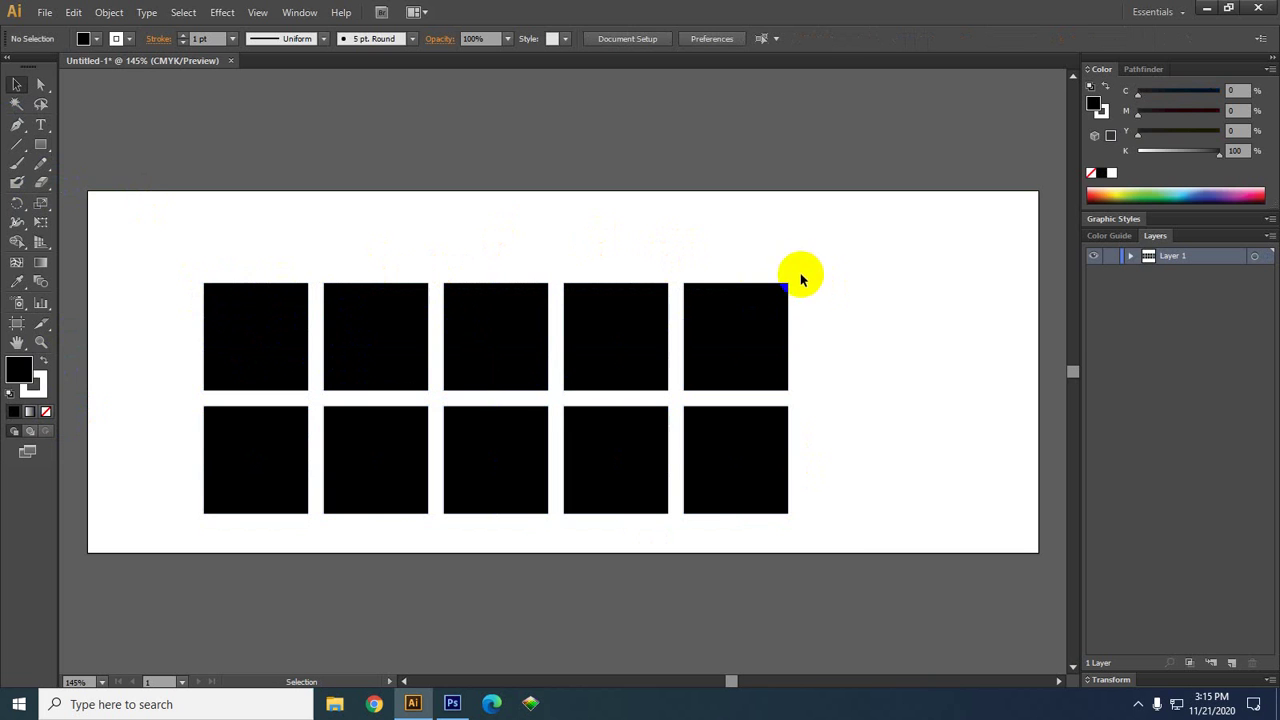
- Delete the two black squares in the fifth column of the grid
left_click_drag(757, 257, 865, 610)
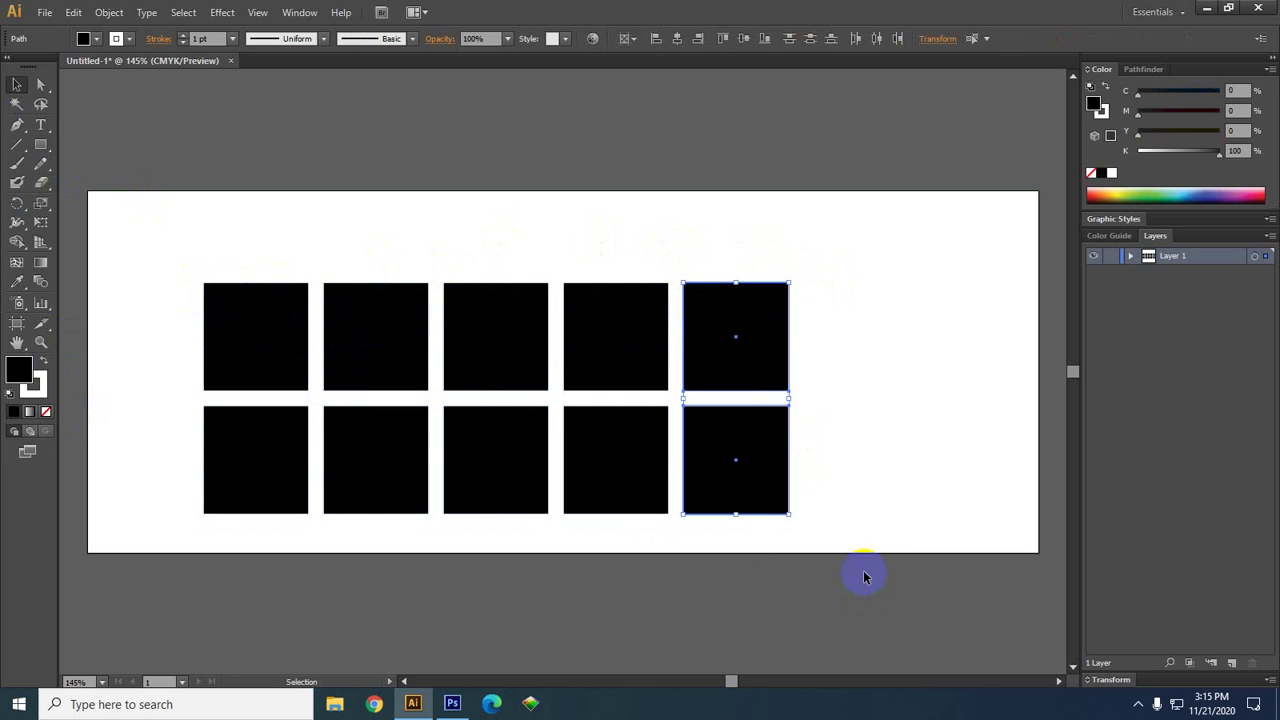
left_click_drag(872, 550, 706, 300)
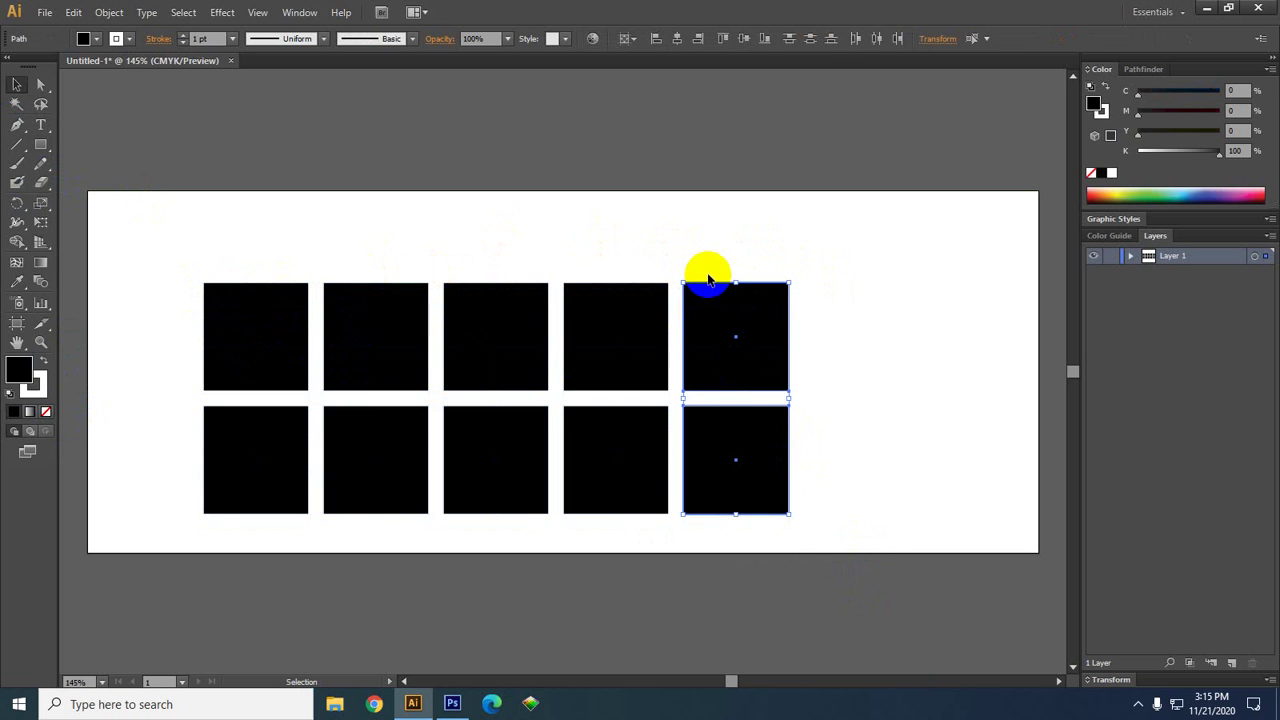
key("Delete")
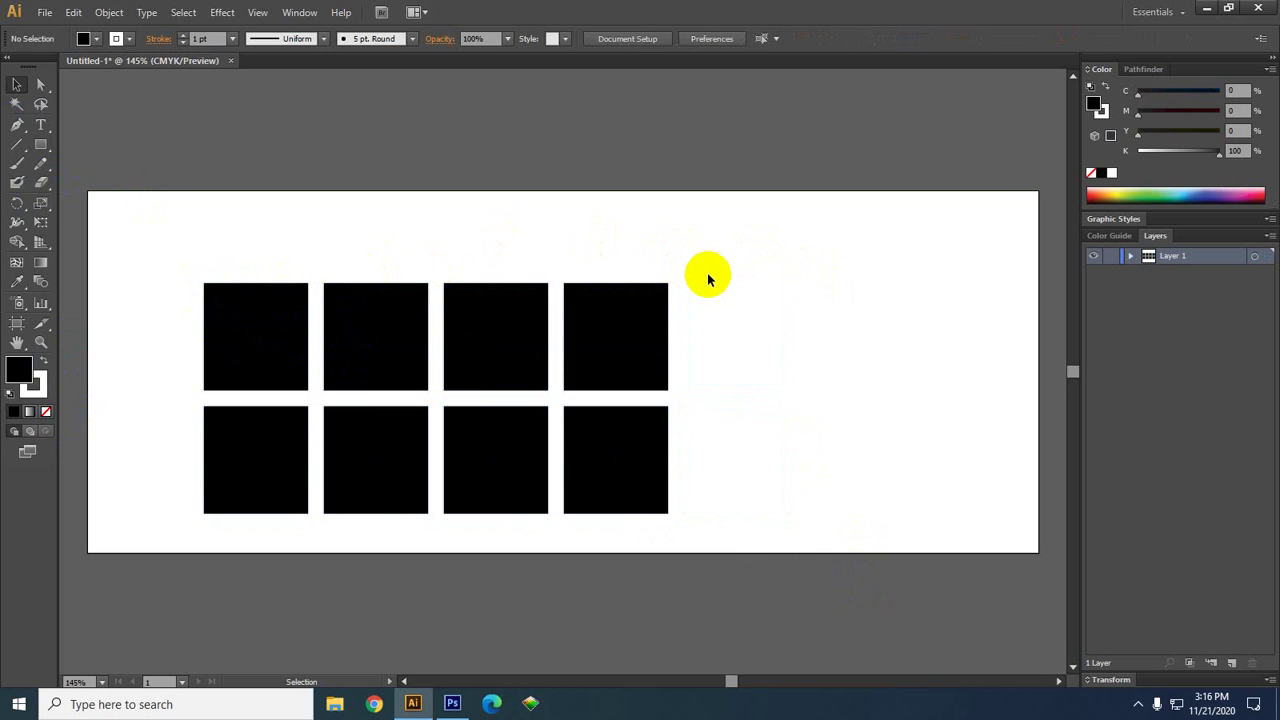
left_click(603, 301)
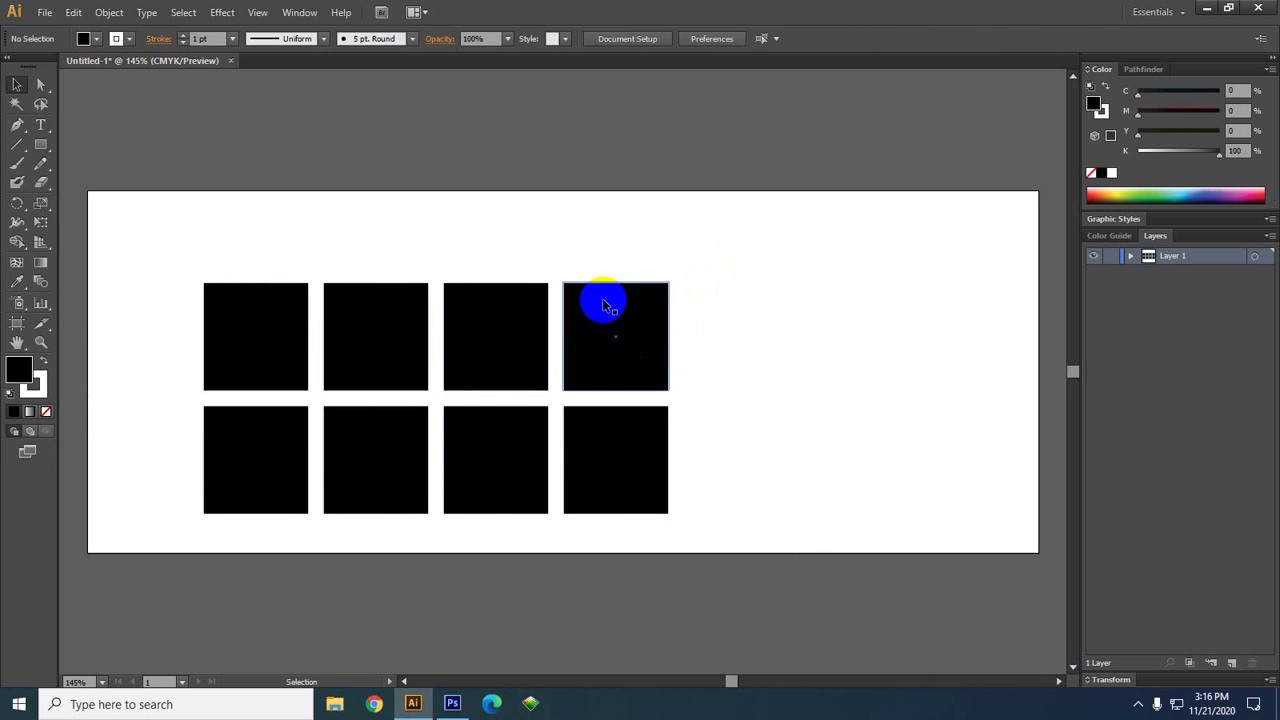
left_click_drag(600, 317, 590, 475, "alt")
left_click(487, 461)
left_click(617, 326)
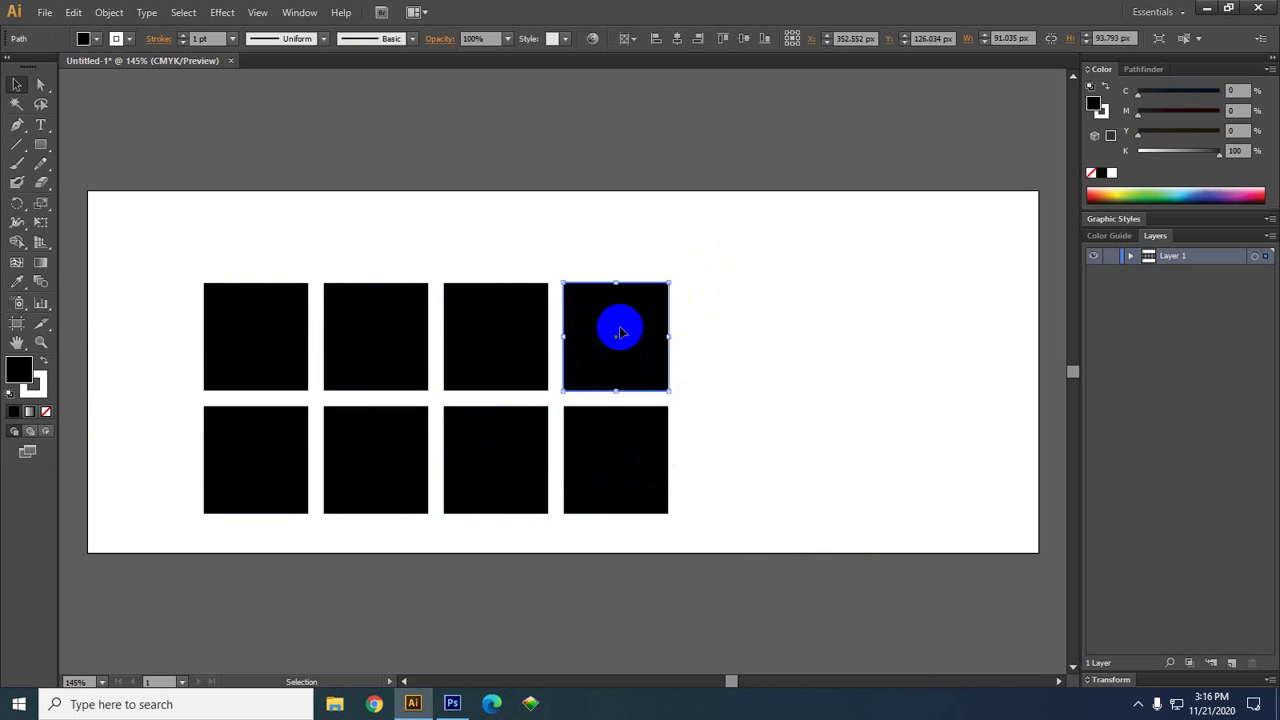
left_click(597, 454)
left_click(492, 461)
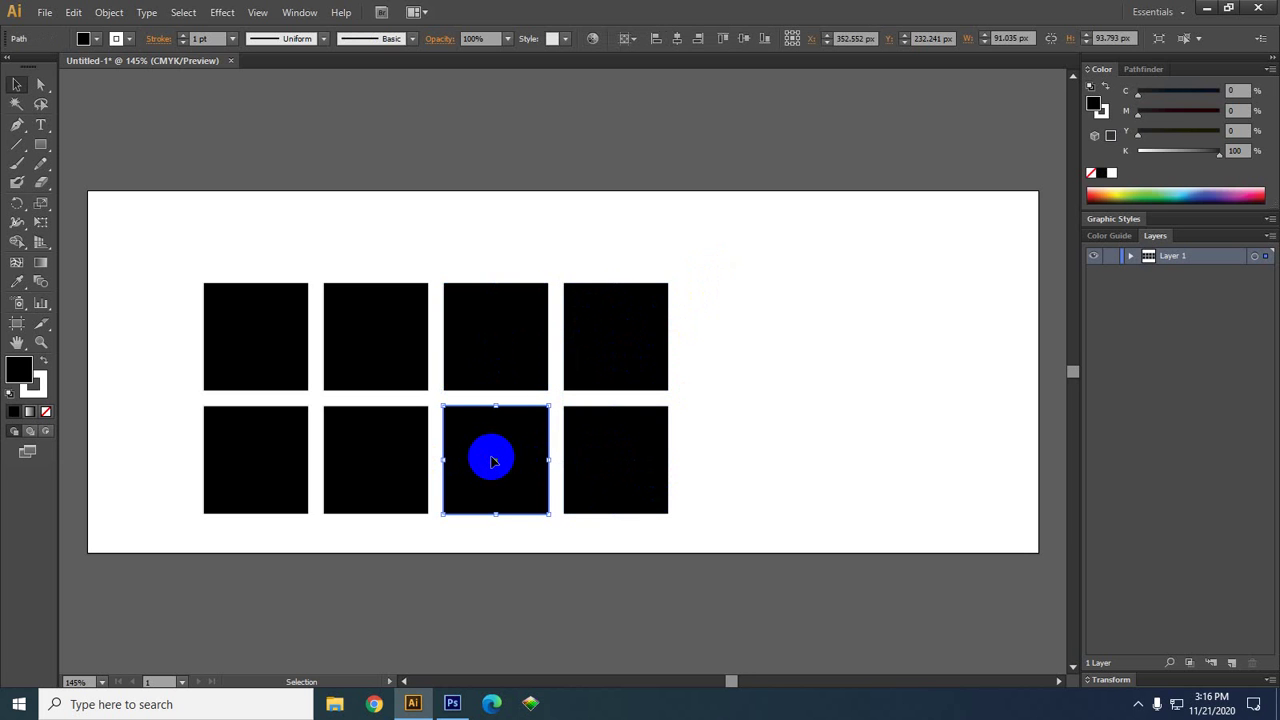
left_click_drag(794, 427, 860, 418)
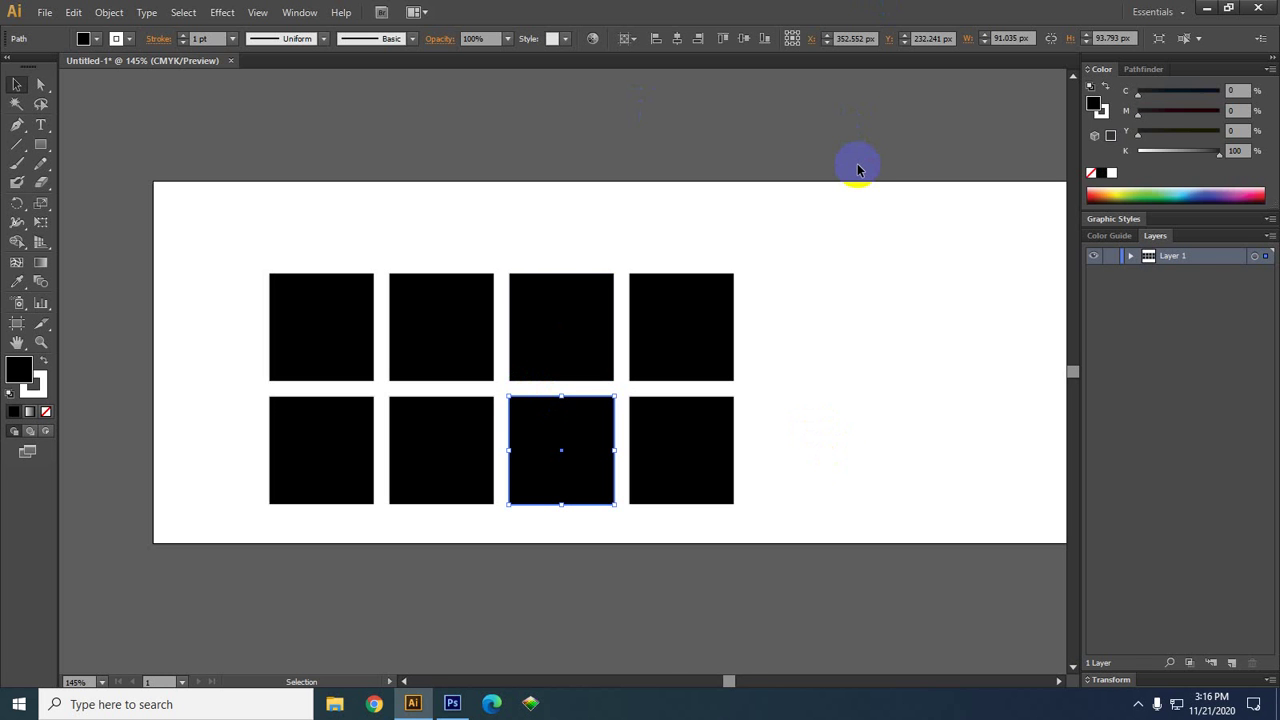
- Switch to File Explorer from the desktop and open the SoftWare (D:) drive
key("super+d")
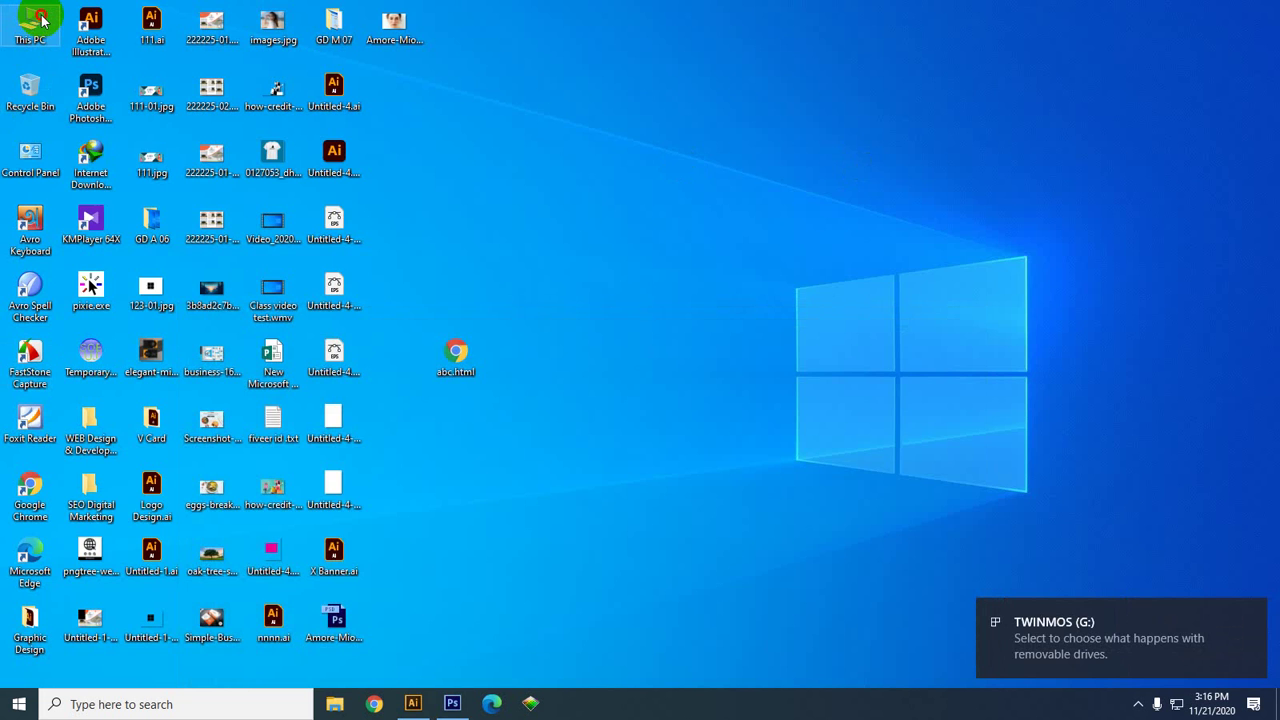
double_click(32, 22)
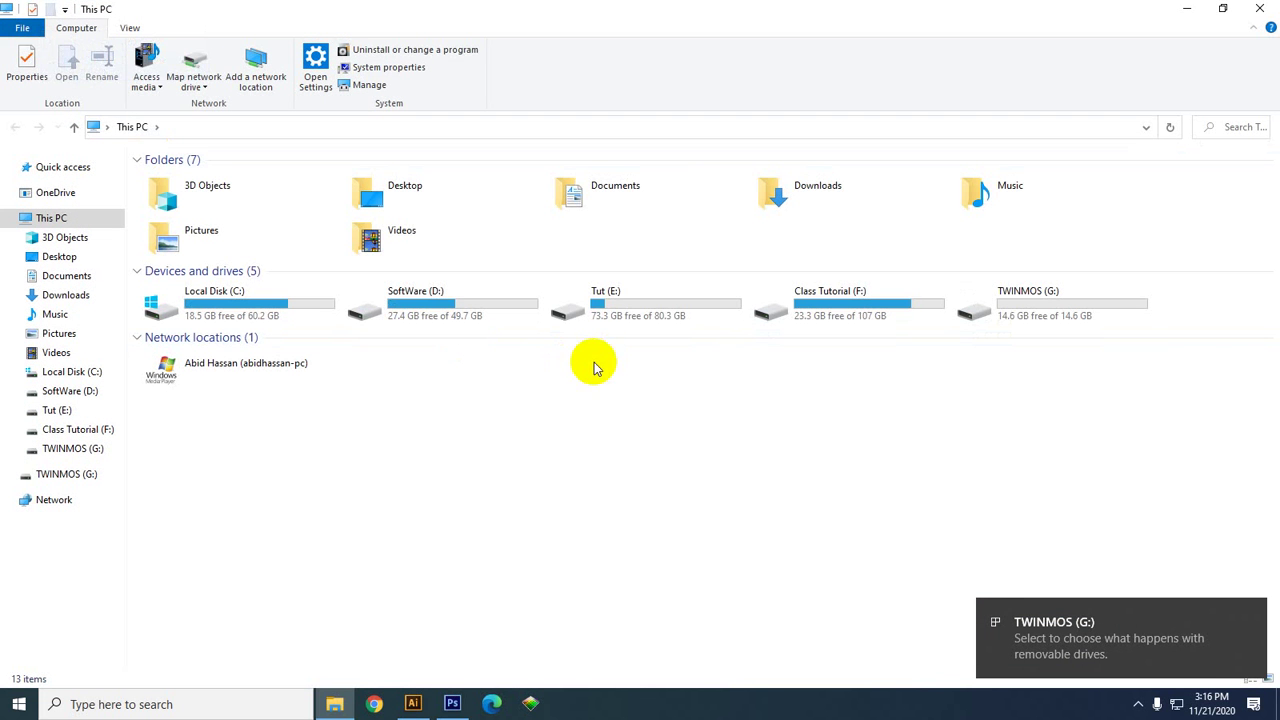
left_click(628, 303)
double_click(628, 303)
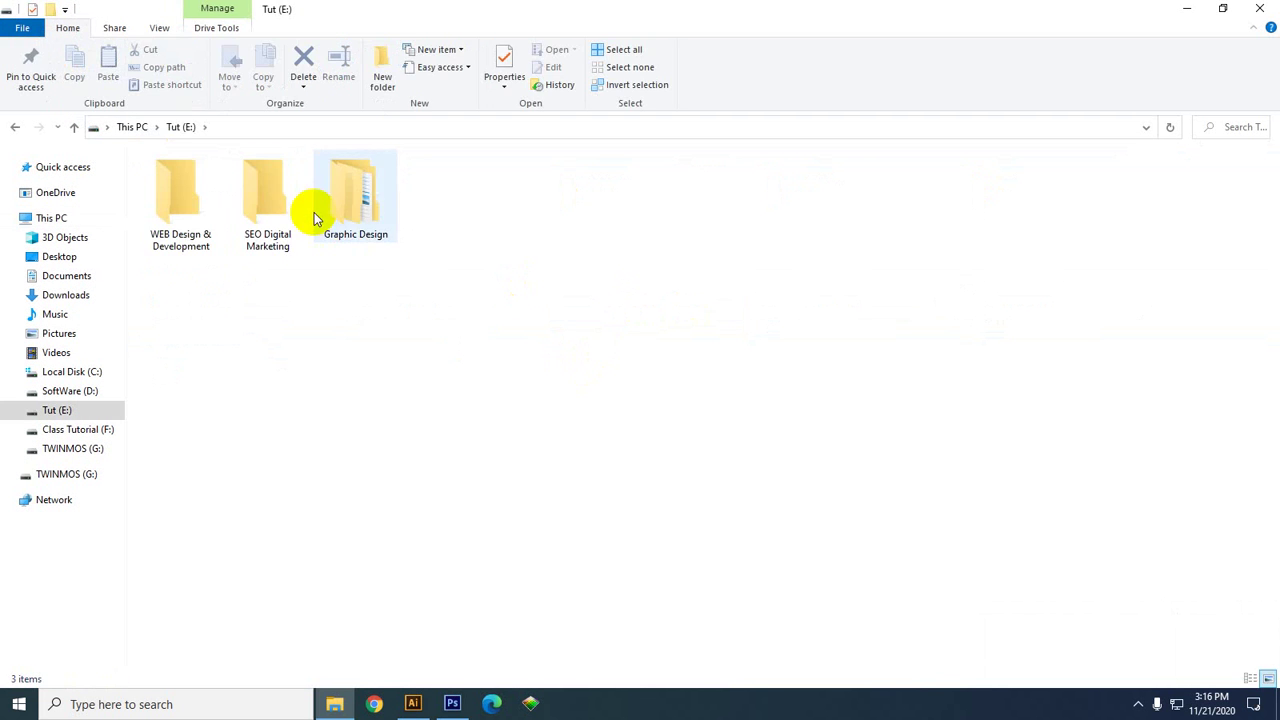
left_click(78, 391)
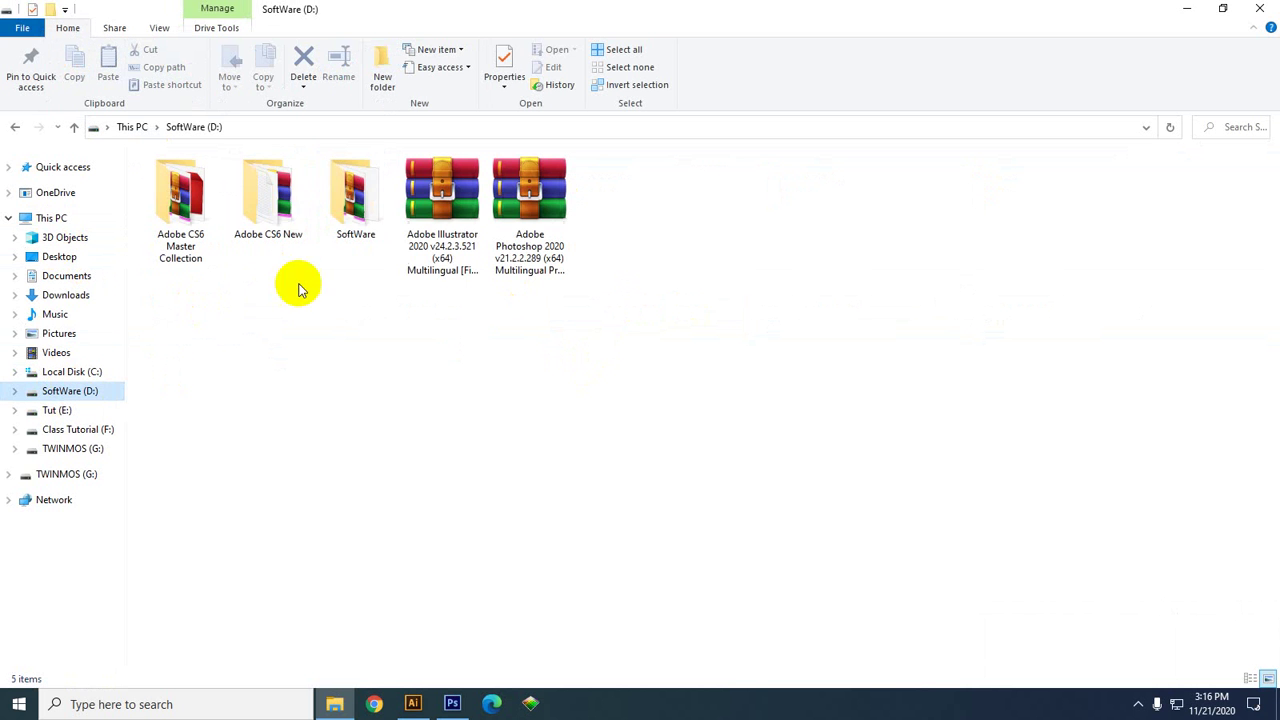
- Copy the Adobe CS6 New folder to the TWINMOS (G:) USB drive
left_click(278, 190)
right_click(278, 190)
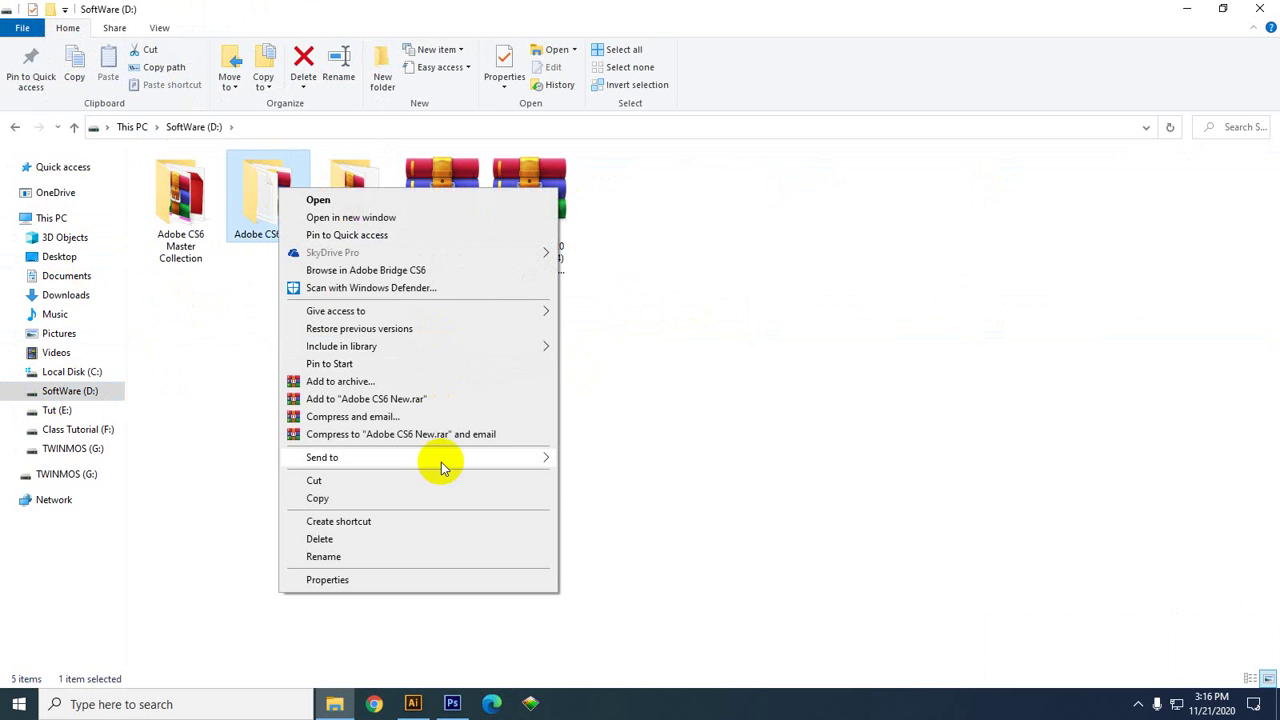
mouse_move(457, 462)
left_click(600, 565)
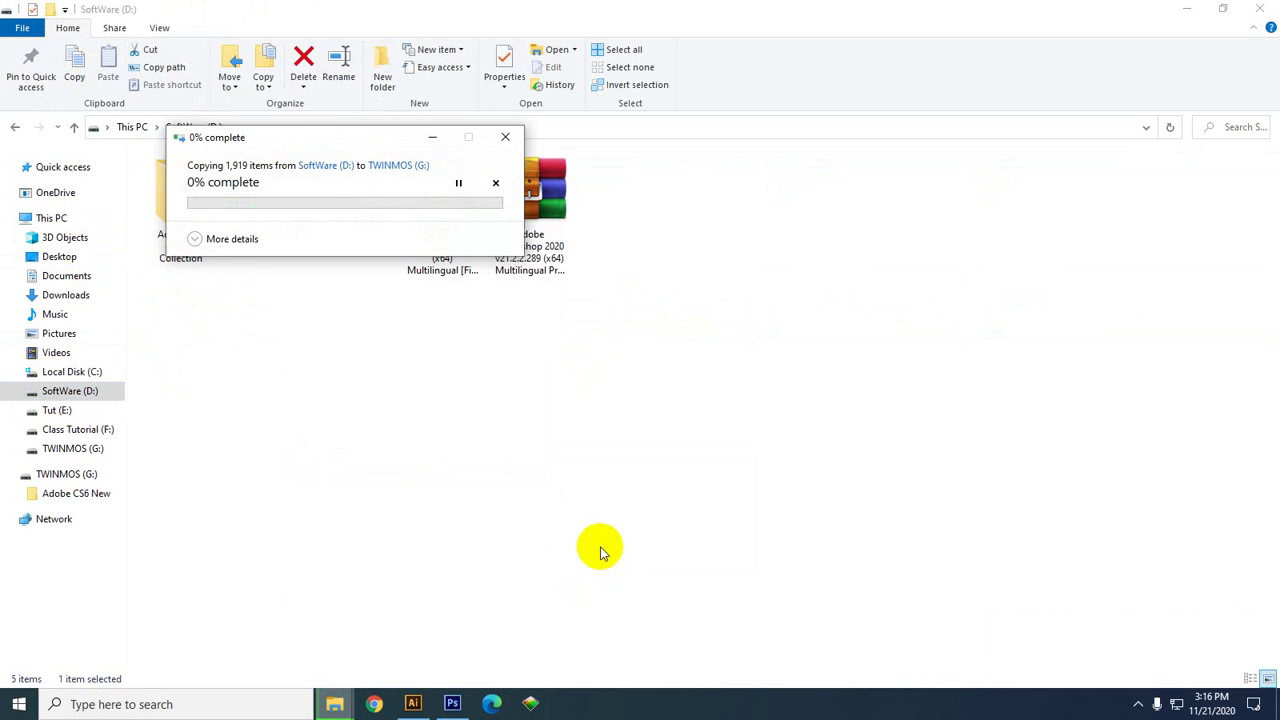
- Check the capacity and free space in the TWINMOS (G:) drive's properties
right_click(80, 474)
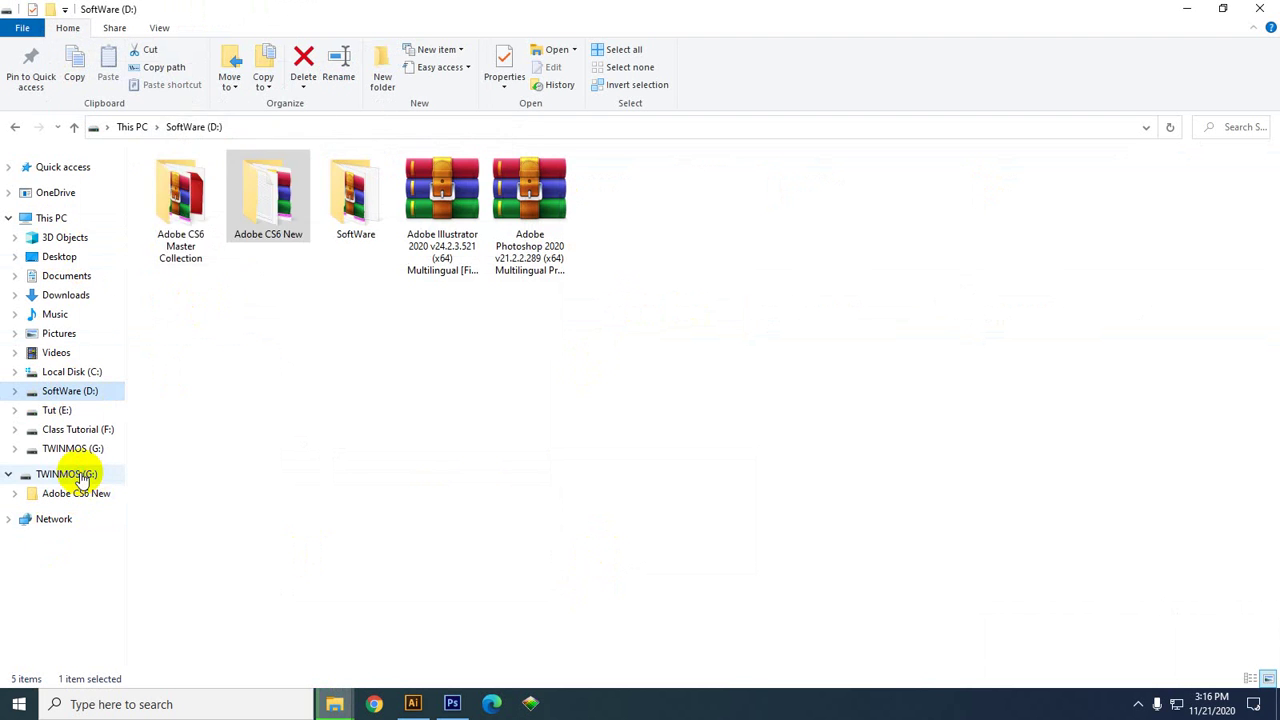
left_click(130, 458)
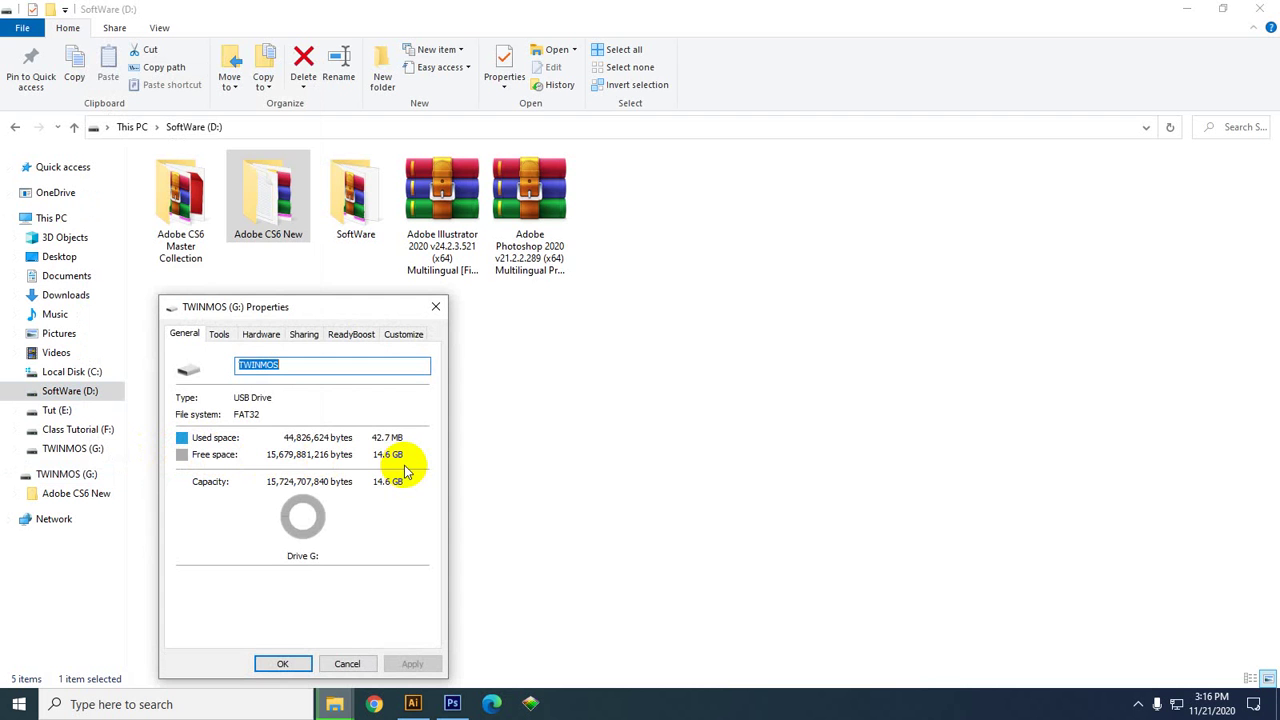
left_click(435, 307)
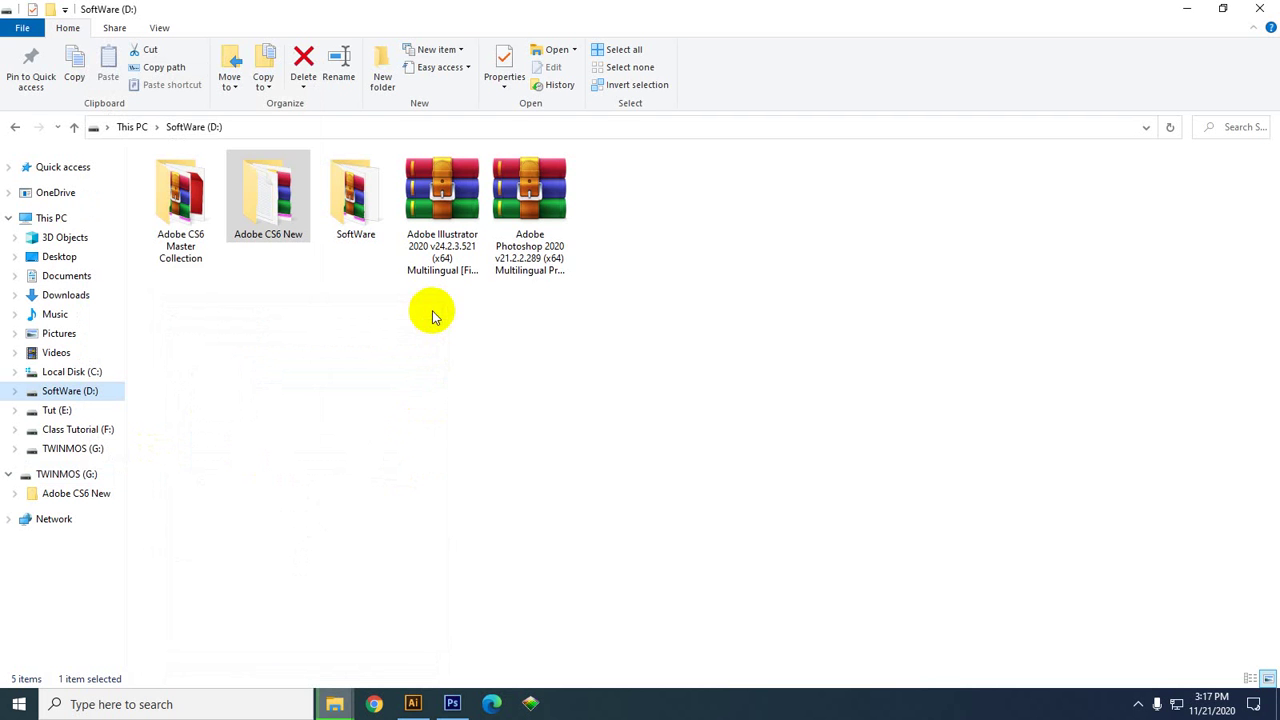
- Check the copy progress, minimize its window, and refresh the SoftWare (D:) folder
mouse_move(335, 704)
left_click(368, 640)
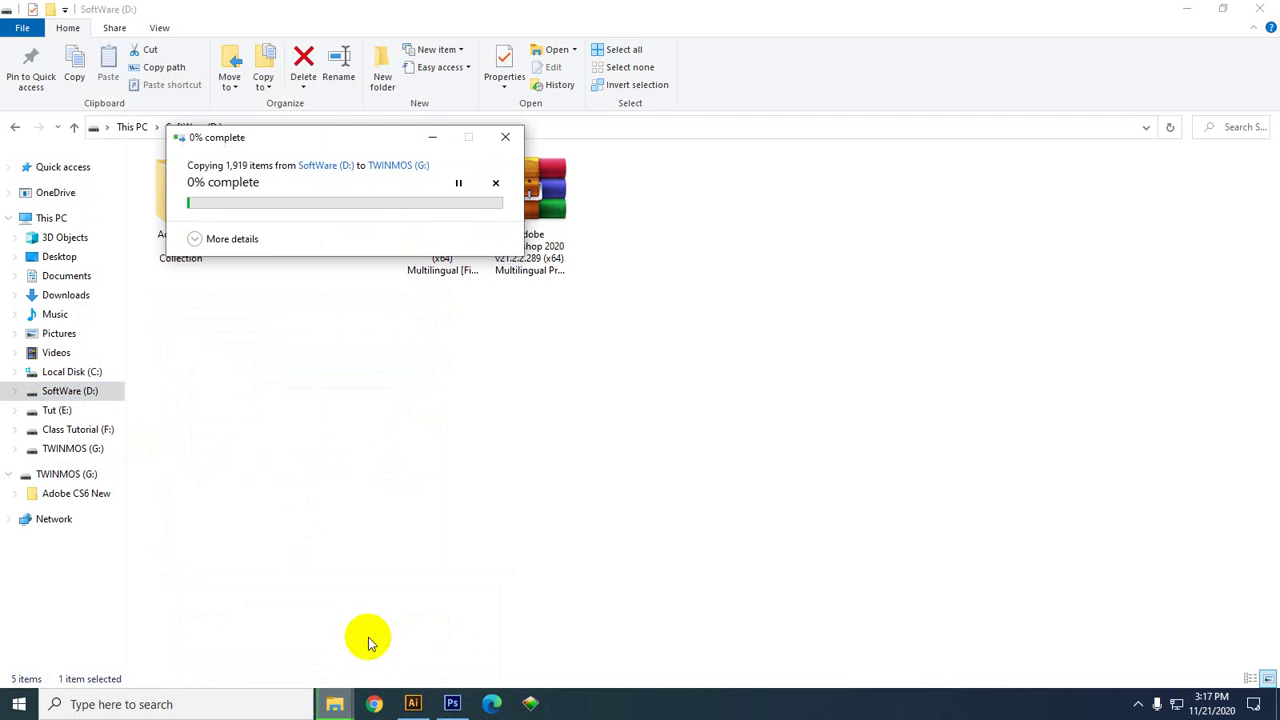
left_click(432, 137)
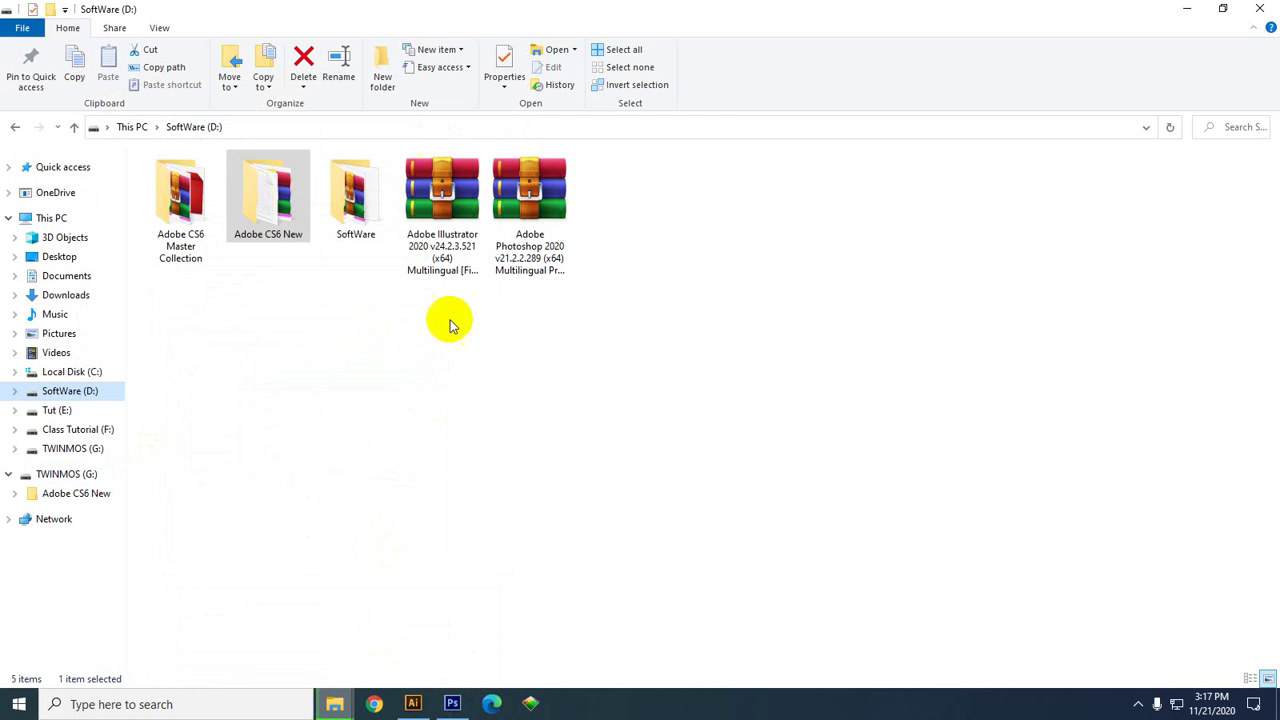
right_click(486, 384)
left_click(530, 446)
right_click(434, 362)
left_click(495, 427)
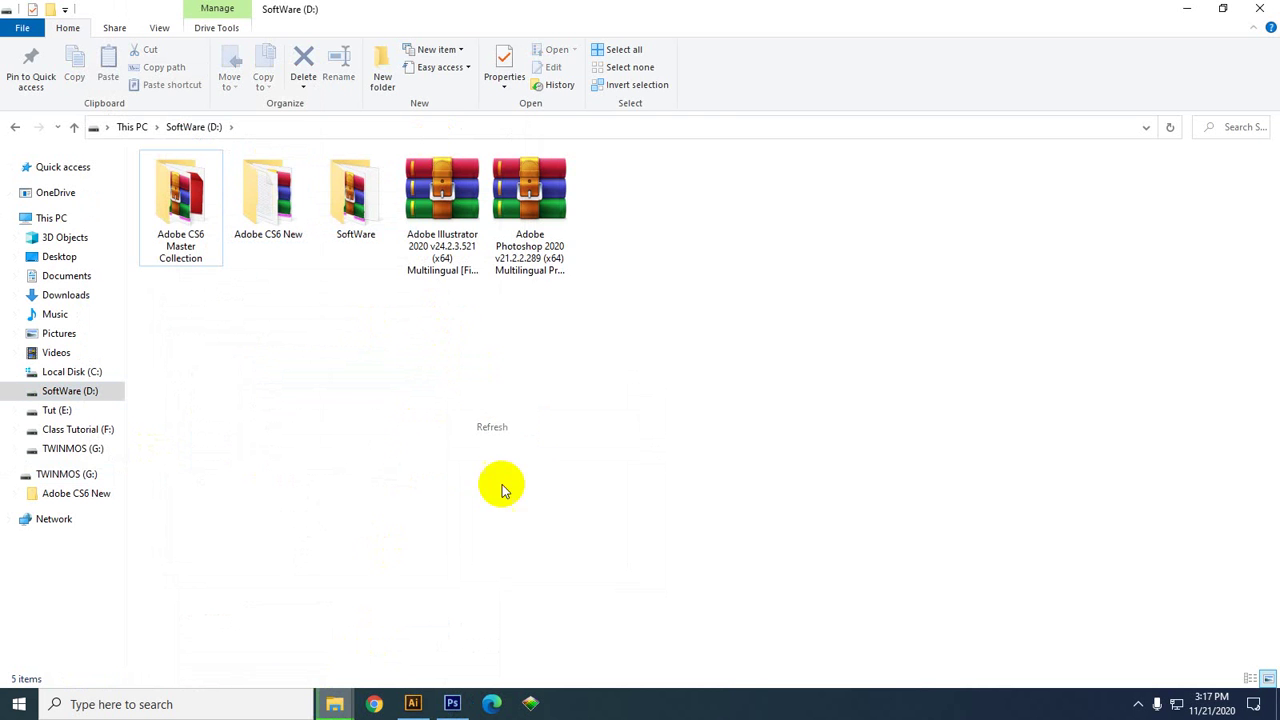
left_click(413, 704)
left_click_drag(1037, 263, 896, 348)
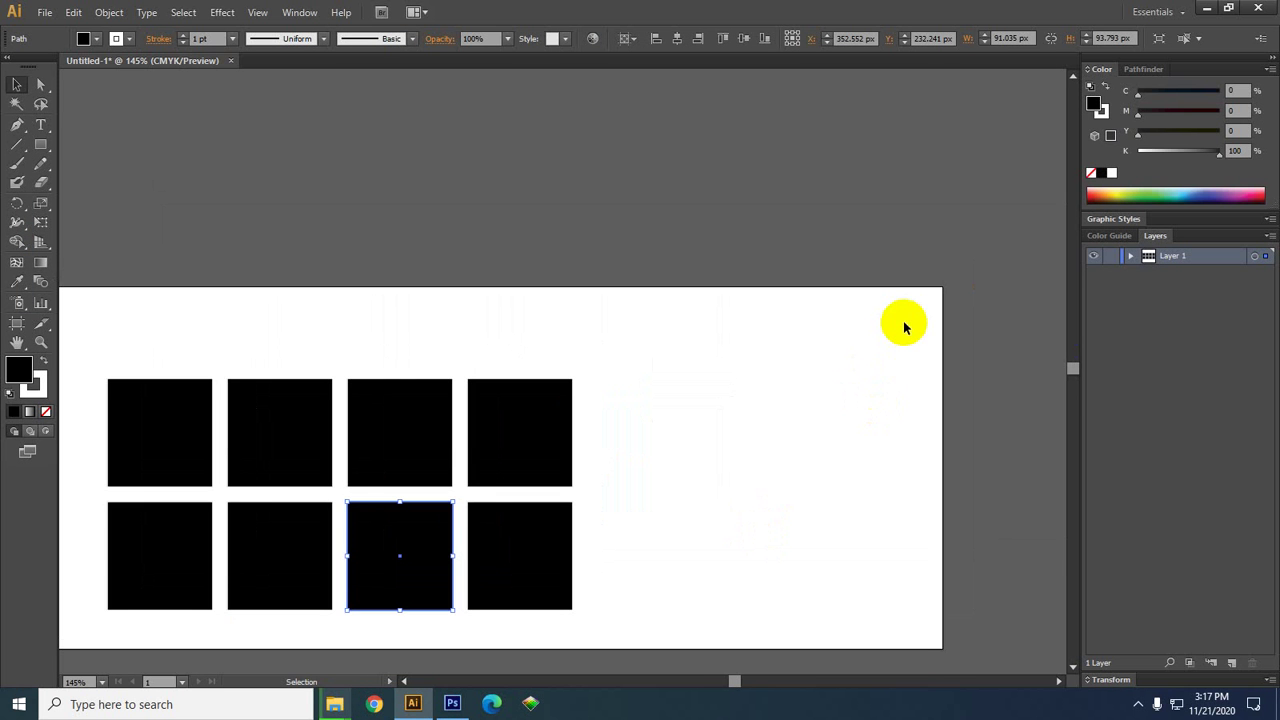
left_click_drag(846, 343, 862, 234)
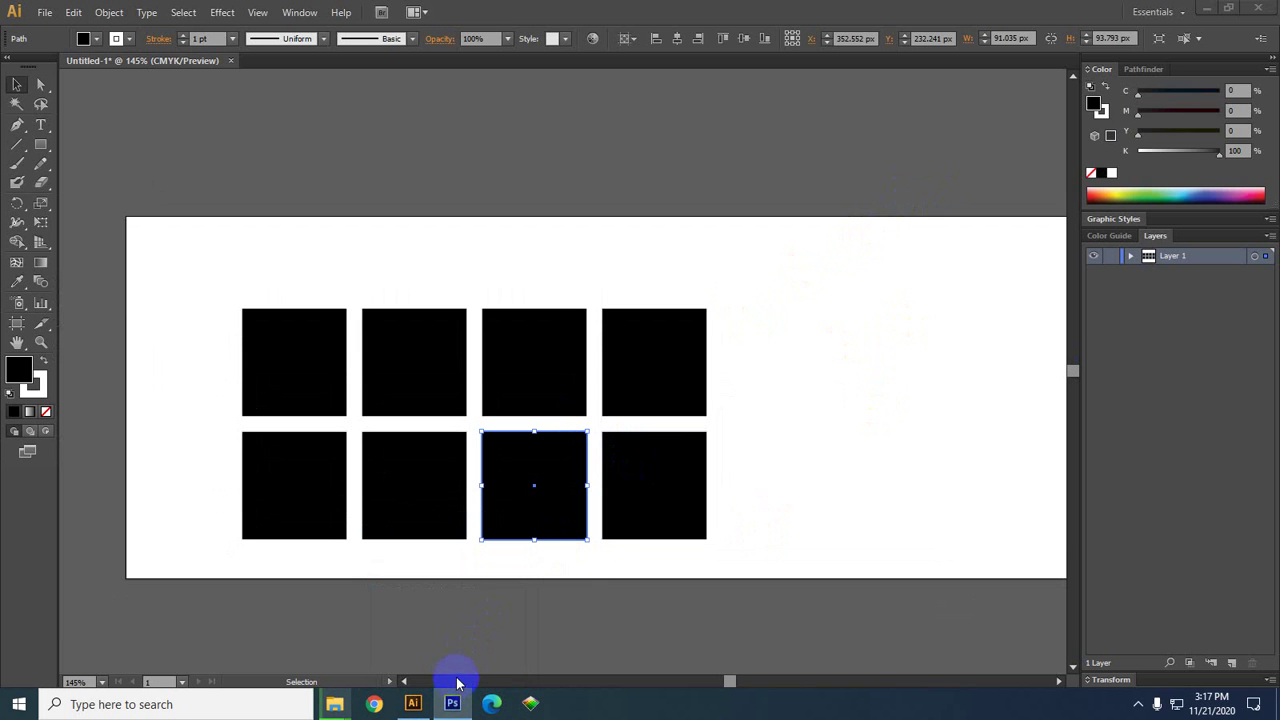
- Switch to Photoshop and create a new 383 × 395 pixel CMYK document at 300 pixels/inch with the Clipboard preset and a white background
left_click(452, 702)
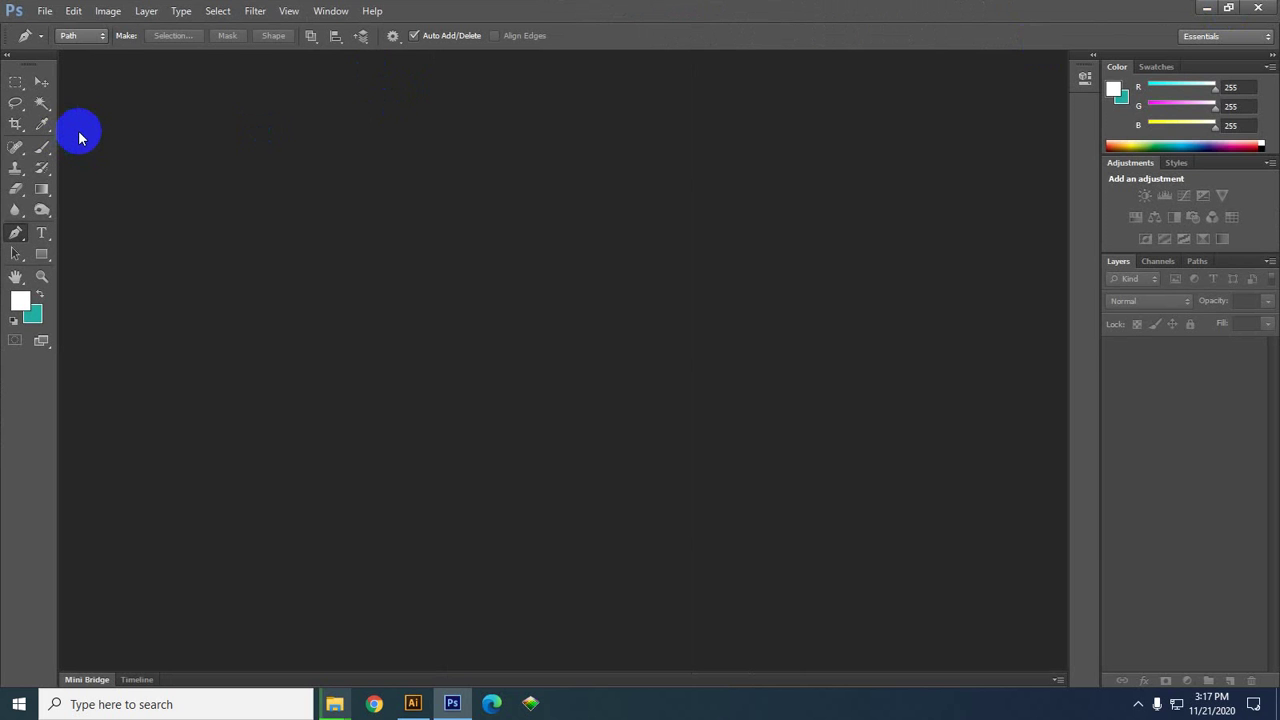
left_click(45, 12)
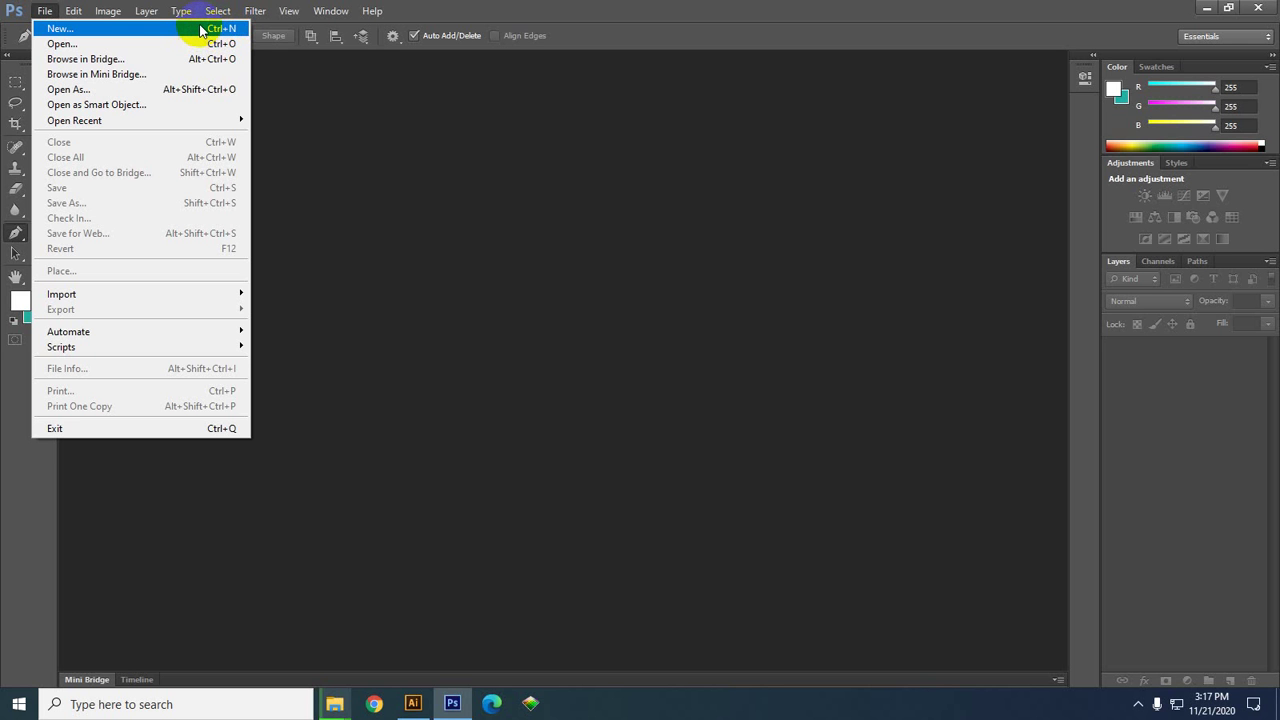
left_click(90, 33)
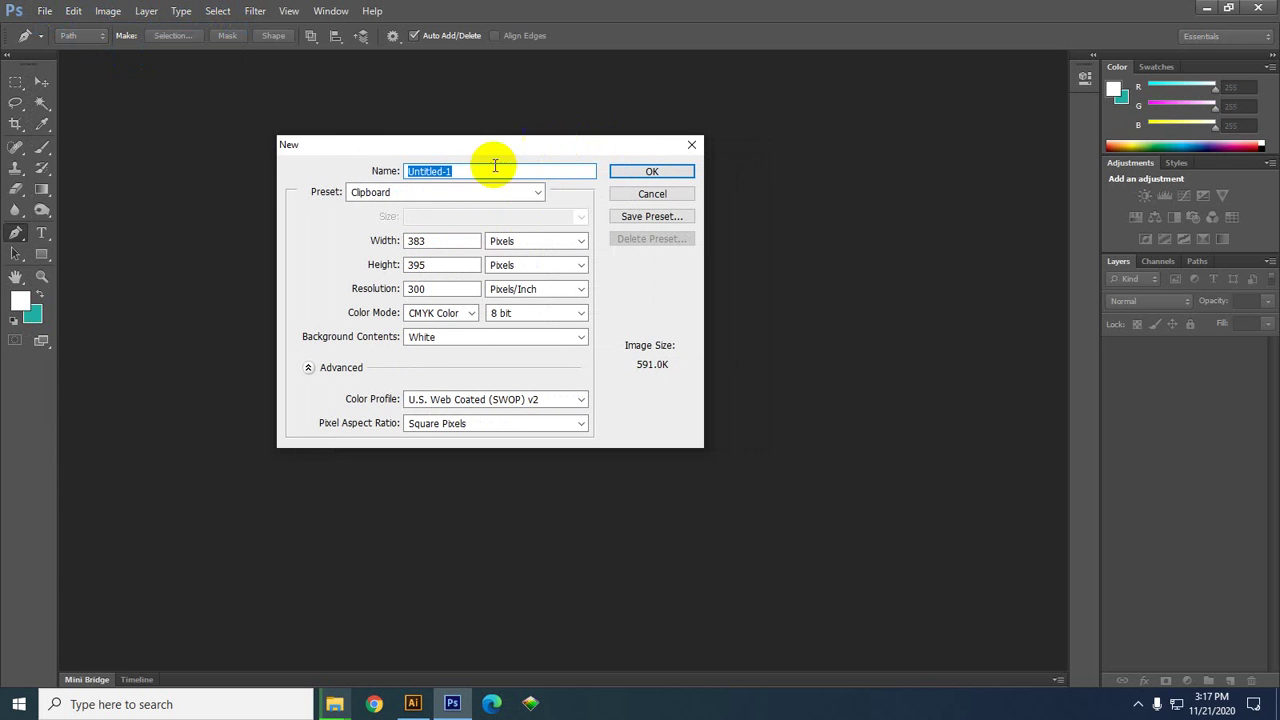
left_click(497, 192)
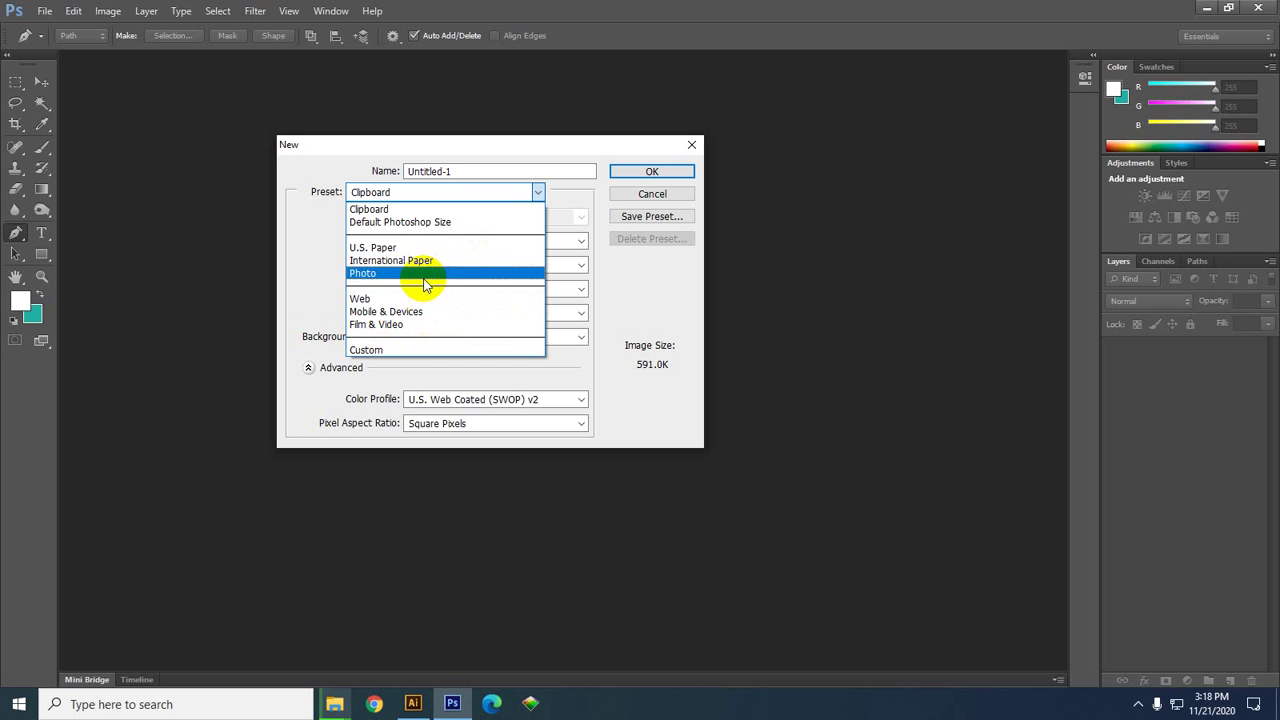
left_click(603, 172)
left_click(667, 175)
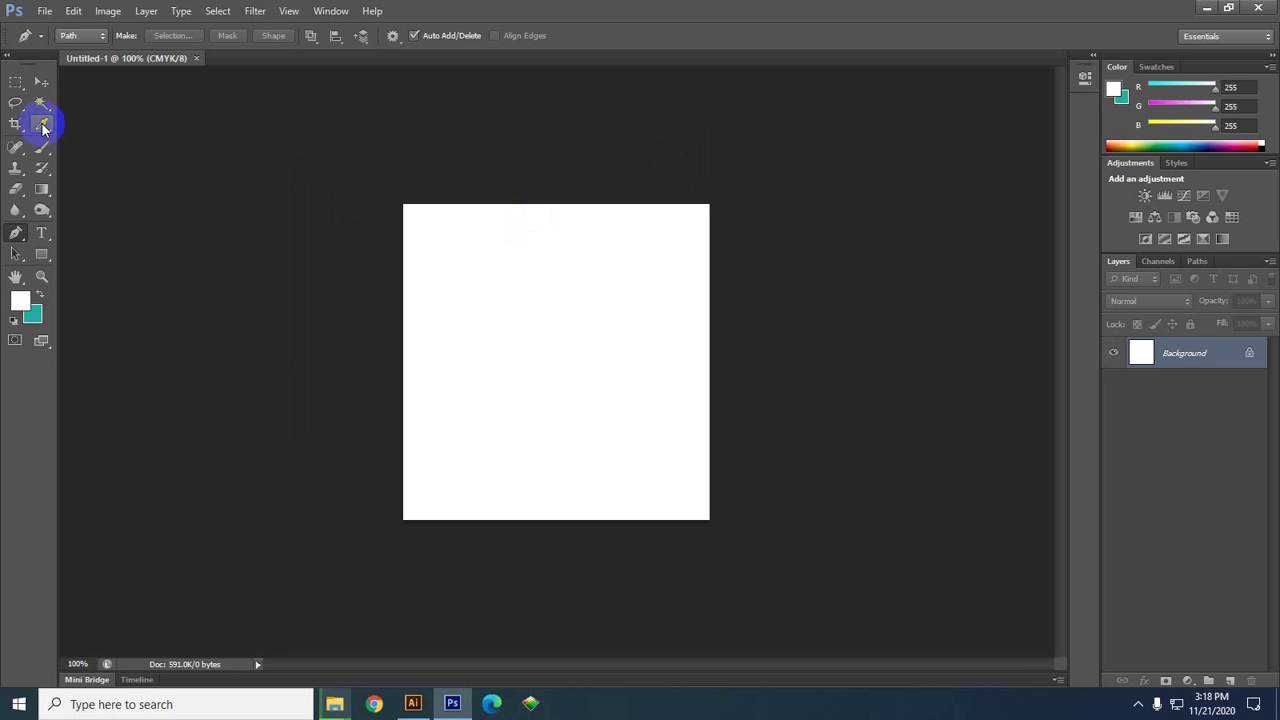
- Unlock the Background layer by converting it to a regular layer with the default settings
left_click(40, 86)
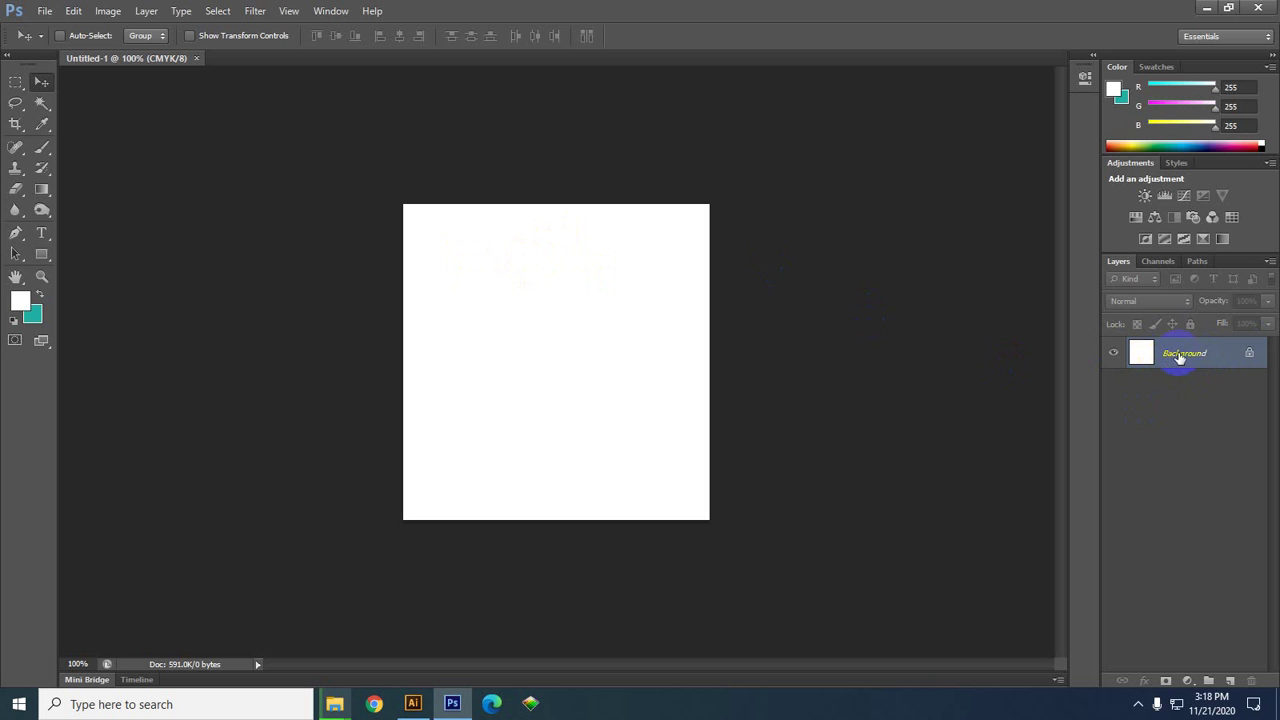
double_click(1250, 354)
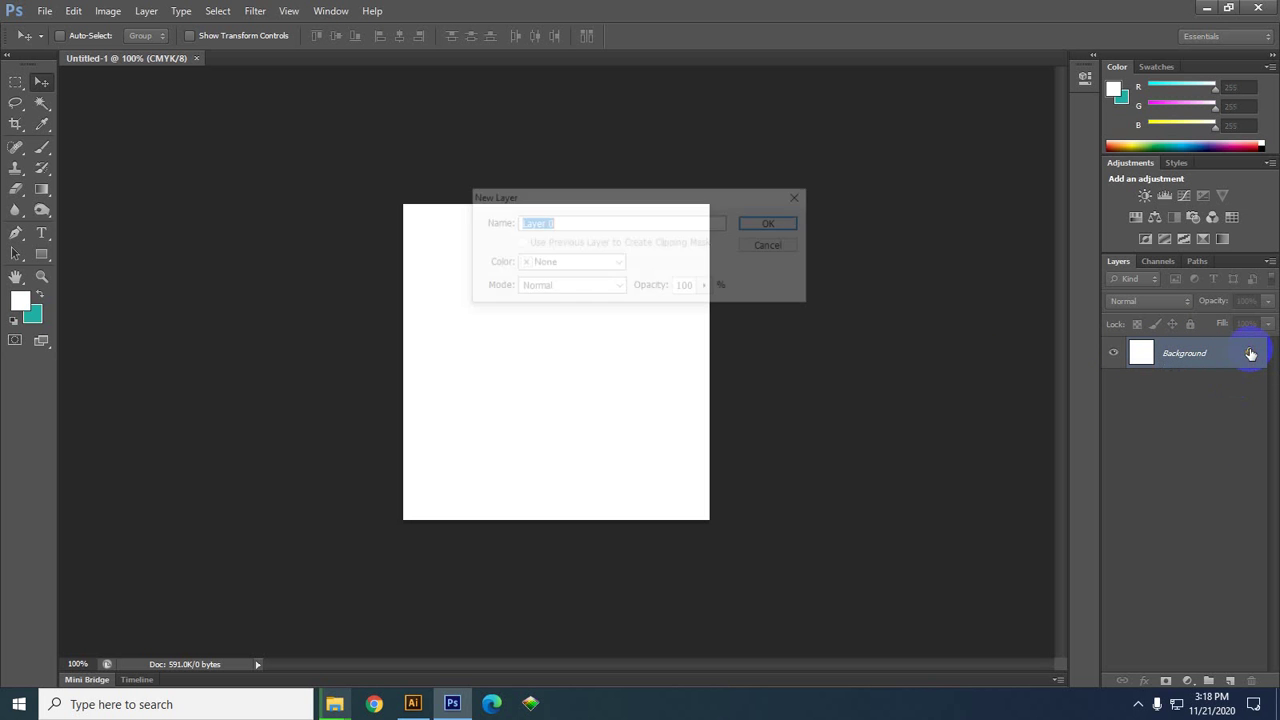
left_click_drag(652, 200, 590, 186)
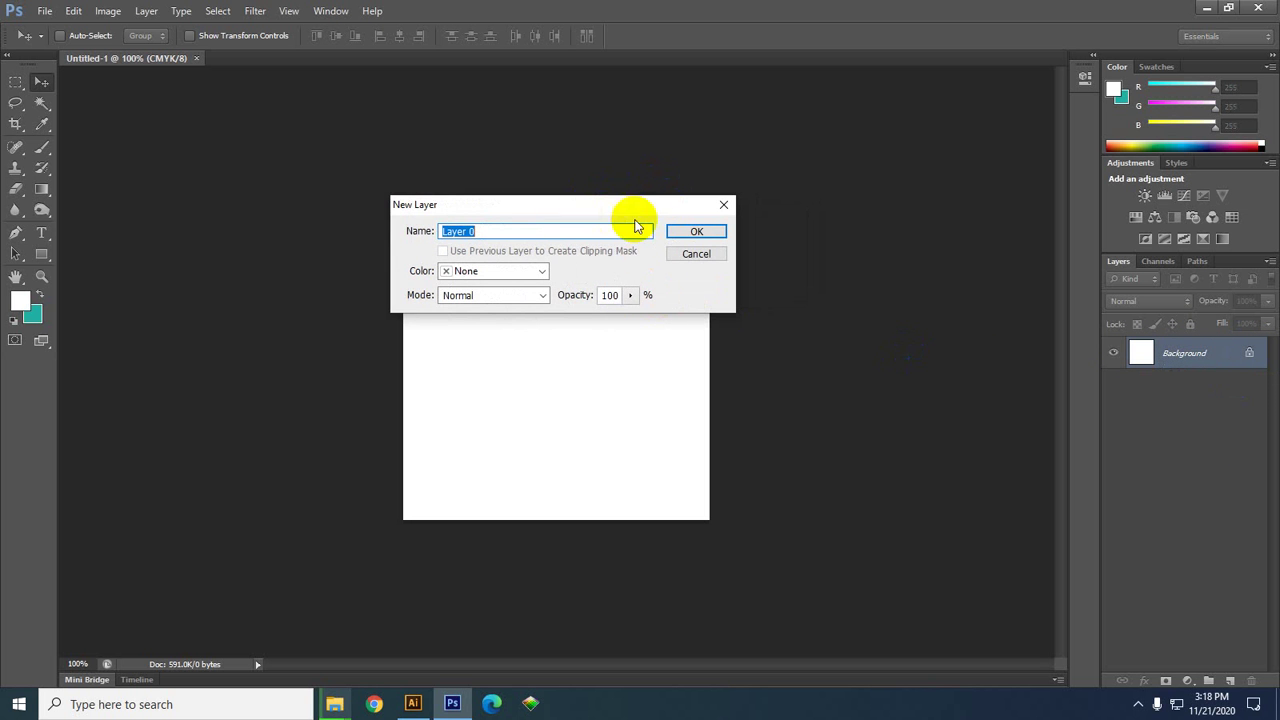
left_click(693, 231)
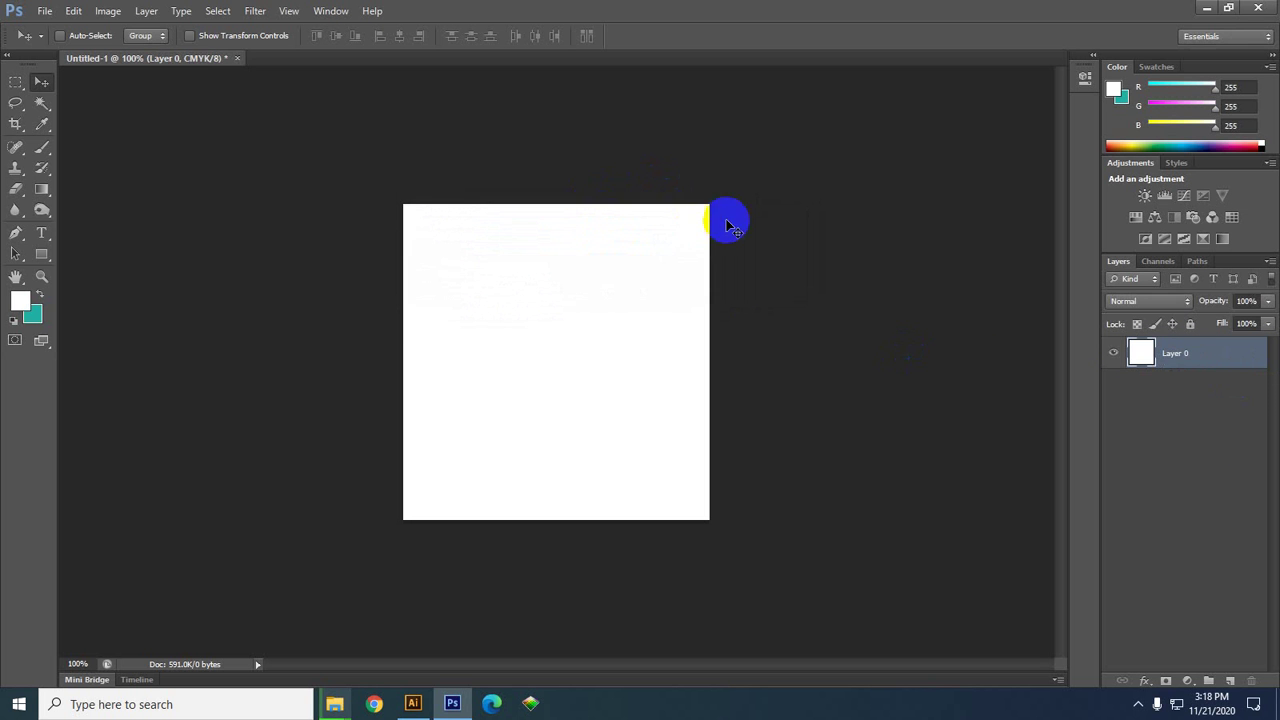
left_click(366, 366)
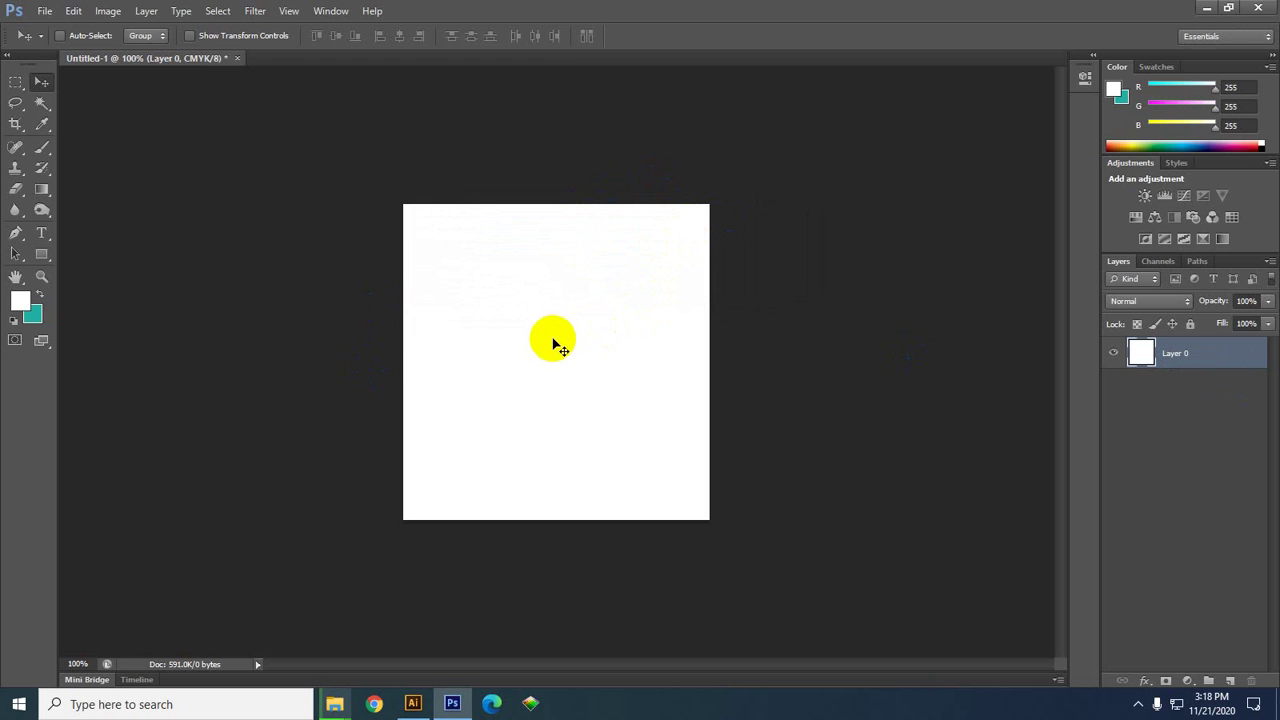
left_click(364, 366)
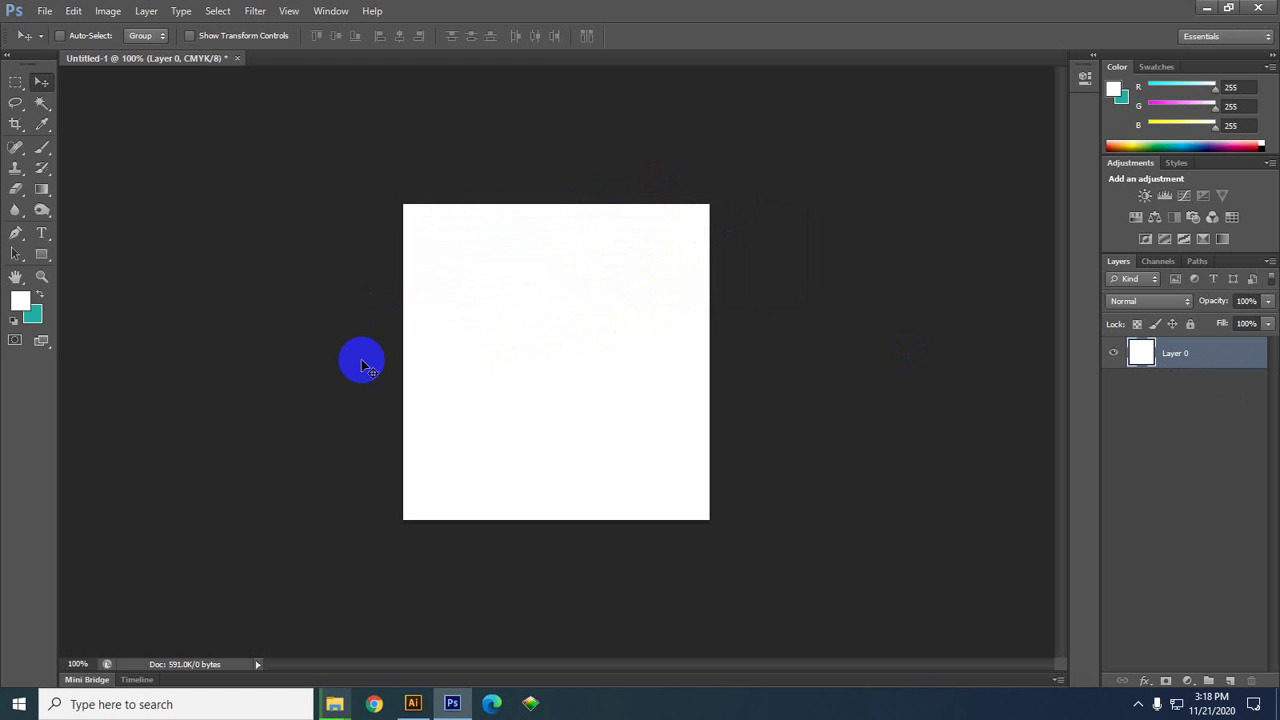
- Minimize Photoshop and Illustrator to return to File Explorer, and open the Downloads folder
left_click(1204, 9)
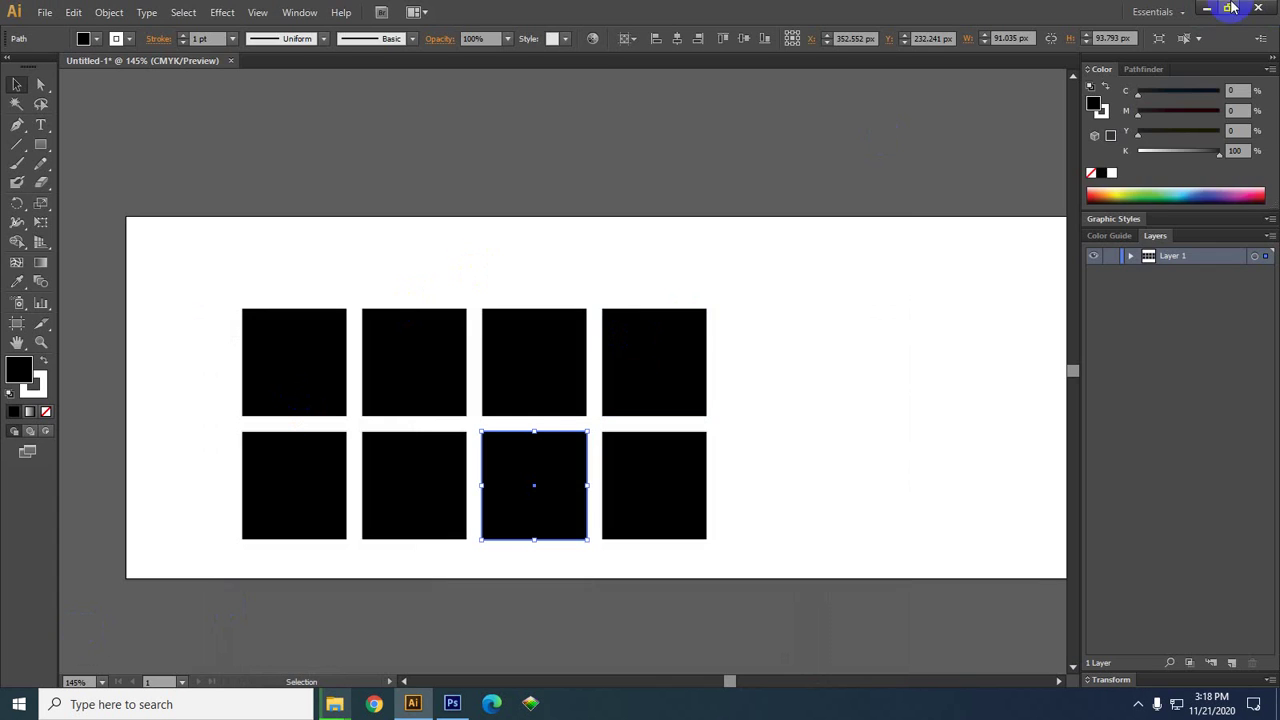
left_click(1204, 9)
left_click(60, 350)
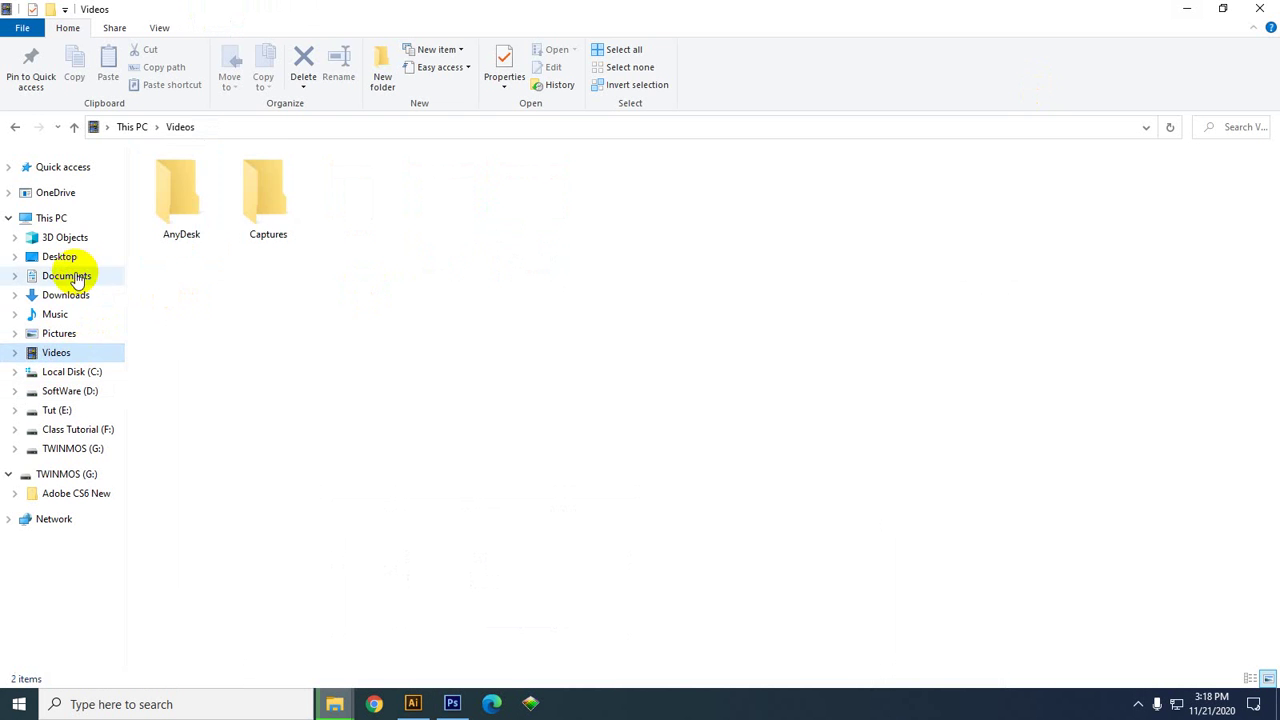
left_click(65, 296)
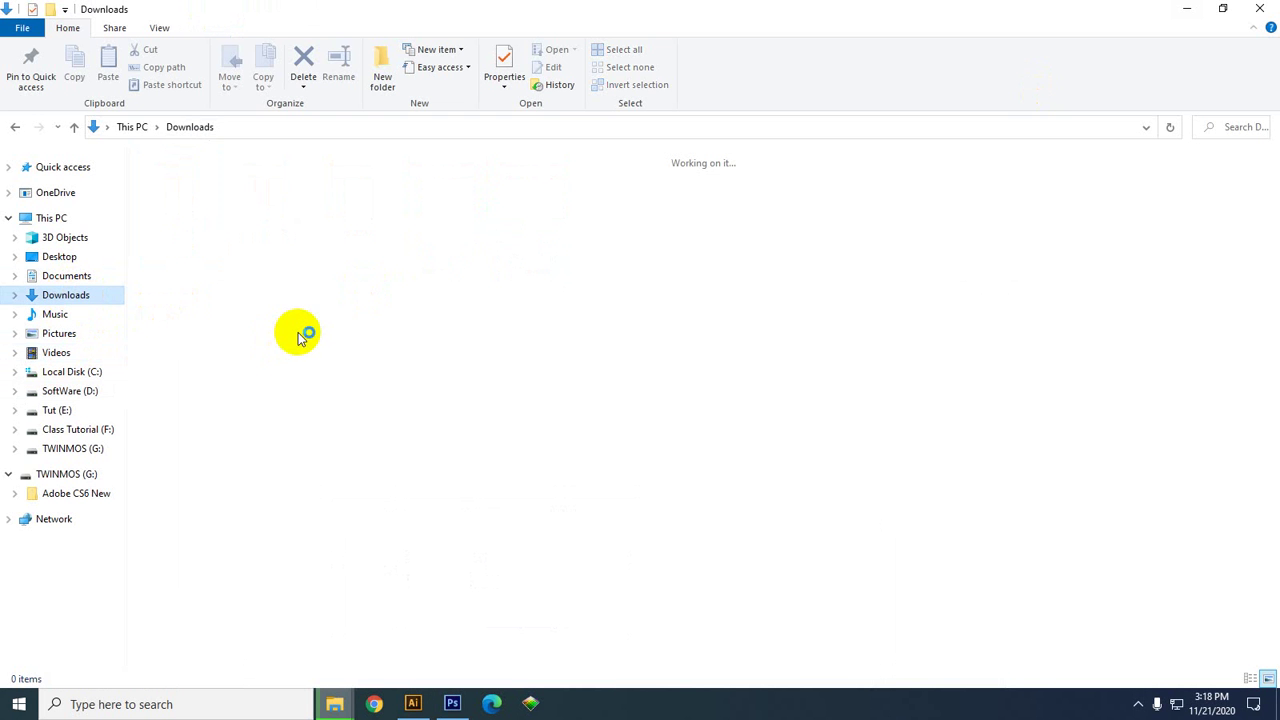
- Browse the Class Tutorial (F:) drive for an image to work with, and open the Desktop folder
left_click(55, 429)
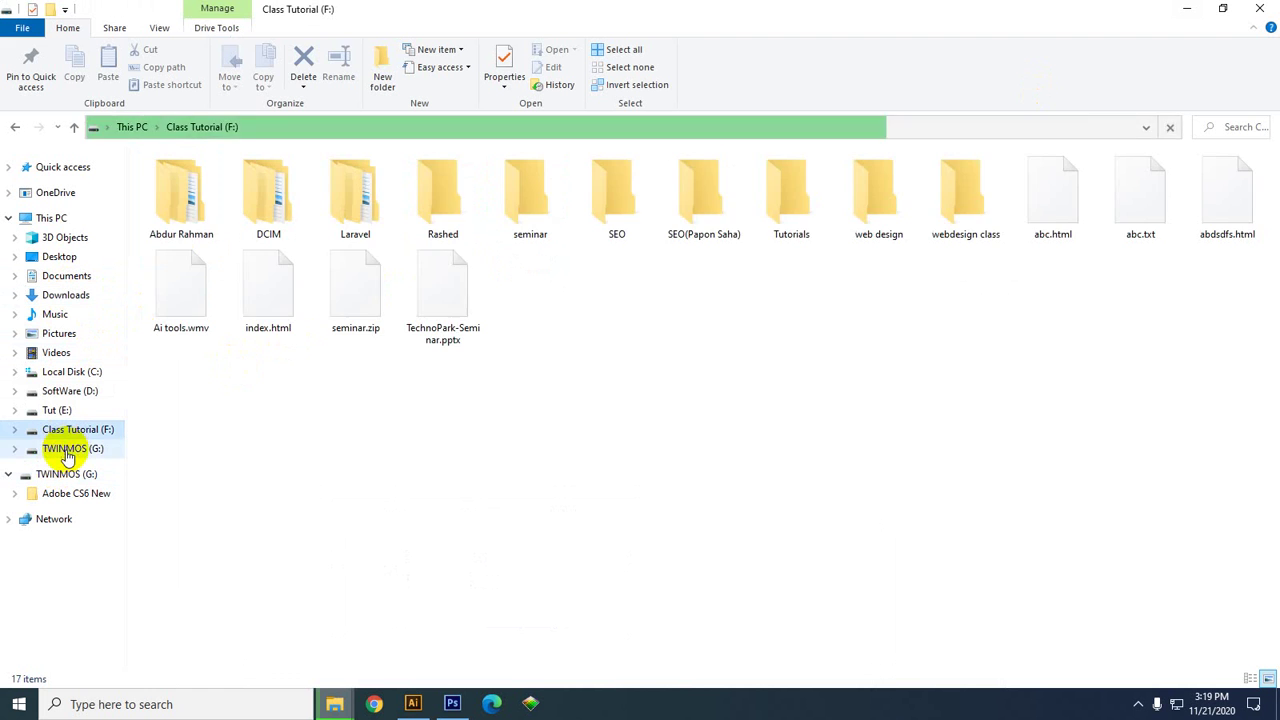
double_click(712, 203)
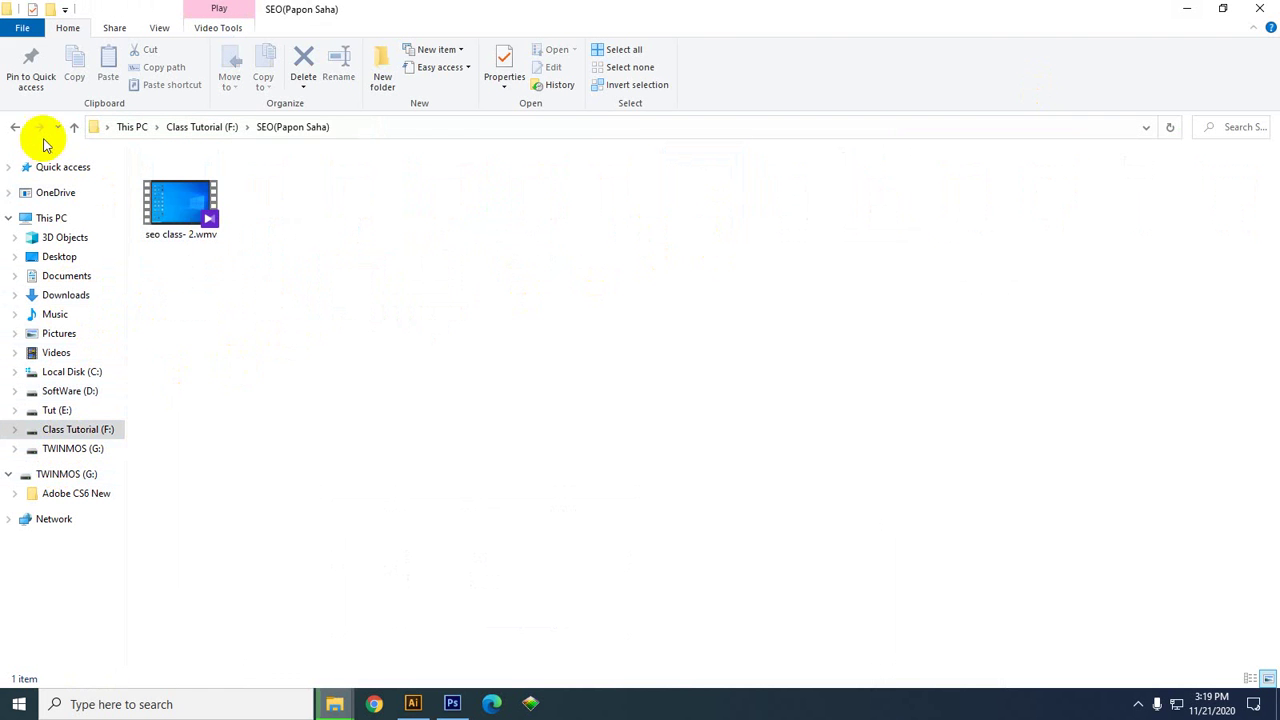
left_click(72, 129)
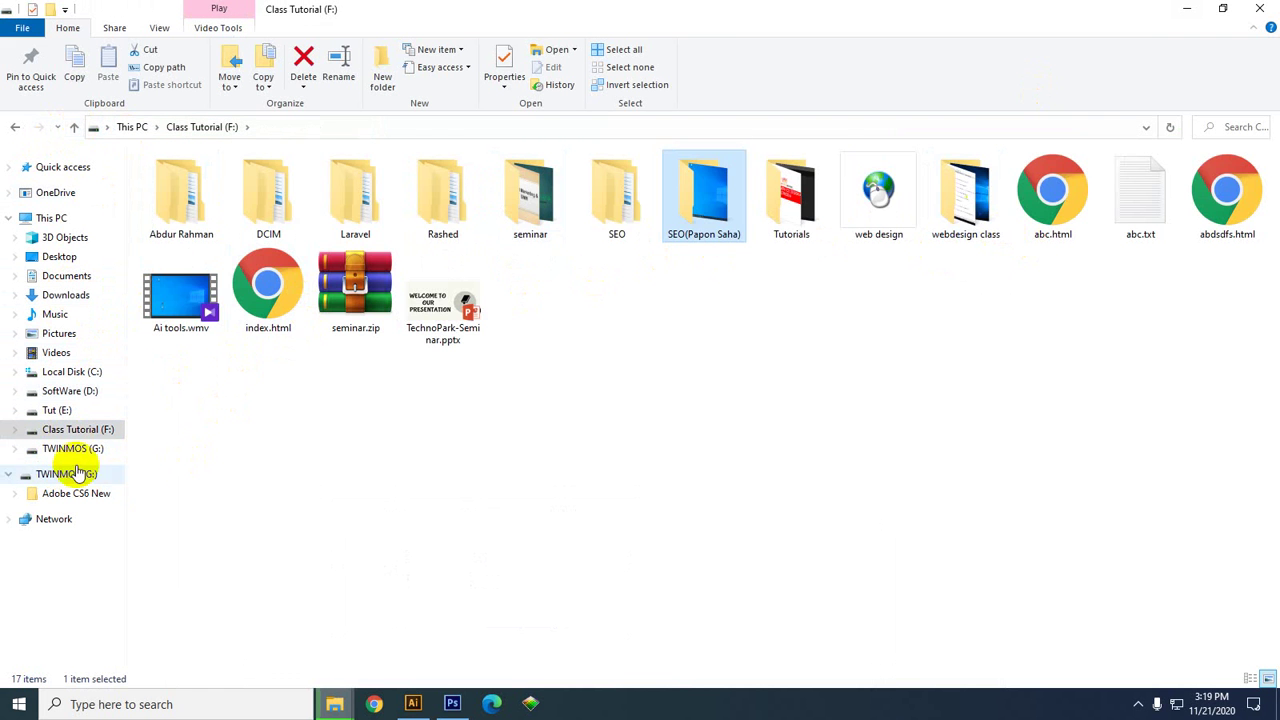
left_click(60, 391)
left_click(62, 295)
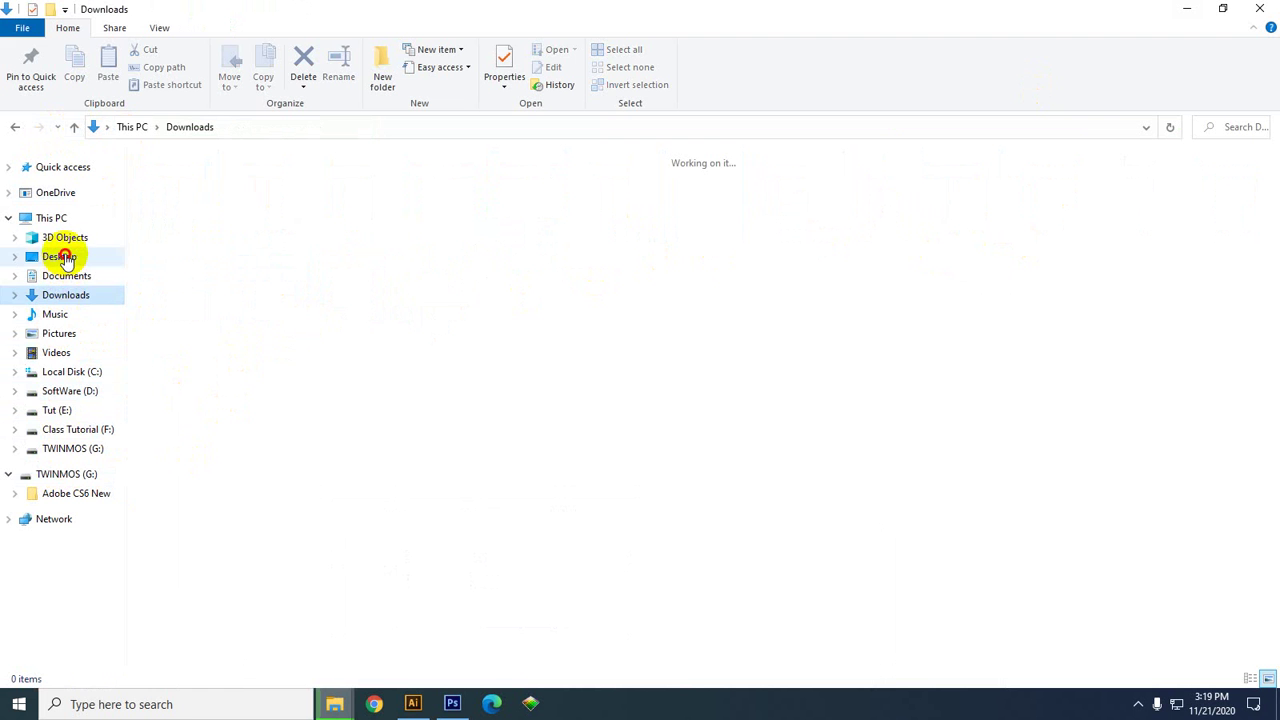
left_click(60, 256)
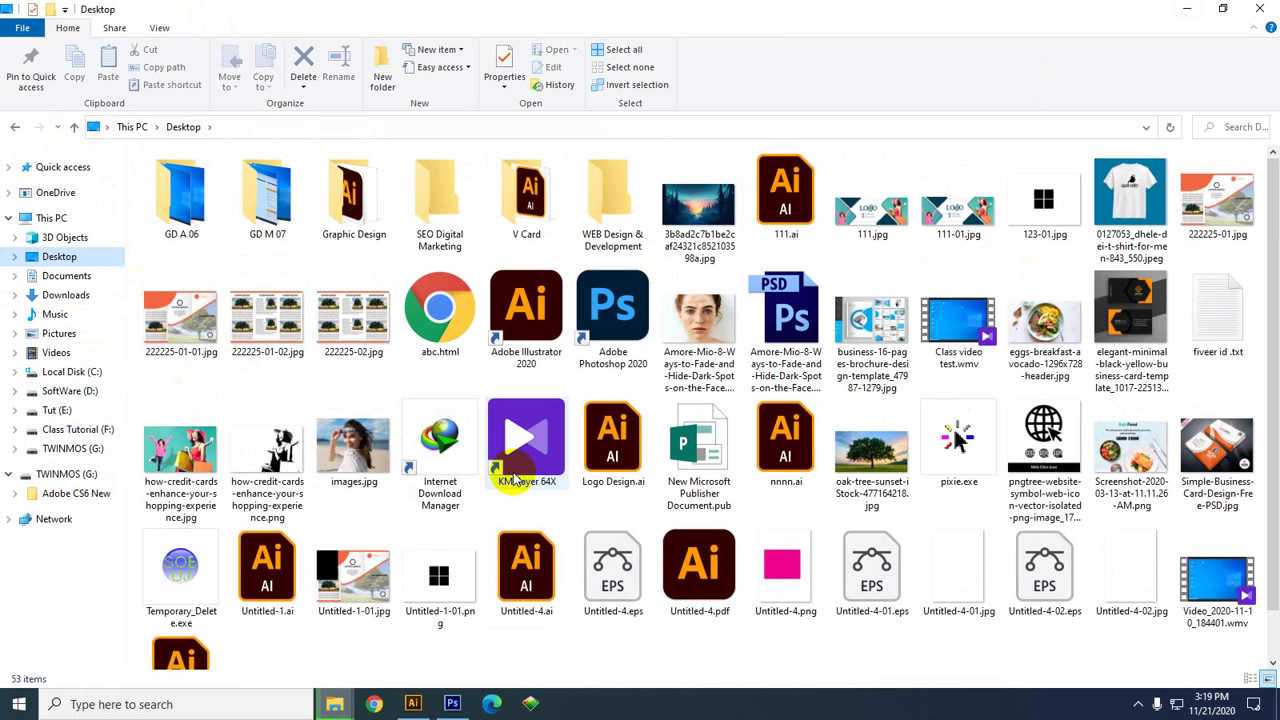
left_click_drag(700, 325, 811, 700)
left_click(1208, 8)
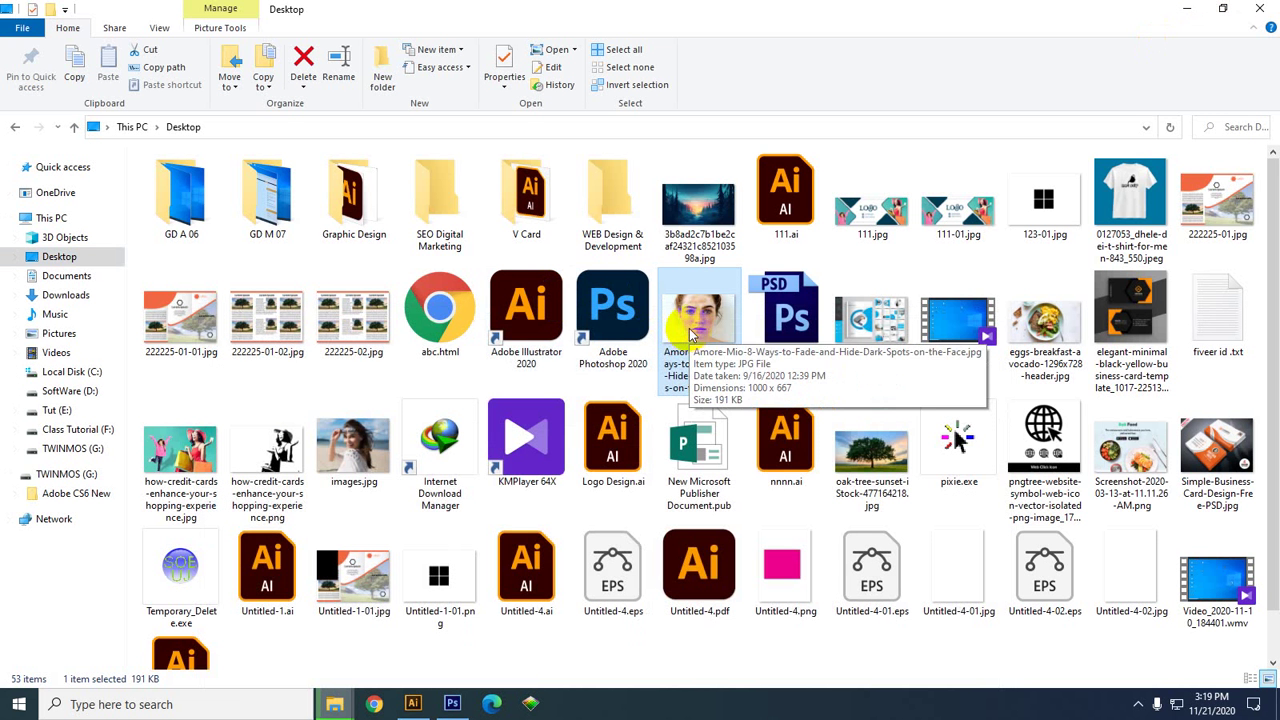
left_click(452, 703)
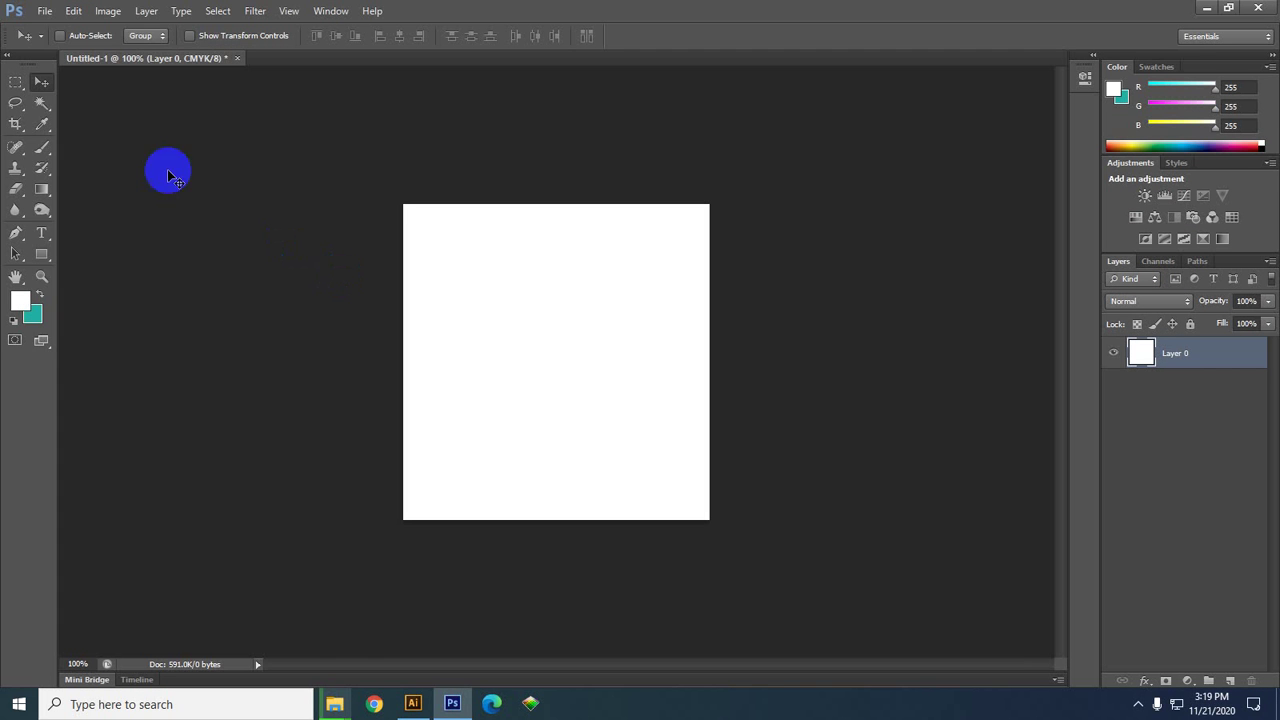
left_click(44, 12)
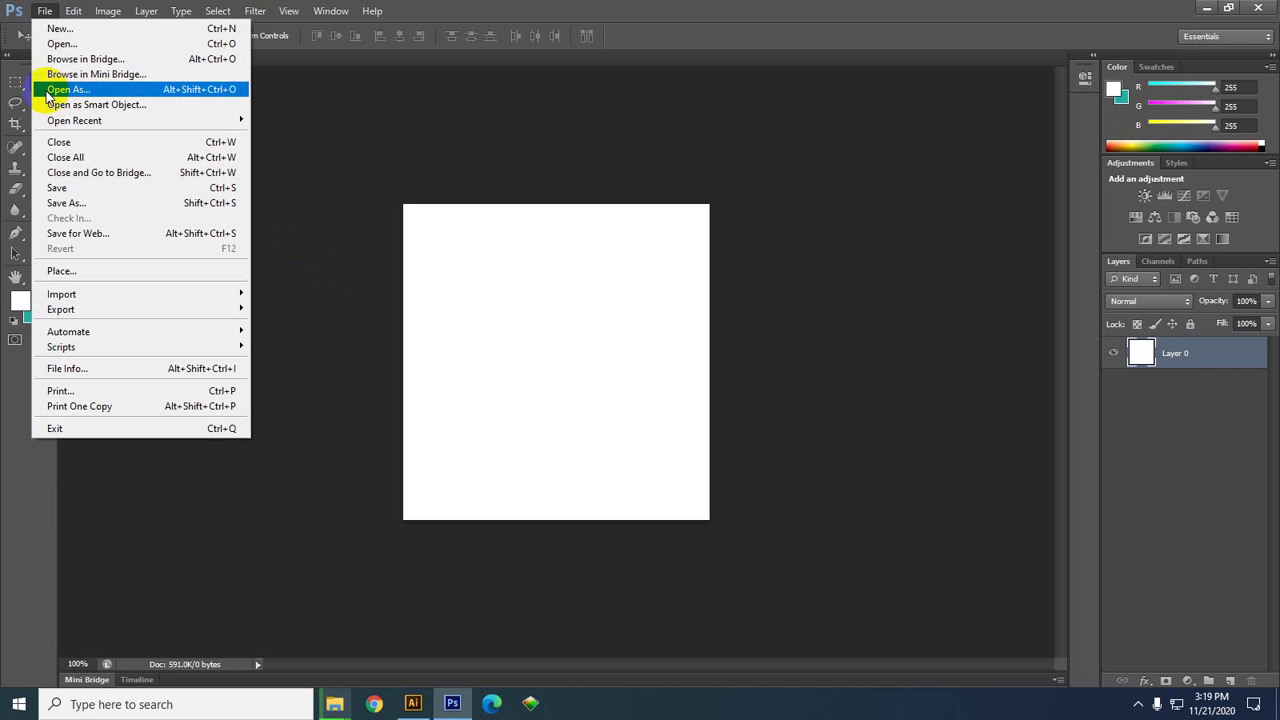
left_click(229, 48)
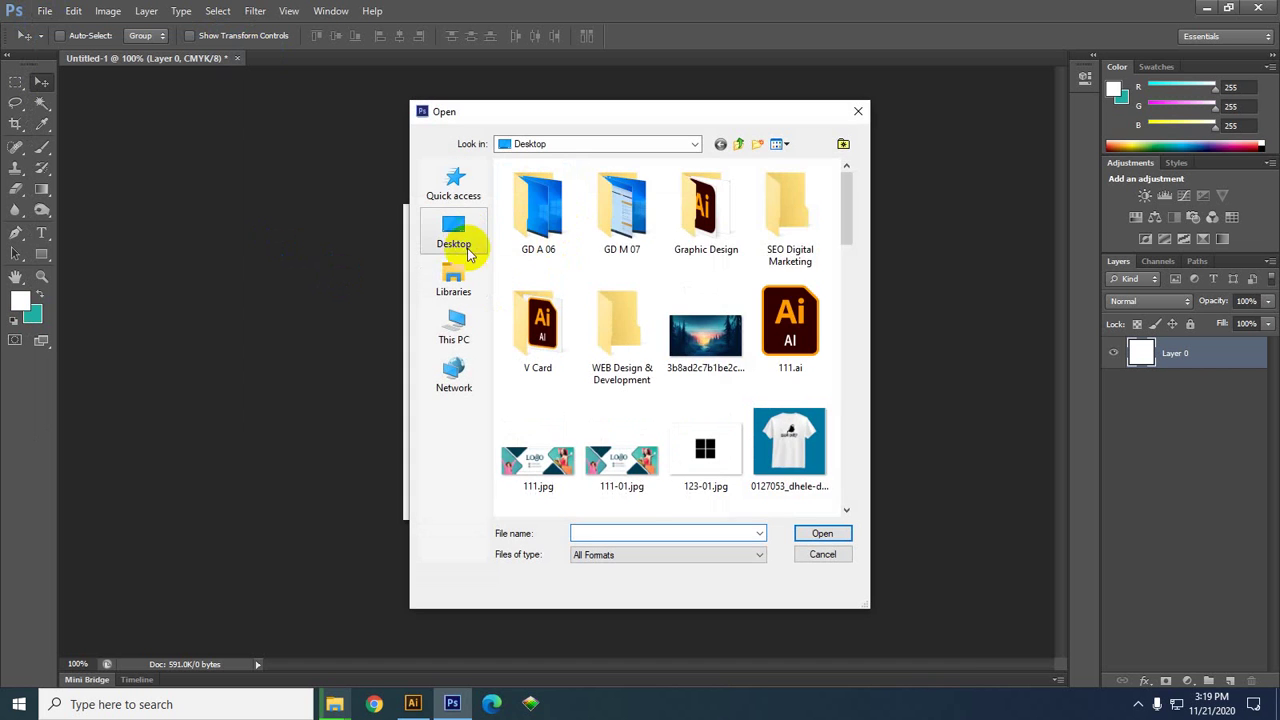
scroll(630, 380, "down", 10)
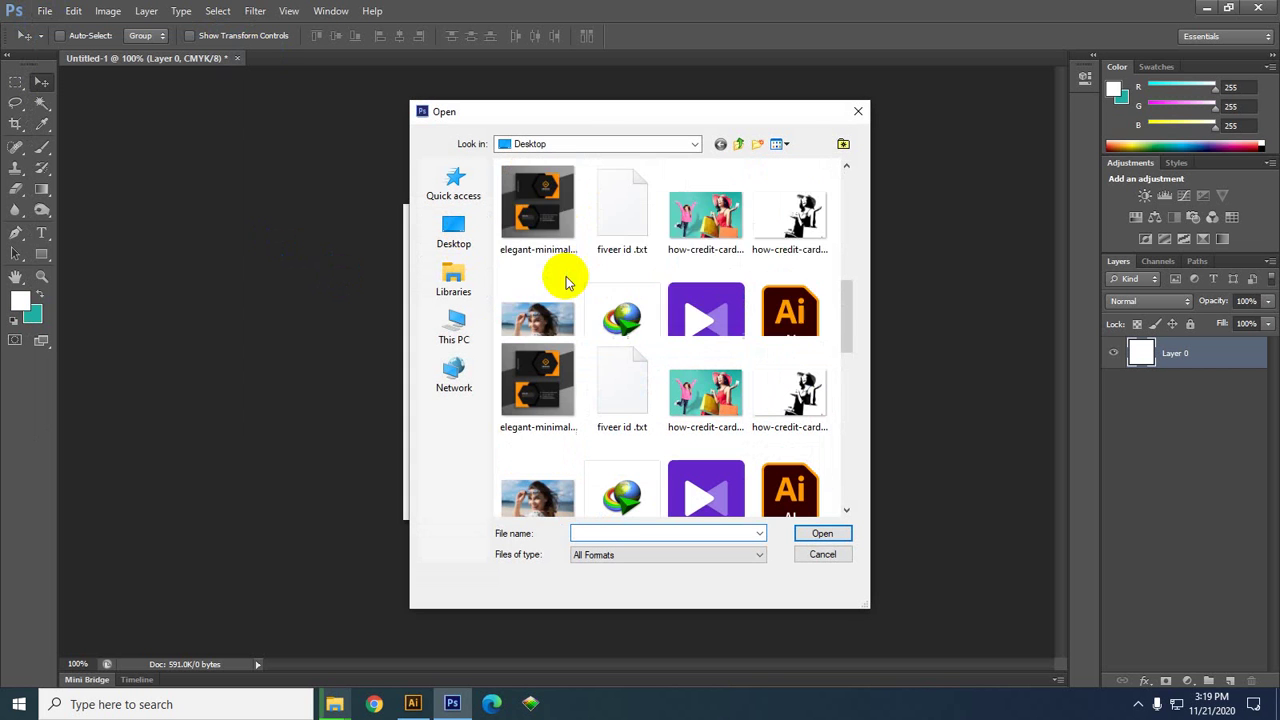
left_click(540, 480)
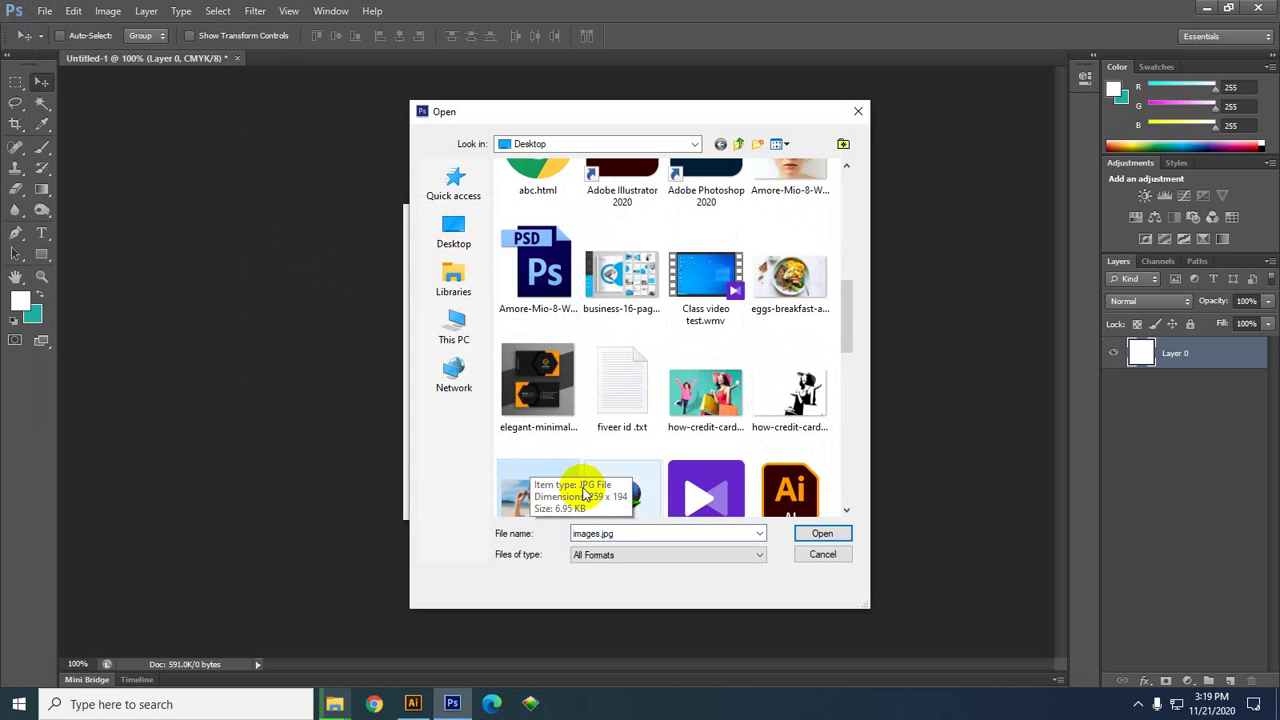
left_click(829, 553)
- Bring Amore-Mio-8-Ways-to-Fade-and-Hide-Dark-Spots-on-the-Face.jpg from the Desktop folder into Photoshop as a separate document, and compare it with Untitled-1
left_click_drag(1071, 31, 1075, 18)
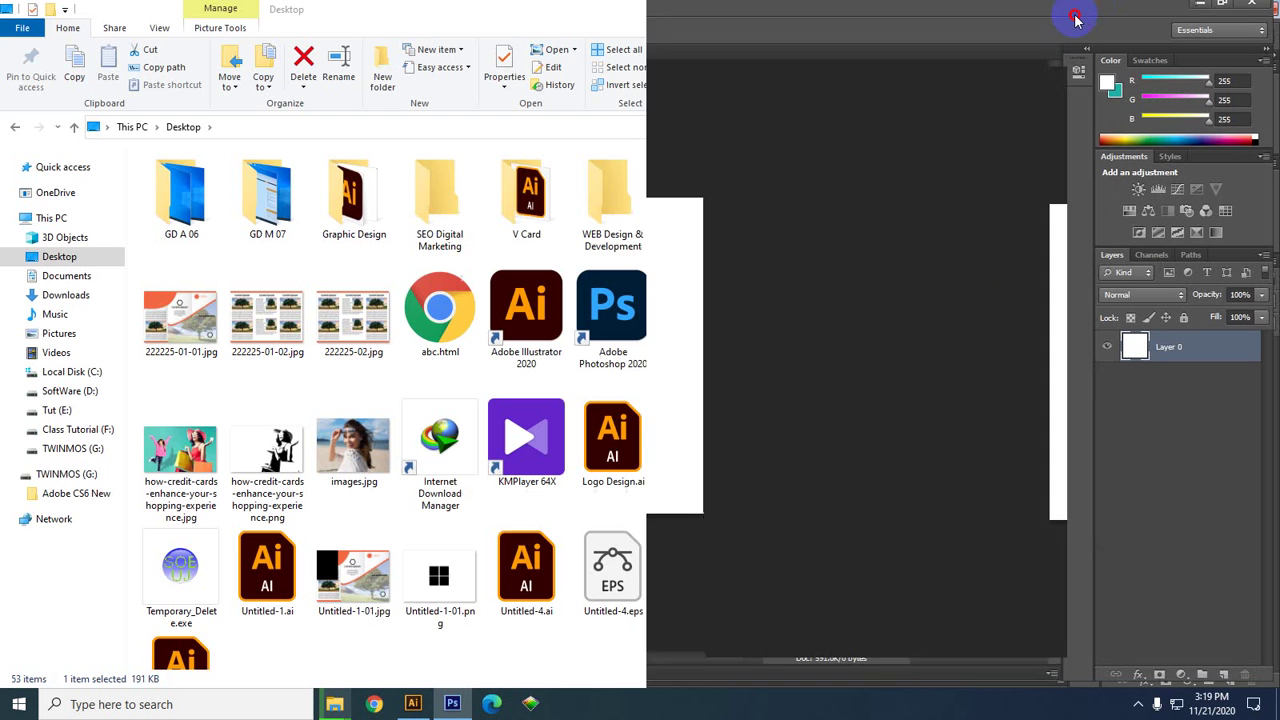
left_click(1210, 6)
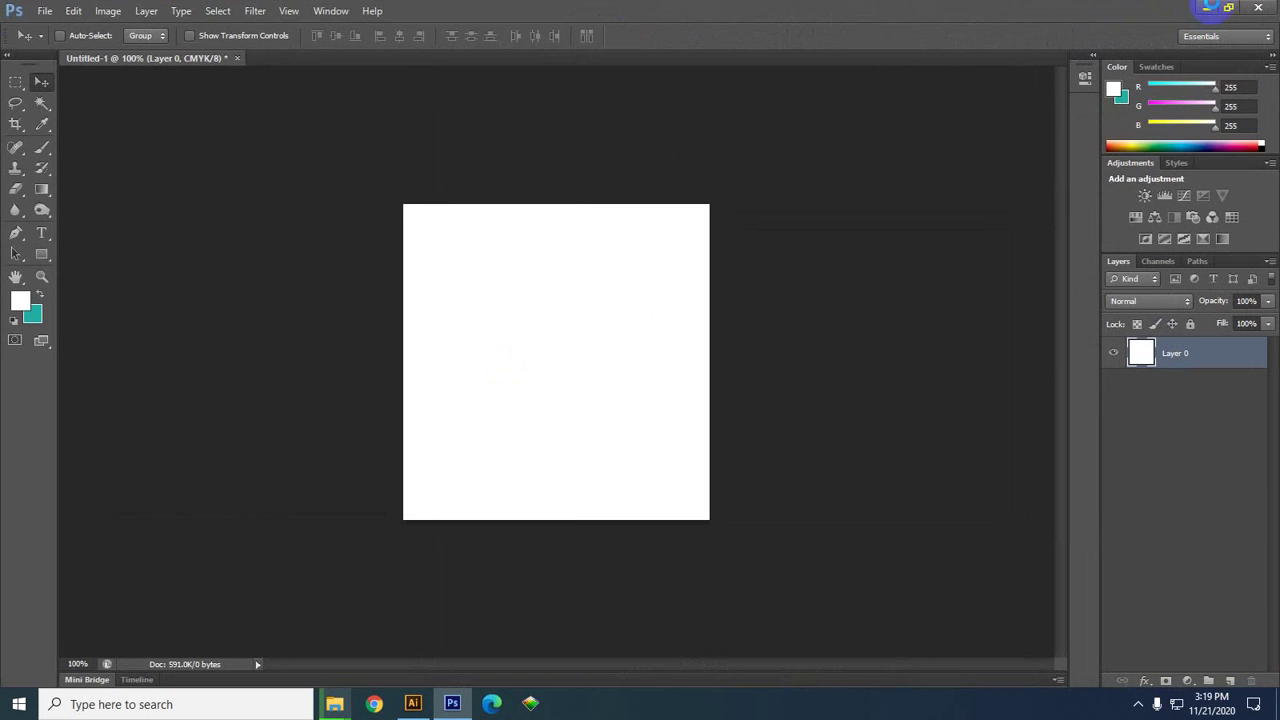
left_click(1210, 6)
left_click(708, 343)
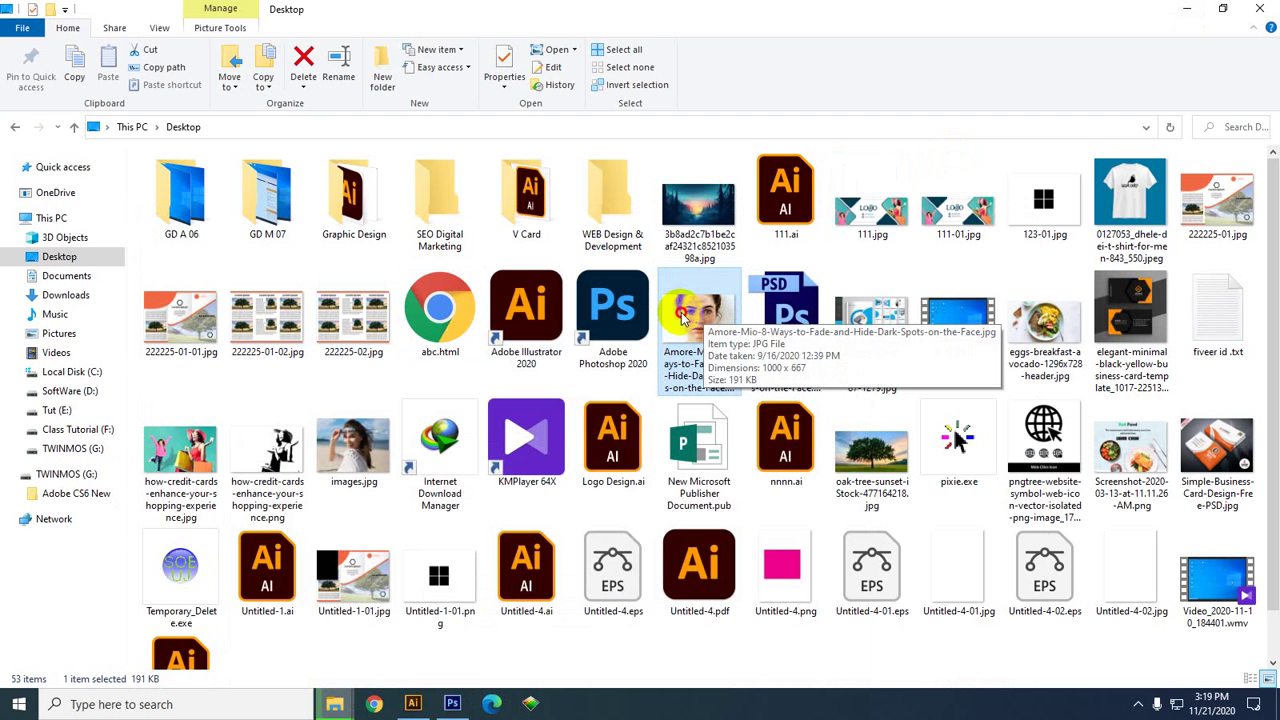
left_click_drag(680, 315, 492, 220)
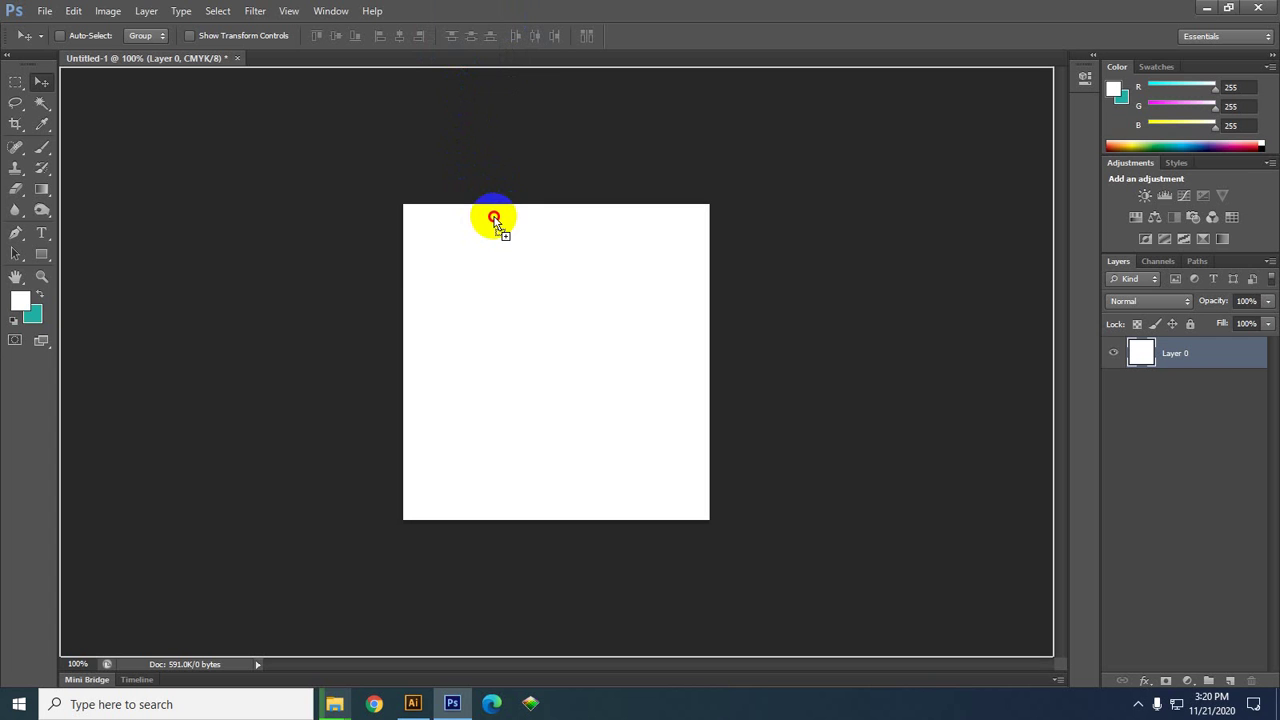
left_click_drag(494, 219, 500, 55)
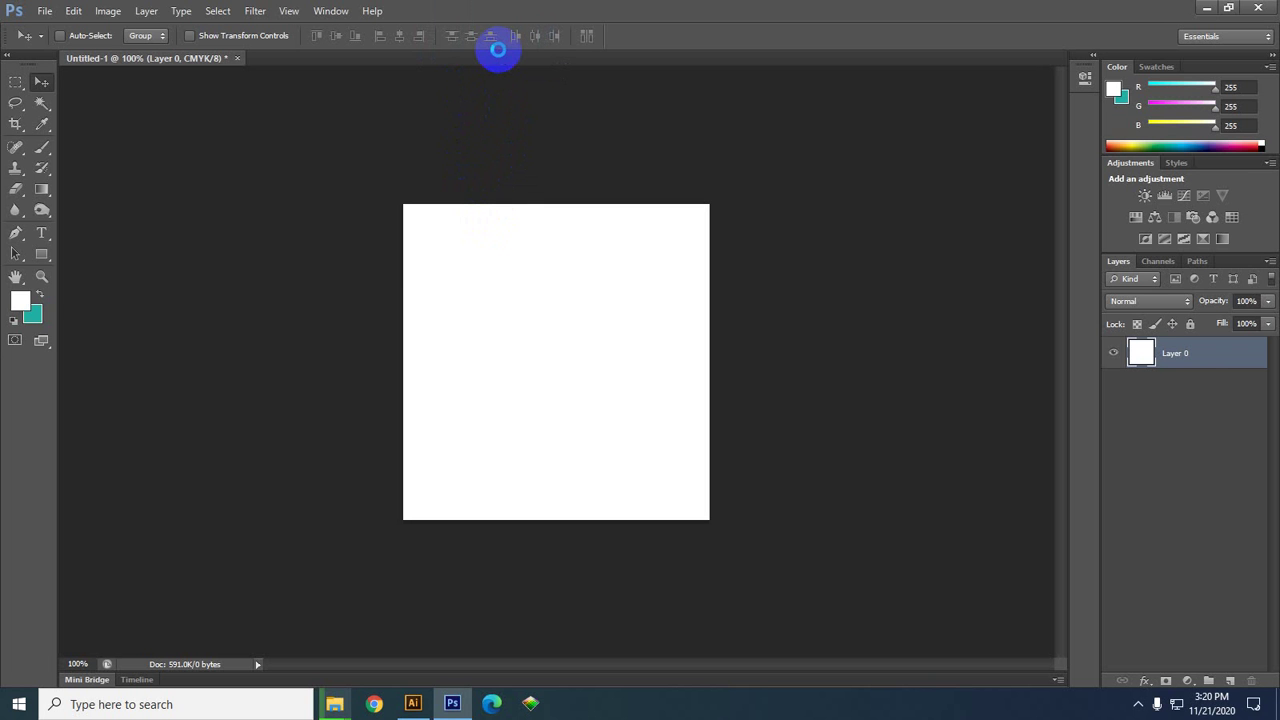
left_click_drag(497, 49, 499, 49)
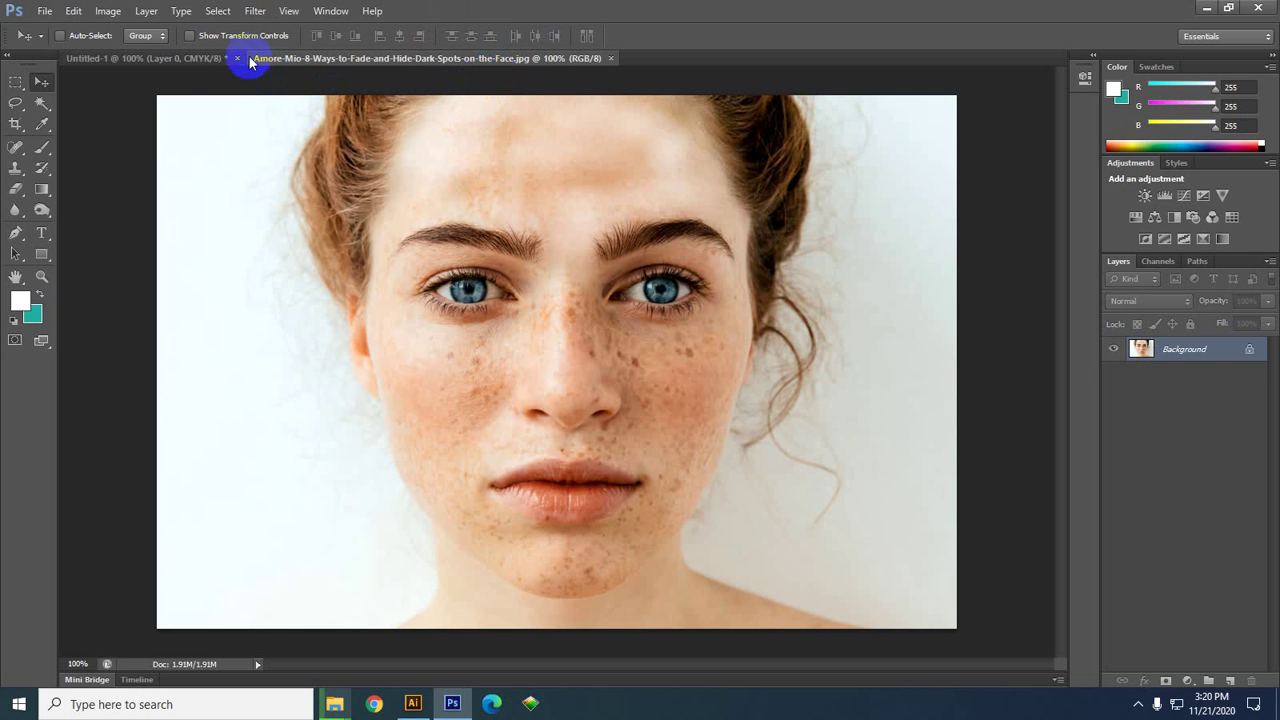
left_click(200, 58)
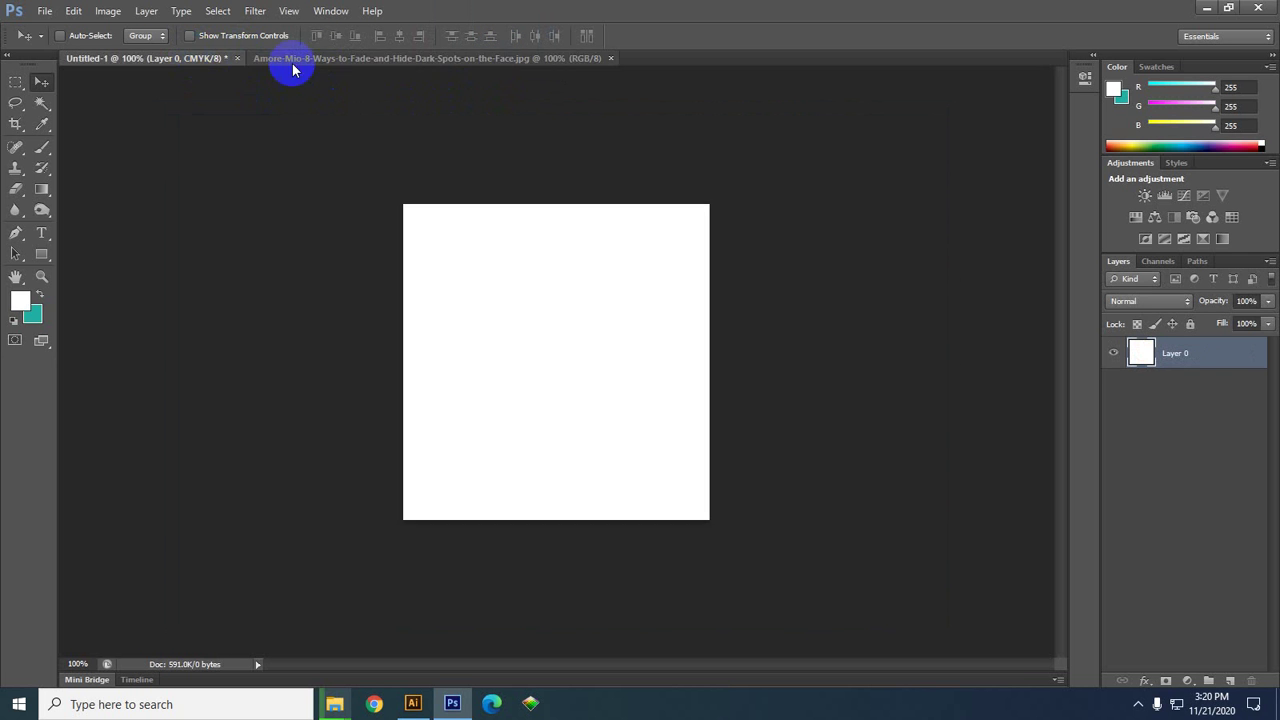
left_click(314, 57)
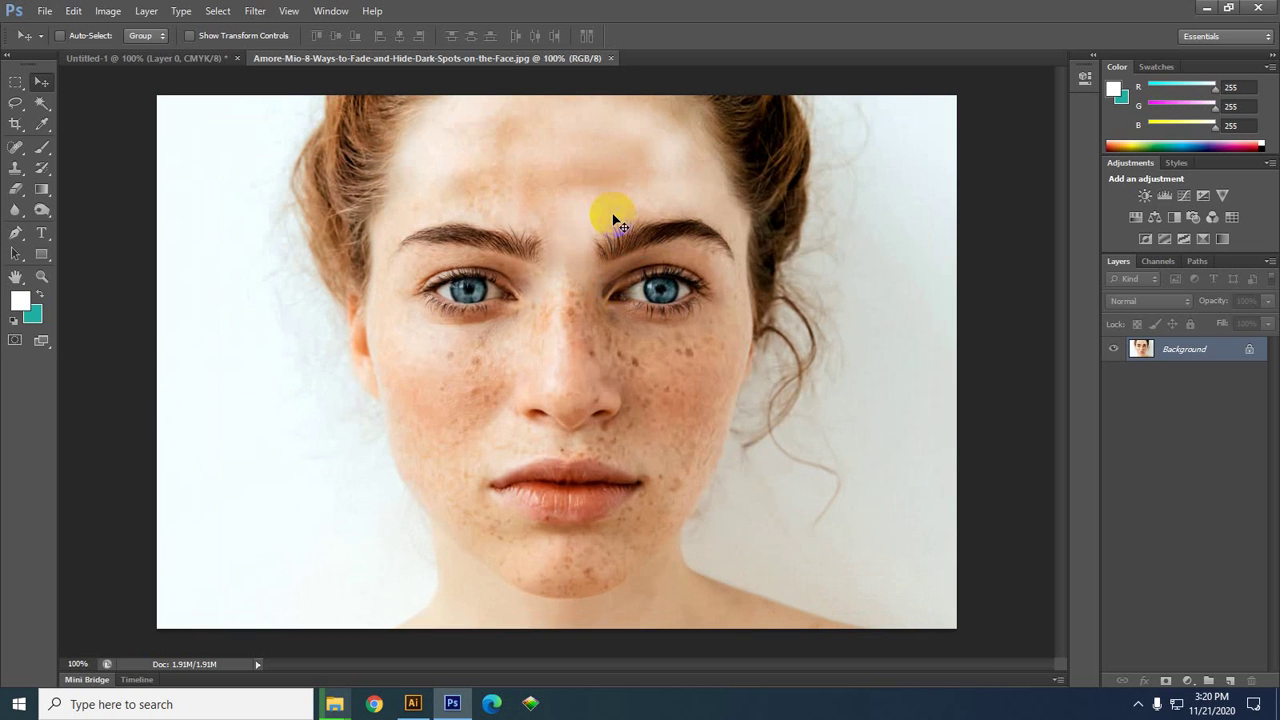
left_click(634, 251)
left_click(1247, 352)
left_click(1252, 349)
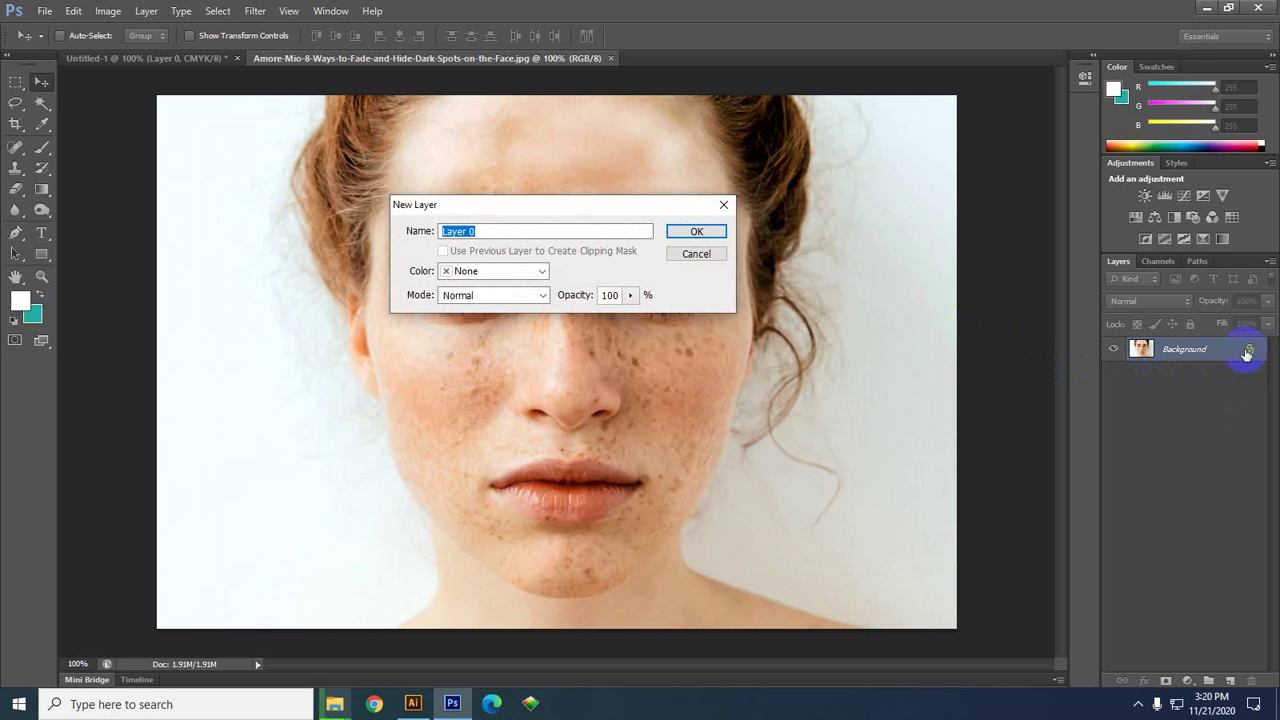
left_click(696, 254)
- Unlock the portrait's Background layer by converting it to a regular layer with the default settings
left_click(1252, 350)
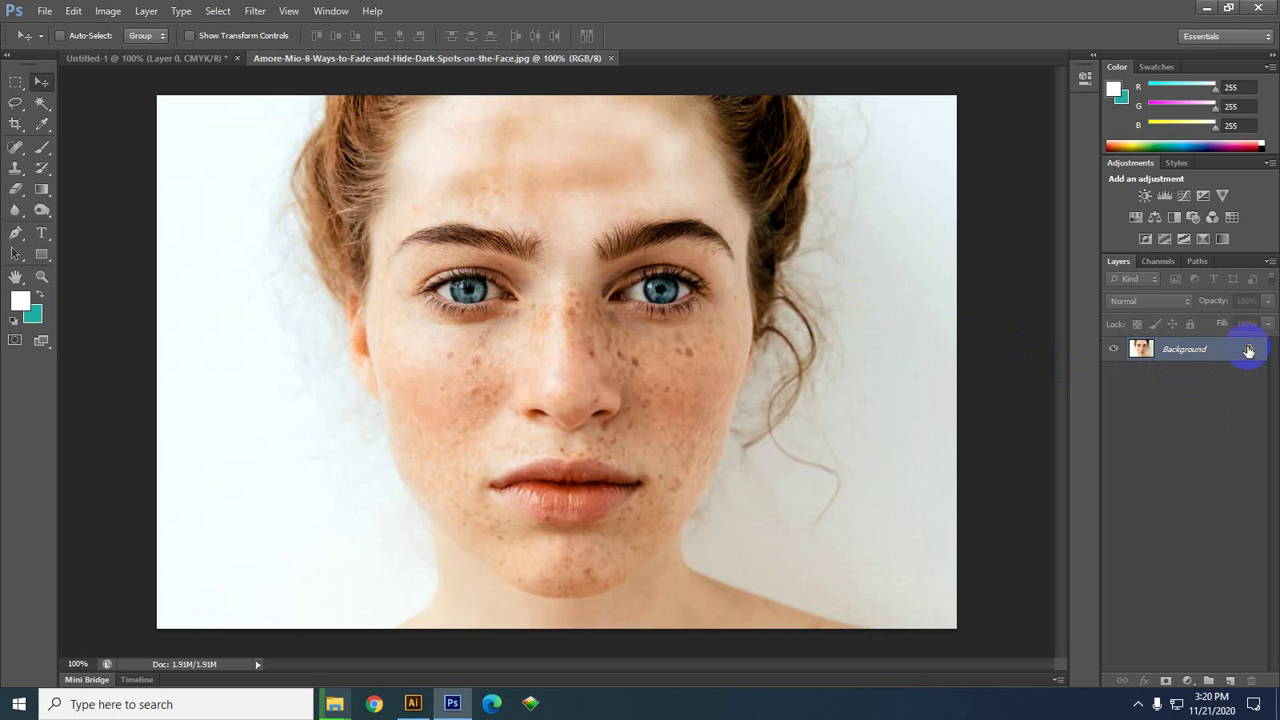
left_click(1249, 348)
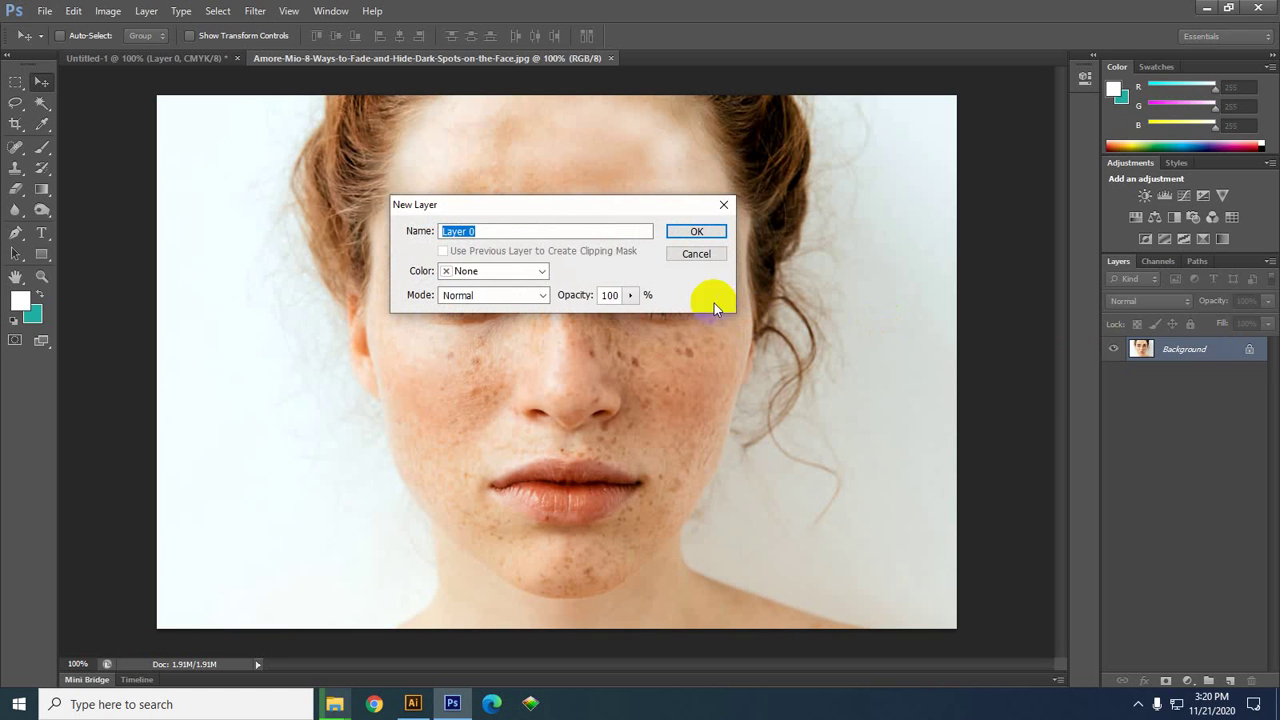
left_click_drag(514, 205, 490, 205)
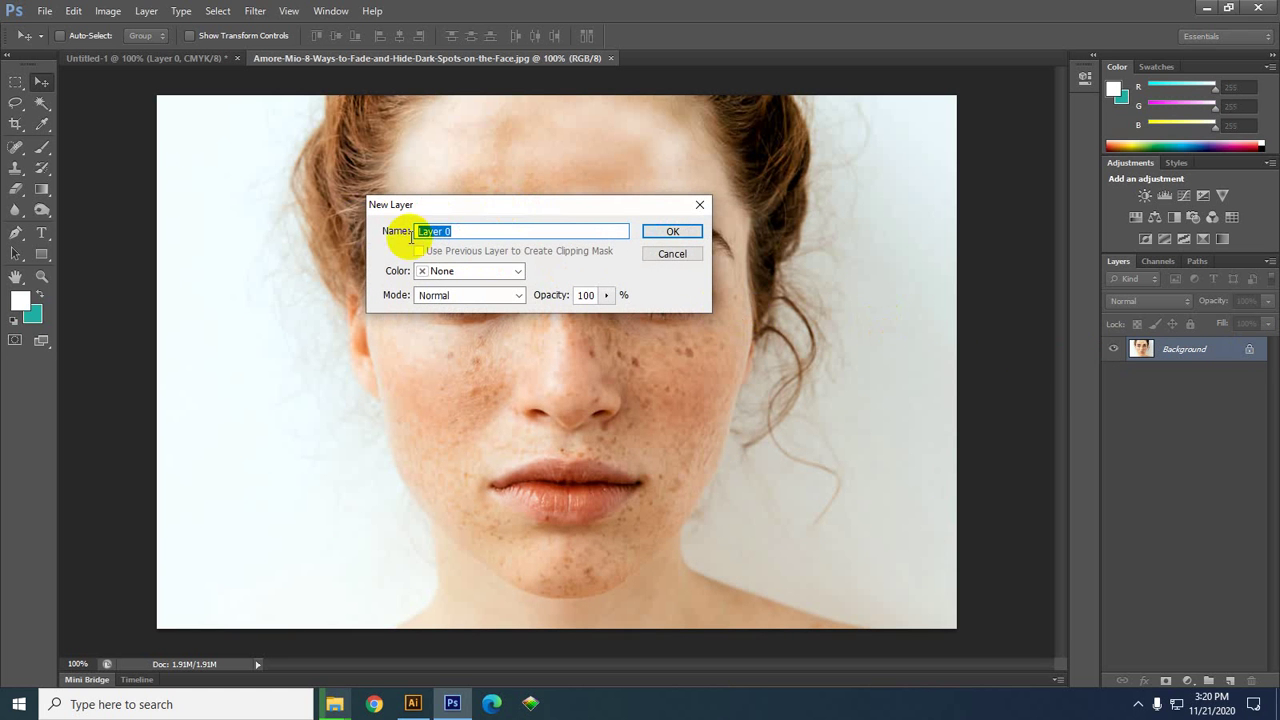
left_click(667, 227)
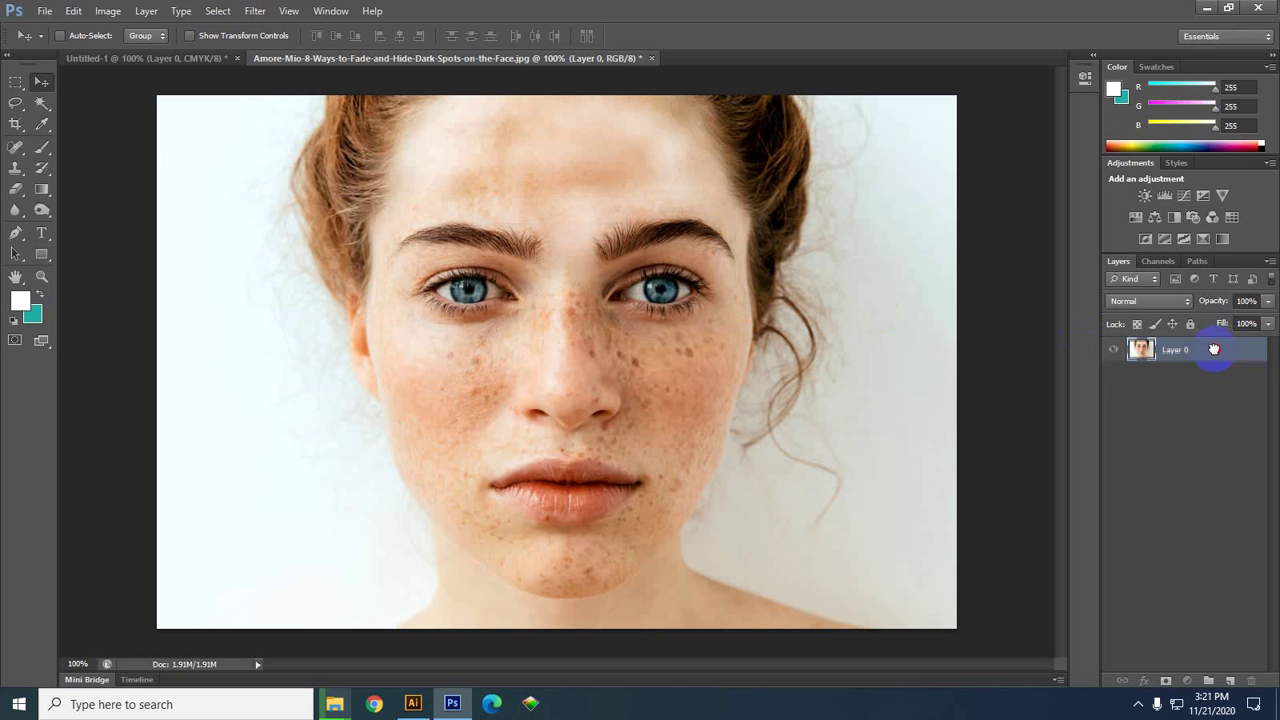
- Duplicate Layer 0 in the portrait document
left_click(1165, 360)
left_click_drag(1207, 343, 1237, 664)
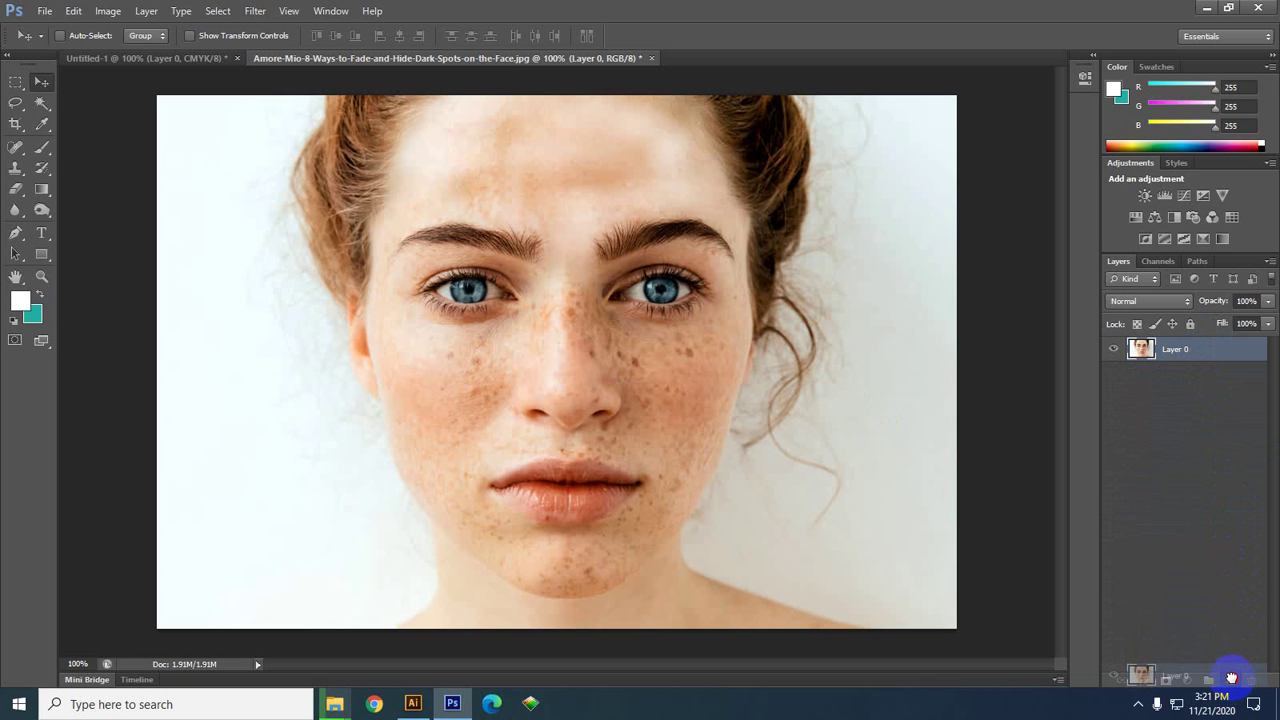
left_click_drag(1231, 677, 1230, 679)
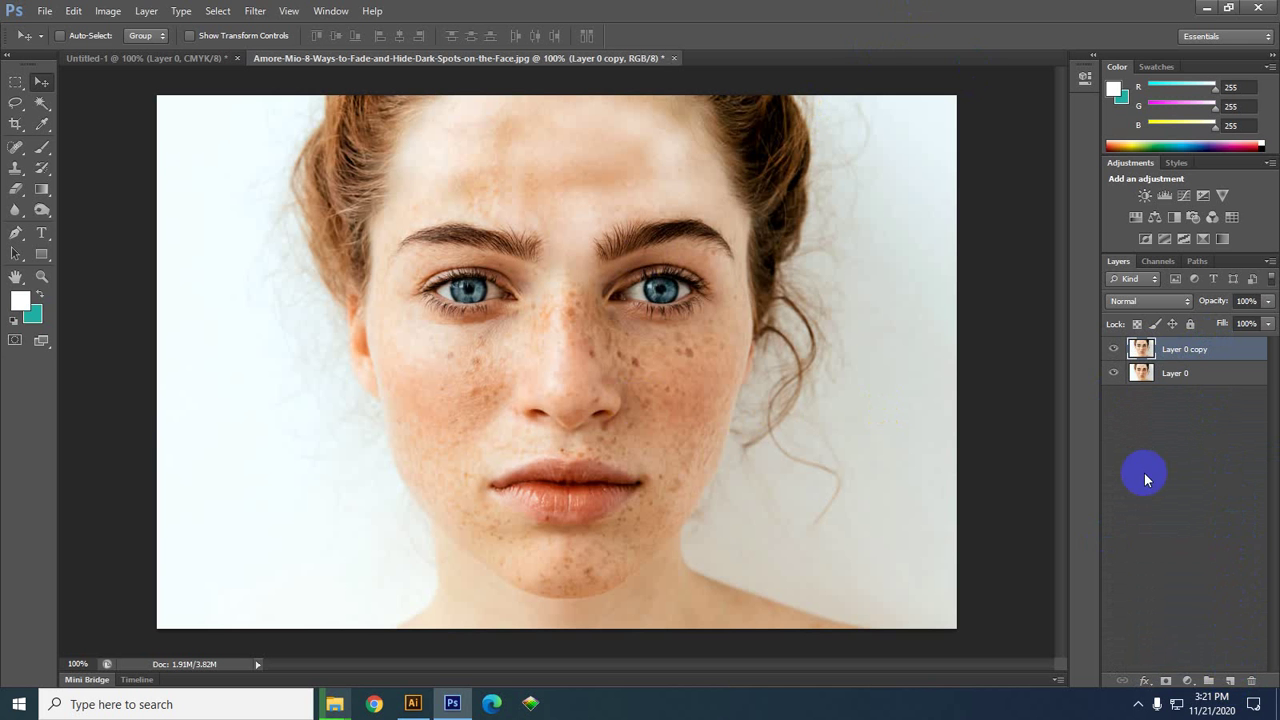
- Float the Photoshop window over File Explorer and widen it until the whole portrait fits
left_click_drag(993, 10, 868, 18)
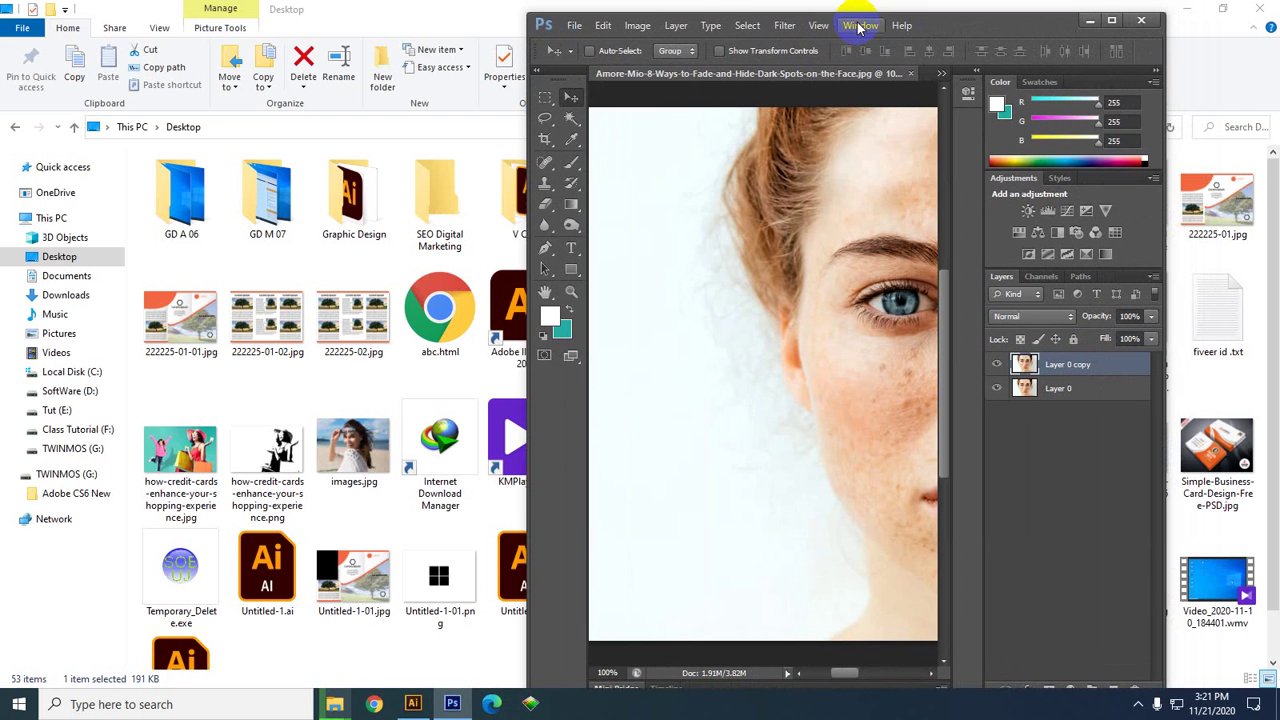
left_click(876, 88)
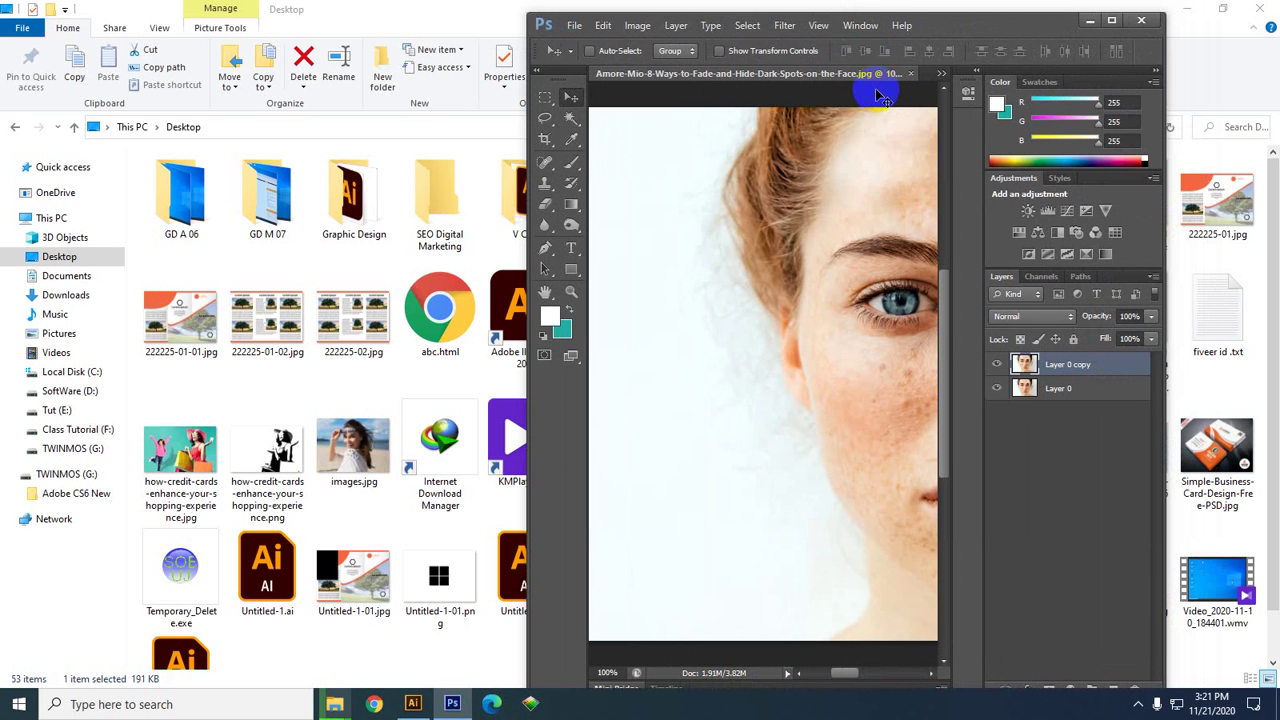
left_click_drag(1030, 22, 832, 22)
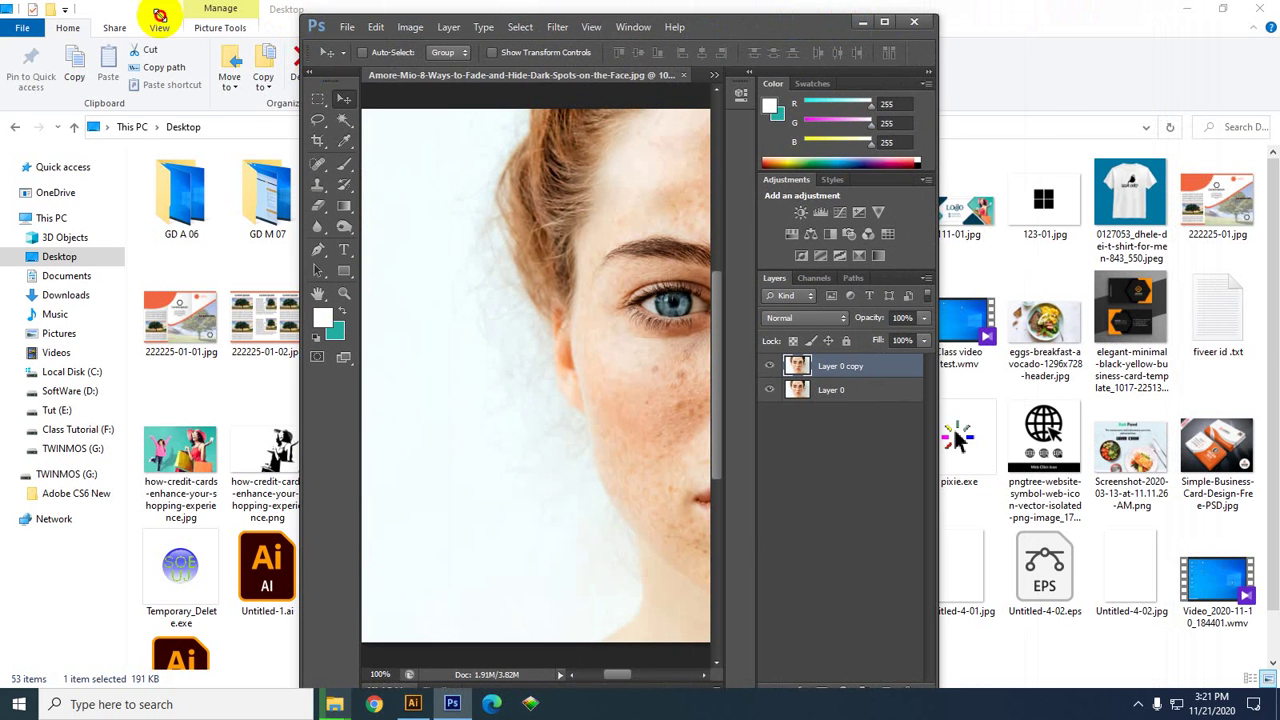
left_click_drag(301, 13, 1, 17)
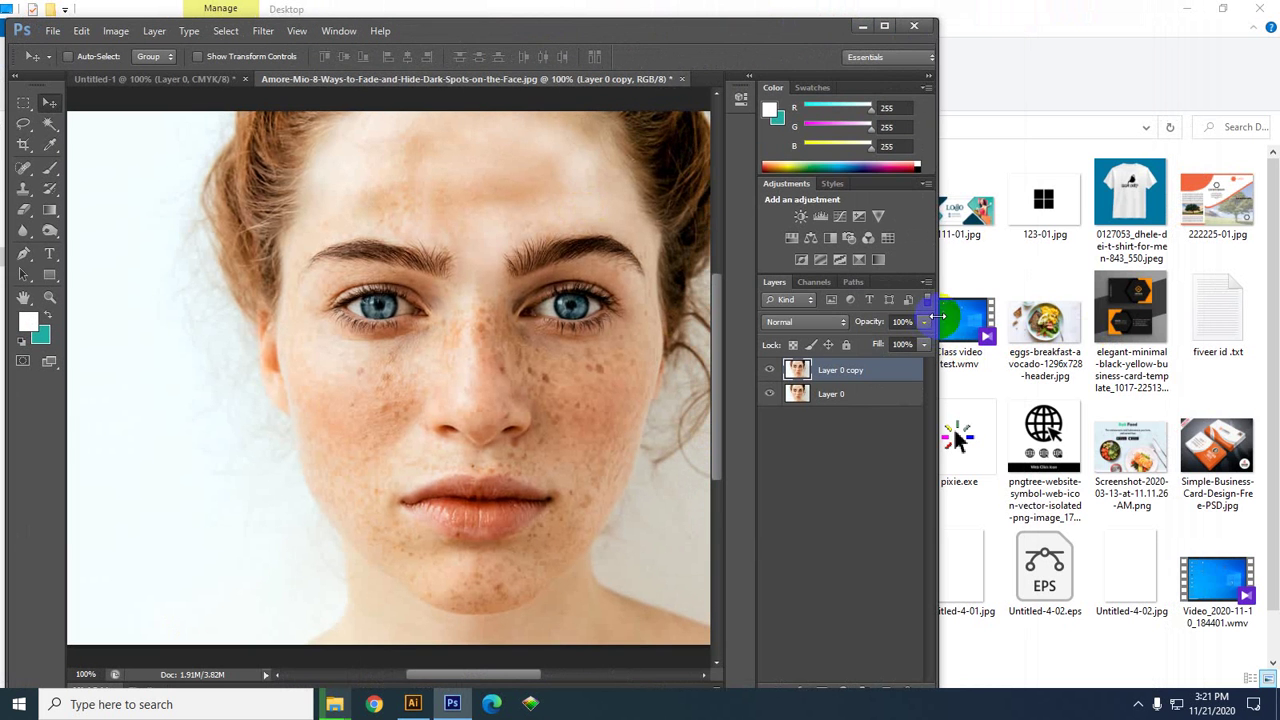
left_click_drag(938, 316, 1172, 306)
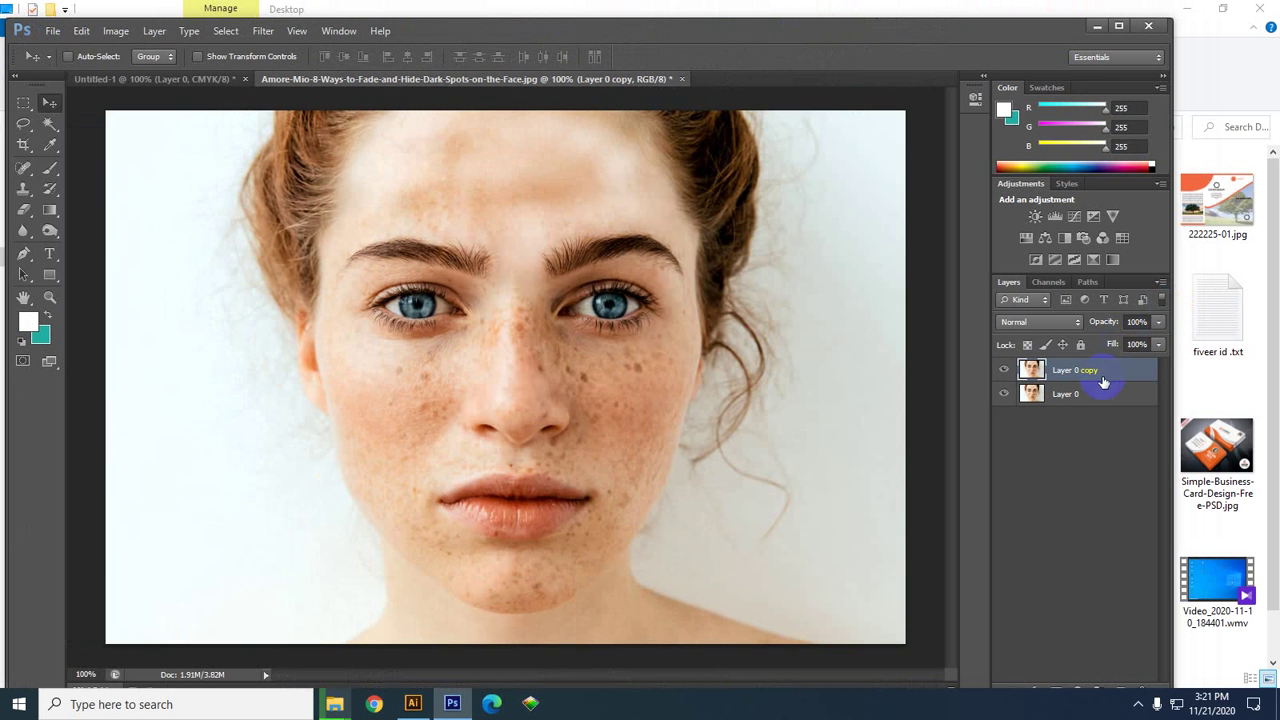
- Minimize Photoshop, bring it back, and maximize its window
left_click(1099, 24)
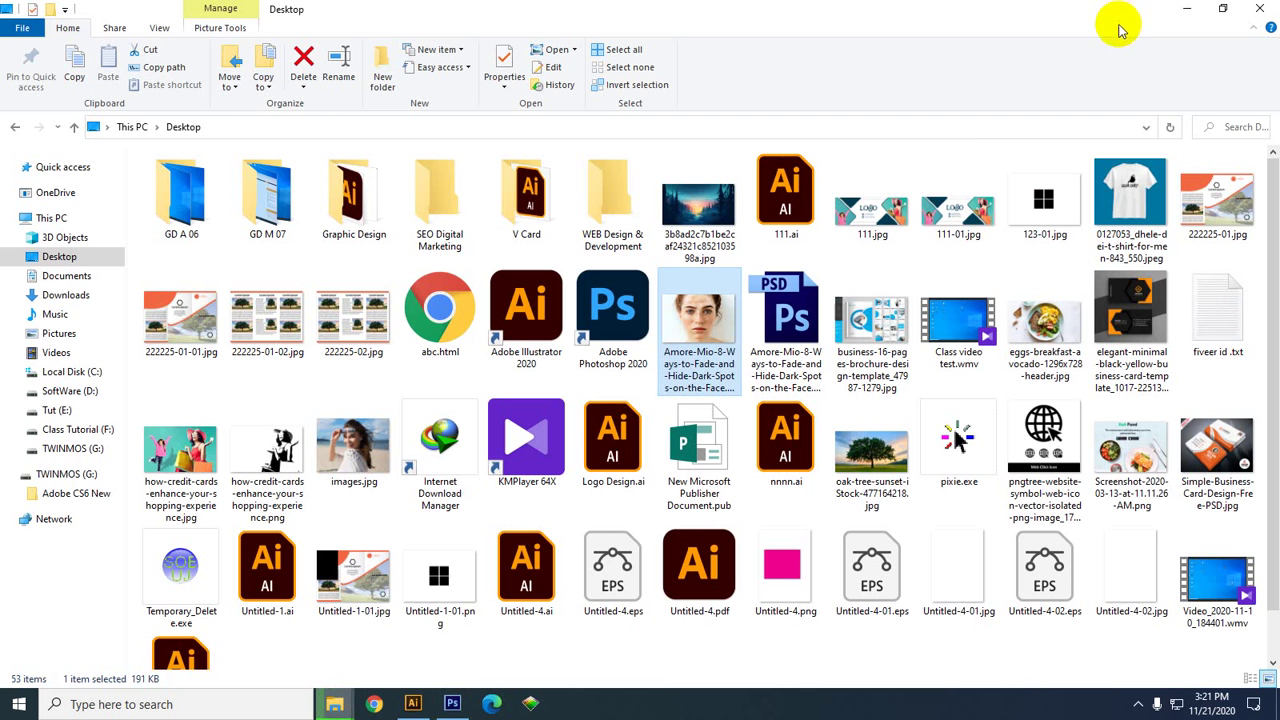
left_click(451, 705)
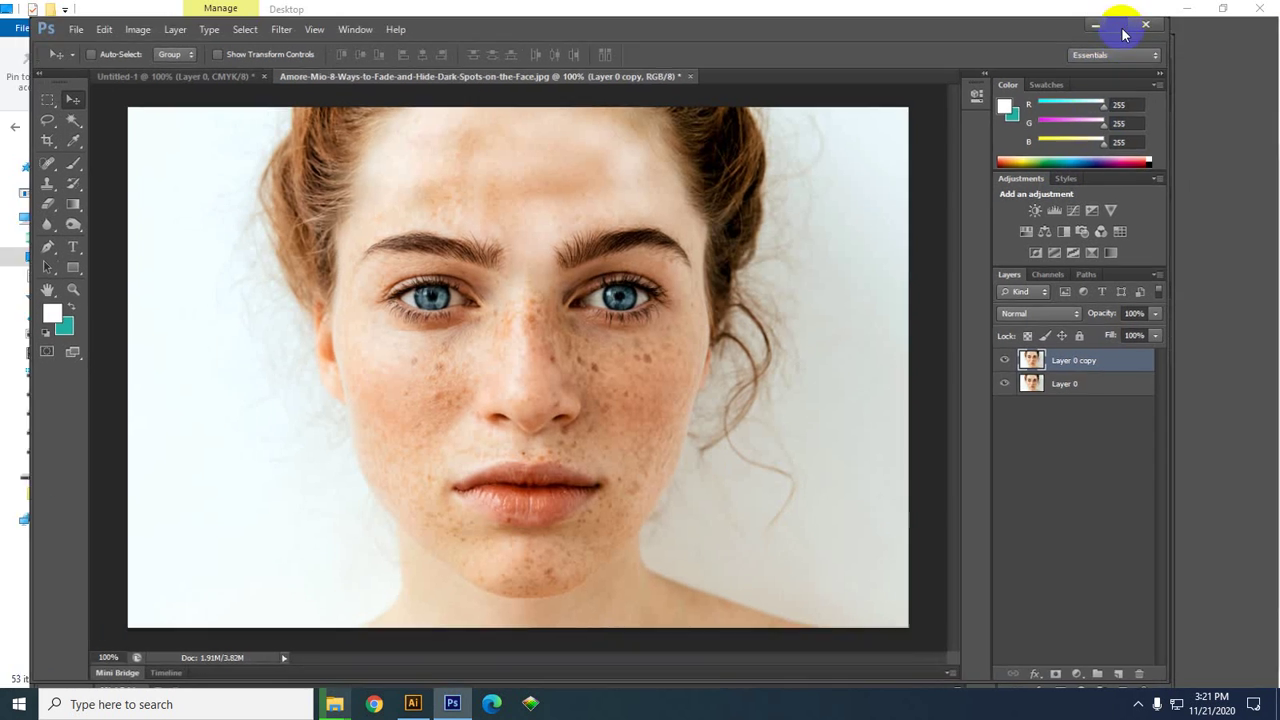
left_click(1121, 29)
- Select Layer 0 beneath its copy, and restore Photoshop to a floating window over File Explorer
left_click(1192, 373)
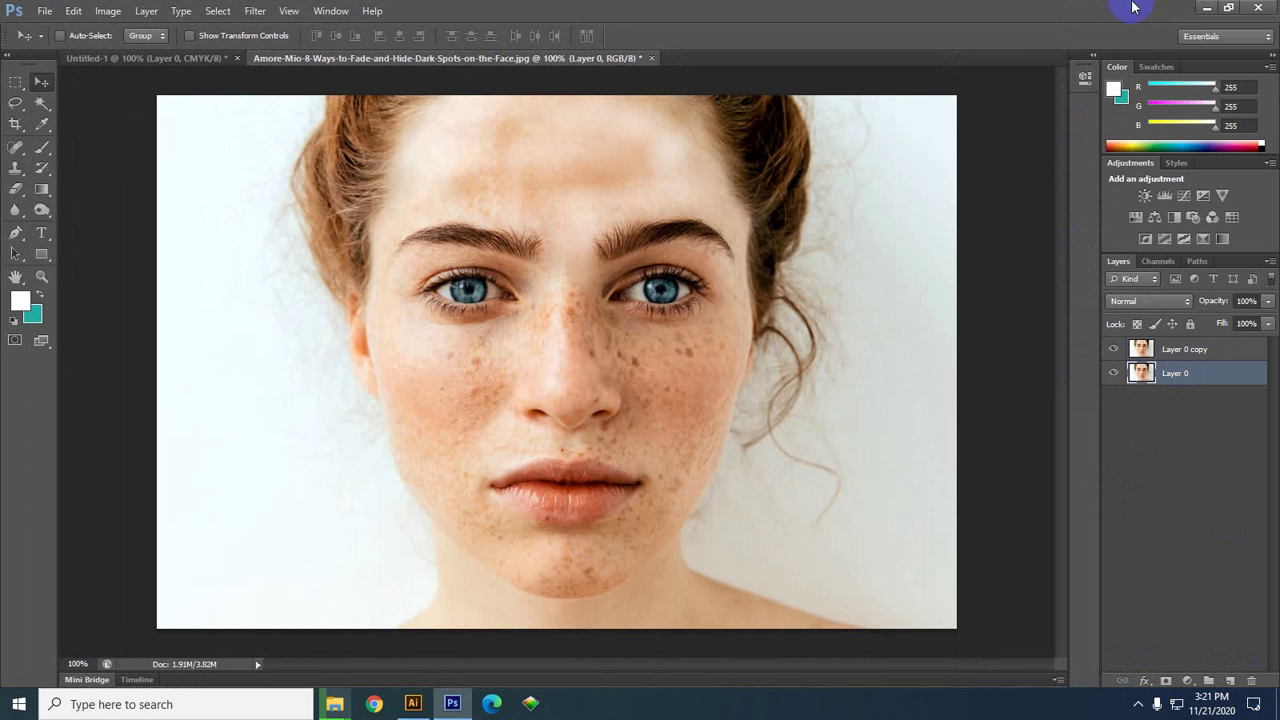
left_click_drag(963, 14, 896, 40)
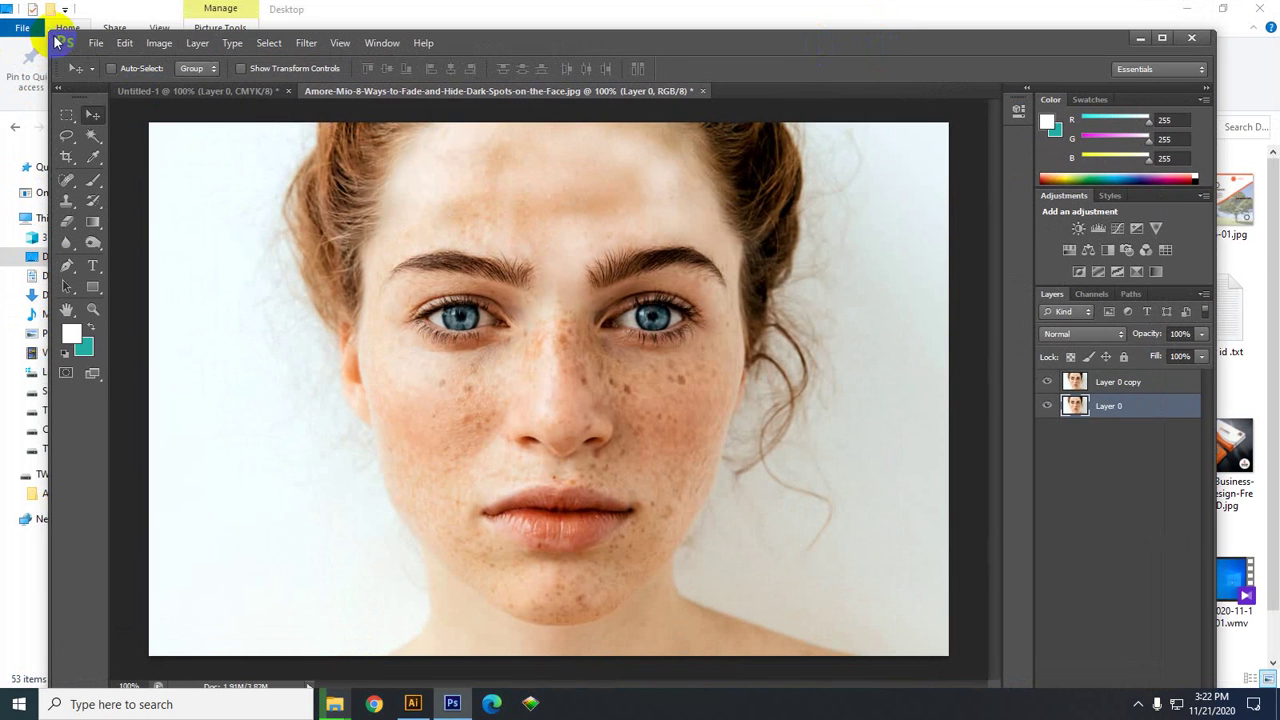
- Shrink the floating Photoshop window, fit the portrait inside it, and dock the Layers panel in a separate column beside the Color panel
left_click_drag(48, 37, 194, 274)
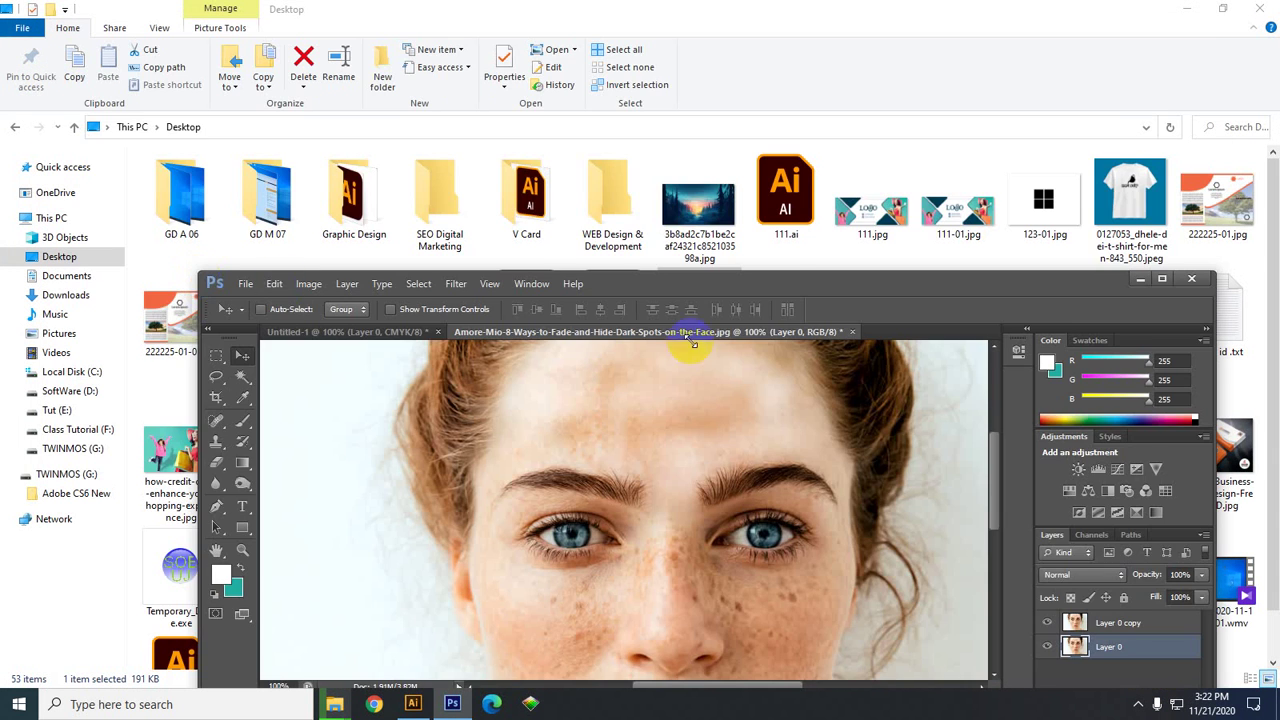
left_click_drag(786, 293, 664, 82)
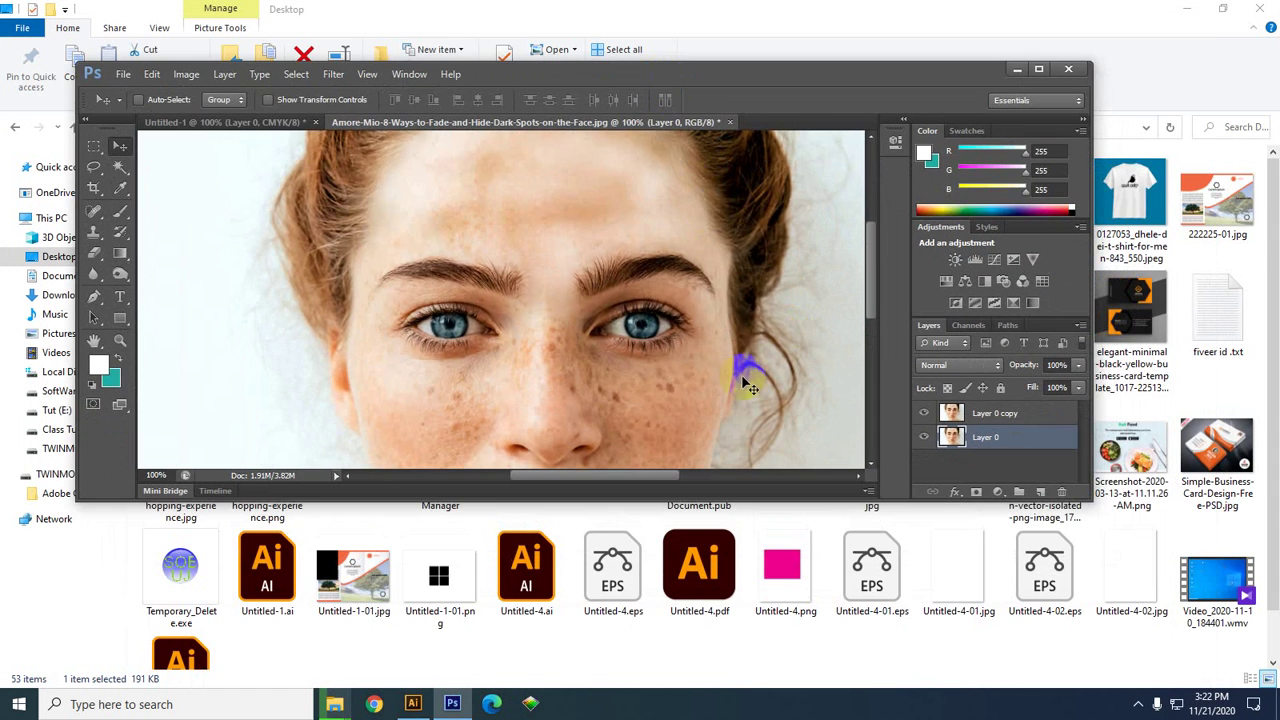
key("ctrl+0")
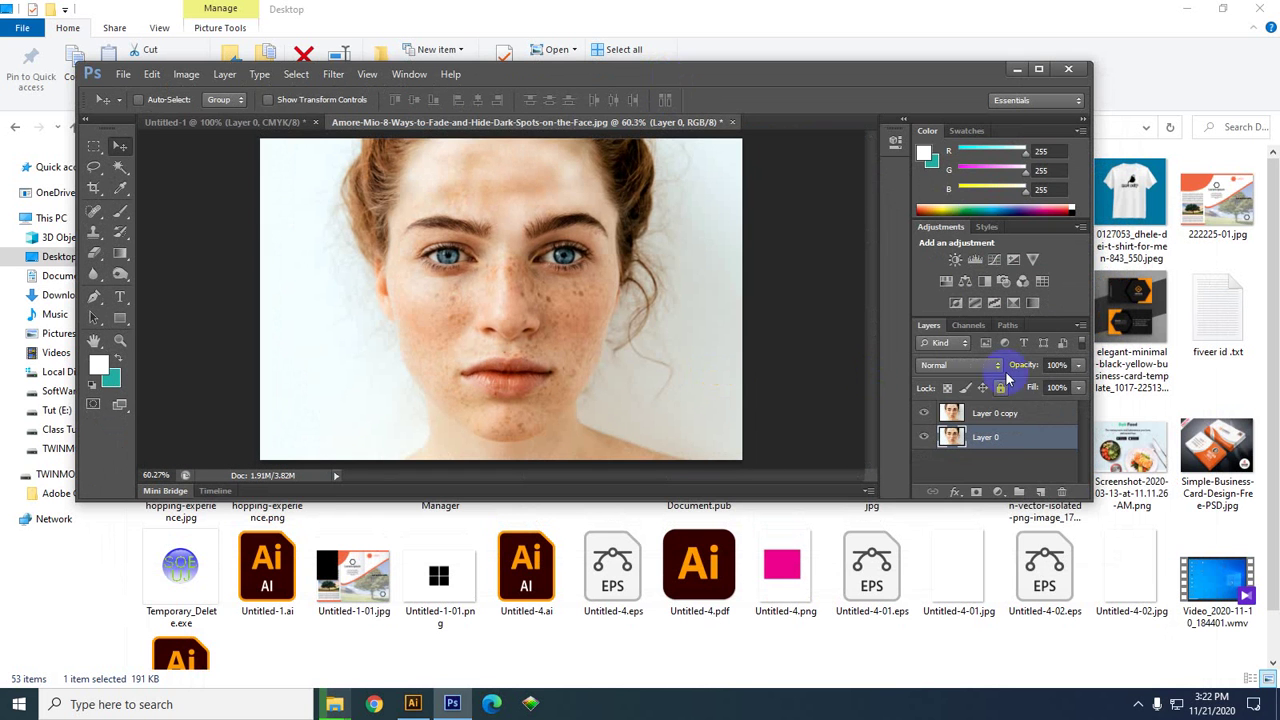
left_click_drag(930, 326, 910, 215)
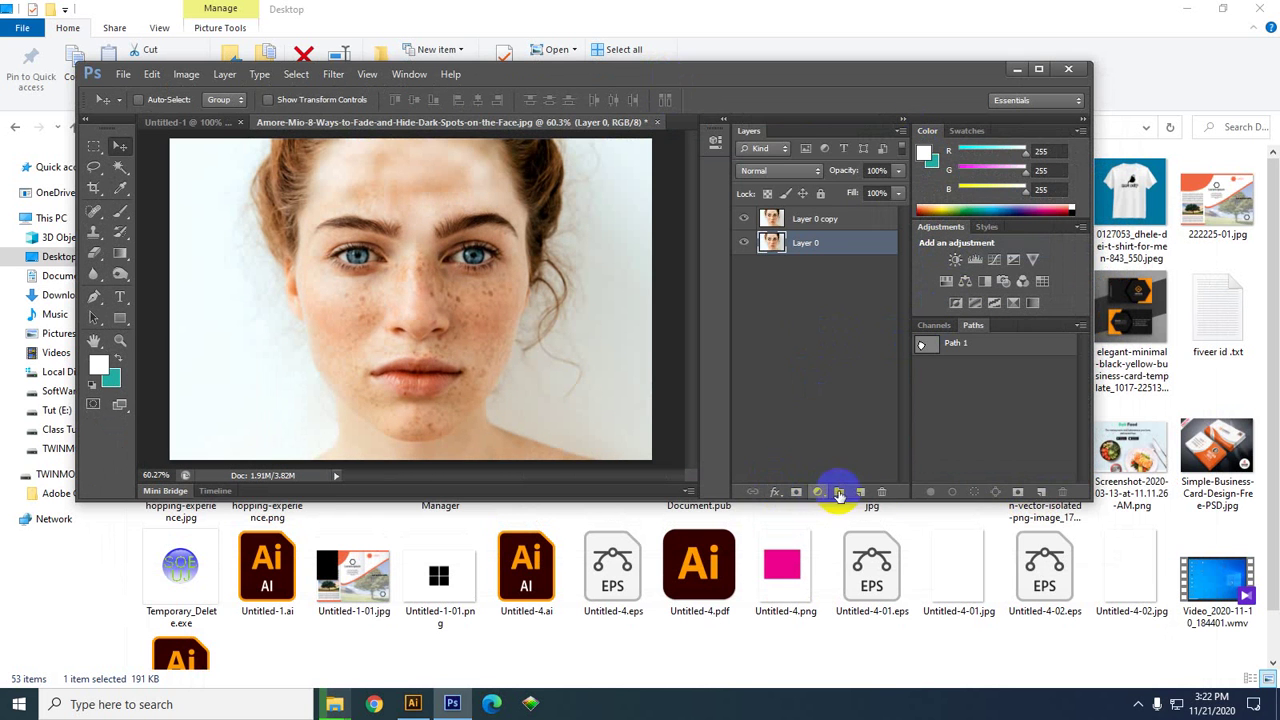
left_click(876, 493)
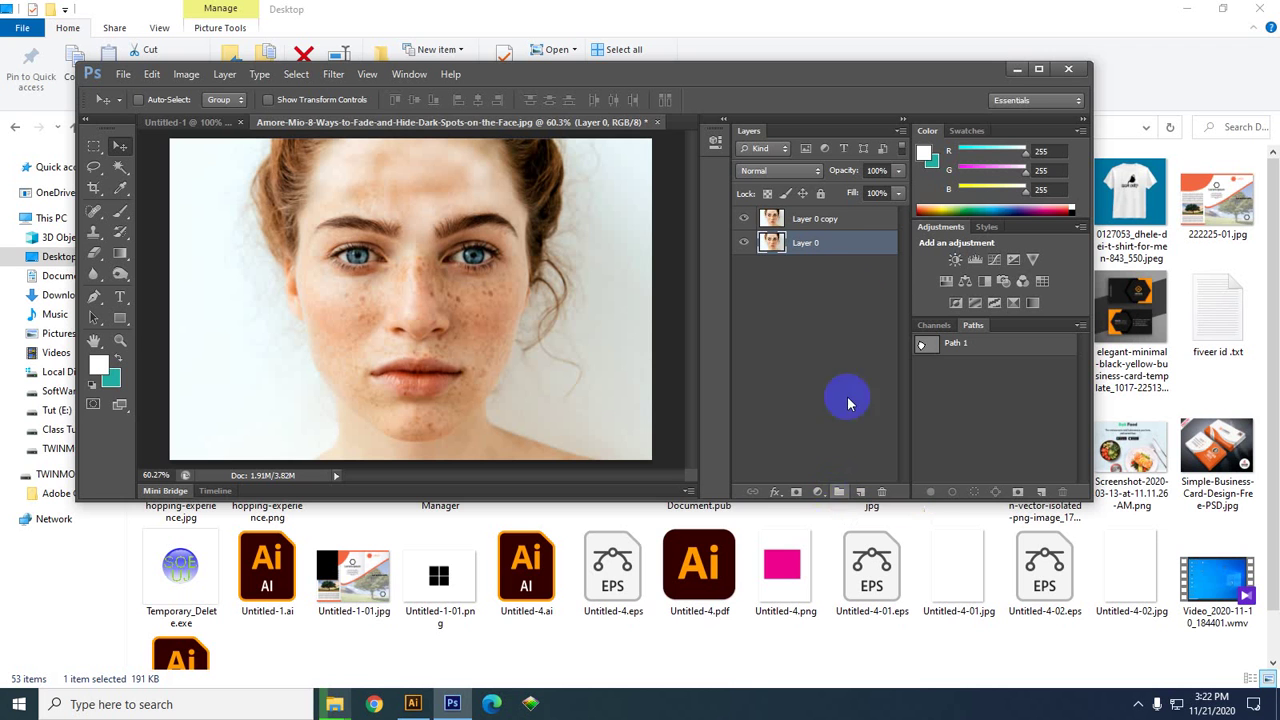
- Add Layer 0 copy to the layer selection and maximize the Photoshop window
left_click(816, 220, "shift")
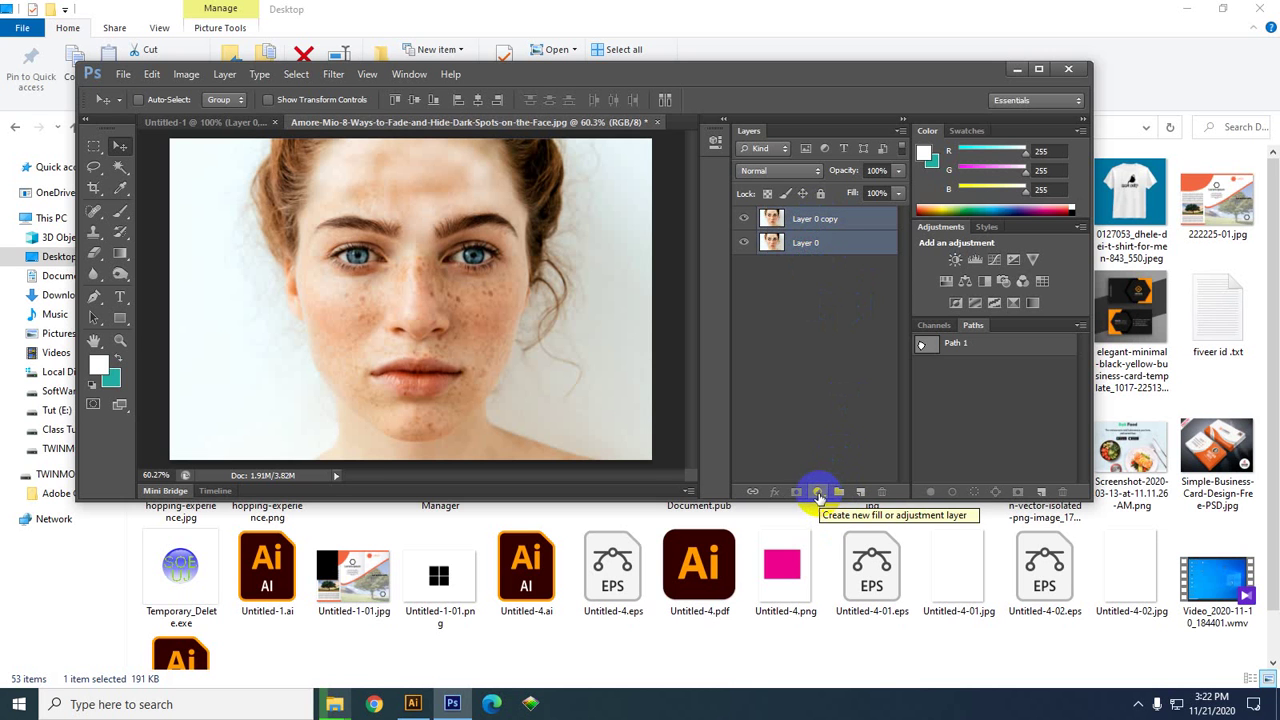
left_click(765, 493)
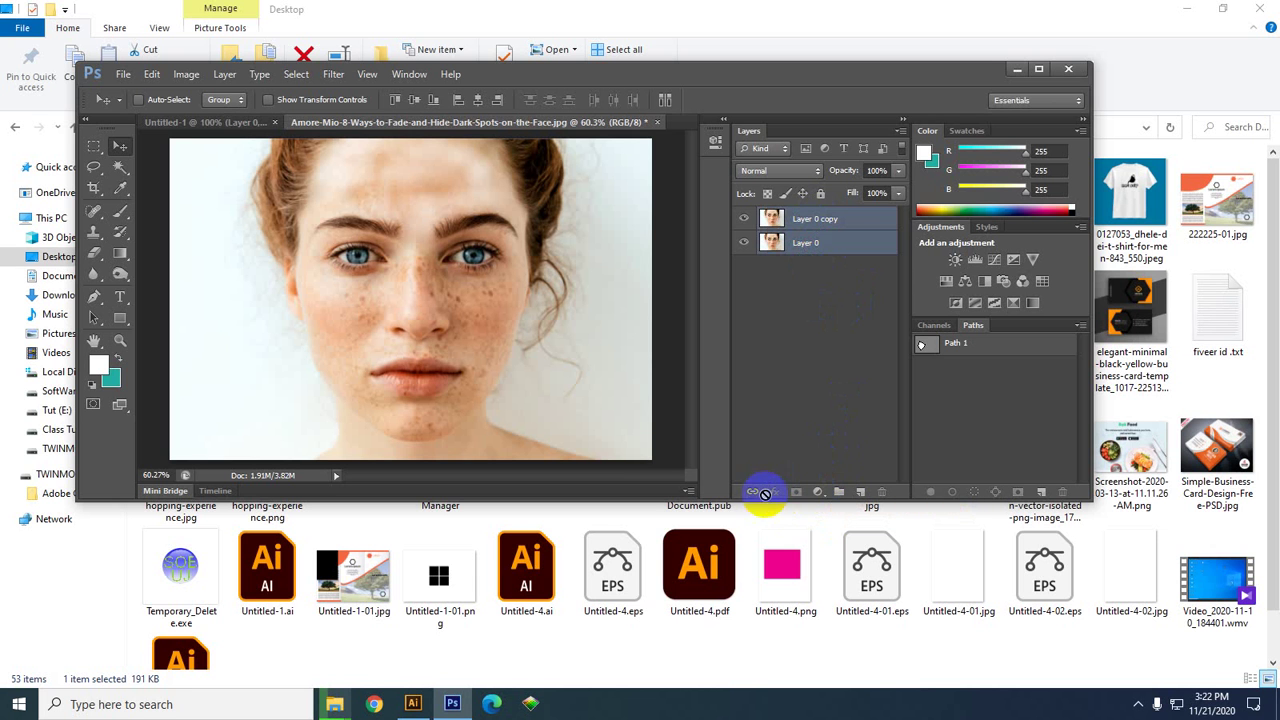
left_click_drag(763, 494, 787, 492)
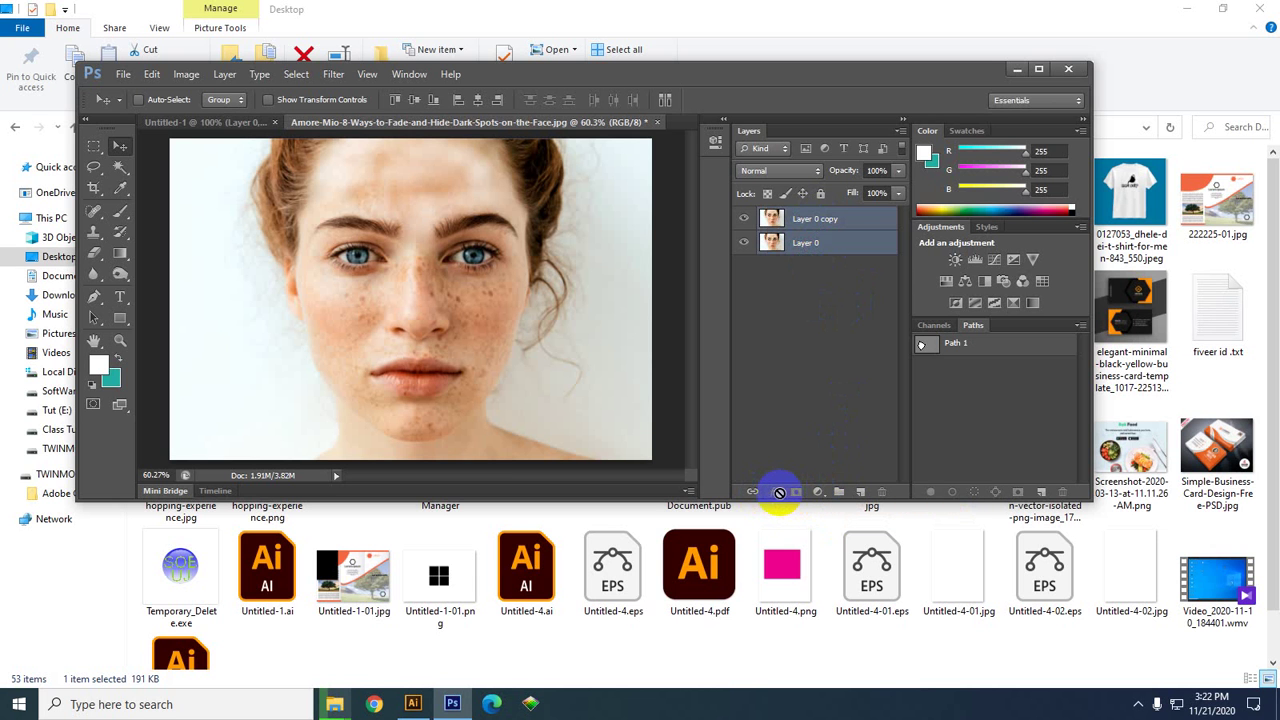
left_click_drag(777, 492, 868, 233)
left_click(1040, 68)
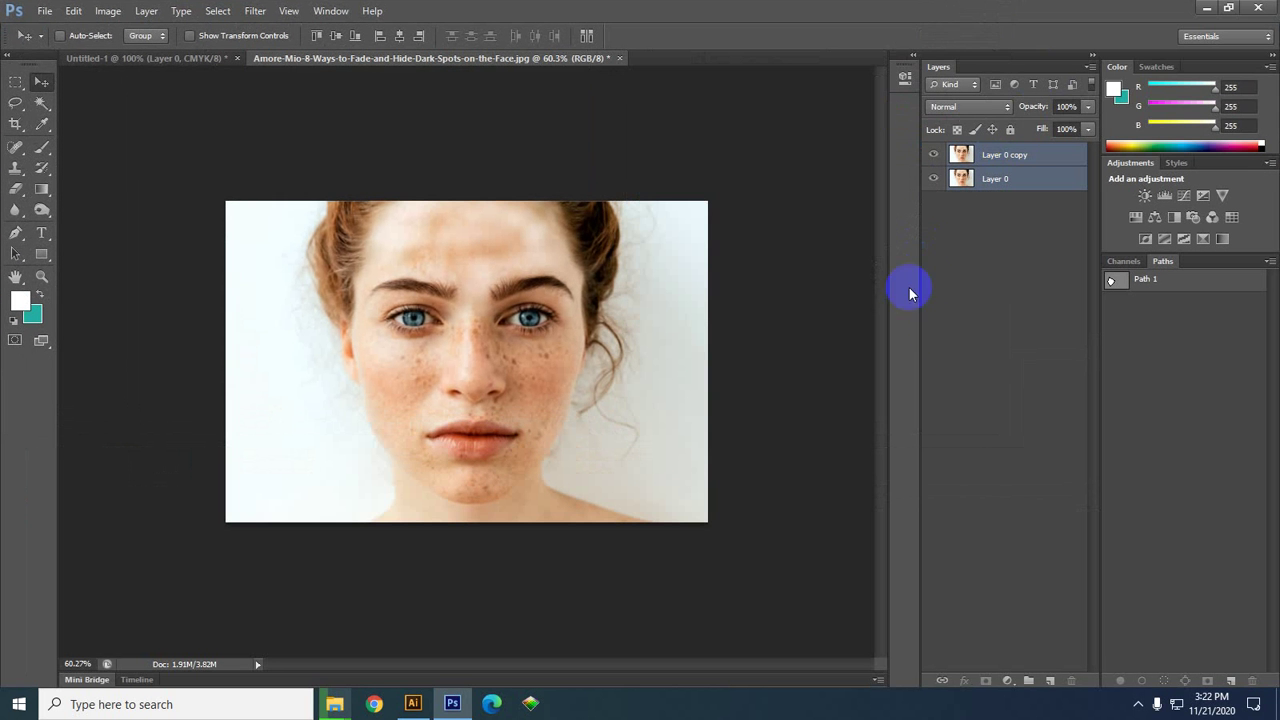
- Delete the lower Layer 0 and duplicate the remaining Layer 0 copy
left_click(997, 235)
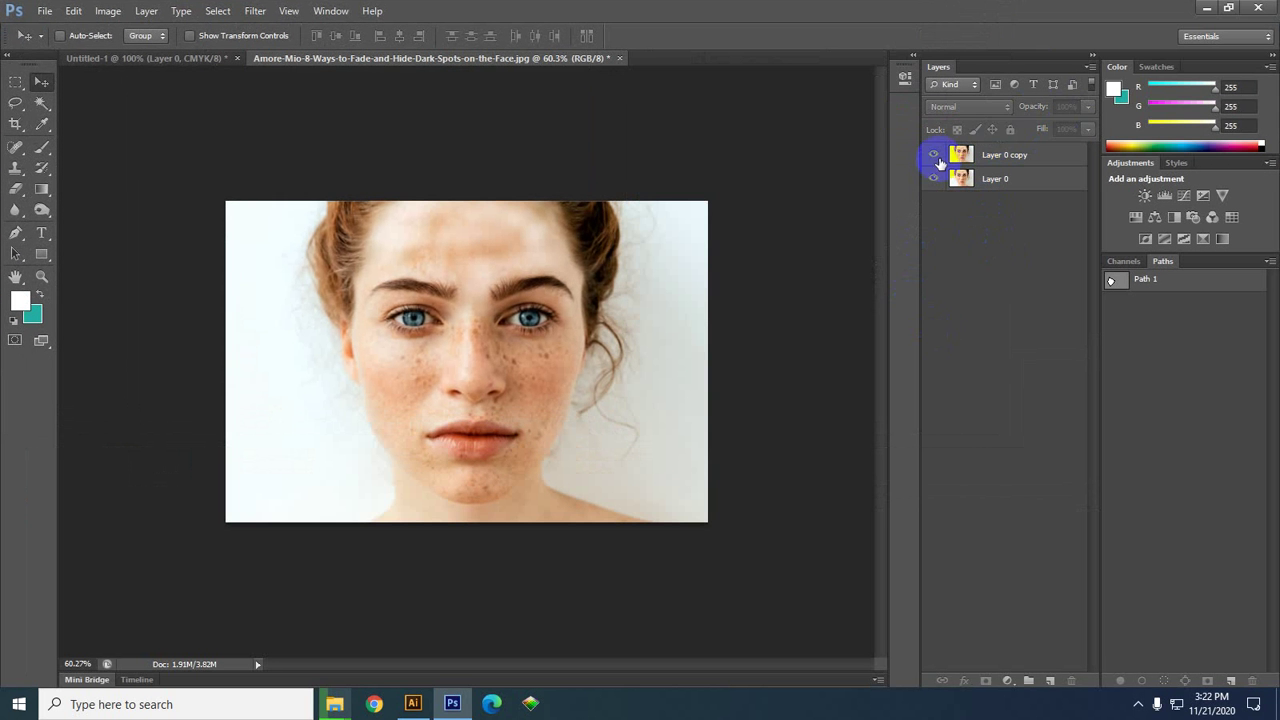
left_click(1012, 178)
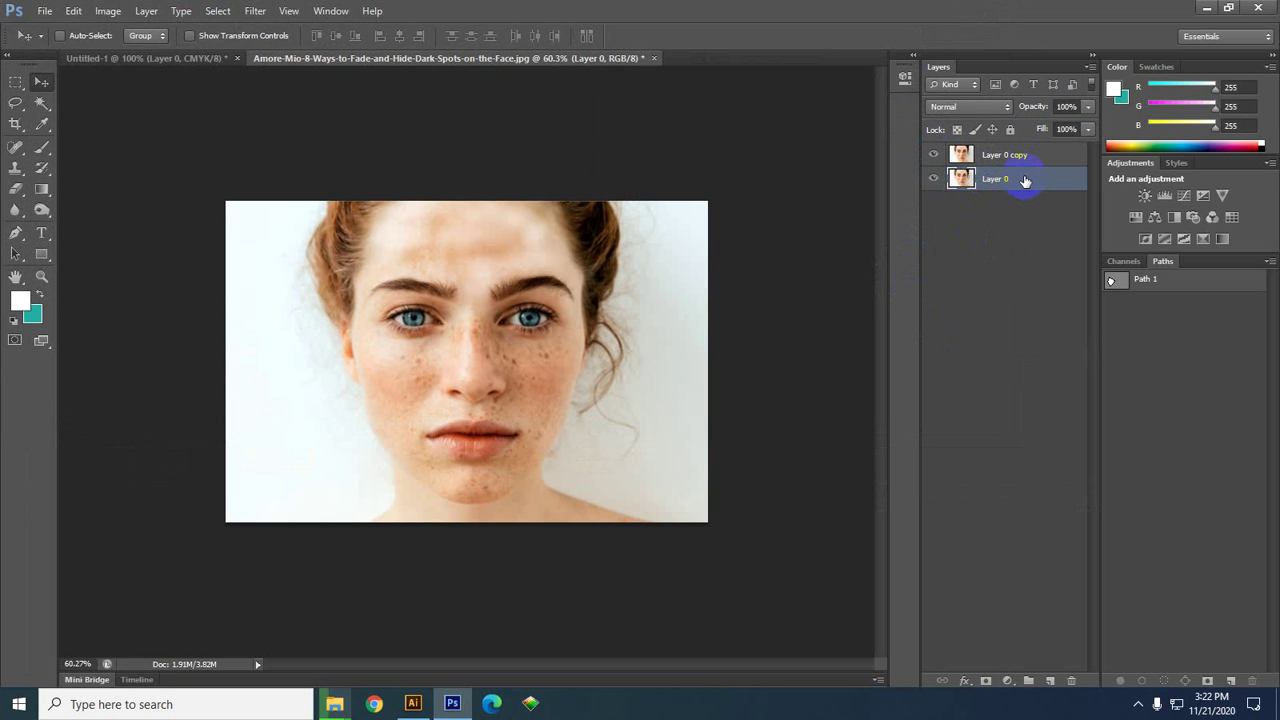
key("Delete")
left_click_drag(1000, 153, 1054, 678)
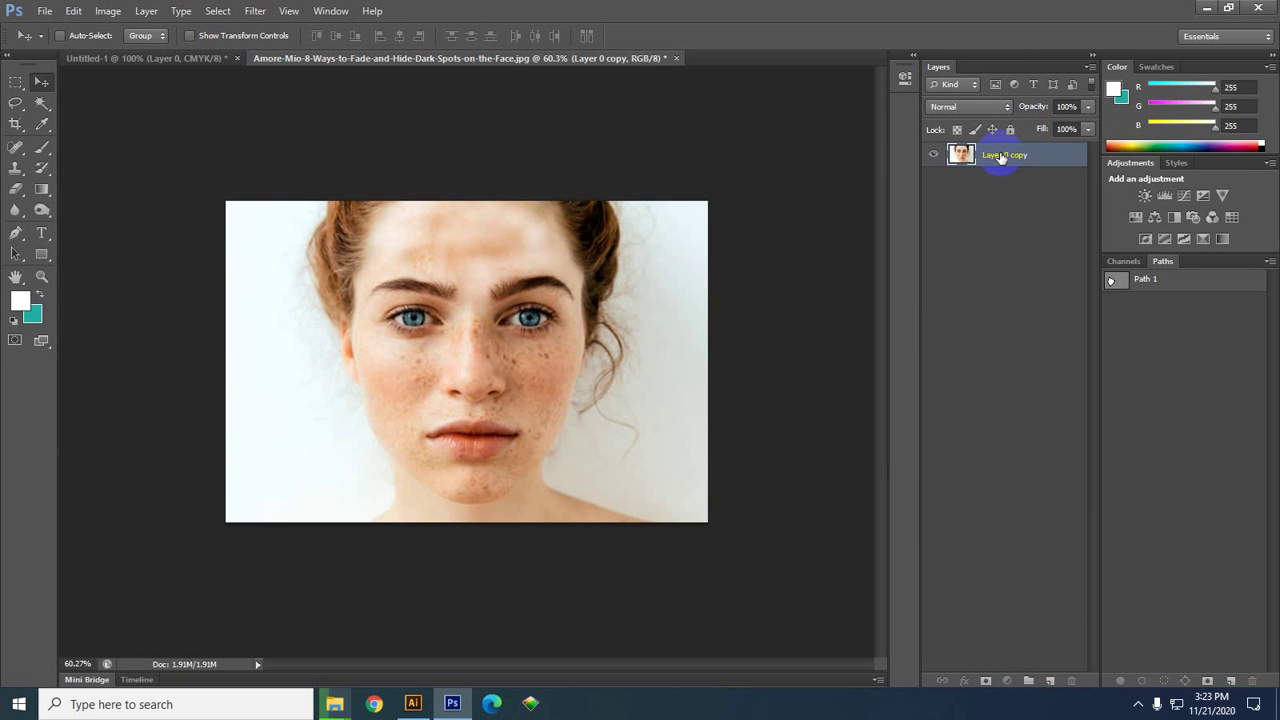
key("ctrl+j")
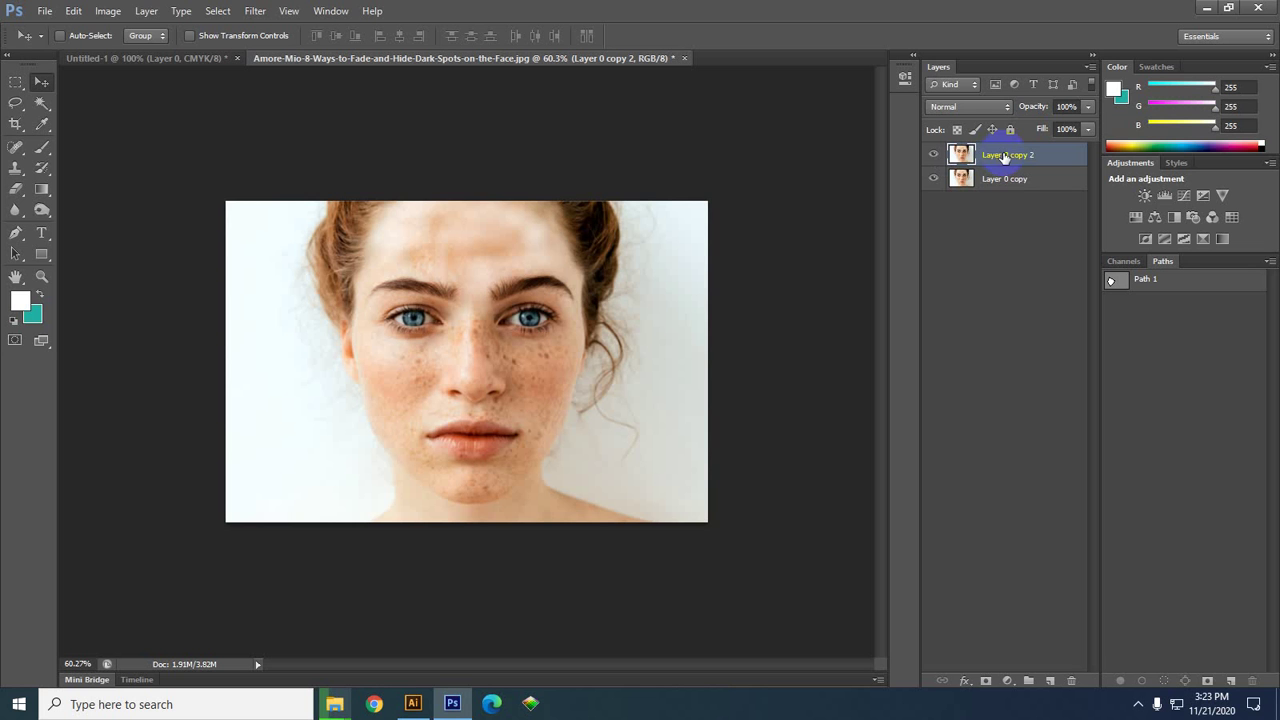
- Add four more duplicates of the top layer and delete those extra copies
key("ctrl+j")
key("ctrl+j")
key("ctrl+j")
key("ctrl+j")
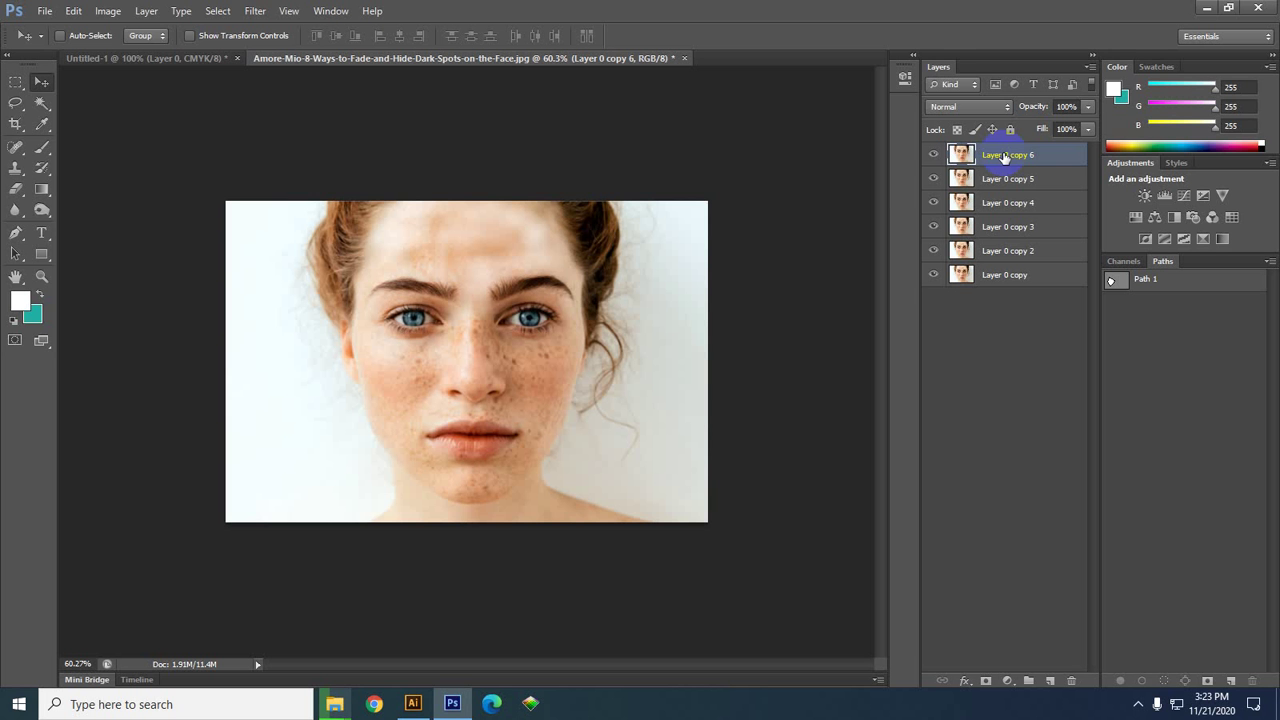
key("Delete")
key("Delete")
key("Delete")
key("Delete")
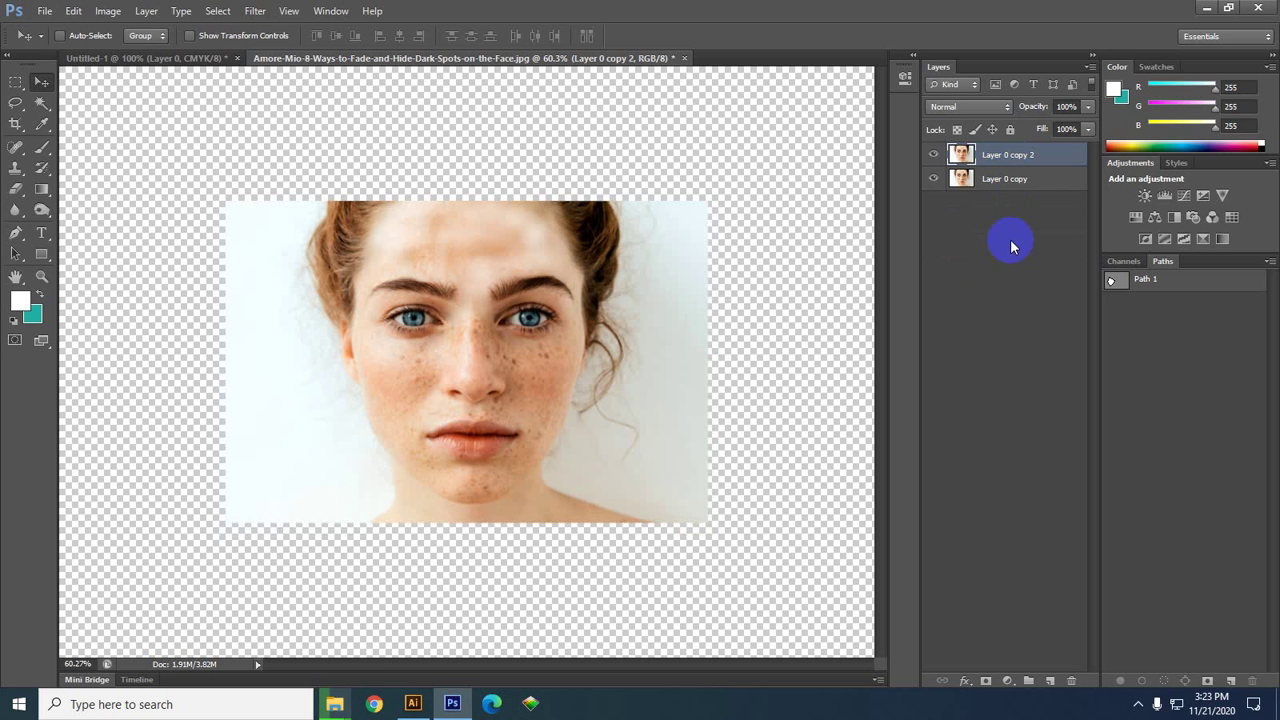
- Hide Layer 0 copy and rename the Layer 0 copy 2 layer as Layer1
left_click(933, 180)
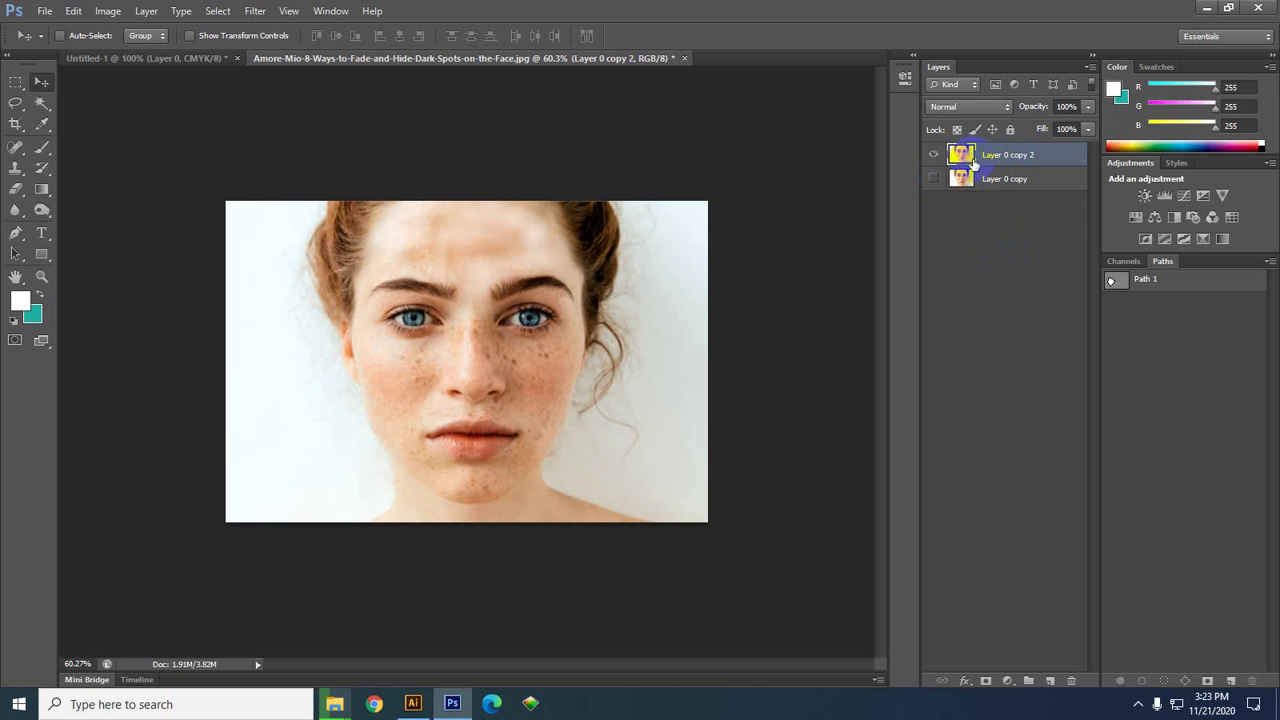
left_click(1005, 182)
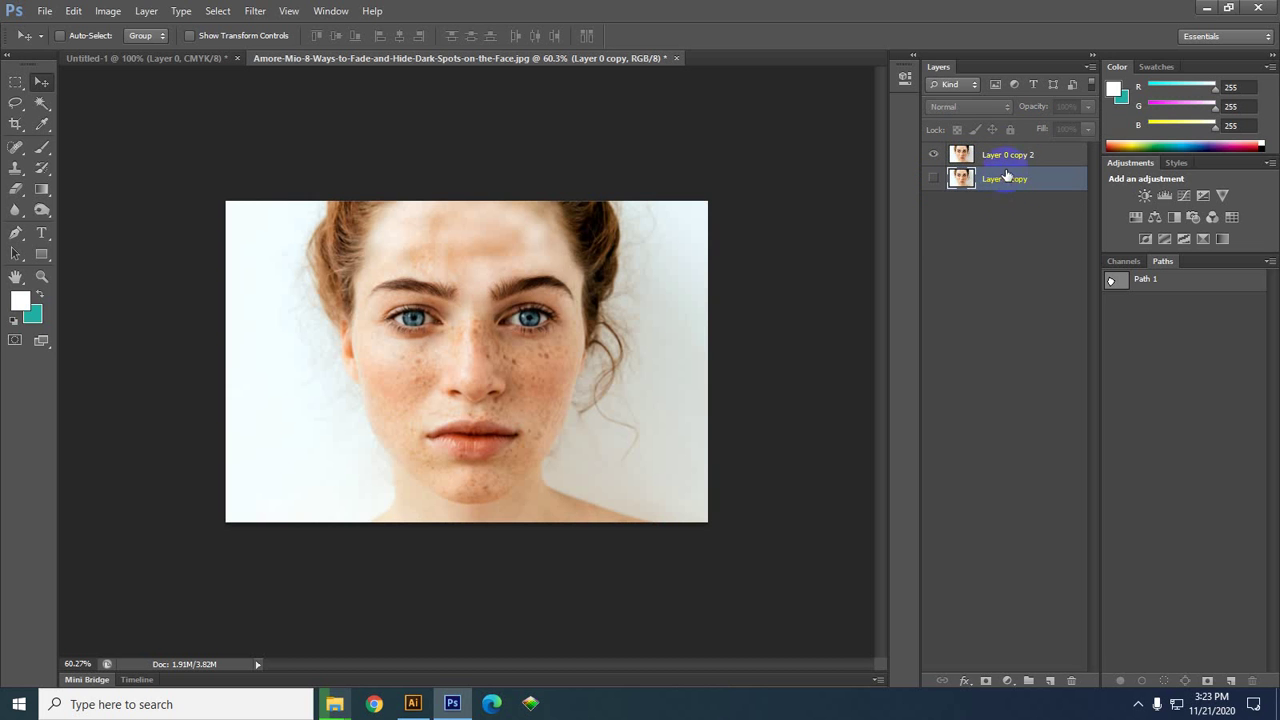
left_click(1008, 156)
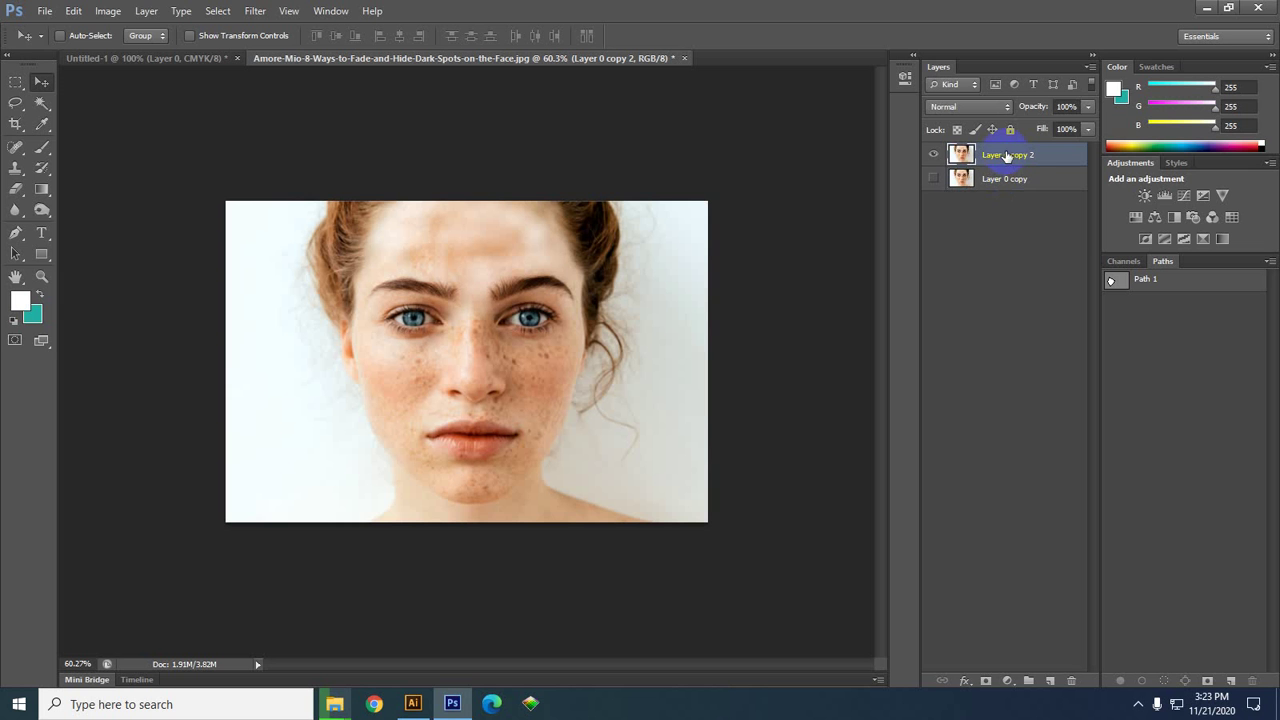
double_click(1007, 156)
left_click_drag(1005, 156, 1075, 162)
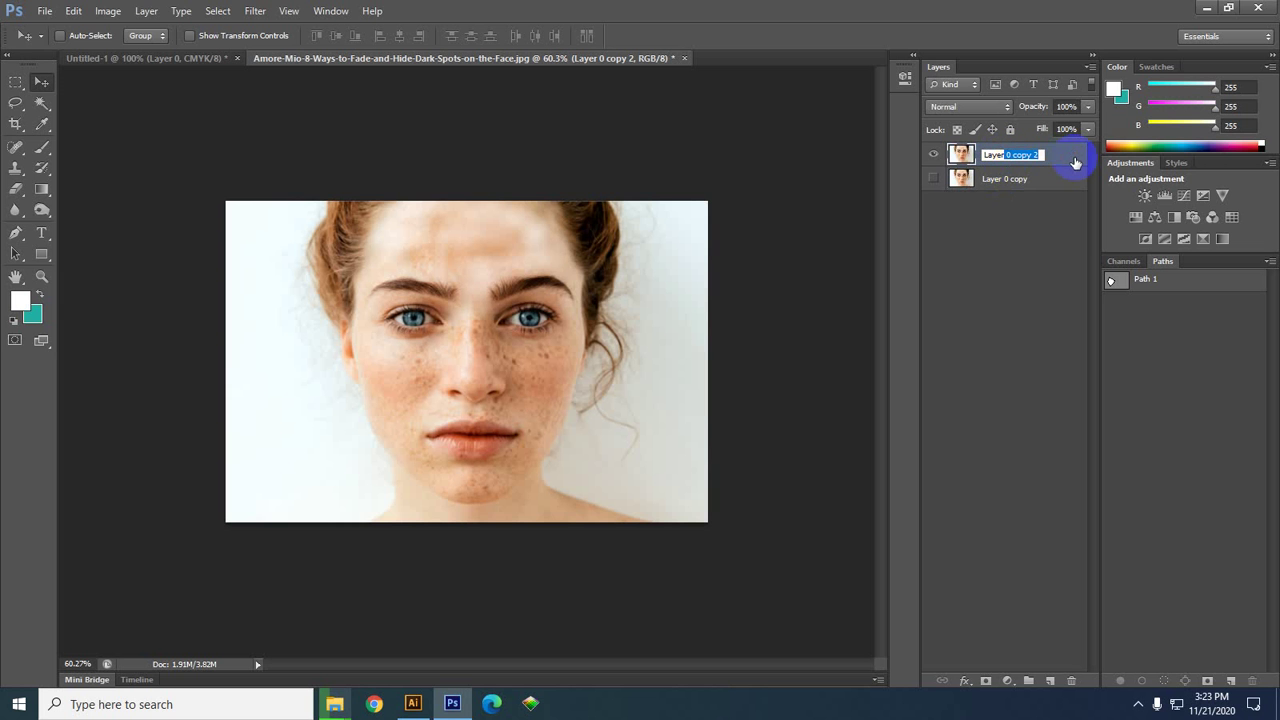
type("1")
- Rename the hidden Layer 0 copy as Layer 2, leaving it selected
left_click(1005, 185)
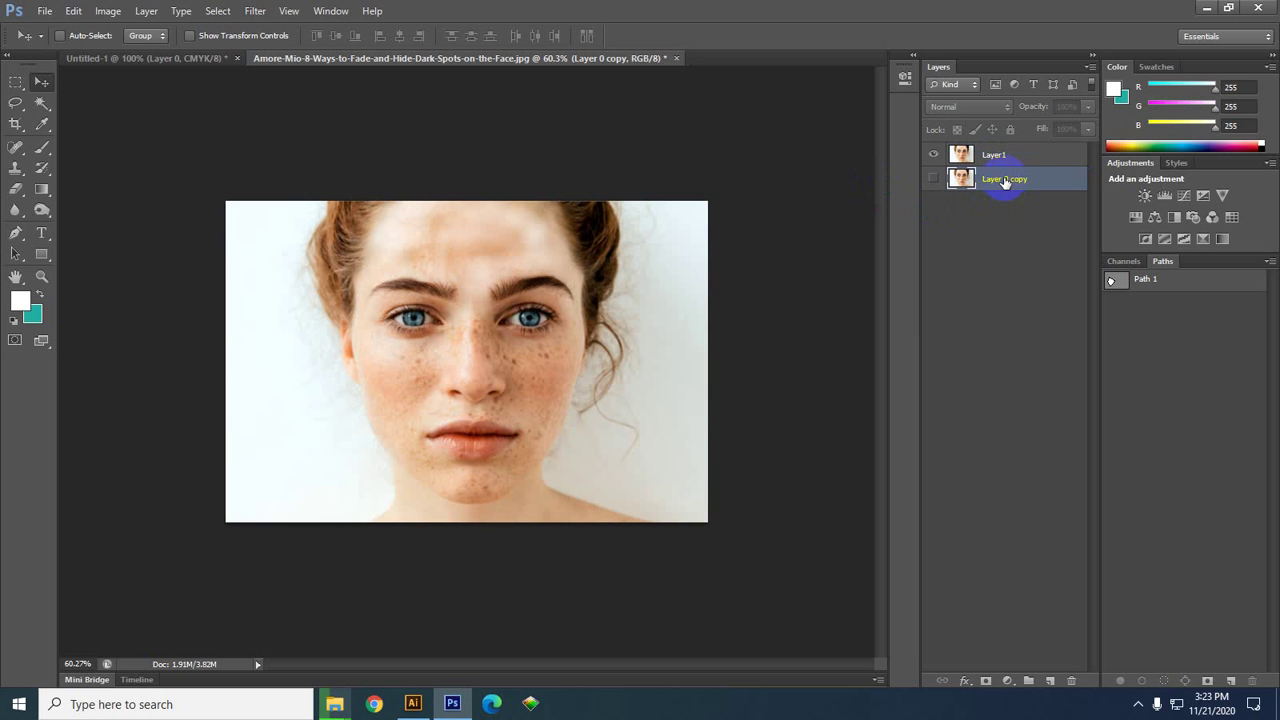
double_click(1007, 179)
left_click_drag(1005, 186, 1092, 193)
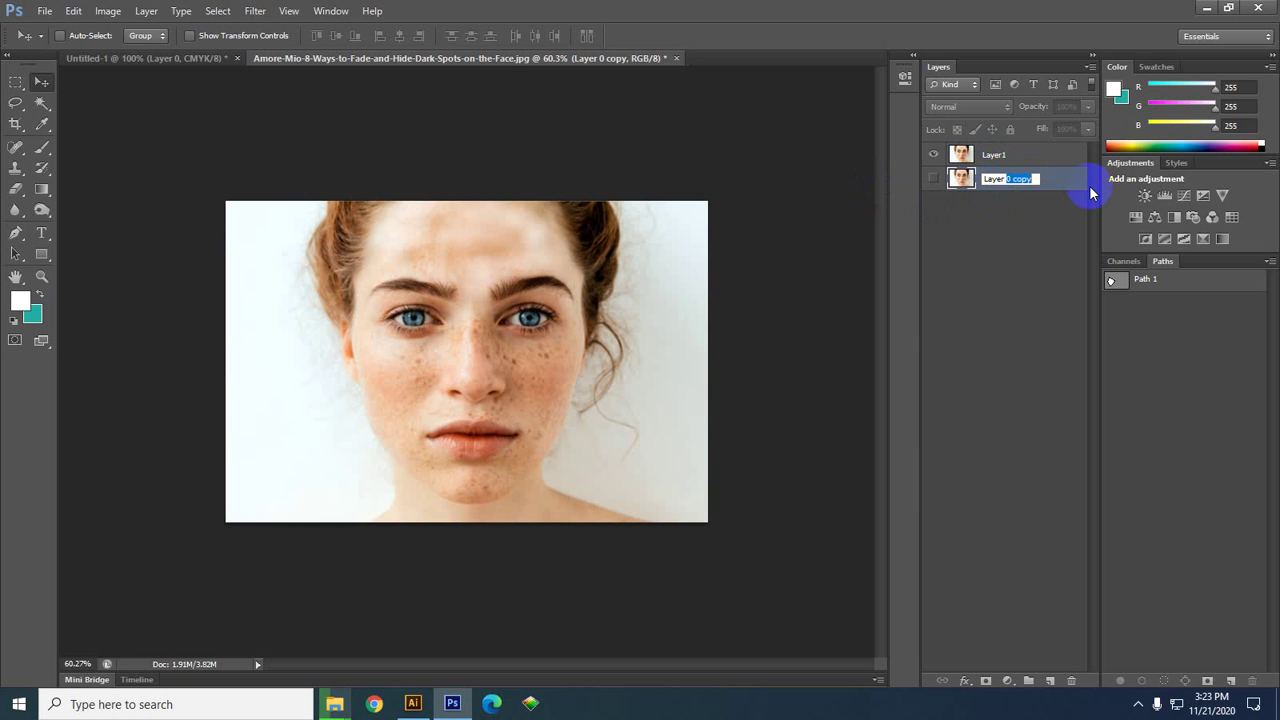
type("2")
key("Return")
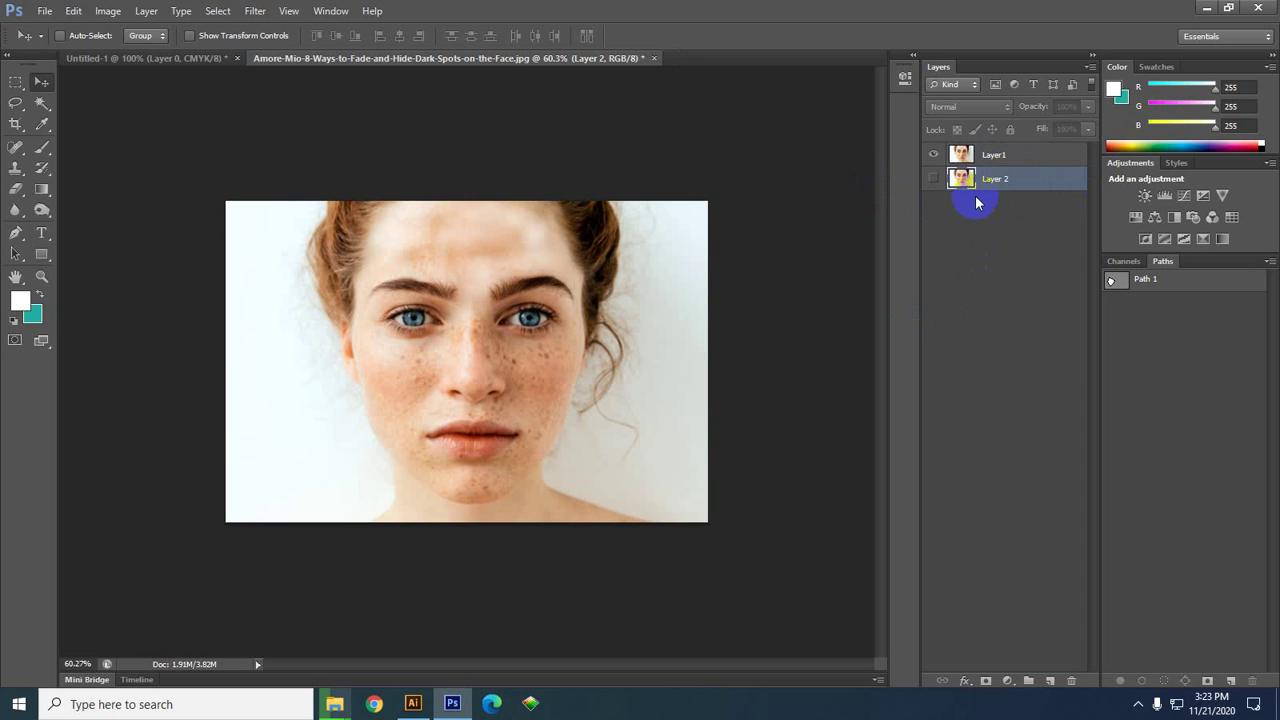
left_click_drag(977, 190, 1033, 197)
left_click(999, 193)
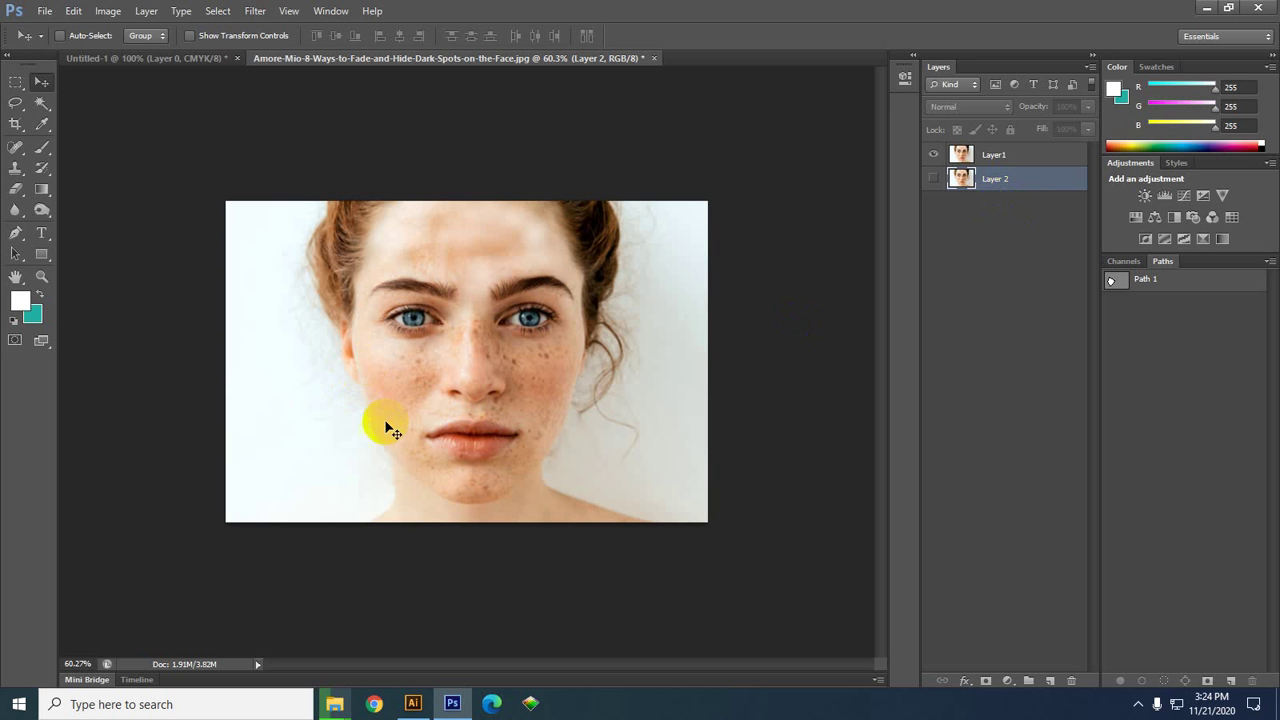
- With hidden Layer 2 active, try a Lasso selection around the left-hand eye and cheek, and deselect it
left_click(41, 103)
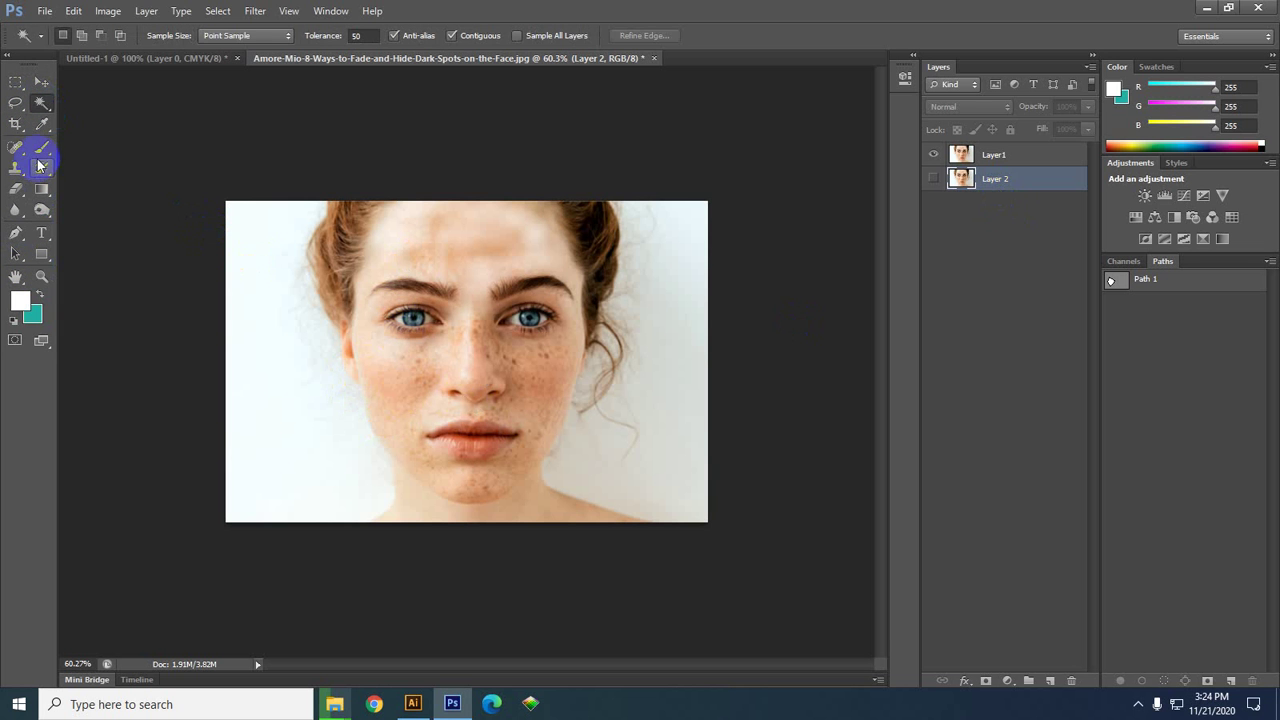
left_click(41, 147)
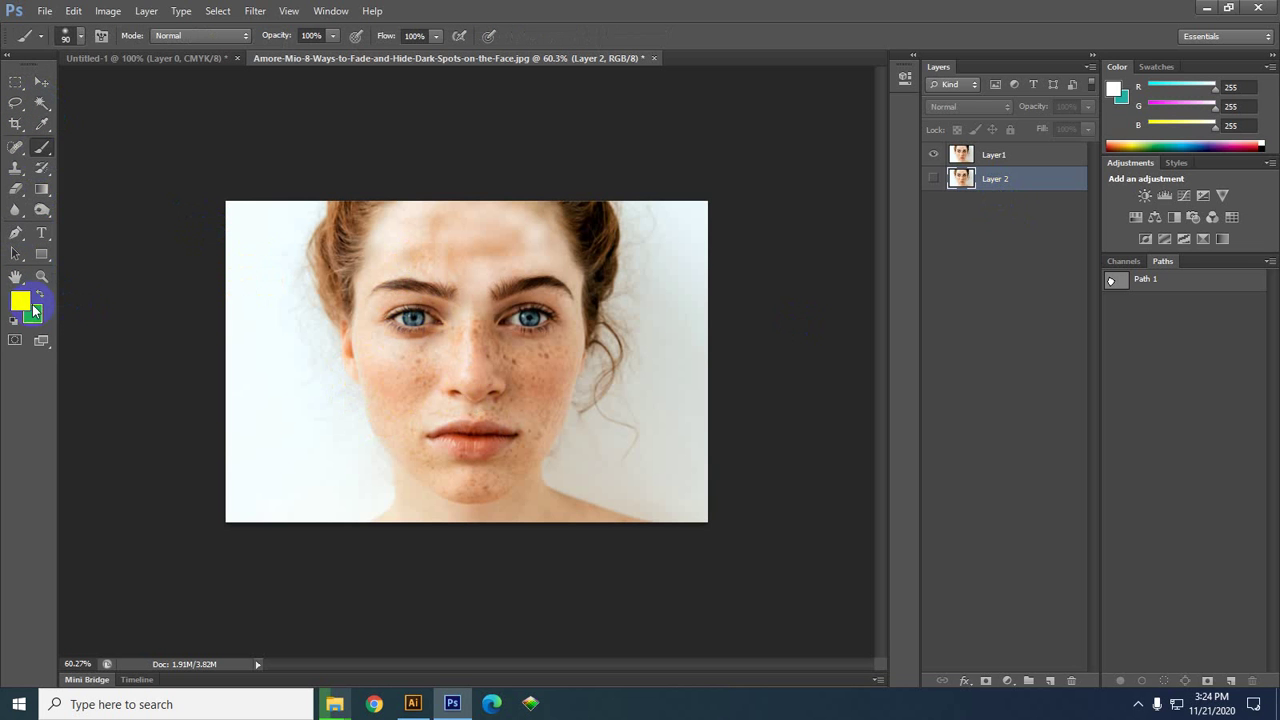
left_click(14, 104)
mouse_move(380, 300)
left_mouse_down()
mouse_move(443, 400)
mouse_move(458, 288)
left_mouse_up()
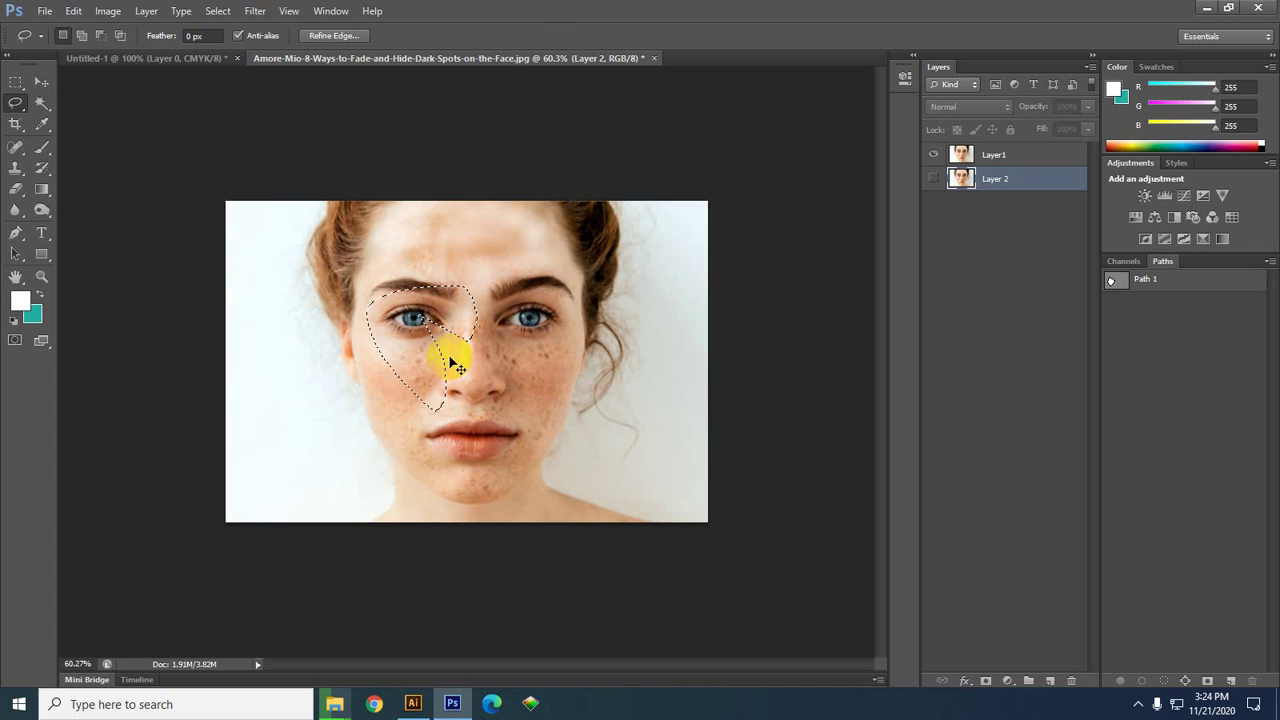
key("ctrl+d")
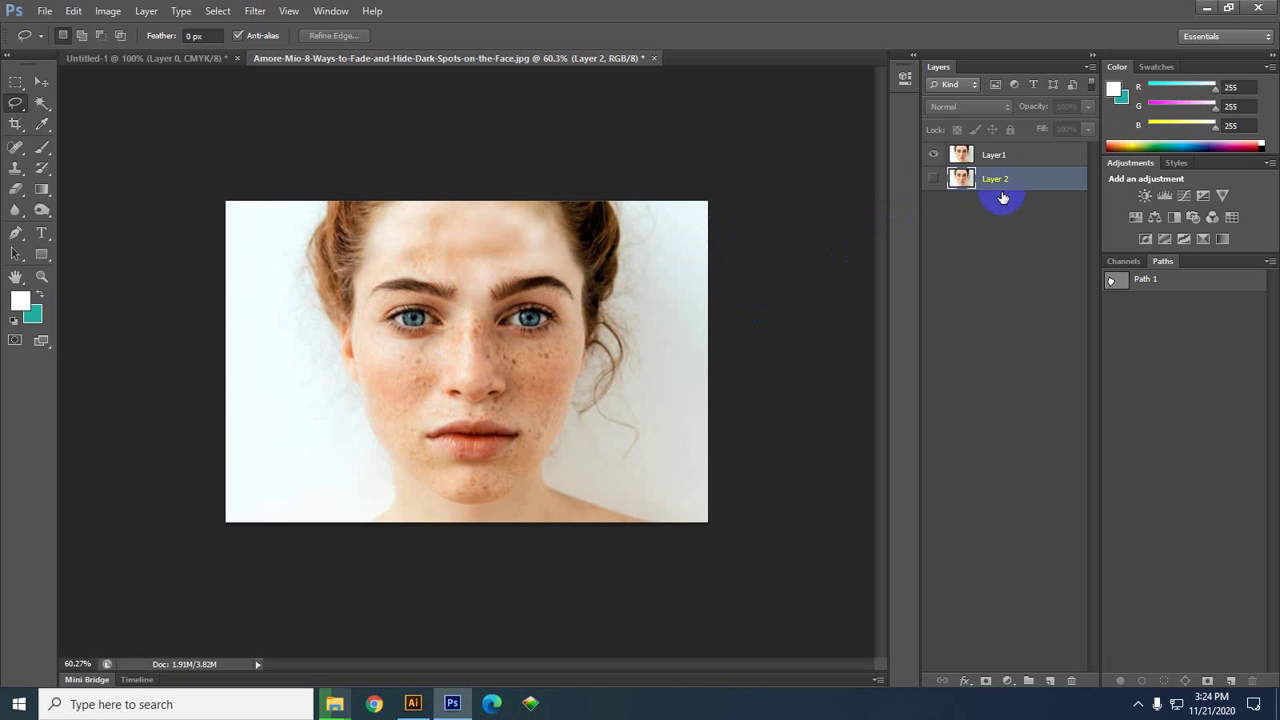
- Draw a crescent-shaped Lasso selection from the forehead down beside the nose, crossing the inner part of the right-hand eye
left_click(932, 180)
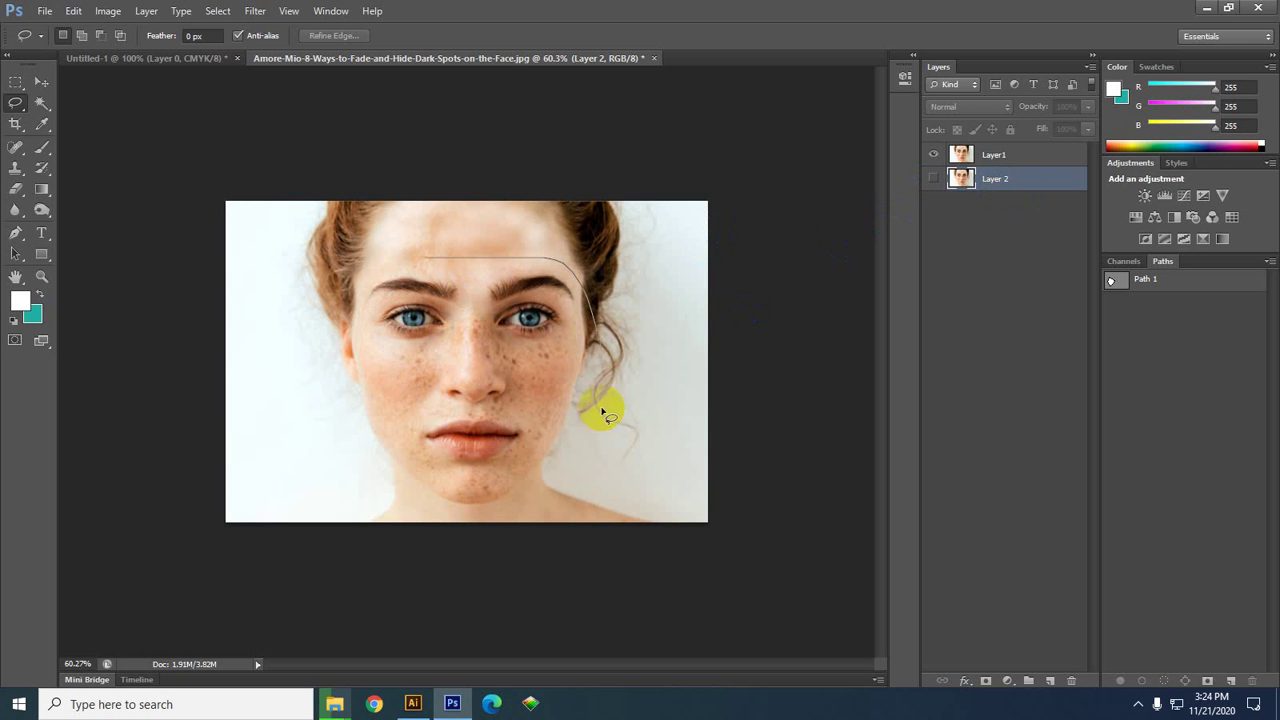
mouse_move(600, 409)
left_mouse_down()
mouse_move(382, 302)
mouse_move(408, 404)
mouse_move(502, 286)
mouse_move(357, 399)
left_mouse_up()
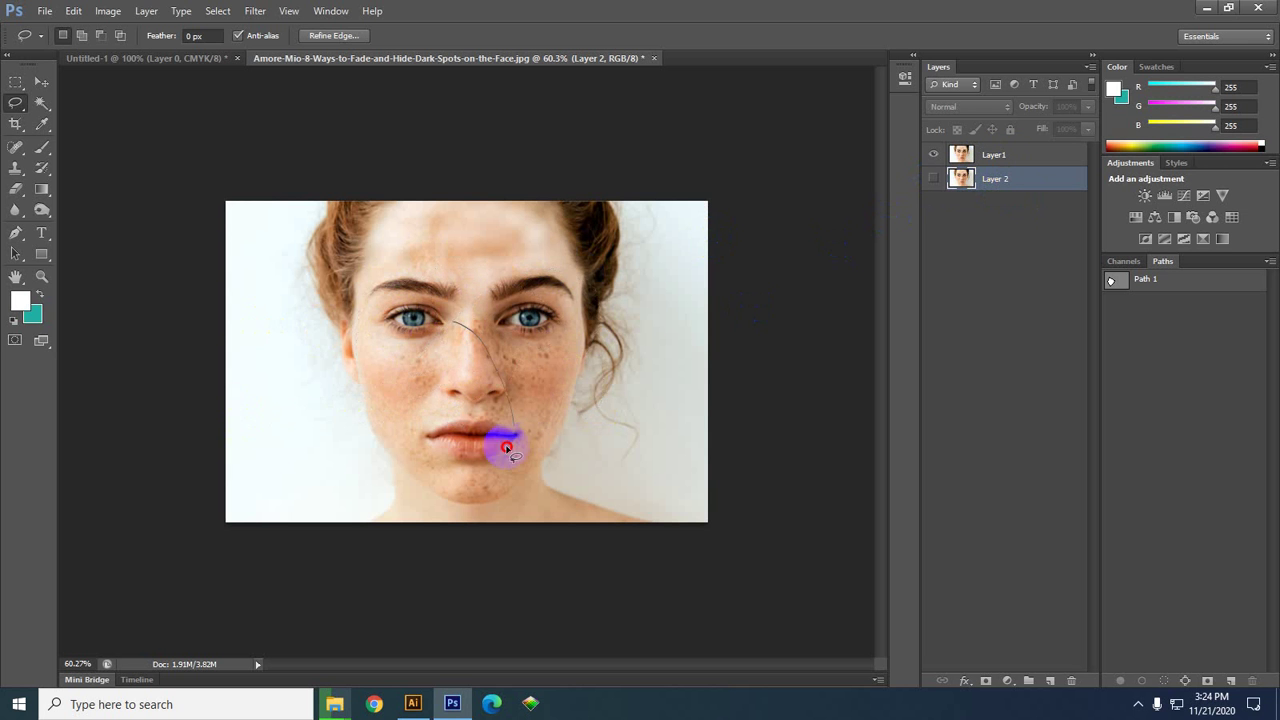
mouse_move(460, 250)
left_mouse_down()
mouse_move(457, 357)
mouse_move(505, 372)
left_mouse_up()
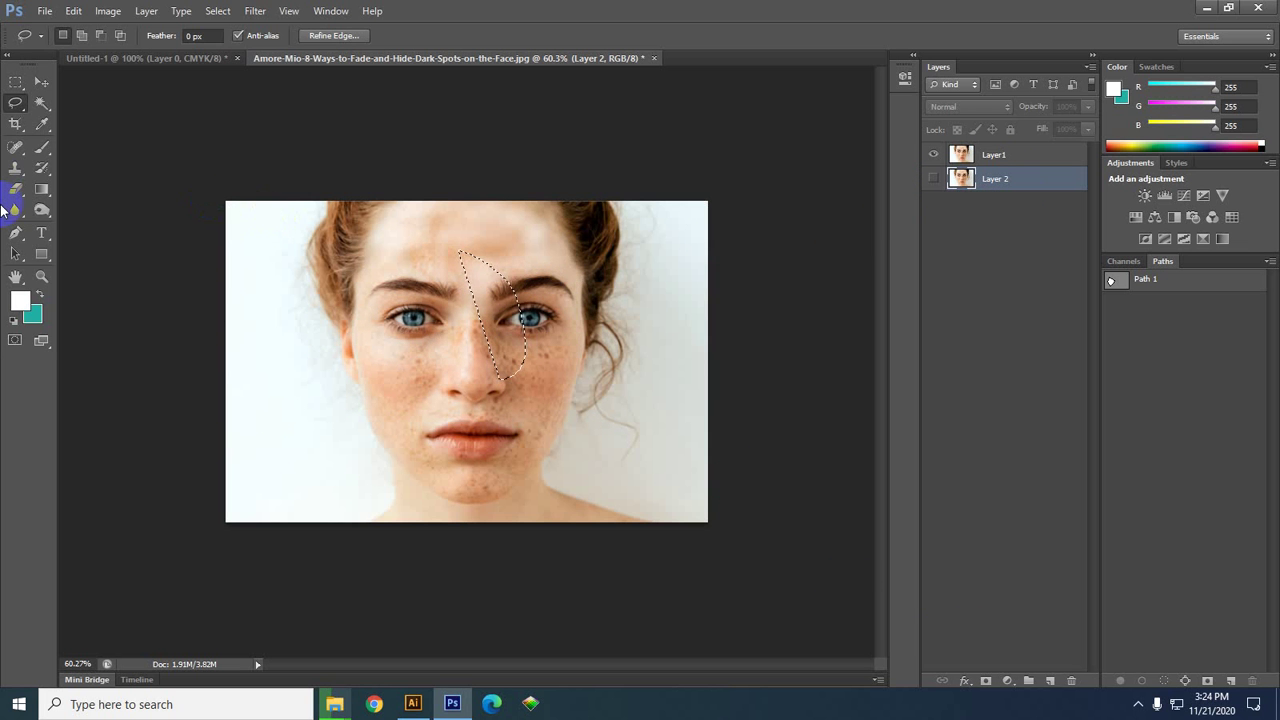
- Try to paint with the Brush and rub out with the Eraser on hidden Layer 2
left_click(41, 147)
left_click(414, 277)
left_click(646, 271)
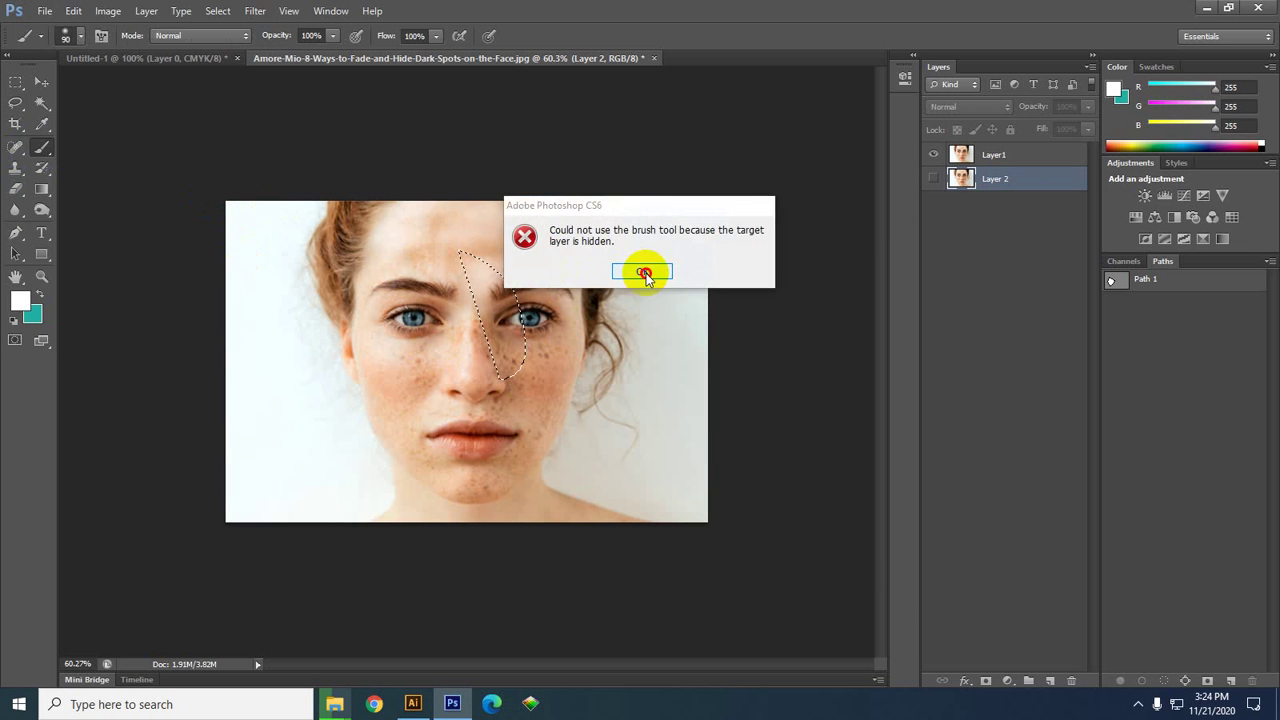
left_click(15, 189)
left_click(557, 290)
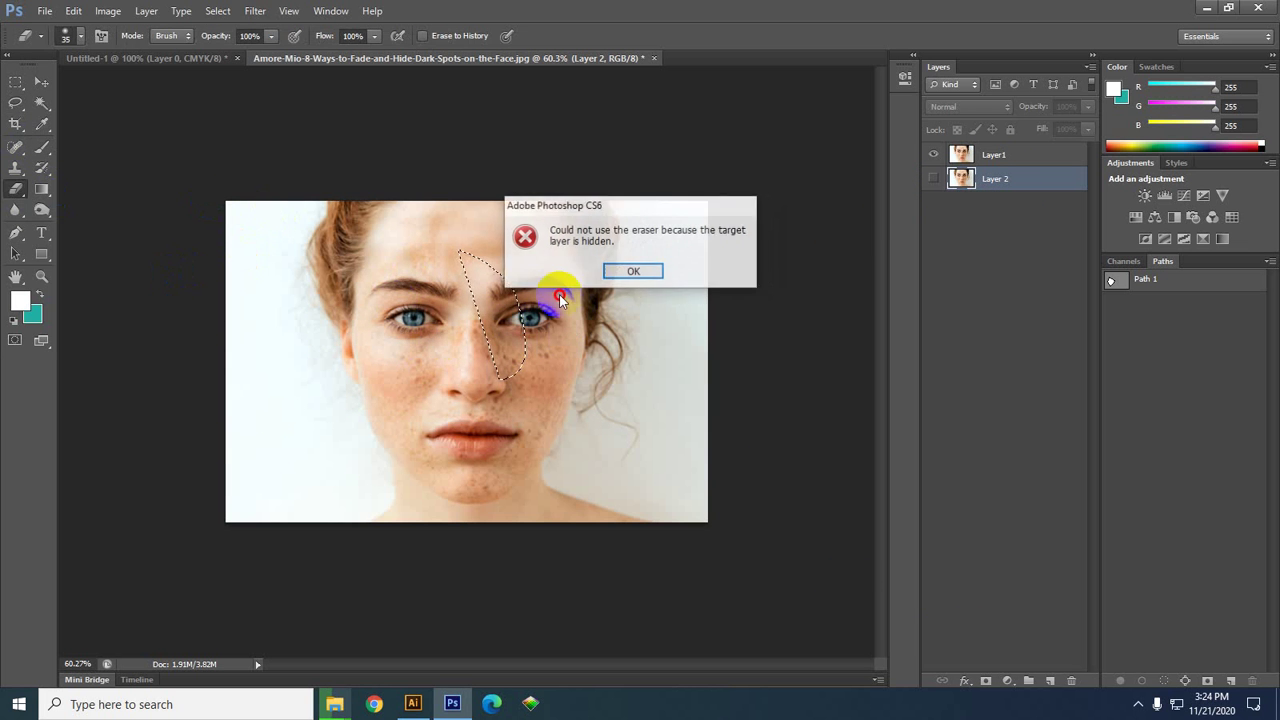
left_click(640, 266)
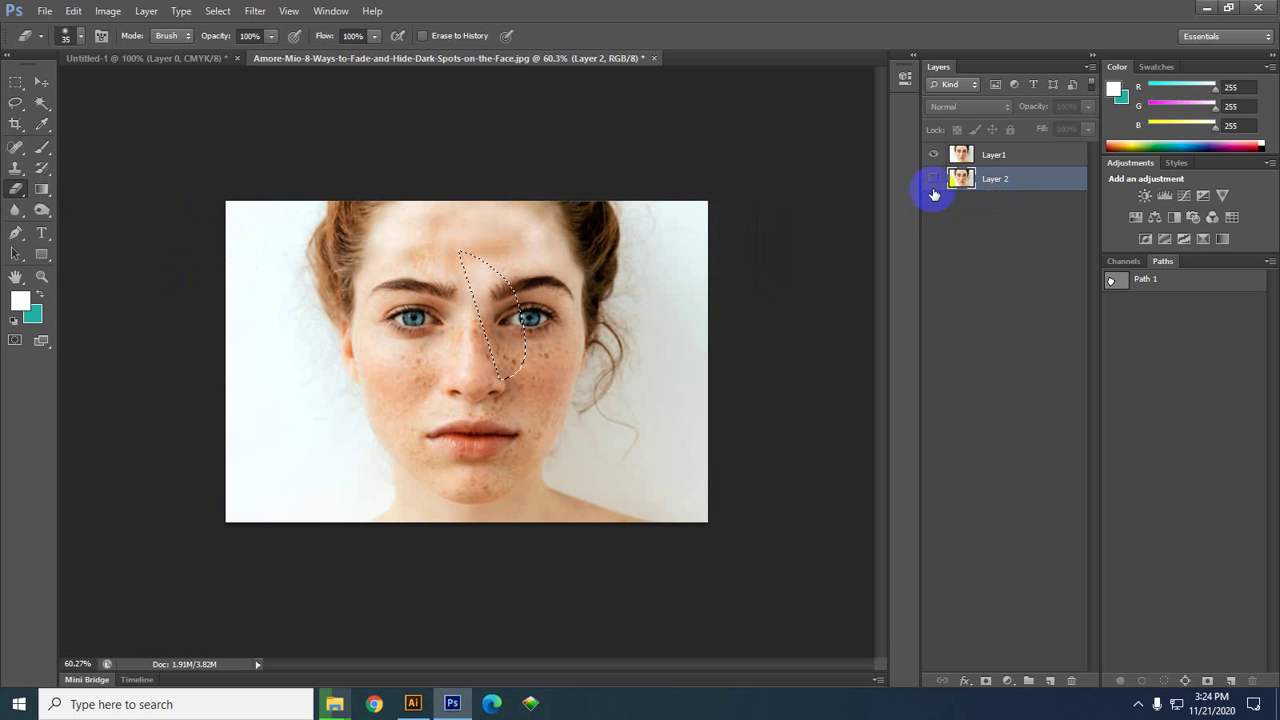
- Select Layer1 and erase a strip across the selected area between the eyes
left_click(1015, 156)
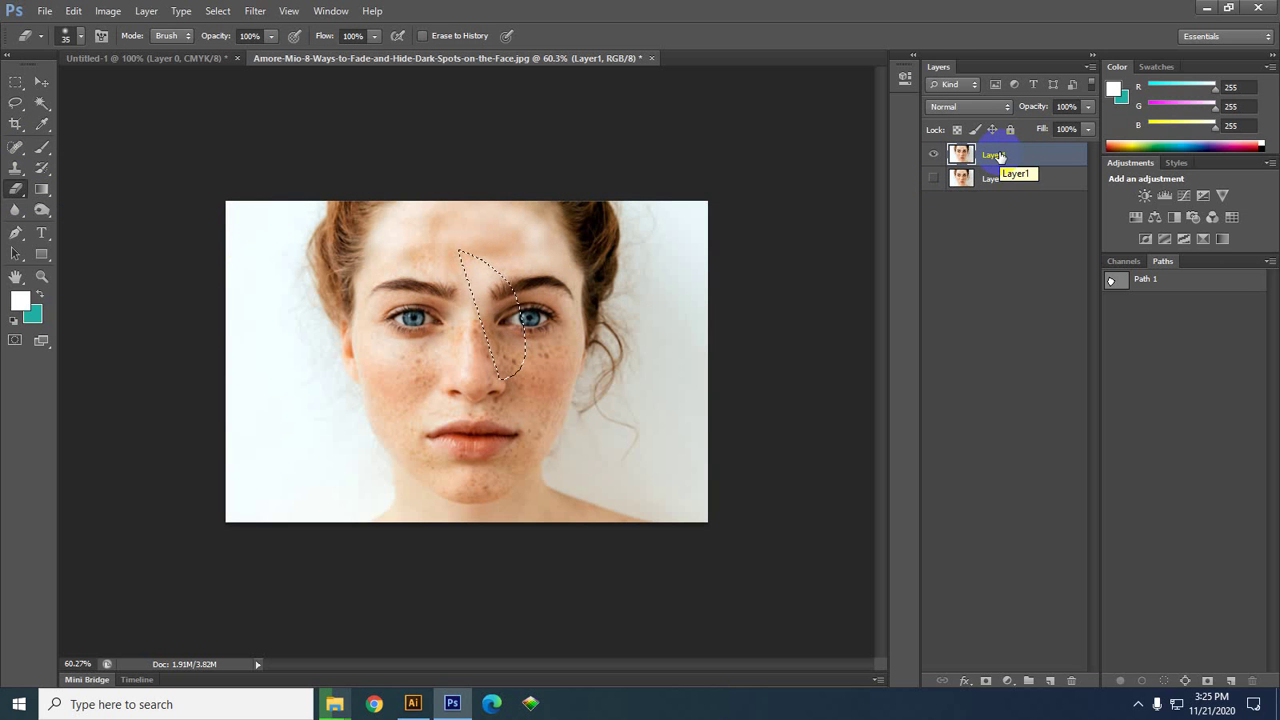
left_click_drag(516, 286, 437, 330)
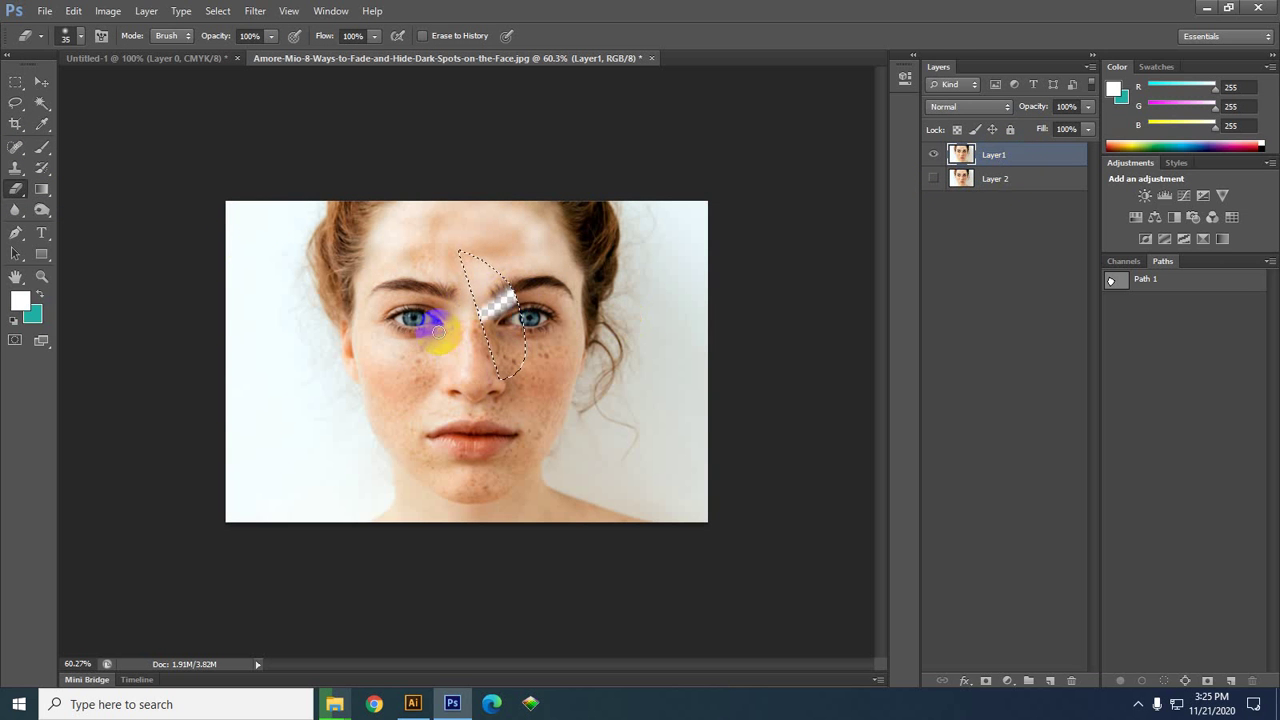
- Erase down the nose inside the selection, deselect it, and erase freehand strokes across the face on Layer1
mouse_move(500, 305)
left_mouse_down()
mouse_move(500, 371)
mouse_move(500, 357)
left_mouse_up()
key("ctrl+d")
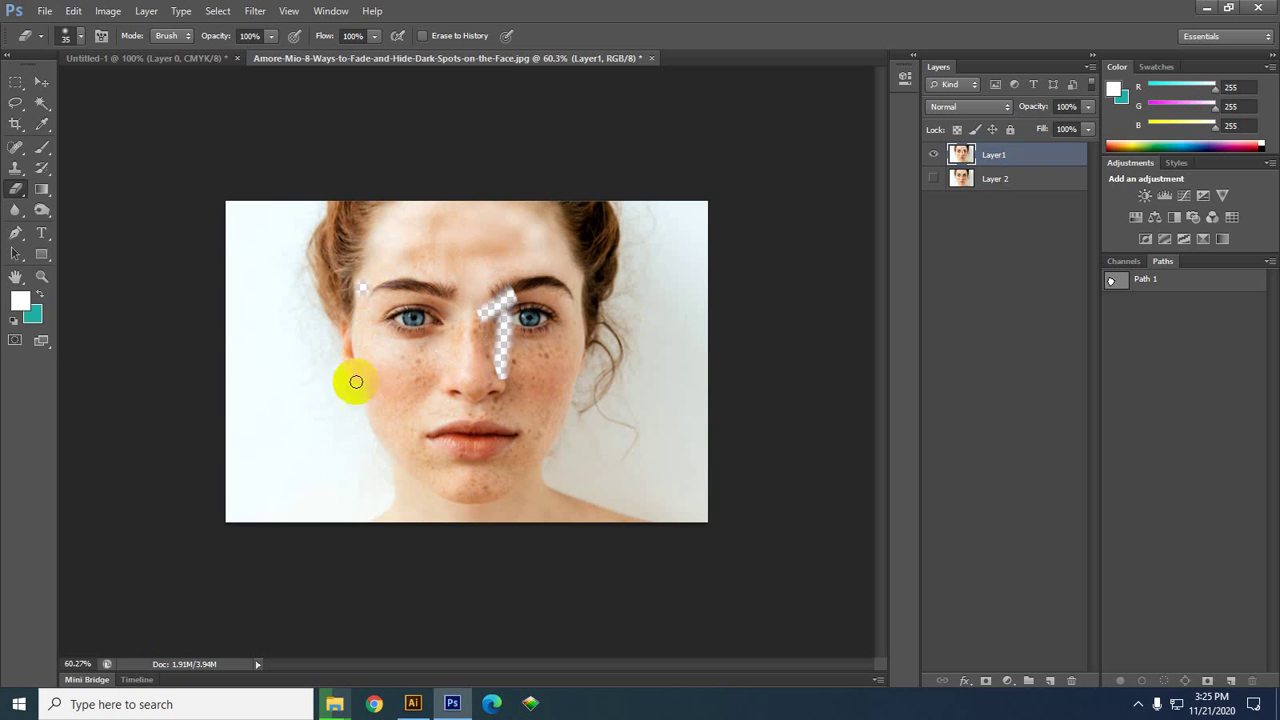
mouse_move(356, 381)
left_mouse_down()
mouse_move(455, 273)
mouse_move(358, 446)
mouse_move(466, 270)
mouse_move(527, 256)
left_mouse_up()
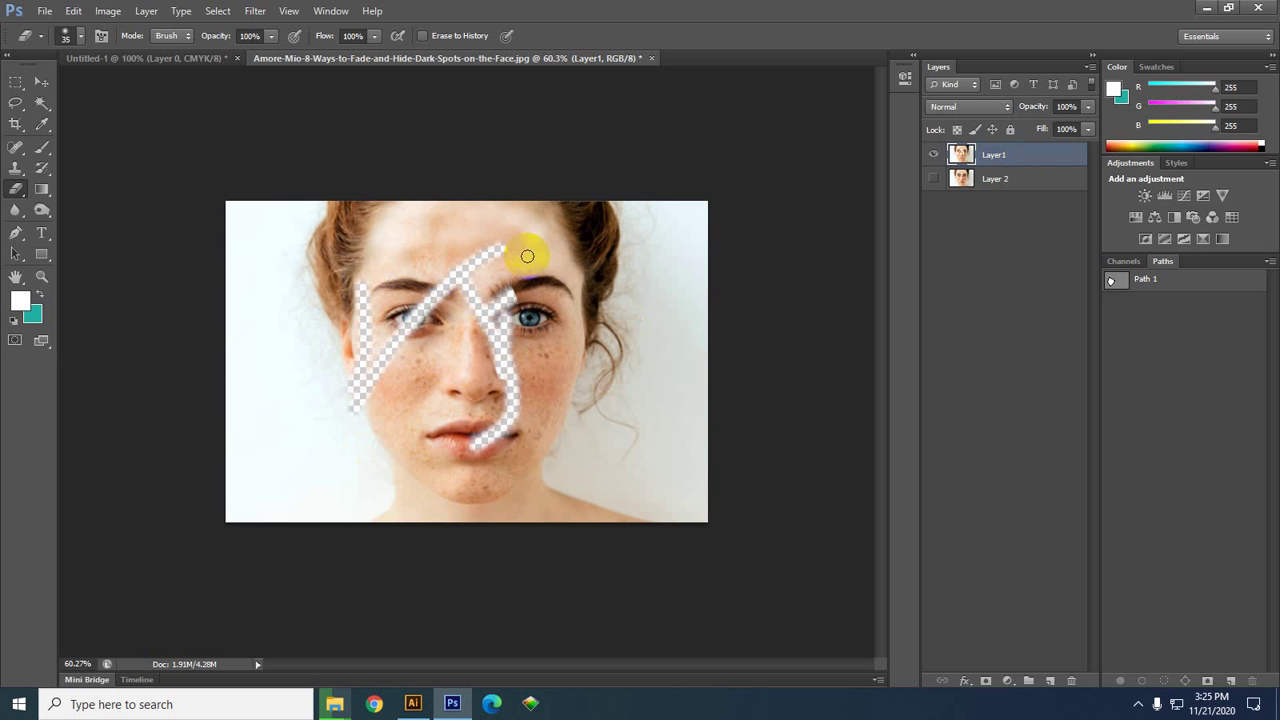
- Switch the active layer back and forth between Layer 2 and Layer1, finishing on Layer1
left_click(1008, 179)
left_click(1034, 155)
left_click(1030, 180)
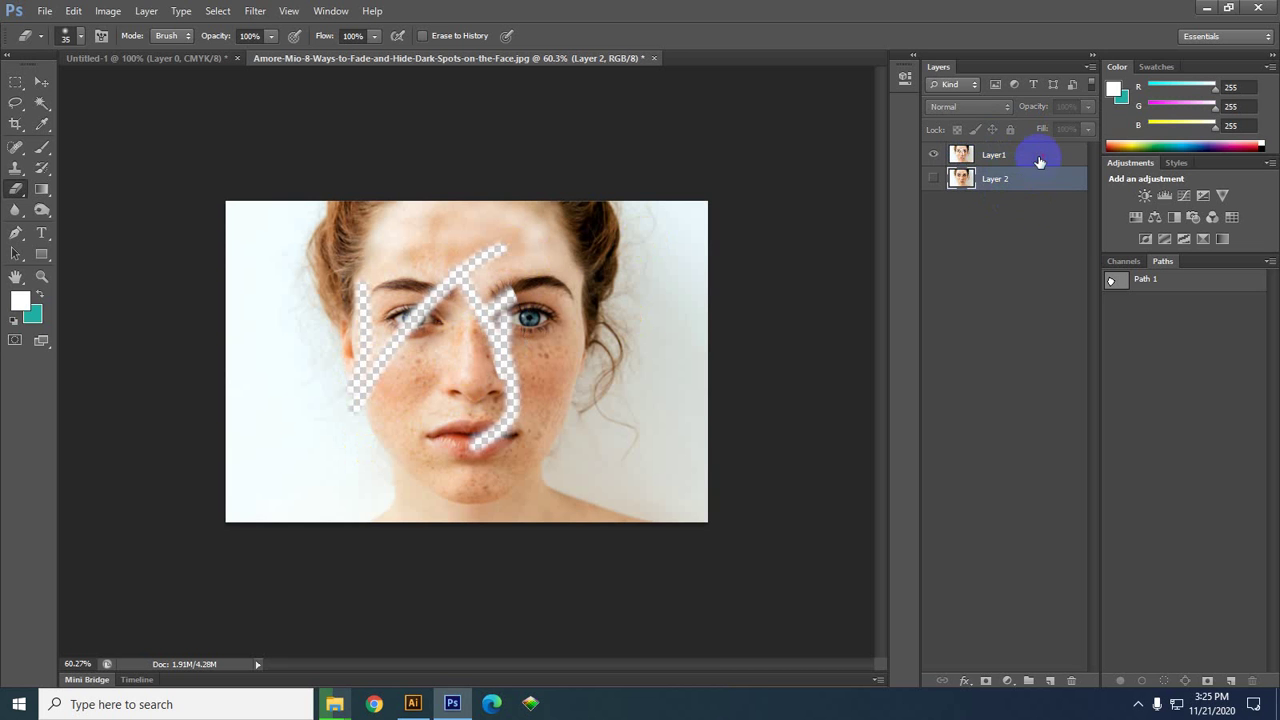
left_click(1040, 162)
left_click(1037, 186)
left_click(1046, 157)
left_click(1029, 180)
left_click(1031, 153)
left_click(1020, 176)
left_click(1031, 152)
left_click(1034, 178)
left_click(1031, 155)
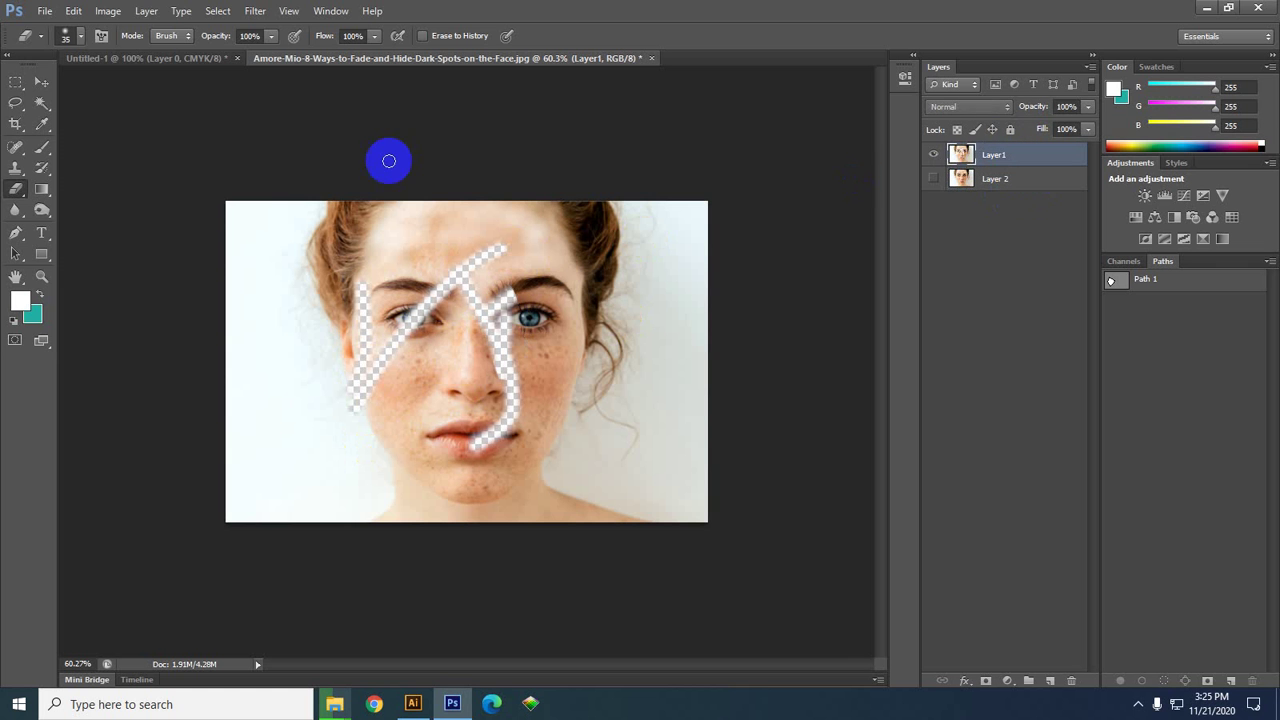
- Undo all the eraser strokes and the crescent Lasso selection, and make Layer1 the active layer with the Move tool chosen
left_click(41, 81)
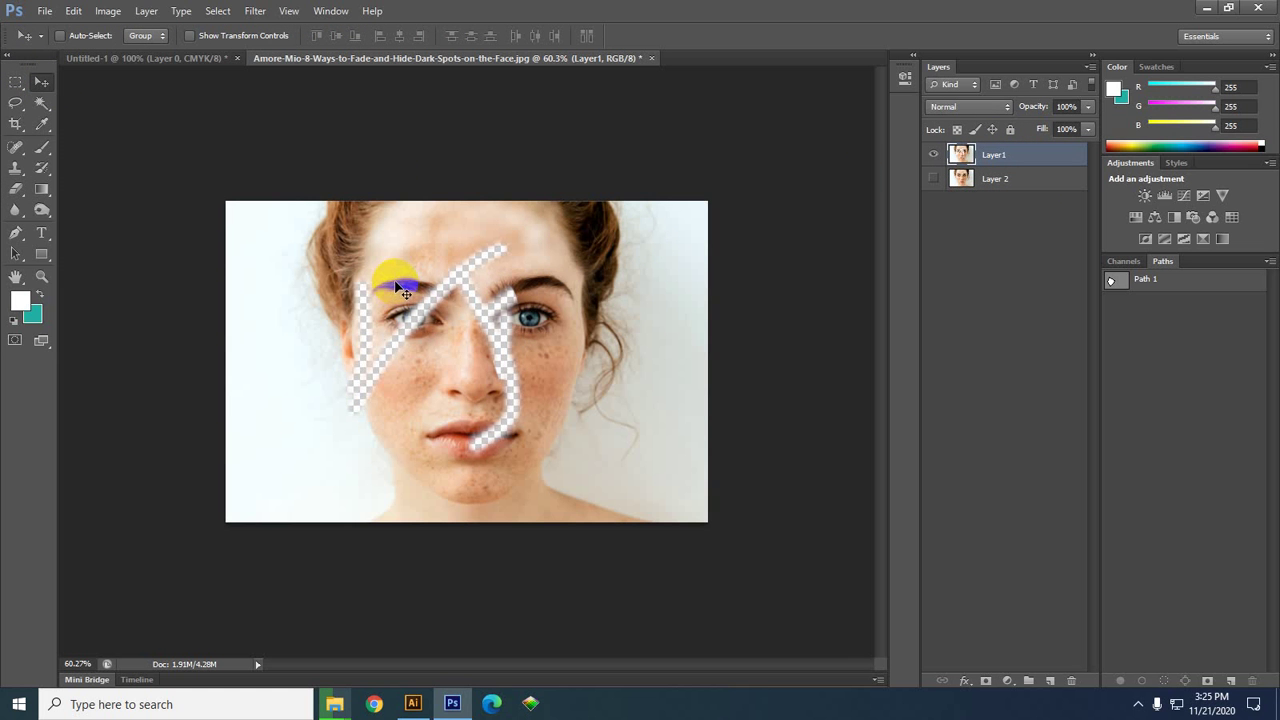
key("ctrl+alt+z")
key("ctrl+alt+z")
key("ctrl+alt+z")
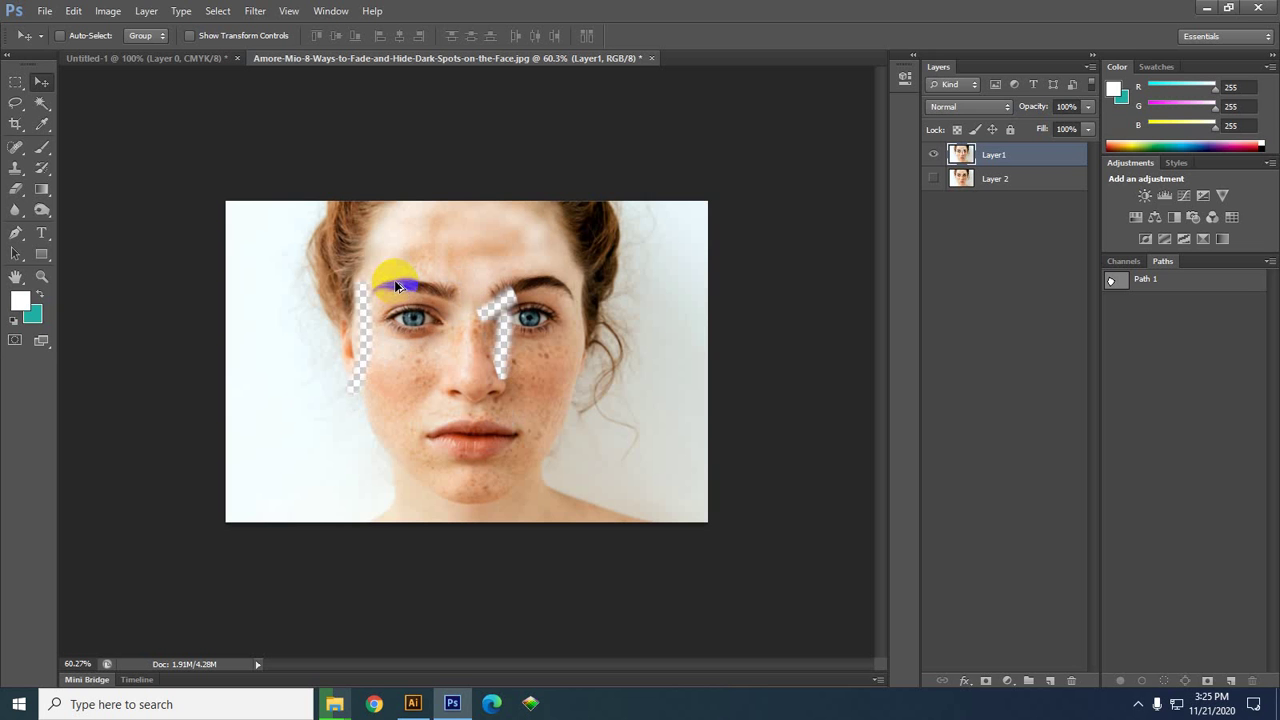
key("ctrl+alt+z")
key("ctrl+alt+z")
key("ctrl+alt+z")
key("ctrl+alt+z")
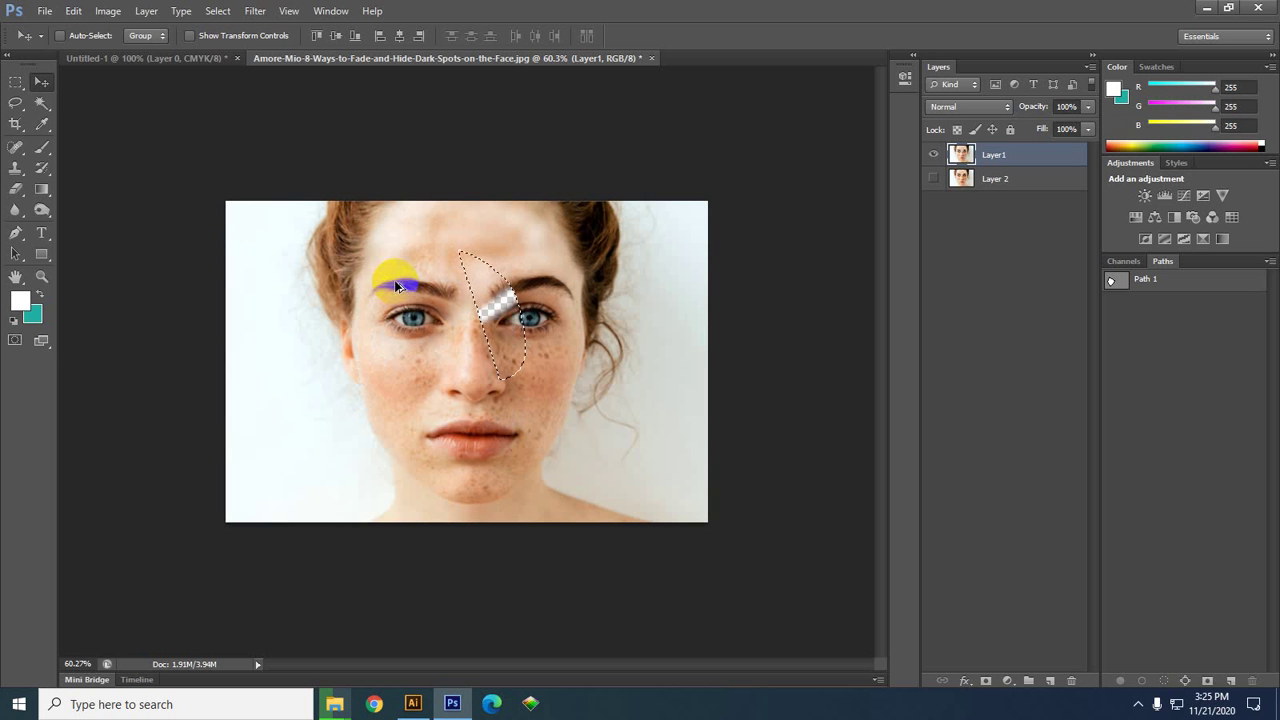
key("ctrl+alt+z")
key("ctrl+alt+z")
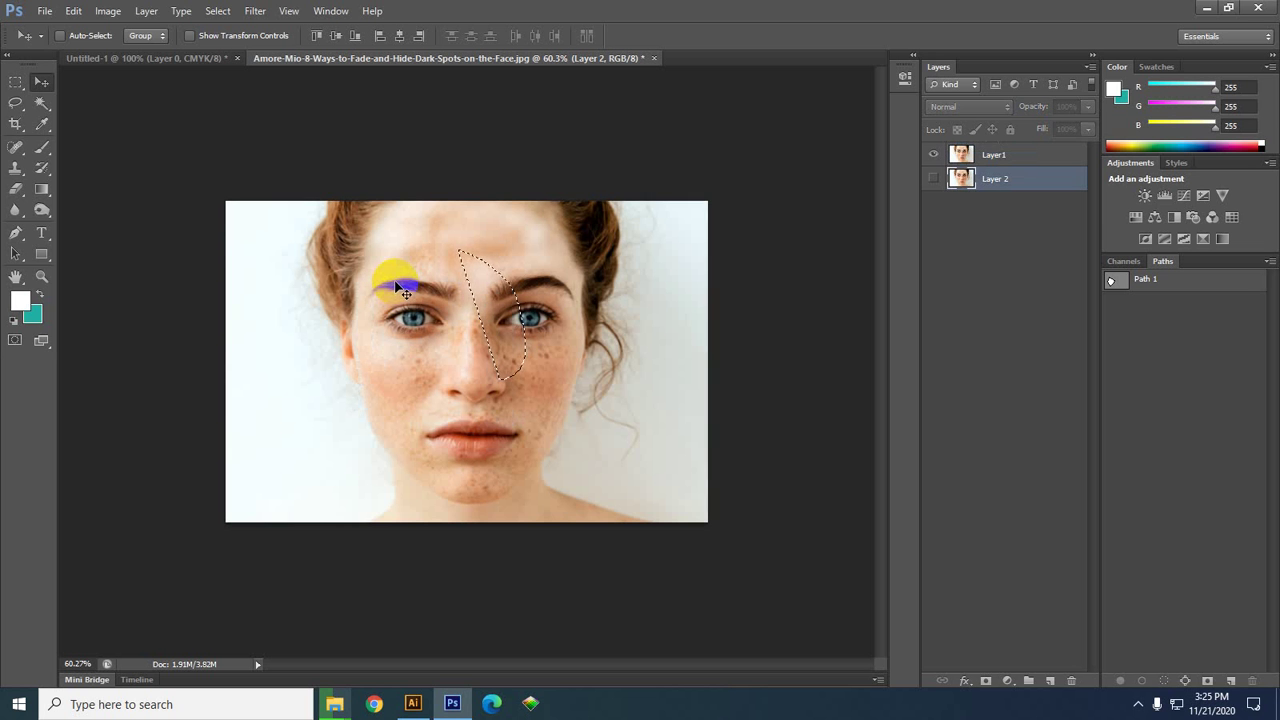
key("ctrl+alt+z")
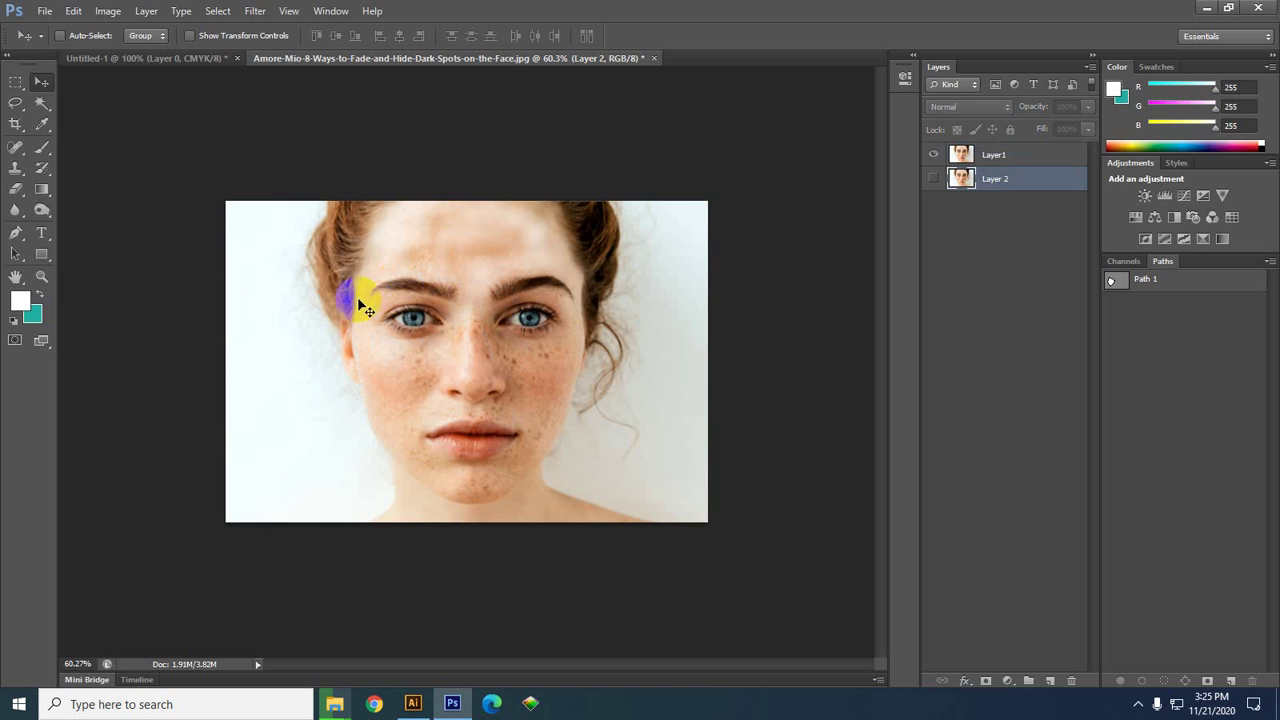
left_click(996, 156)
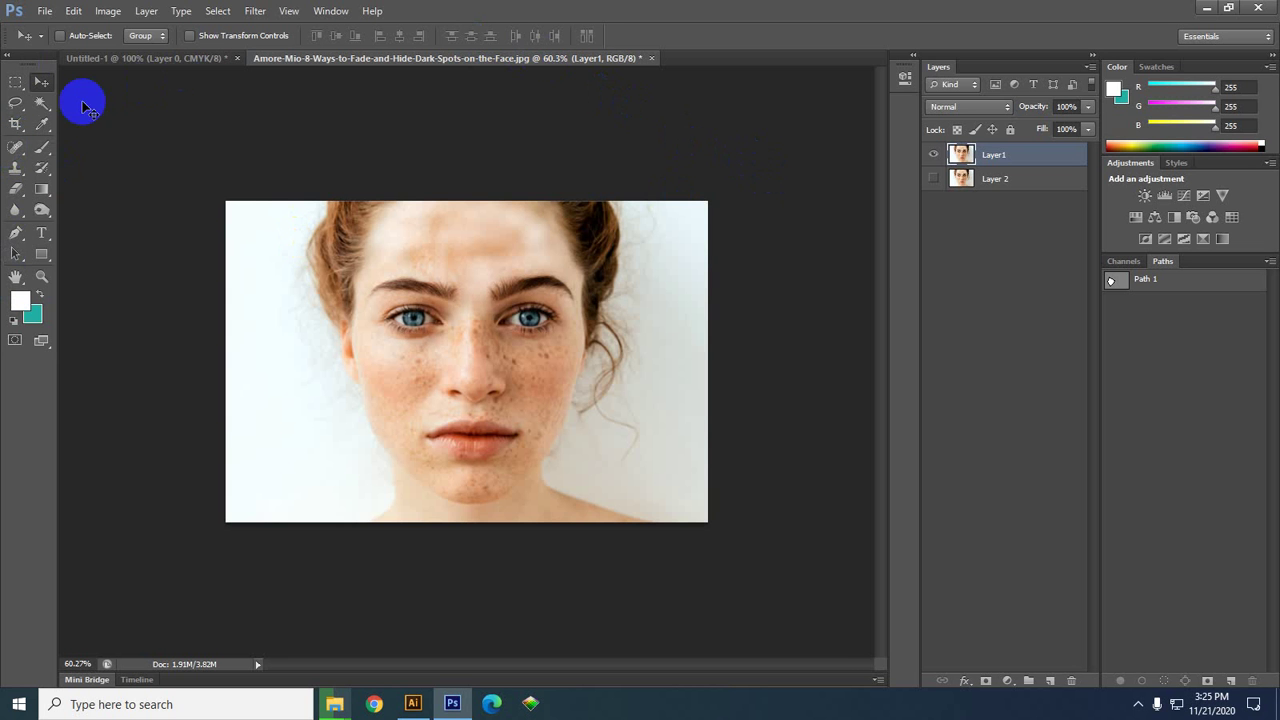
- Examine the settings for creating a new document, and cancel without creating one
left_click(45, 11)
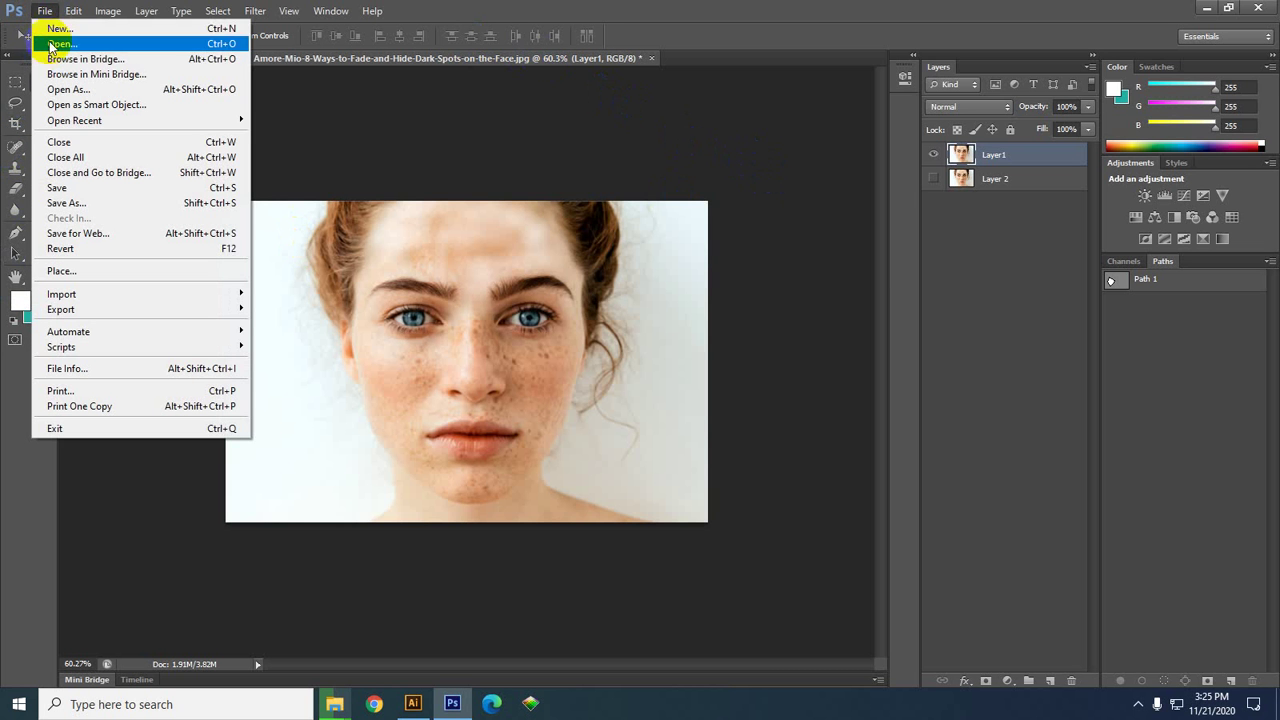
left_click(218, 29)
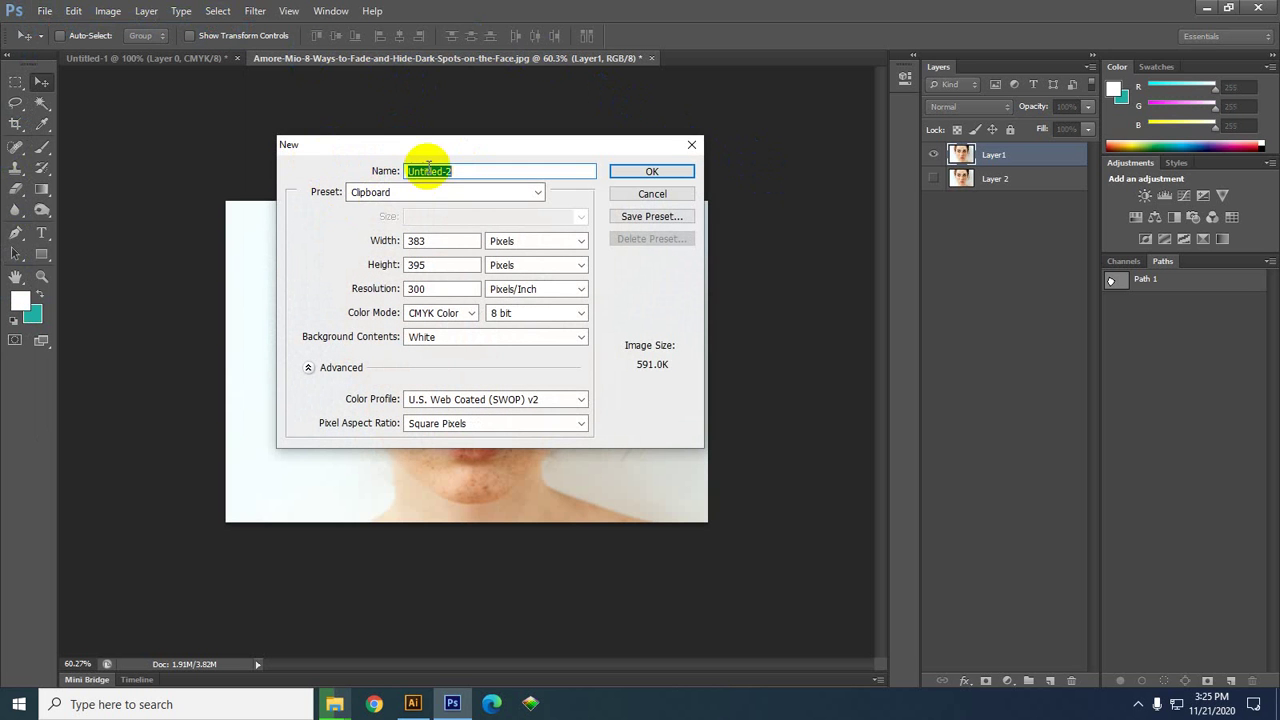
left_click(656, 195)
left_click(45, 11)
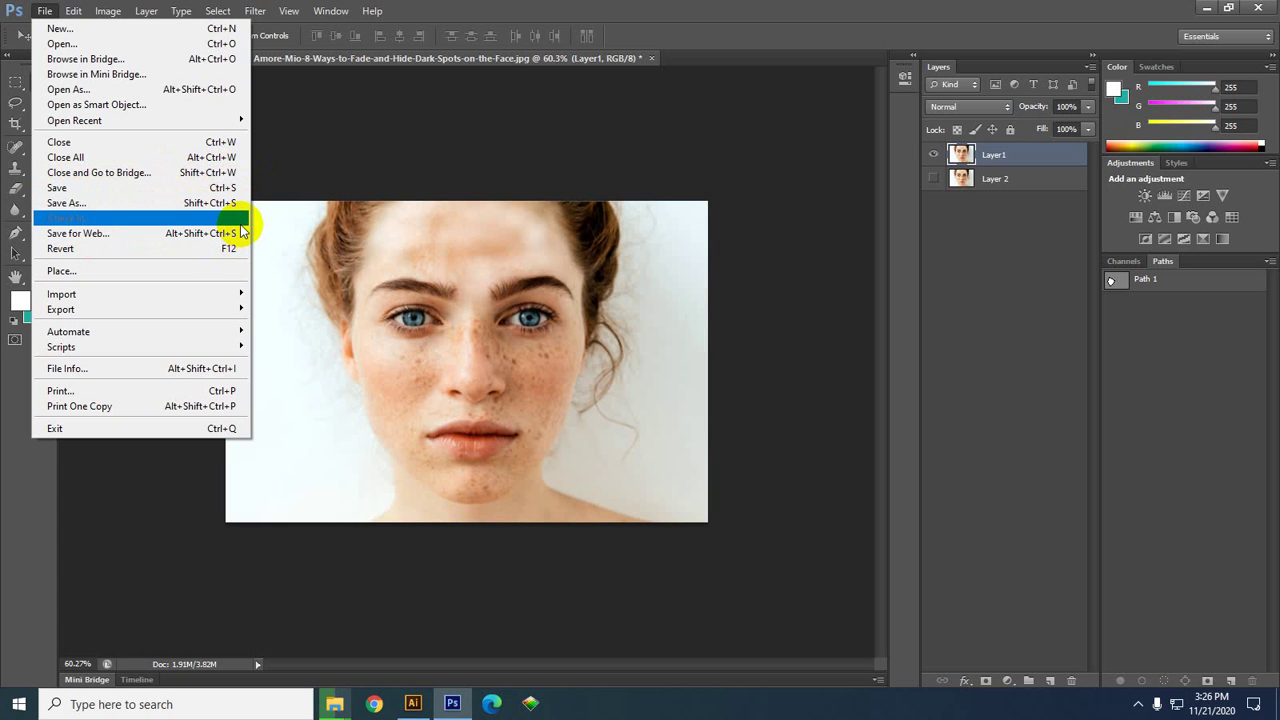
mouse_move(74, 12)
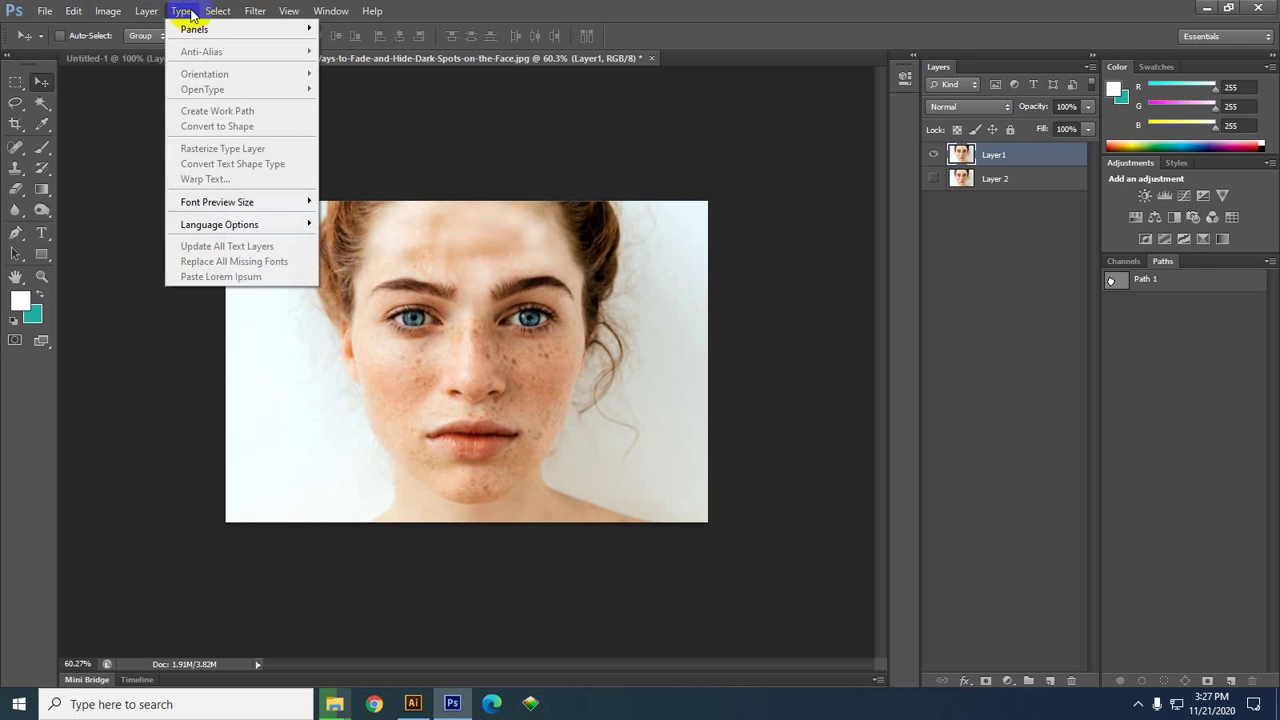
mouse_move(221, 14)
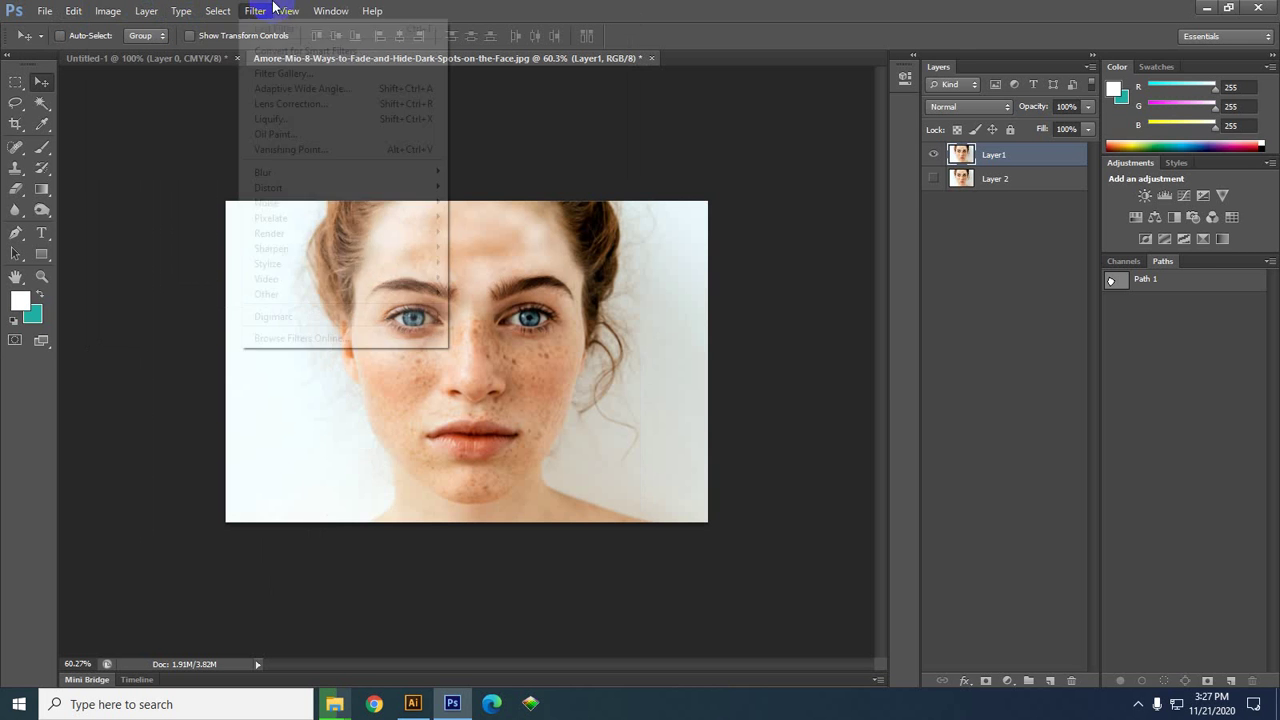
mouse_move(290, 10)
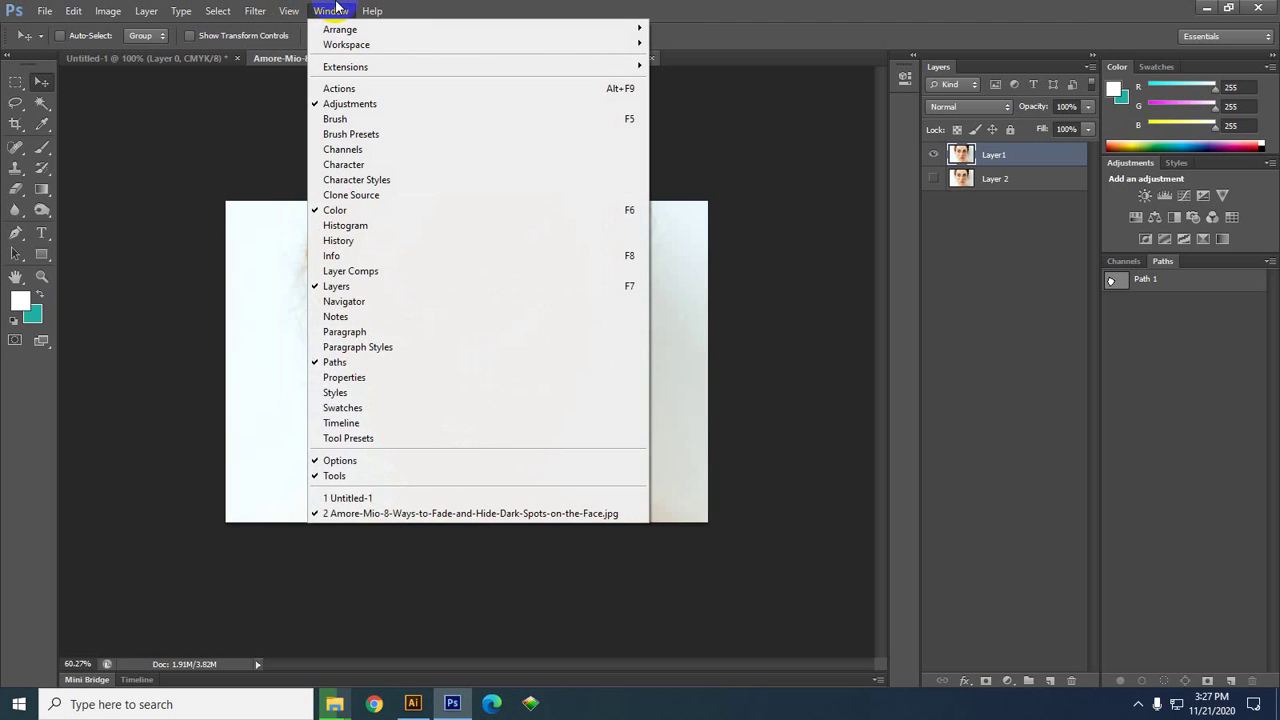
- Display the Timeline and the Channels panels in the workspace
mouse_move(332, 10)
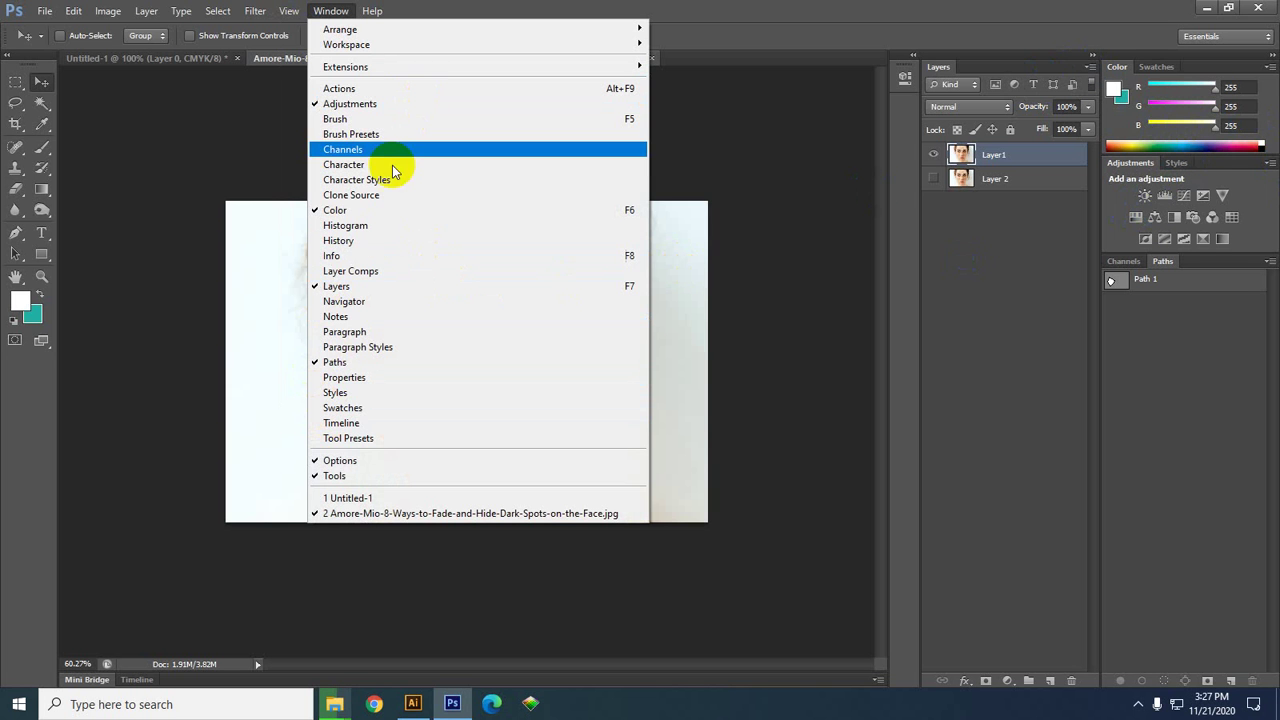
left_click(374, 427)
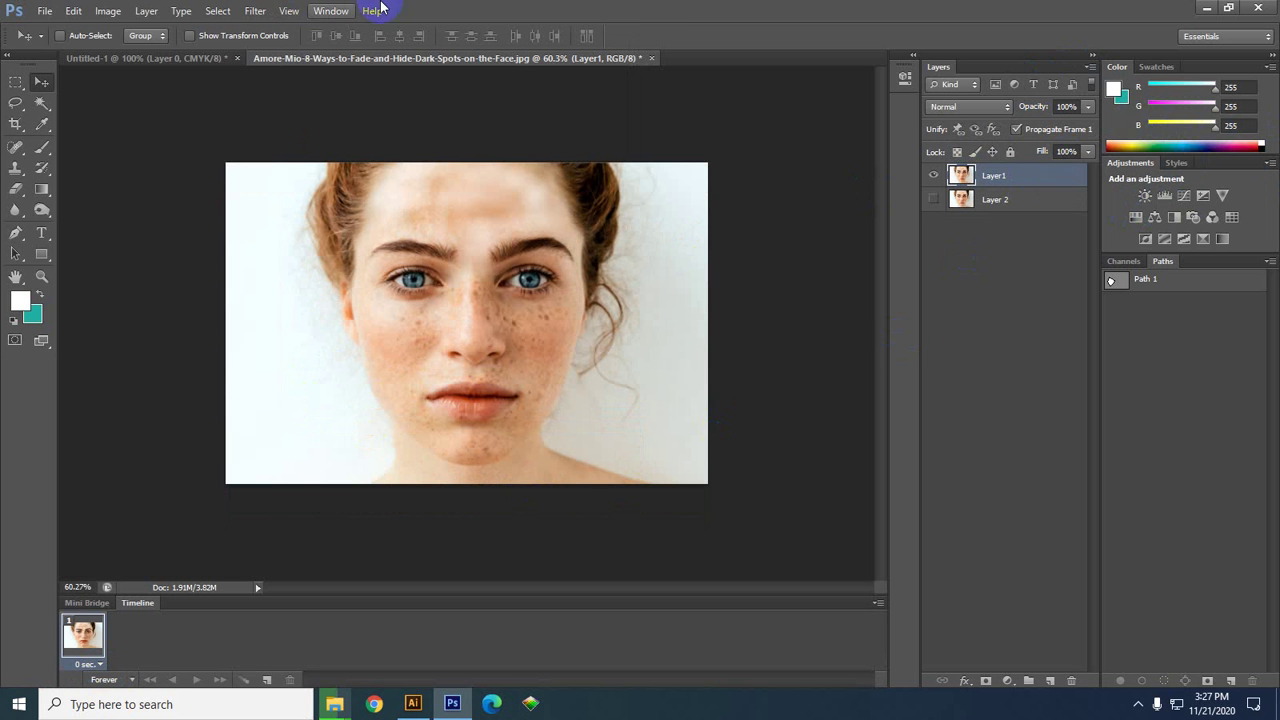
left_click(330, 11)
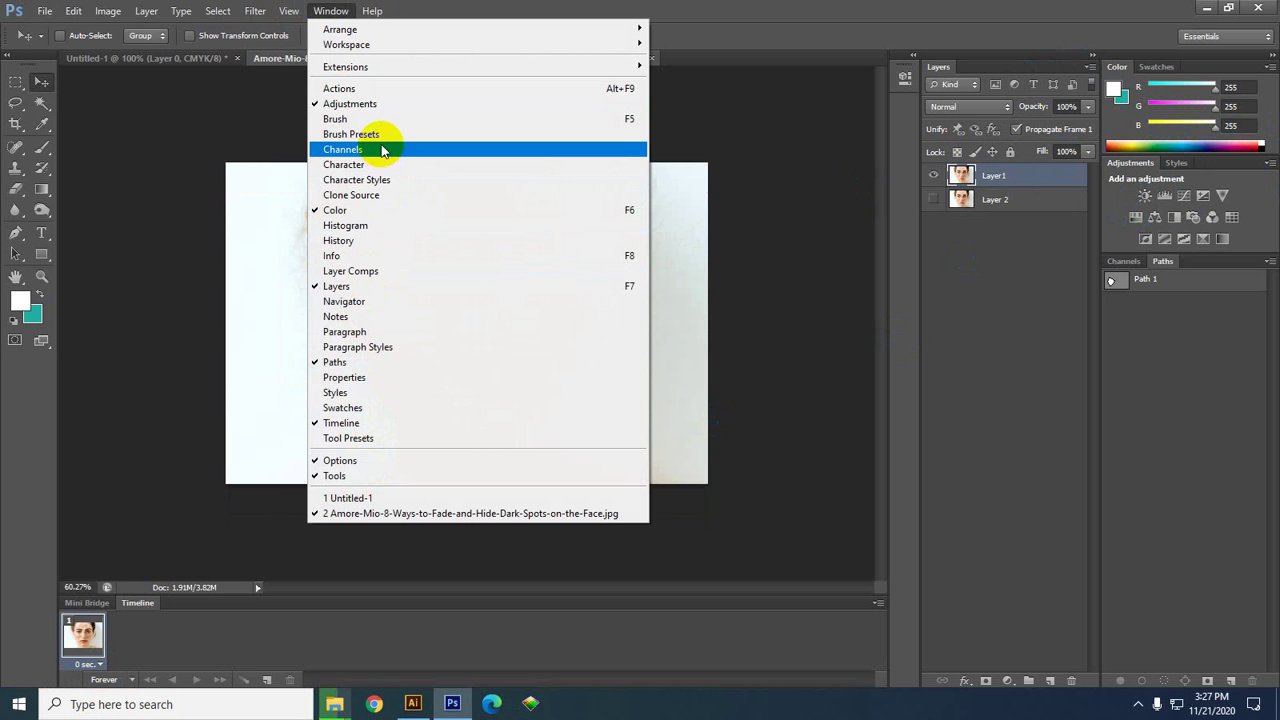
left_click(379, 152)
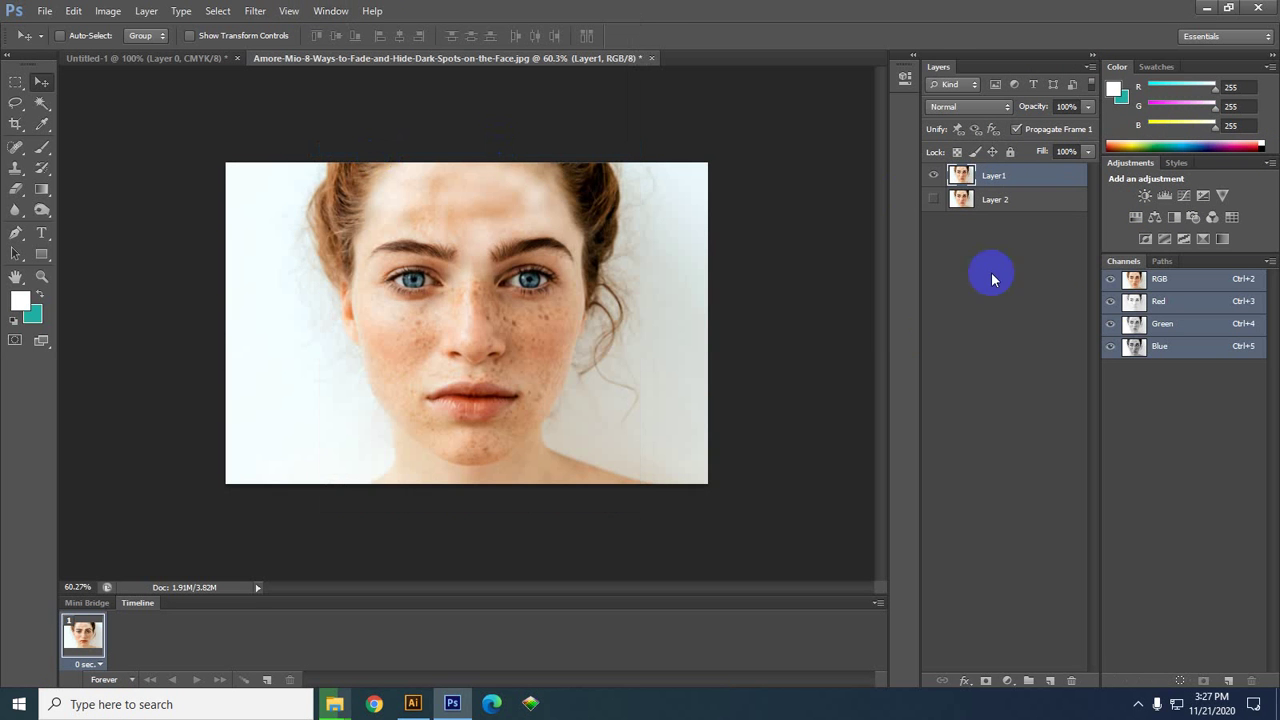
- Display the History and Info panels in the workspace
left_click(330, 11)
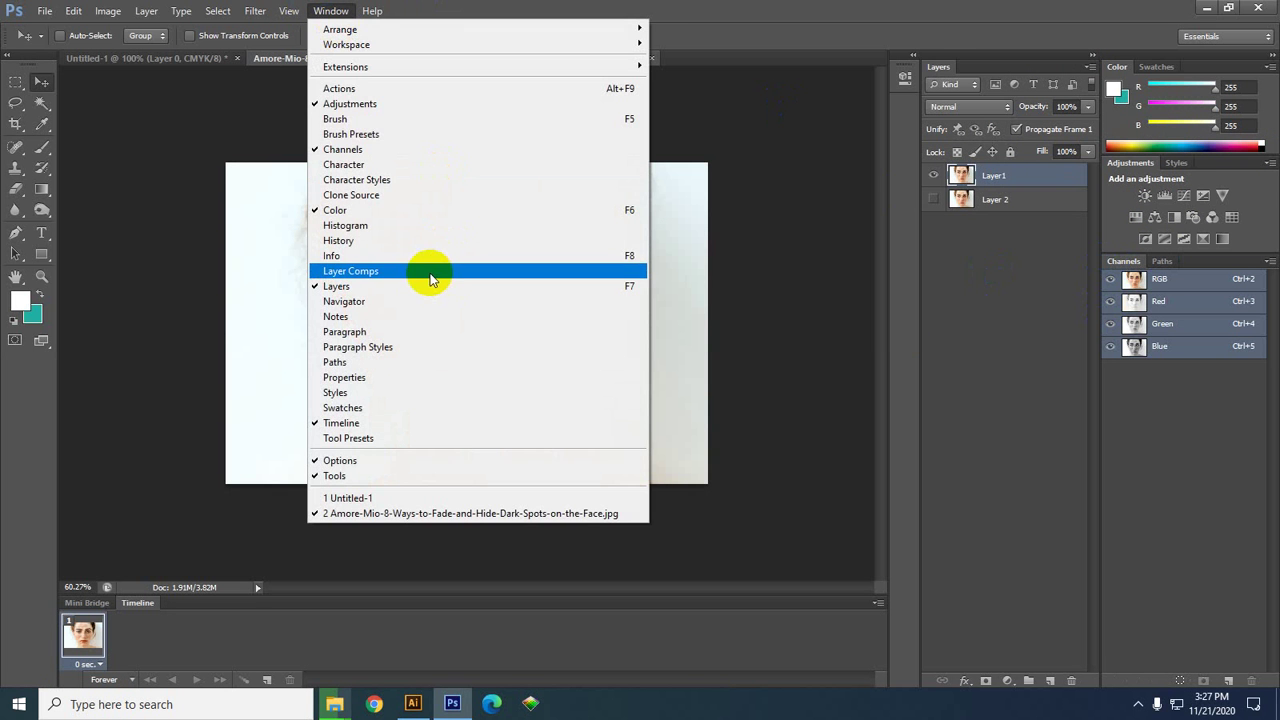
left_click(428, 240)
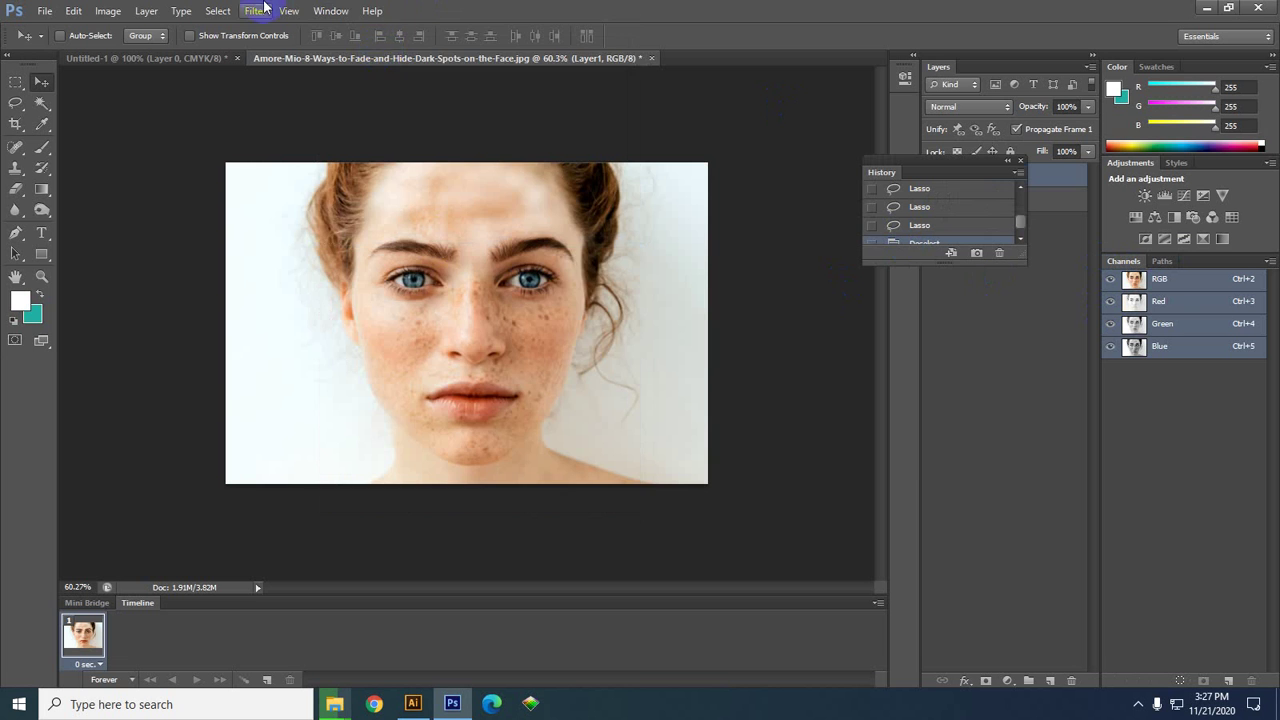
left_click(324, 10)
left_click(345, 256)
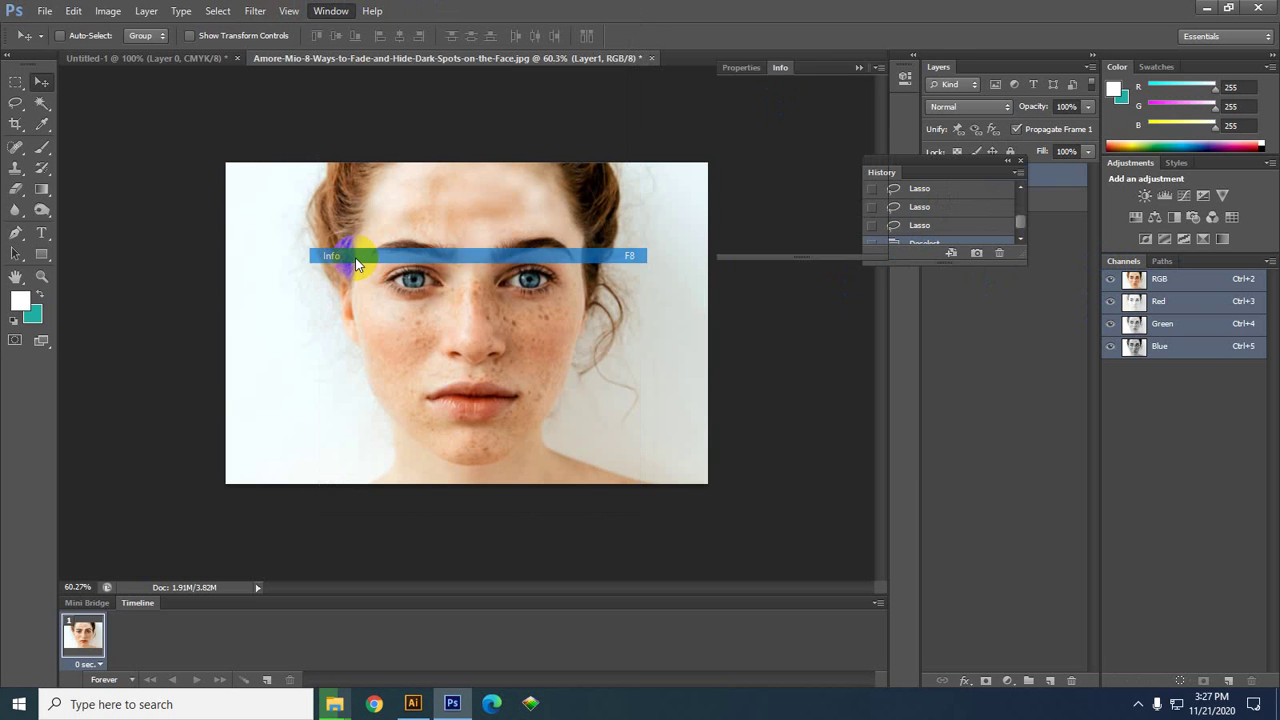
- Bring the Paths panel back to the front in place of Channels
left_click(330, 10)
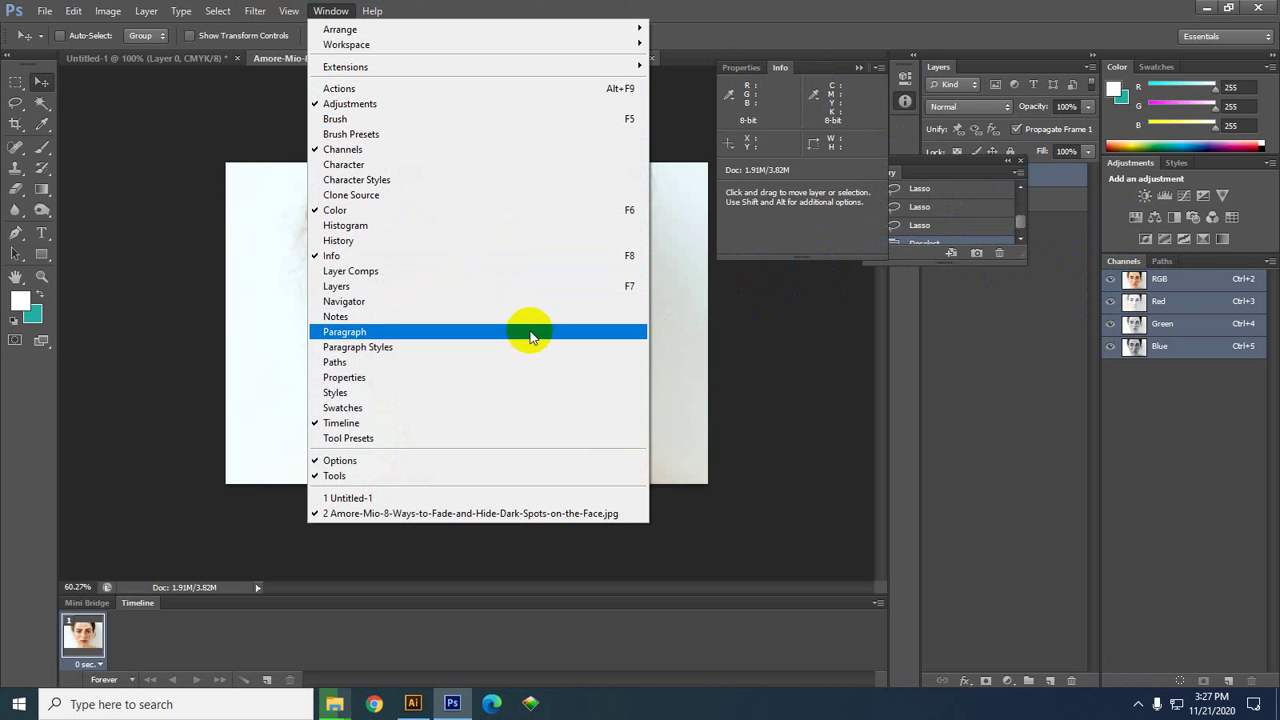
left_click(371, 369)
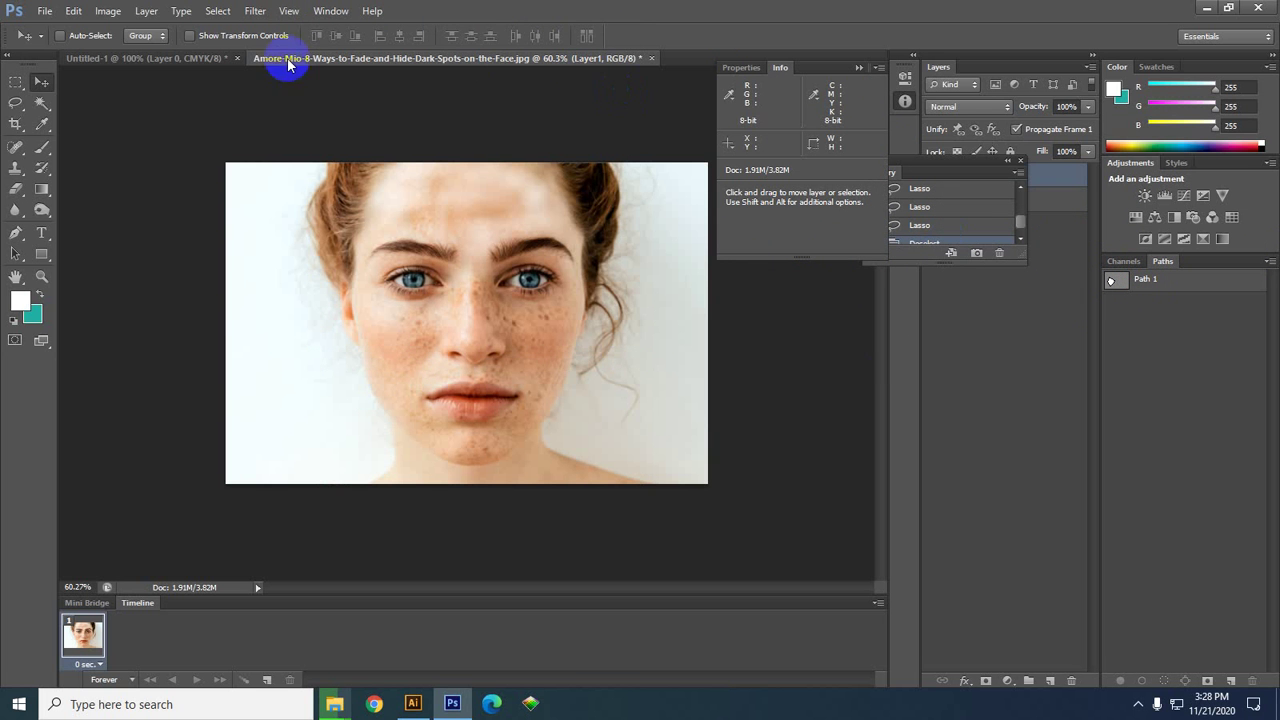
left_click(327, 10)
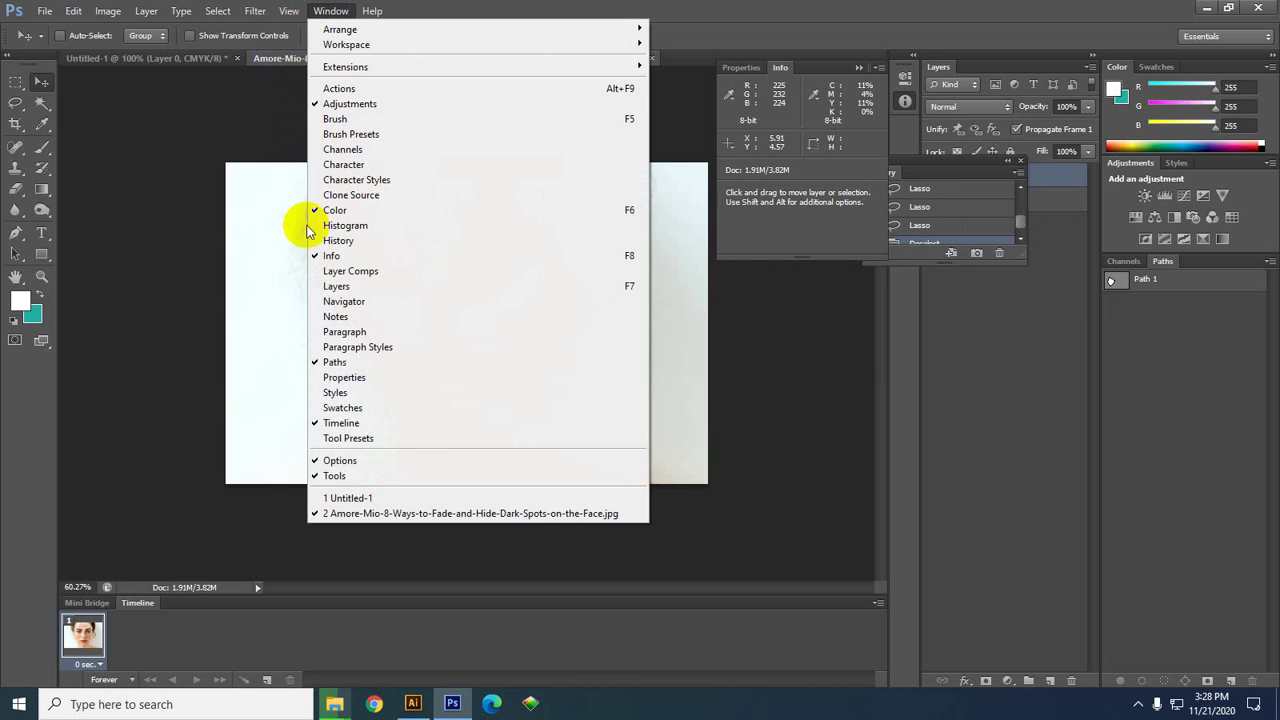
mouse_move(556, 67)
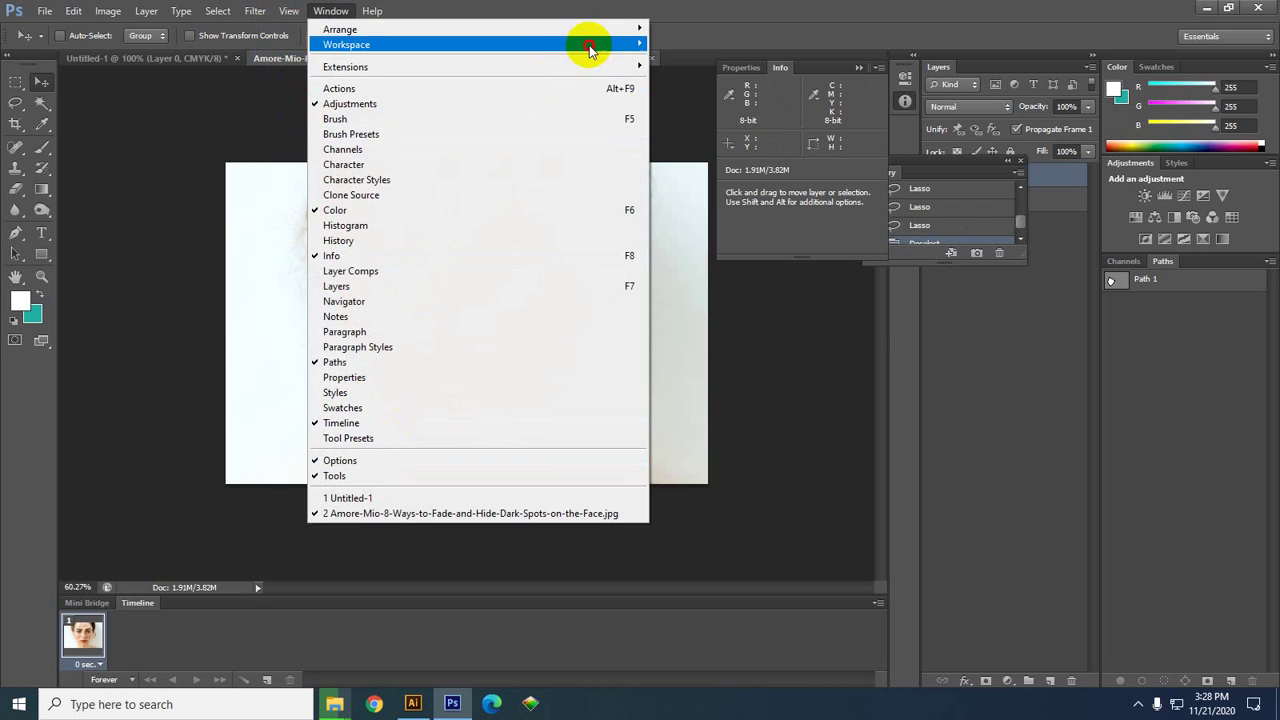
mouse_move(610, 29)
left_click(706, 13)
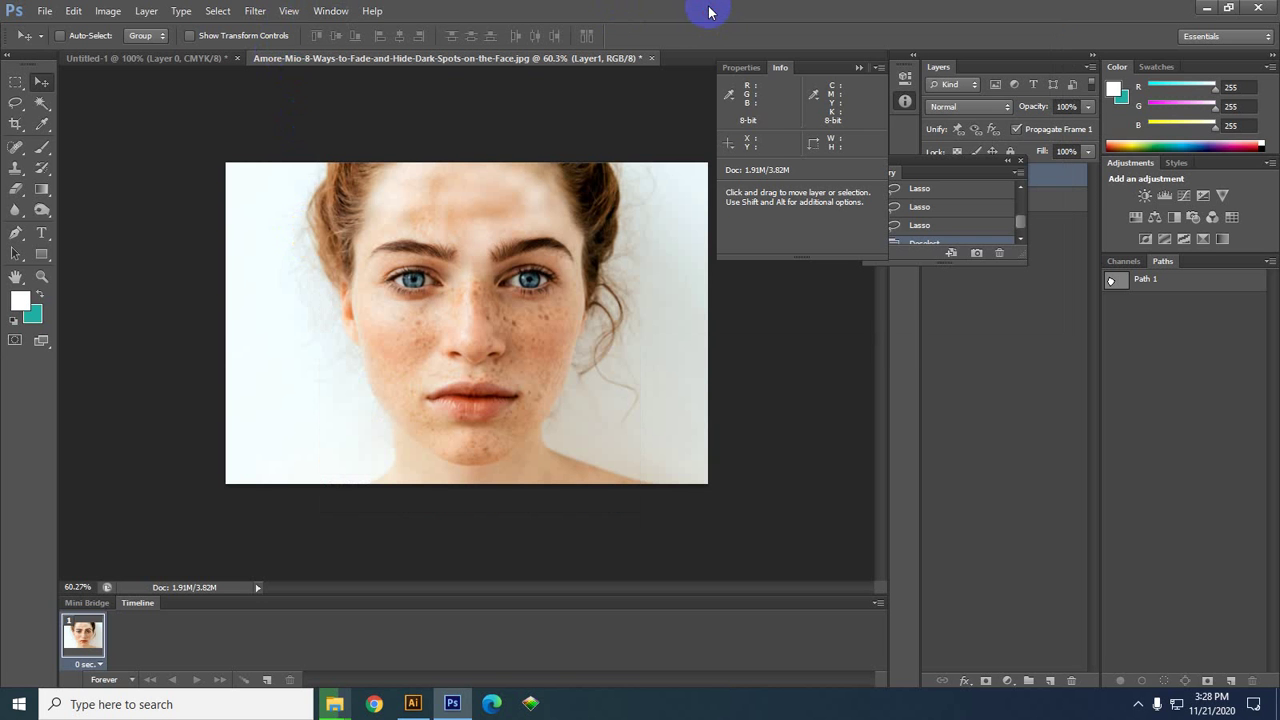
- Collapse the Info panel and move the floating History panel up, clear of the layer list
left_click(1115, 91)
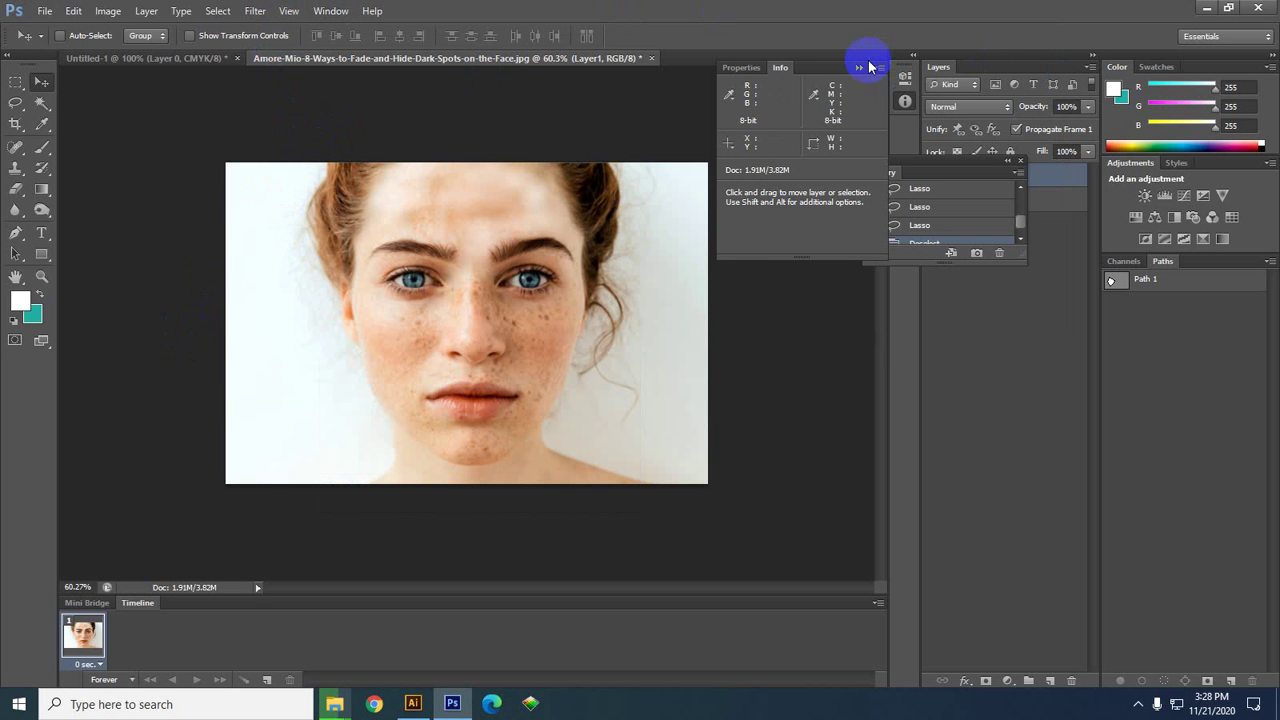
left_click(858, 66)
left_click_drag(939, 176, 1065, 44)
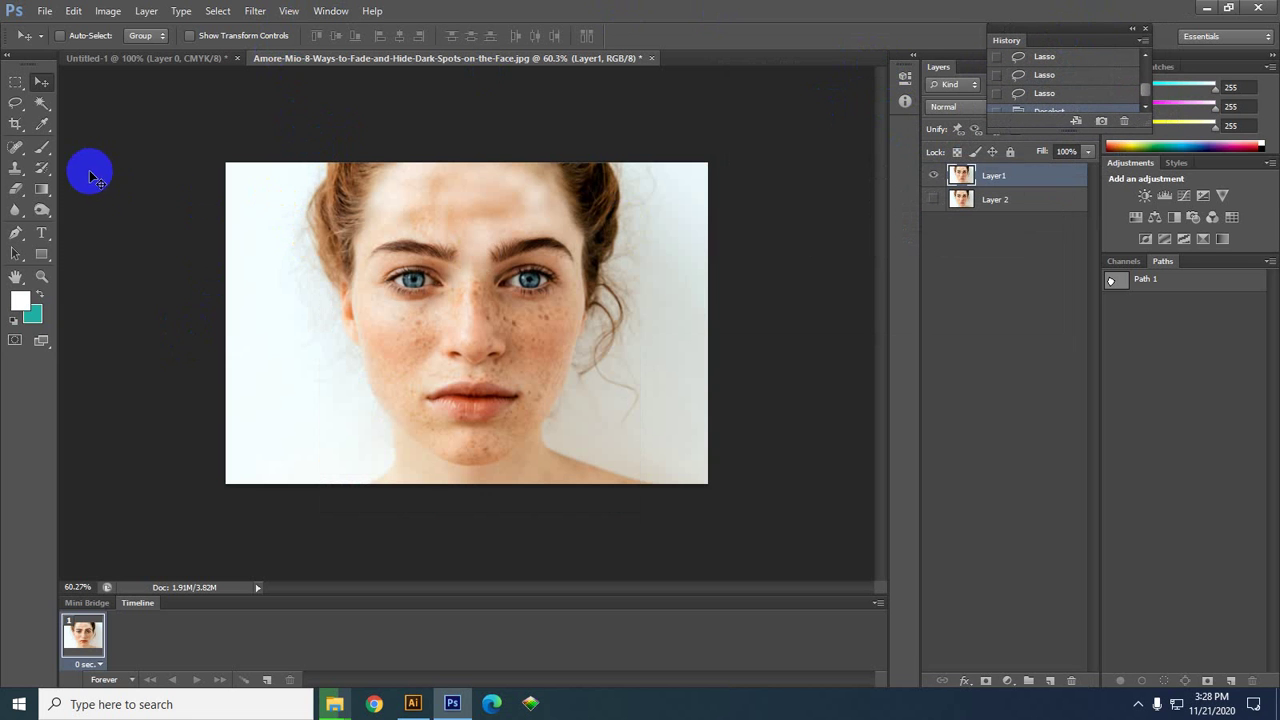
- Draw a Rectangular Marquee selection with 0 px feather around the left-hand eye and brow, extending across the nose
left_click(14, 88)
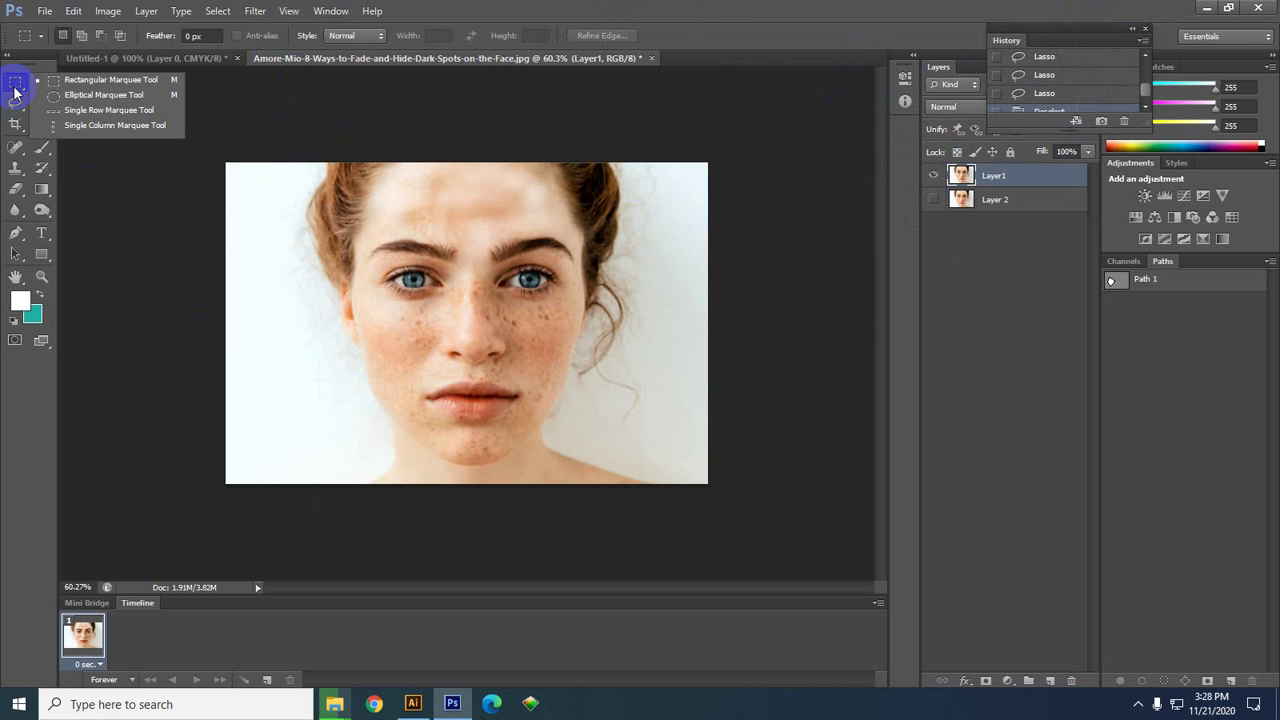
left_click_drag(14, 88, 36, 93)
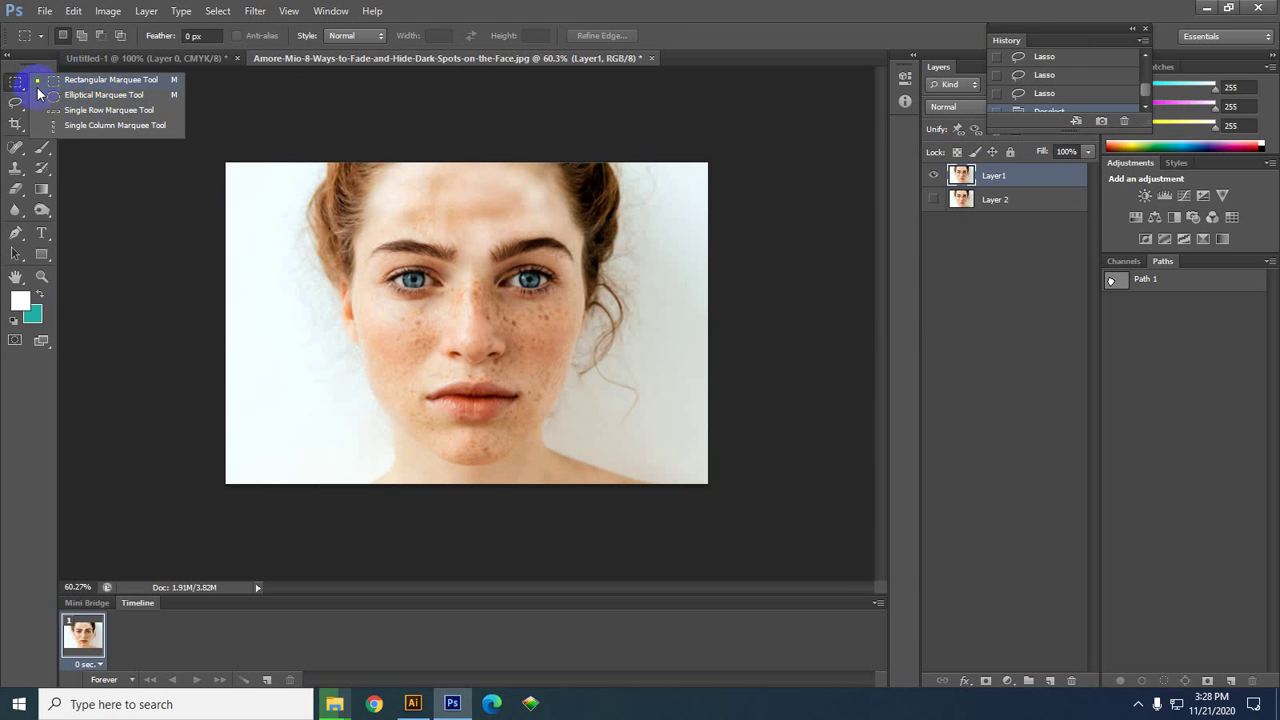
left_click_drag(38, 93, 14, 86)
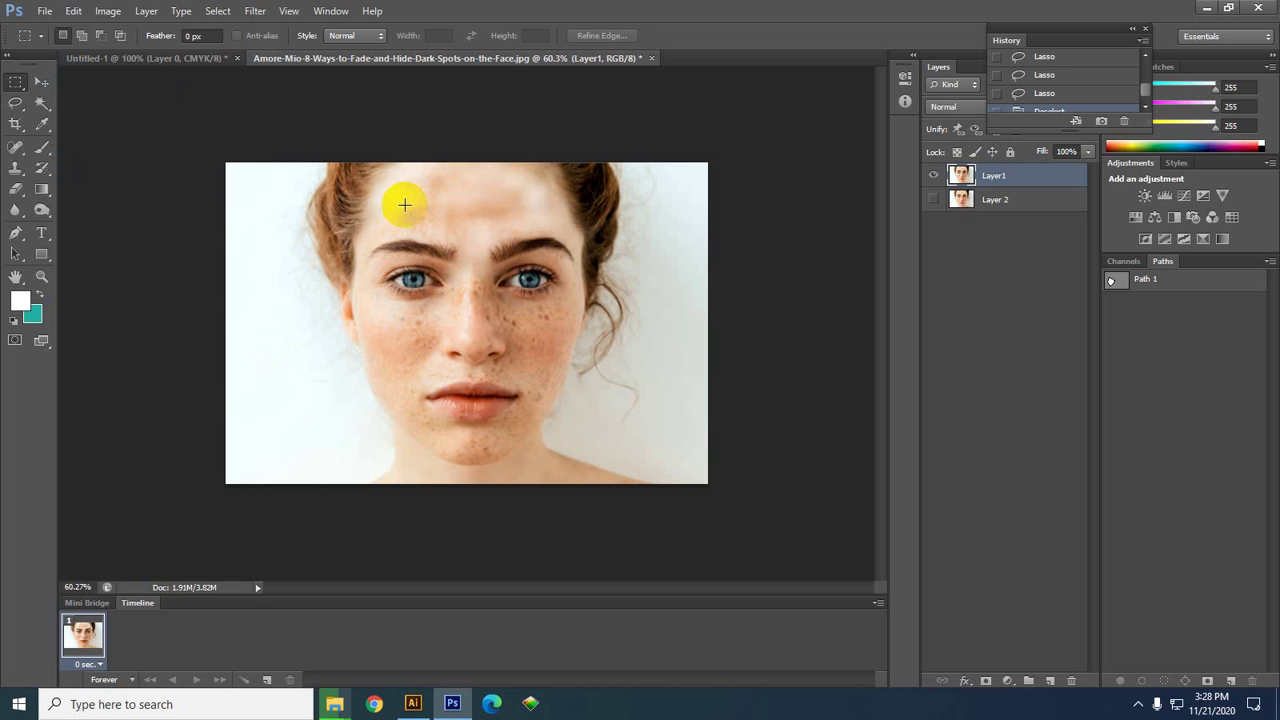
scroll(402, 210, "up", 2)
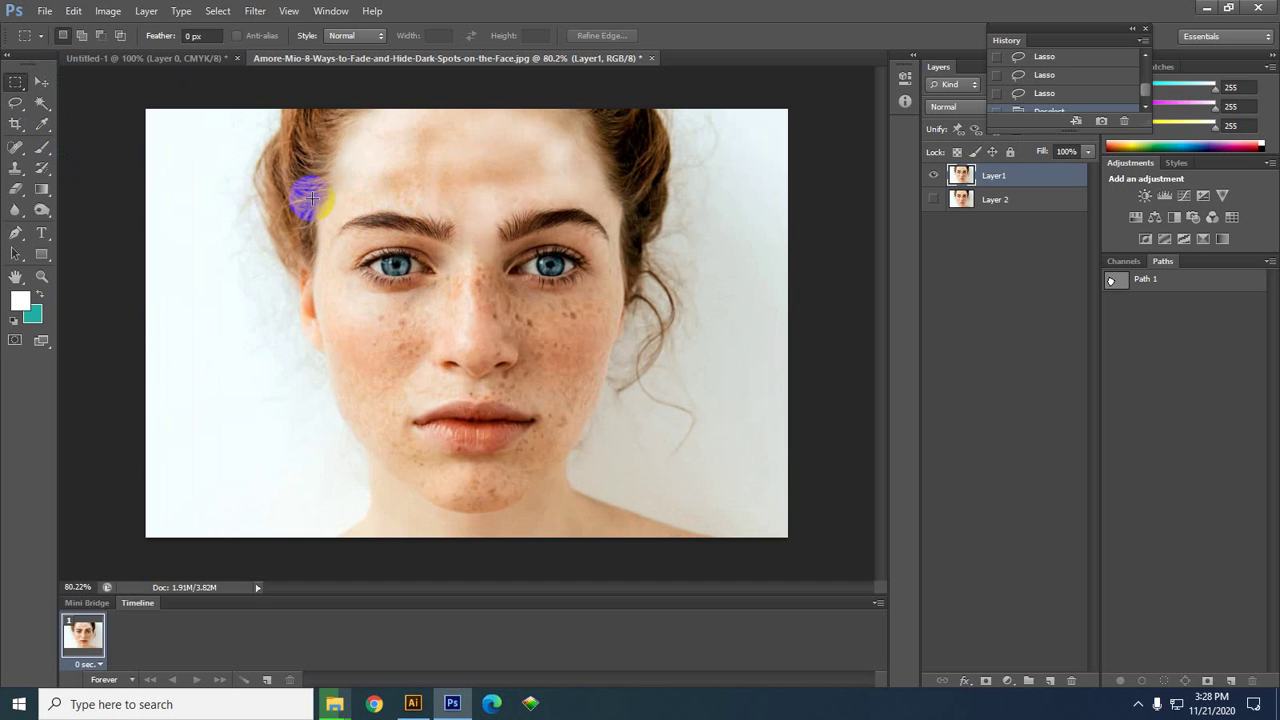
left_click_drag(321, 199, 509, 343)
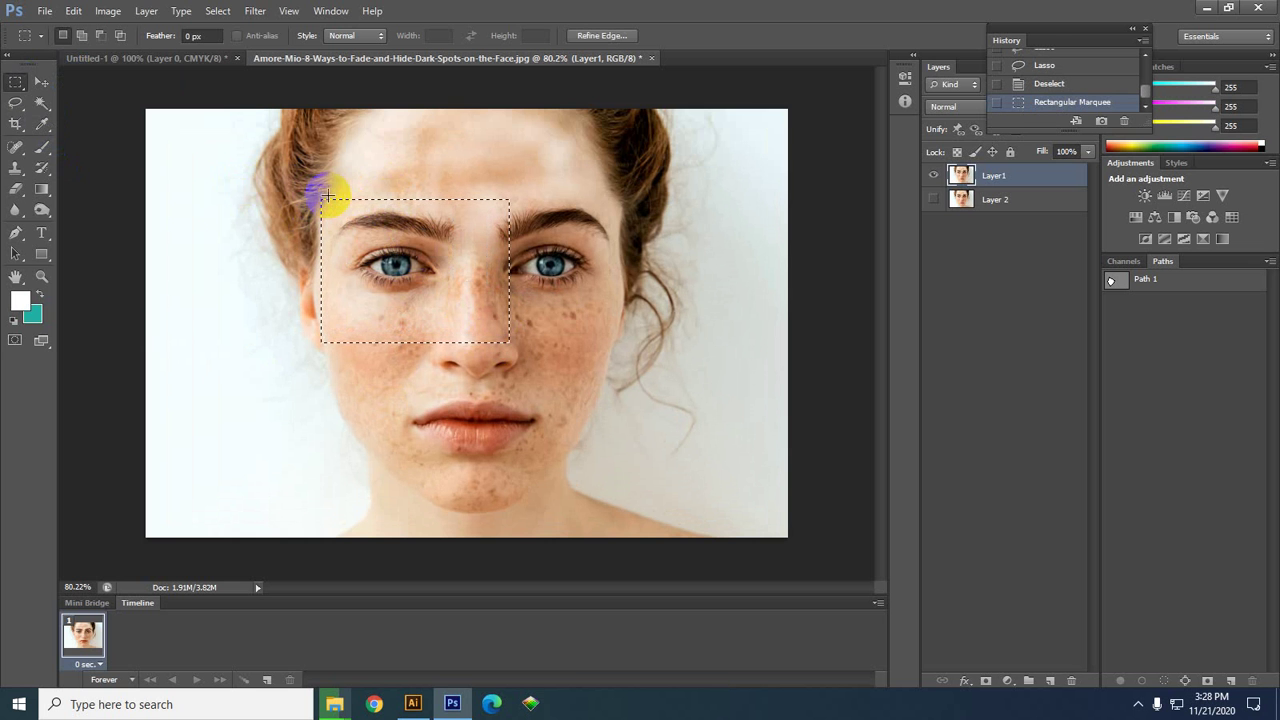
- Replace the eye selection with a tall Rectangular Marquee over the pale background beside the hair, and move that selection upward
left_click(354, 178)
mouse_move(210, 170)
left_mouse_down()
mouse_move(292, 322)
mouse_move(346, 539)
left_mouse_up()
mouse_move(258, 386)
left_mouse_down()
mouse_move(371, 371)
mouse_move(219, 222)
left_mouse_up()
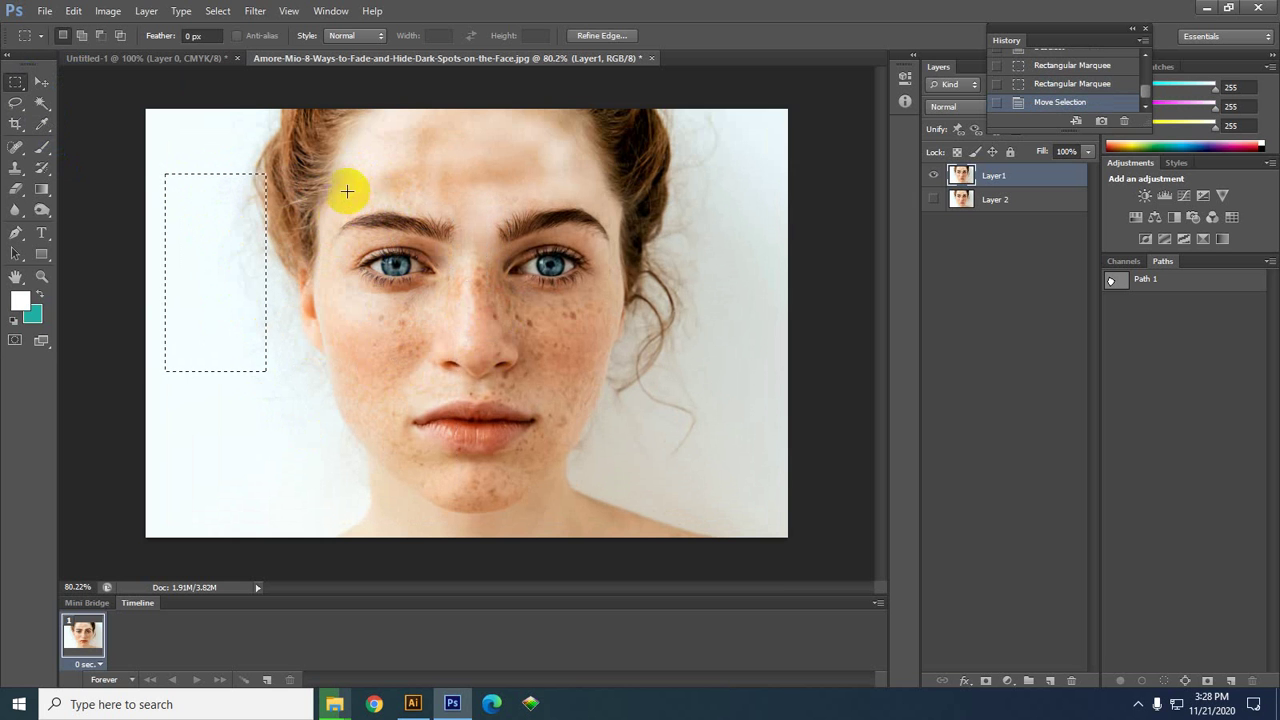
- Draw a wide Rectangular Marquee selection across the forehead and collapse the floating History panel
left_click_drag(378, 132, 569, 194)
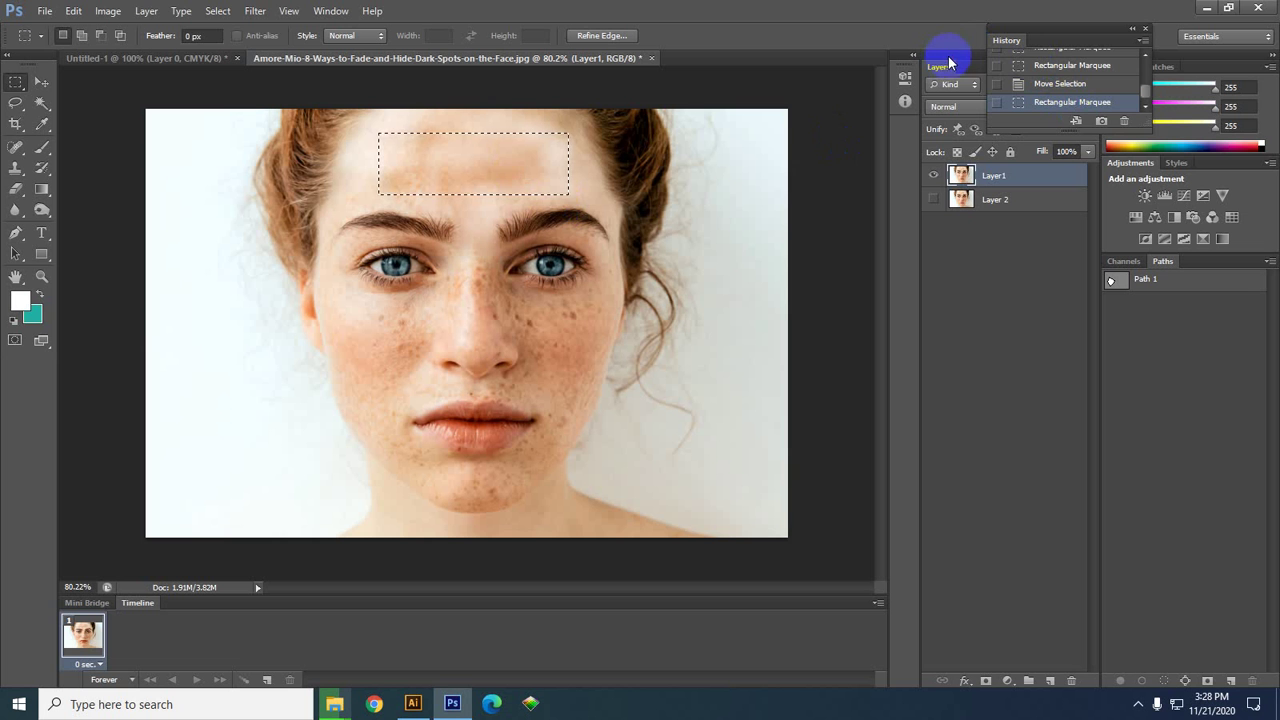
left_click(1132, 28)
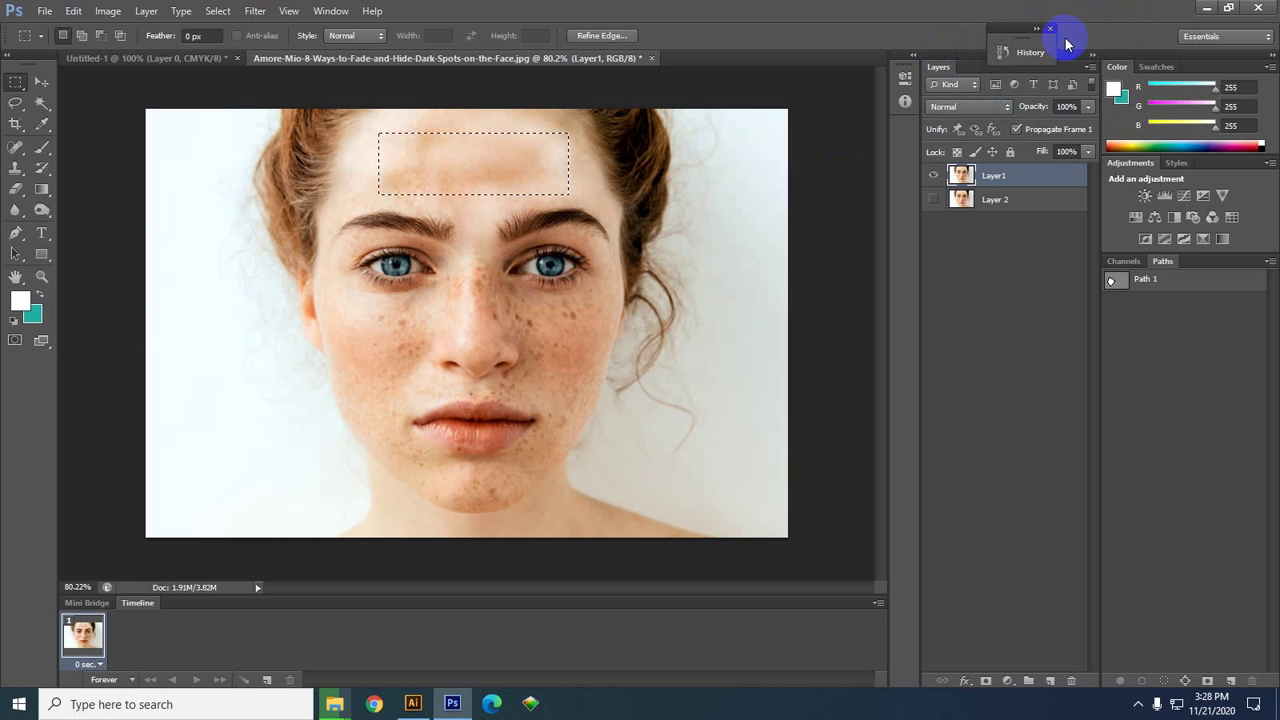
- Shift the forehead selection slightly toward the right-hand eyebrow and clear it
left_click_drag(480, 167, 517, 165)
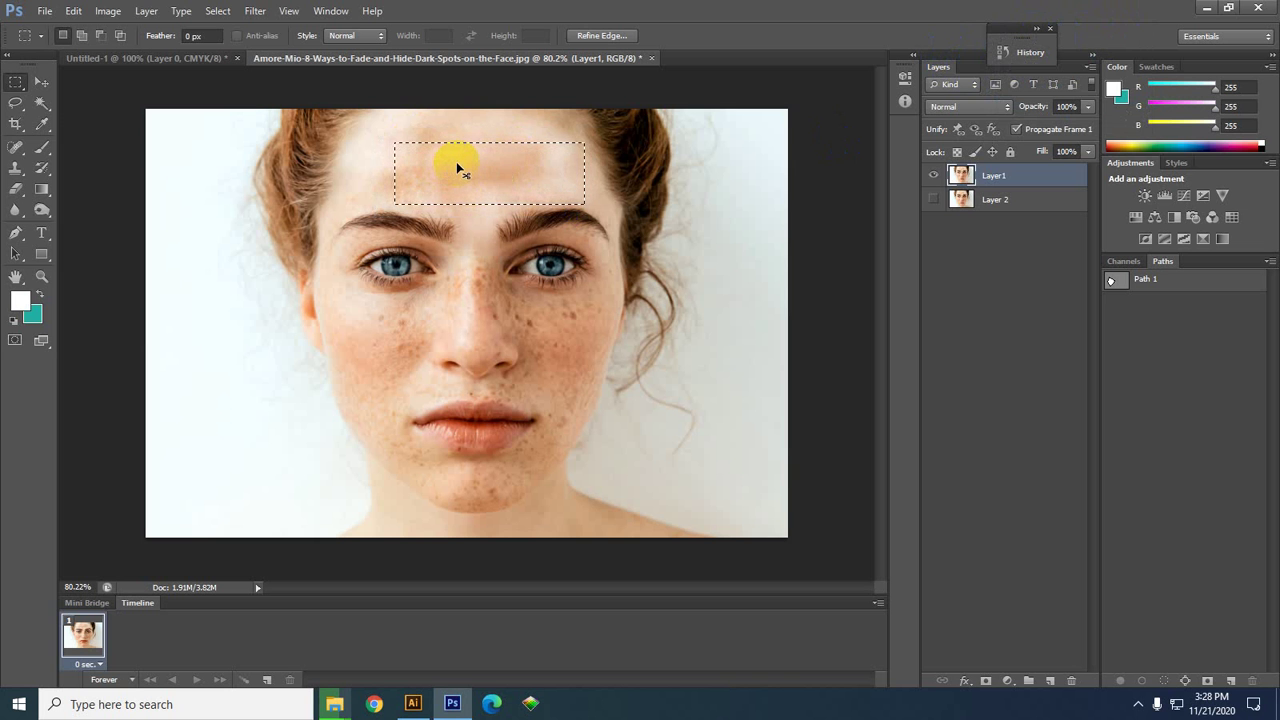
left_click(427, 222)
left_click(533, 207)
left_click(375, 182)
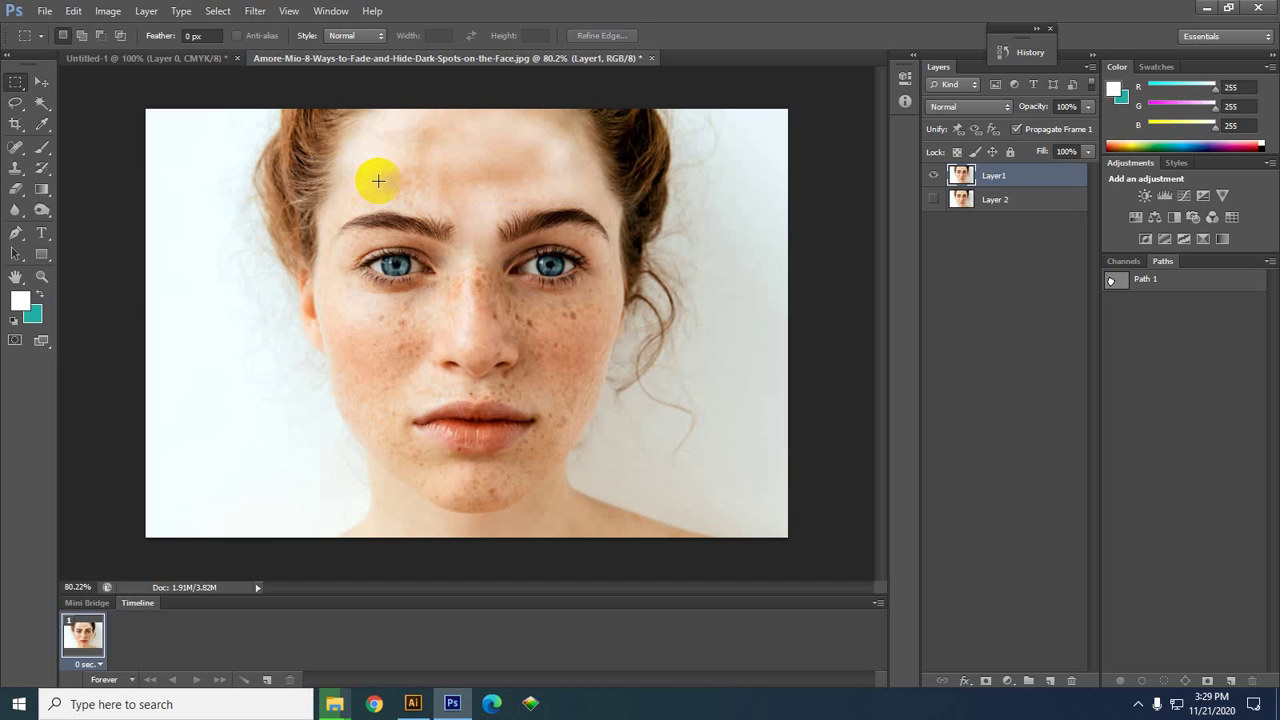
- Look through the marquee tool variants and activate the Move Tool
right_click(14, 87)
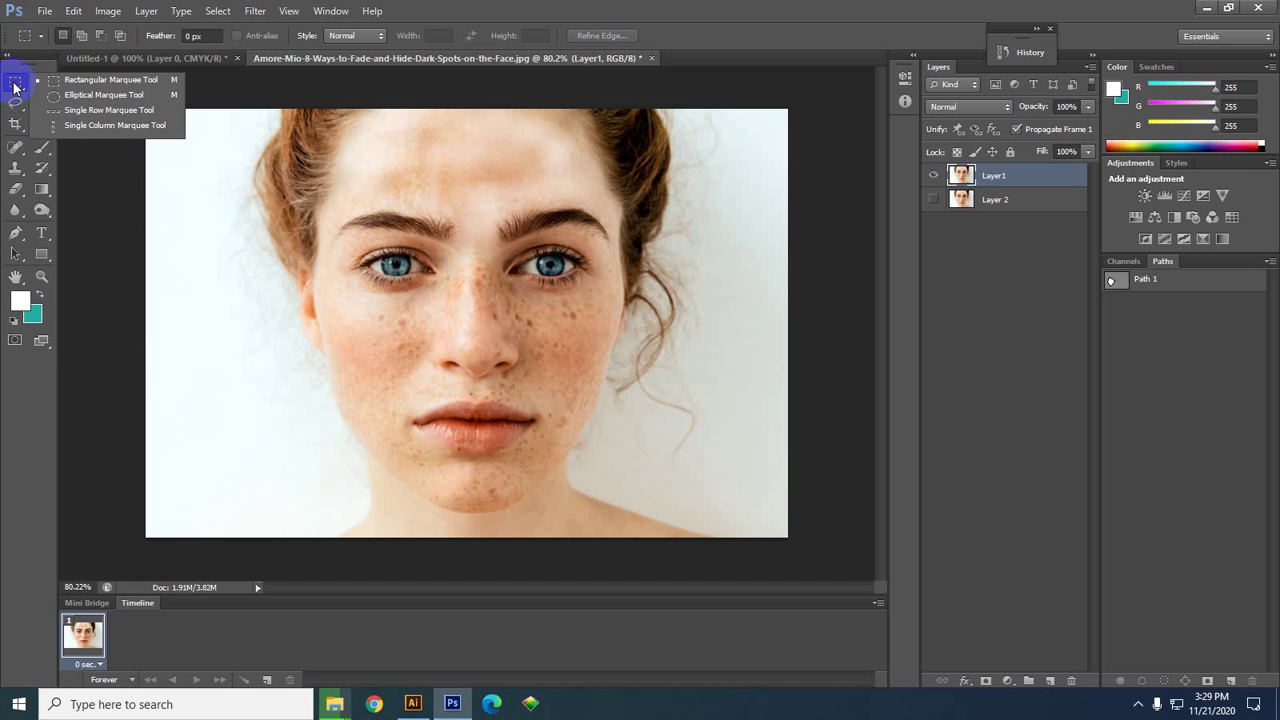
left_click(41, 83)
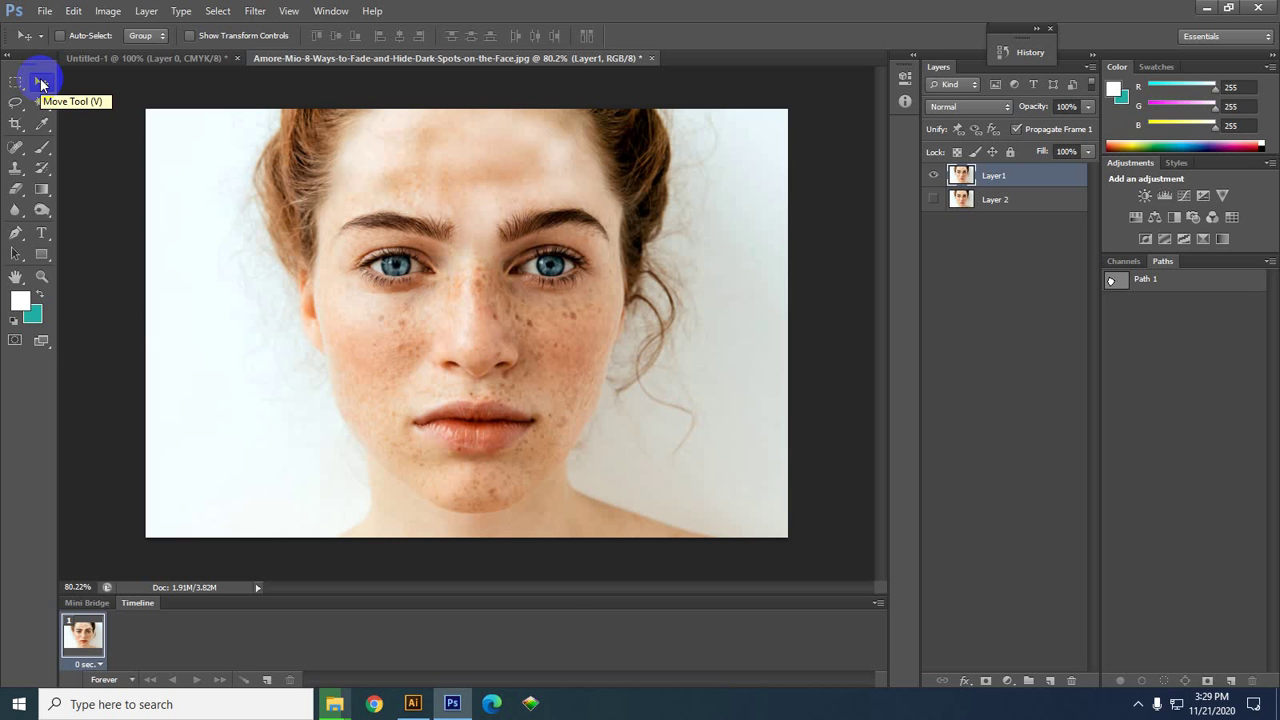
- Switch to Illustrator to show its Selection tool for comparison, and return to Photoshop
left_click(413, 703)
left_click(16, 86)
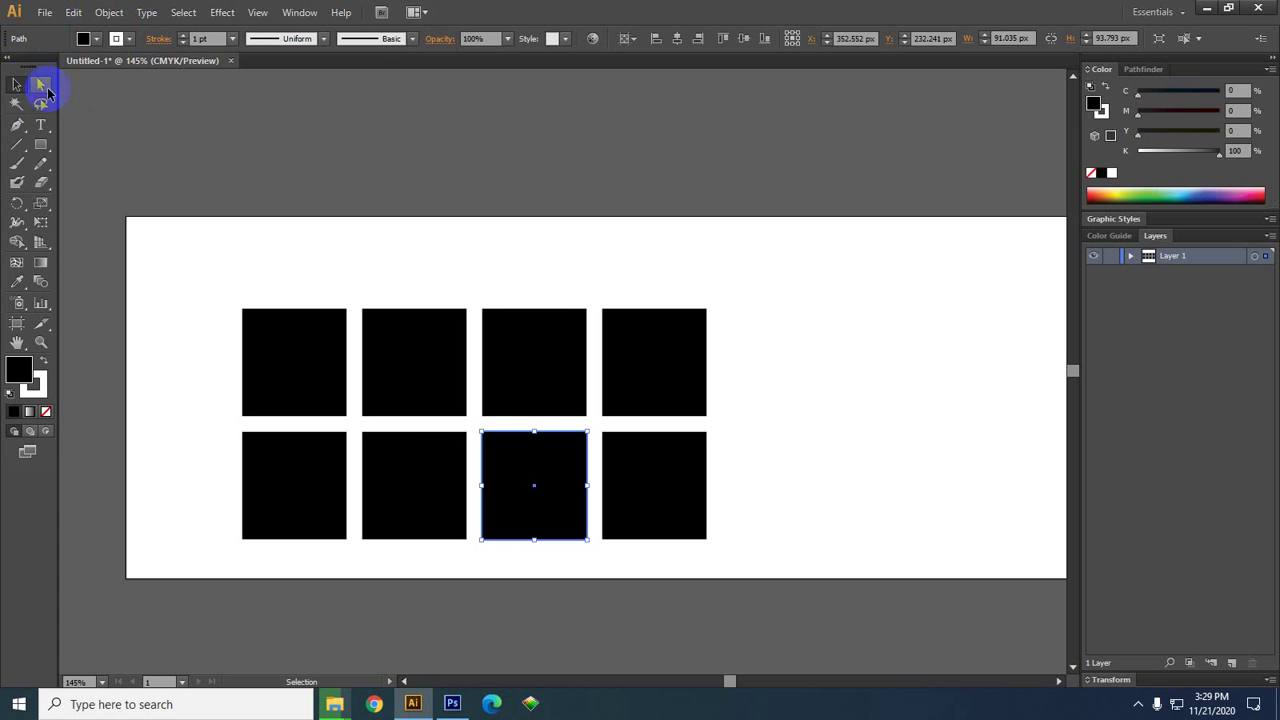
left_click(1229, 8)
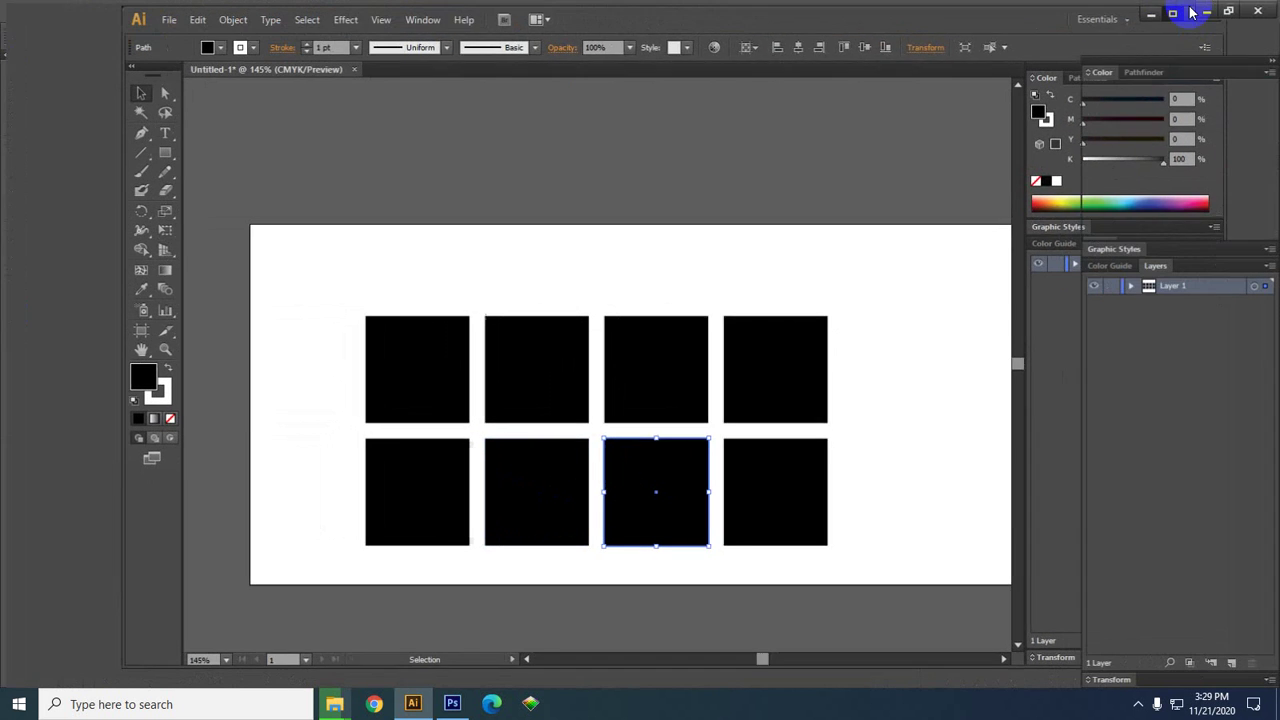
left_click(1172, 10)
left_click(1207, 8)
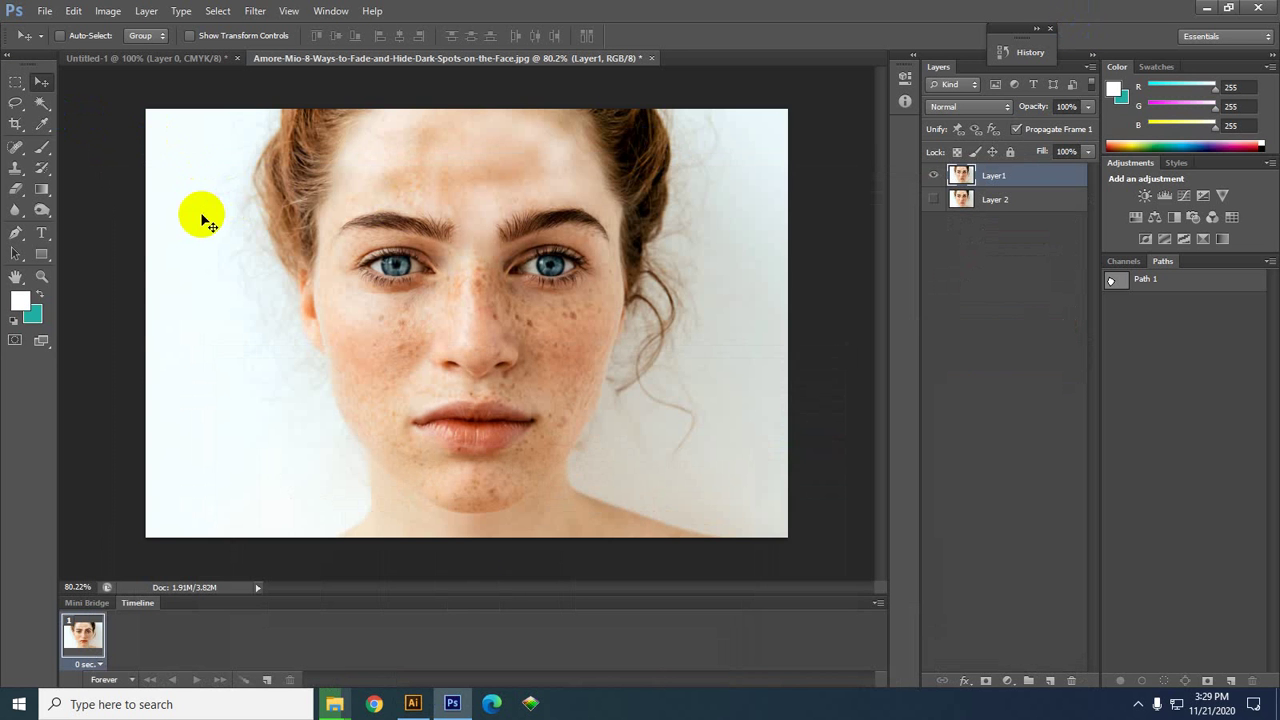
- Move the Layer1 portrait to the right and upward on the canvas with the Move Tool
left_click_drag(331, 235, 434, 214)
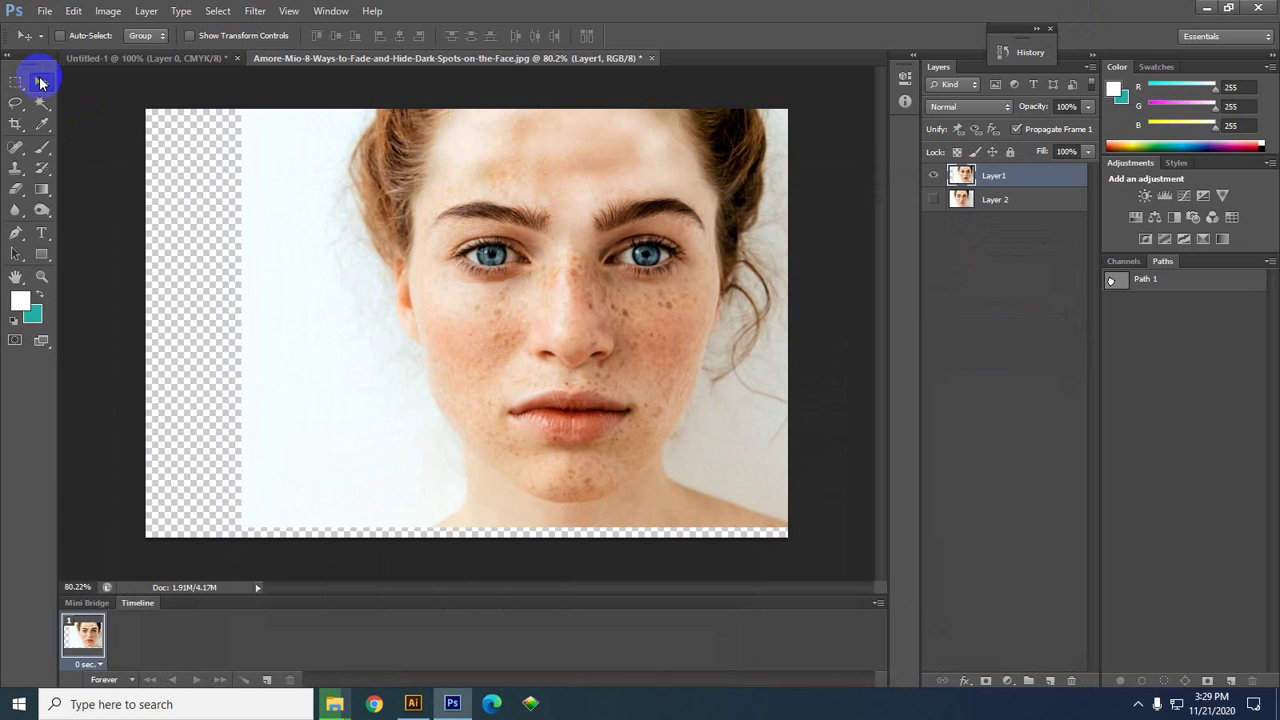
left_click_drag(609, 351, 420, 320)
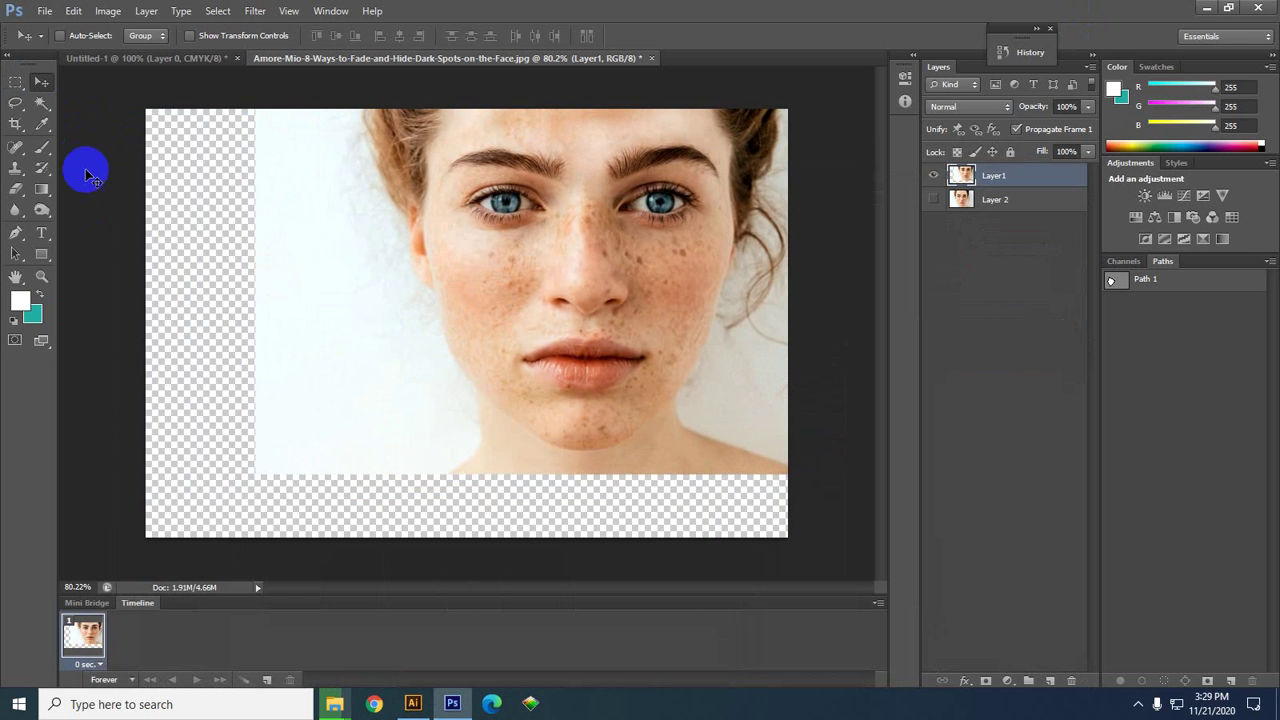
- Draw a freehand Lasso Tool selection with 0 px feather closely around the left-hand eye
left_click(16, 103)
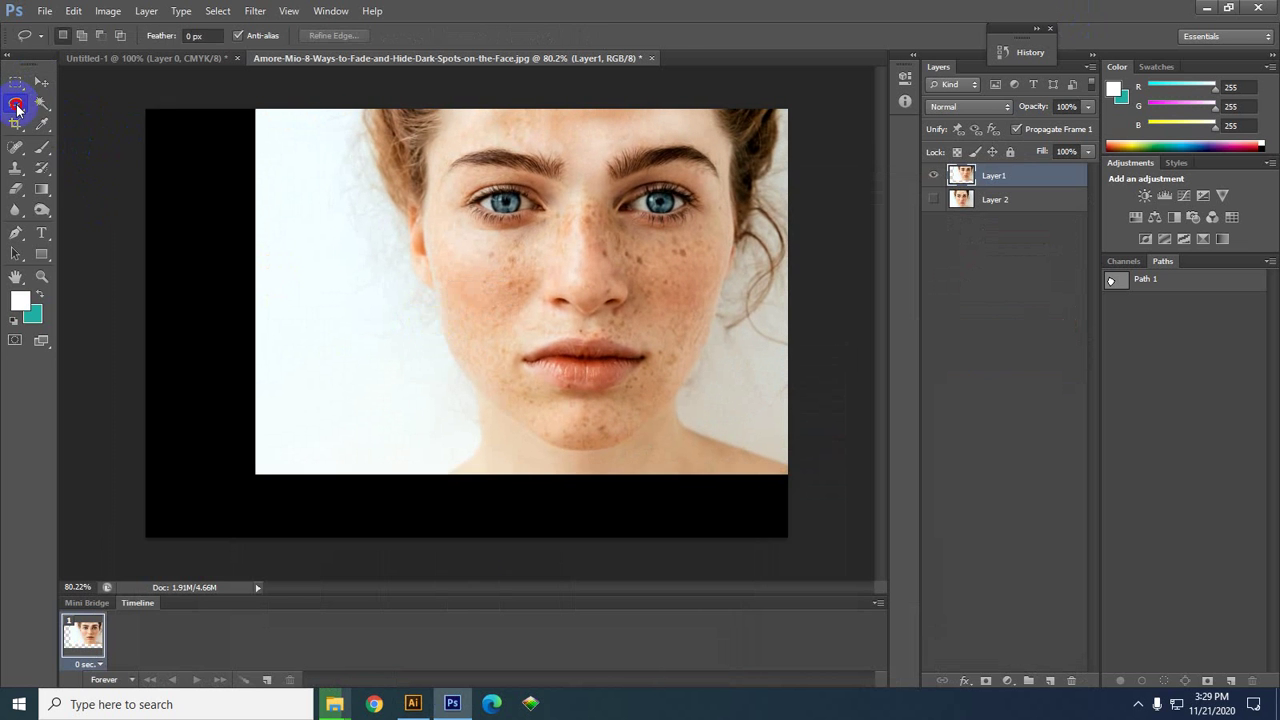
mouse_move(17, 110)
left_mouse_down()
mouse_move(106, 100)
mouse_move(102, 131)
left_mouse_up()
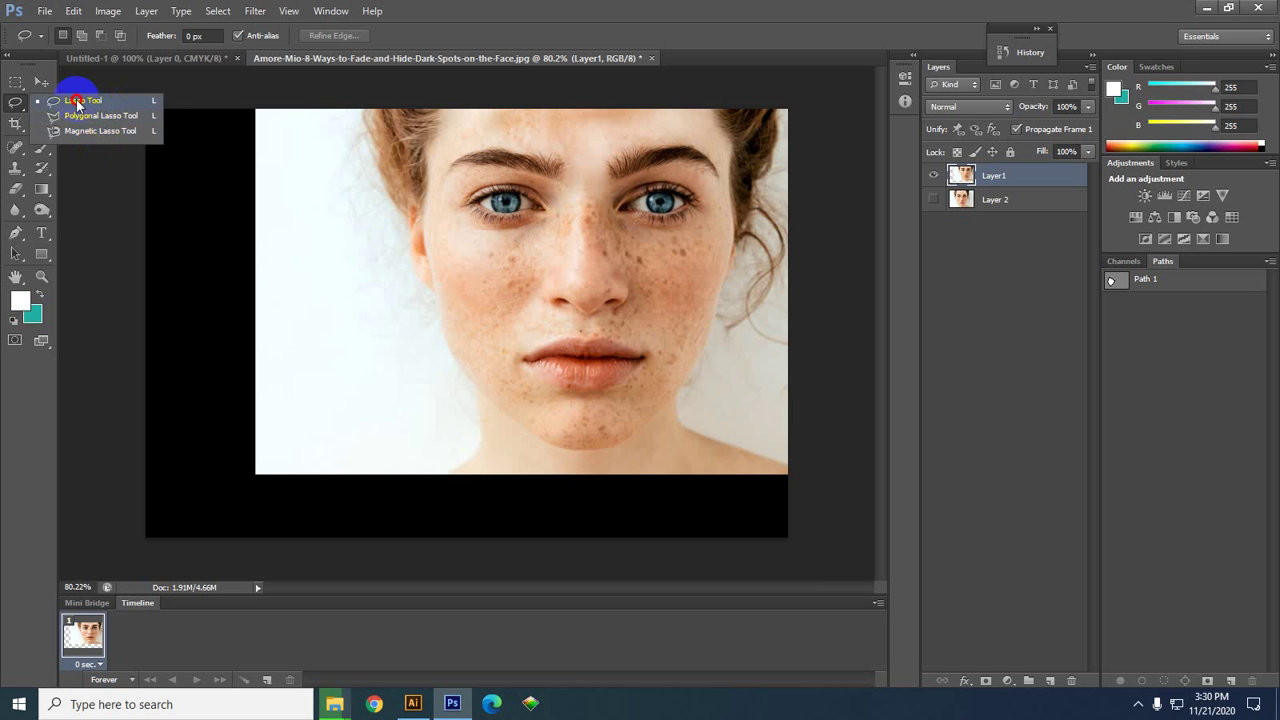
left_click(72, 100)
scroll(524, 183, "up", 5)
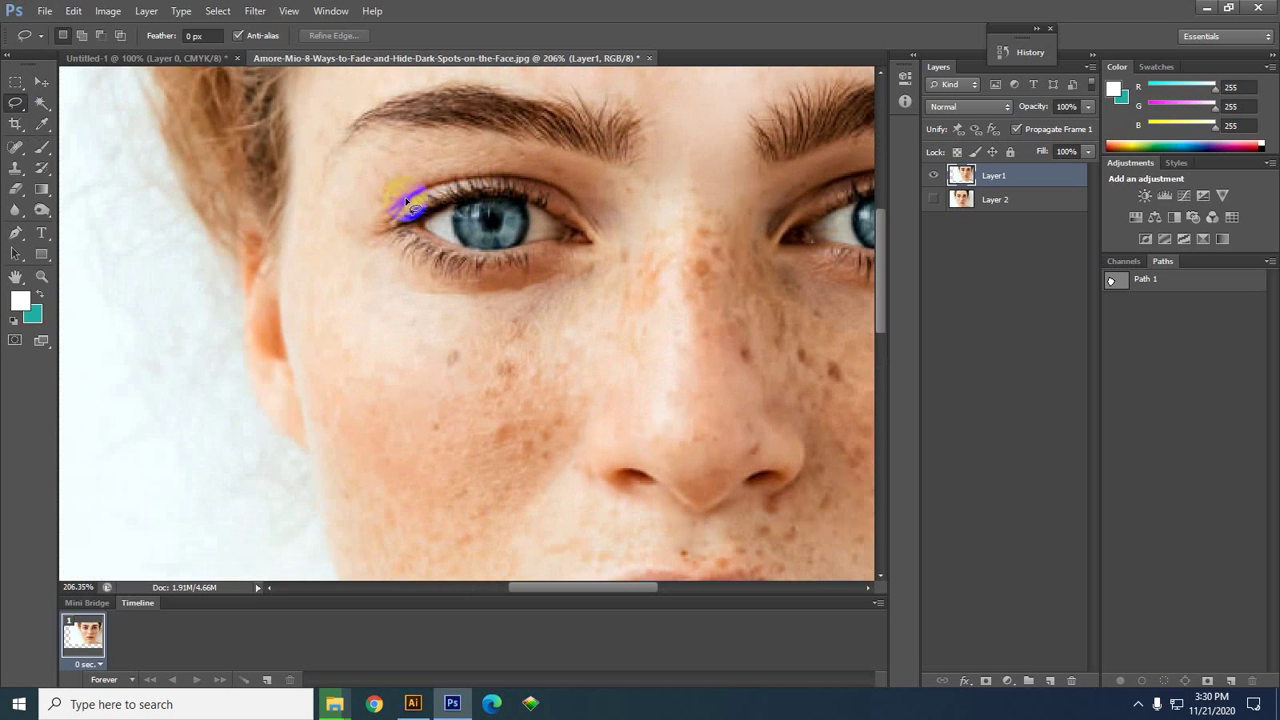
mouse_move(406, 203)
left_mouse_down()
mouse_move(530, 180)
mouse_move(601, 232)
mouse_move(588, 251)
mouse_move(441, 259)
mouse_move(400, 226)
left_mouse_up()
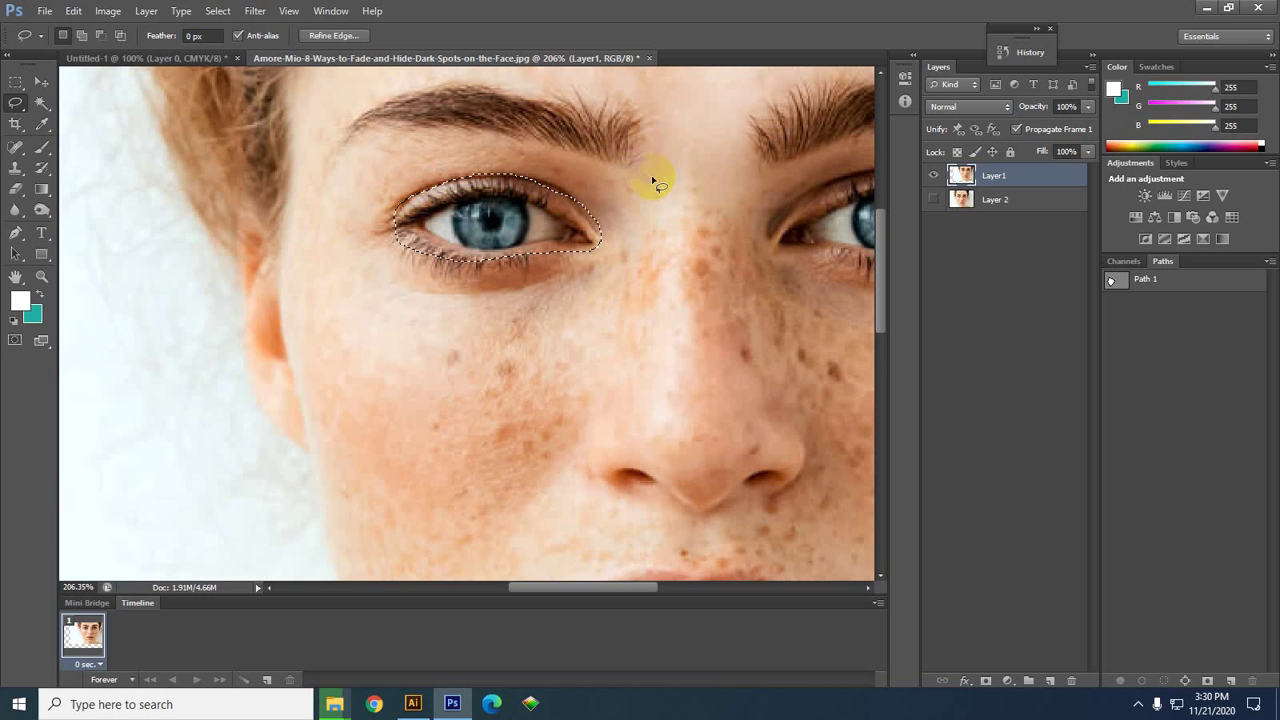
- Draw a straight-sided Polygonal Lasso selection over the left-hand temple, ear and cheek in place of the eye selection, and clear it
left_click(15, 102)
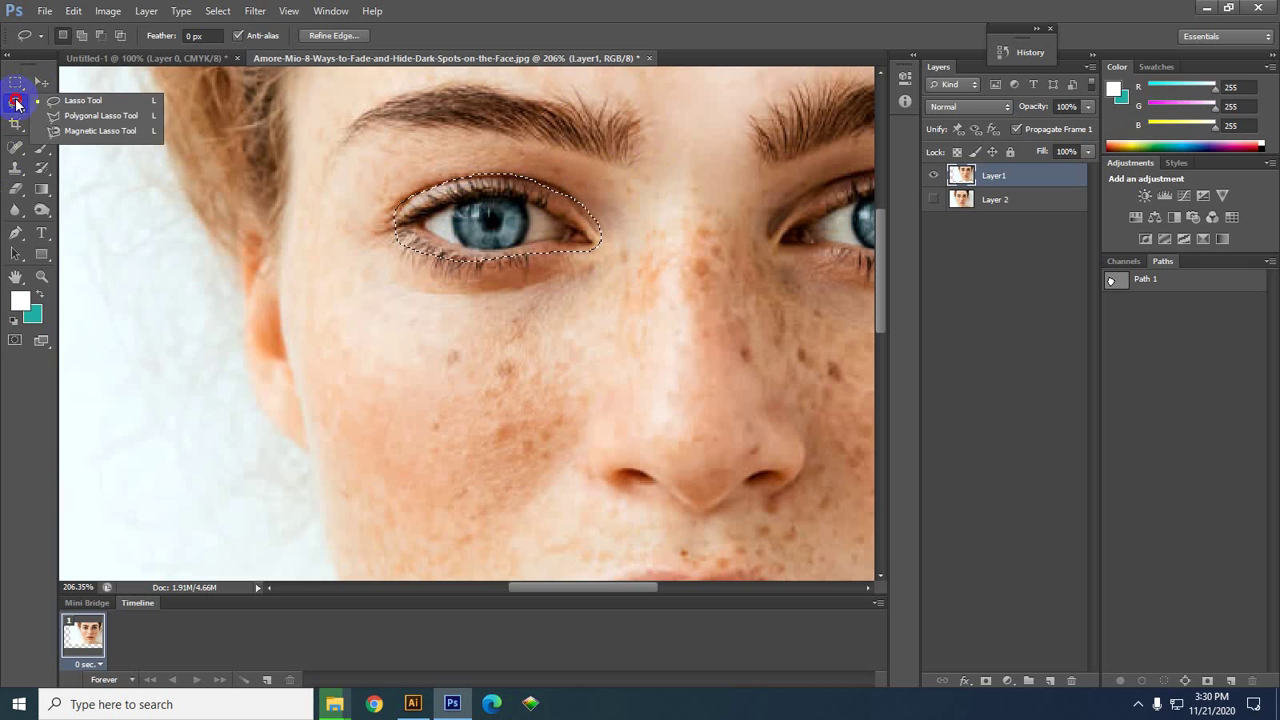
left_click(100, 116)
left_click(319, 195)
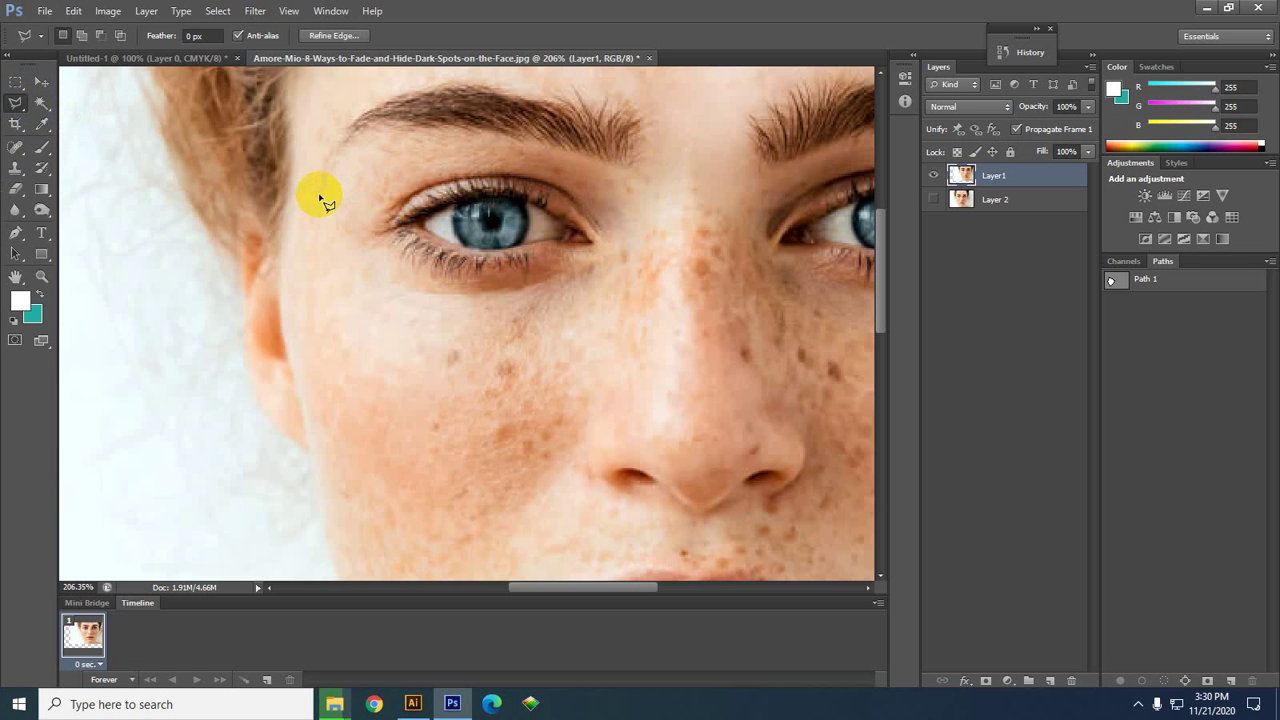
left_click(319, 450)
left_click(517, 400)
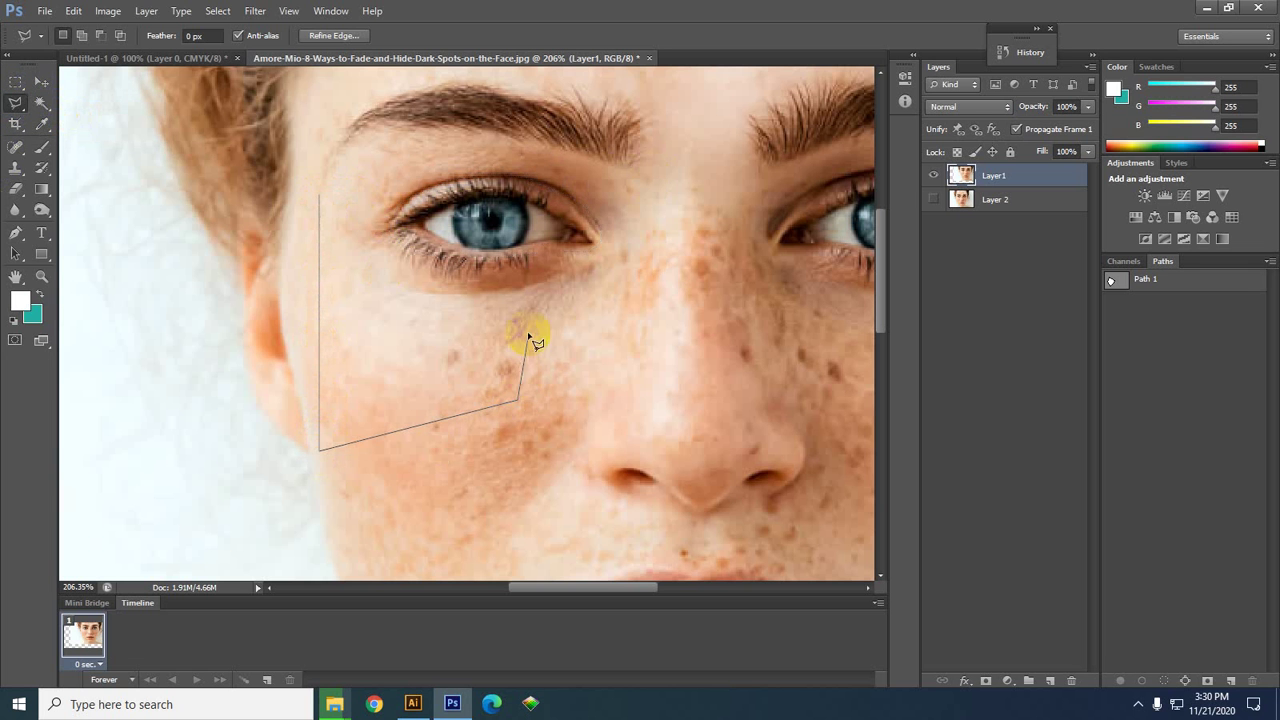
left_click(638, 327)
left_click(469, 495)
left_click(222, 368)
left_click(283, 203)
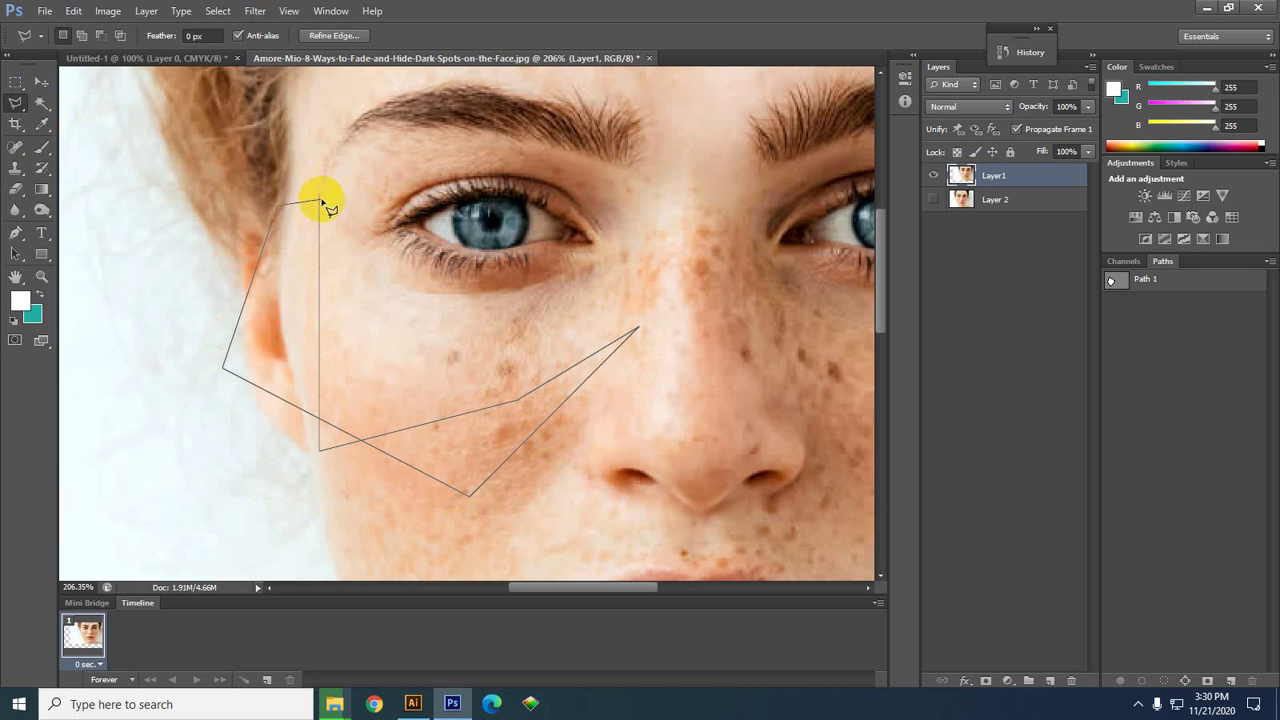
left_click(320, 196)
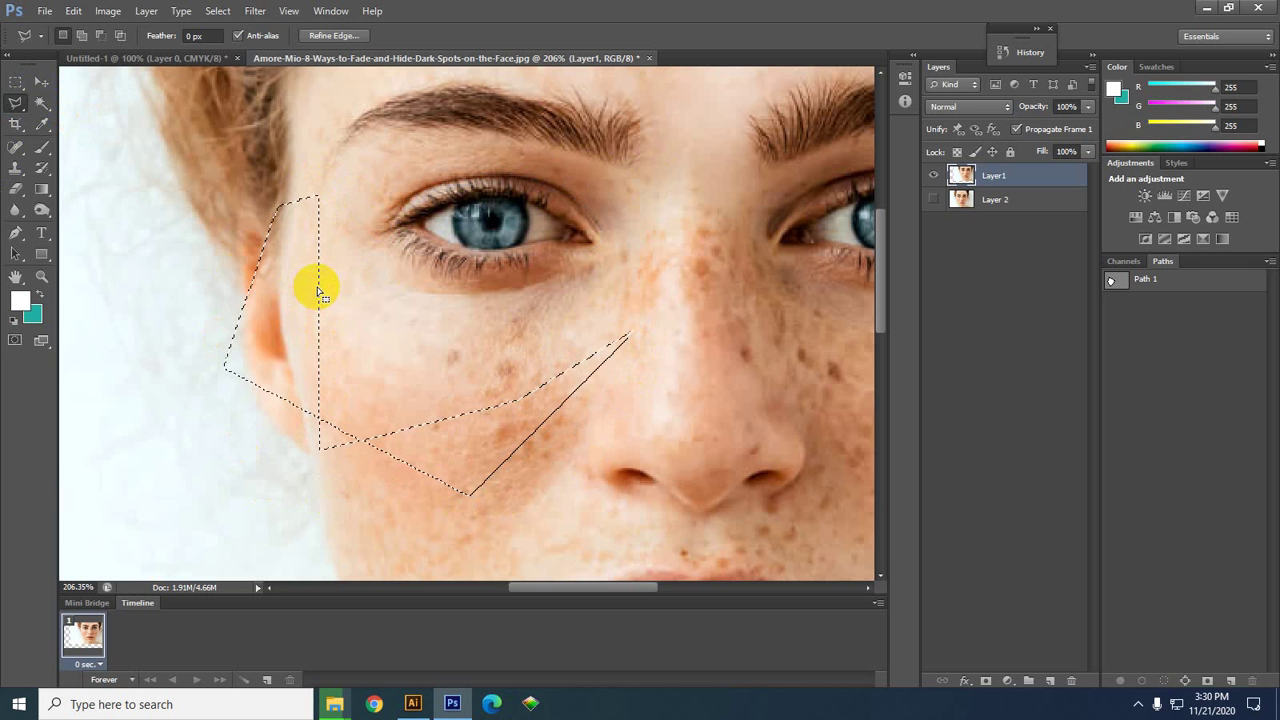
key("ctrl+d")
- Switch to the Magnetic Lasso Tool and inspect the edges of the face, ear and neck
right_click(22, 104)
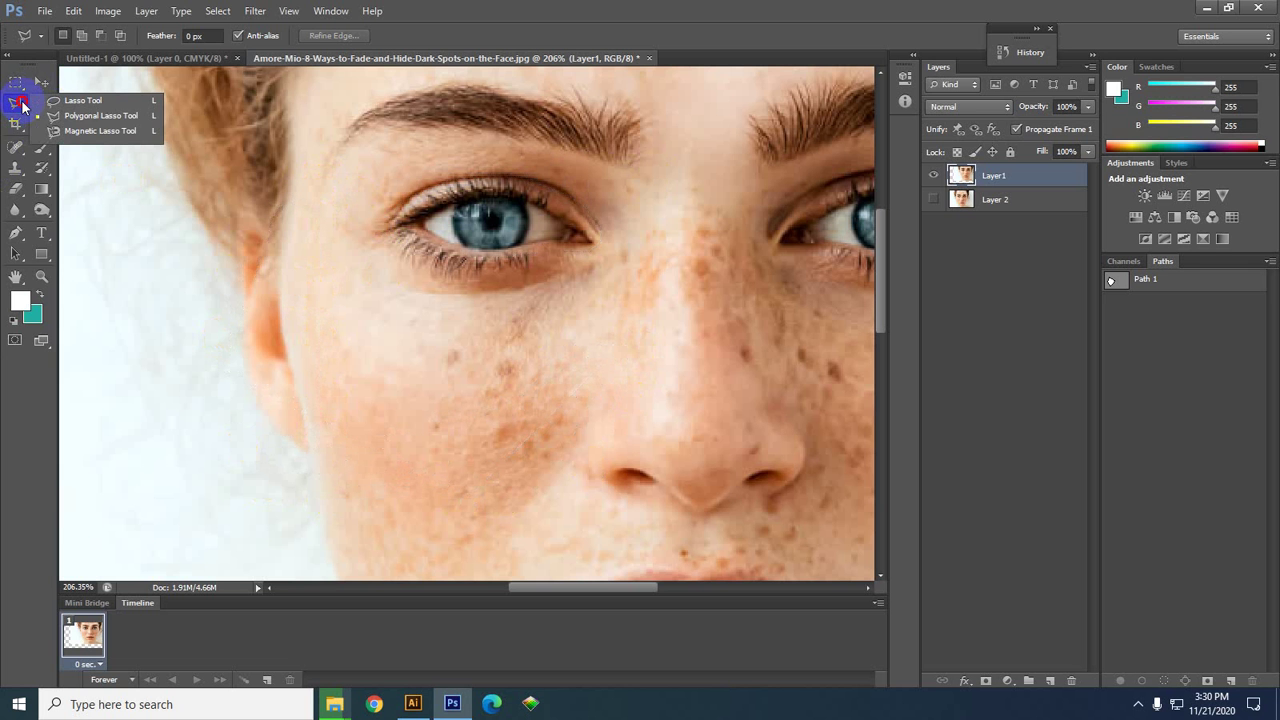
left_click(100, 131)
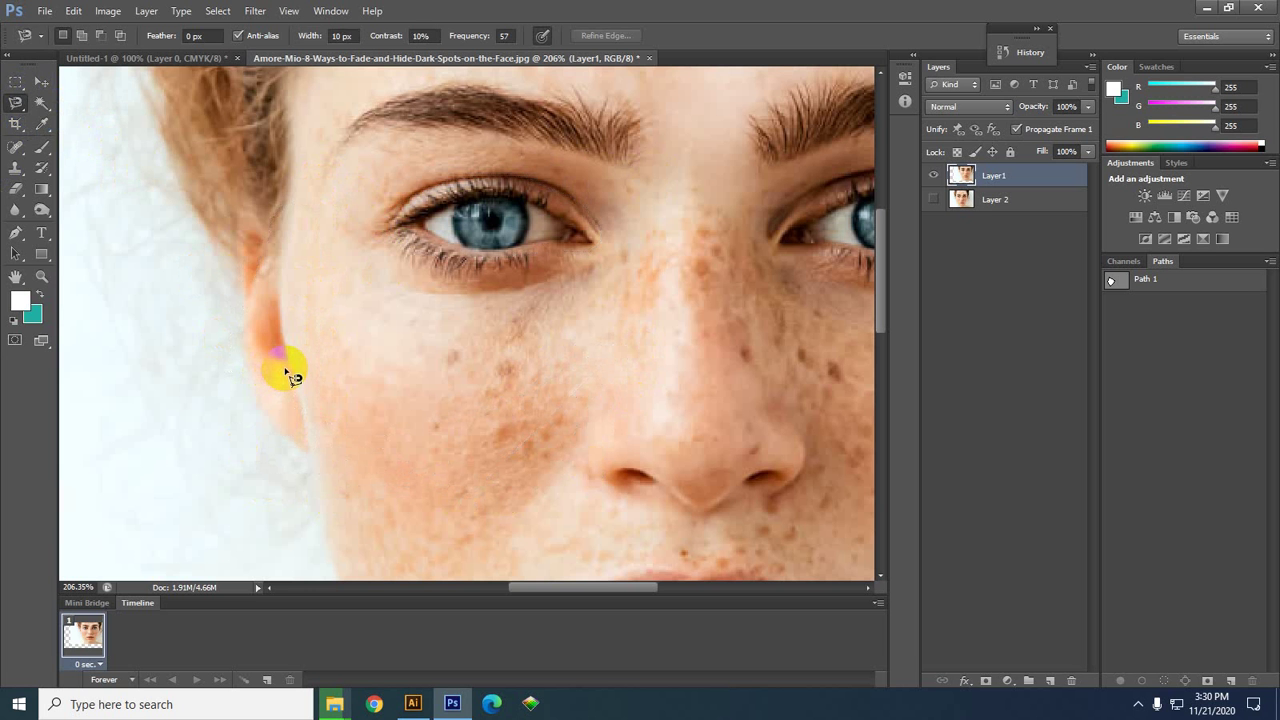
scroll(238, 266, "down", 4)
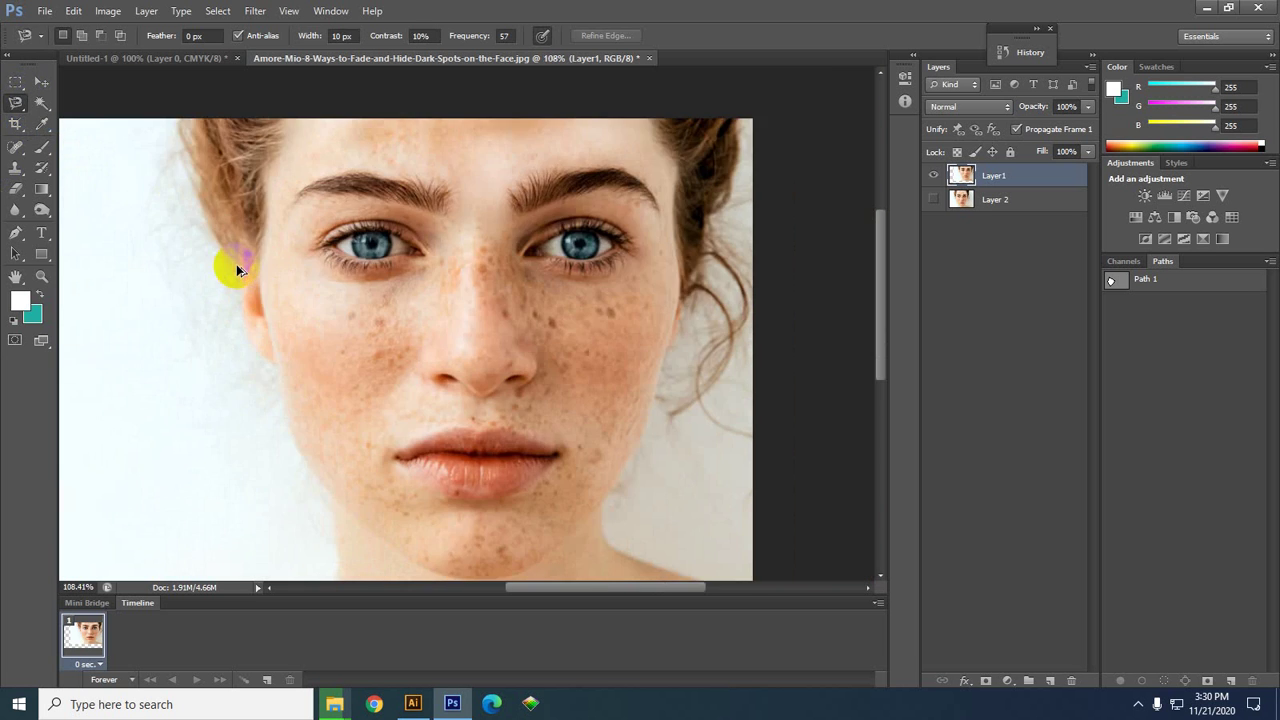
scroll(540, 508, "up", 1)
scroll(409, 500, "up", 3)
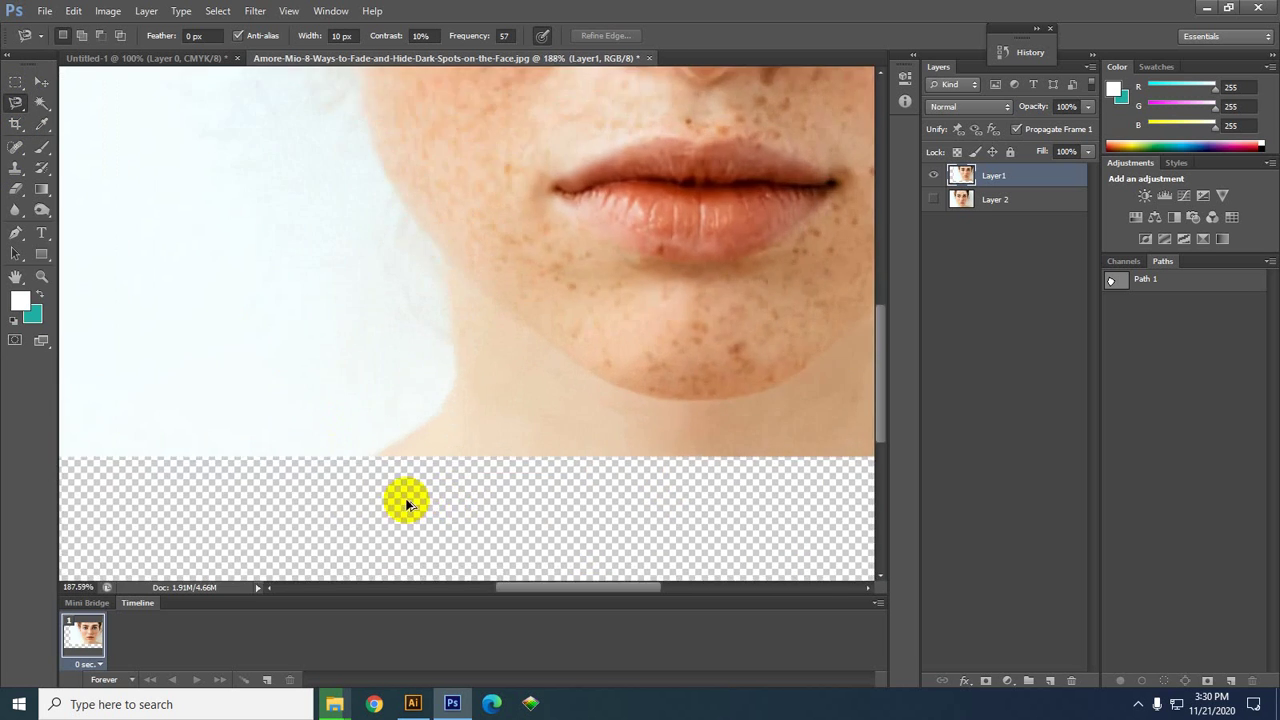
scroll(393, 491, "down", 2)
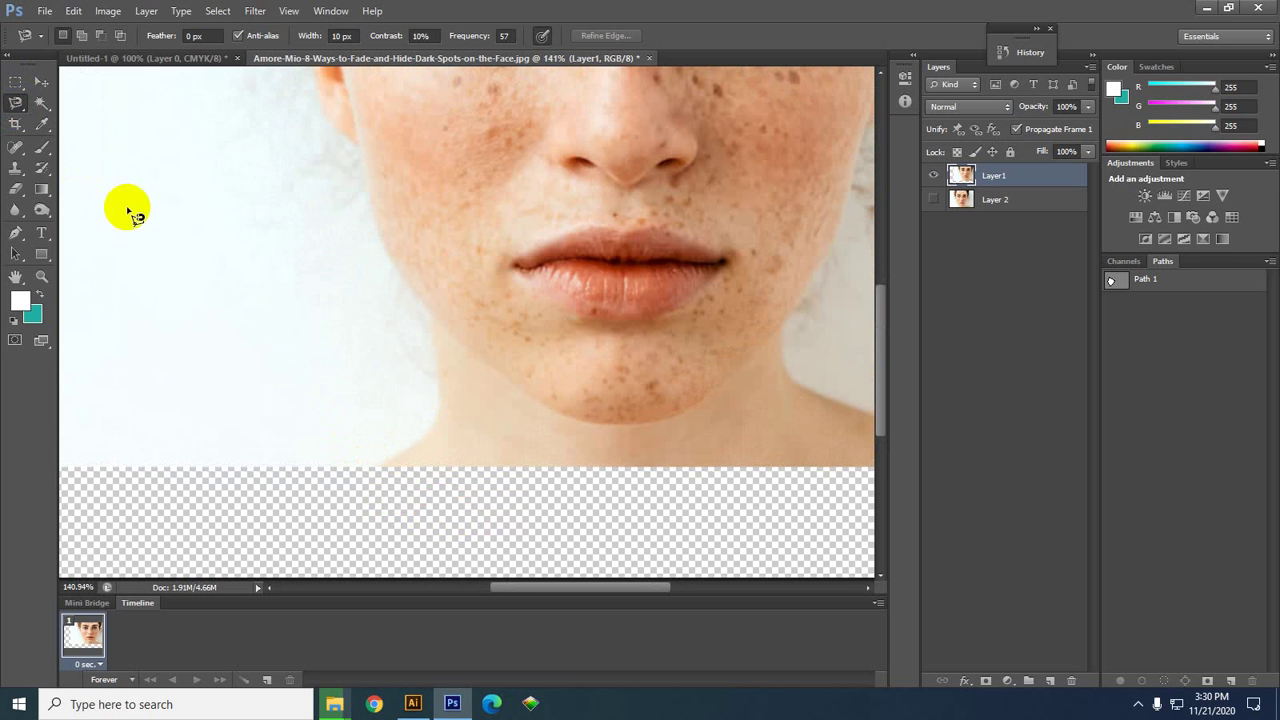
- Select the pale background beside the left-hand side of the face using the Quick Selection Tool with a size 30 brush
left_click_drag(16, 102, 145, 108)
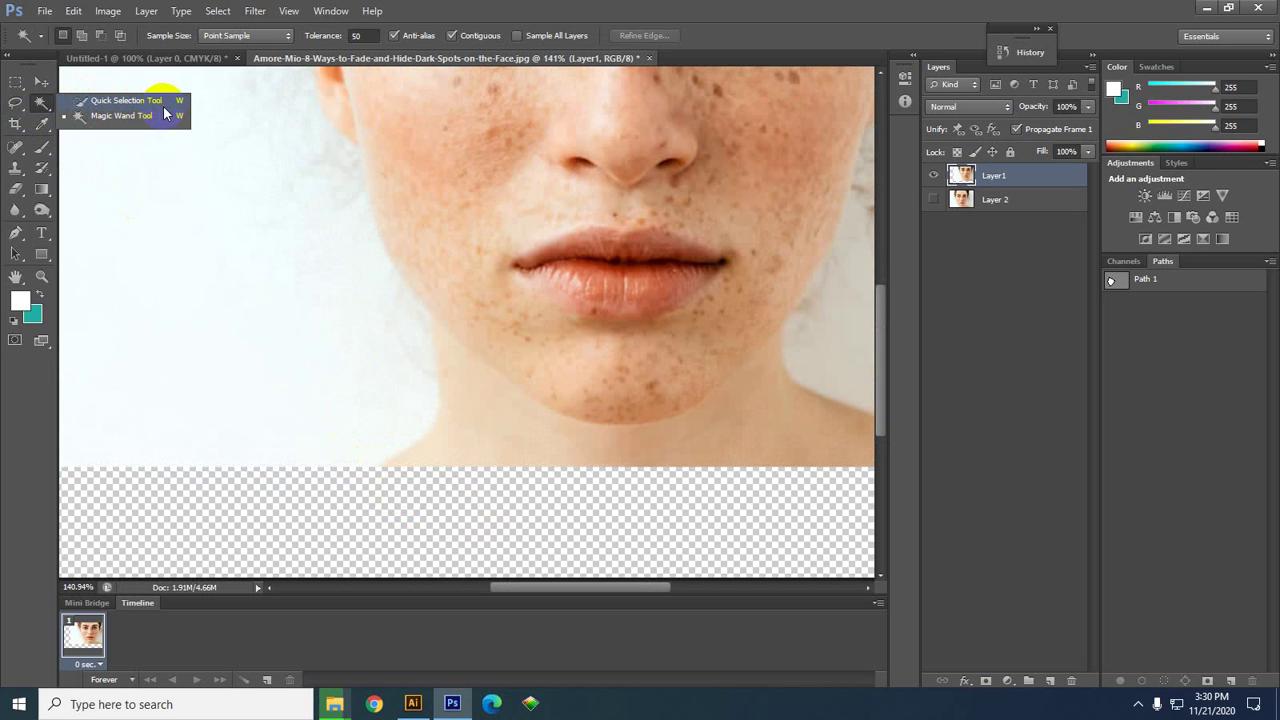
left_click(101, 103)
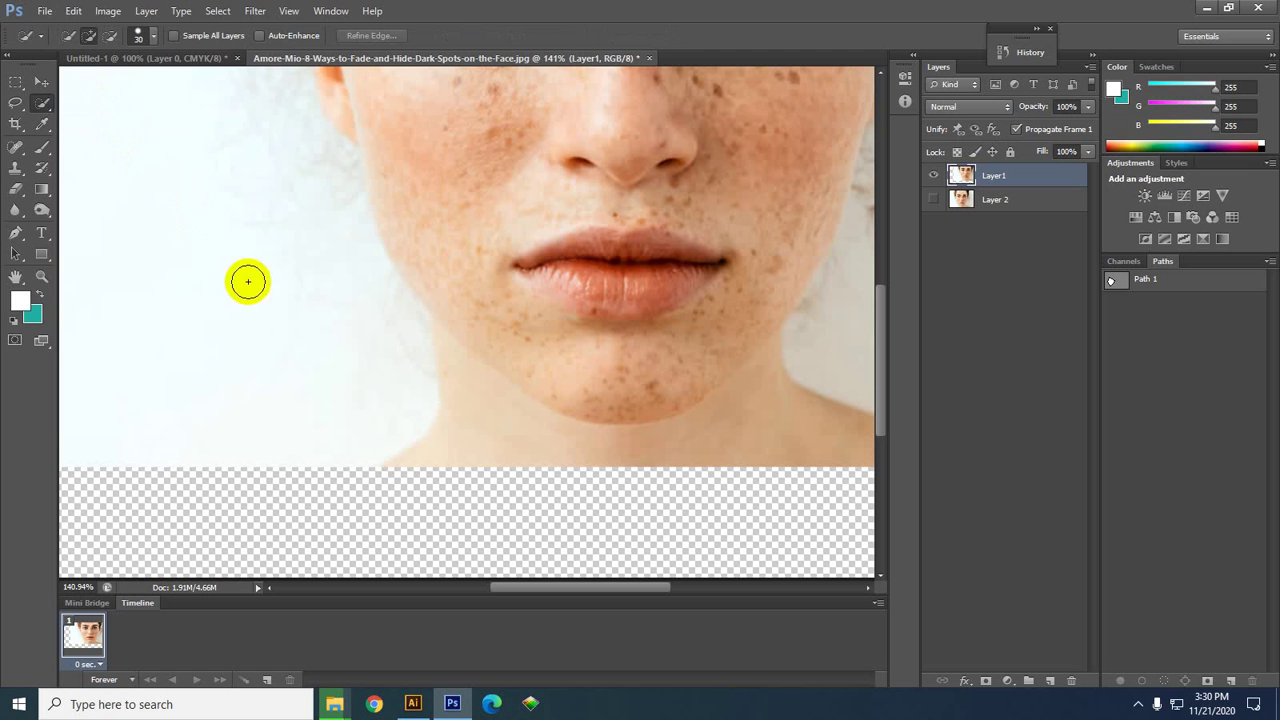
left_click_drag(223, 191, 263, 349)
mouse_move(304, 217)
left_mouse_down()
mouse_move(273, 291)
mouse_move(444, 212)
mouse_move(421, 314)
mouse_move(385, 317)
left_mouse_up()
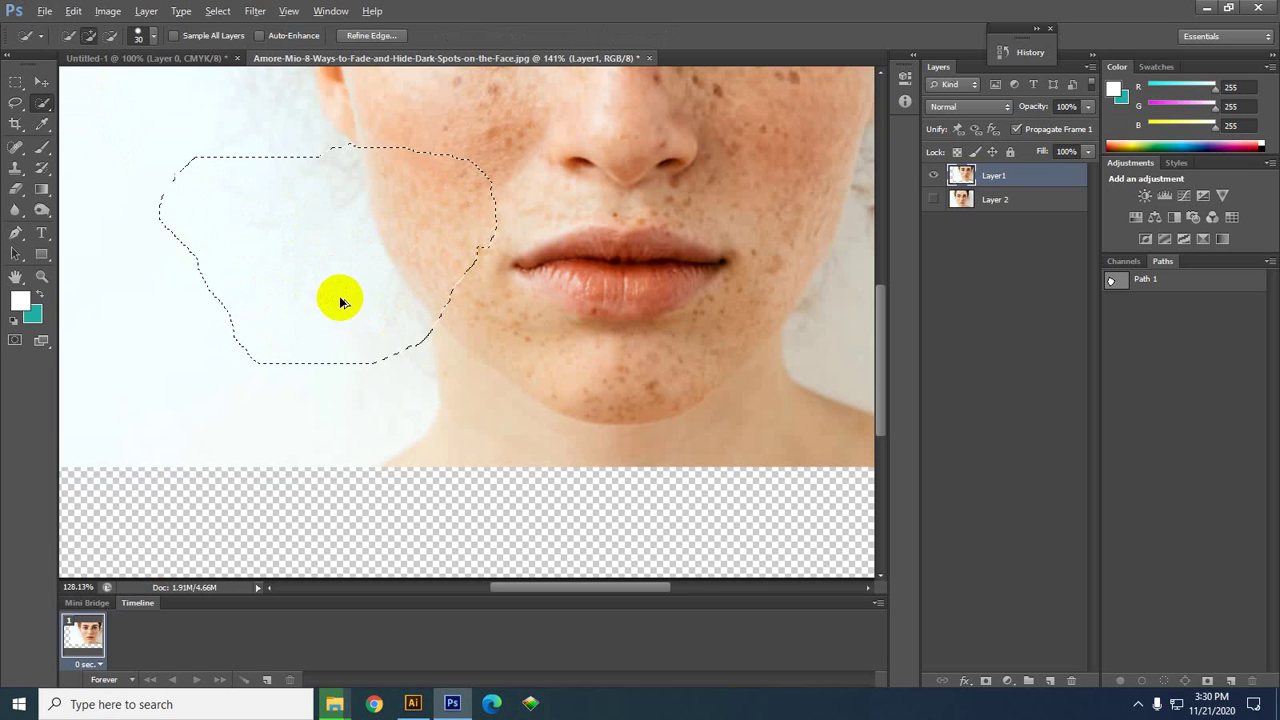
scroll(343, 300, "down", 2)
mouse_move(351, 254)
left_mouse_down()
mouse_move(354, 309)
mouse_move(495, 235)
mouse_move(374, 254)
left_mouse_up()
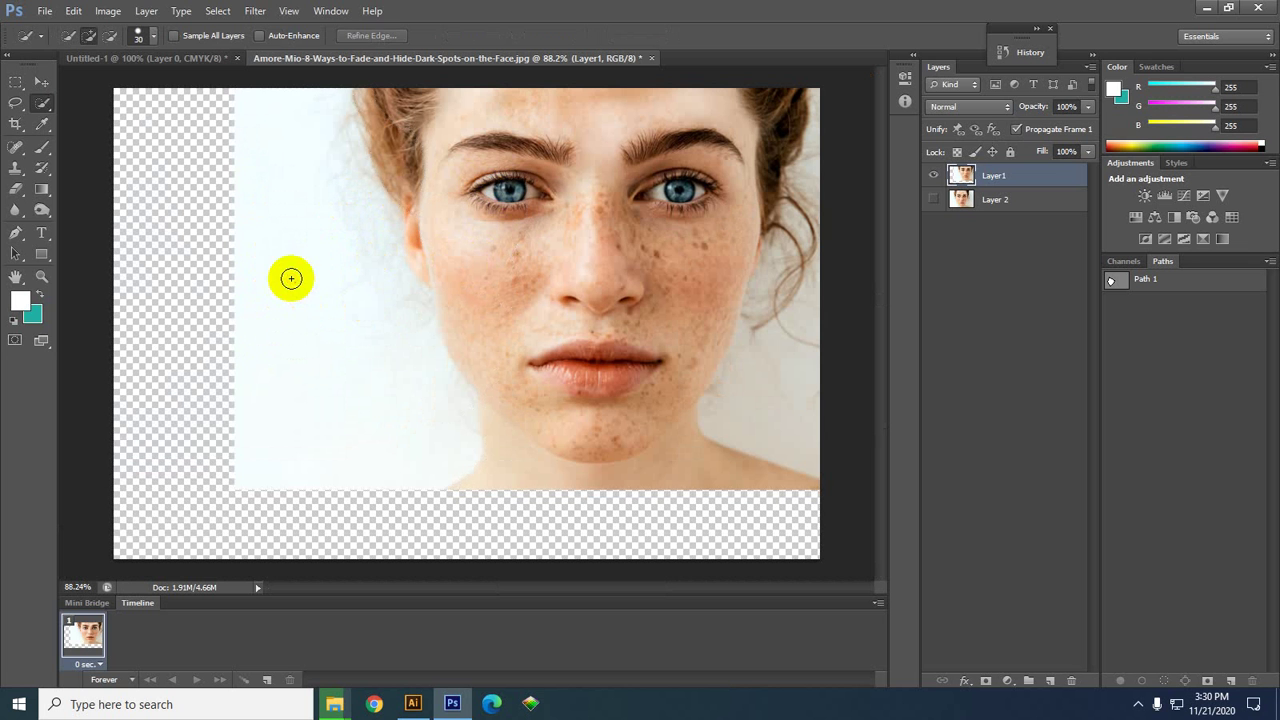
left_click_drag(291, 277, 330, 377)
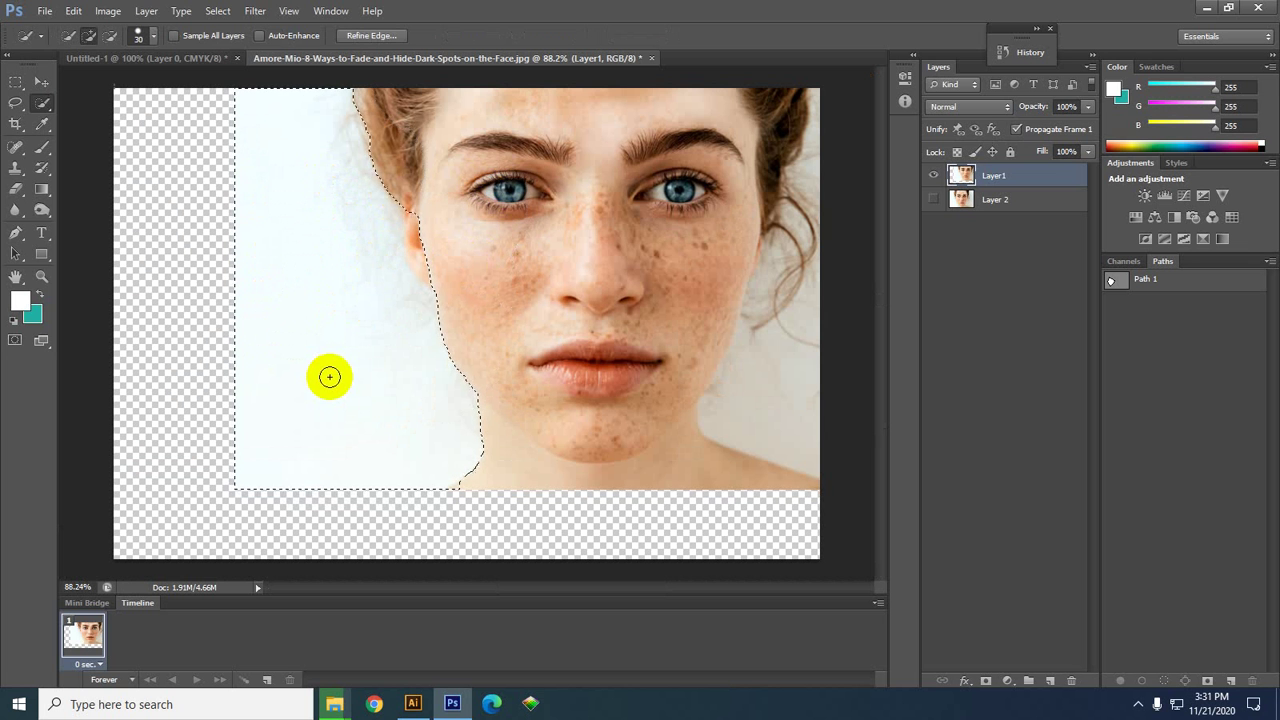
- Delete the selected background area from Layer1 and clear the selection
key("Delete")
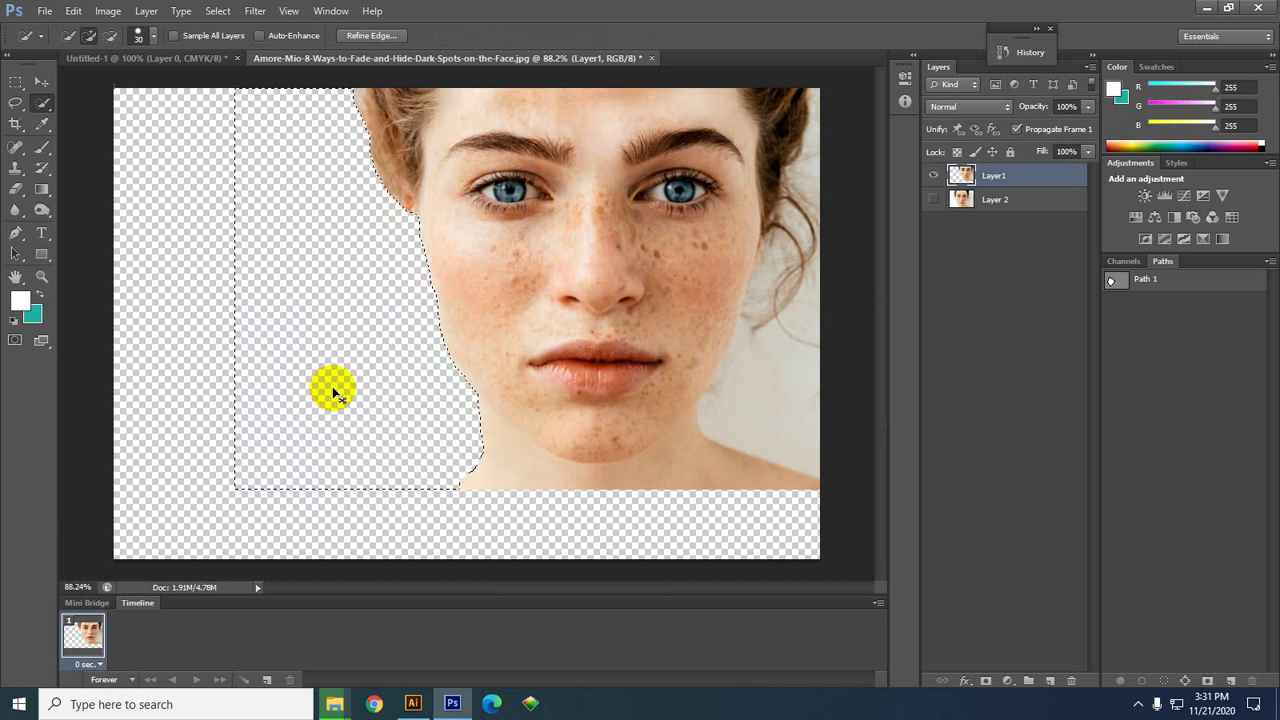
key("ctrl+d")
scroll(333, 392, "down", 1)
scroll(519, 238, "up", 1)
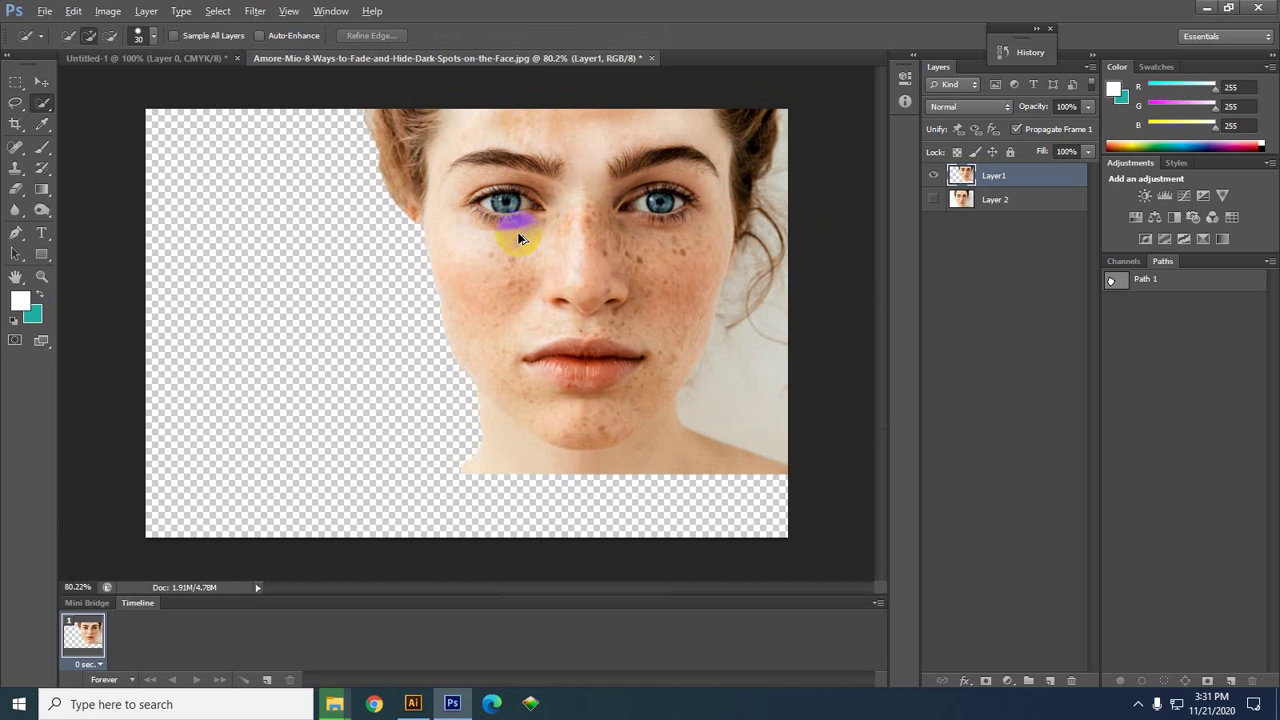
- Select the pale background beside the right-hand side of the face using the Magic Wand Tool with a tolerance of 50
left_click(44, 106)
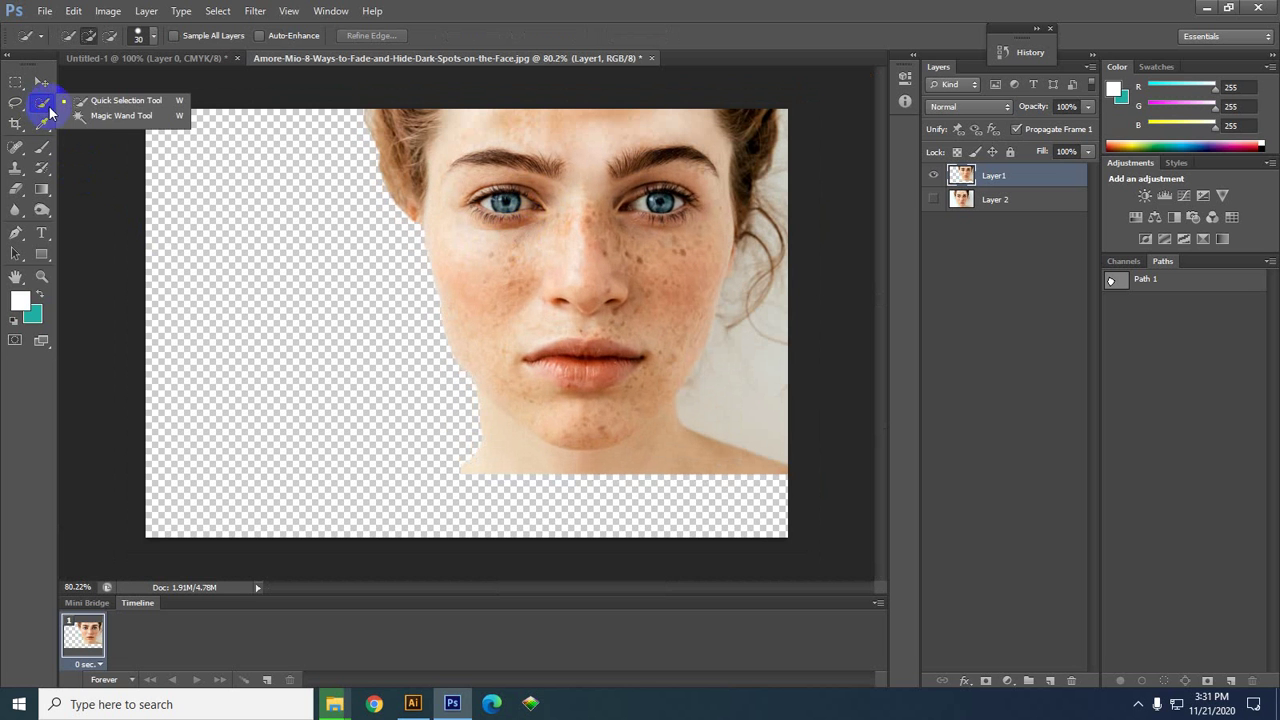
left_click_drag(49, 108, 103, 125)
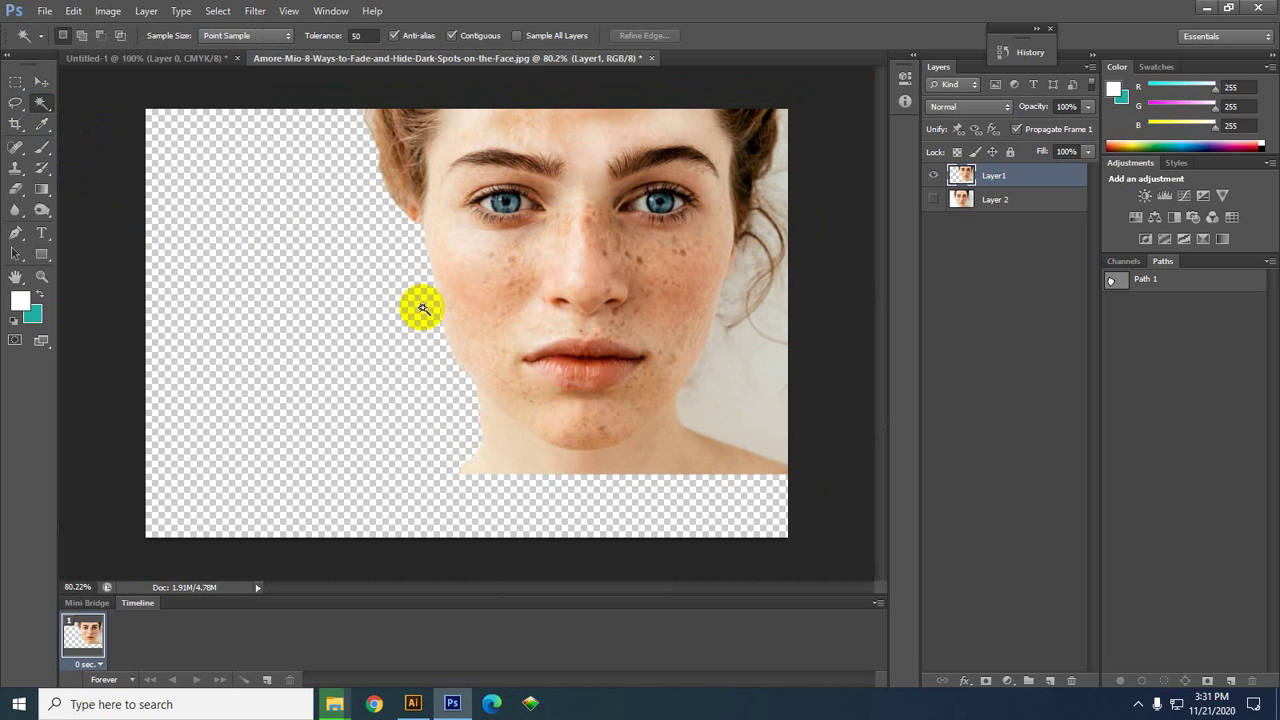
left_click(746, 424)
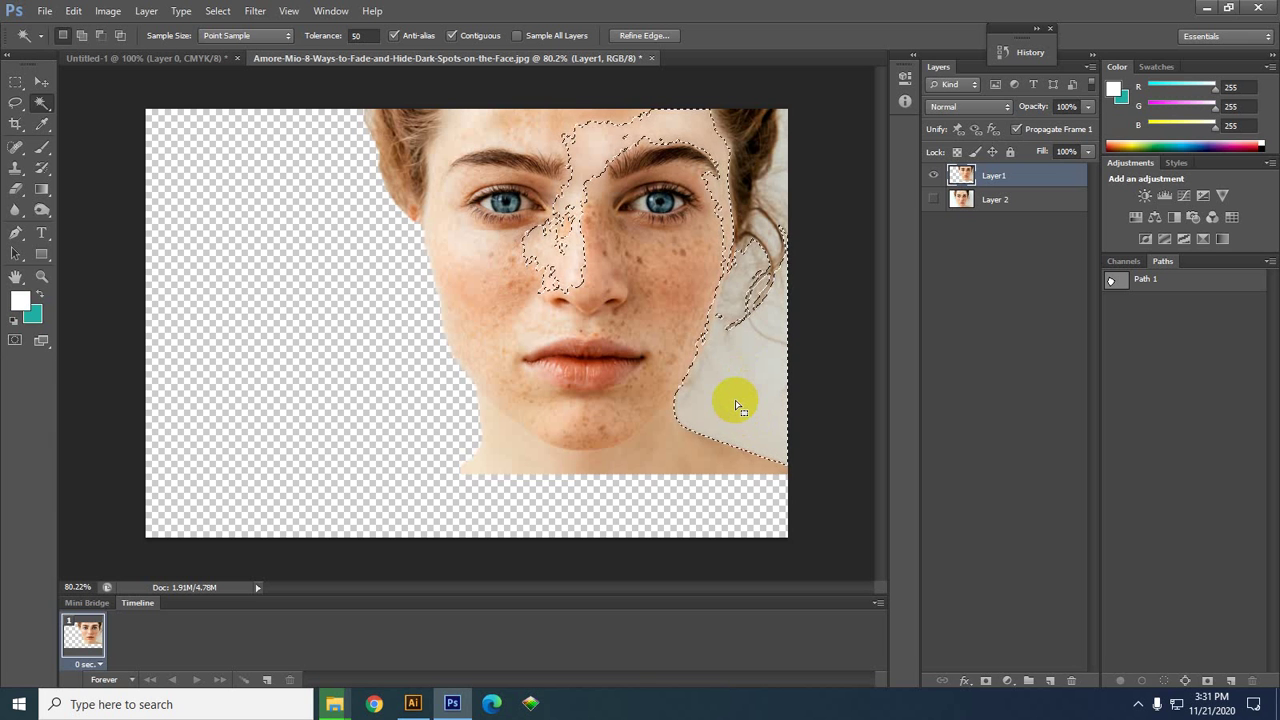
left_click(357, 36)
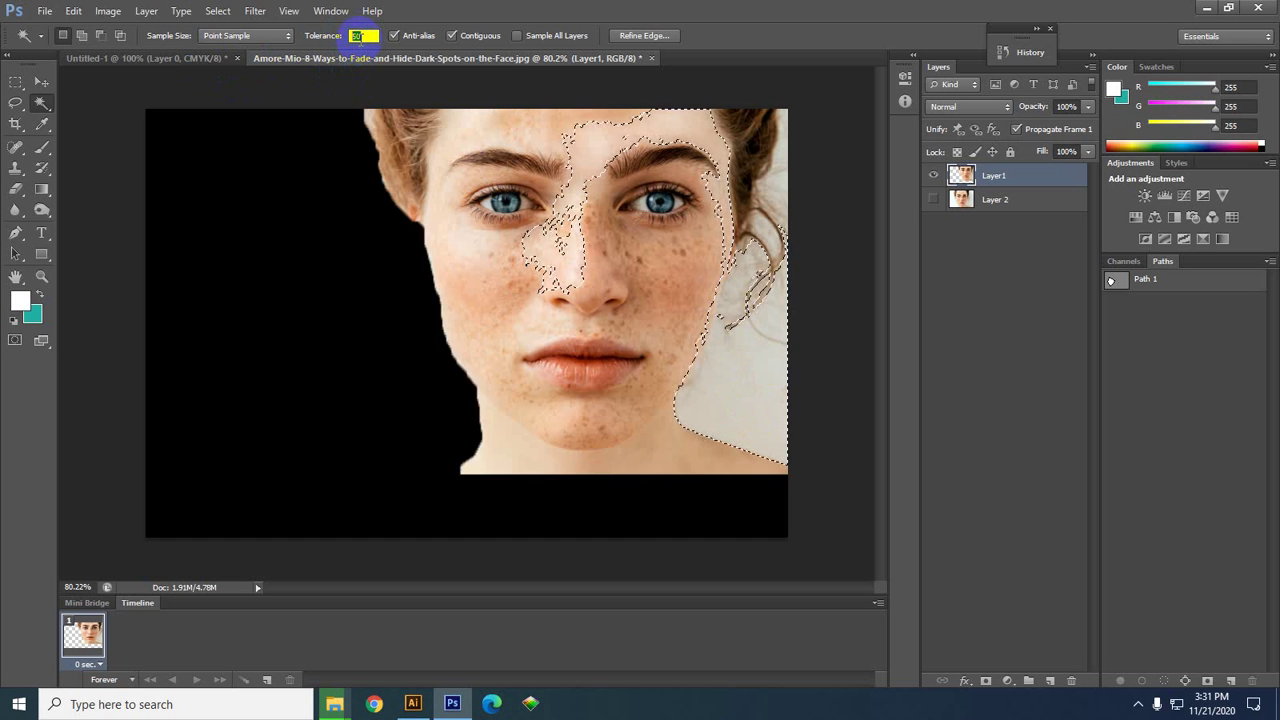
left_click(611, 257)
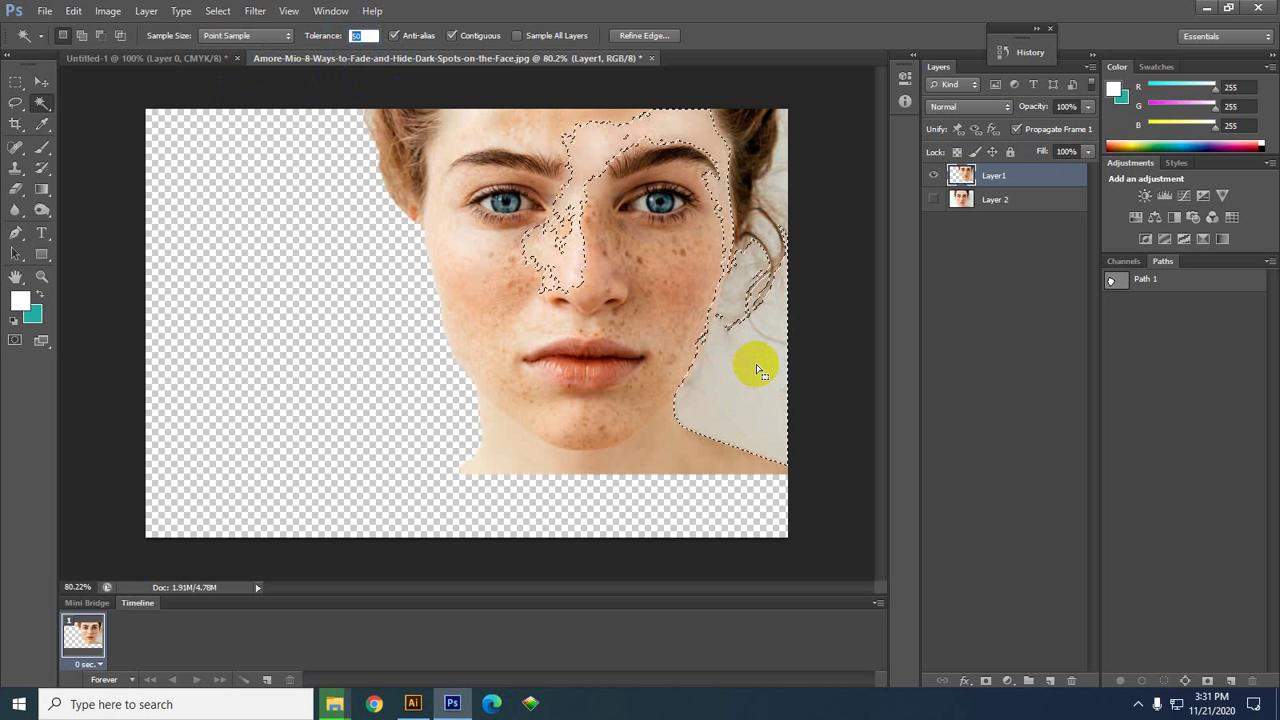
left_click(40, 105)
left_click(786, 358)
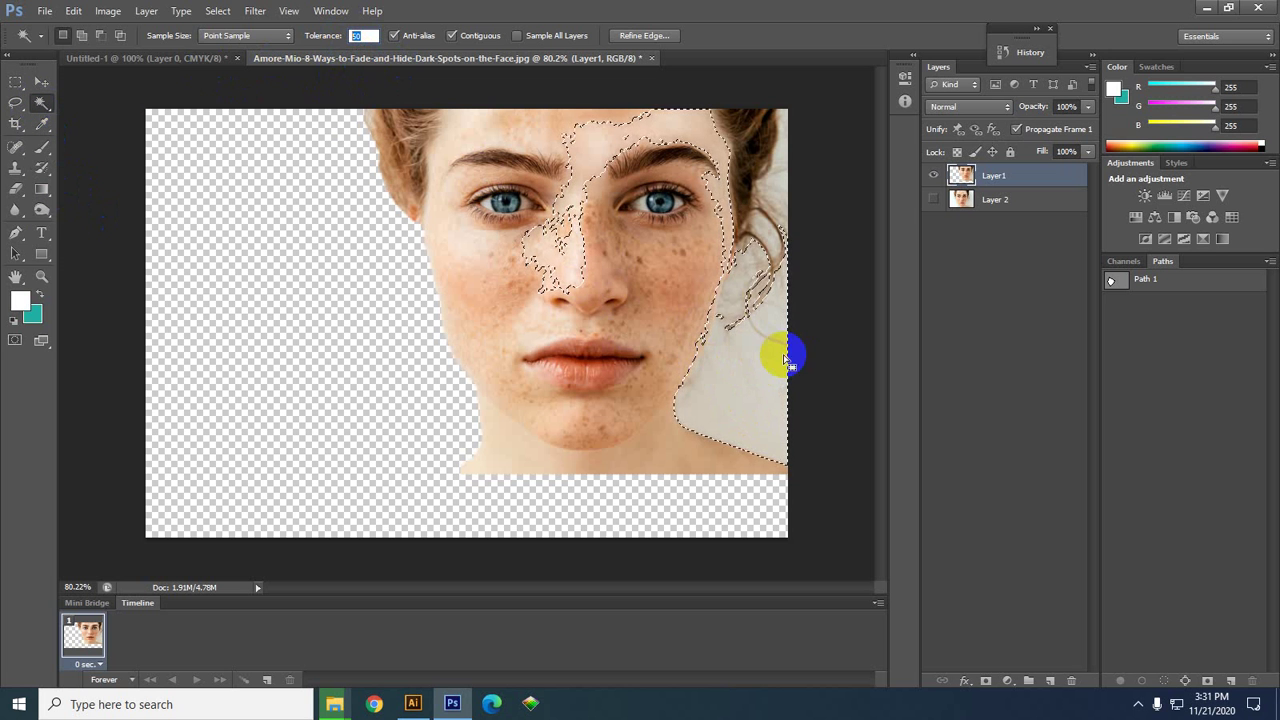
left_click(360, 35)
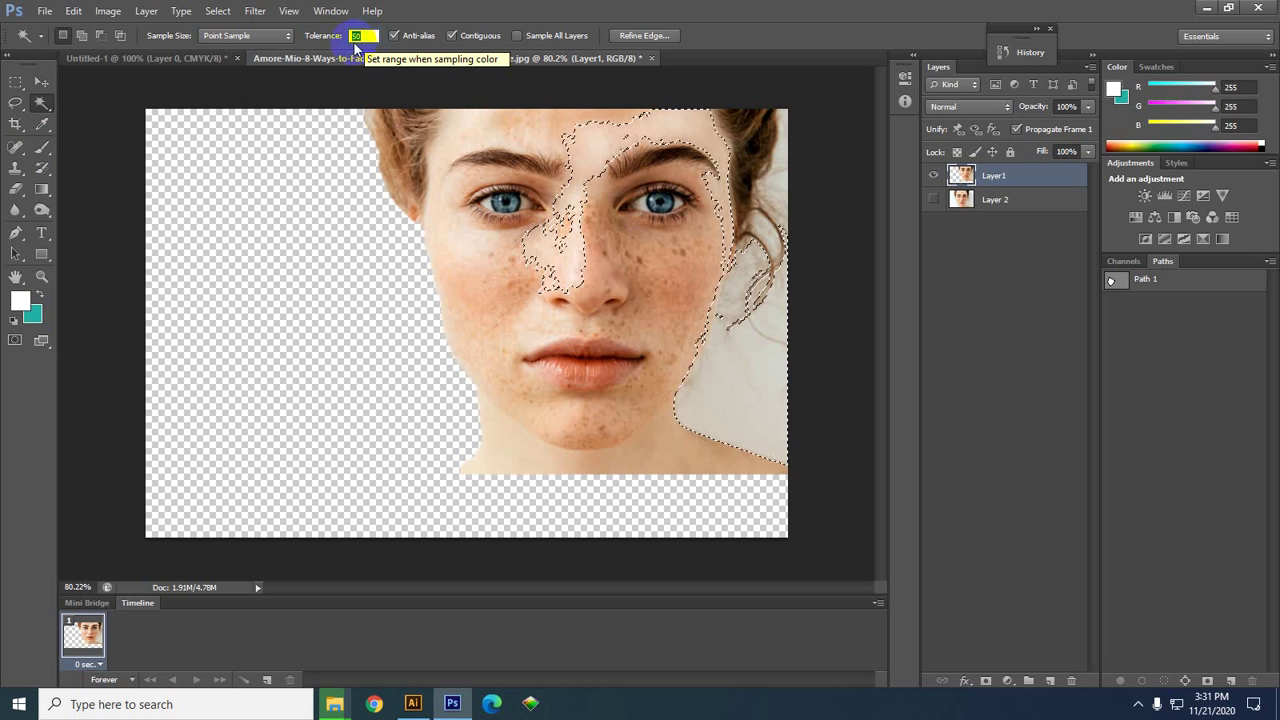
- Crop the portrait to a tight upright frame around the face, from the hairline down to just below the chin
left_click(41, 82)
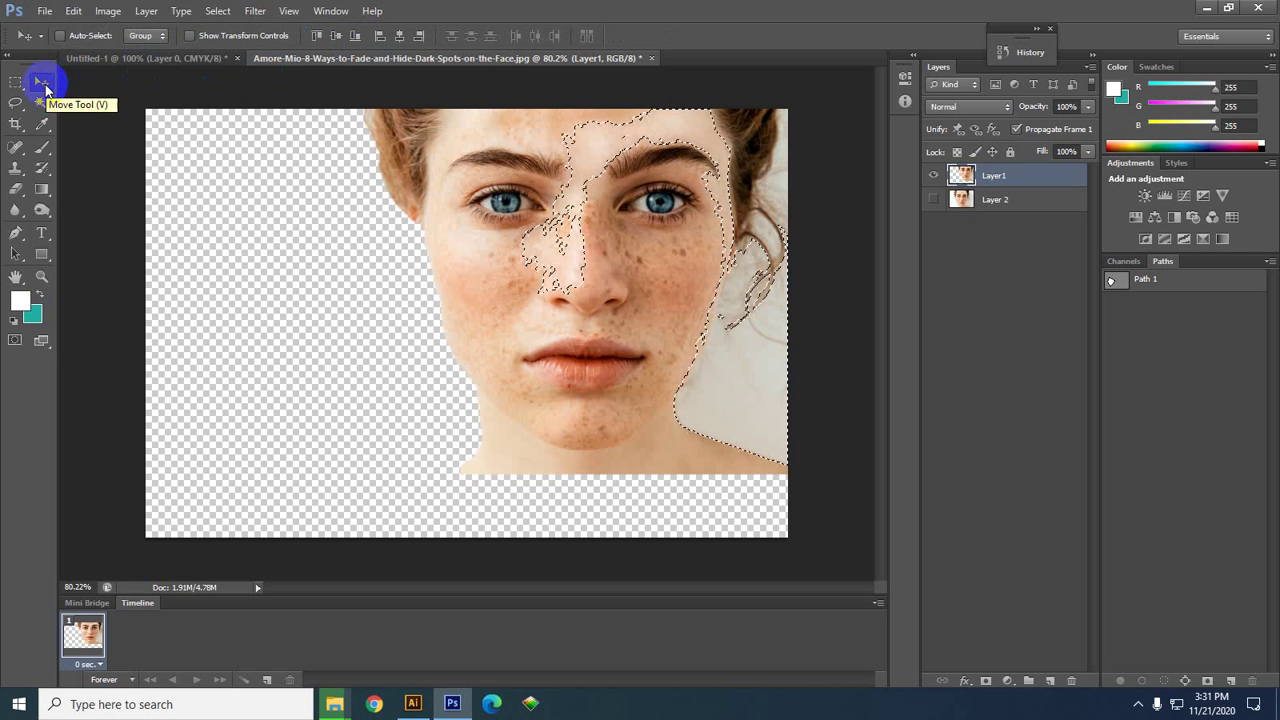
left_click(16, 127)
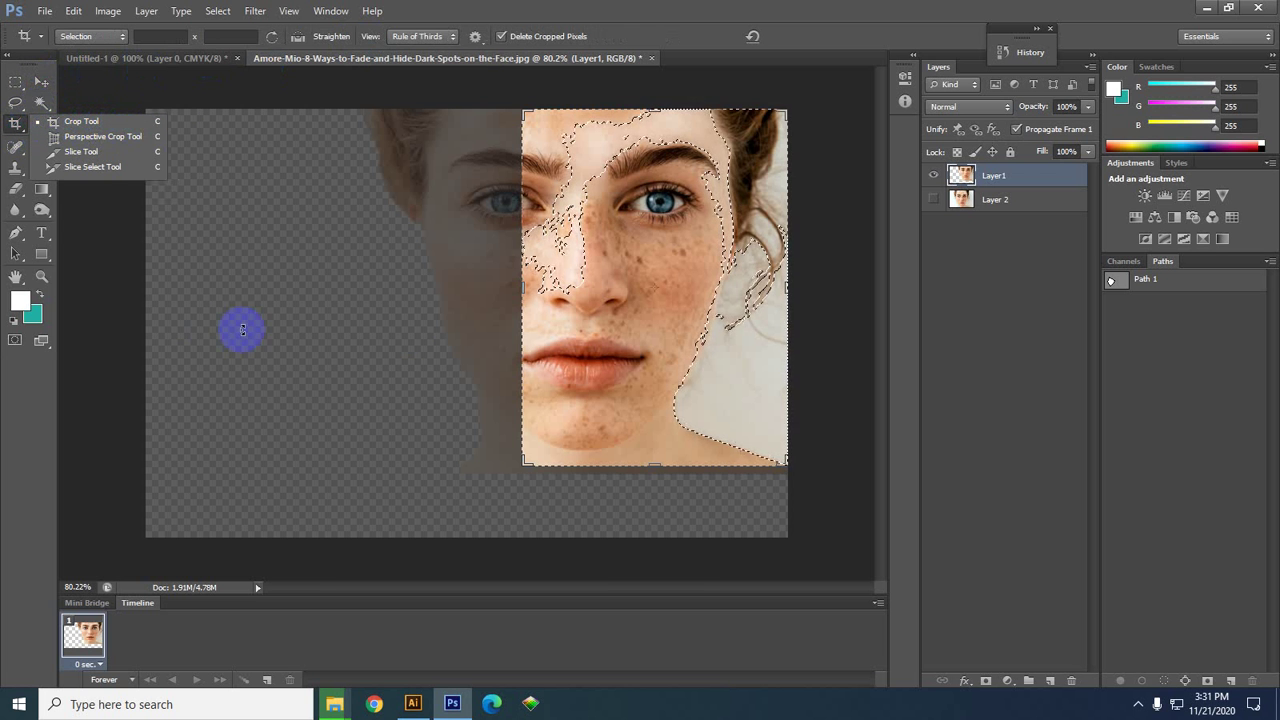
left_click(468, 309)
left_click(537, 303)
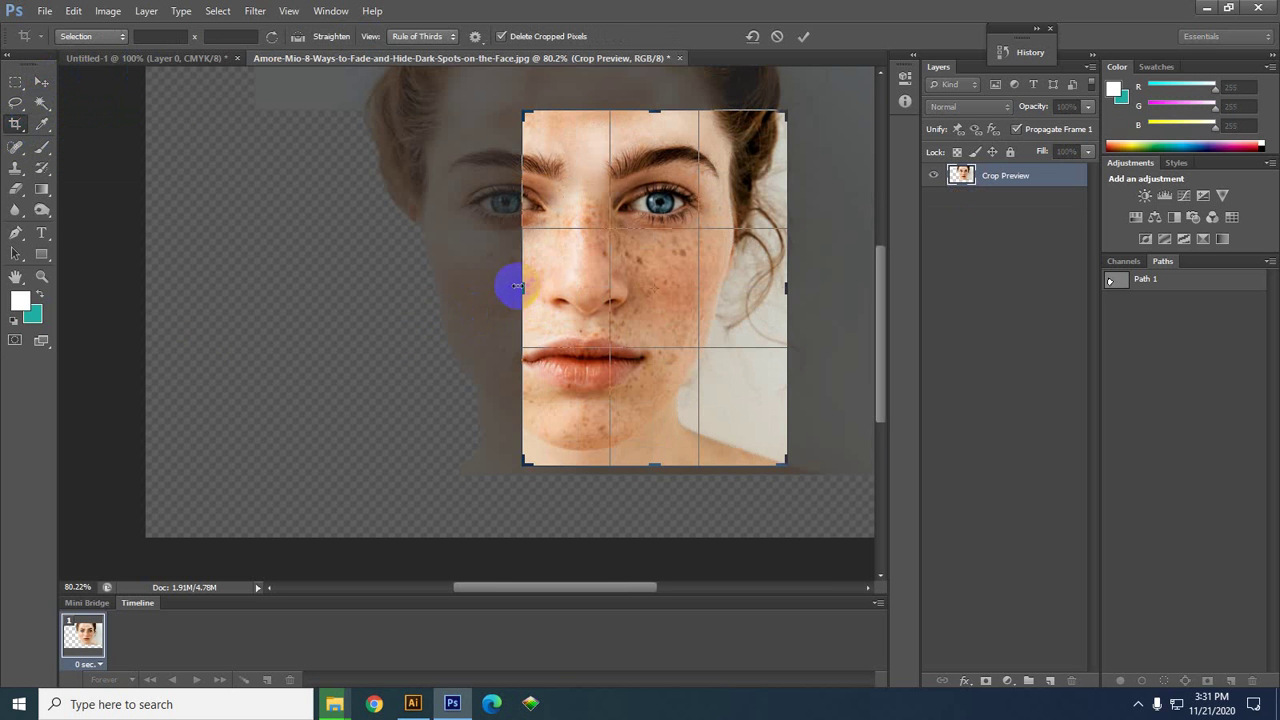
left_click_drag(517, 287, 417, 289)
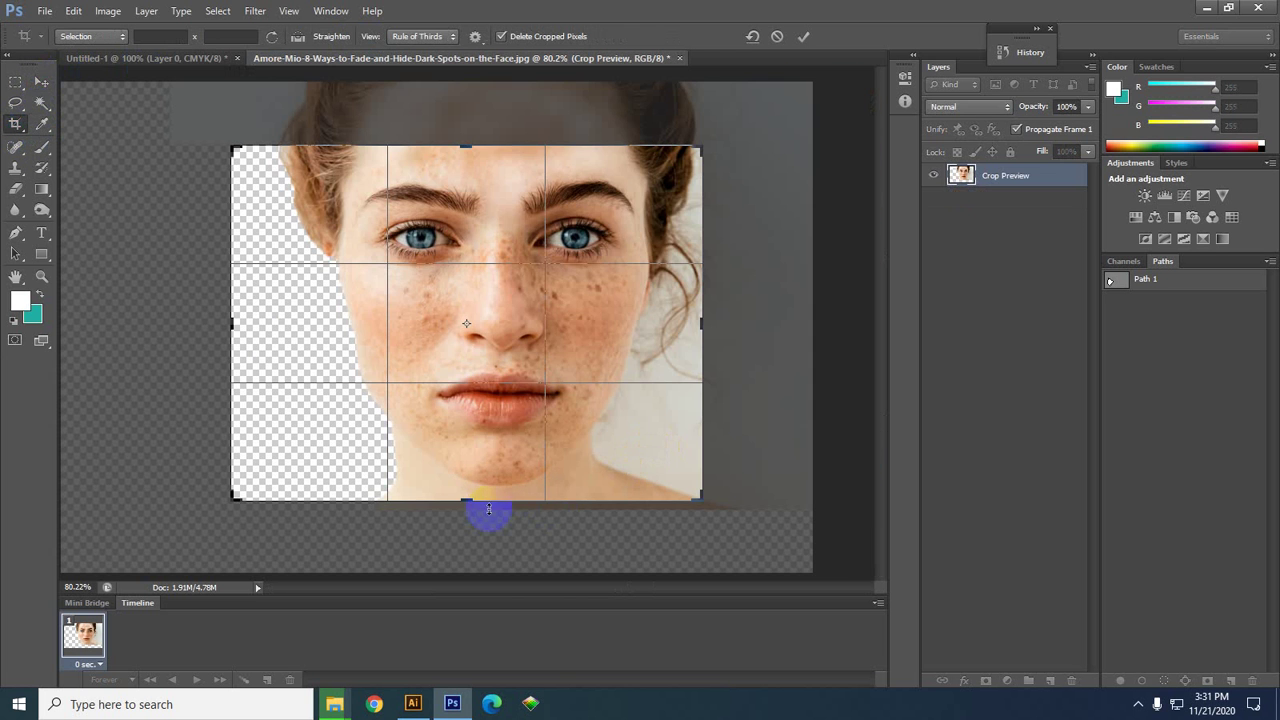
left_click_drag(461, 505, 463, 534)
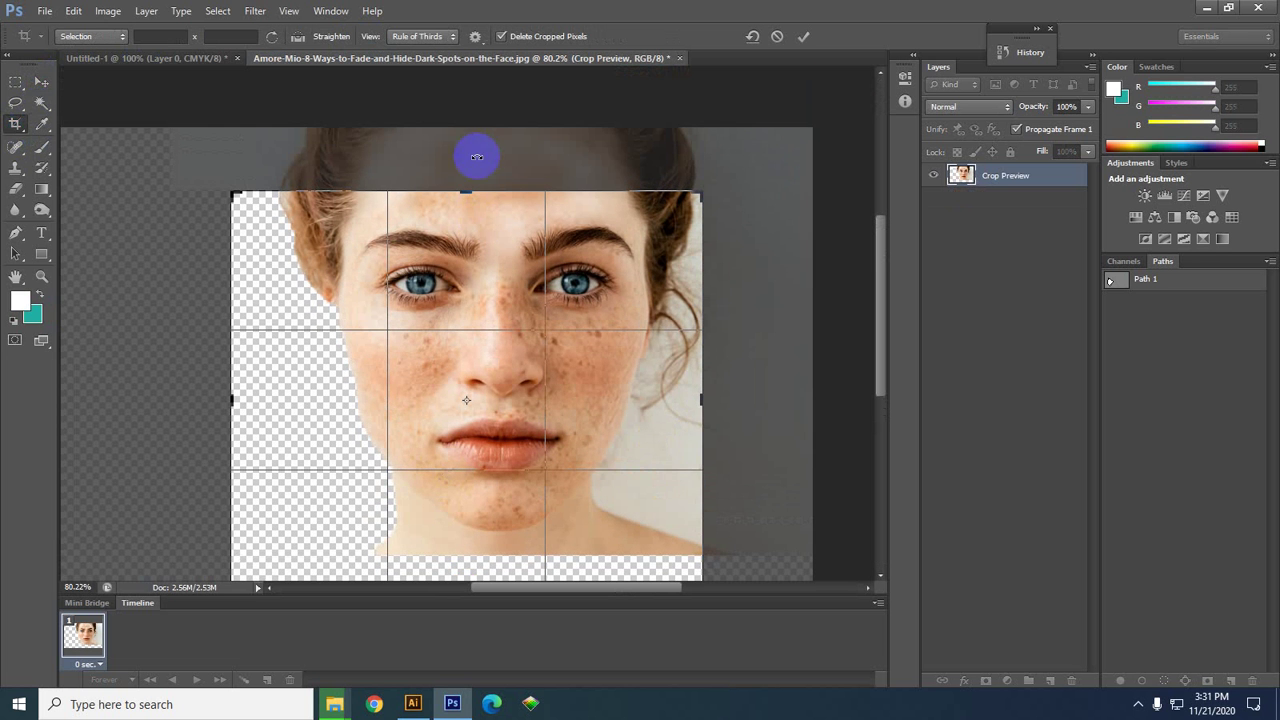
left_click_drag(466, 186, 469, 155)
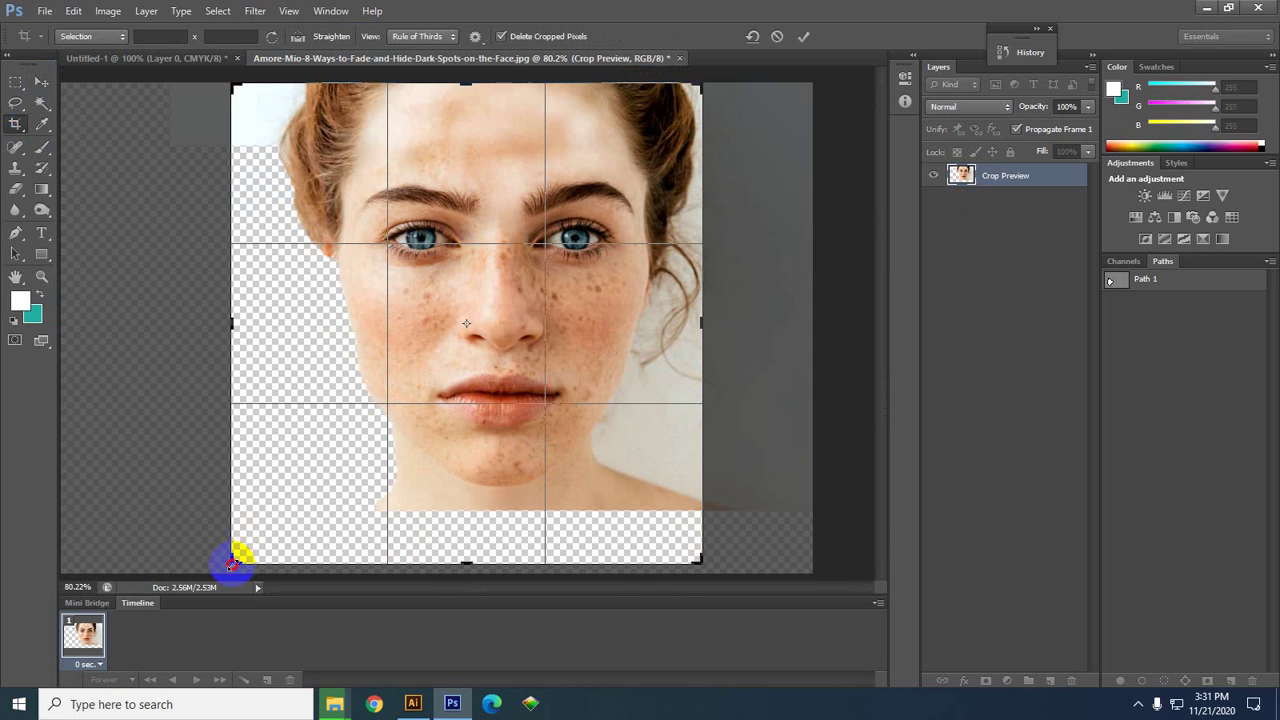
left_click_drag(232, 562, 286, 517)
mouse_move(645, 518)
left_mouse_down()
mouse_move(609, 520)
mouse_move(625, 521)
left_mouse_up()
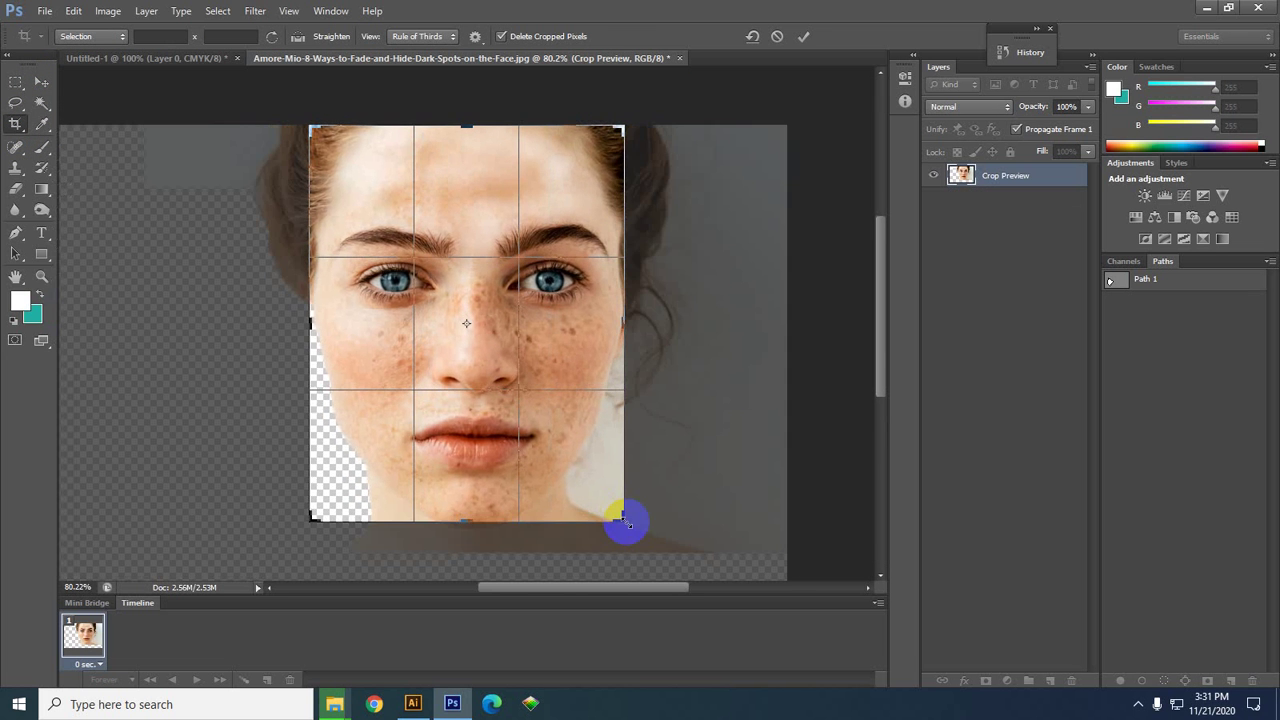
key("Return")
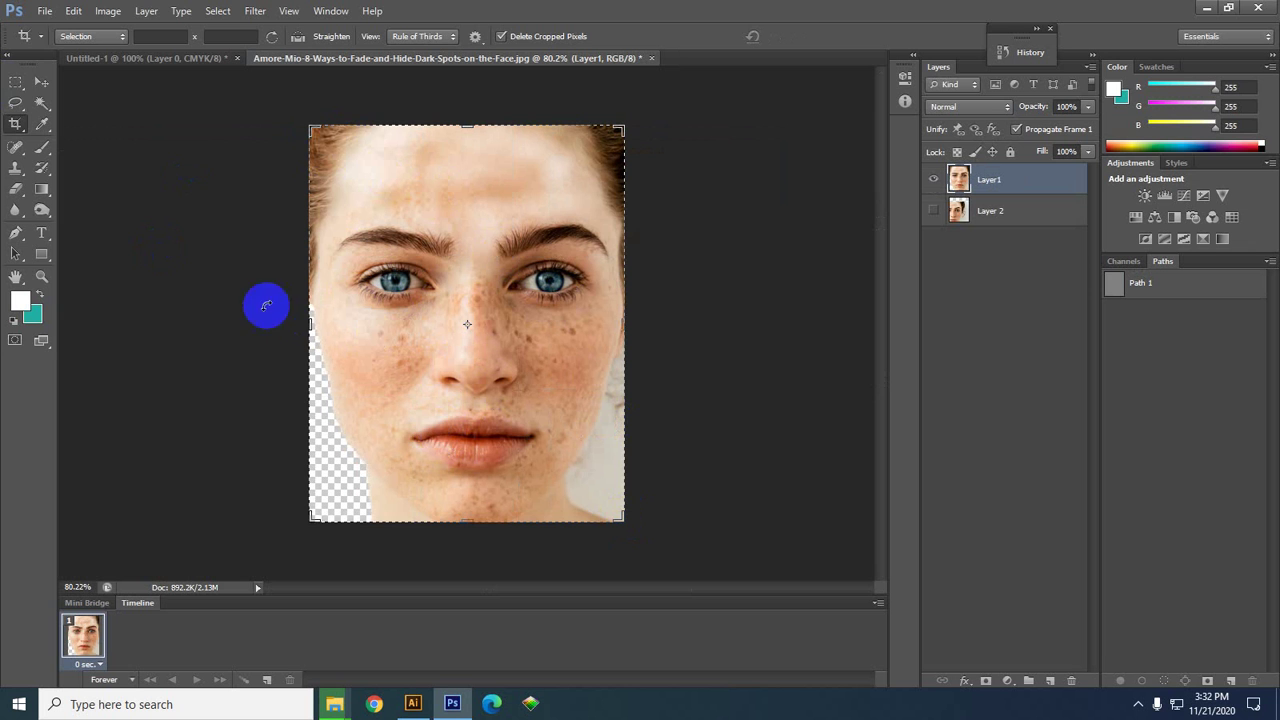
- Look over the Crop Tool variants and switch to the Eyedropper Tool, showing its variants
left_click(41, 84)
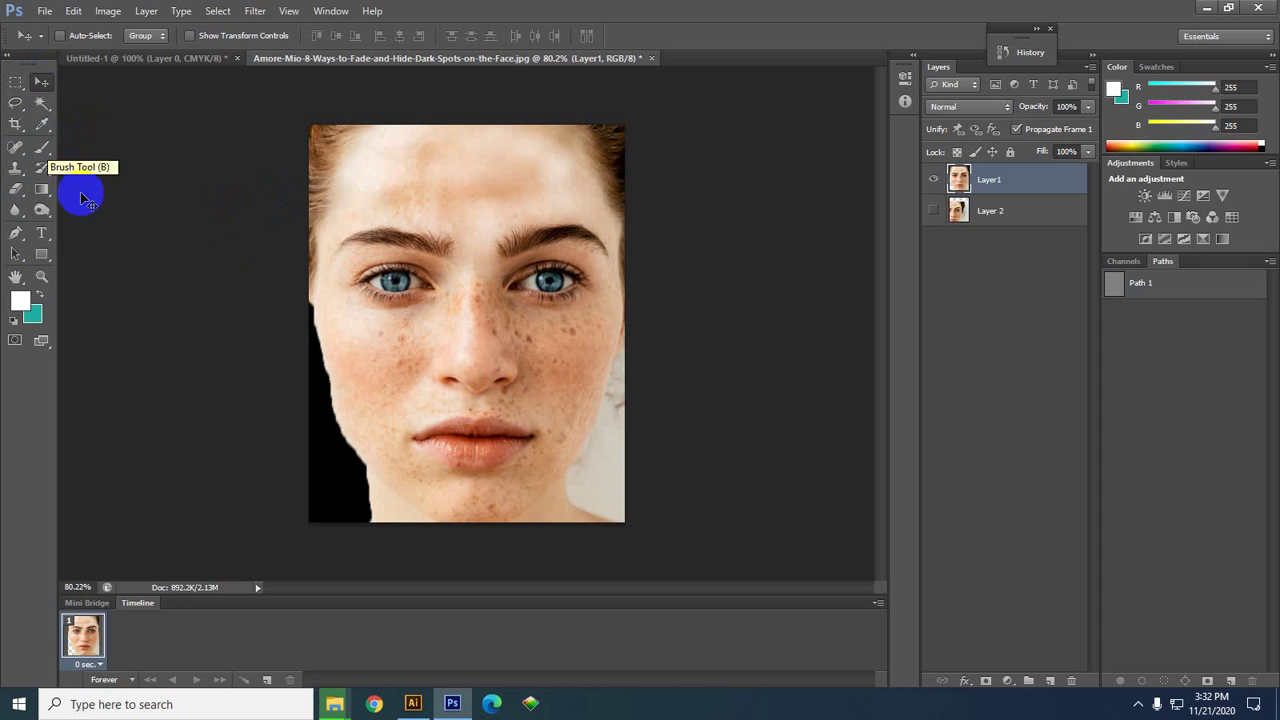
left_click(17, 125)
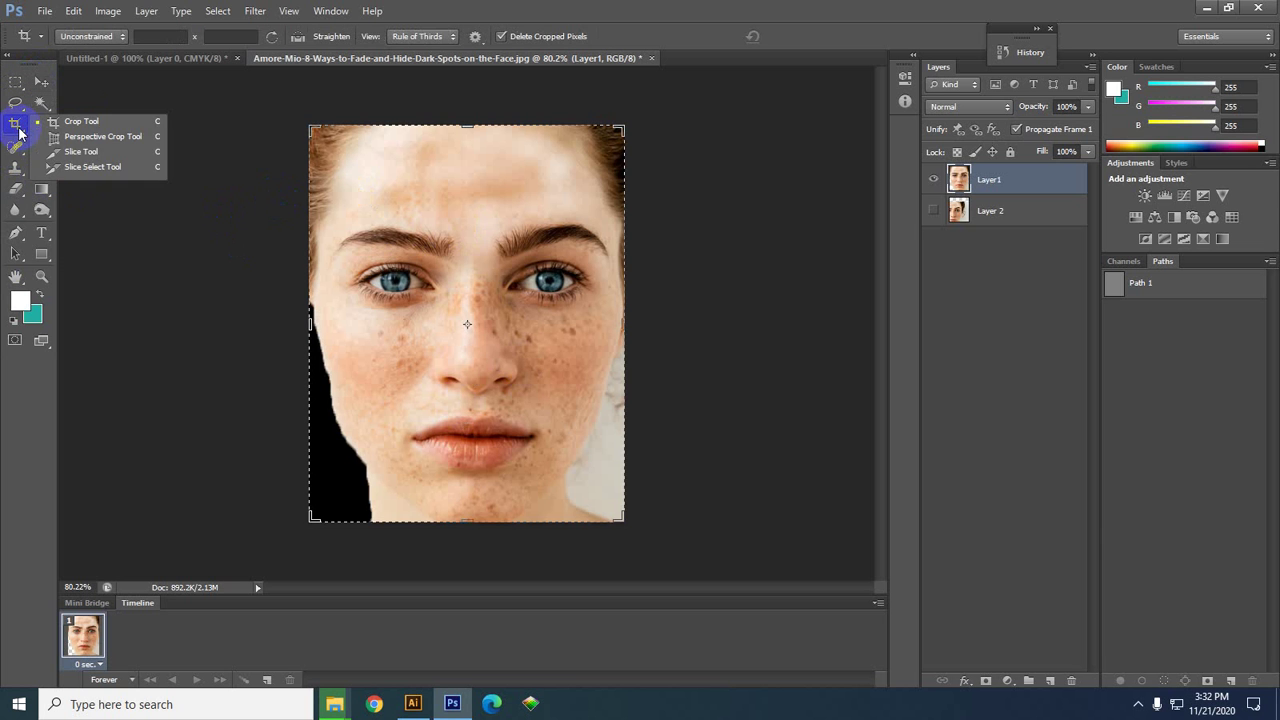
left_click(42, 127)
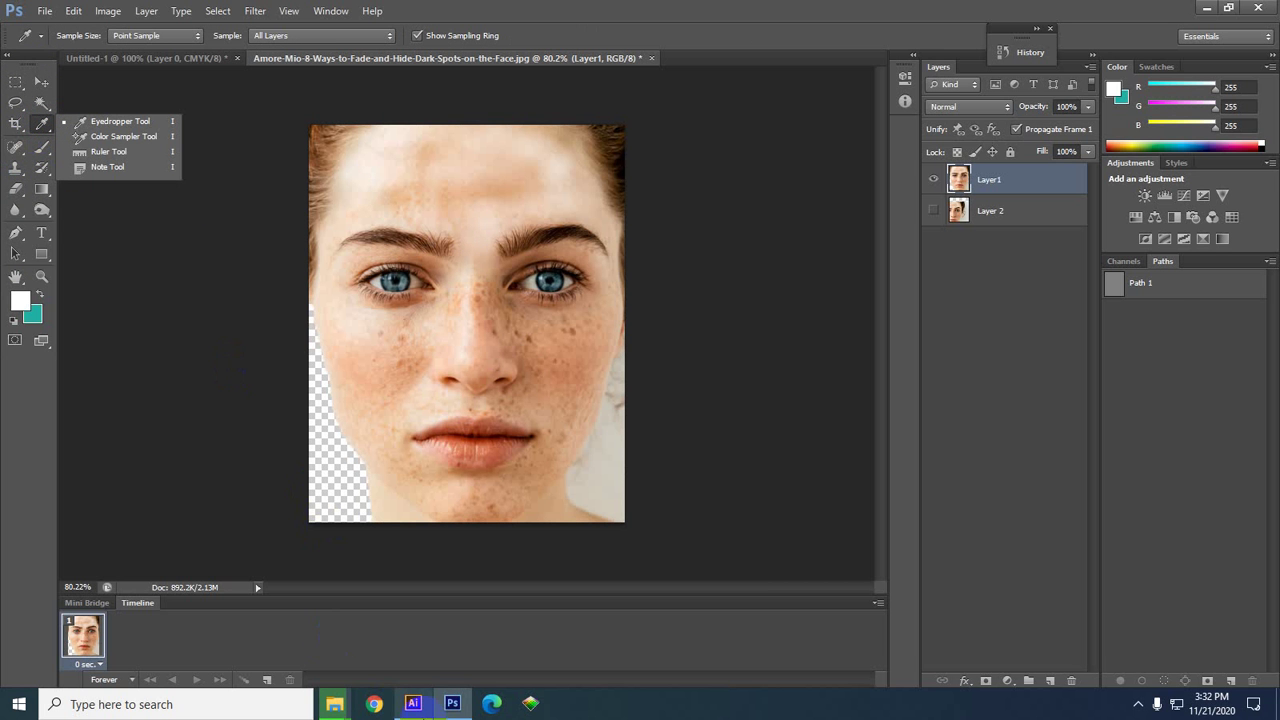
- Switch to Illustrator to show its Eyedropper Tool variants for comparison, and return to Photoshop
left_click(412, 703)
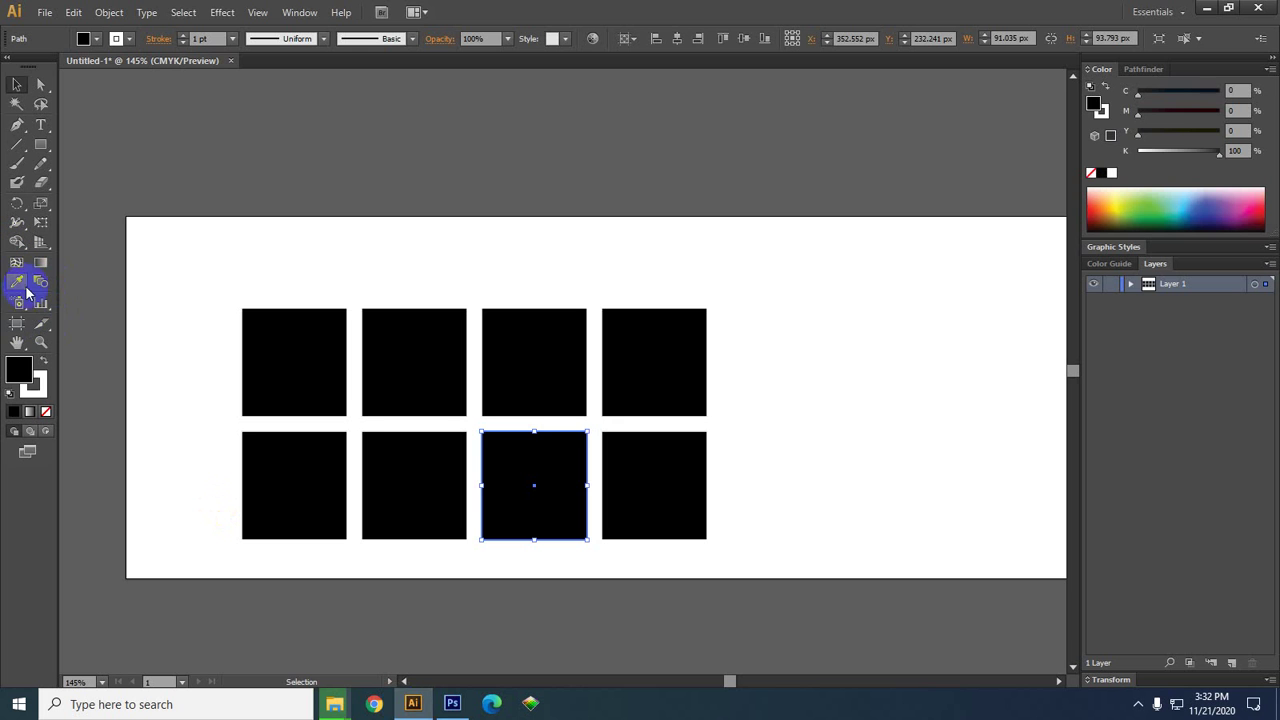
left_click(15, 284)
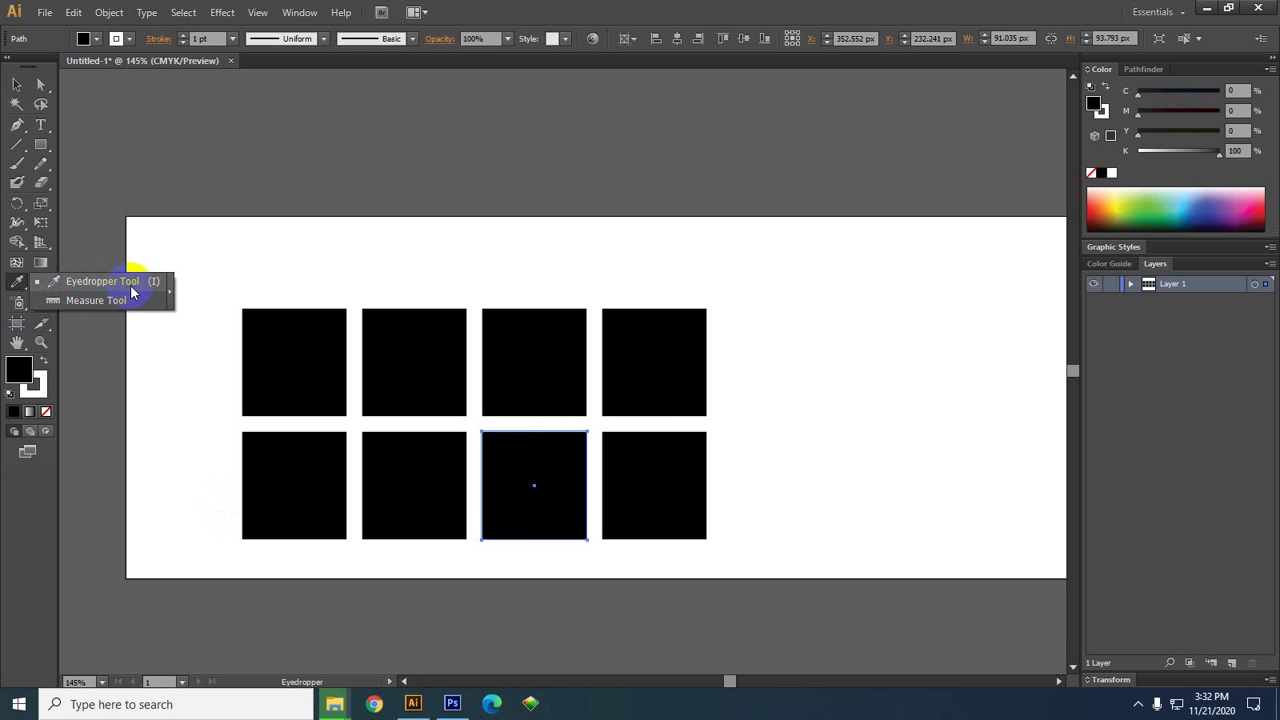
left_click(451, 703)
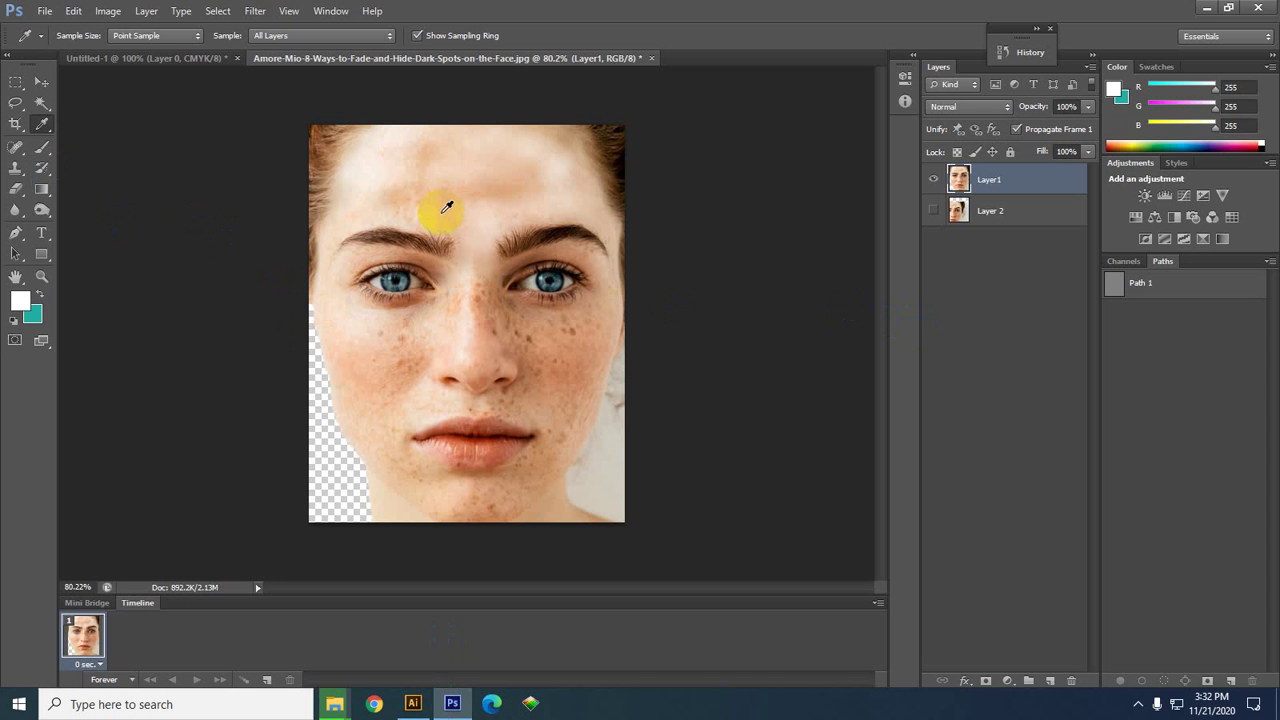
- Sample the light forehead skin tone, RGB 227, 204, 188, as the foreground colour with the Eyedropper Tool
left_click(440, 247)
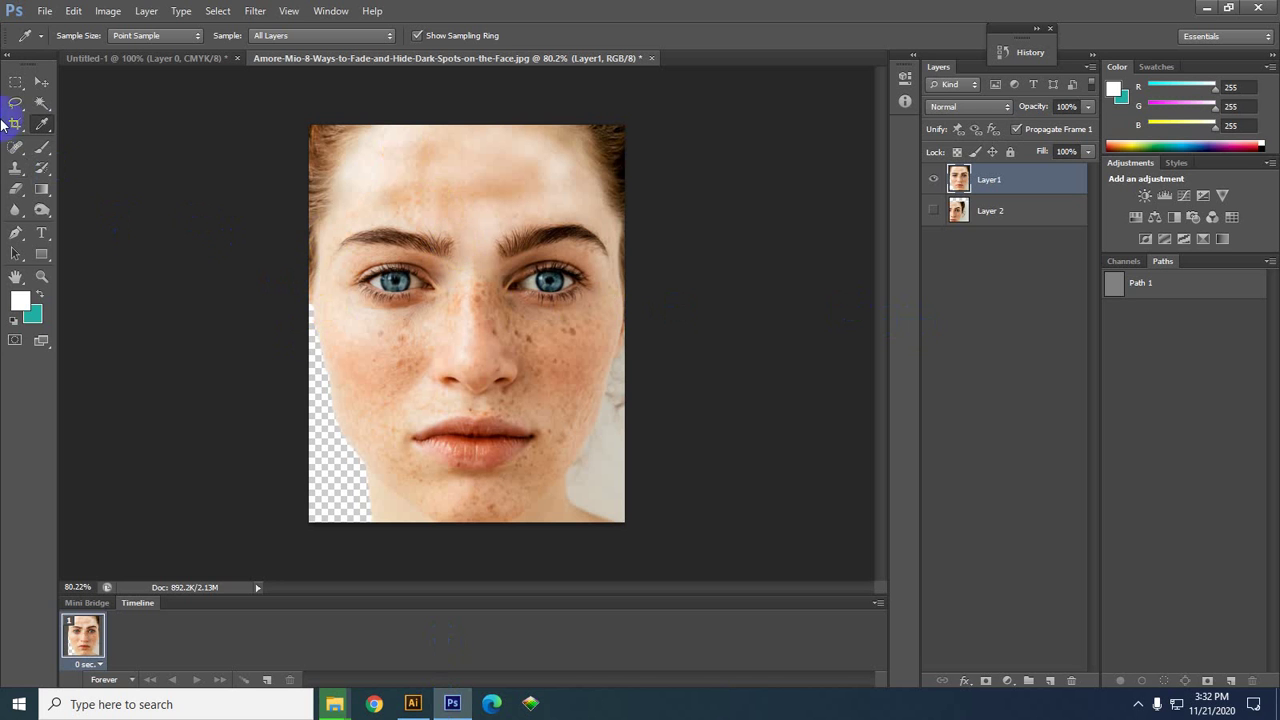
left_click(512, 237)
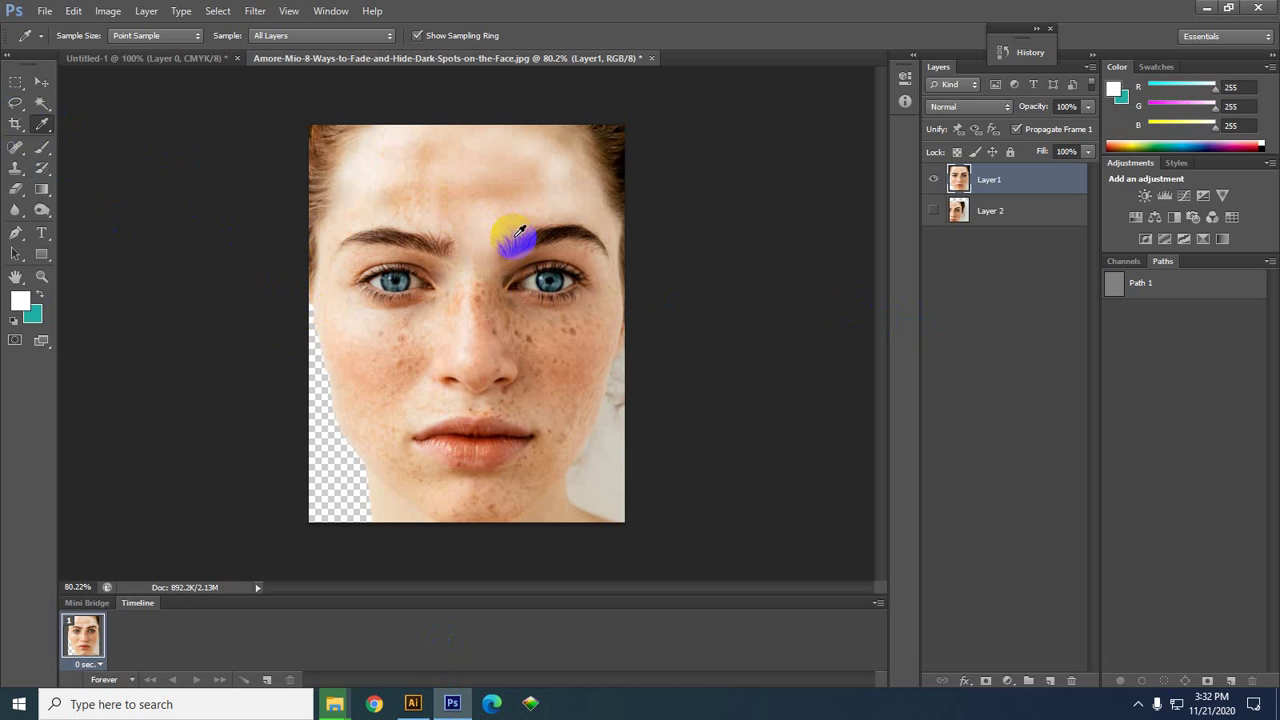
left_click(407, 300)
scroll(407, 302, "up", 3)
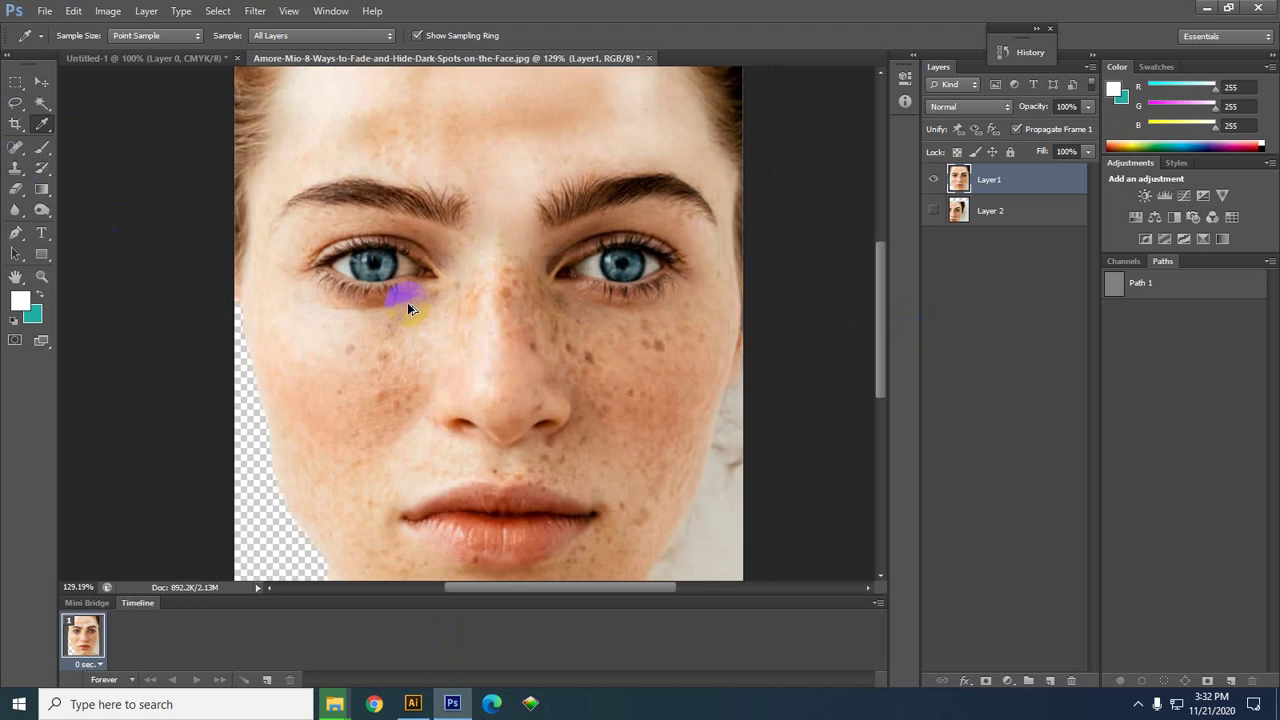
scroll(407, 302, "down", 2)
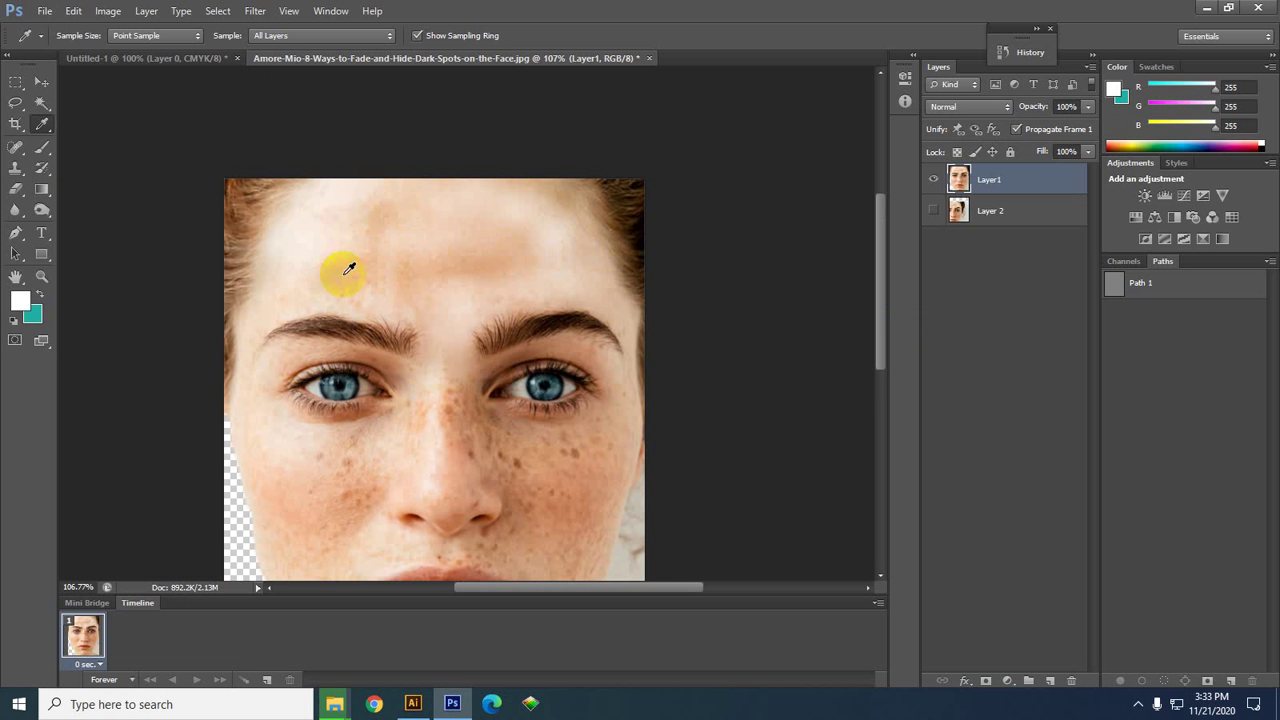
left_click(555, 256)
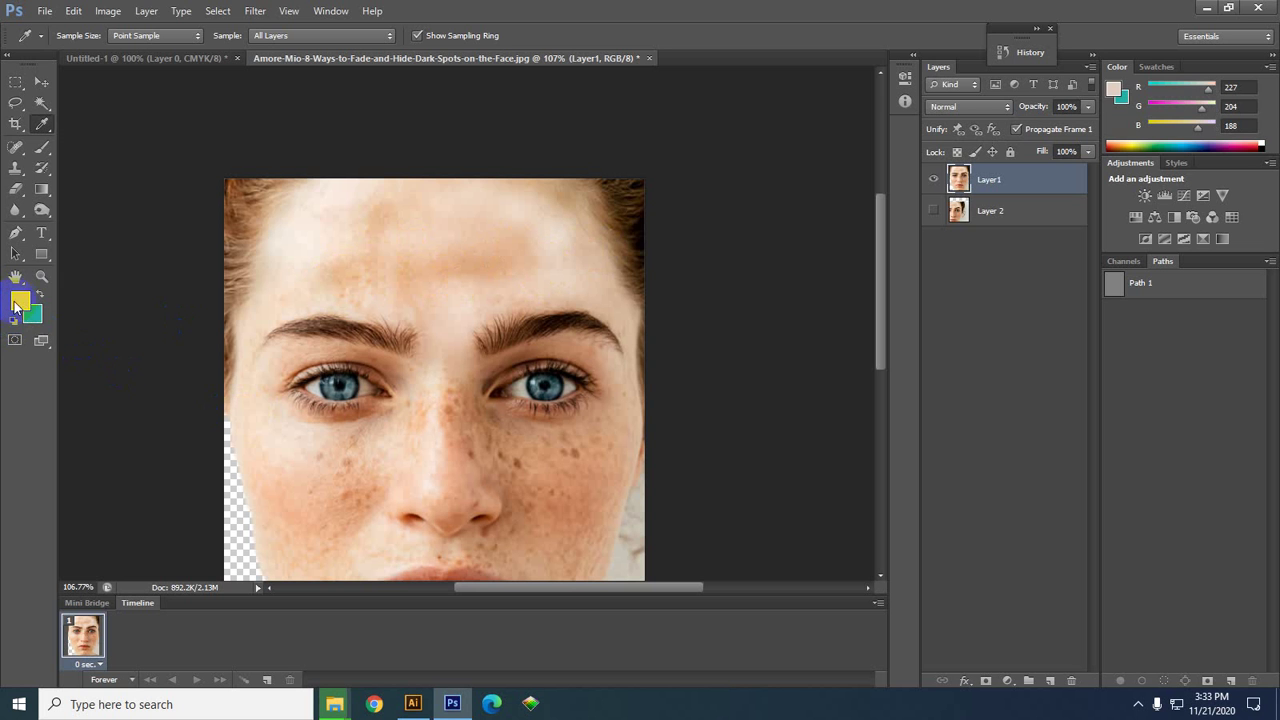
- Sample the near-black pupil colour and the dark brown eyebrow colour, RGB 66, 32, 5, as the foreground colour
left_click(340, 380)
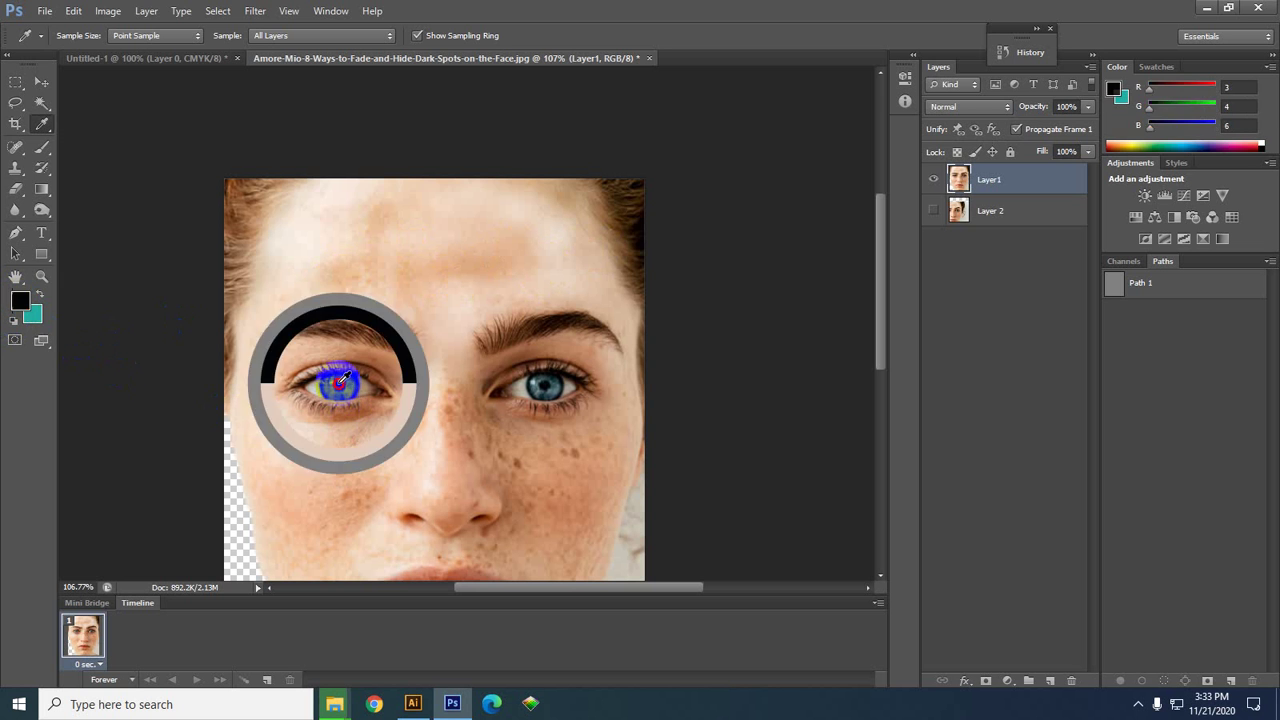
left_click(14, 305)
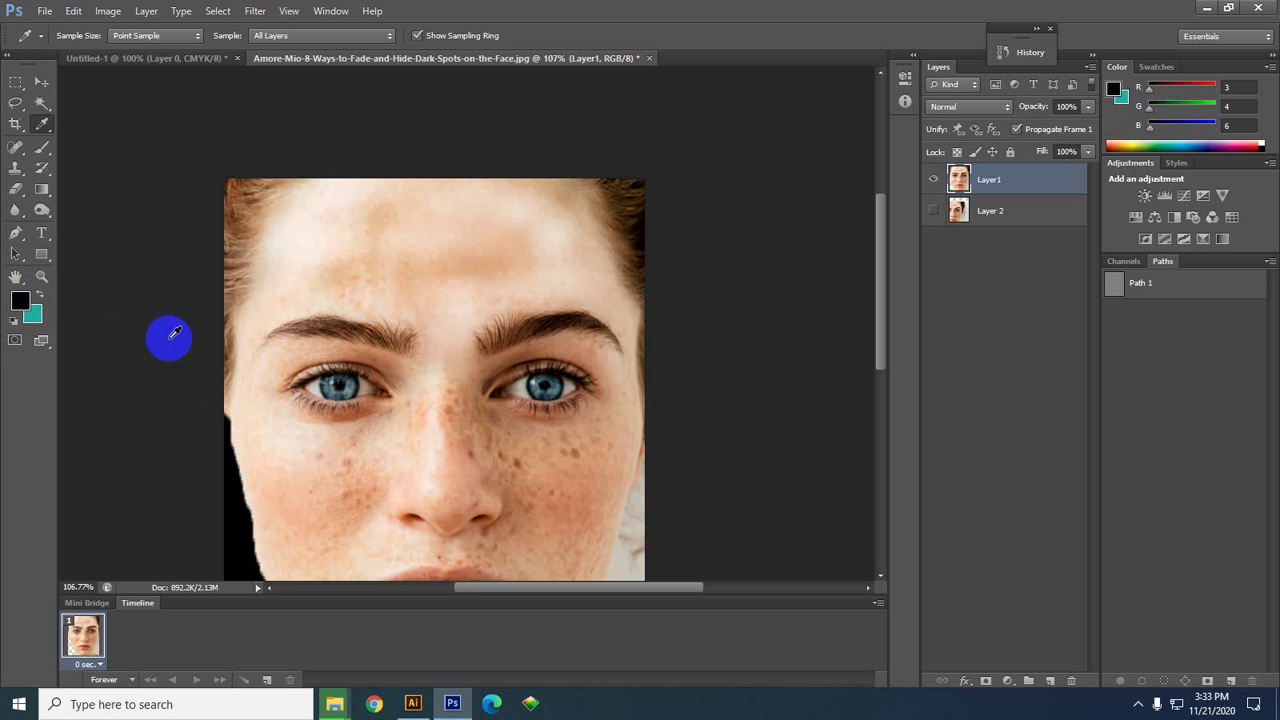
left_click(528, 337)
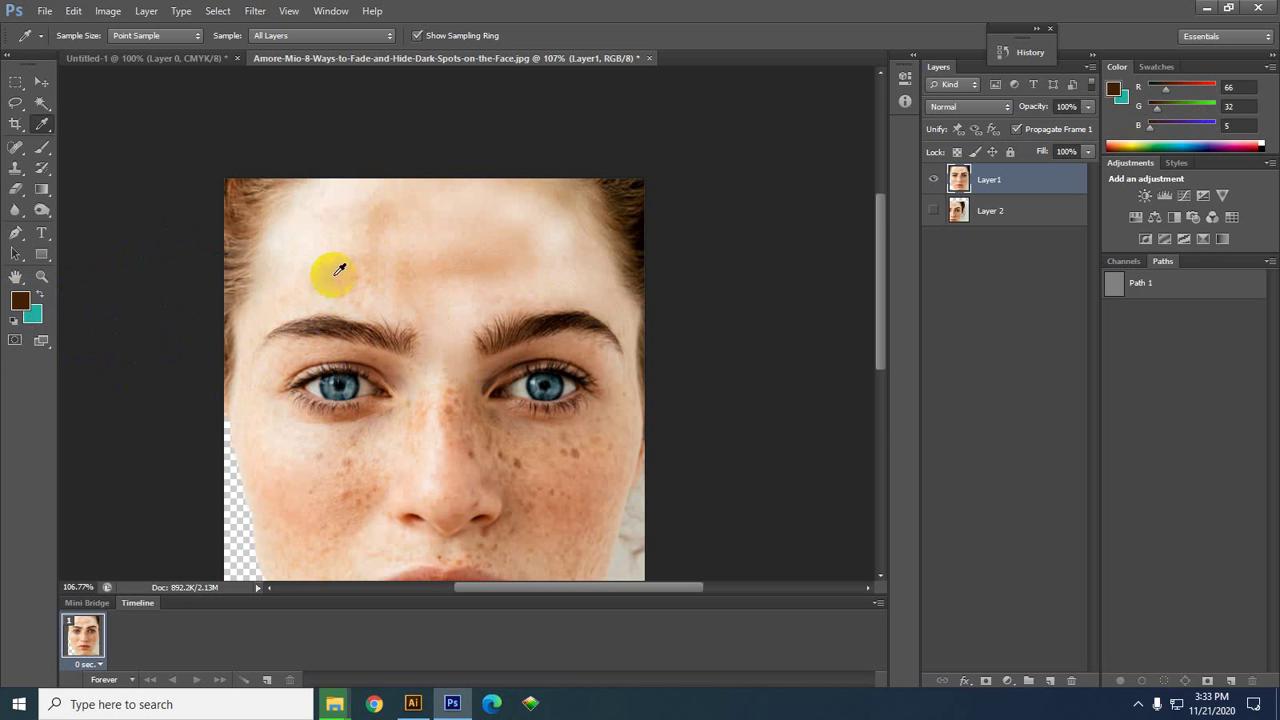
- Sample colours from the nose, lips and cheek, leaving the peach skin tone RGB 236, 178, 140 as the foreground colour
scroll(336, 275, "down", 5)
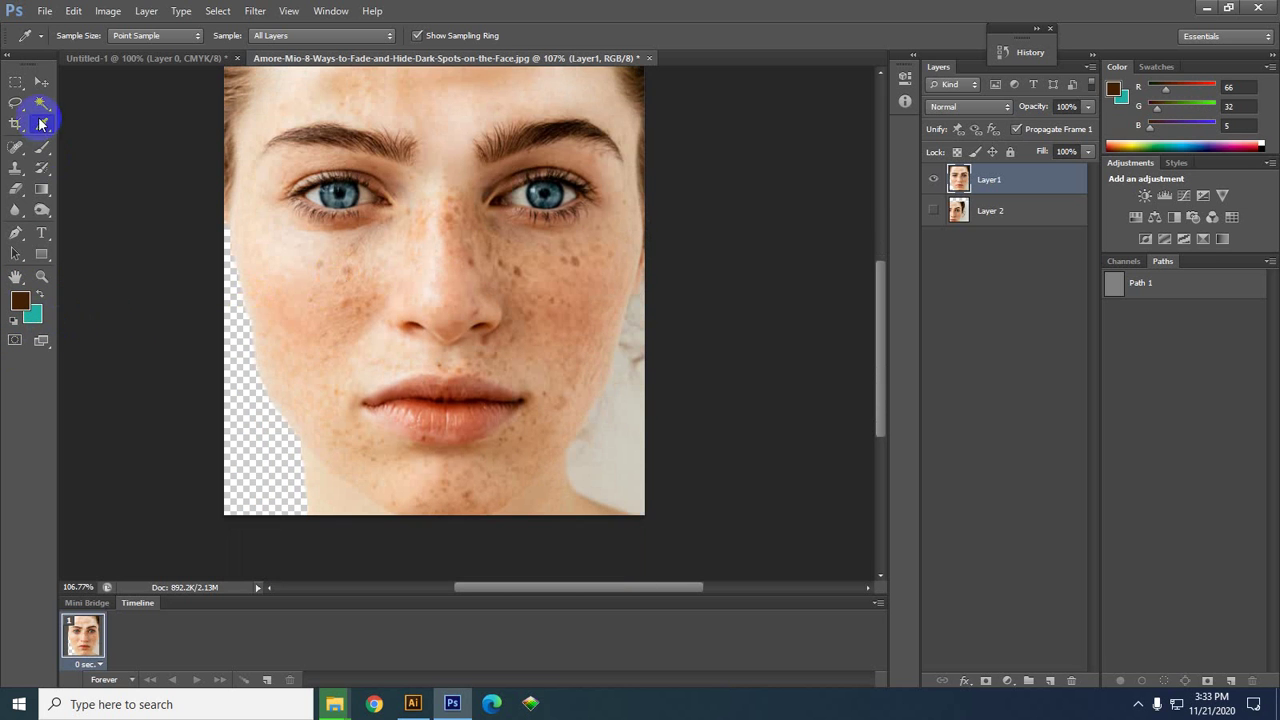
left_click(41, 122)
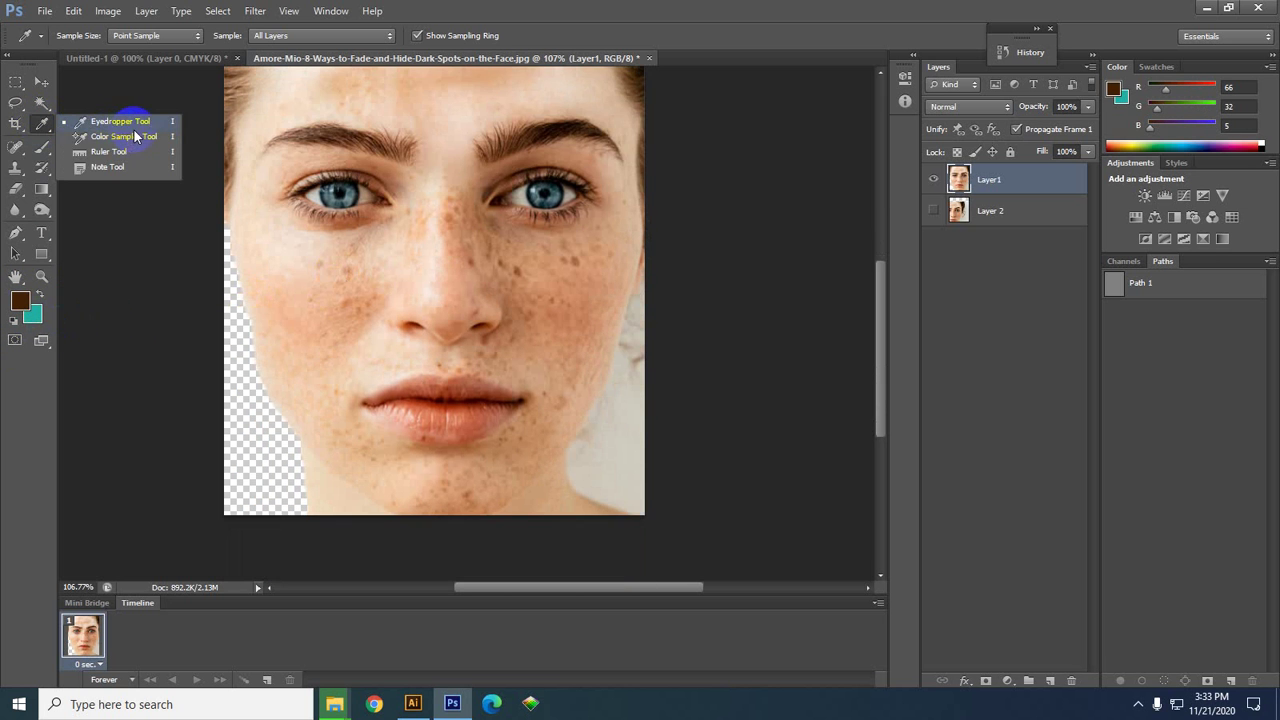
left_click(408, 266)
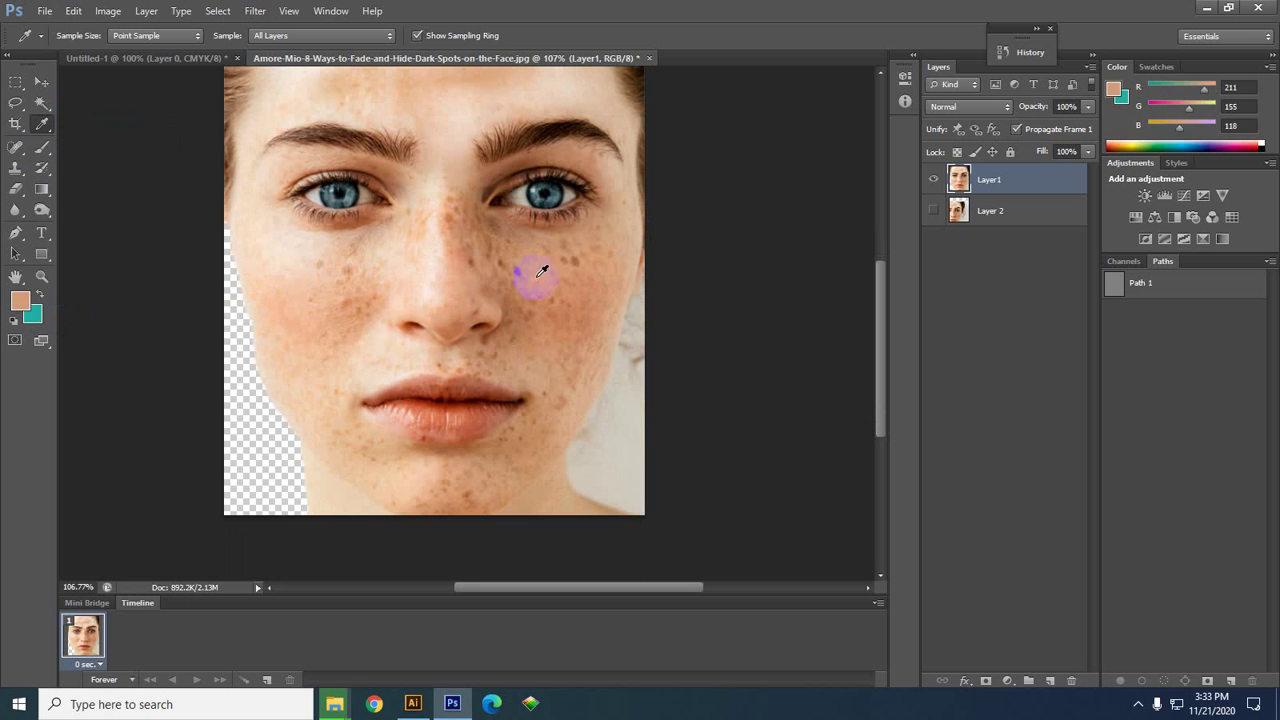
left_click(465, 407)
left_click(357, 335)
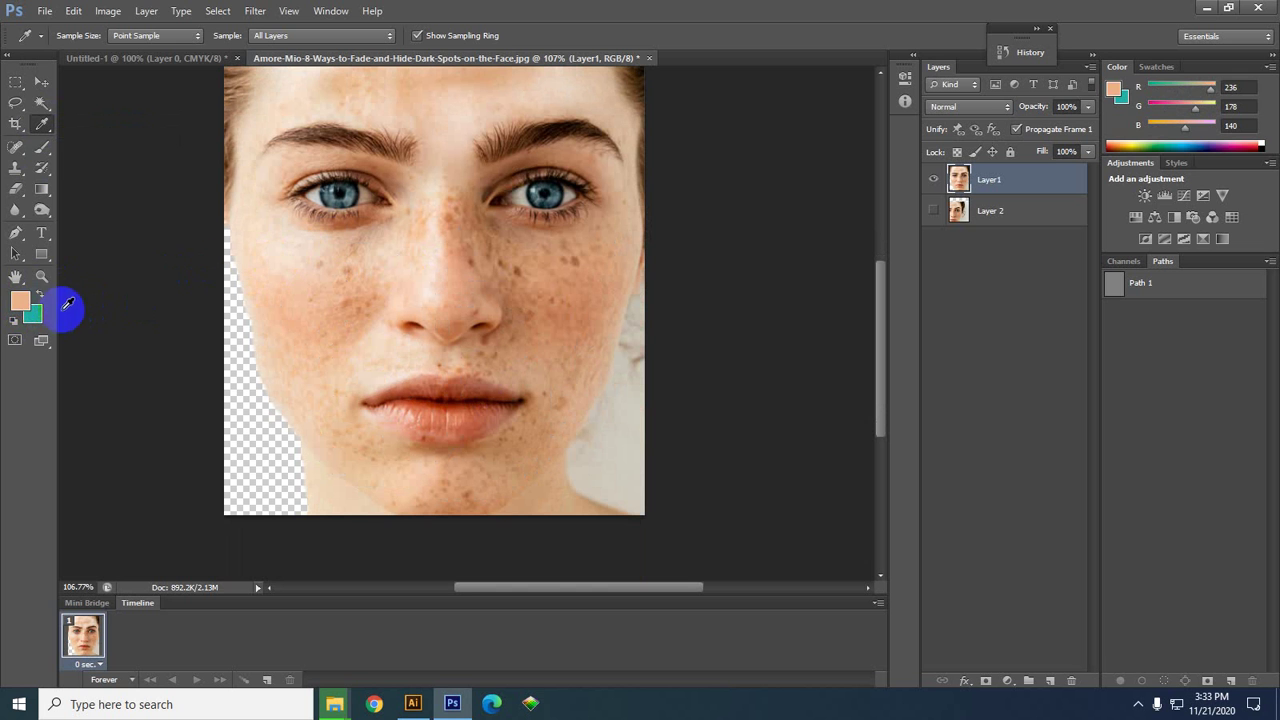
left_click(29, 294)
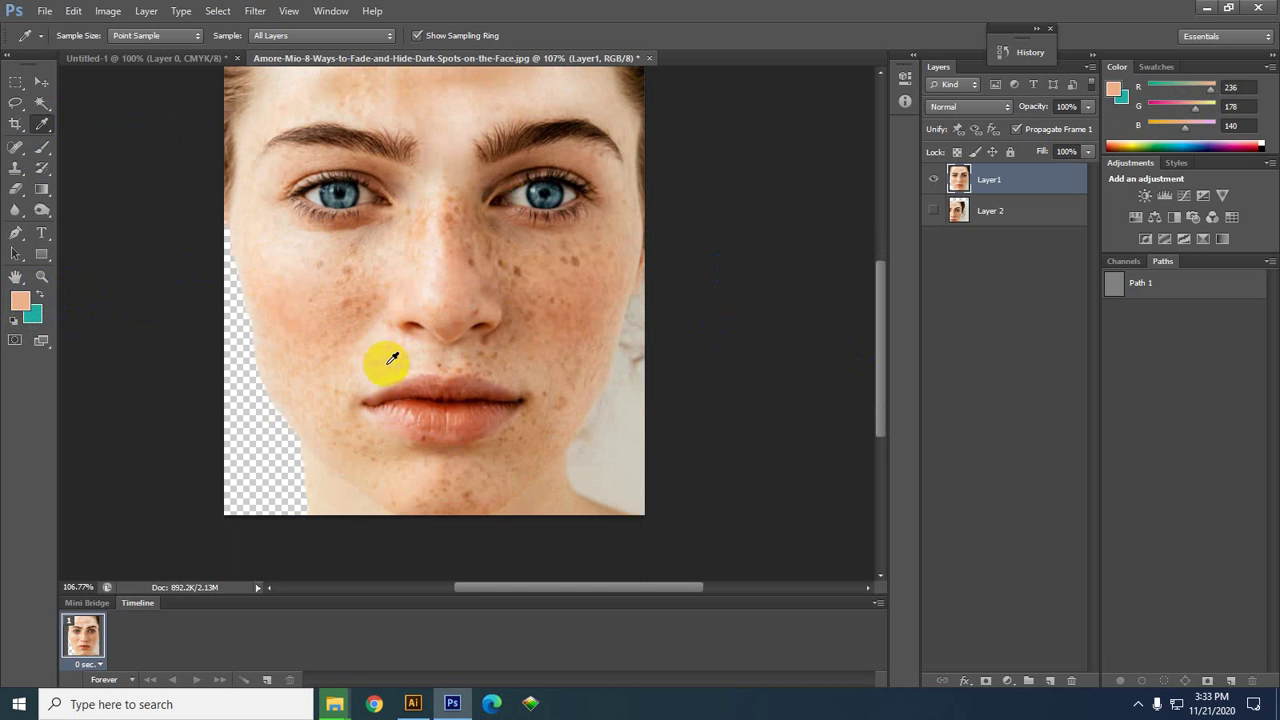
- Show the healing tool variants and activate the Spot Healing Brush Tool for the freckles beside the nose
scroll(366, 358, "up", 2)
scroll(330, 332, "up", 2)
left_click(42, 124)
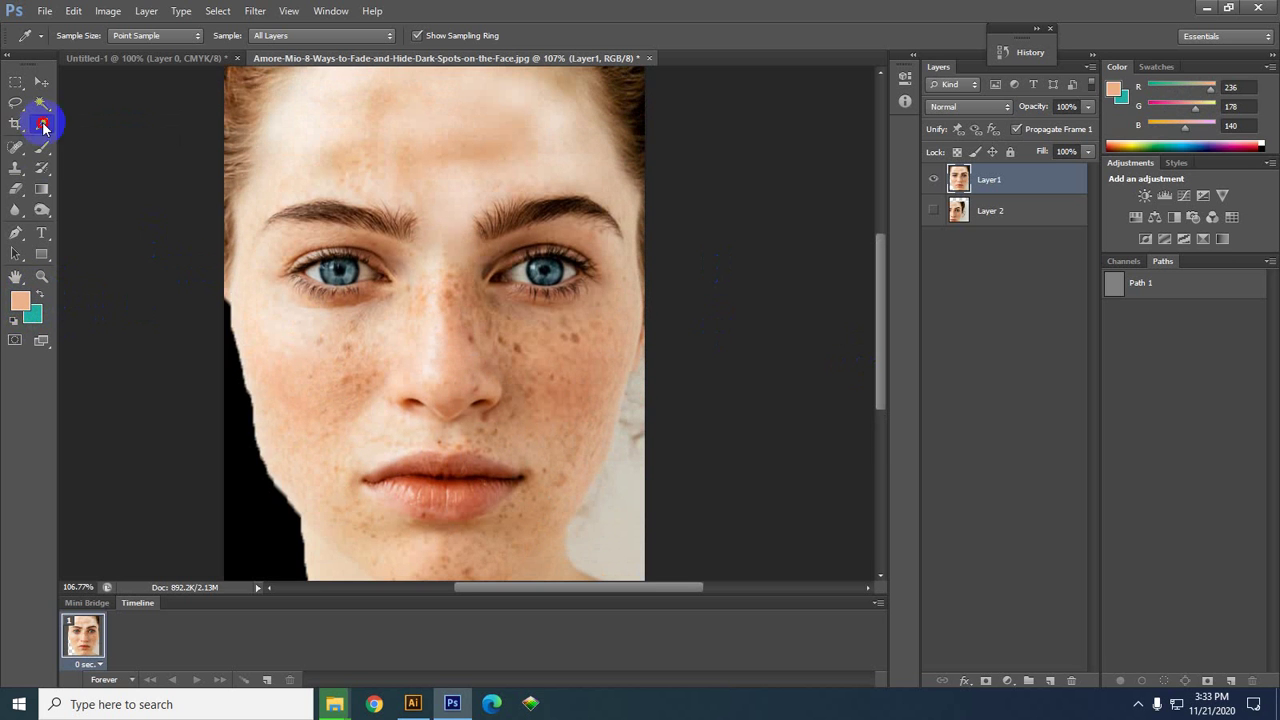
left_click(34, 124)
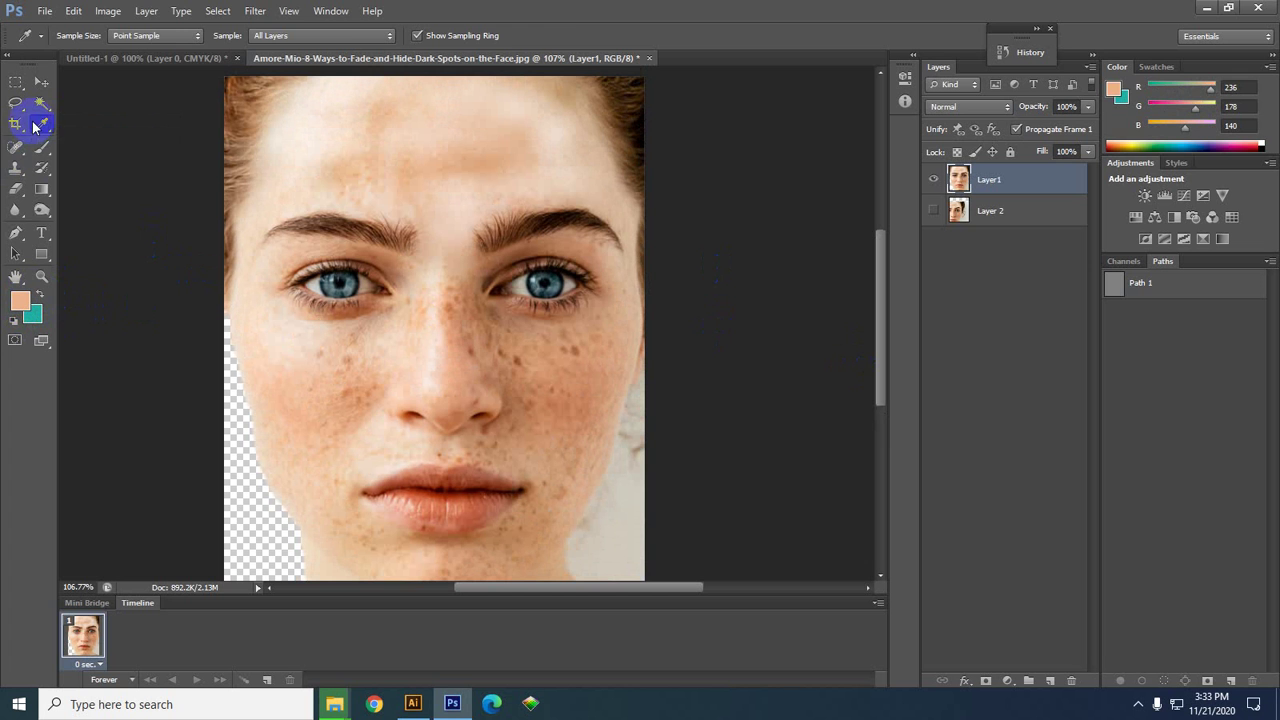
left_click(14, 150)
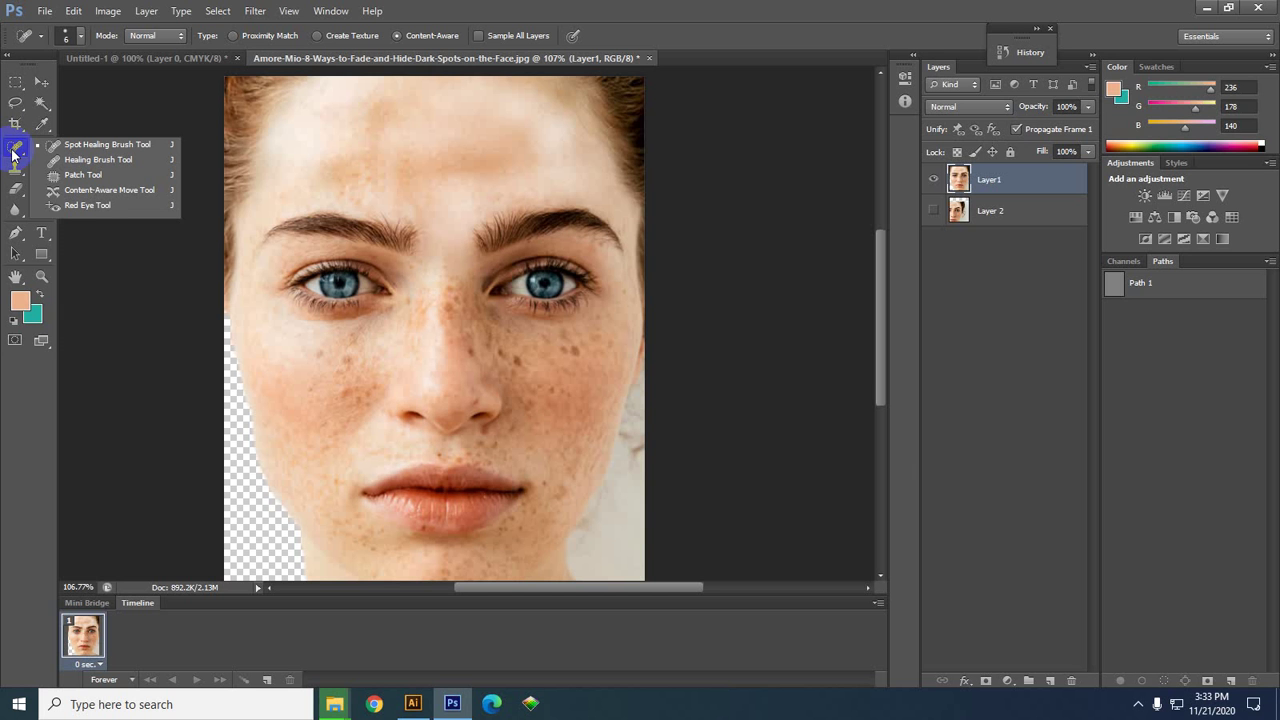
left_click(95, 144)
left_click(415, 405)
left_click_drag(518, 362, 532, 358)
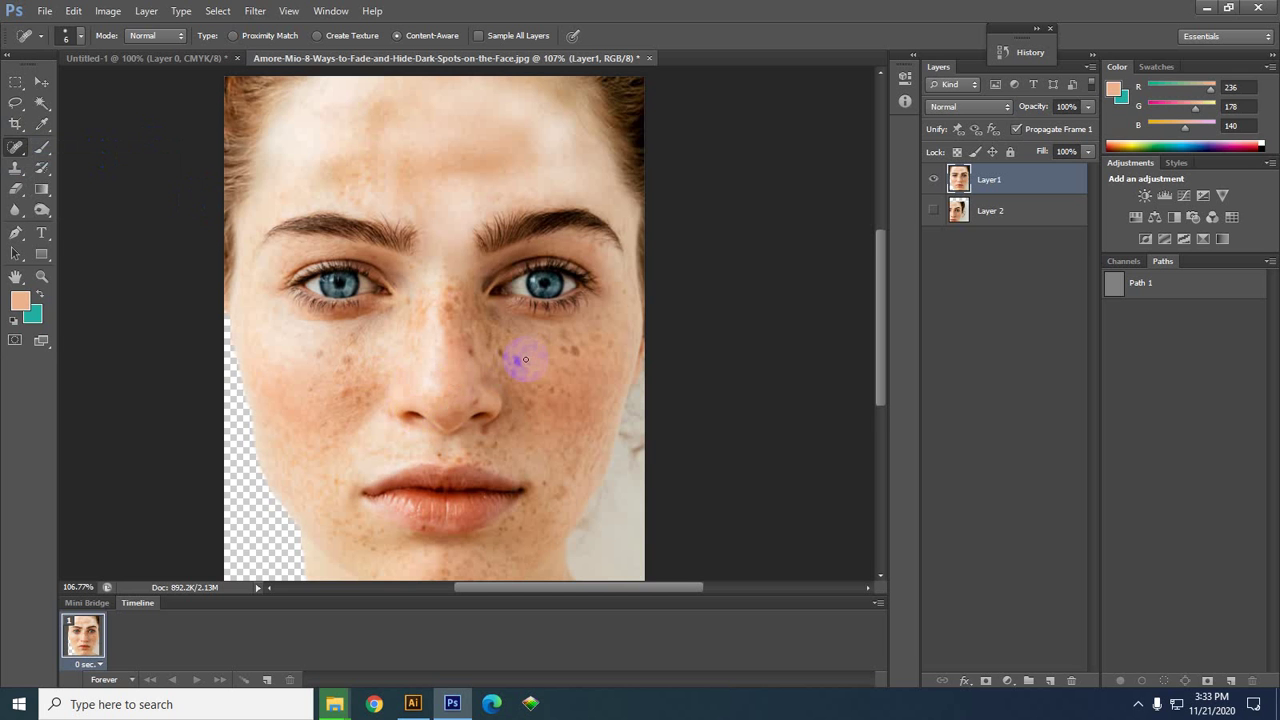
- Set the Spot Healing Brush size to 22 px
scroll(506, 365, "up", 3)
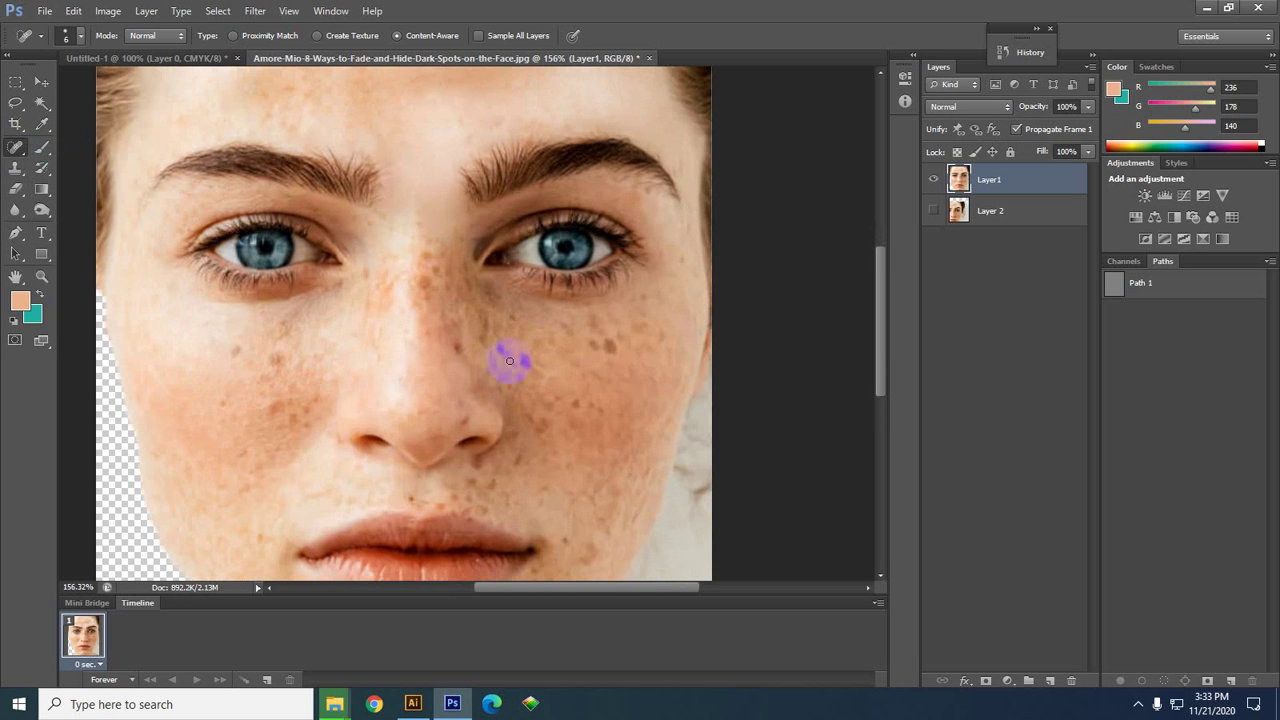
left_click(493, 358)
left_click(80, 38)
left_click_drag(28, 84, 40, 84)
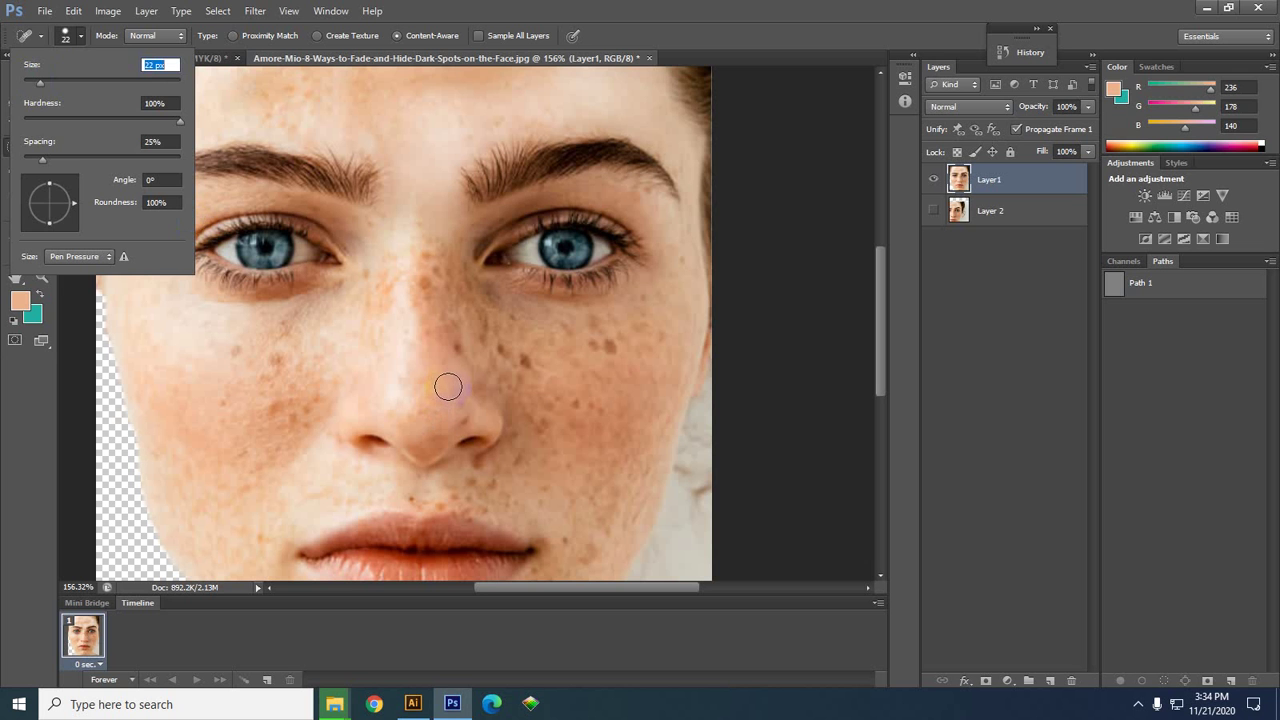
left_click(82, 40)
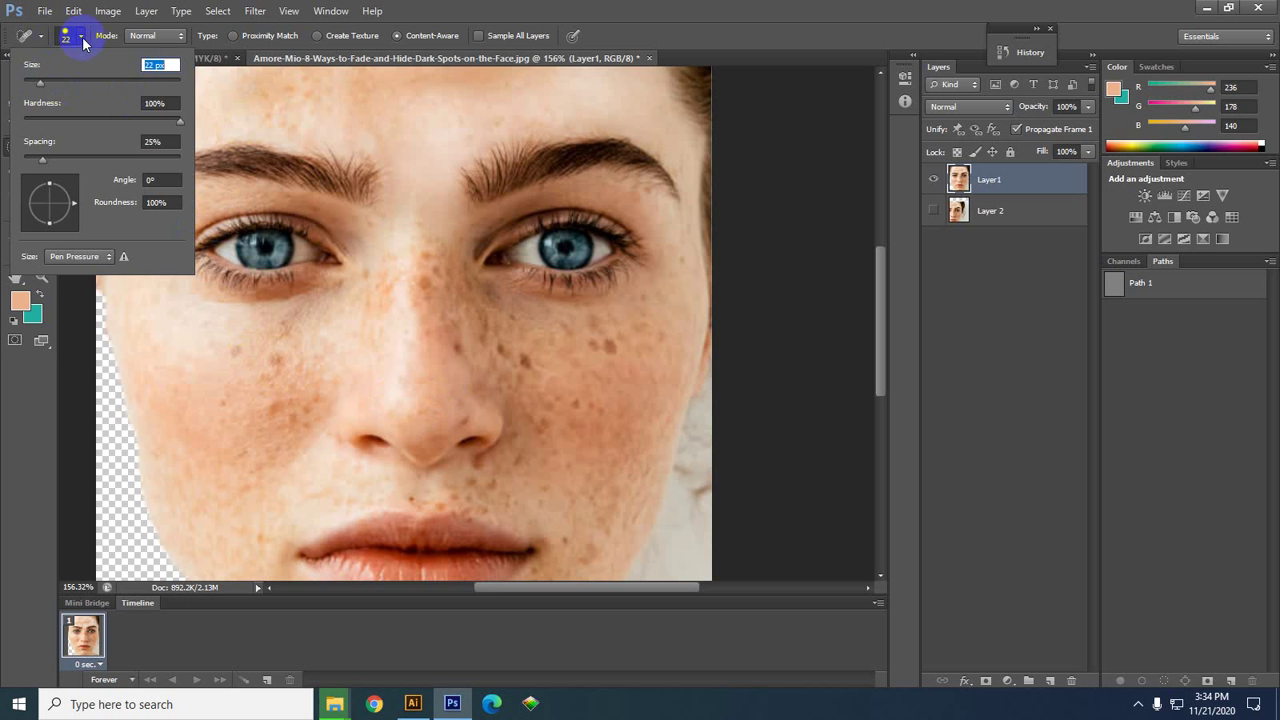
left_click(13, 151)
right_click(13, 151)
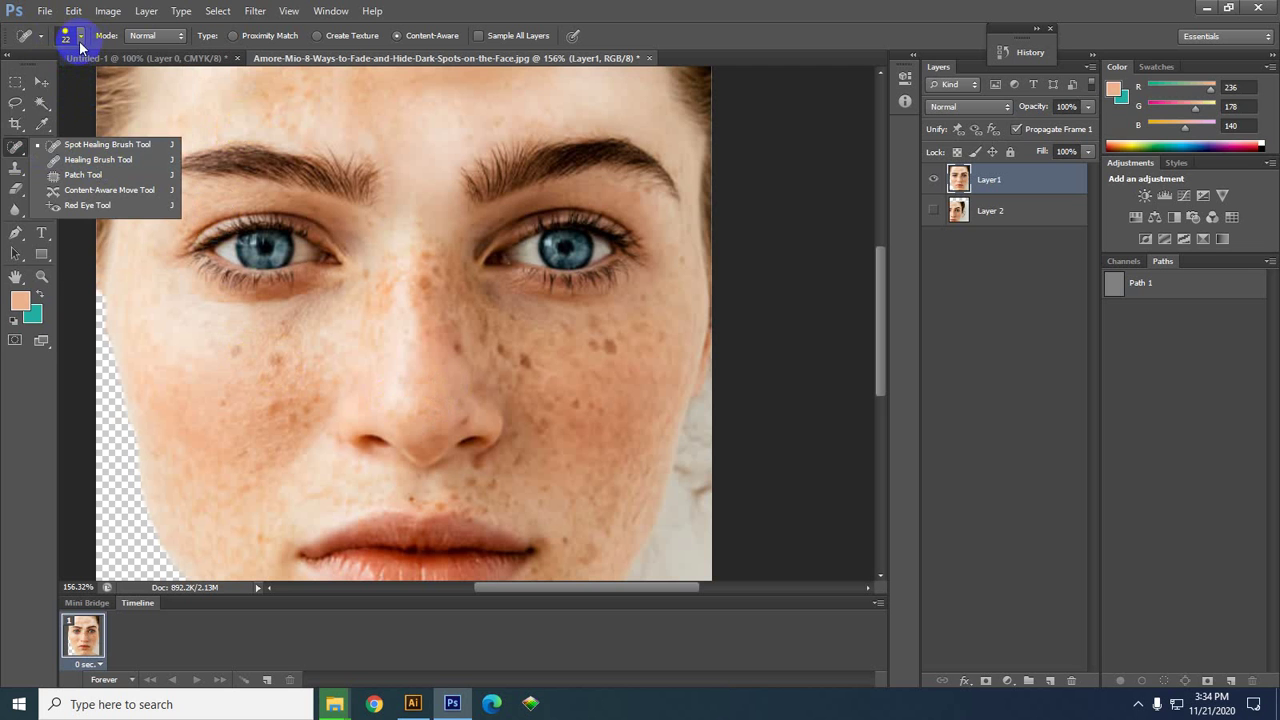
- Enlarge the Spot Healing Brush to 46 px and try it over the nose and cheeks
left_click(81, 36)
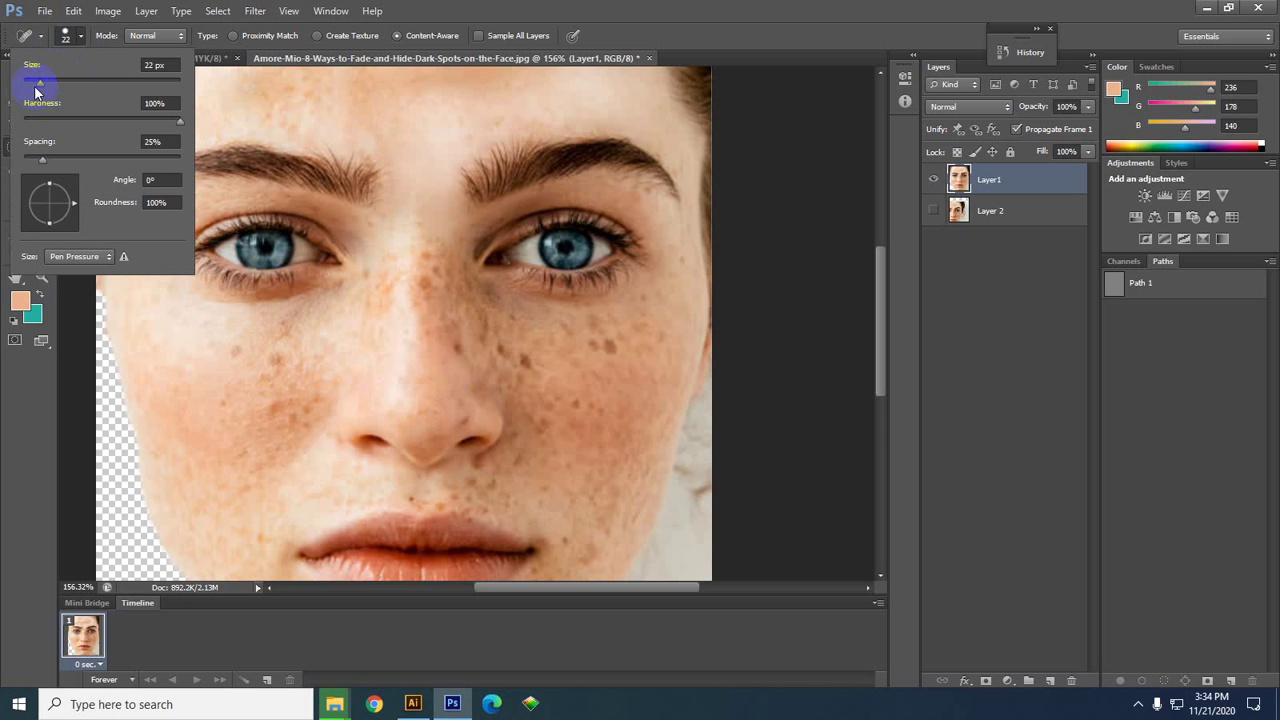
mouse_move(38, 86)
left_mouse_down()
mouse_move(132, 100)
mouse_move(166, 137)
mouse_move(109, 86)
mouse_move(59, 84)
left_mouse_up()
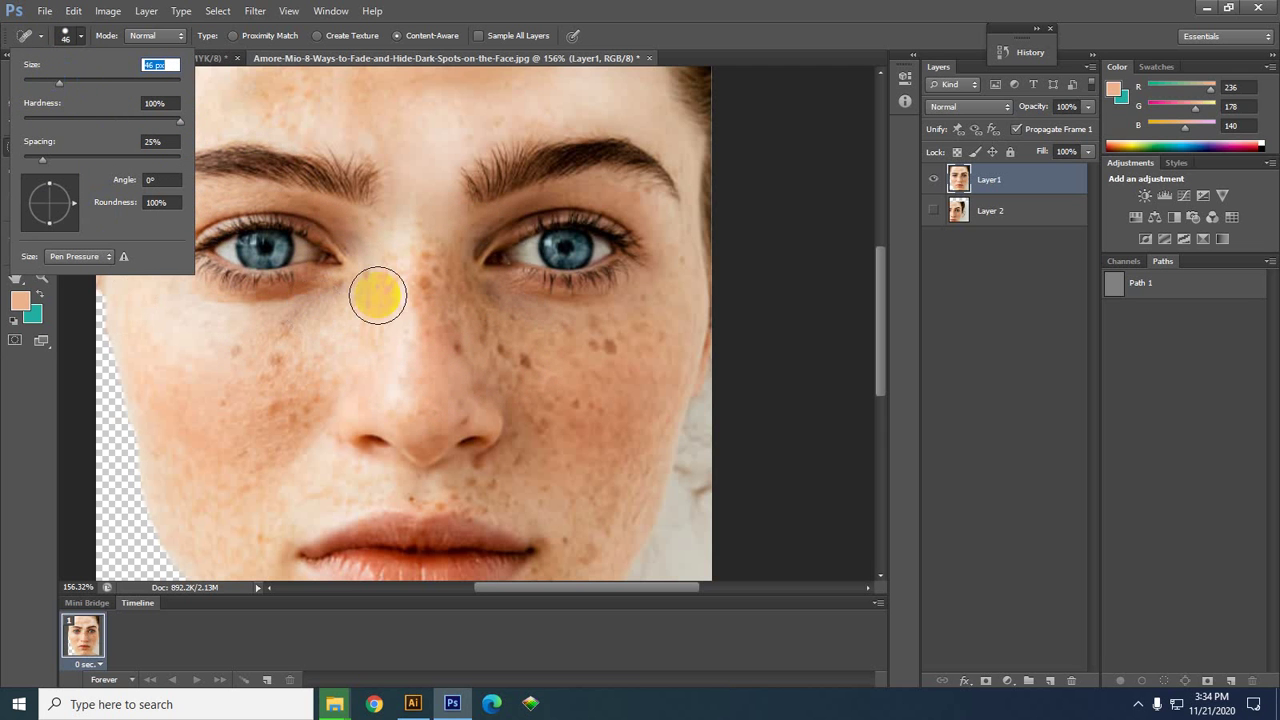
left_click(676, 40)
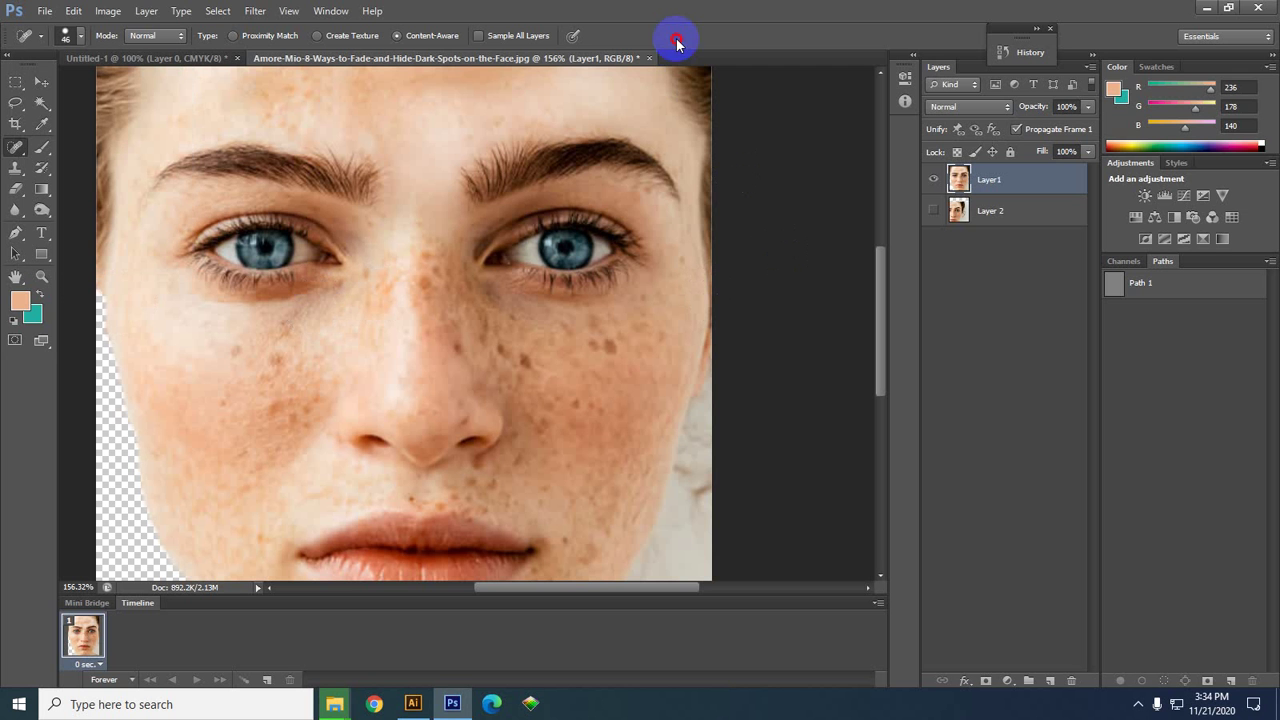
left_click(546, 434)
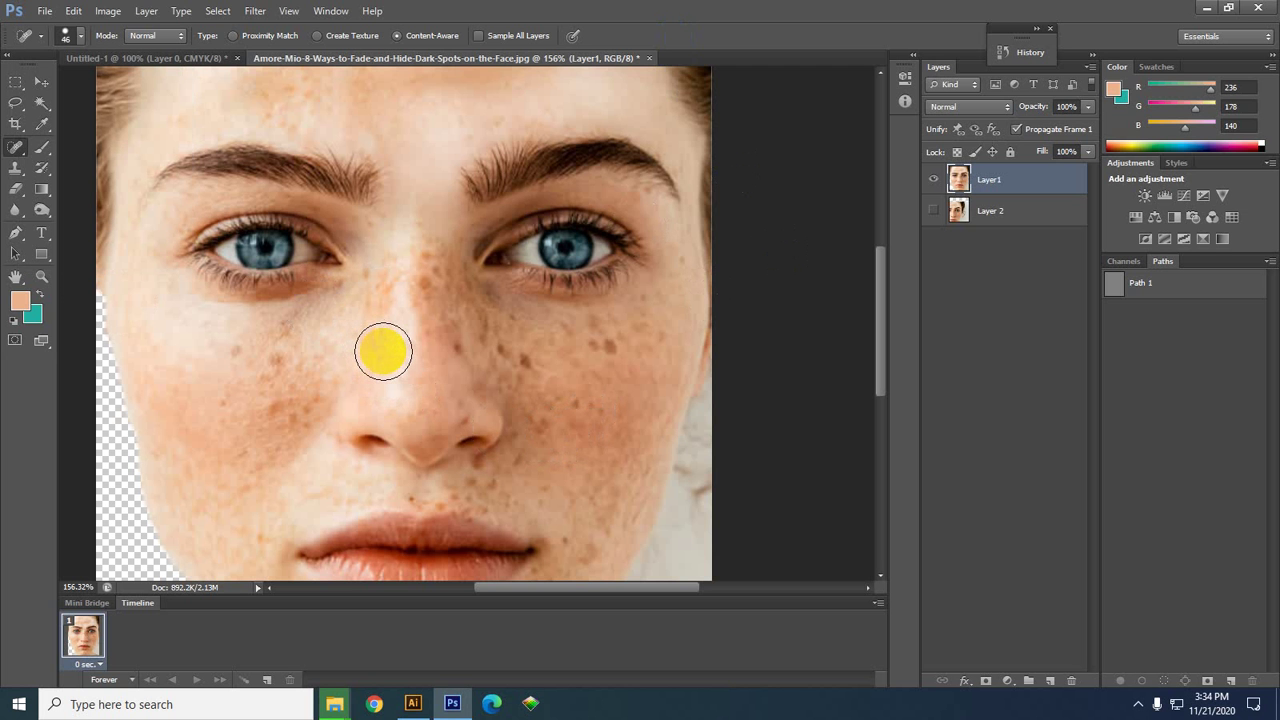
left_click_drag(373, 350, 275, 350)
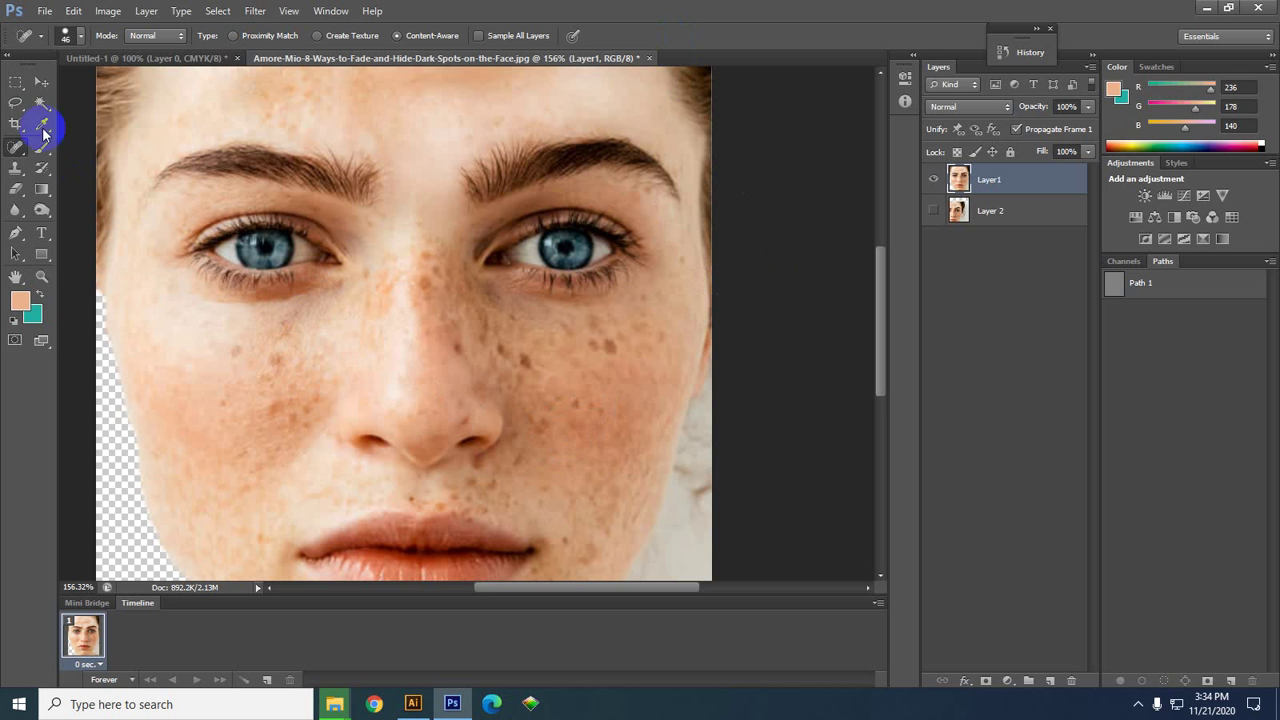
- Set the Spot Healing Brush size to 23 px and heal the dark freckles on the cheek in the right half of the portrait
left_click(66, 36)
left_click_drag(59, 83, 35, 88)
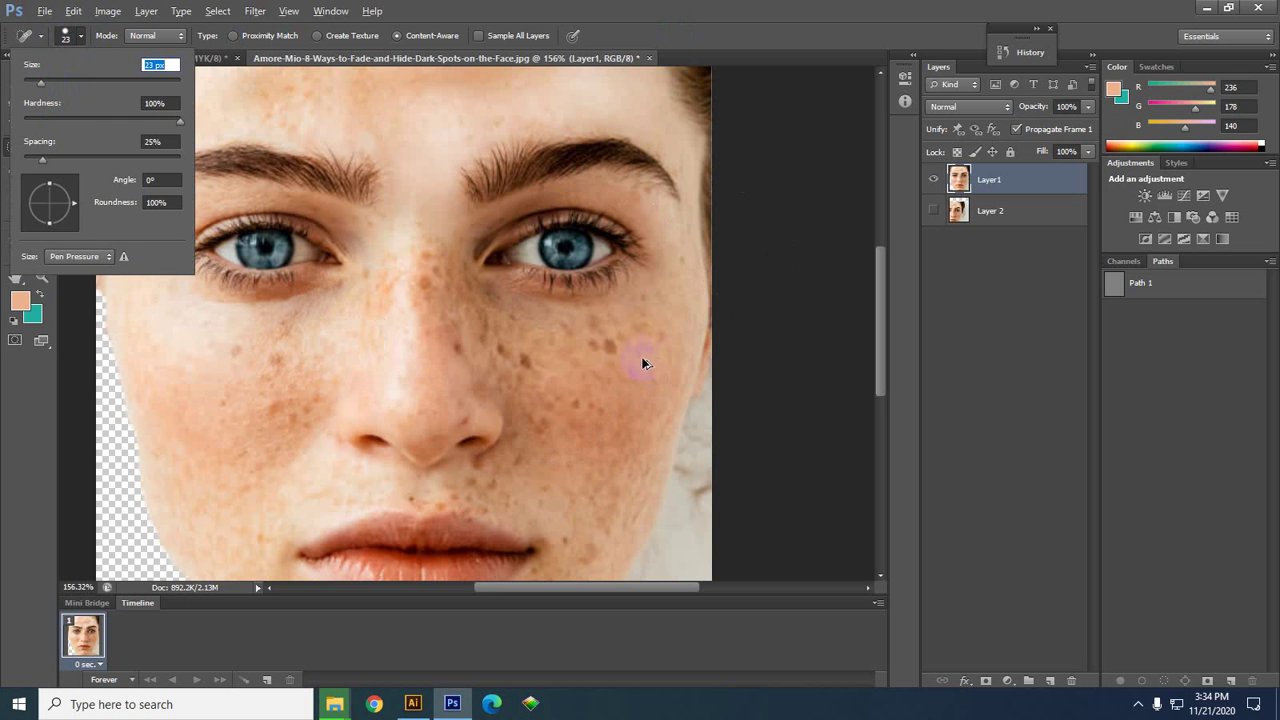
left_click(608, 346)
scroll(640, 370, "up", 2)
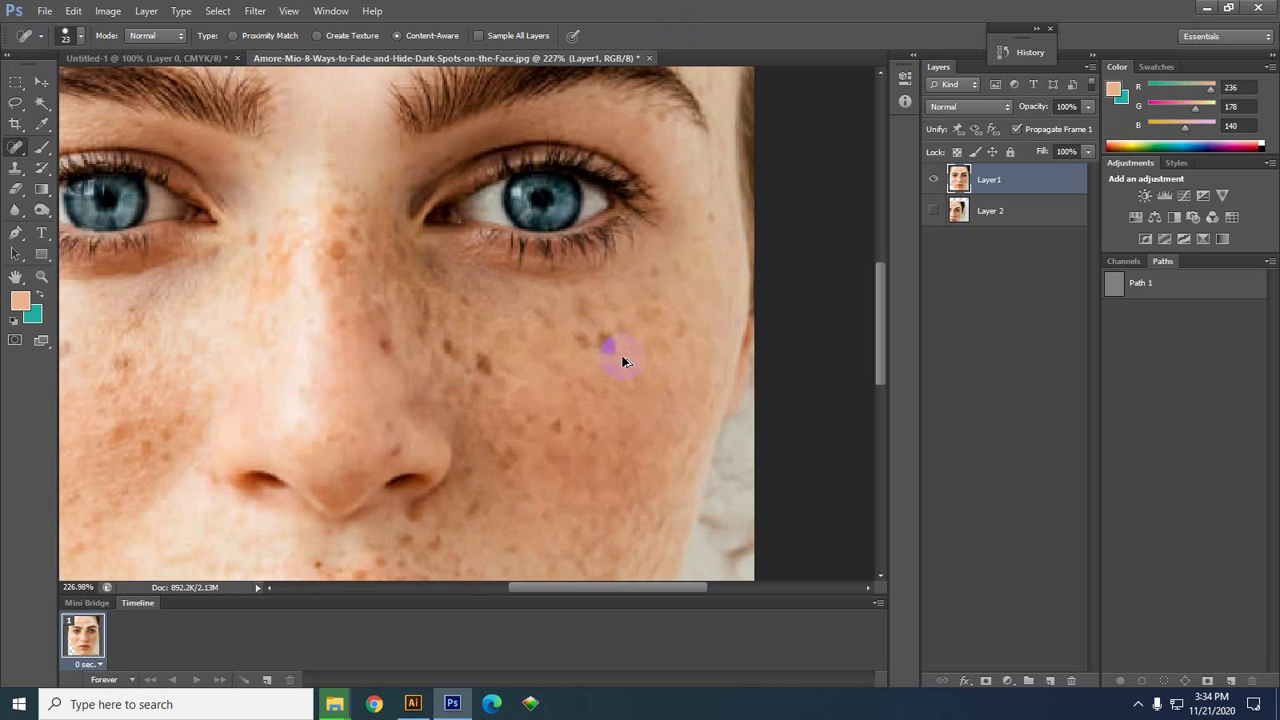
left_click(604, 347)
left_click(594, 349)
left_click(605, 344)
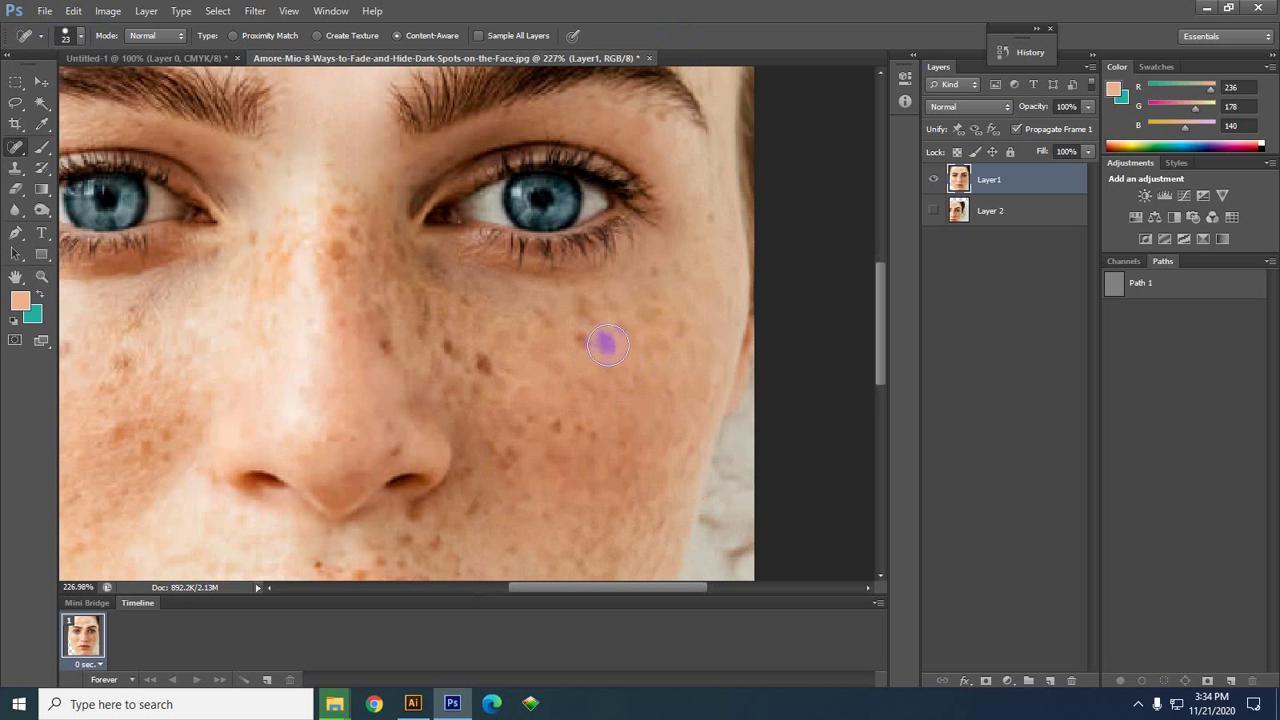
left_click(543, 447)
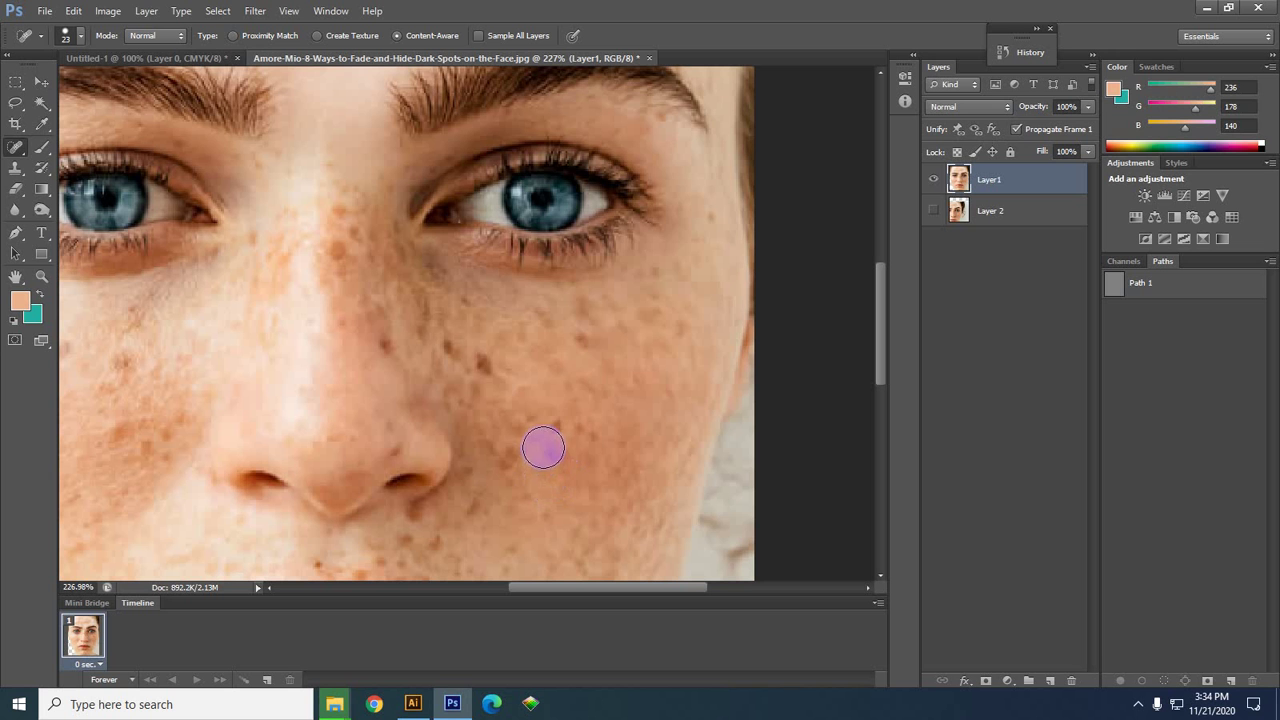
left_click(605, 344)
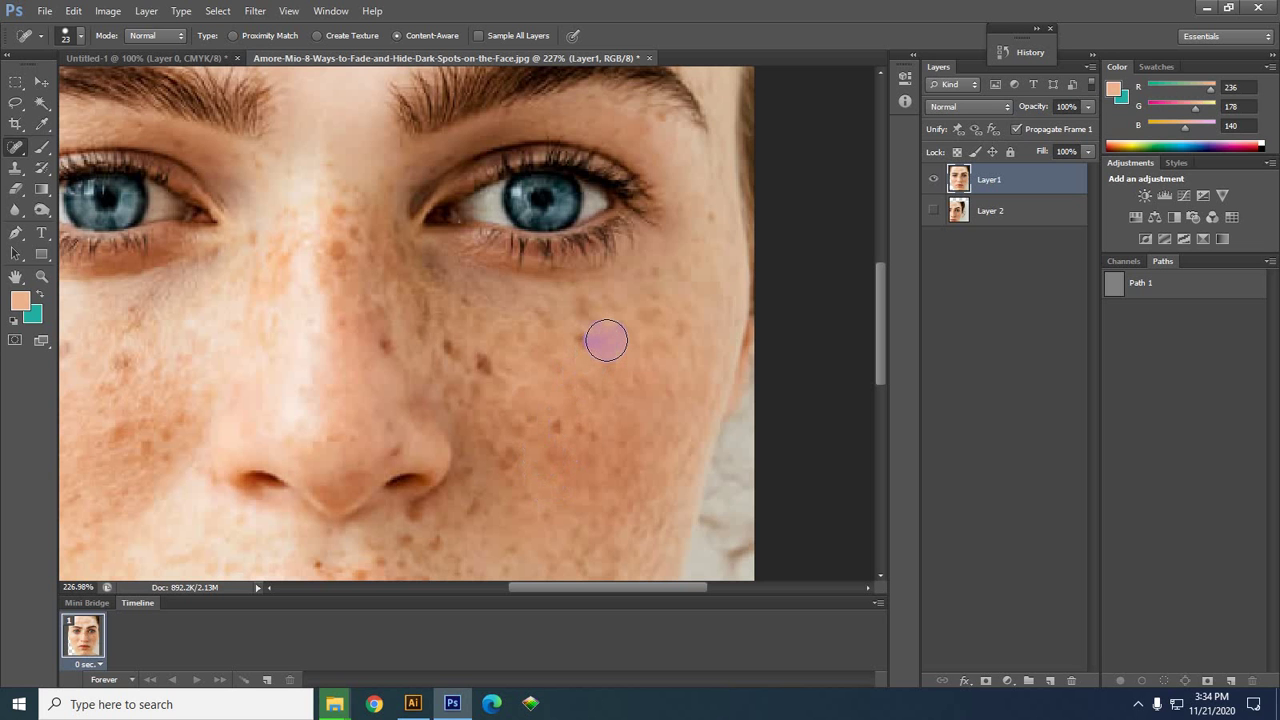
left_click(625, 336)
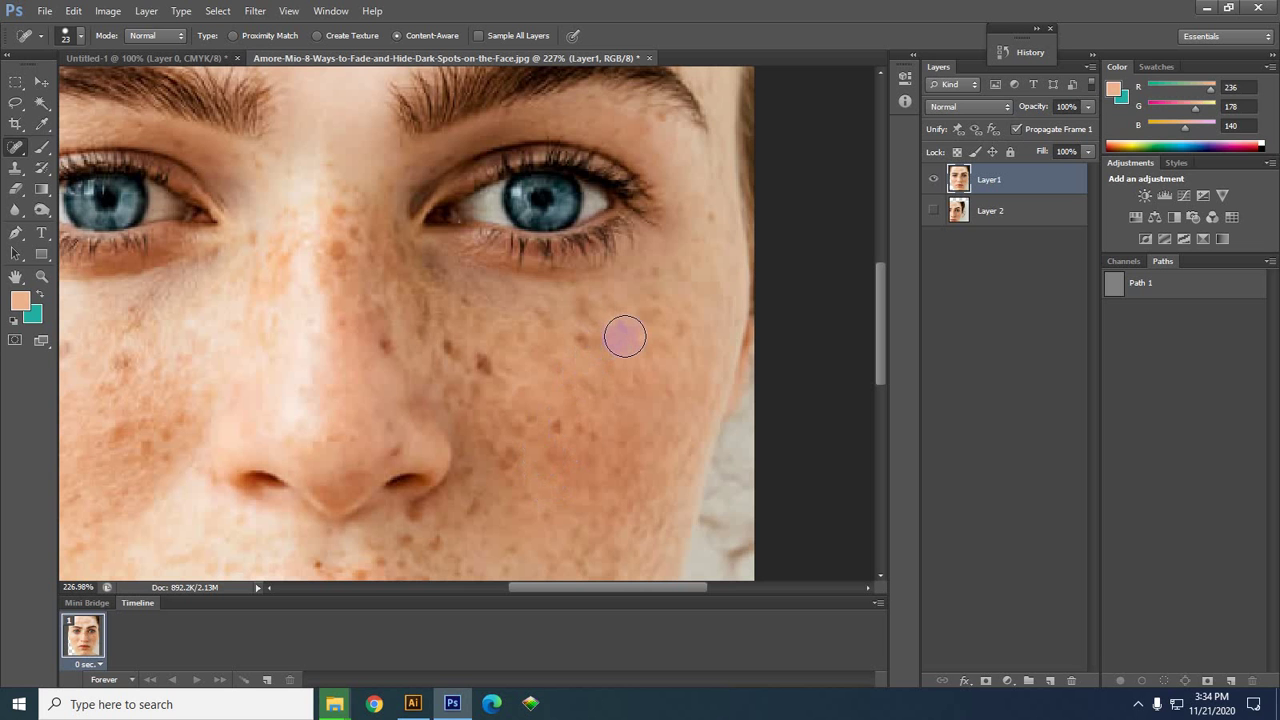
- Heal the dark freckles on the side of the nose with the Spot Healing Brush
left_click(461, 451)
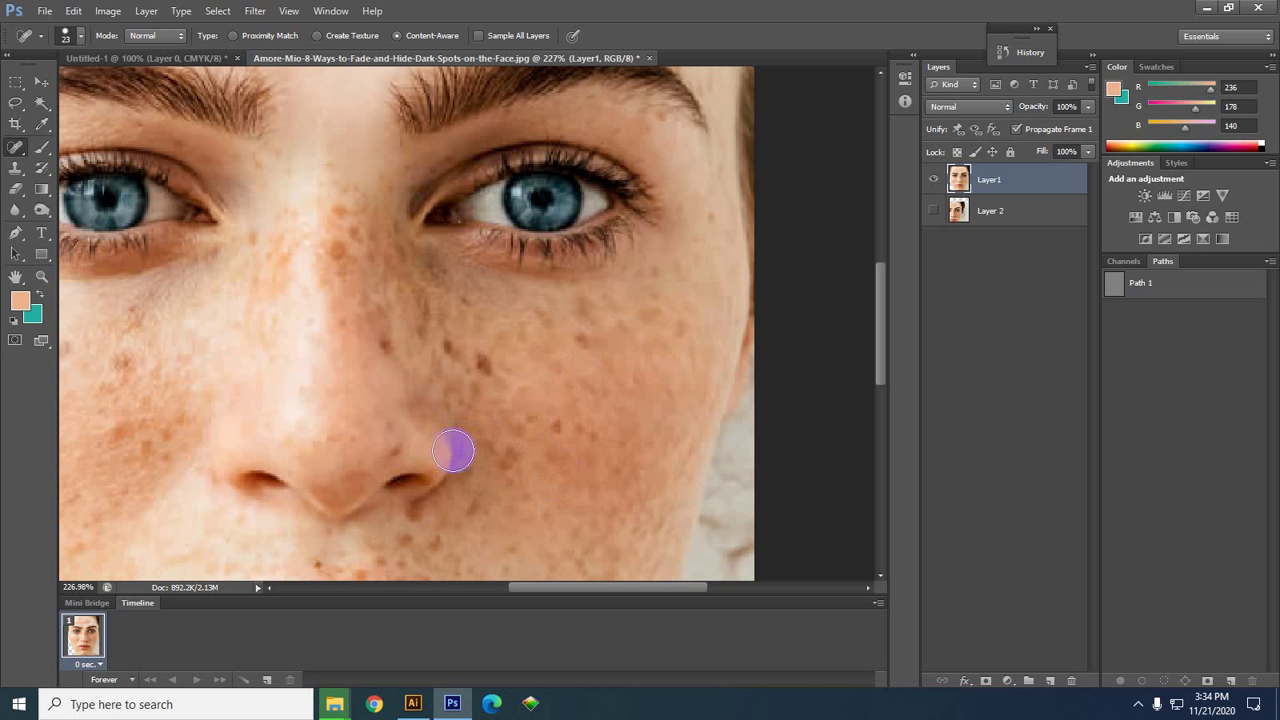
left_click(382, 462)
left_click(380, 349)
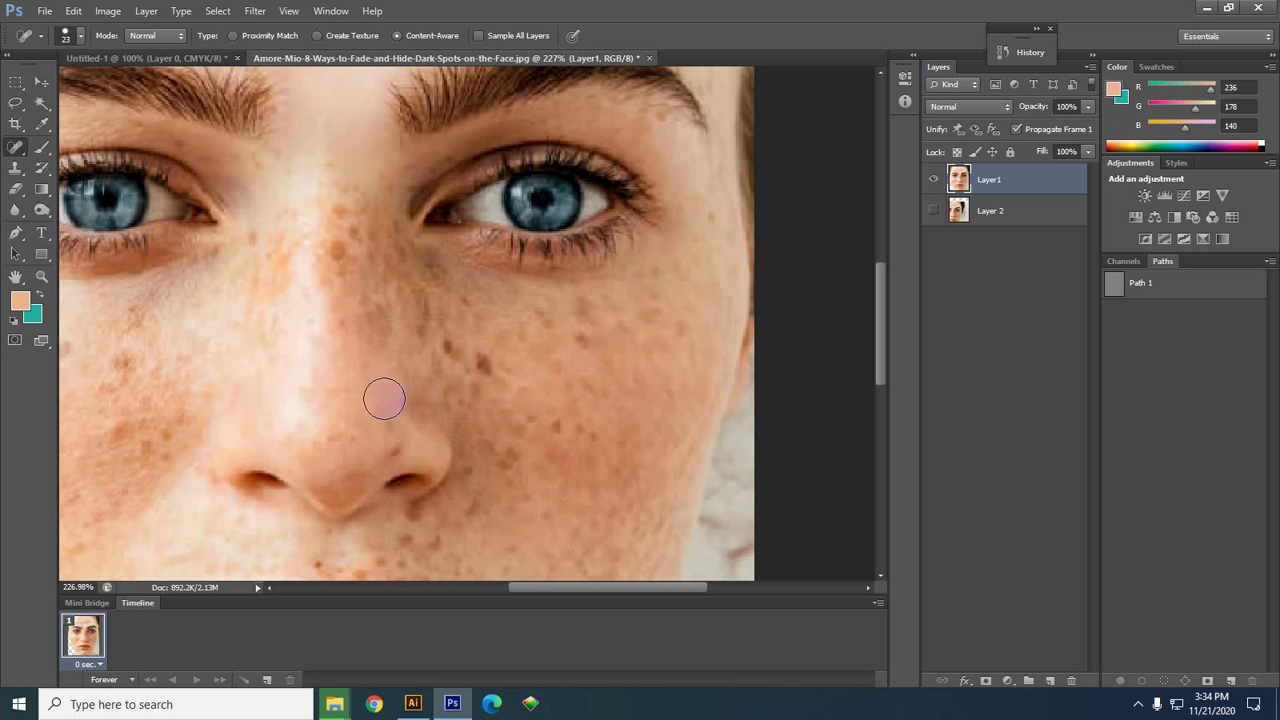
left_click(399, 468)
left_click(394, 366)
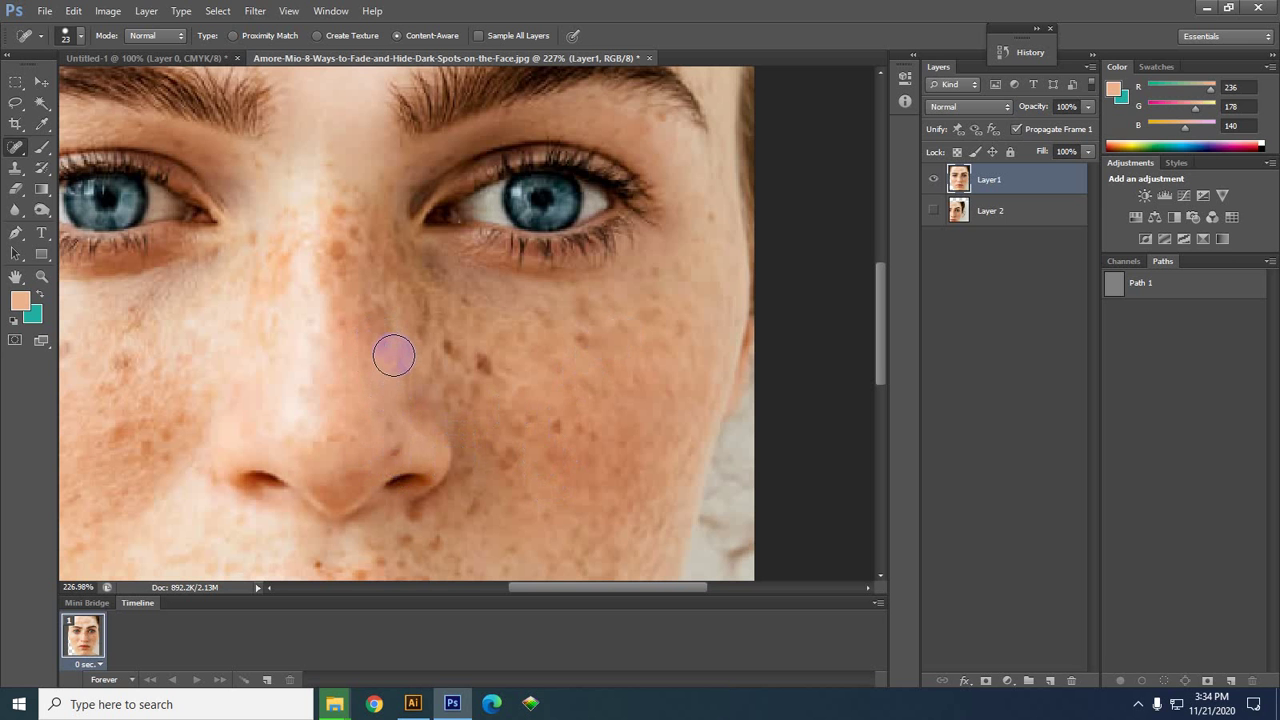
- Heal the small spots on the forehead above both eyebrows with the Spot Healing Brush
left_click_drag(420, 163, 451, 443)
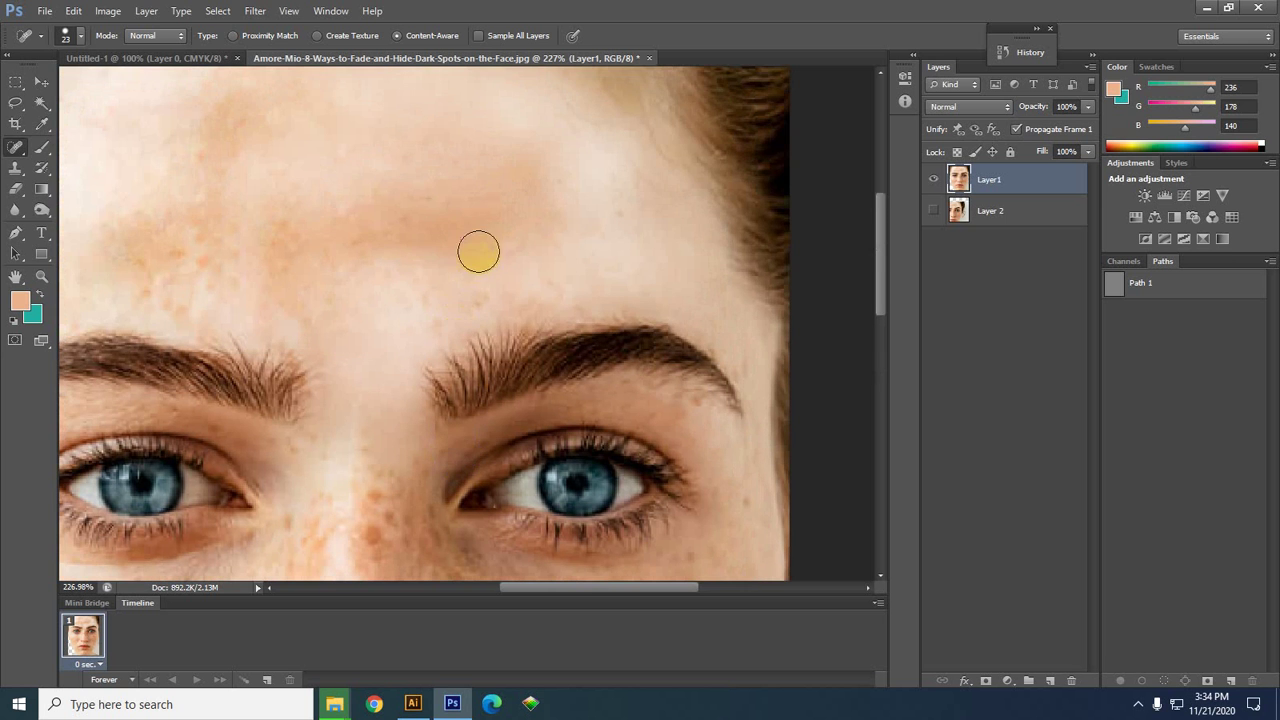
left_click(476, 301)
left_click(150, 292)
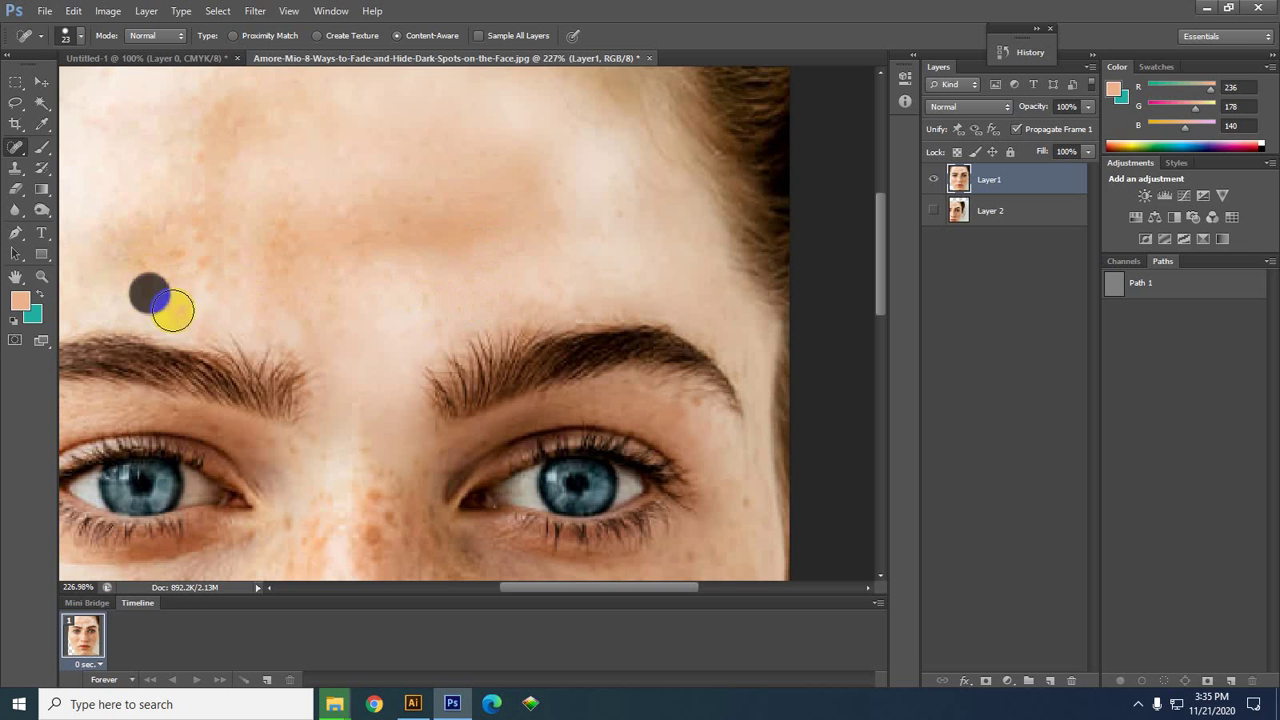
- Heal the remaining dark freckles on both cheeks beside the nose with the Spot Healing Brush
left_click_drag(321, 520, 447, 368)
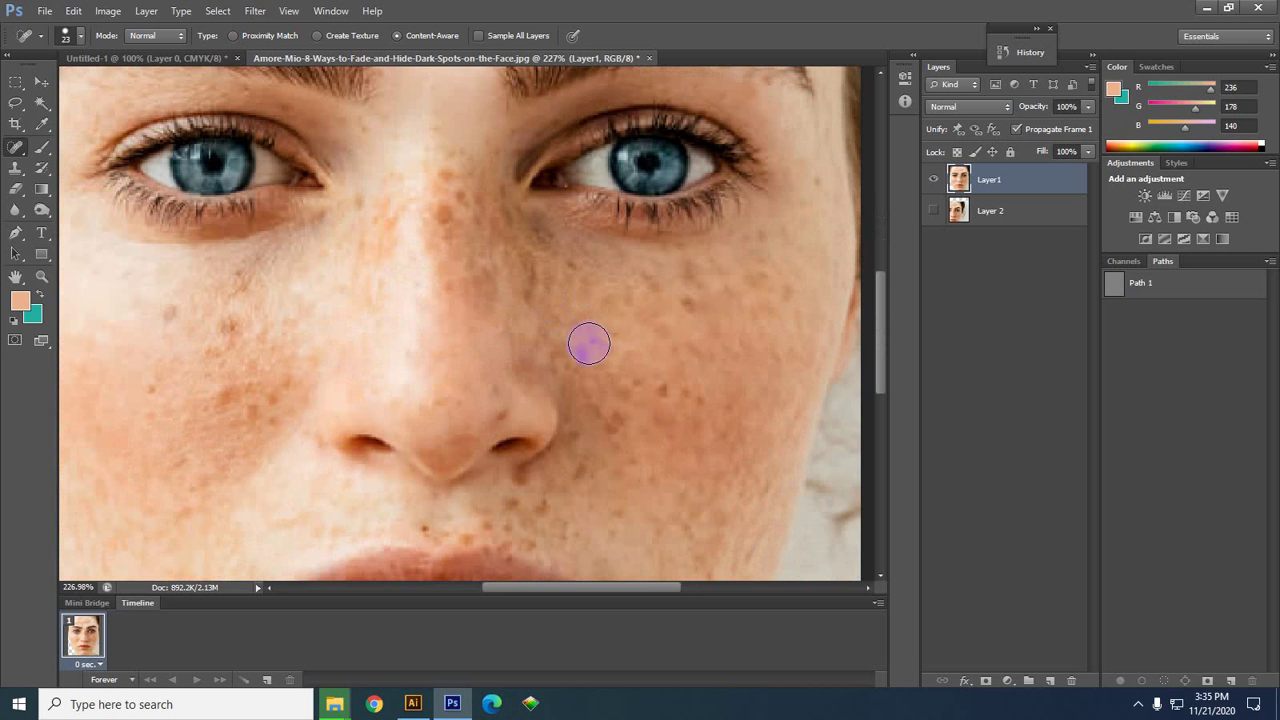
left_click(669, 391)
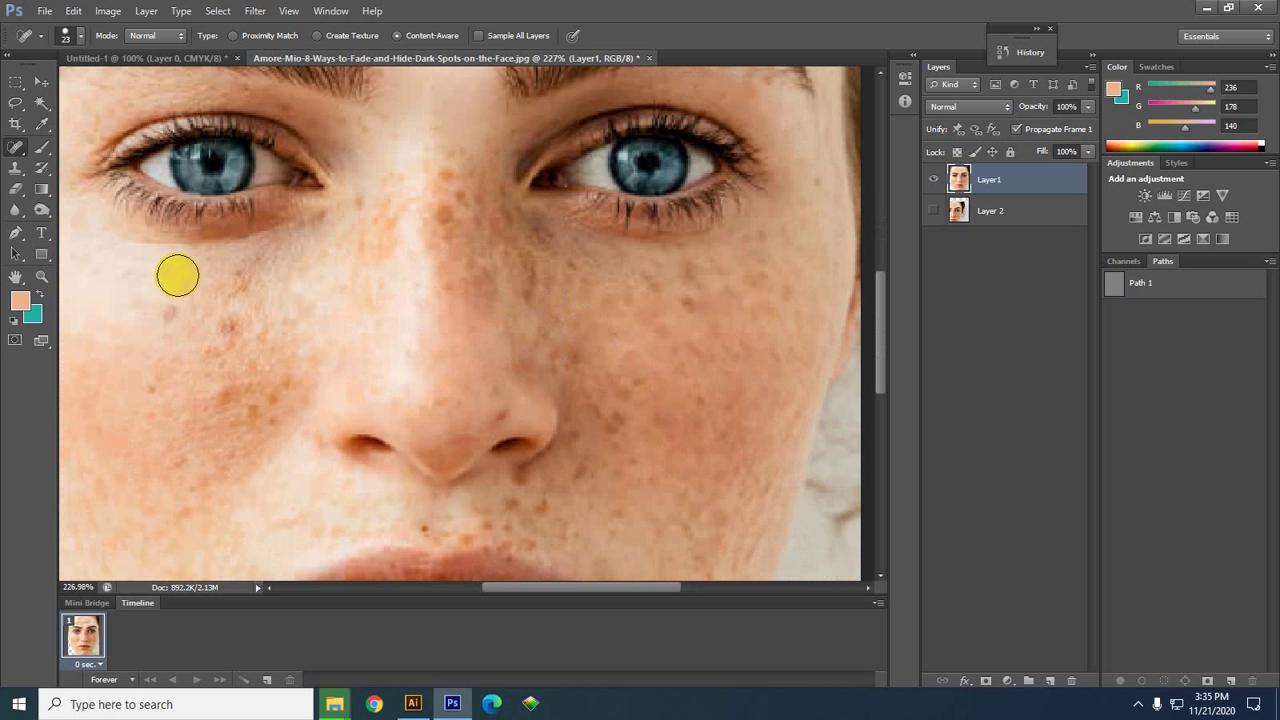
left_click(224, 321)
left_click(171, 314)
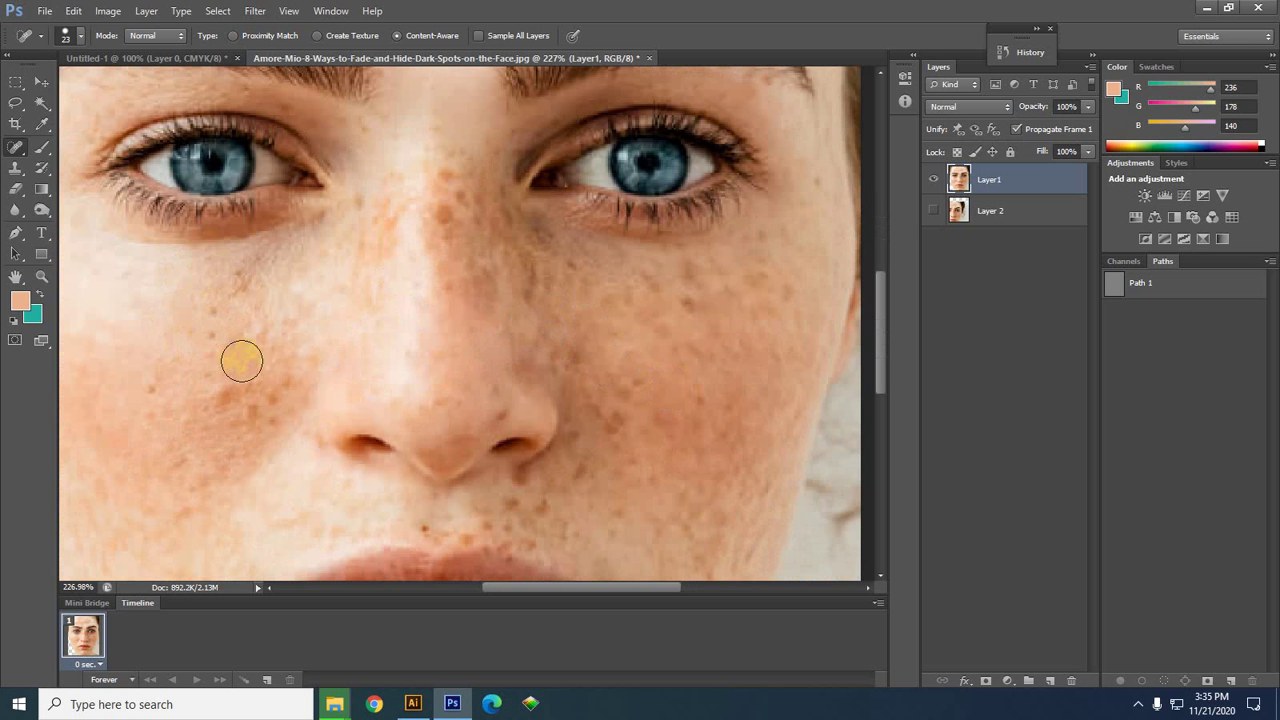
left_click(239, 393)
mouse_move(239, 393)
left_mouse_down()
mouse_move(217, 397)
mouse_move(257, 420)
left_mouse_up()
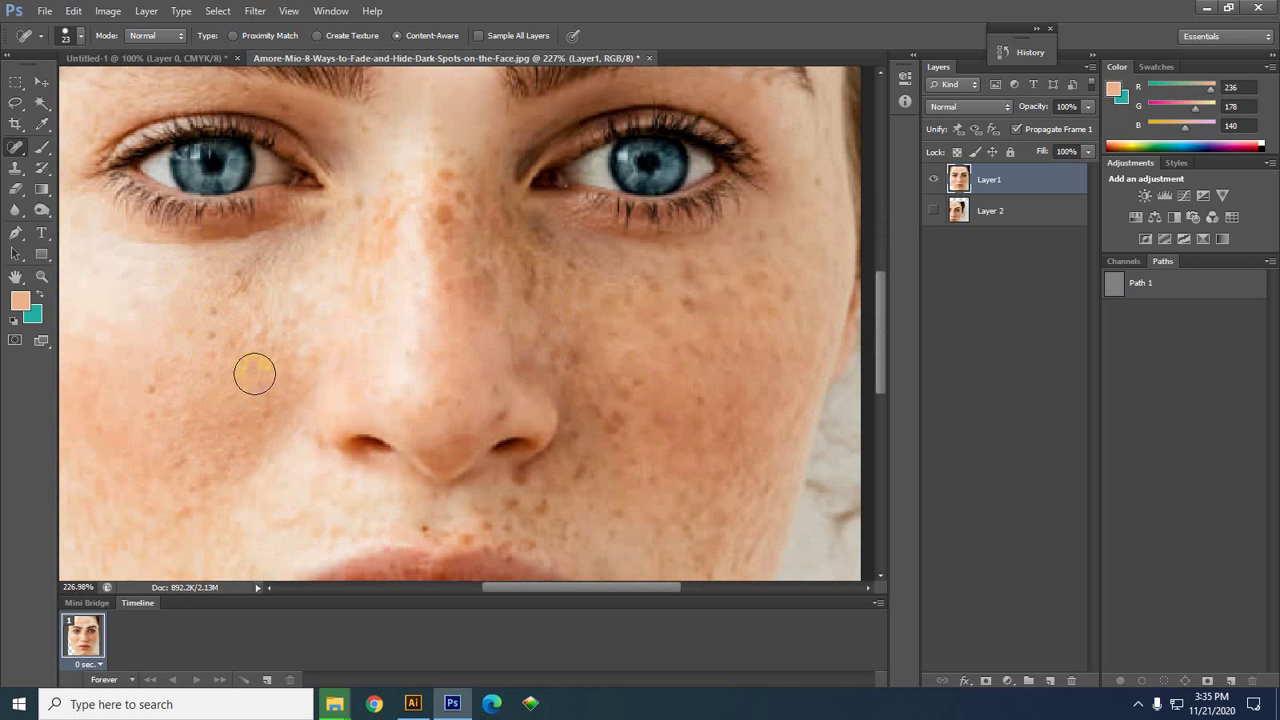
scroll(260, 395, "down", 5)
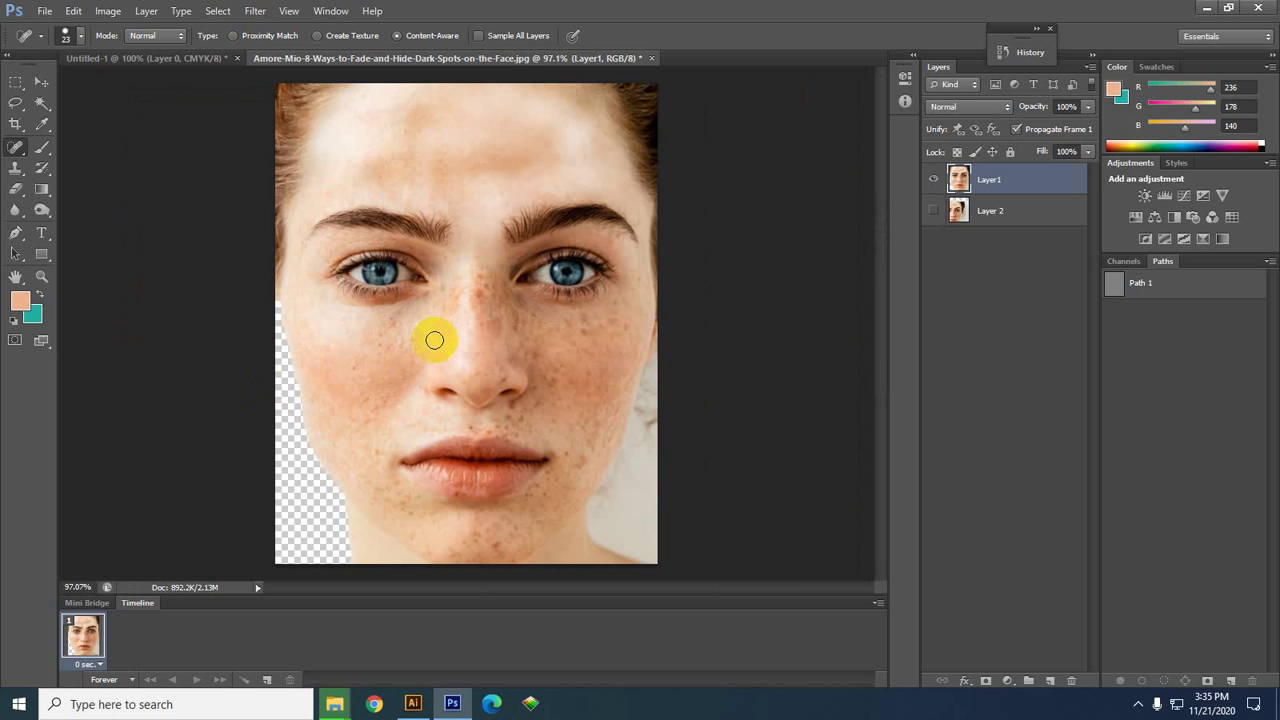
- Switch from the Spot Healing Brush to the Healing Brush Tool with Sampled as the source
left_click(15, 146)
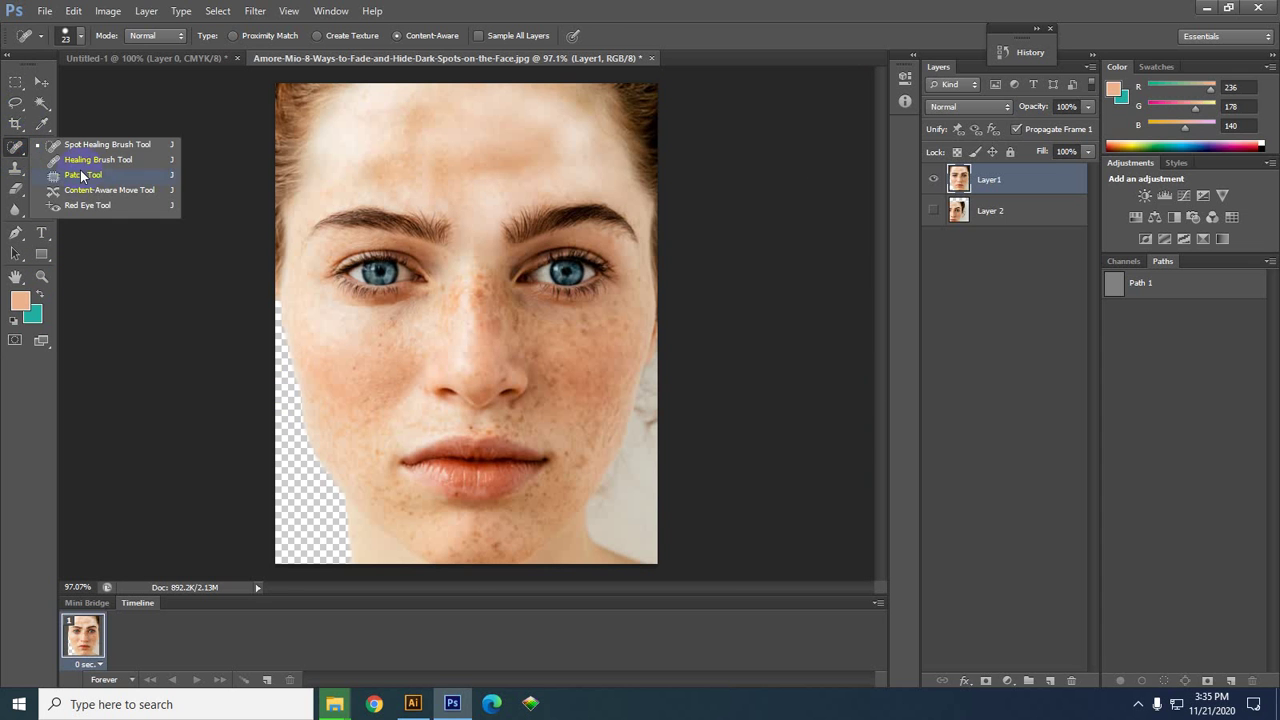
left_click(98, 159)
left_click(486, 214)
left_click(634, 268)
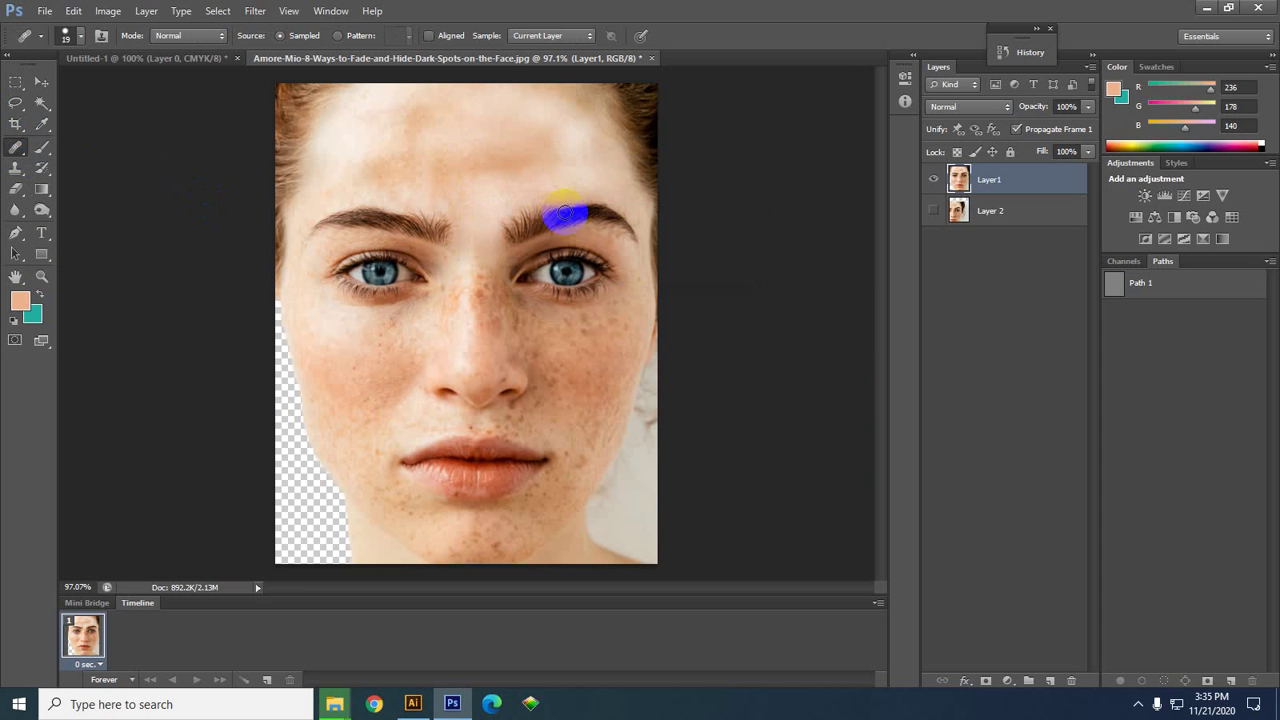
- Switch from the healing tools to the Brush Tool, ready for painting on the forehead
left_click(41, 153)
left_click(45, 158)
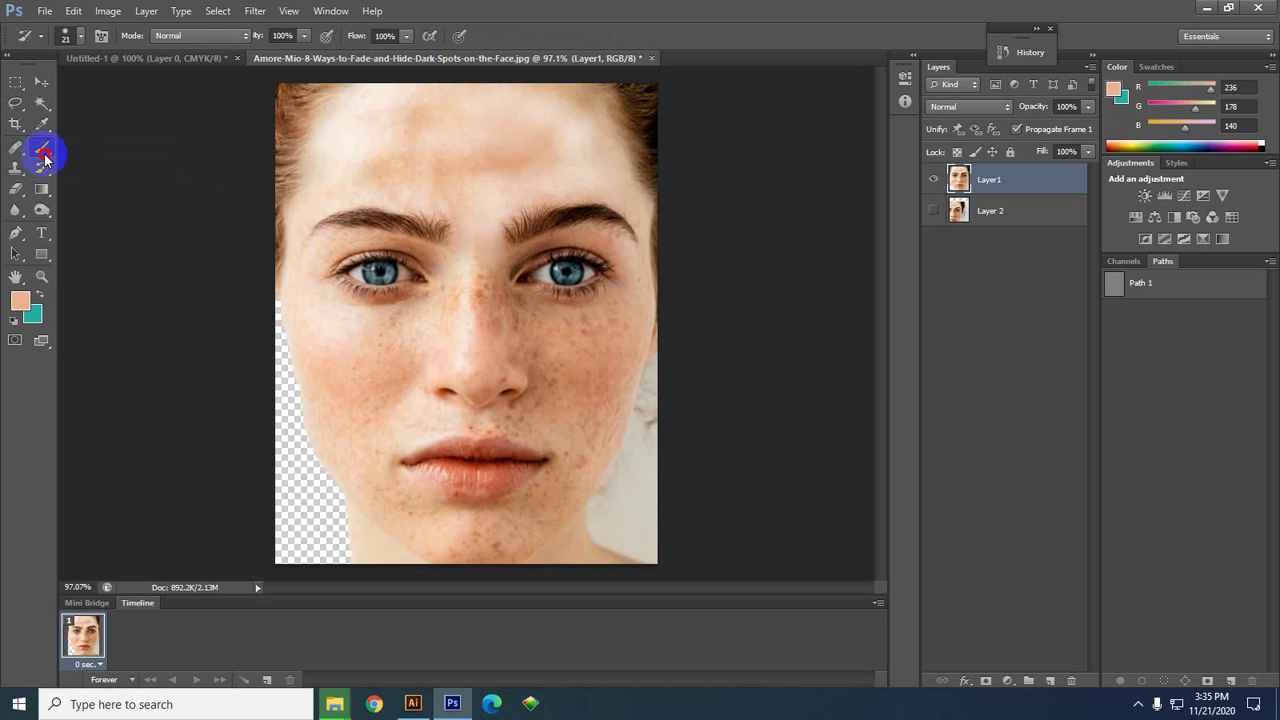
left_click(45, 158)
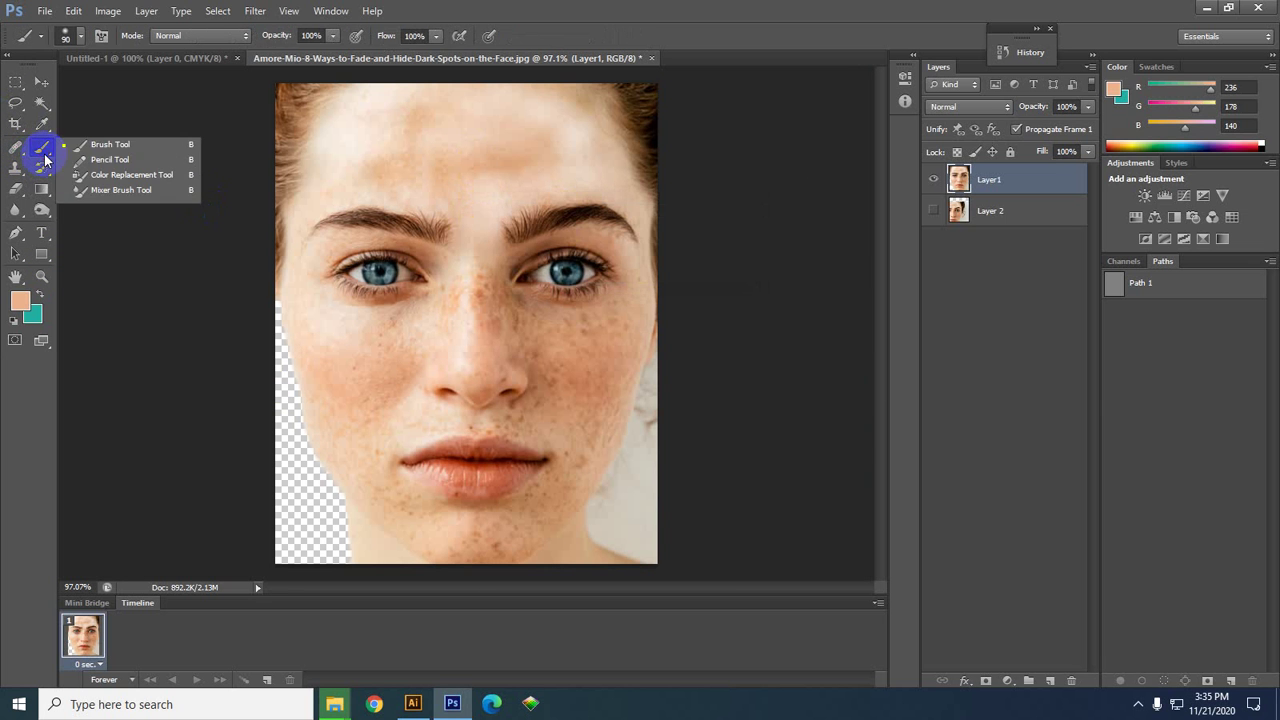
left_click(120, 145)
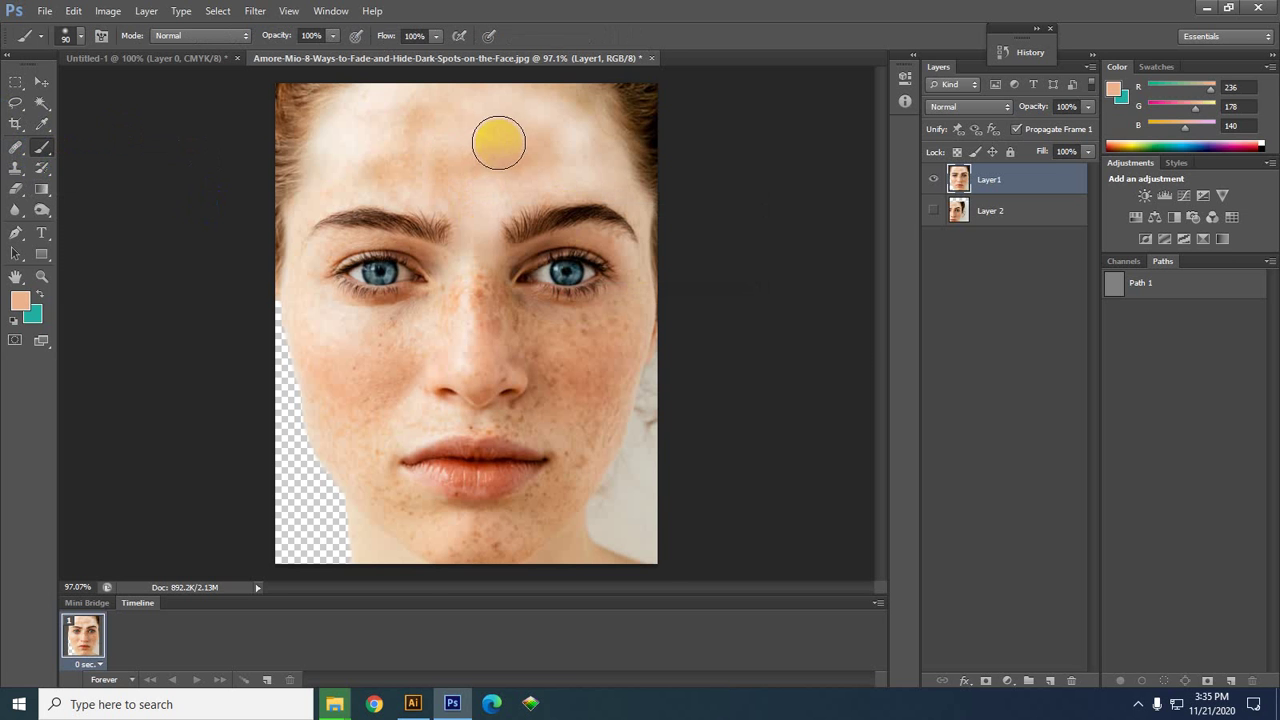
scroll(500, 142, "up", 3)
left_click_drag(500, 145, 466, 220)
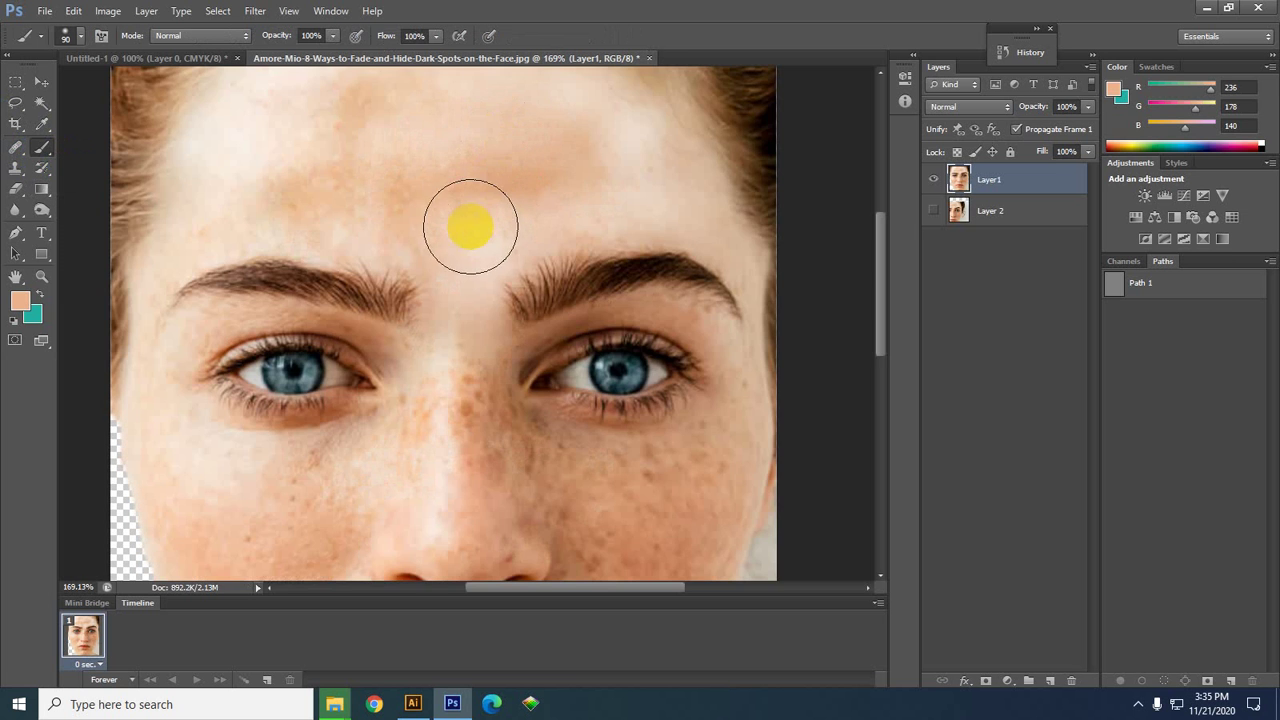
- Sample the light skin tone beside the darker forehead patch as the foreground colour with the Eyedropper Tool
left_click(41, 123)
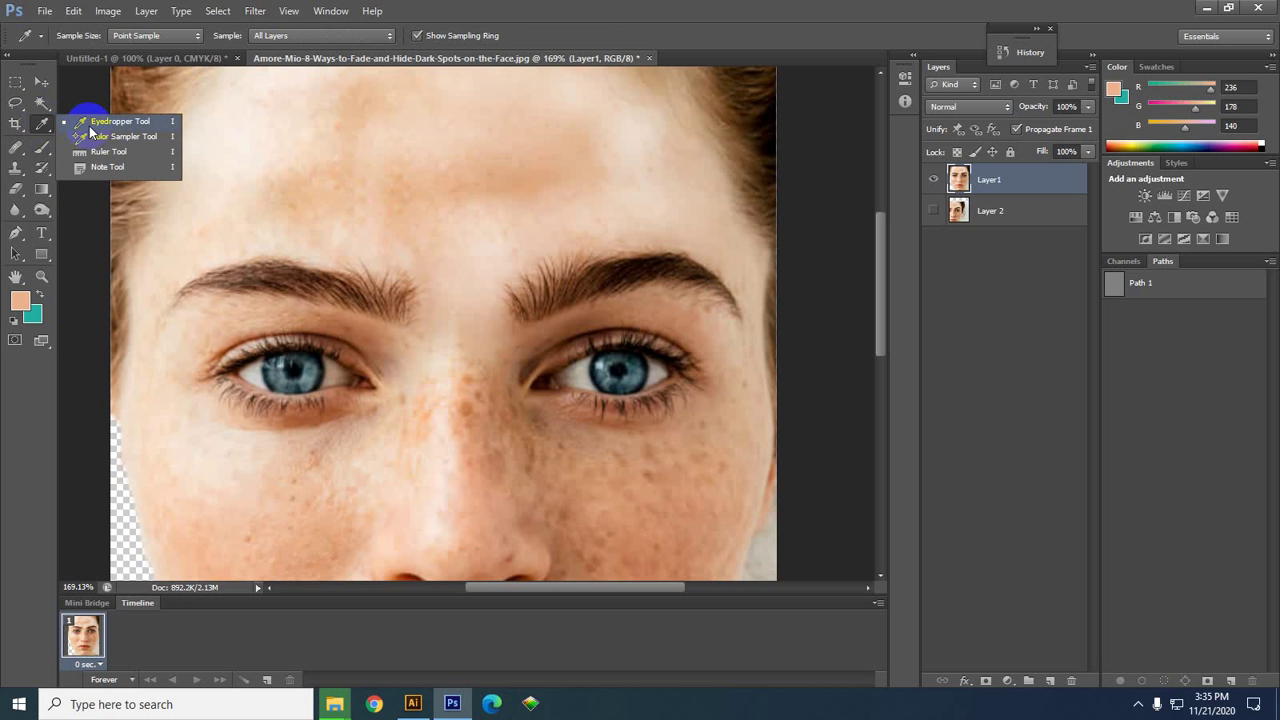
left_click(40, 149)
left_click_drag(40, 149, 125, 155)
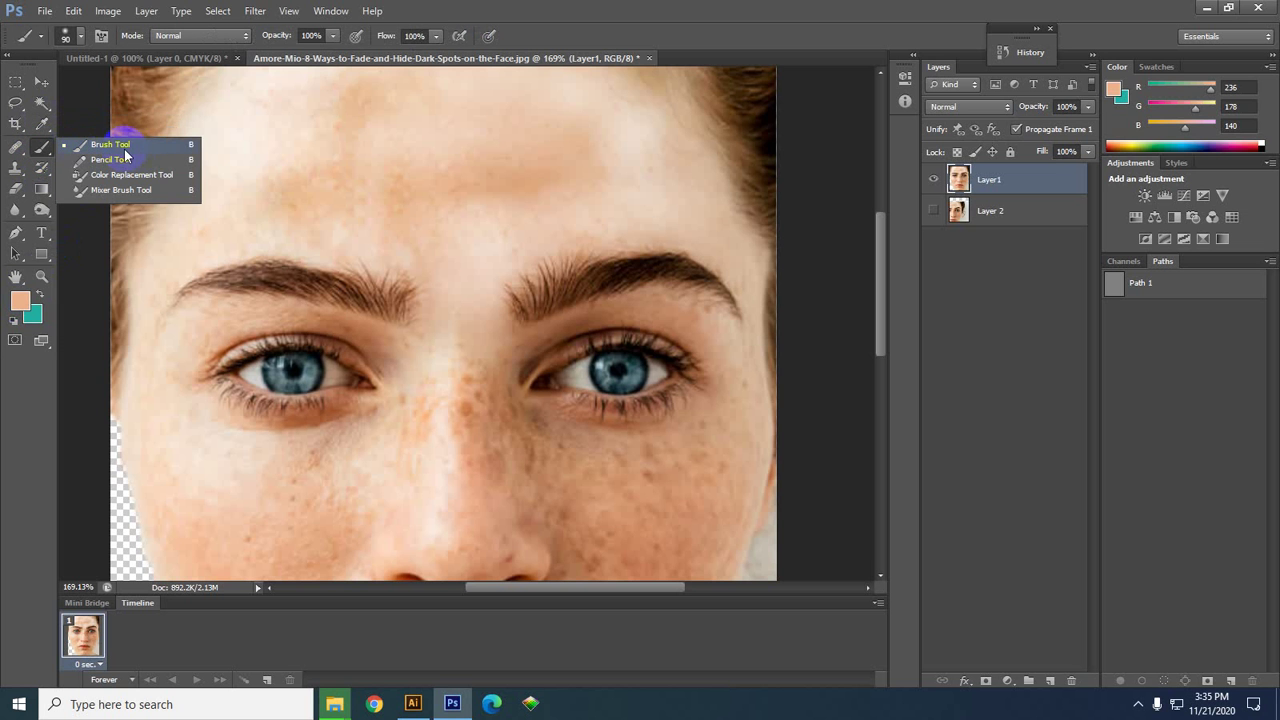
left_click(125, 150)
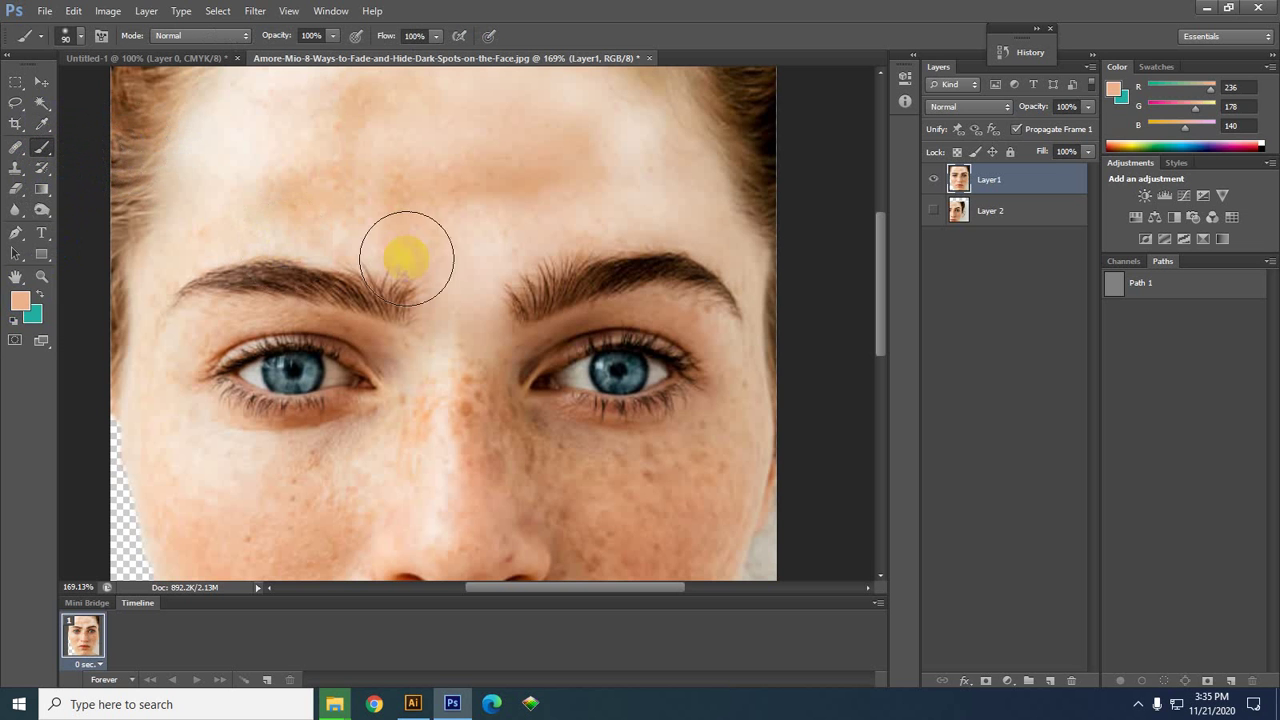
scroll(466, 194, "up", 3)
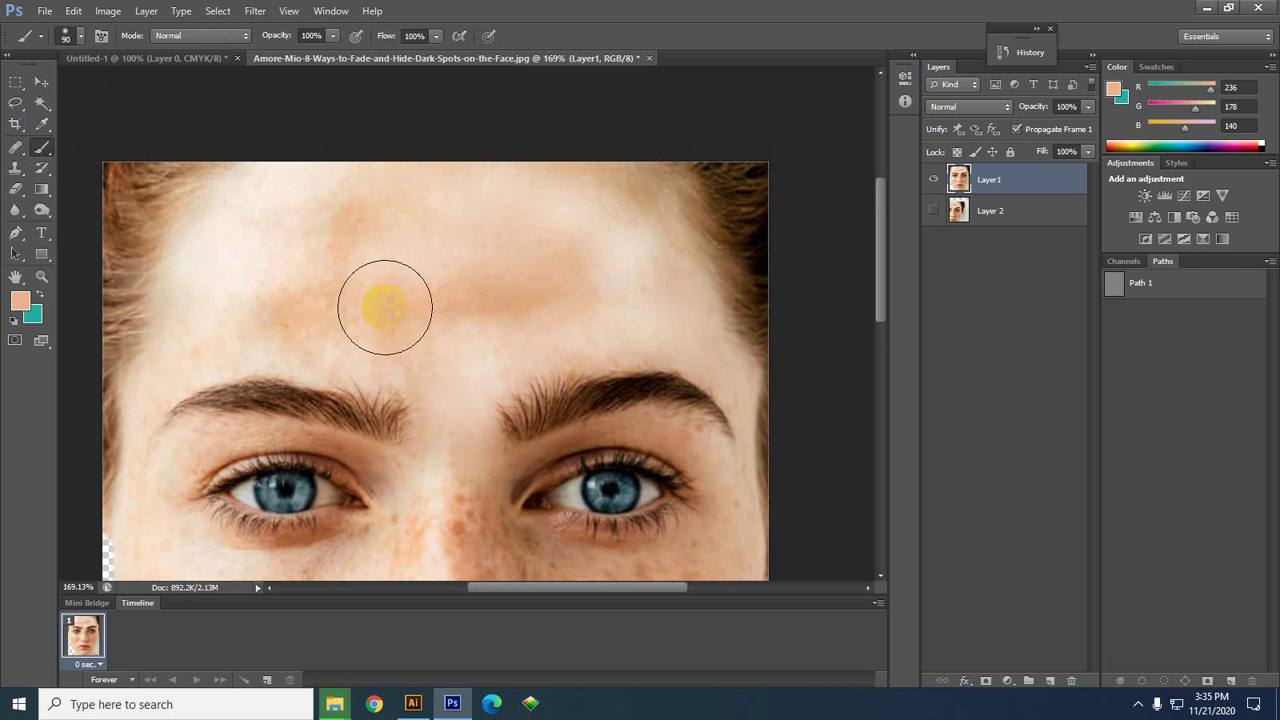
left_click(42, 123)
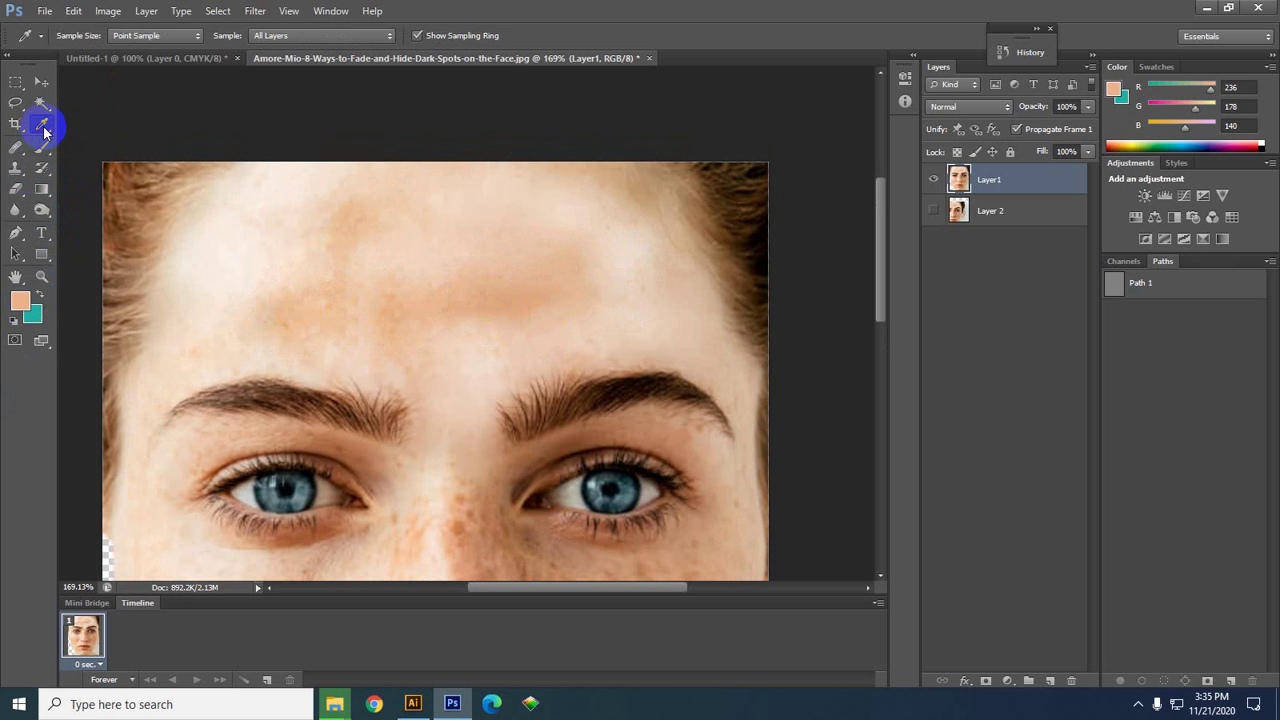
left_click(624, 251)
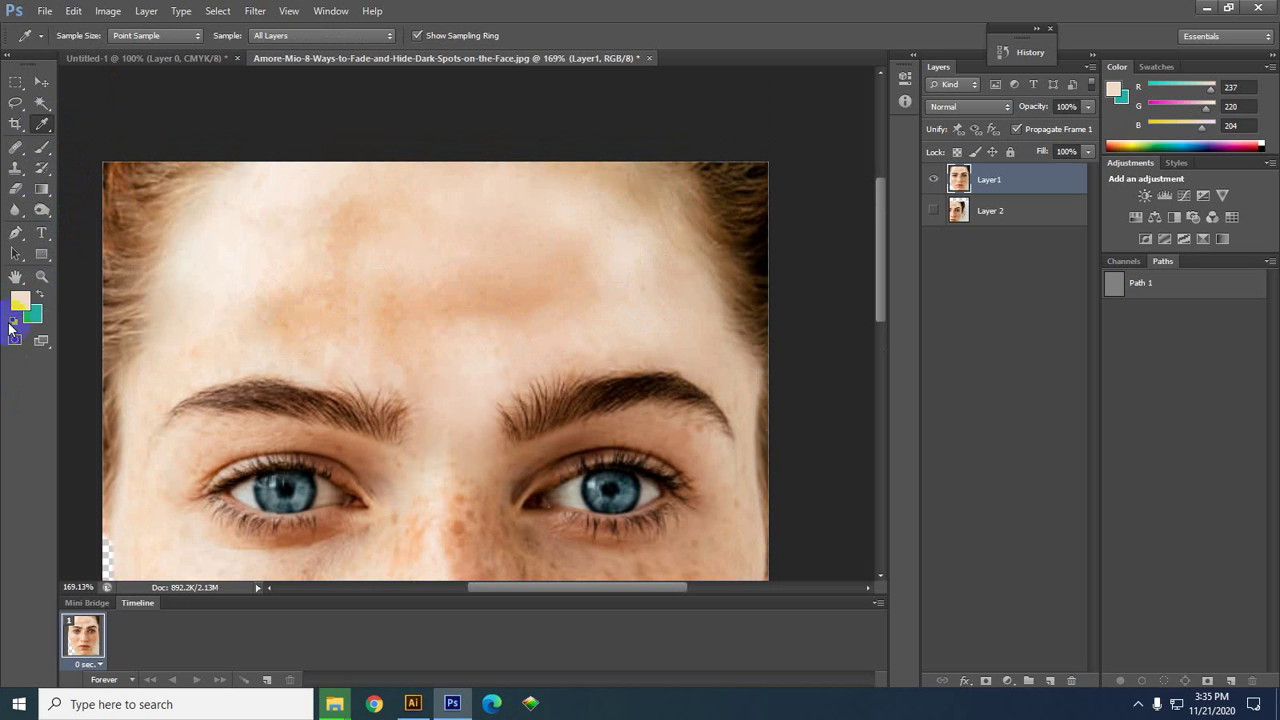
- Set up the Brush Tool with 30% opacity and the Soft Round tip at 90 px and 0% hardness
left_click(42, 147)
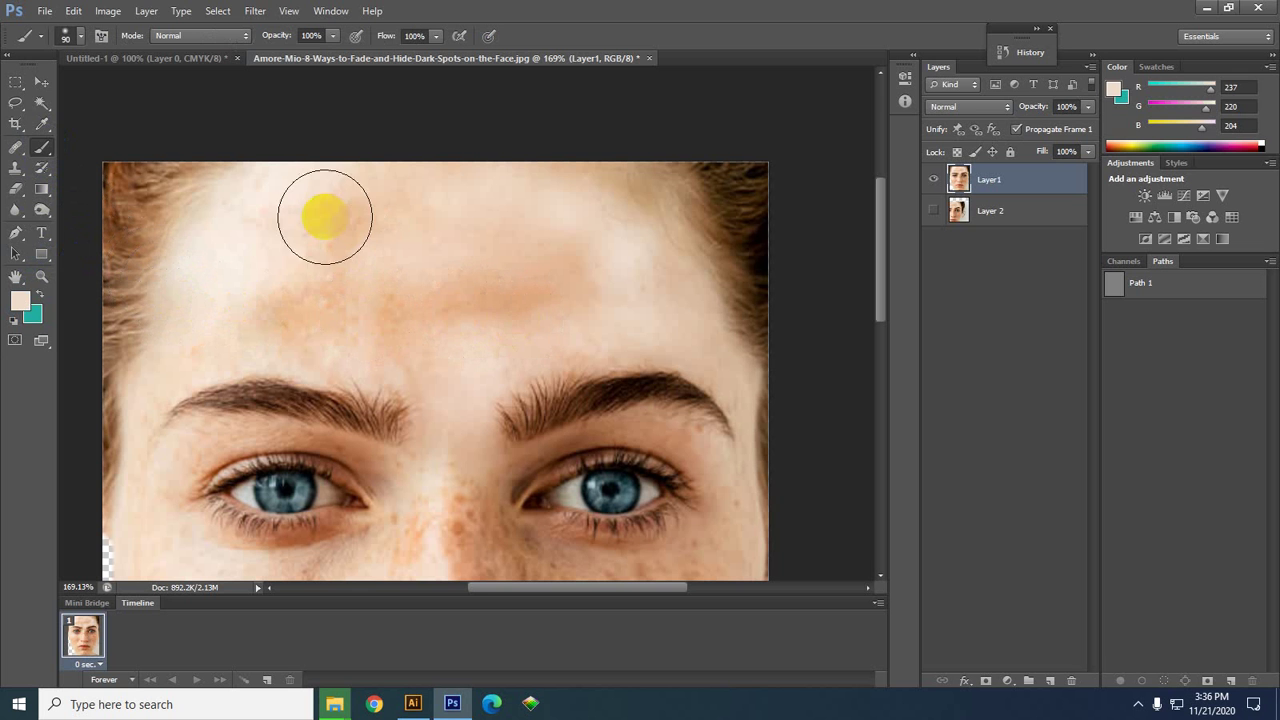
left_click(331, 40)
left_click_drag(323, 54, 283, 67)
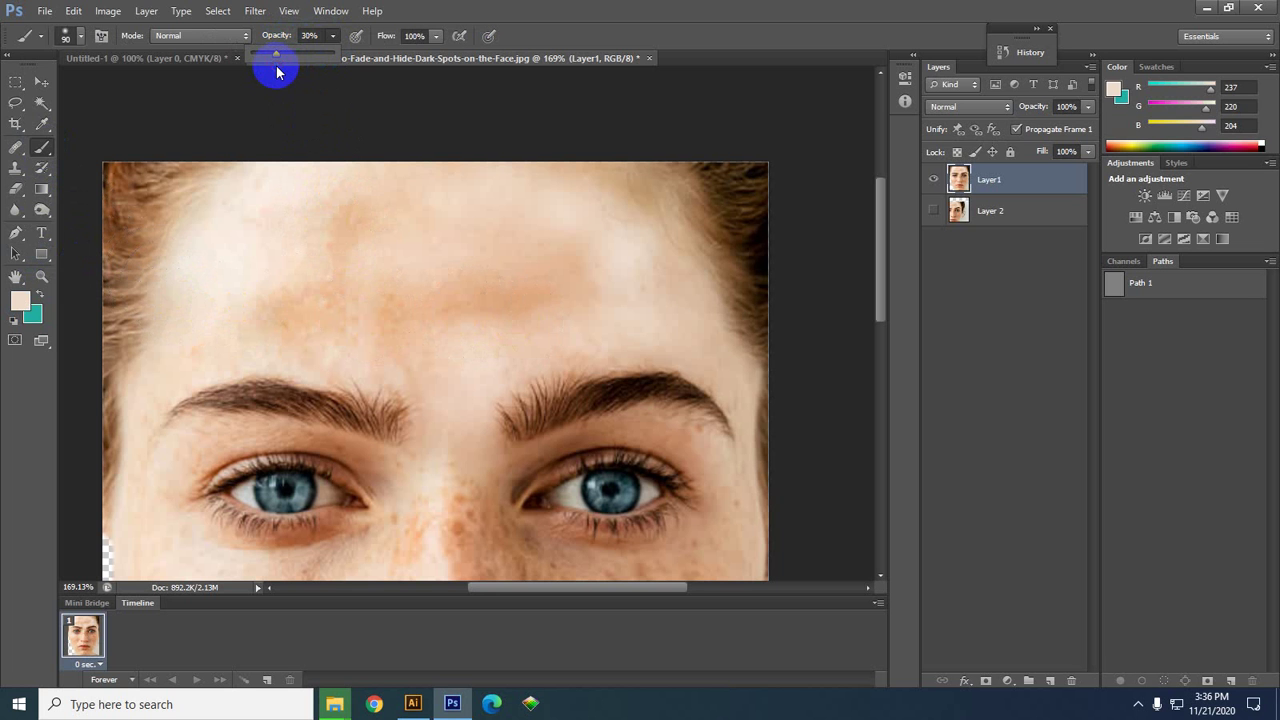
left_click(74, 40)
left_click(33, 158)
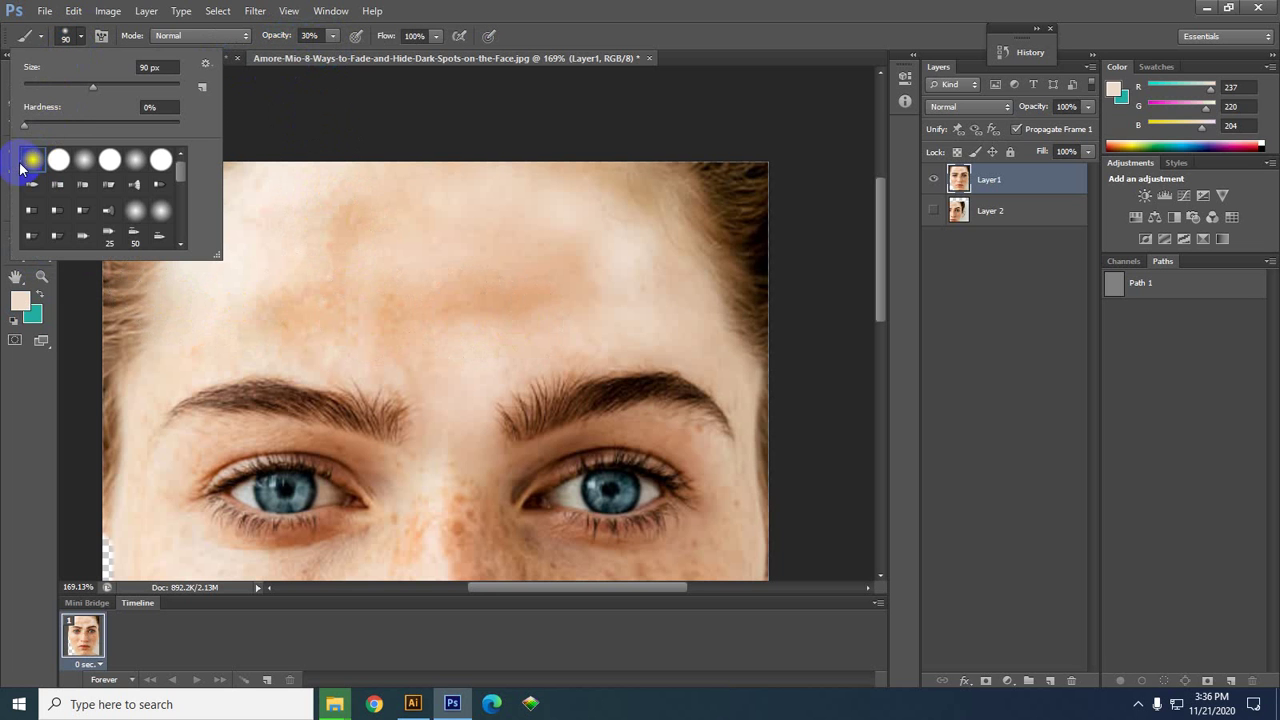
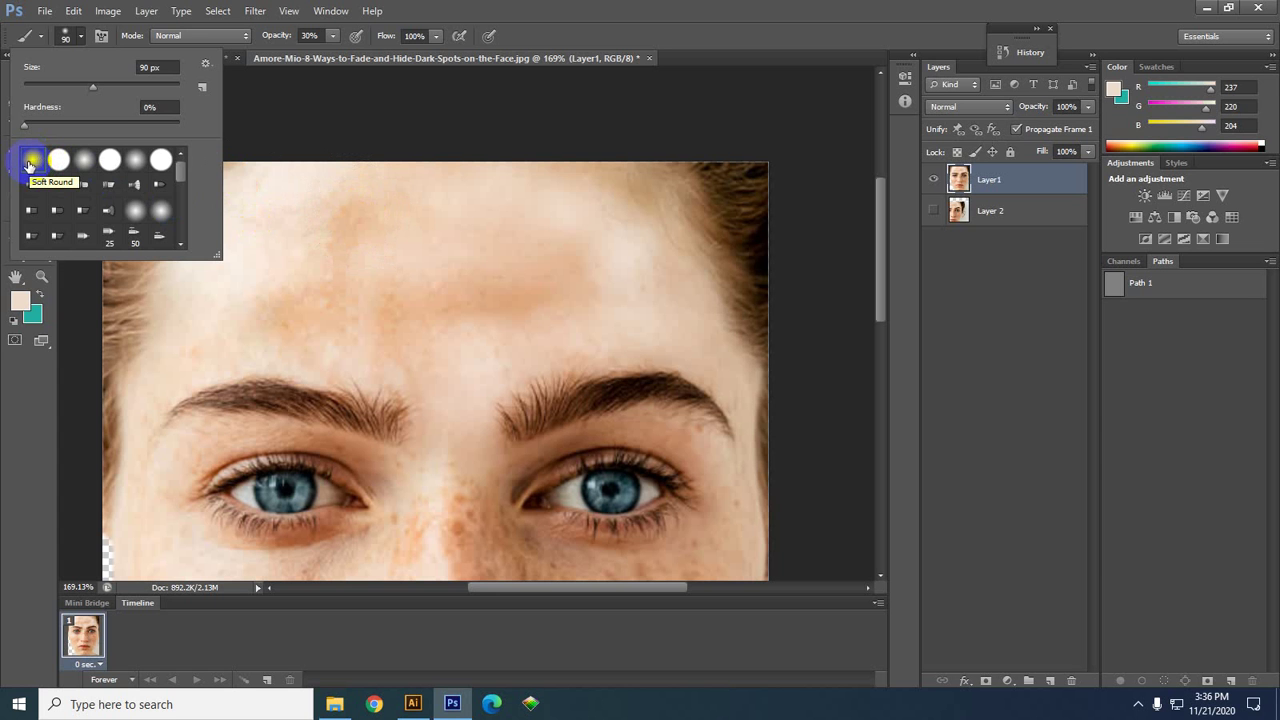
left_click(30, 162)
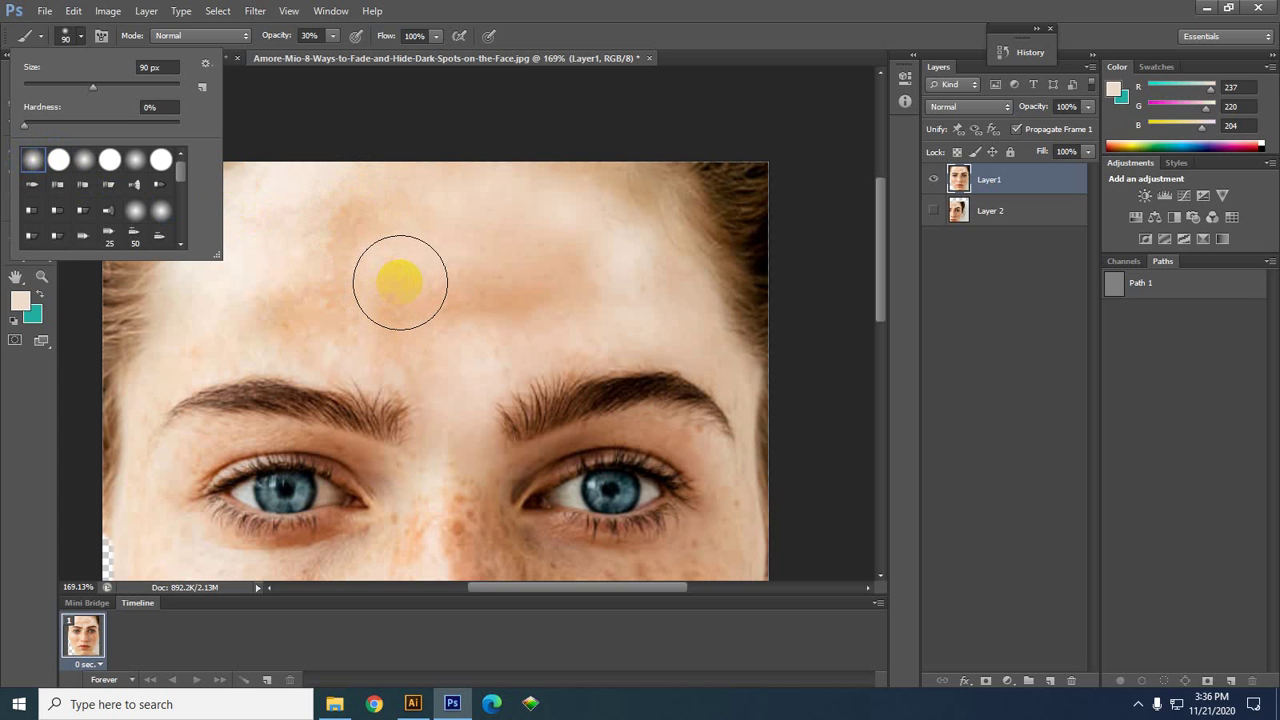
left_click(38, 164)
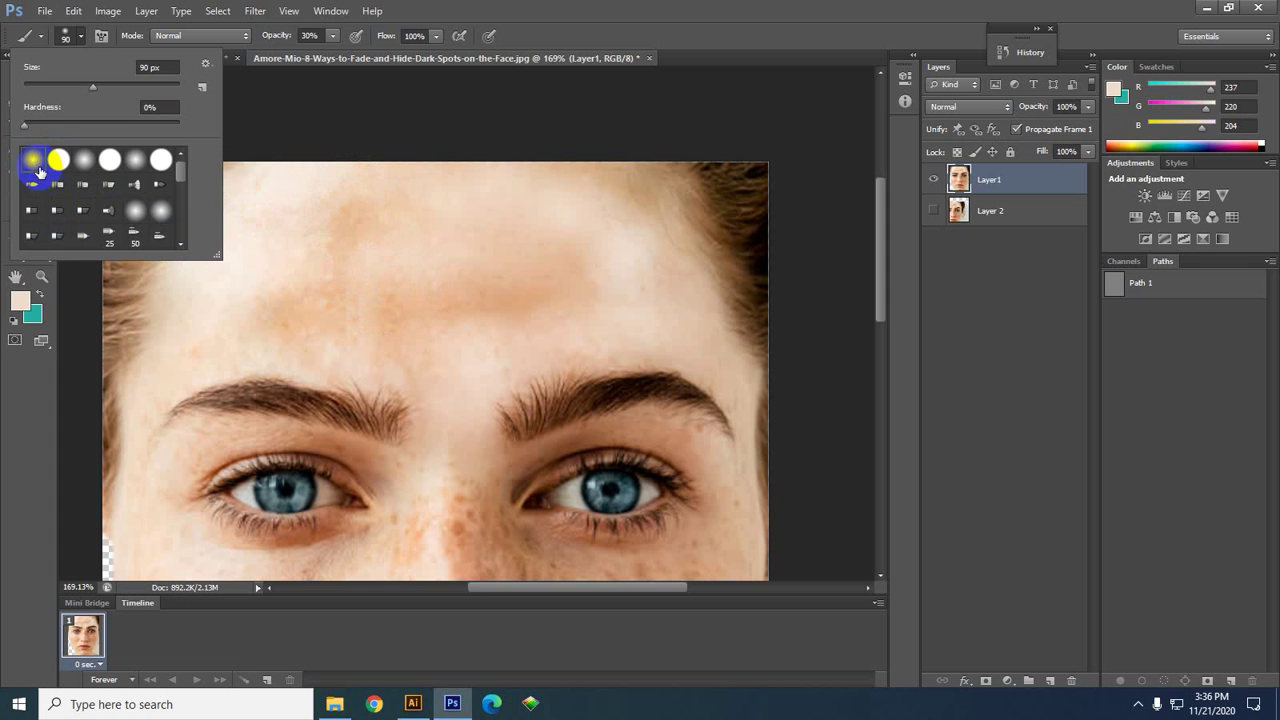
left_click(395, 58)
left_click(835, 415)
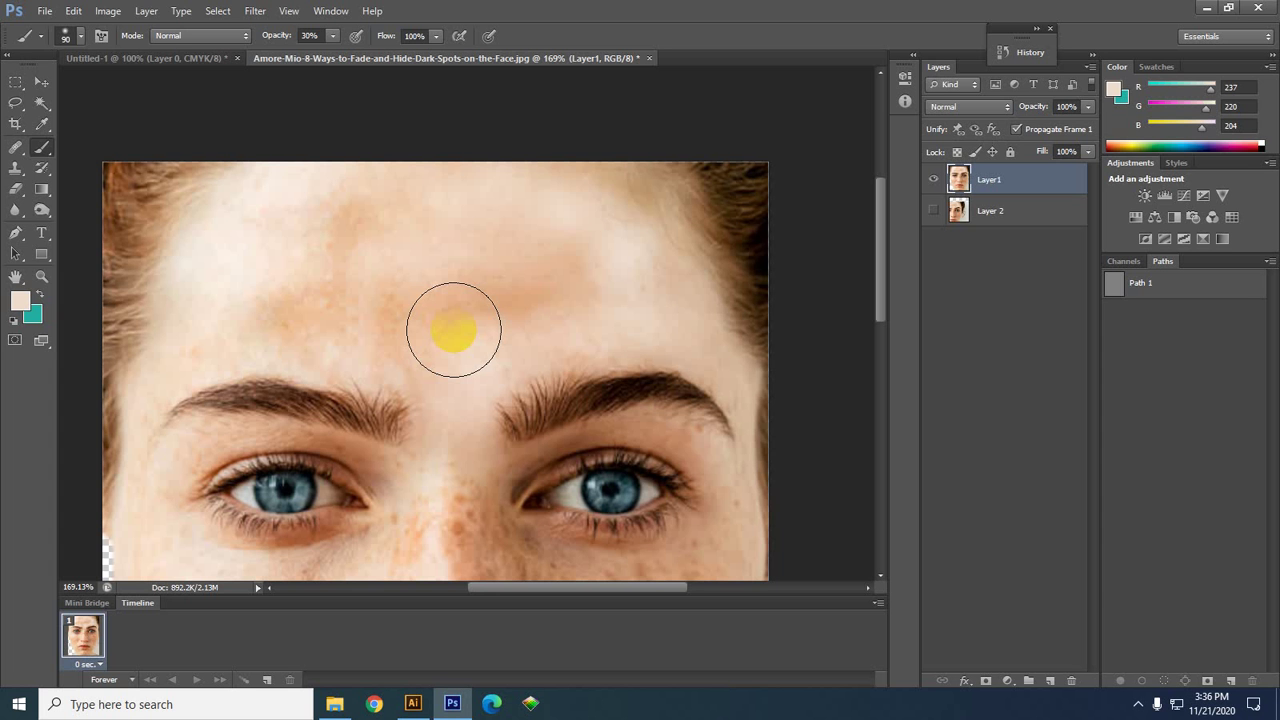
- Add a new empty layer above Layer1 and make it the active layer for painting
left_click(19, 301)
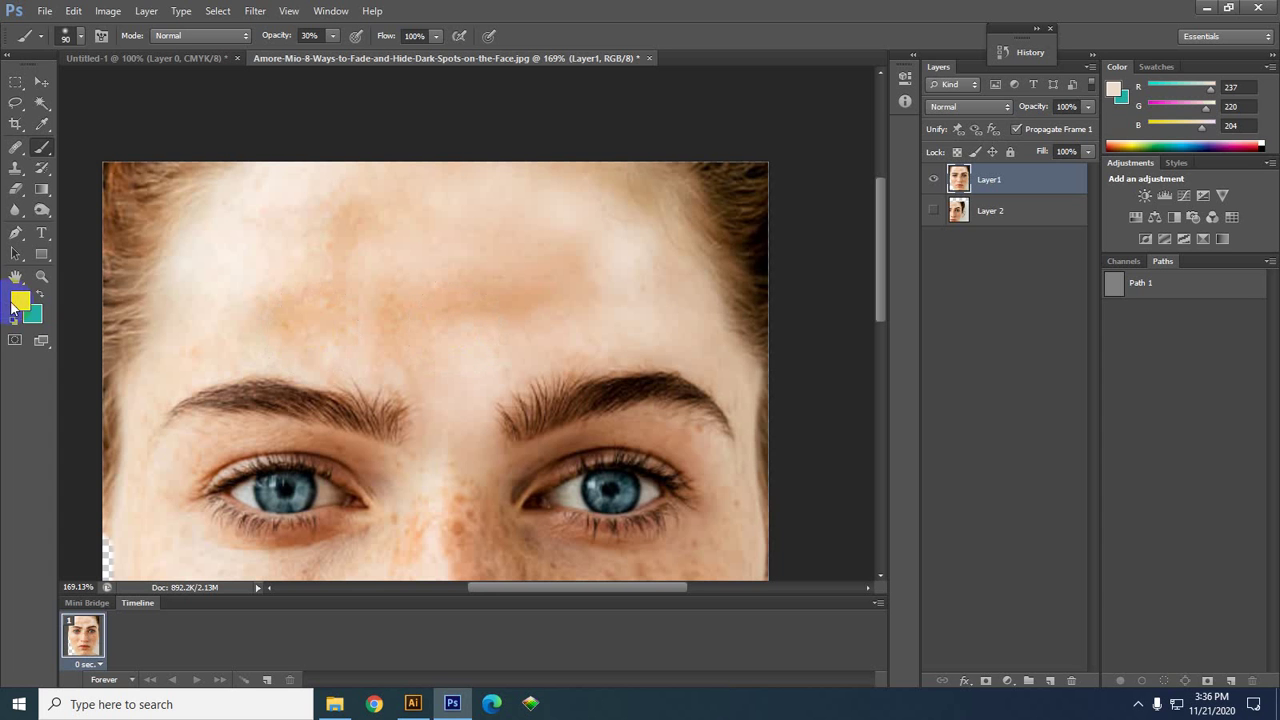
left_click(314, 332)
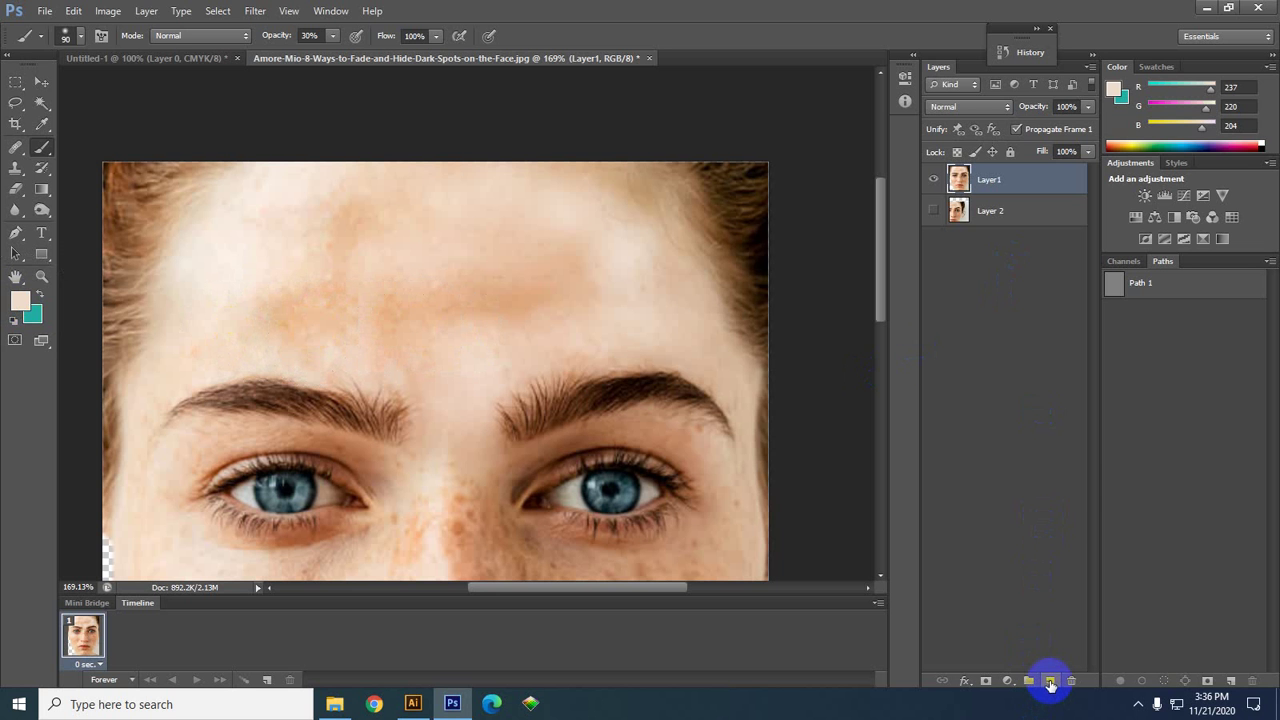
left_click(1050, 681)
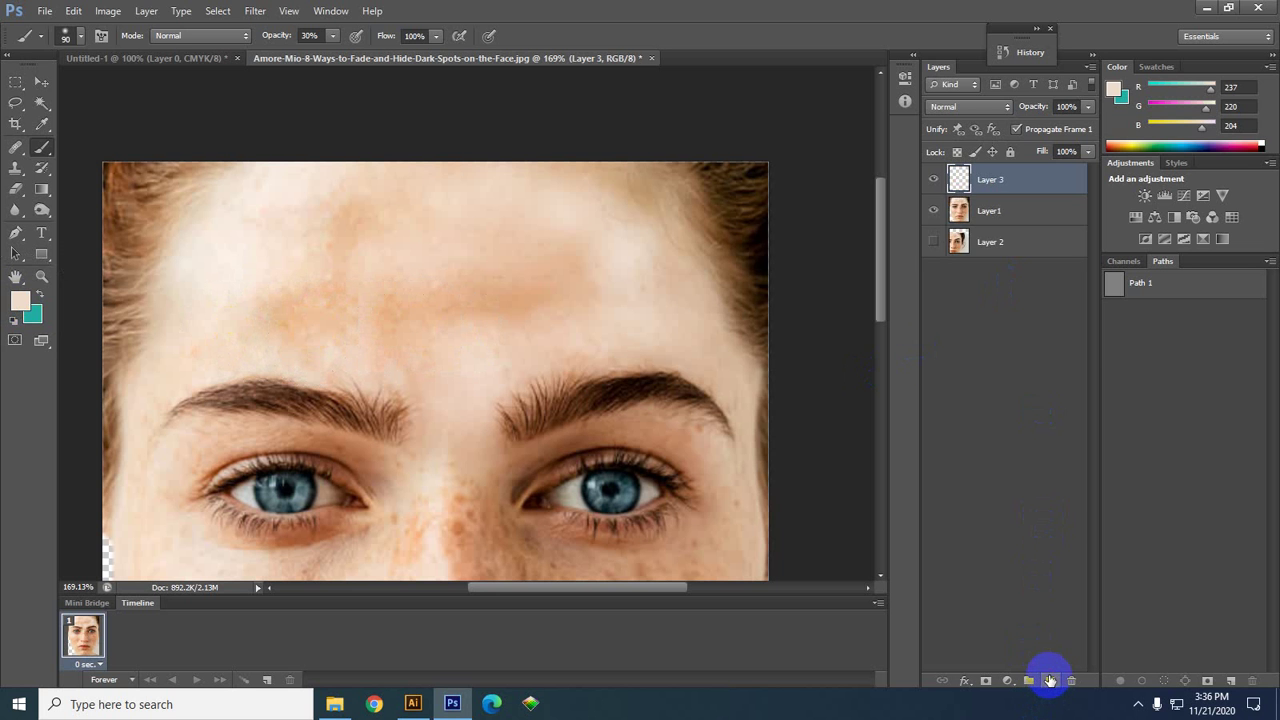
left_click(975, 184)
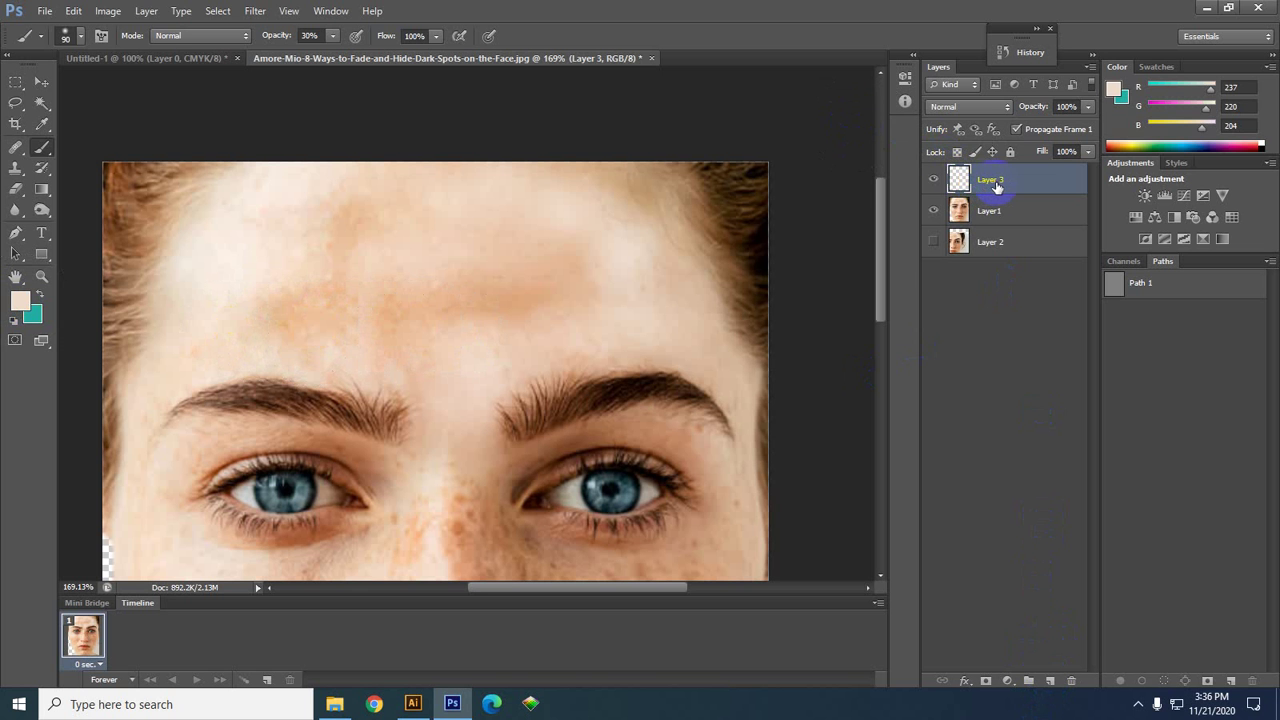
- Paint the sampled light skin tone over the darker patches across the forehead on Layer 3
mouse_move(440, 286)
left_mouse_down()
mouse_move(366, 304)
mouse_move(358, 324)
mouse_move(312, 326)
left_mouse_up()
mouse_move(206, 287)
left_mouse_down()
mouse_move(289, 314)
mouse_move(540, 291)
mouse_move(403, 309)
mouse_move(287, 303)
mouse_move(374, 217)
mouse_move(266, 300)
mouse_move(349, 320)
mouse_move(560, 297)
mouse_move(520, 251)
mouse_move(477, 291)
mouse_move(378, 307)
mouse_move(377, 226)
mouse_move(286, 306)
mouse_move(451, 303)
mouse_move(487, 230)
mouse_move(334, 223)
mouse_move(386, 294)
left_mouse_up()
scroll(371, 277, "down", 3)
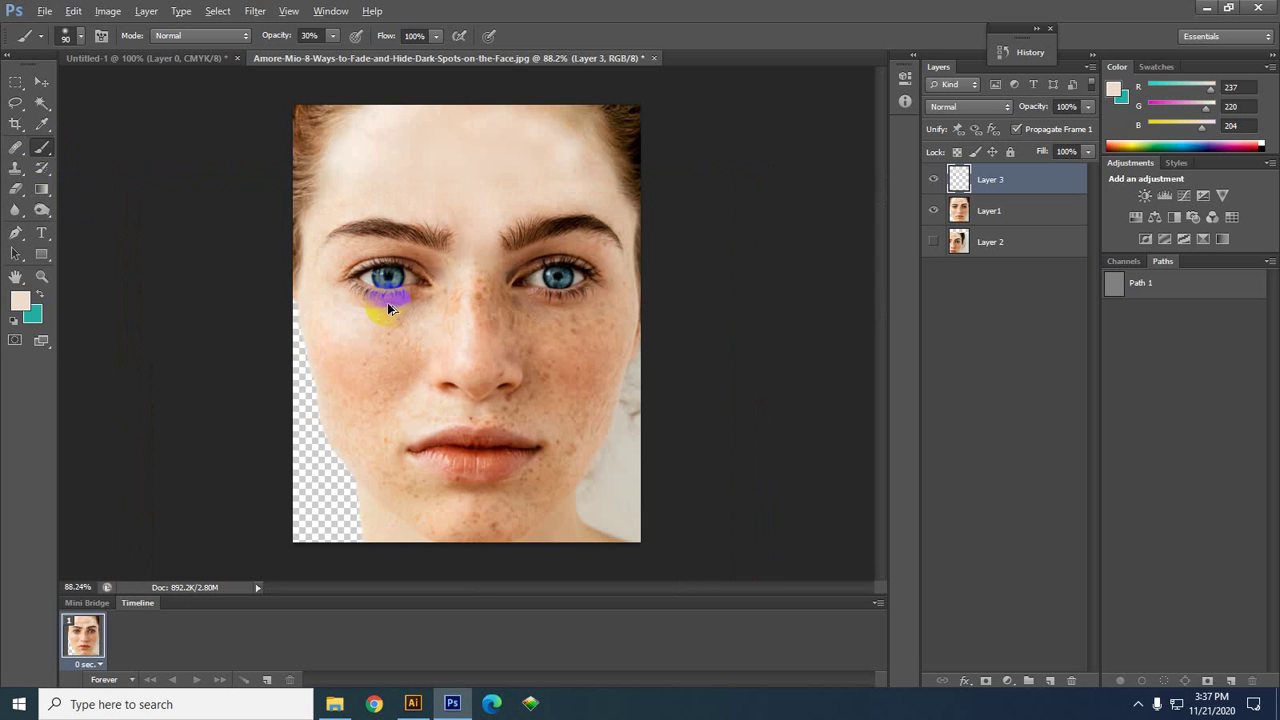
scroll(472, 113, "up", 2)
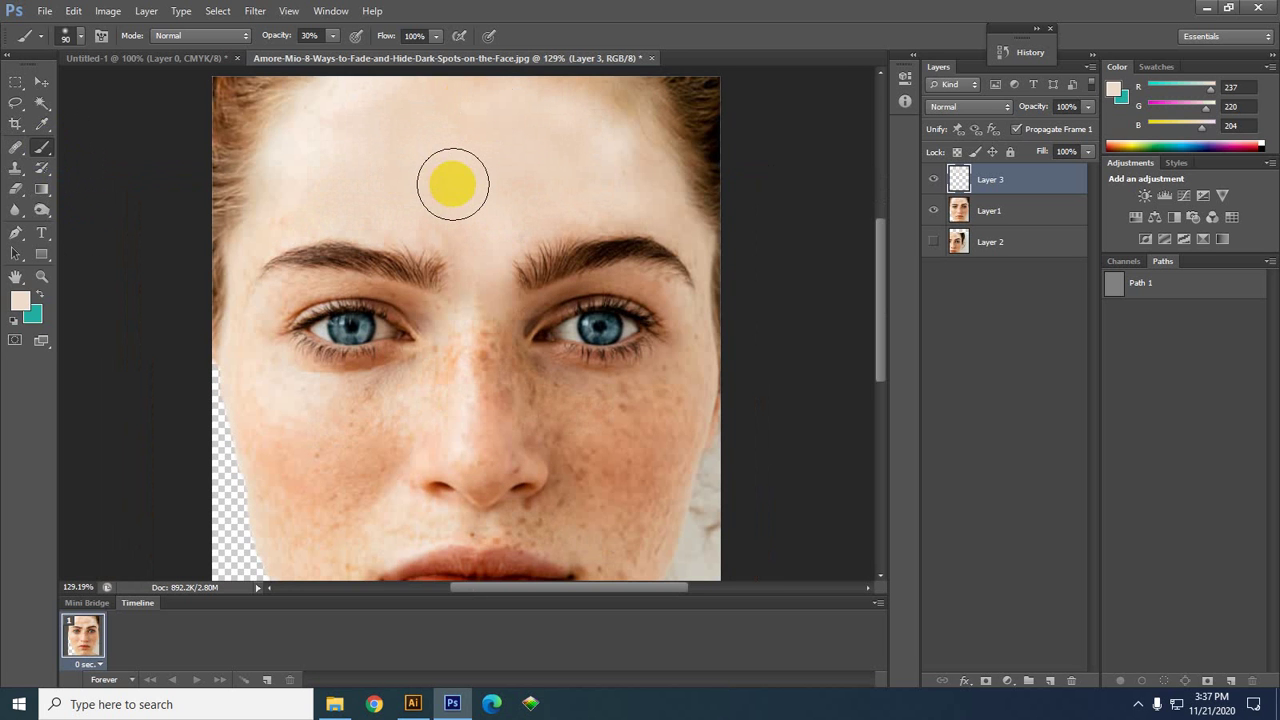
left_click_drag(453, 183, 497, 191)
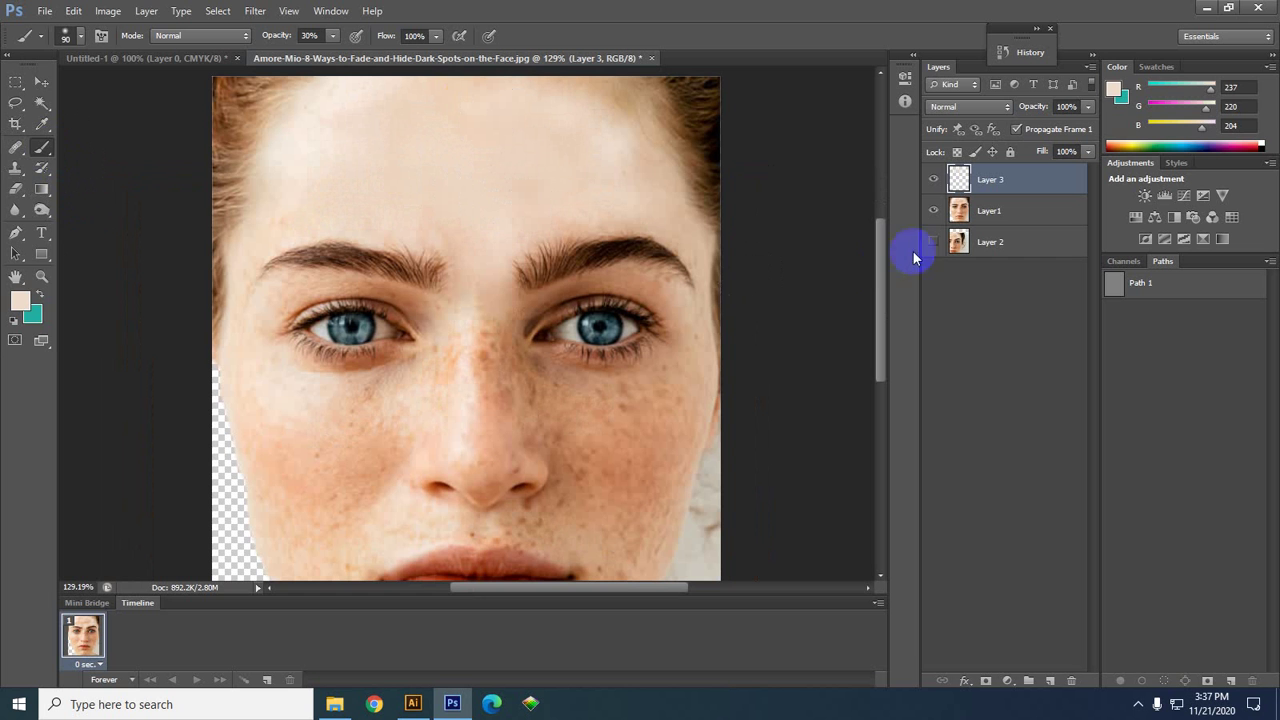
left_click(411, 197)
left_click_drag(429, 163, 410, 236)
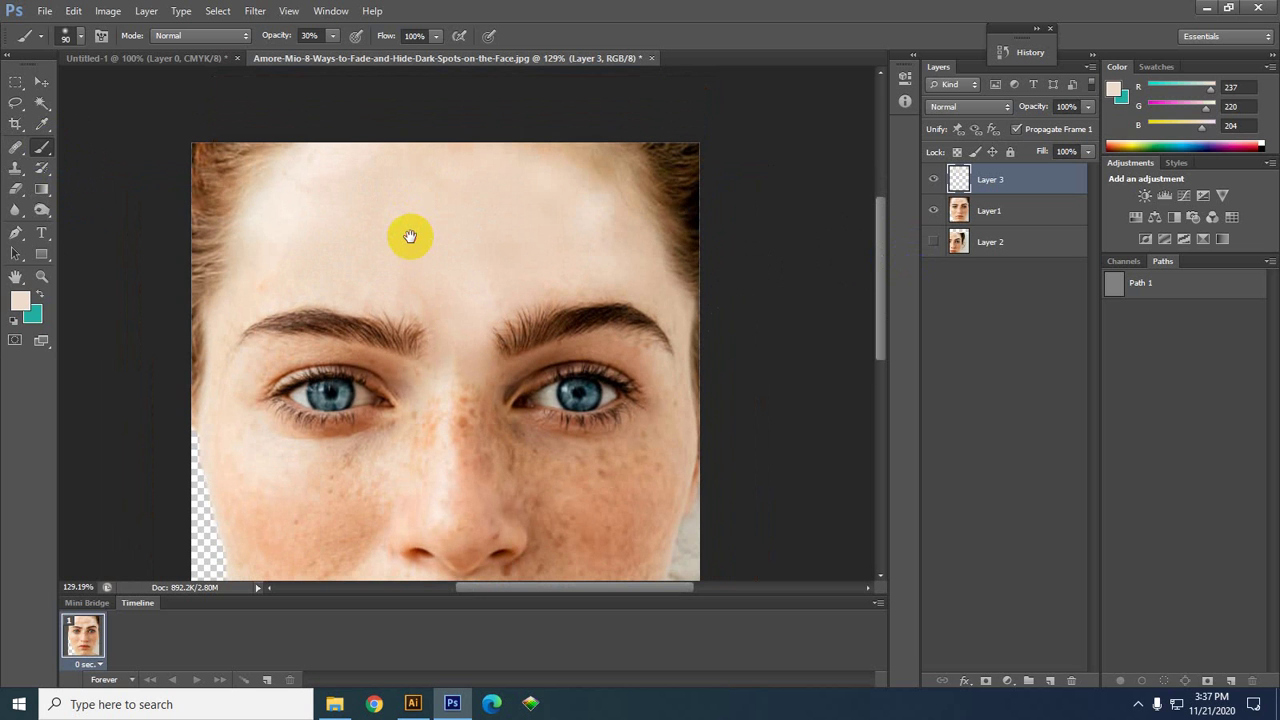
- Swap the foreground and background colours to make teal the painting colour
left_click(18, 305)
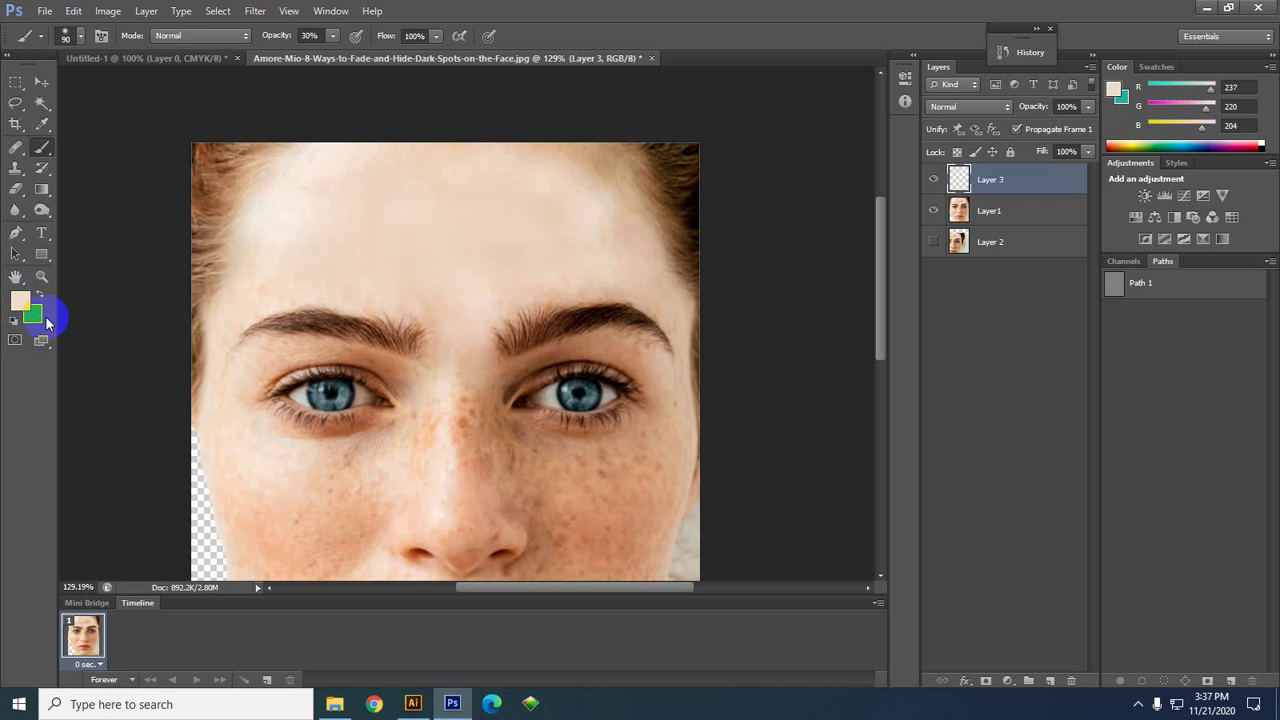
left_click(40, 295)
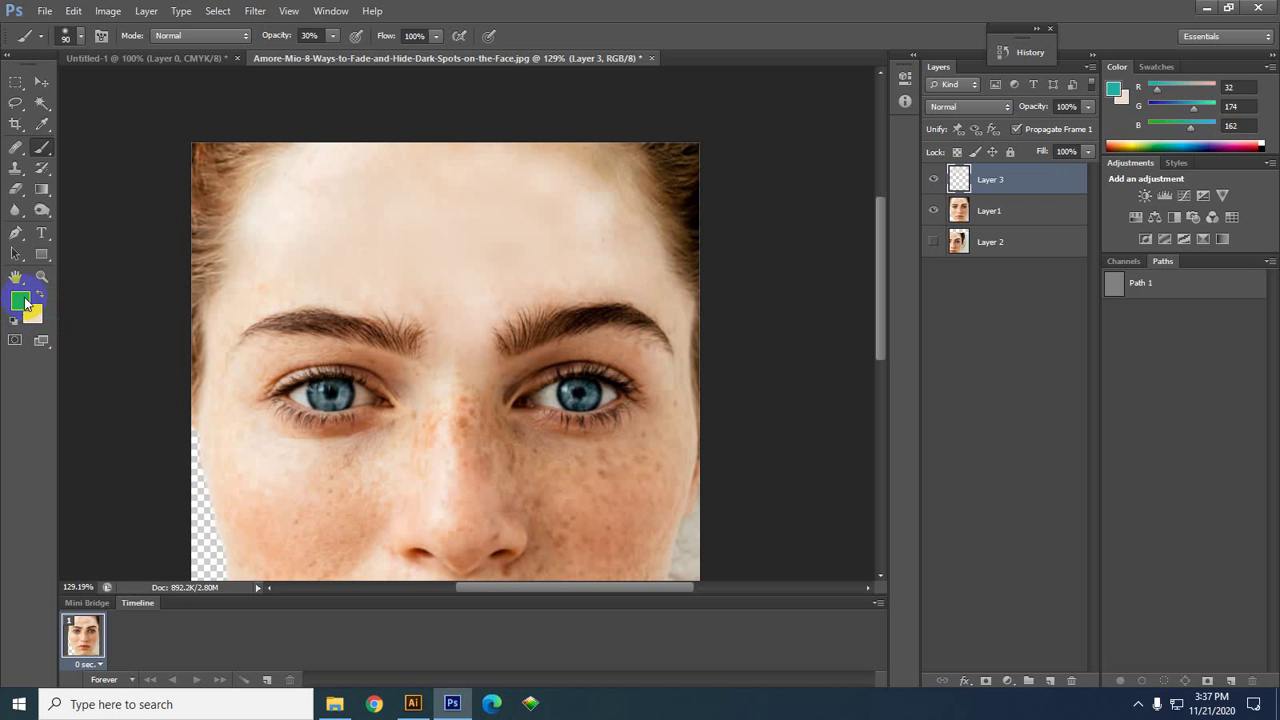
- Try two soft teal brush dabs on the middle of the forehead and undo both
left_click(420, 236)
left_click(493, 220)
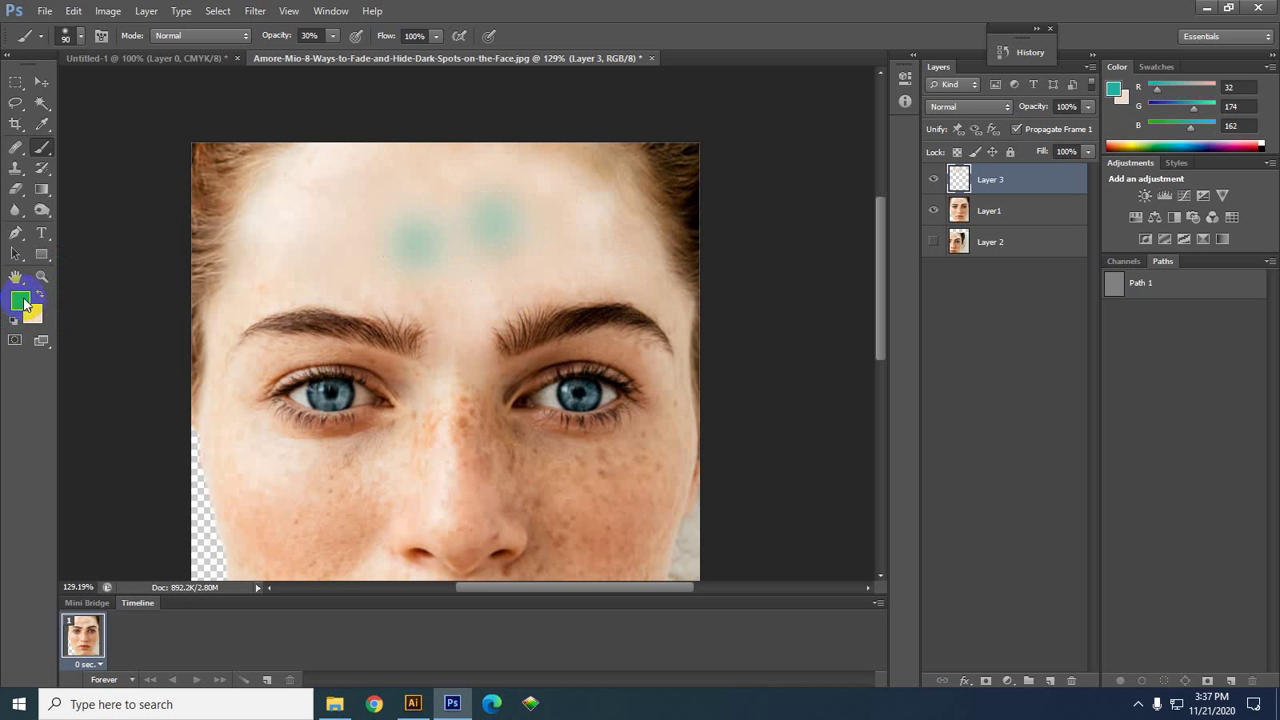
key("ctrl+alt+z")
key("ctrl+alt+z")
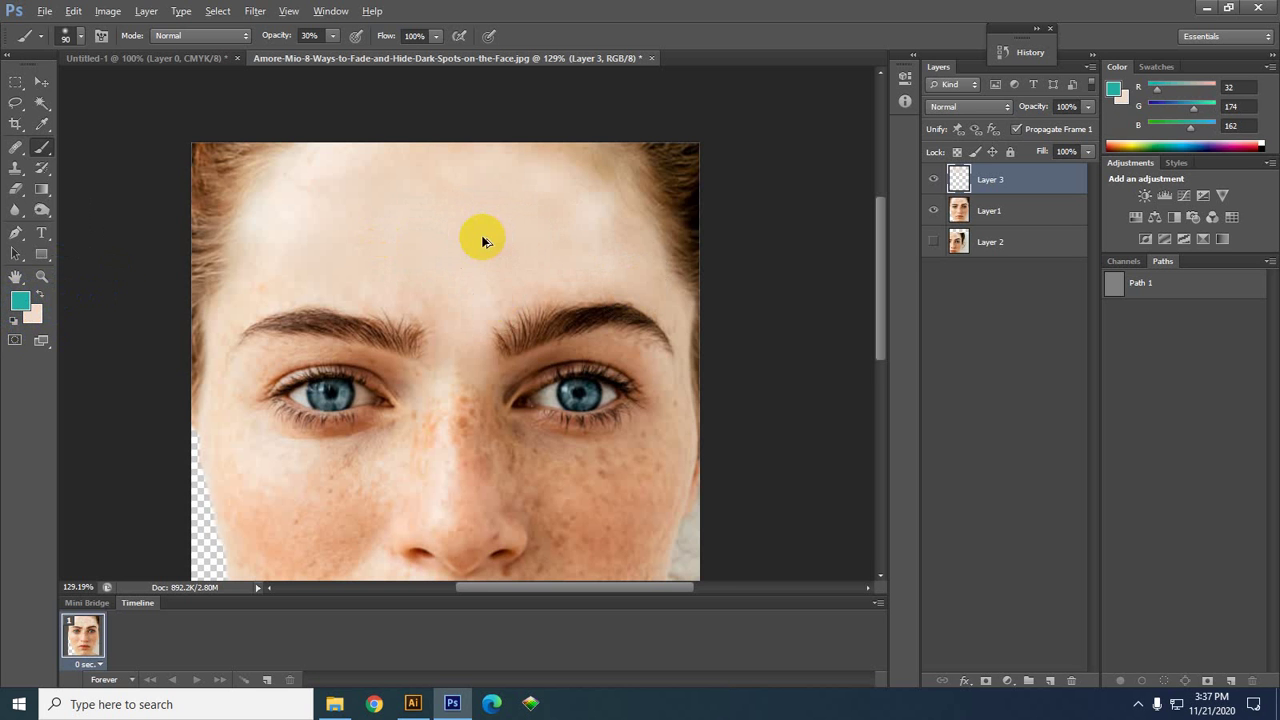
- Switch to the Move Tool and lower the opacity of Layer 3, which holds the forehead paint, to 58%
scroll(482, 240, "up", 1)
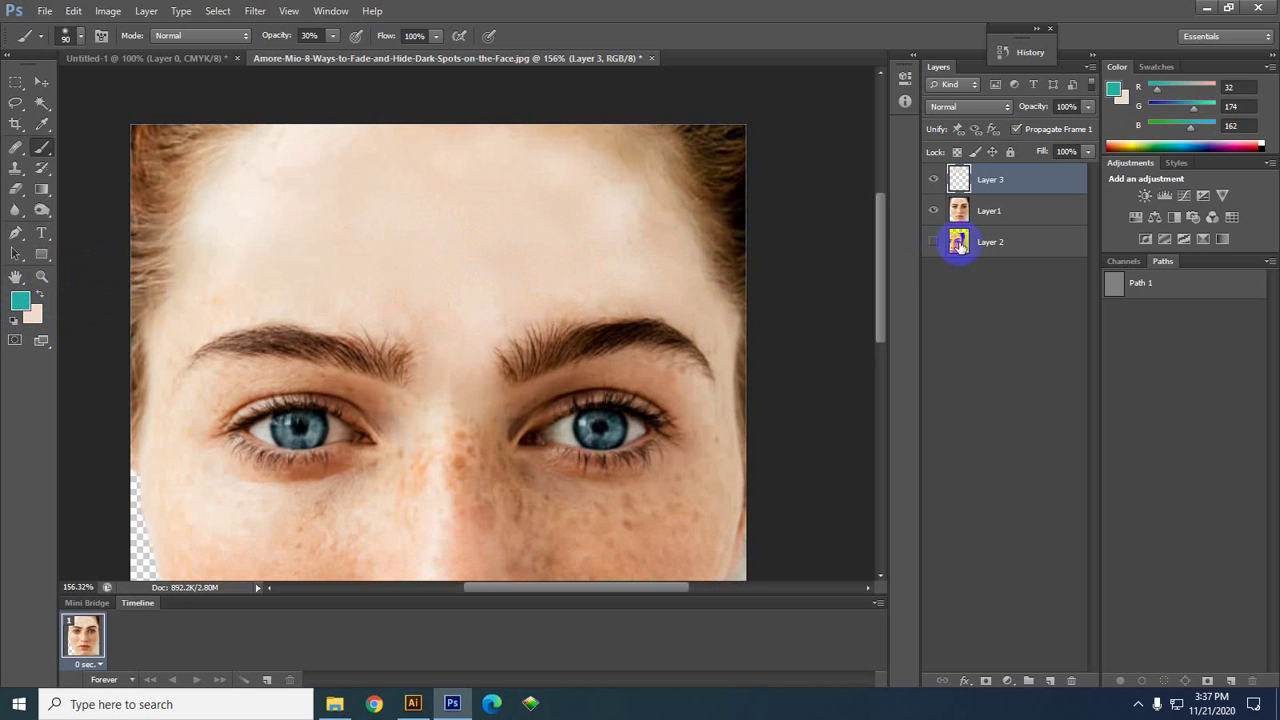
left_click(404, 255)
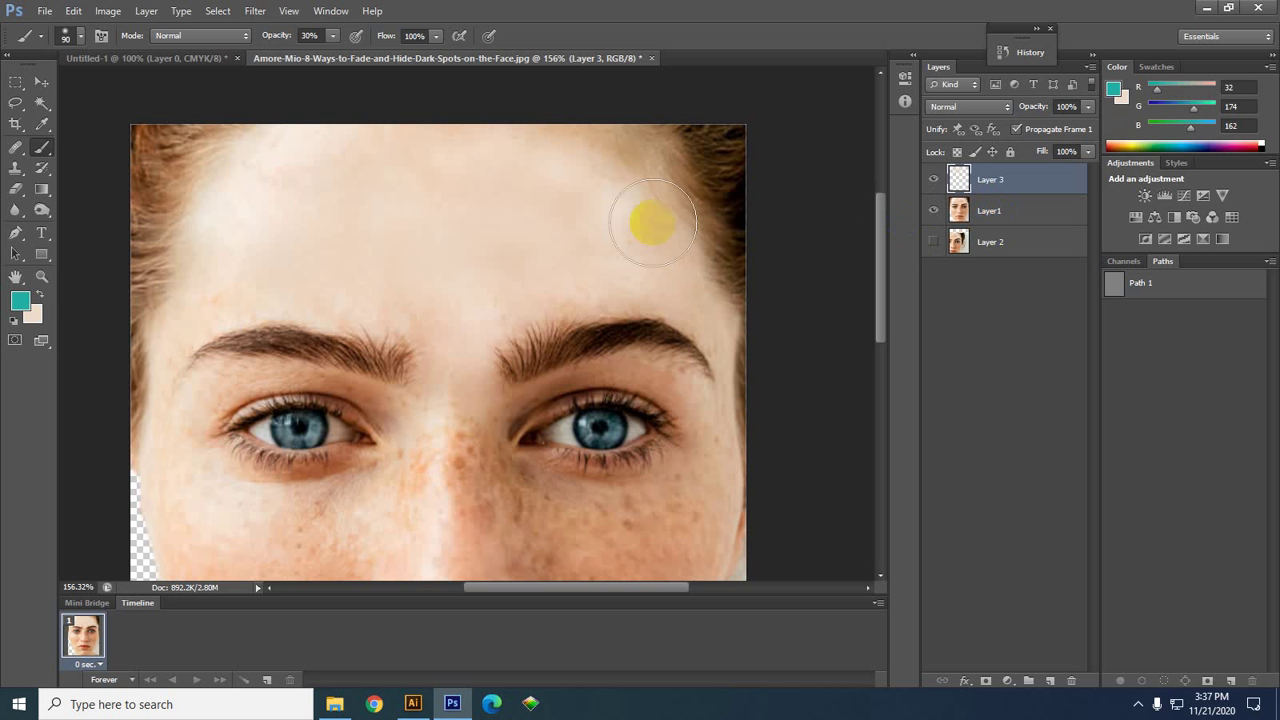
left_click(52, 87)
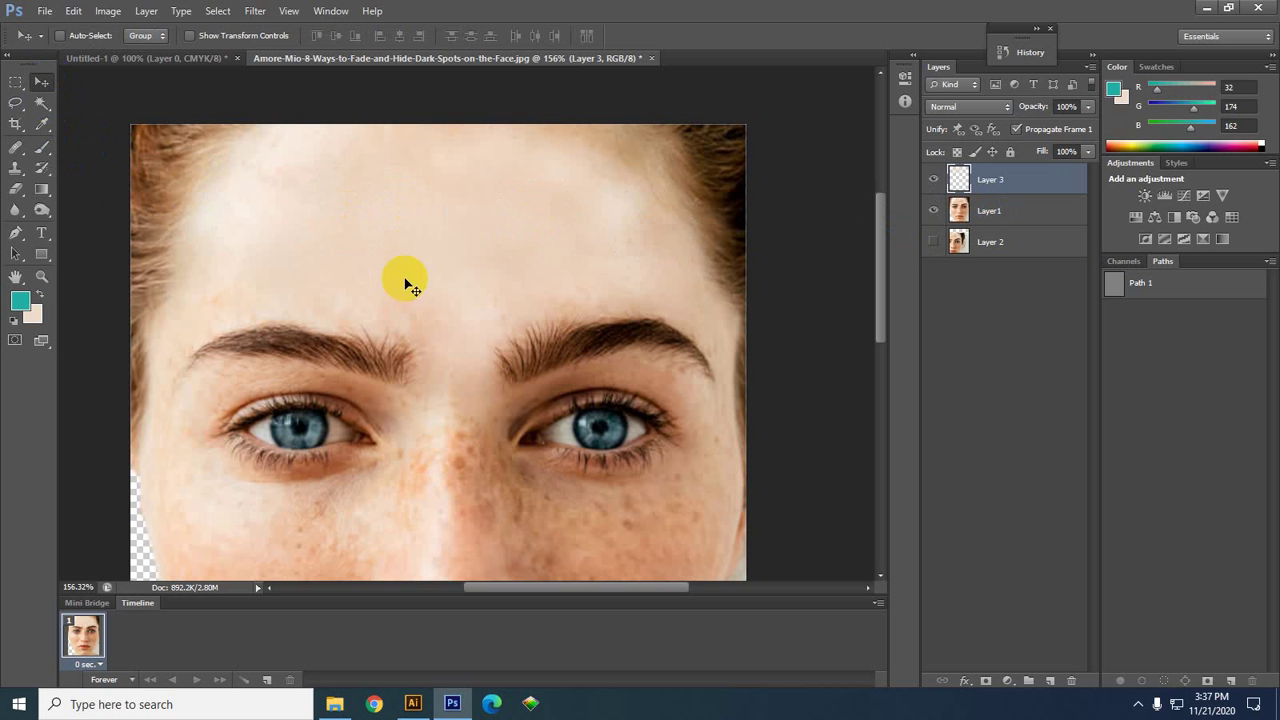
left_click(976, 214)
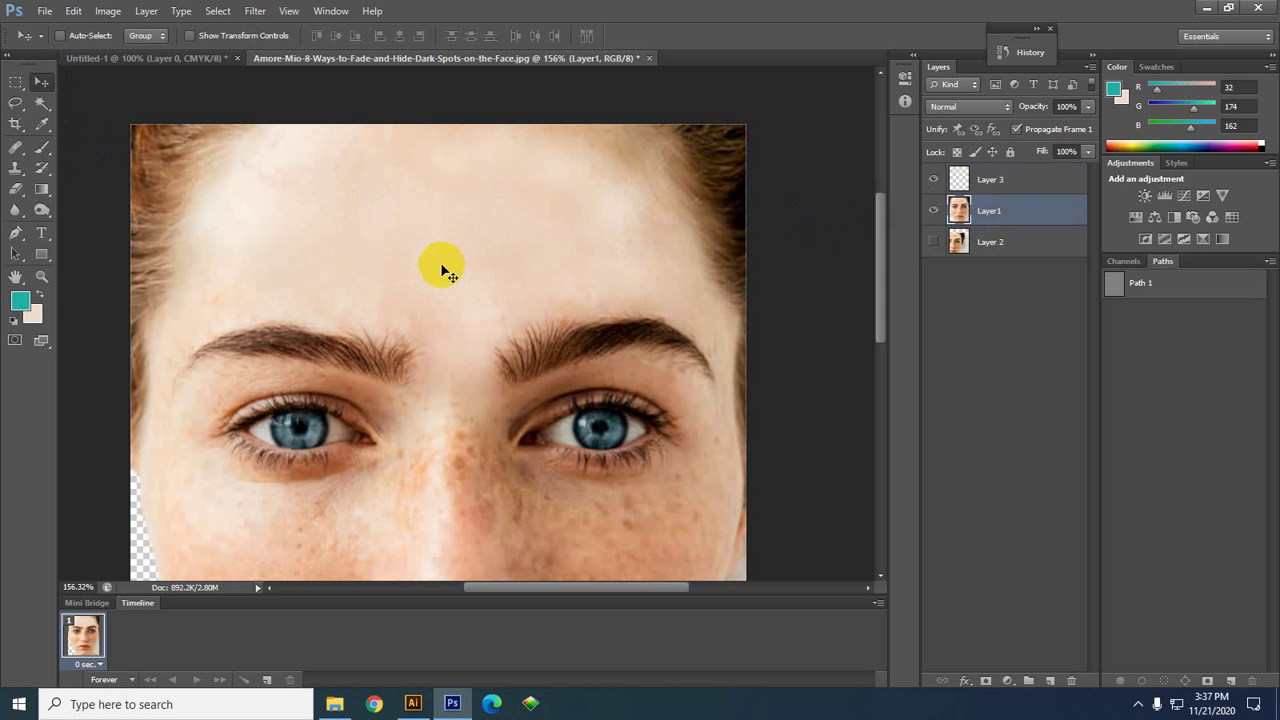
left_click(996, 184)
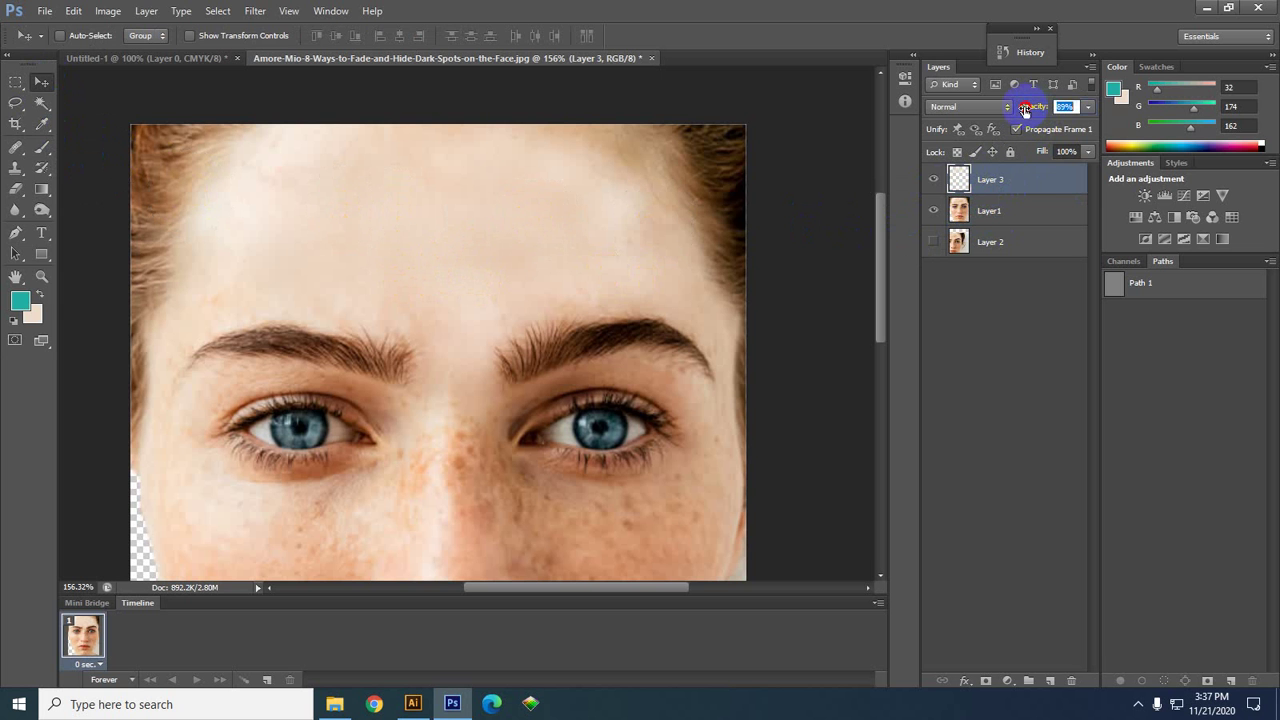
left_click_drag(1005, 110, 1032, 112)
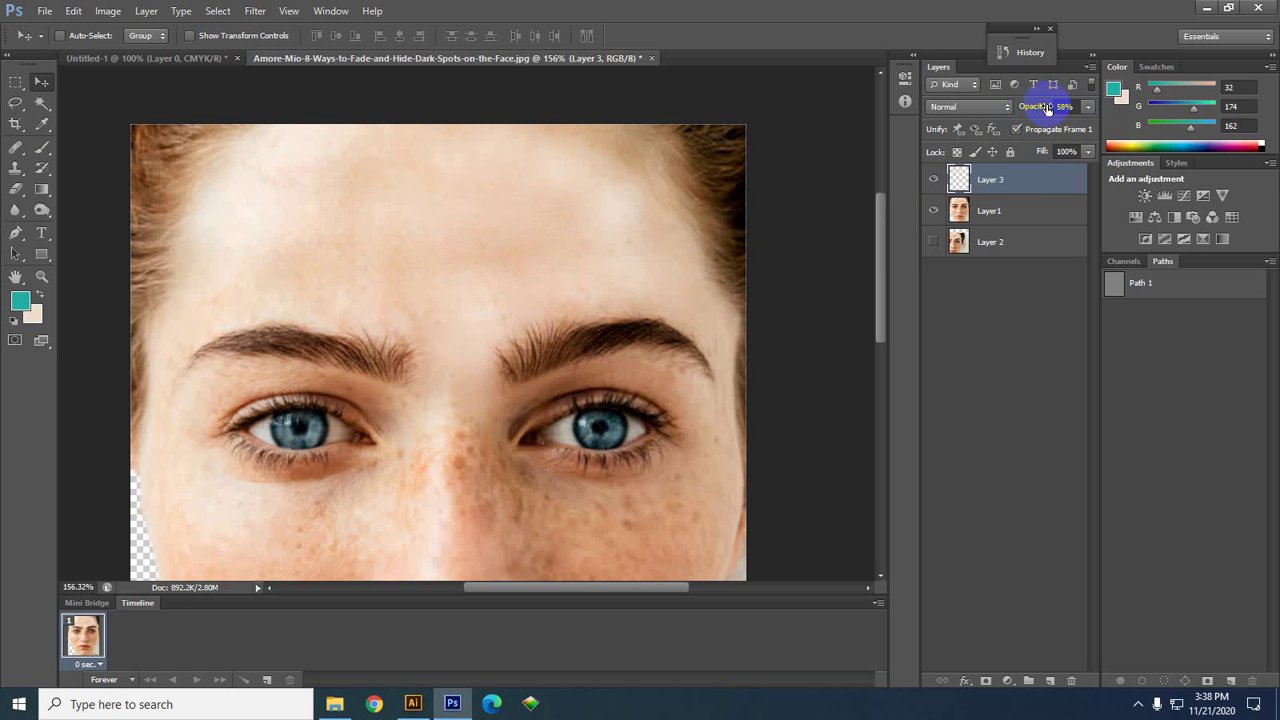
- Lower the fill of Layer 3 to 78% and sample the dark brown of the eyebrow with the Eyedropper
left_click_drag(1042, 110, 1053, 151)
left_click(42, 124)
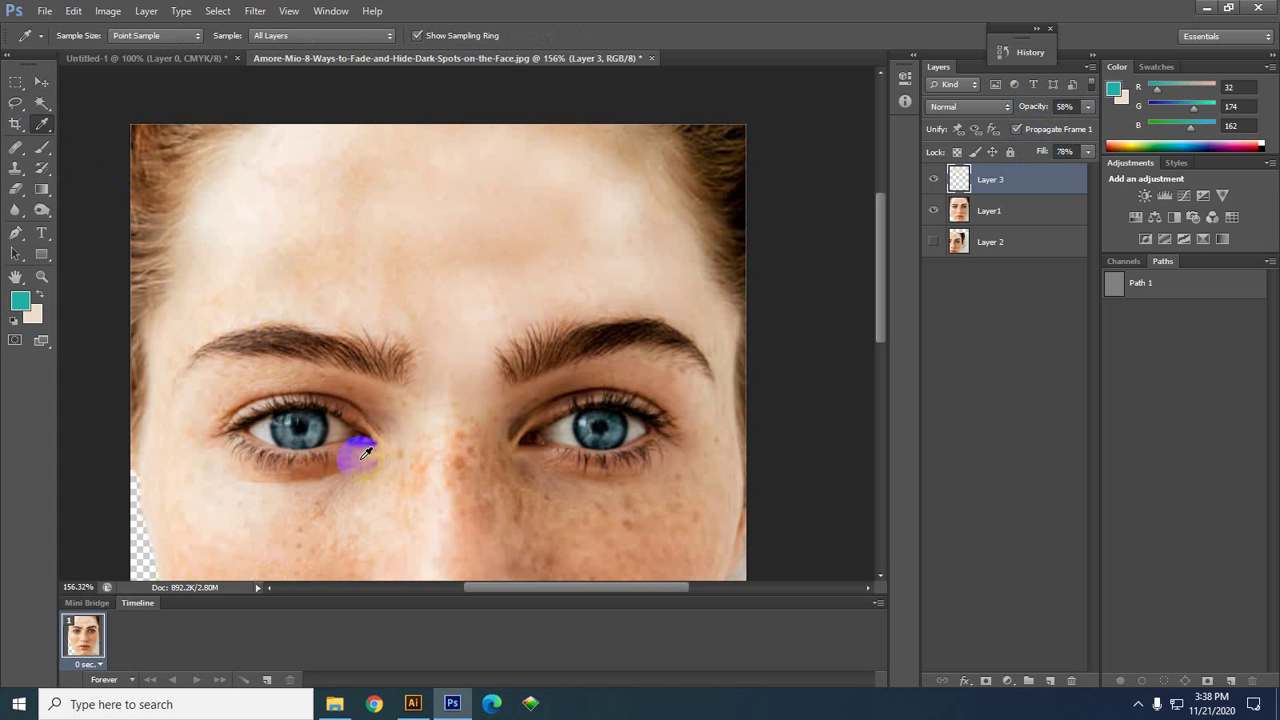
left_click(598, 338)
left_click(608, 330)
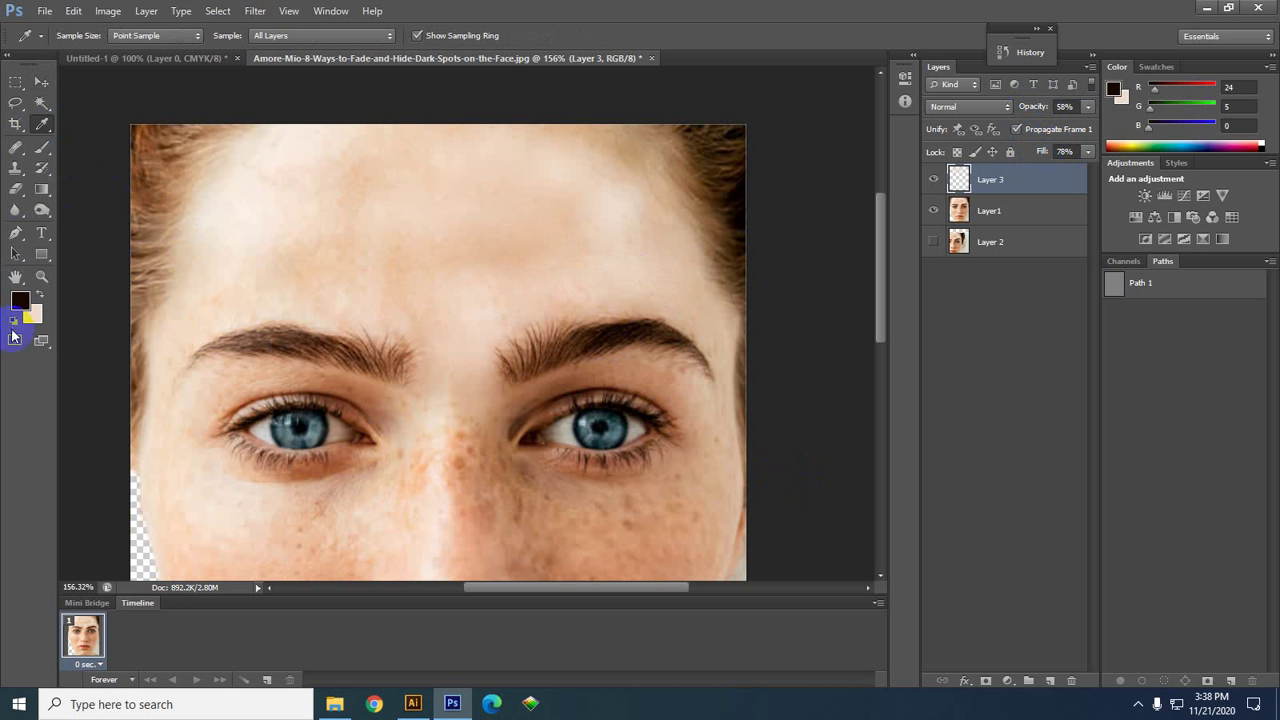
- Paint the sampled dark brown softly across the forehead on Layer 3 with the Brush Tool at 30% opacity
left_click(42, 168)
mouse_move(269, 257)
left_mouse_down()
mouse_move(530, 263)
mouse_move(264, 203)
mouse_move(524, 255)
mouse_move(279, 477)
left_mouse_up()
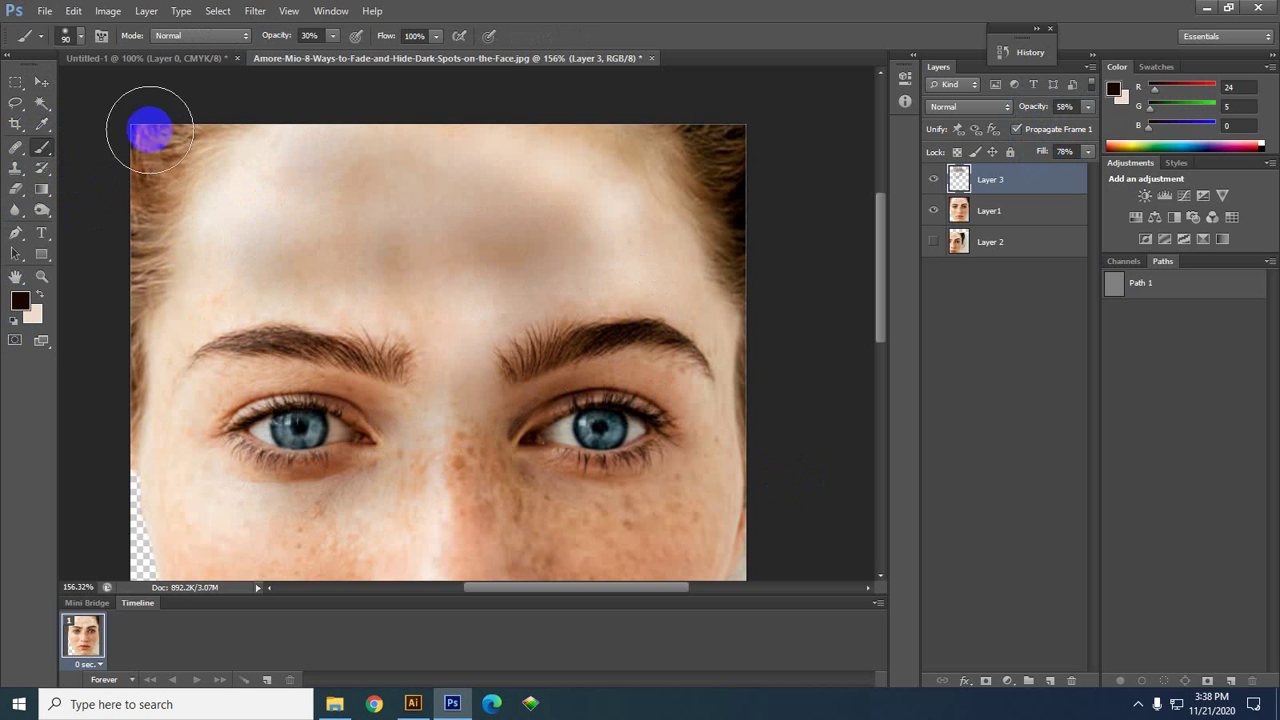
- Stamp three separate dark brown dabs across the forehead on Layer 3 with a hard round 90 px brush at 100% opacity
left_click(80, 36)
left_click(61, 159)
left_click(57, 180)
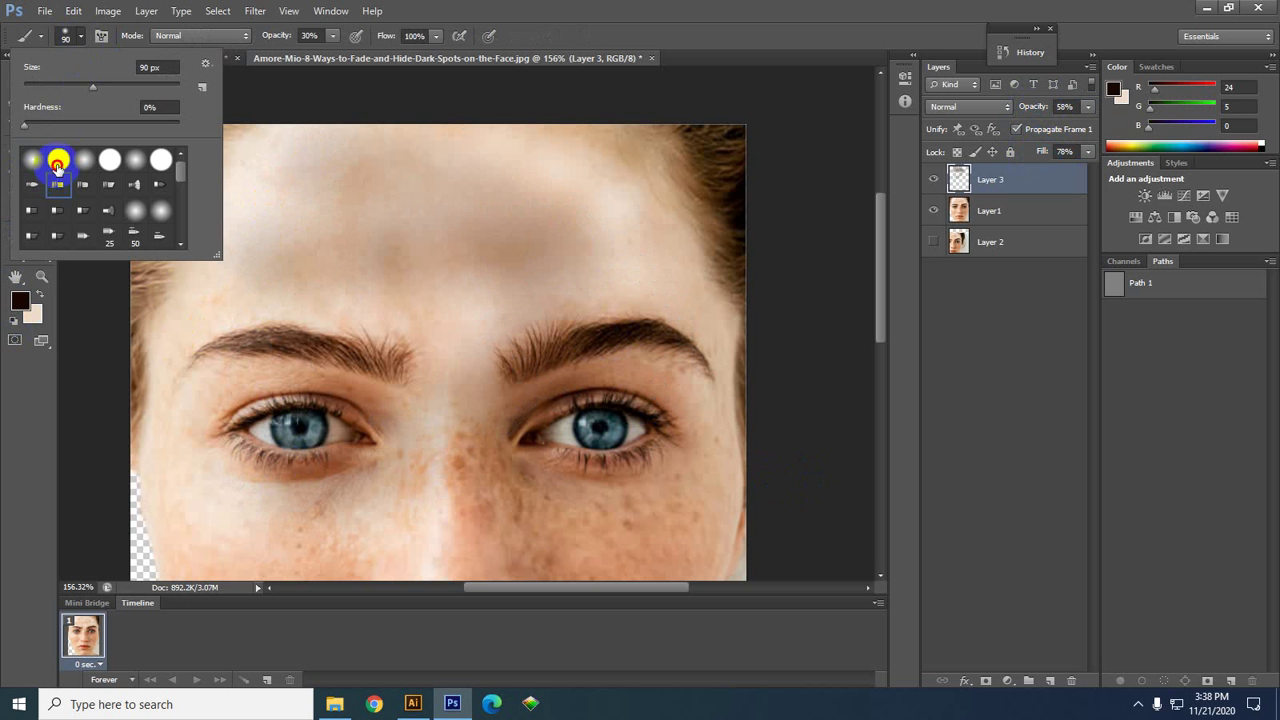
left_click(331, 36)
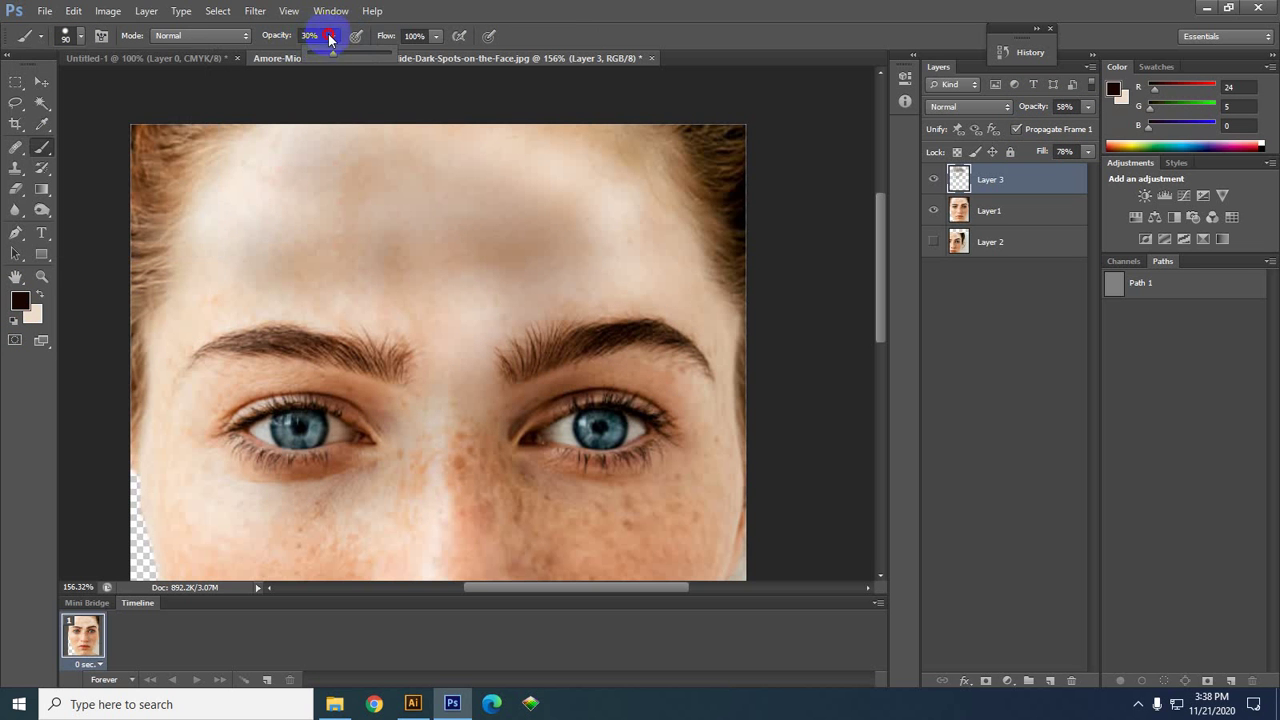
left_click_drag(331, 38, 373, 50)
left_click(432, 227)
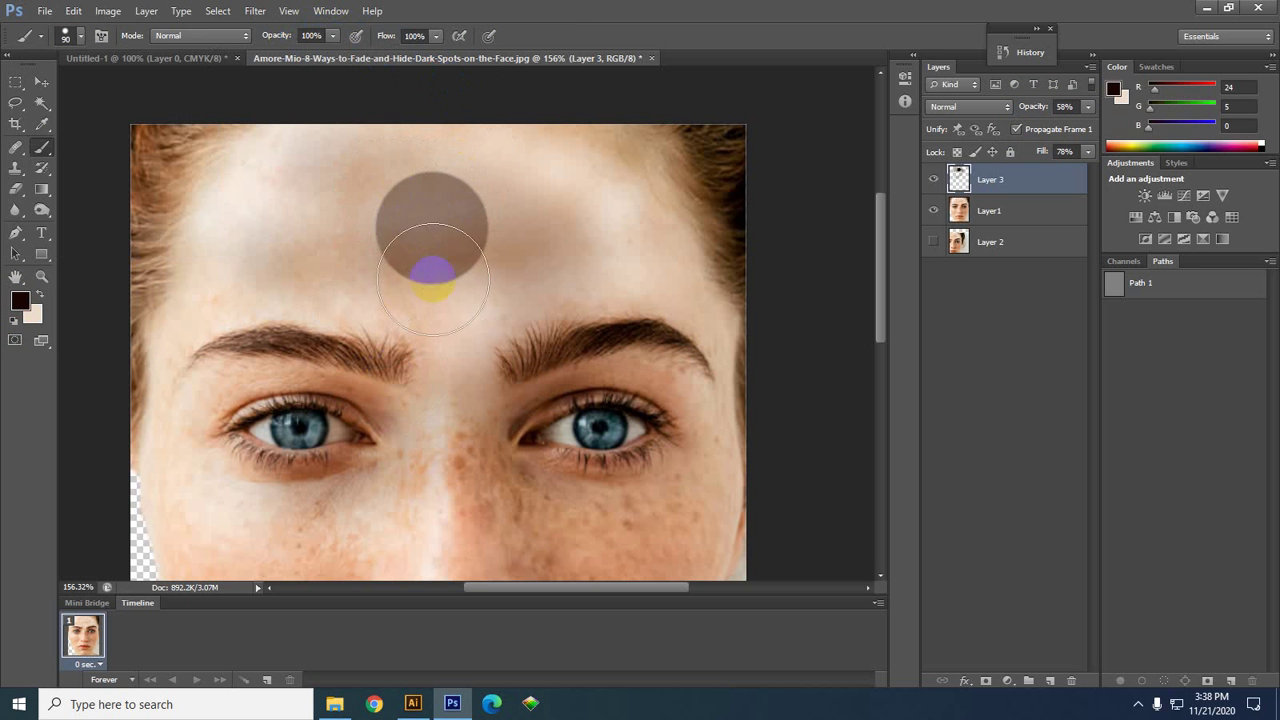
left_click(298, 248)
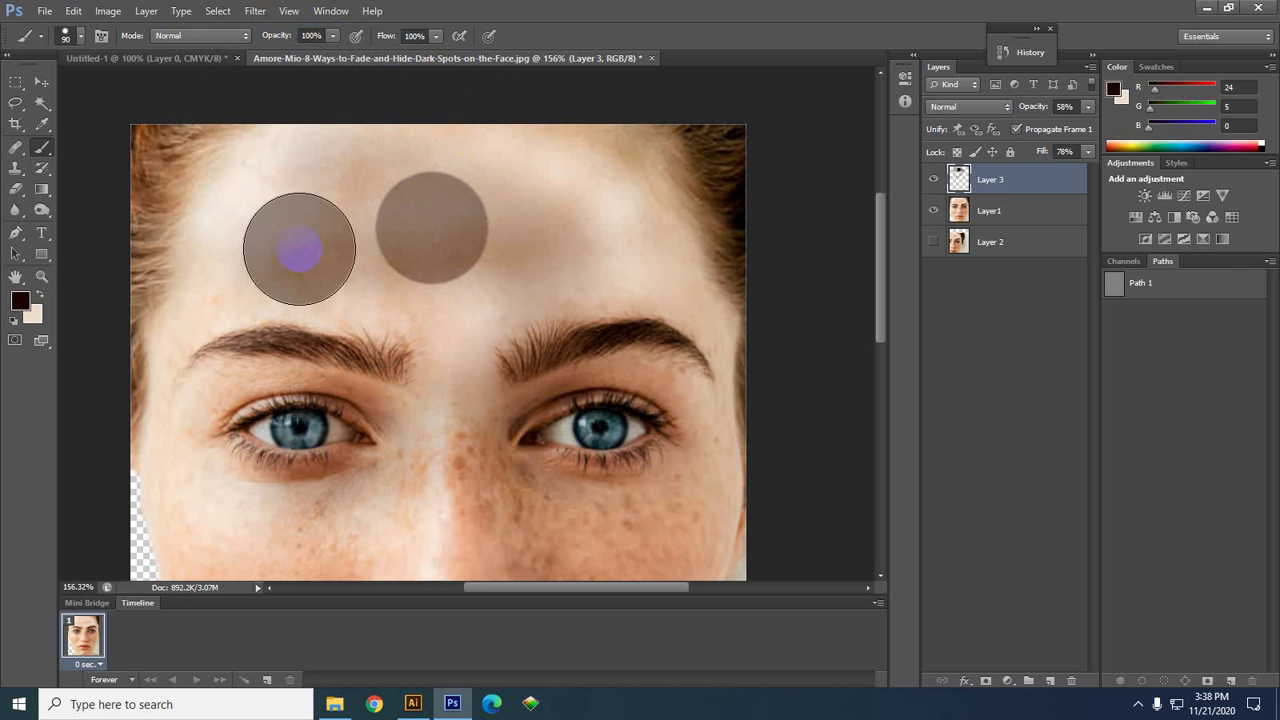
left_click(643, 240)
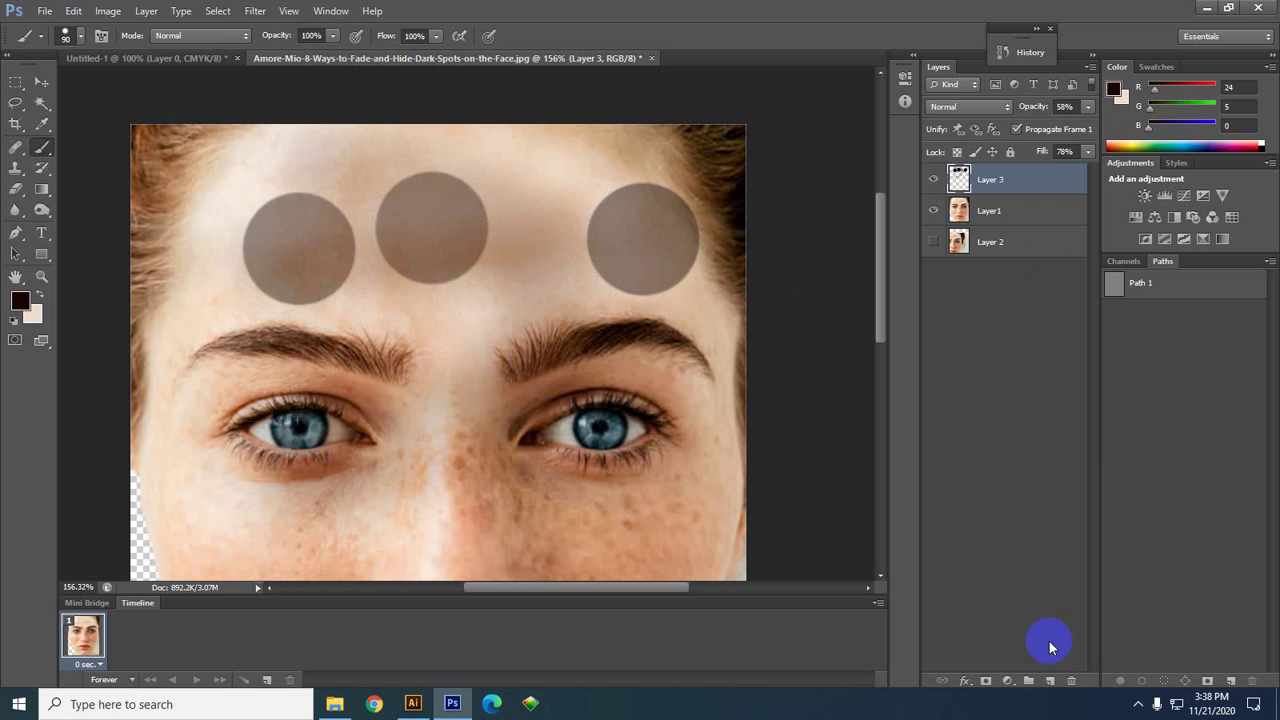
- Add a new layer above Layer 3 and hide Layer 3
left_click(1049, 681)
left_click(933, 210)
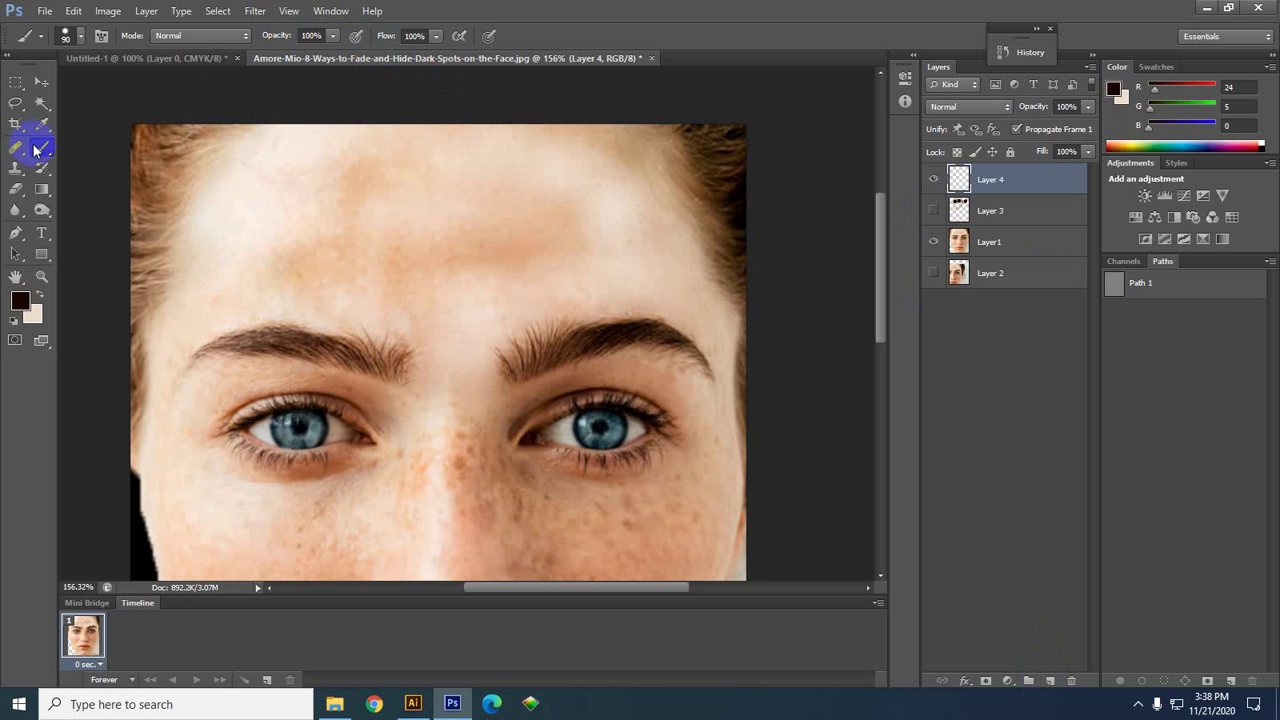
- Stamp one dark brown dab on the middle of the forehead on Layer 4 with the hard round 90 px brush
left_click(76, 38)
left_click(57, 164)
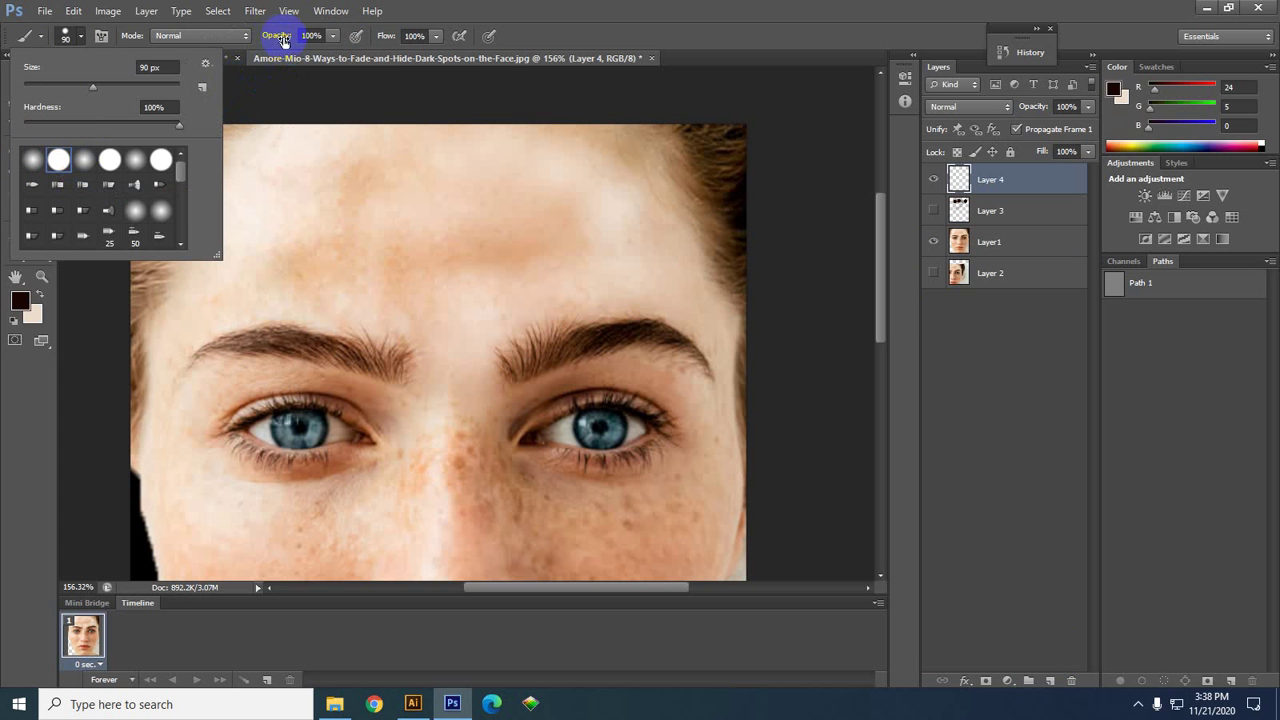
left_click(543, 29)
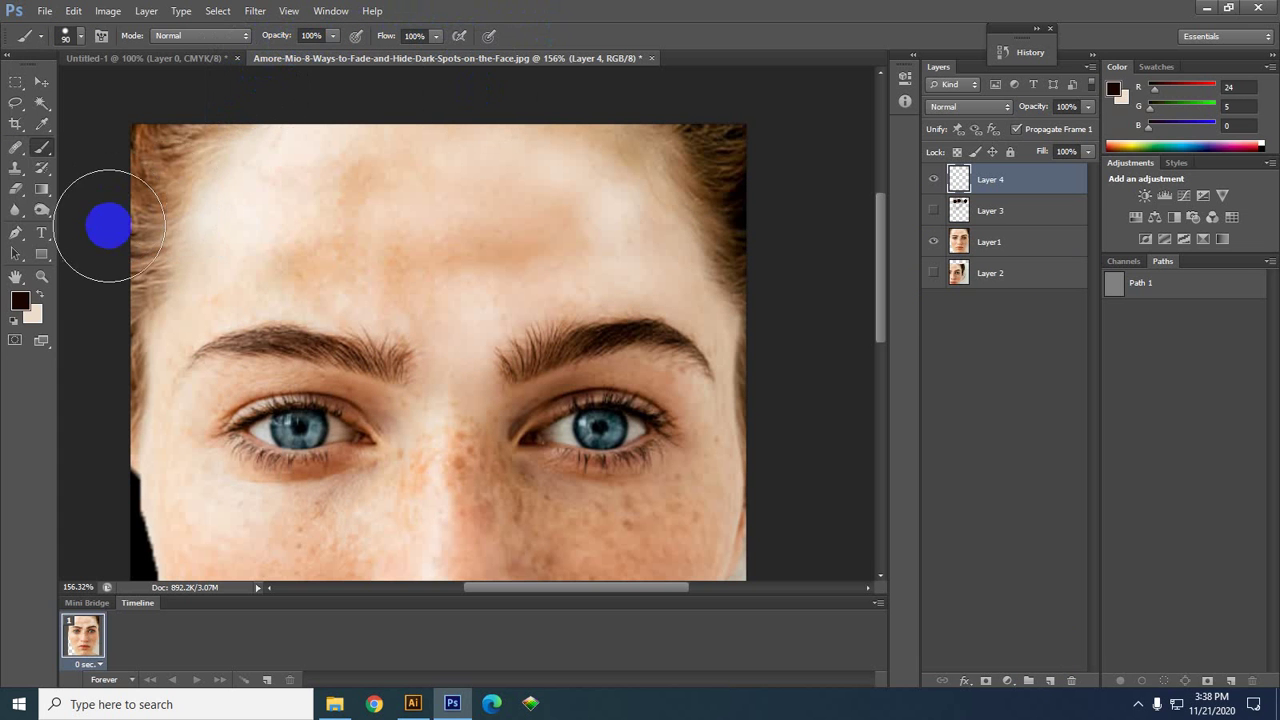
left_click(383, 220)
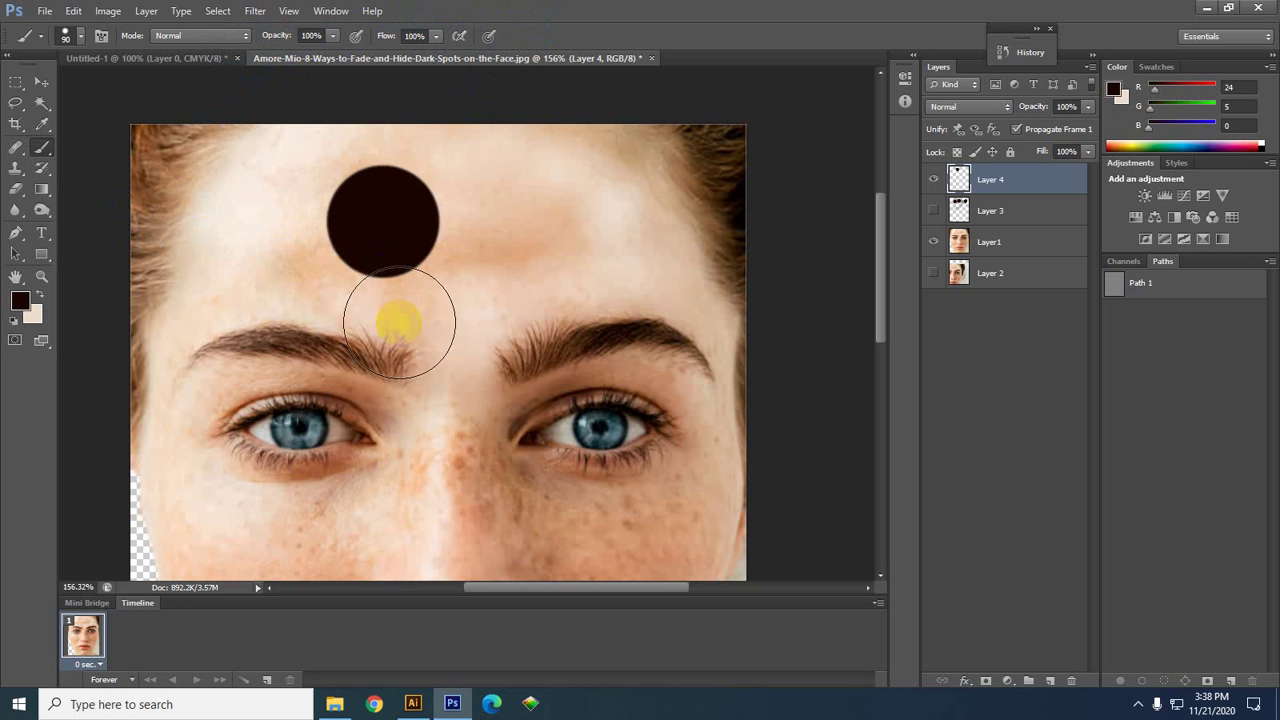
- Stamp a dab beside the hard dark circle with a soft round brush at 99 px and 0% hardness
left_click(84, 38)
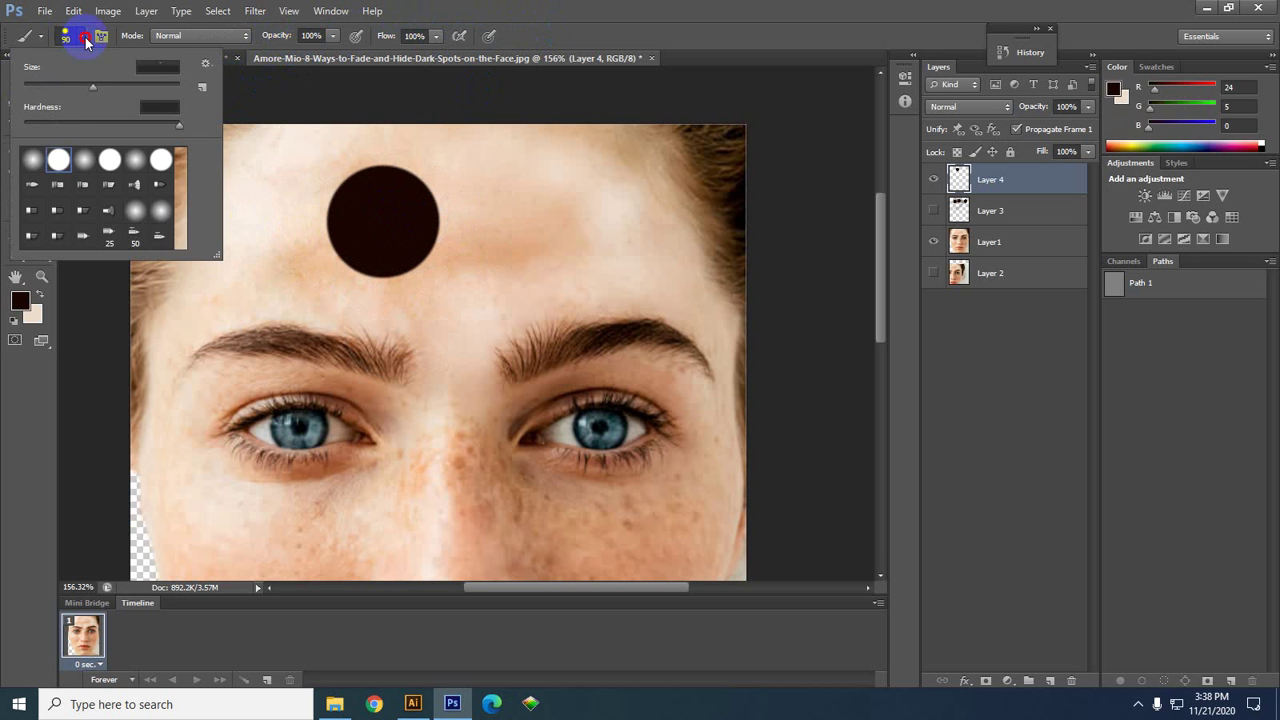
left_click(34, 162)
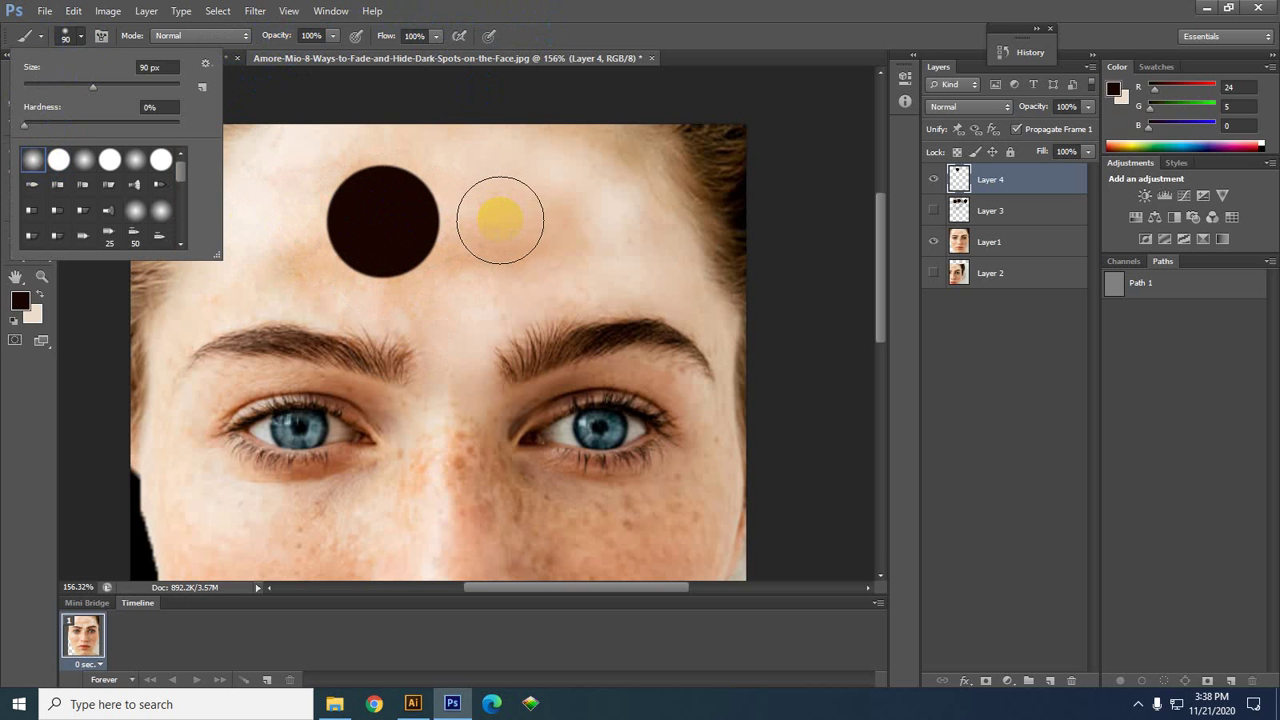
left_click_drag(95, 95, 97, 88)
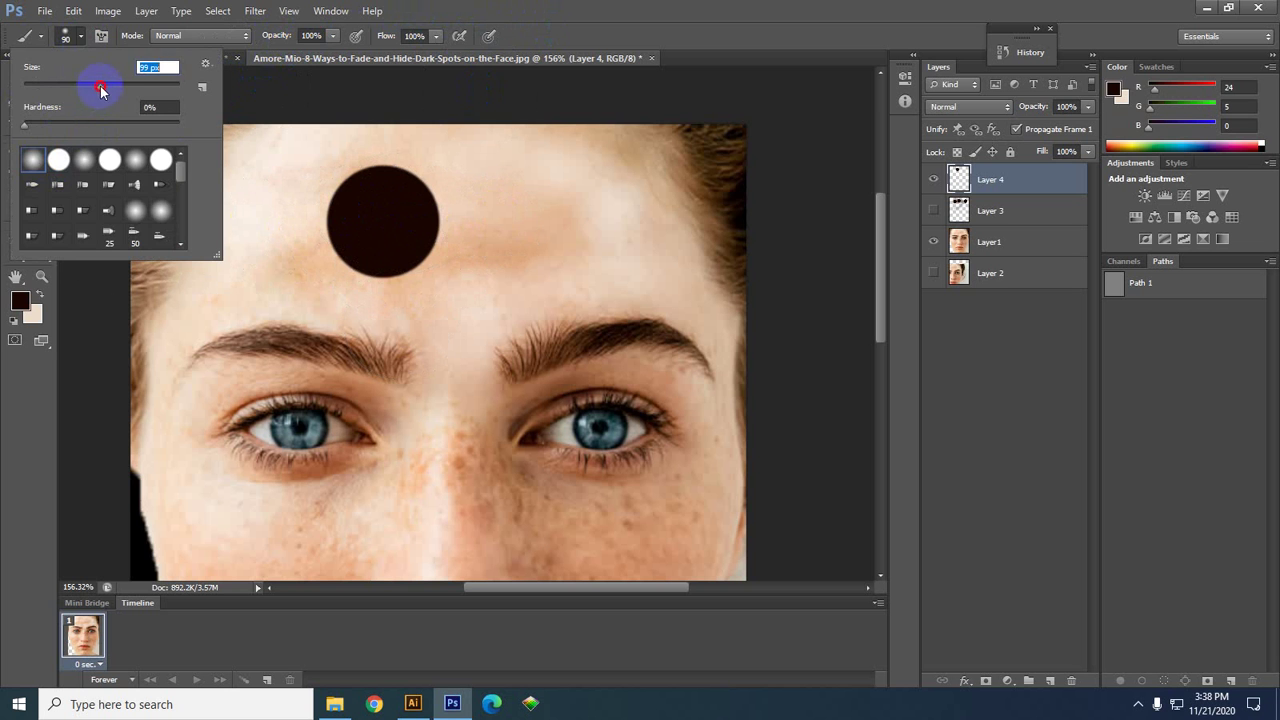
left_click(495, 220)
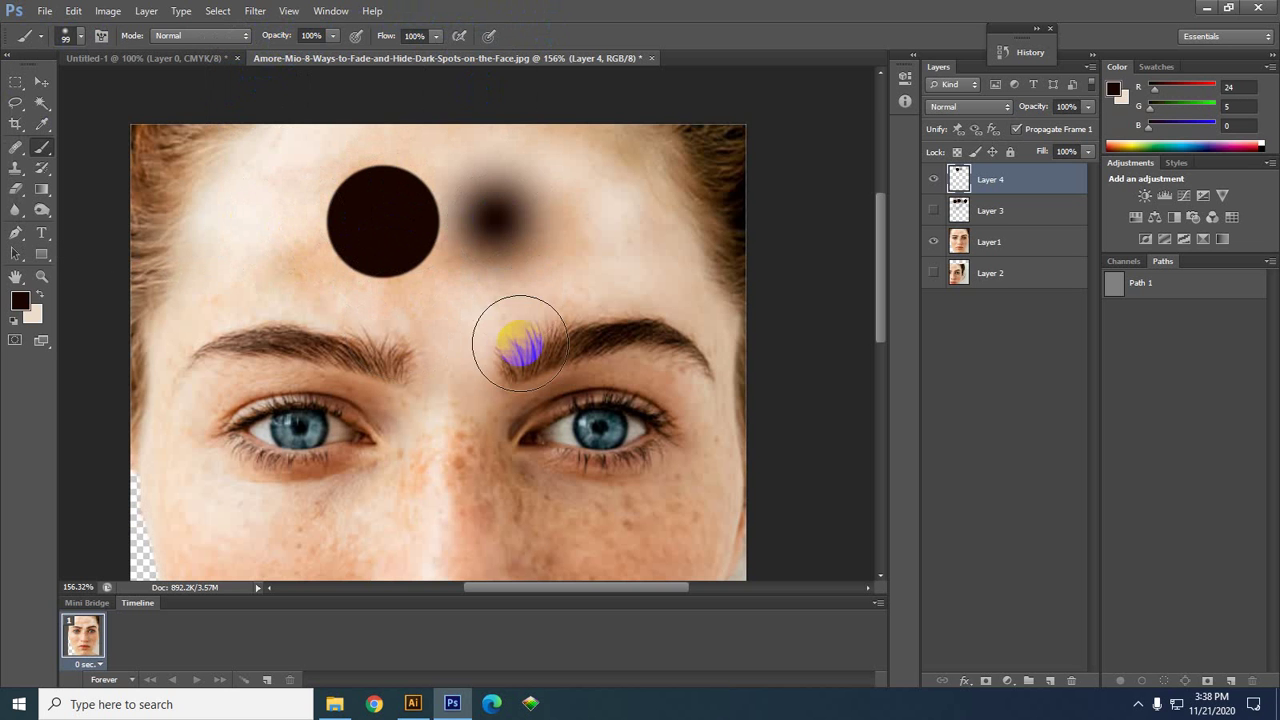
- Stamp a soft dab at 19% brush opacity beside the dark blurred one and another at 52% between the eyebrows
left_click(332, 36)
left_click_drag(331, 51, 276, 60)
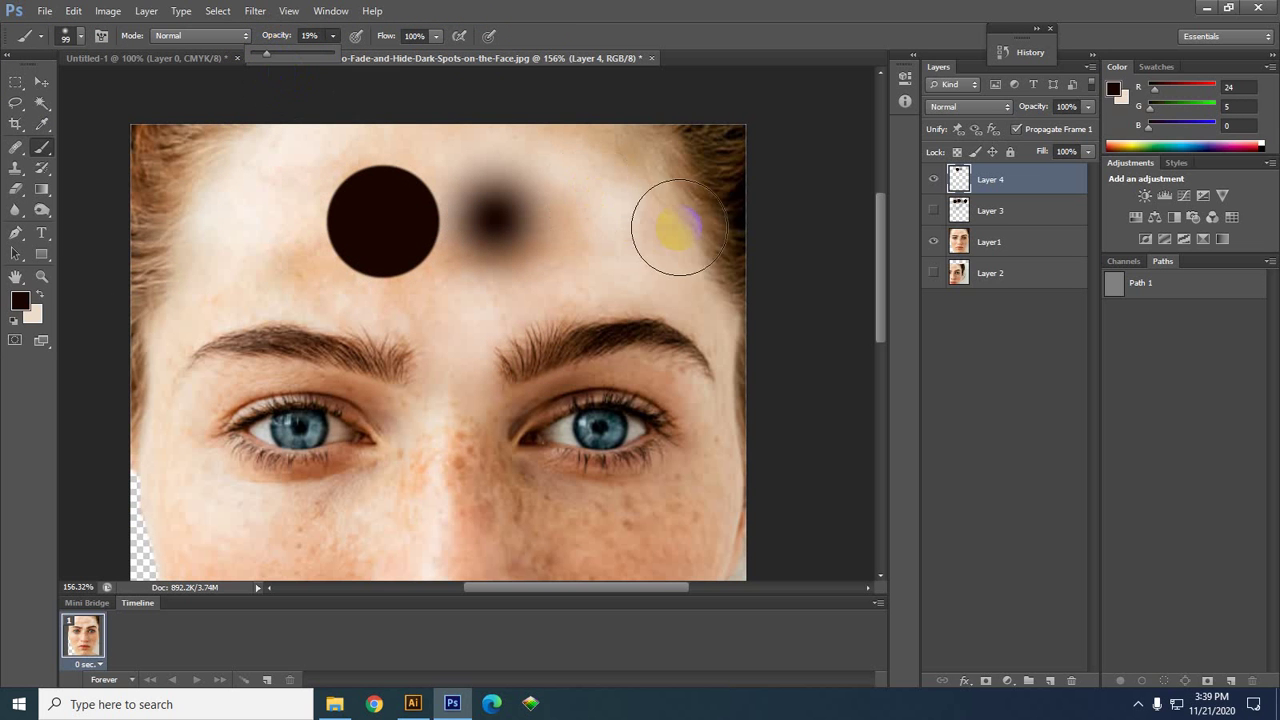
left_click(606, 217)
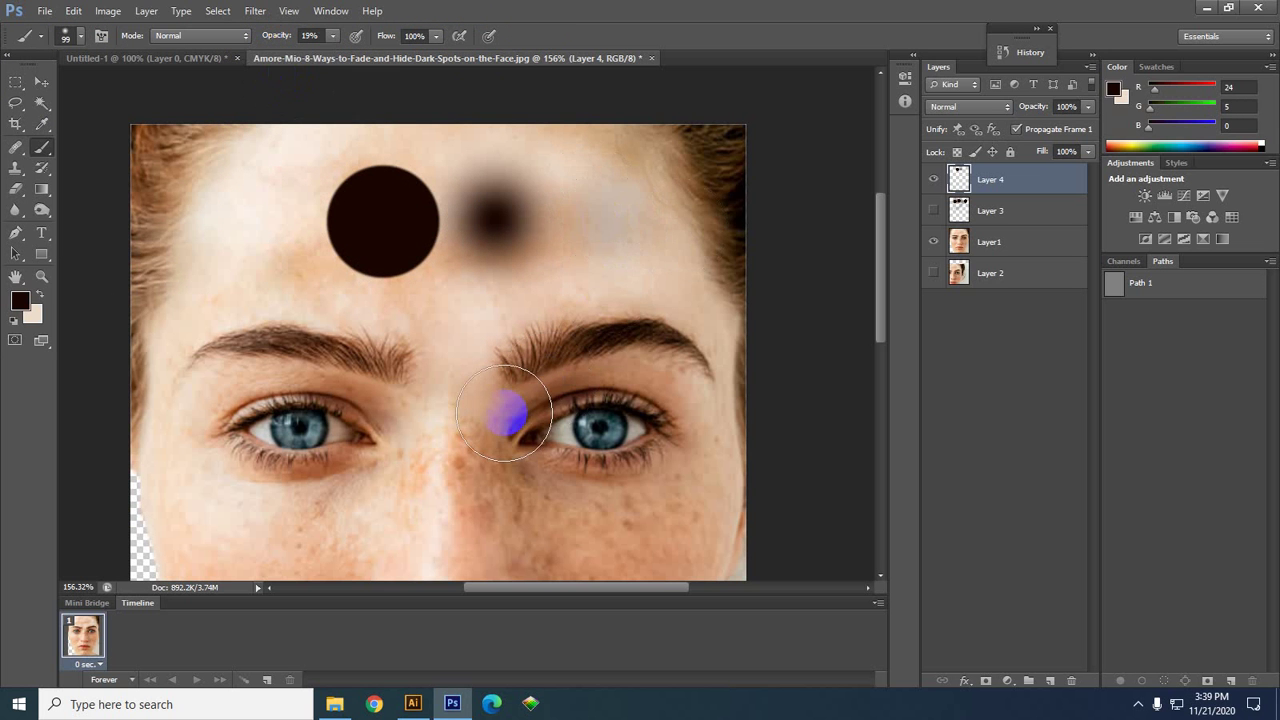
left_click(332, 36)
left_click_drag(337, 48, 360, 62)
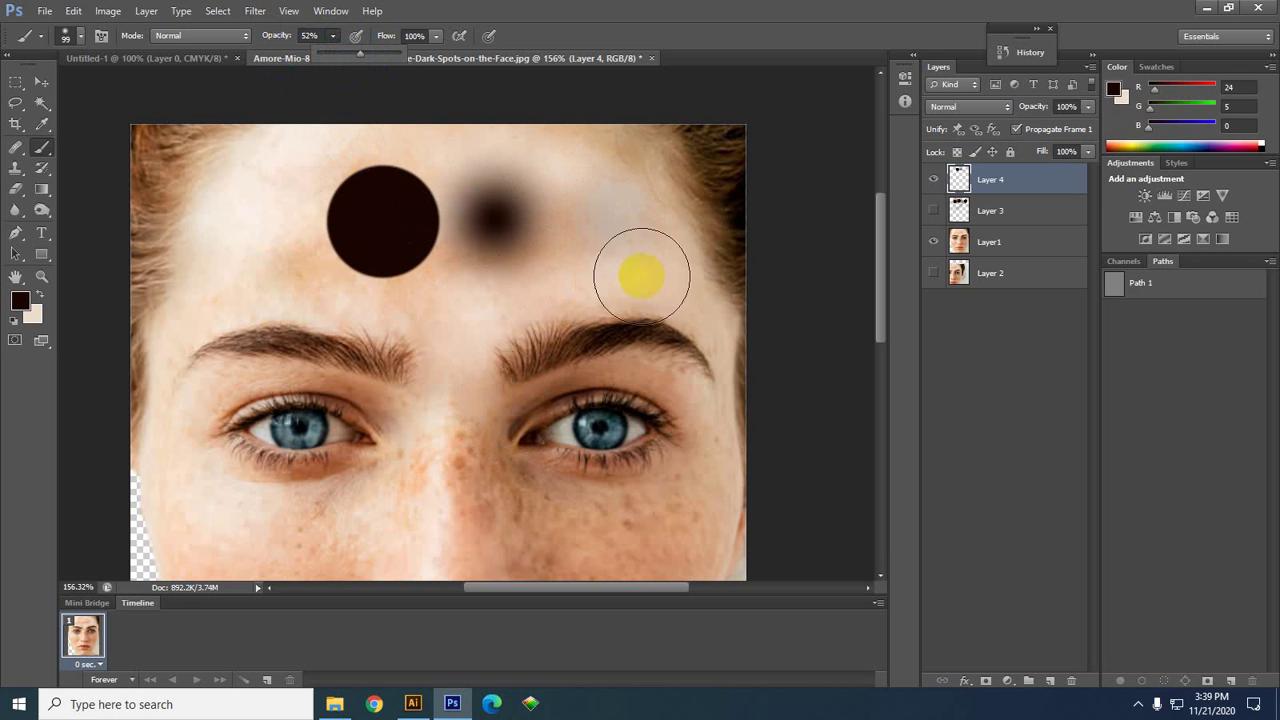
left_click(453, 328)
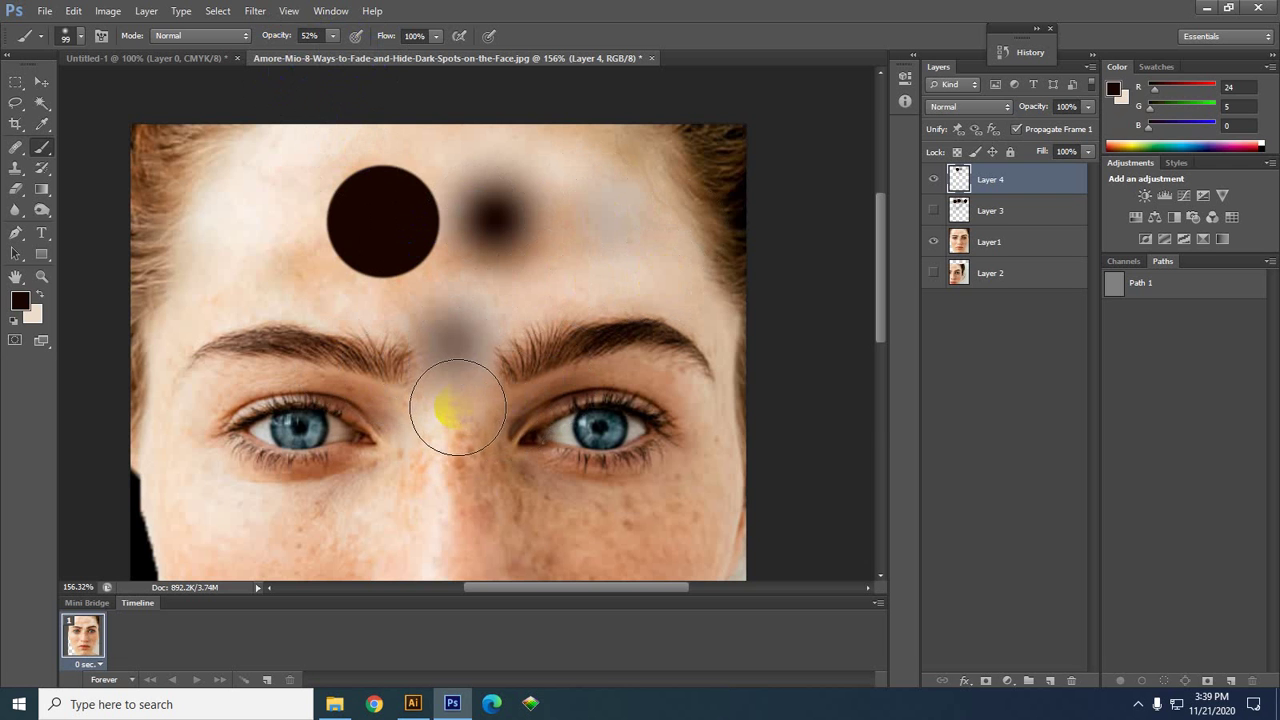
- Set the foreground colour to the orange-red e6471d in the Color Picker
scroll(465, 330, "down", 5)
scroll(429, 491, "up", 2)
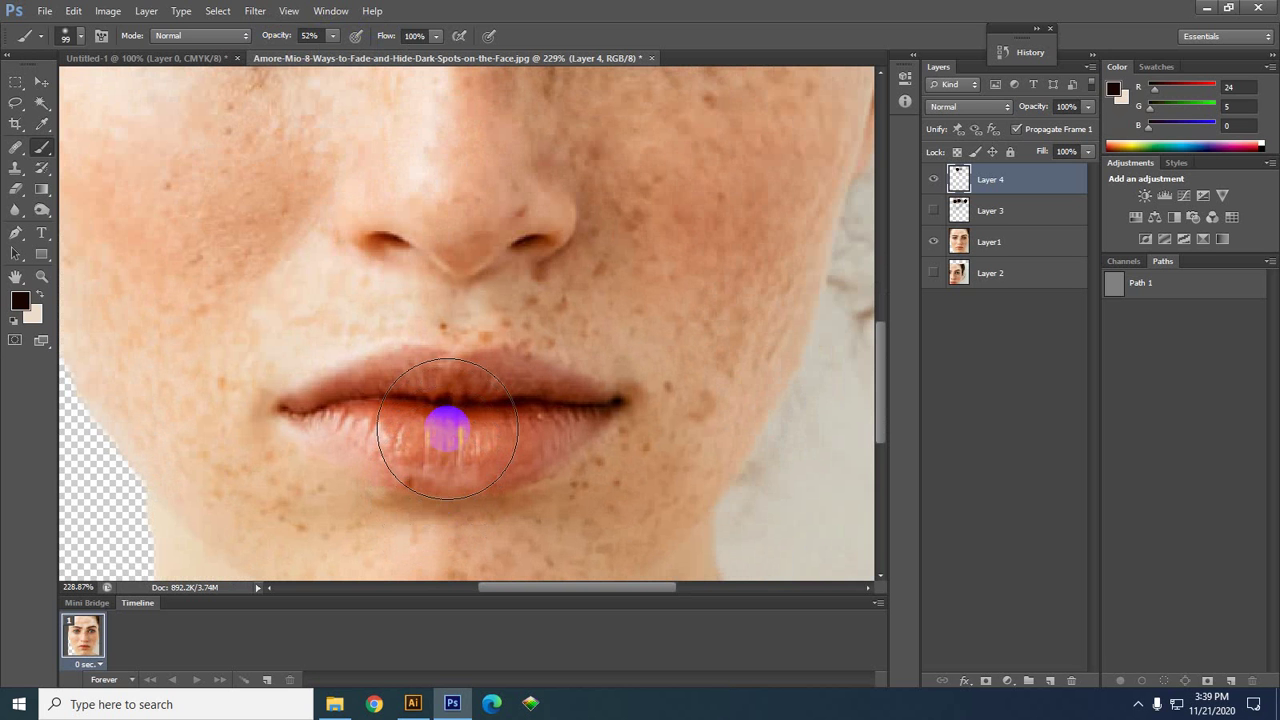
left_click(41, 123)
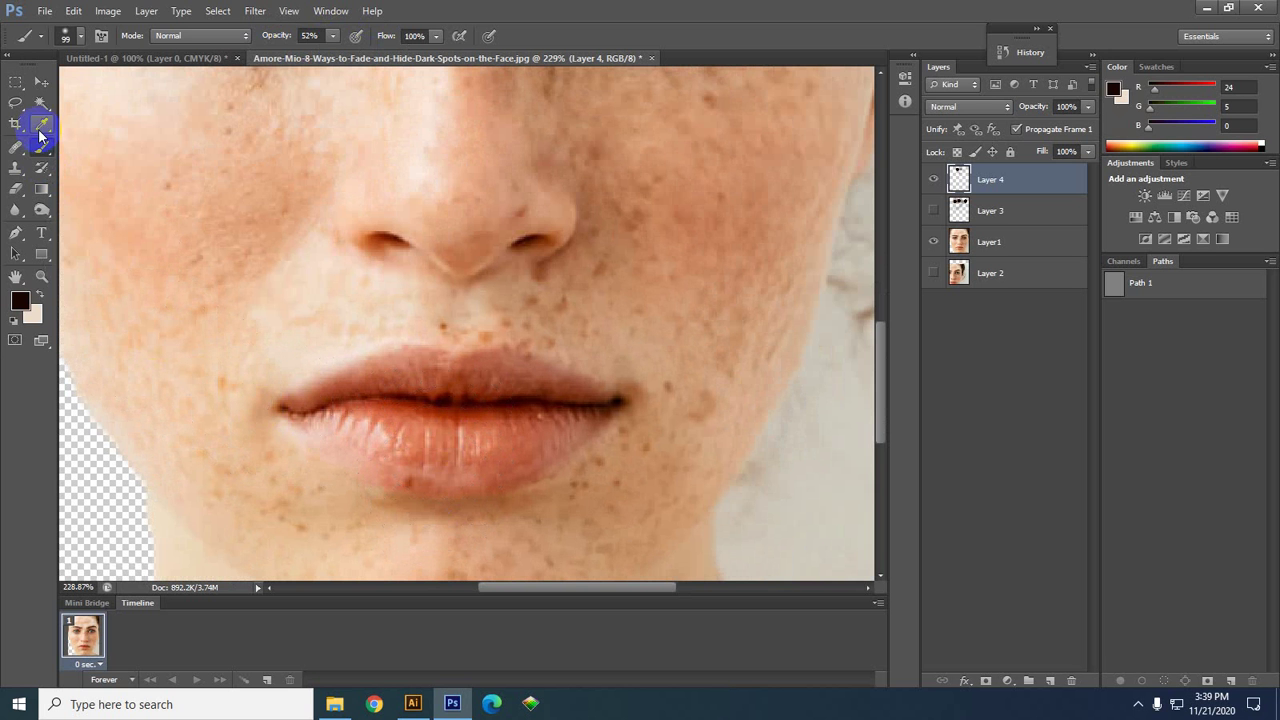
left_click(20, 300)
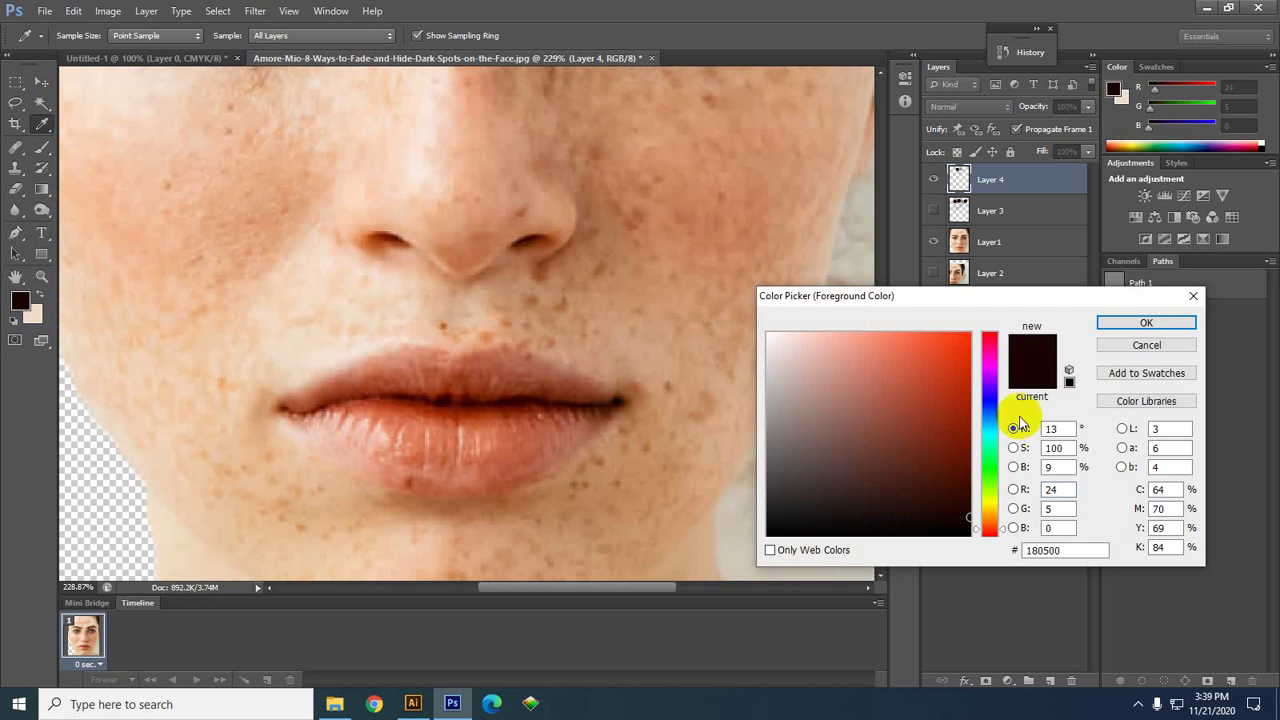
left_click_drag(947, 362, 945, 352)
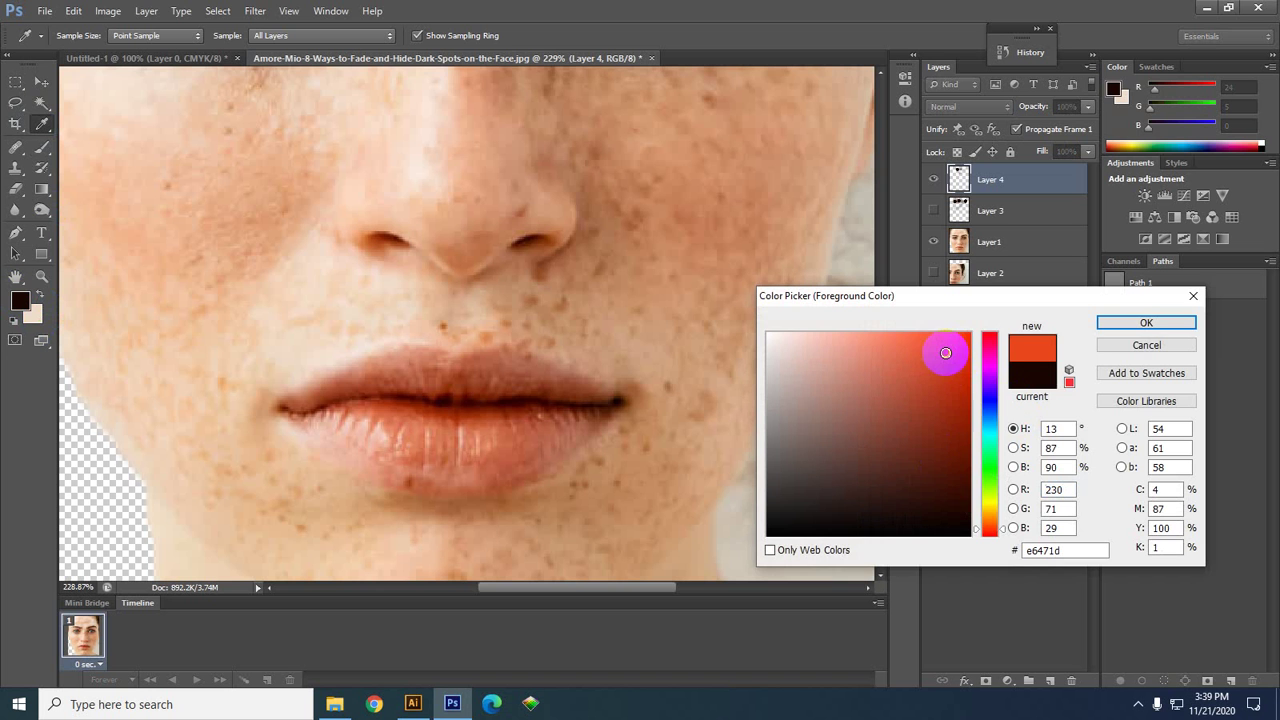
left_click(1140, 323)
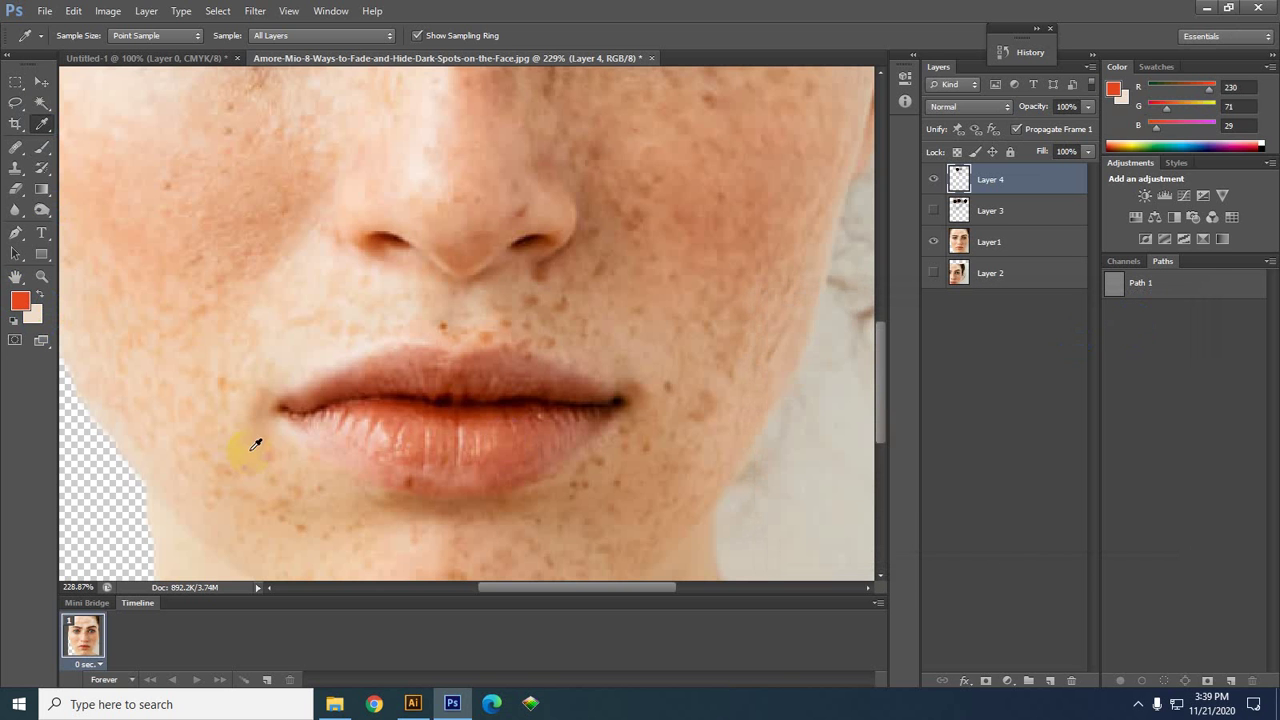
- Sample the salmon colour e08362 from the lower lip as the foreground colour and check it in the Color Picker
left_click(416, 421)
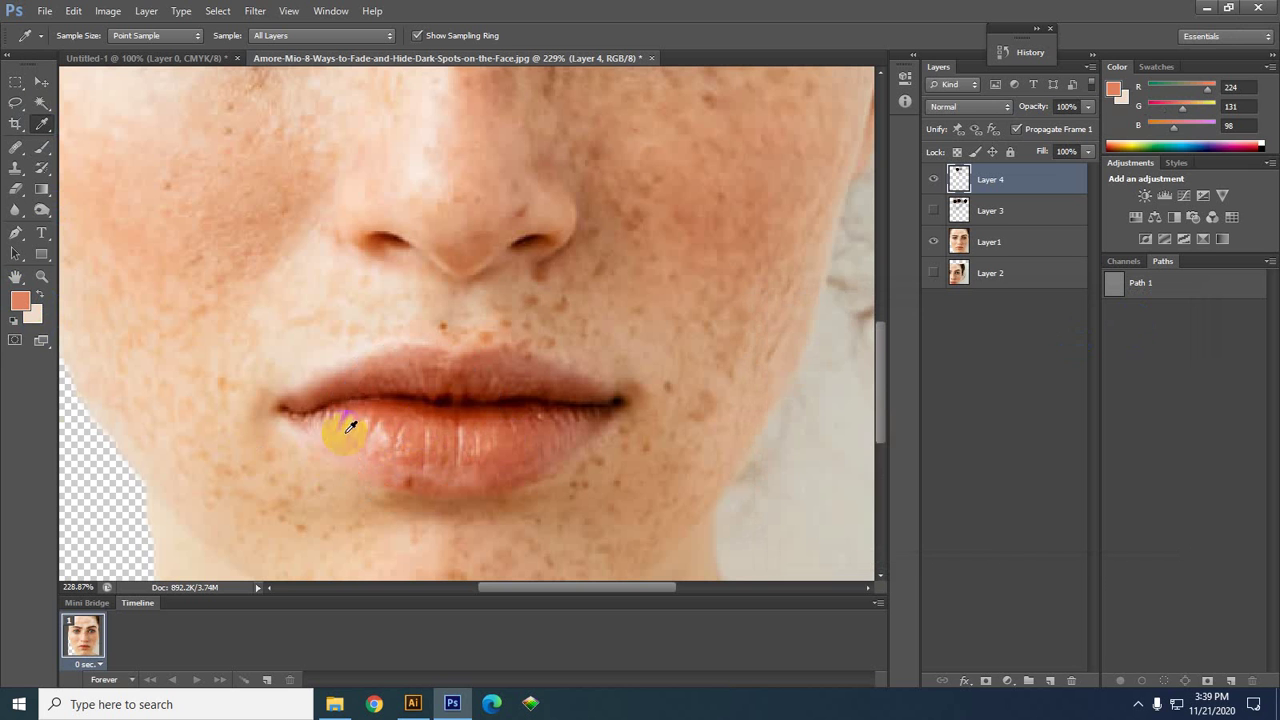
left_click(20, 300)
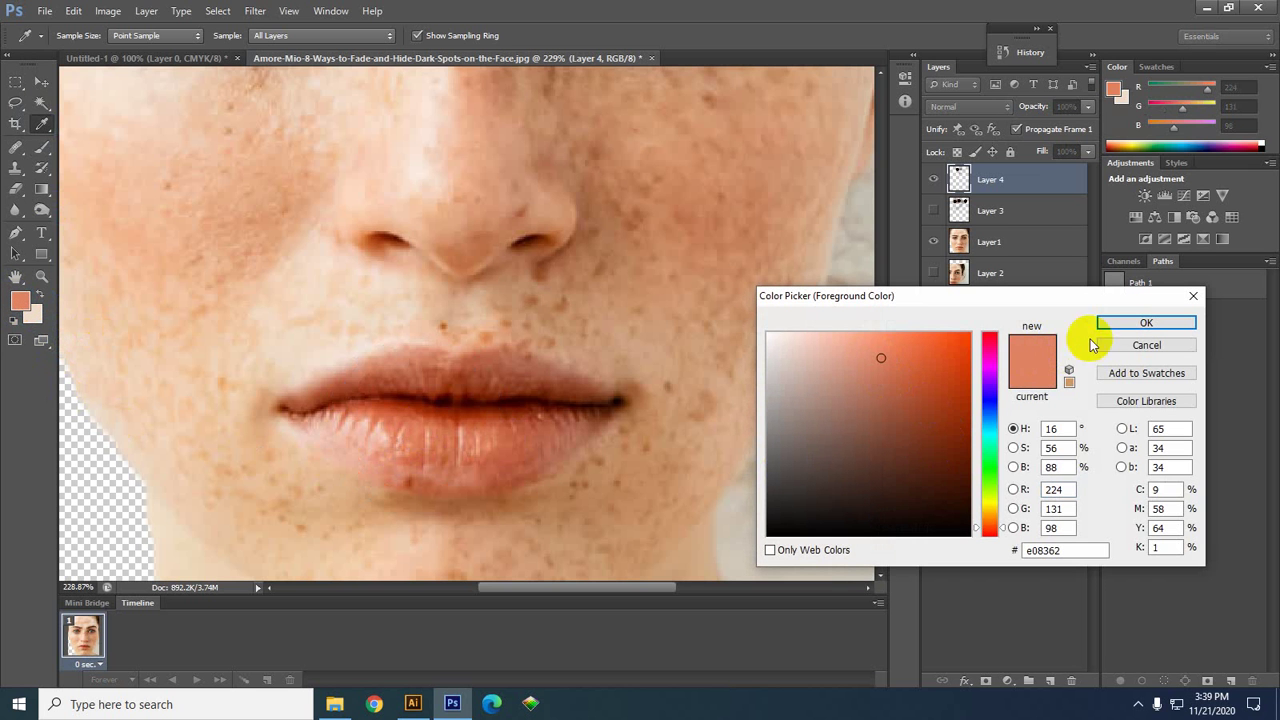
left_click(1119, 326)
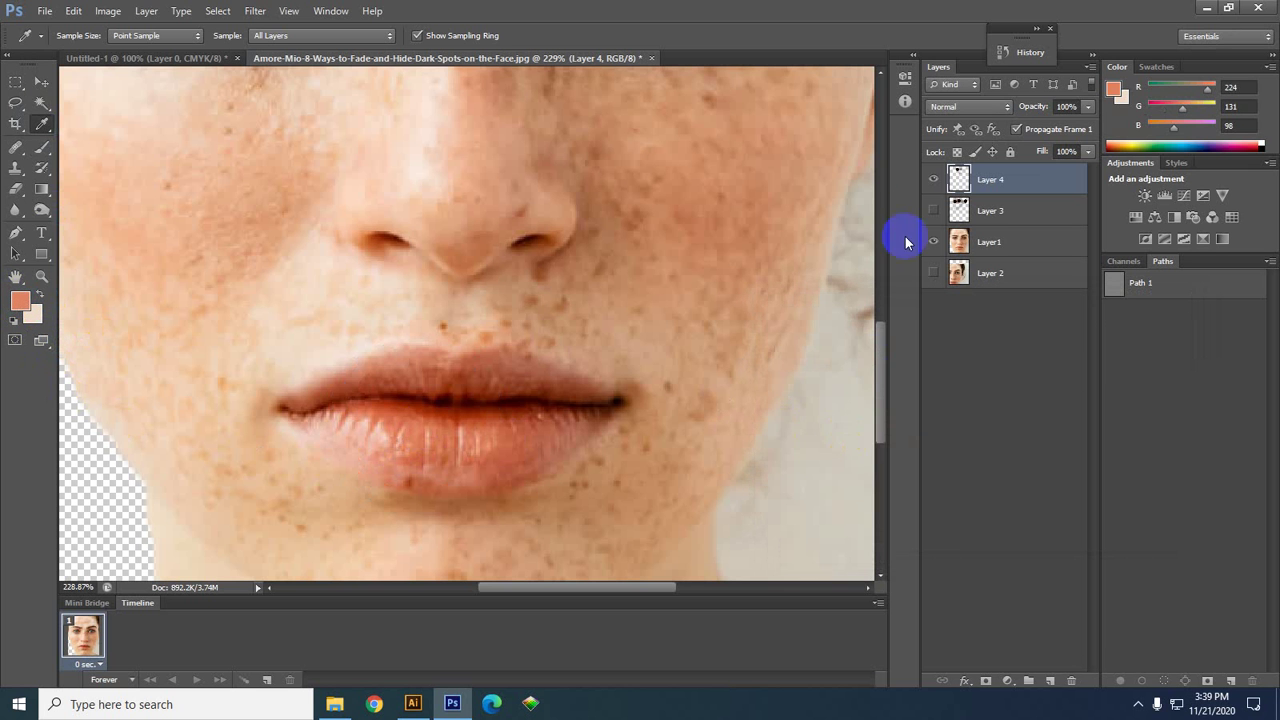
- Hide Layer 4 and add a new empty layer above it for the lip colour
left_click(932, 180)
left_click(1049, 680)
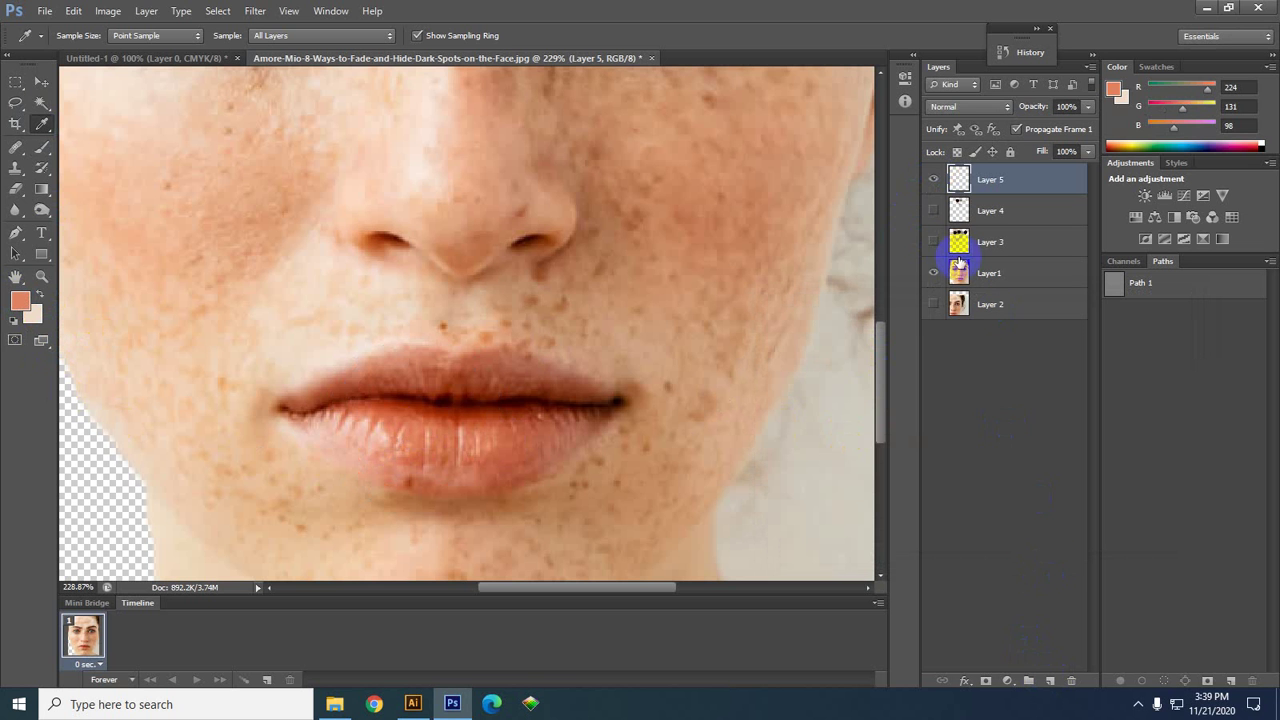
left_click(350, 395)
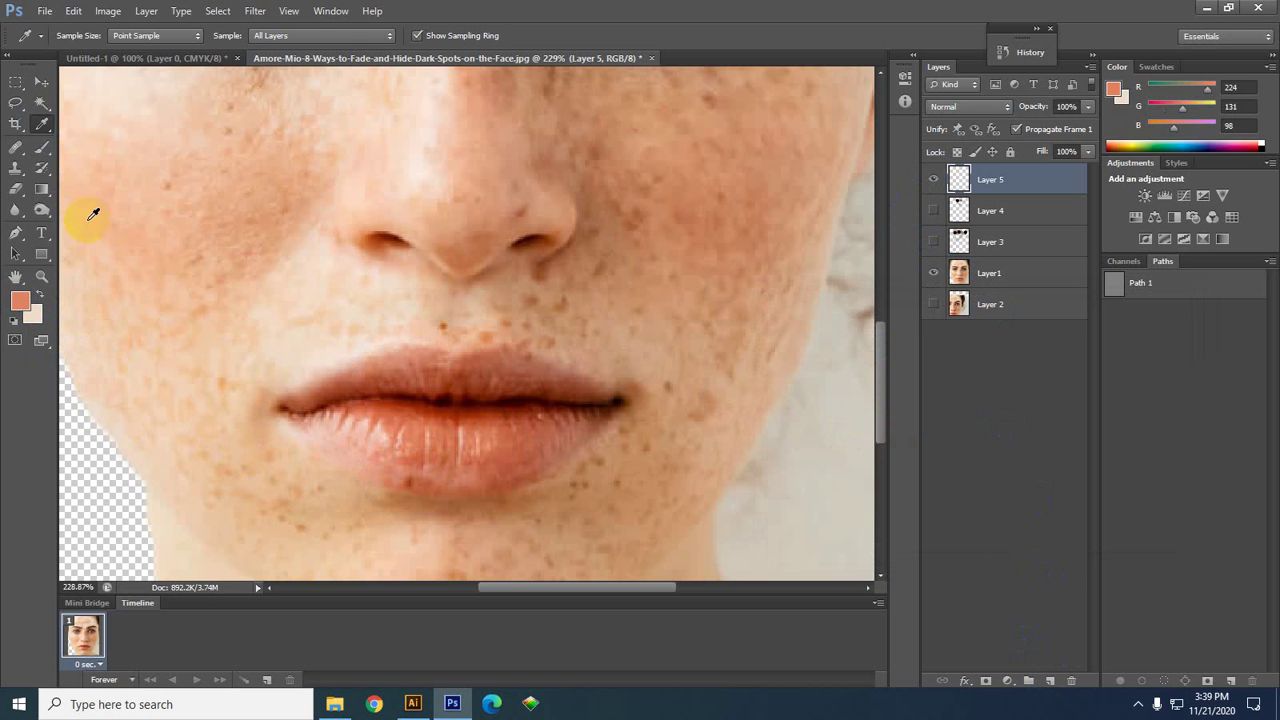
- Set up a soft round brush at 20% opacity, 30 px in size and 0% hardness
left_click(40, 148)
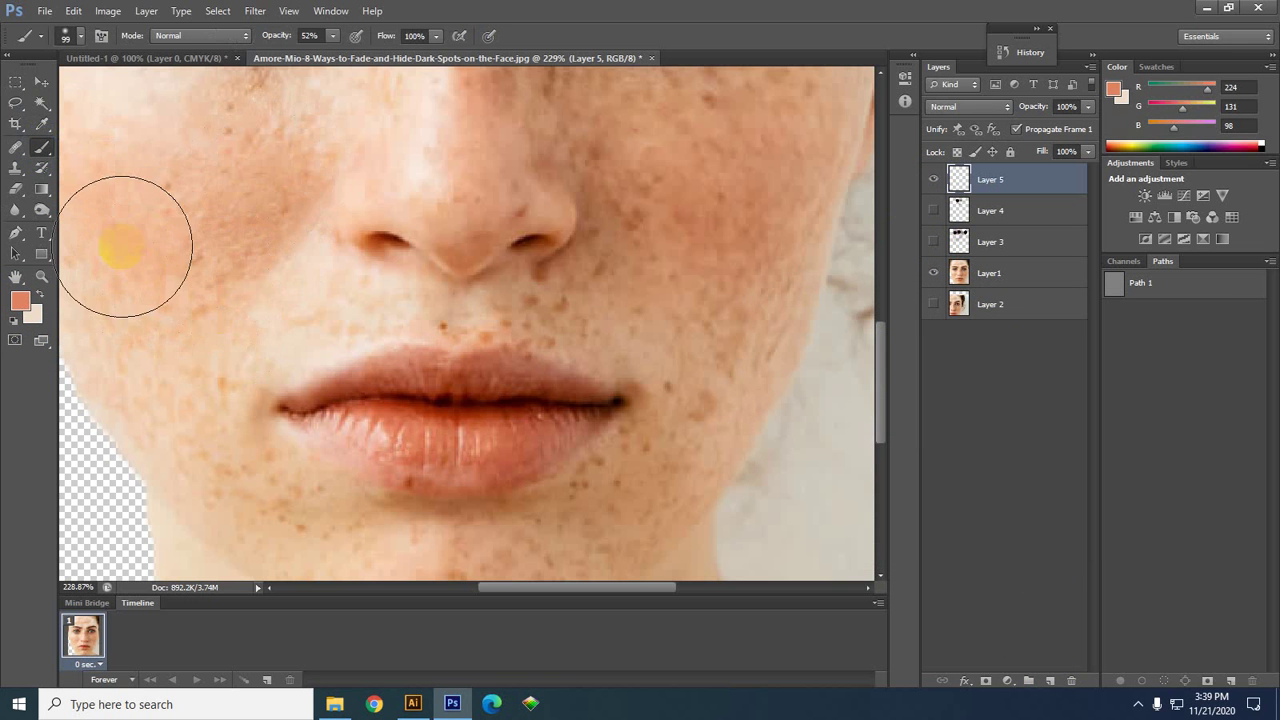
left_click(309, 36)
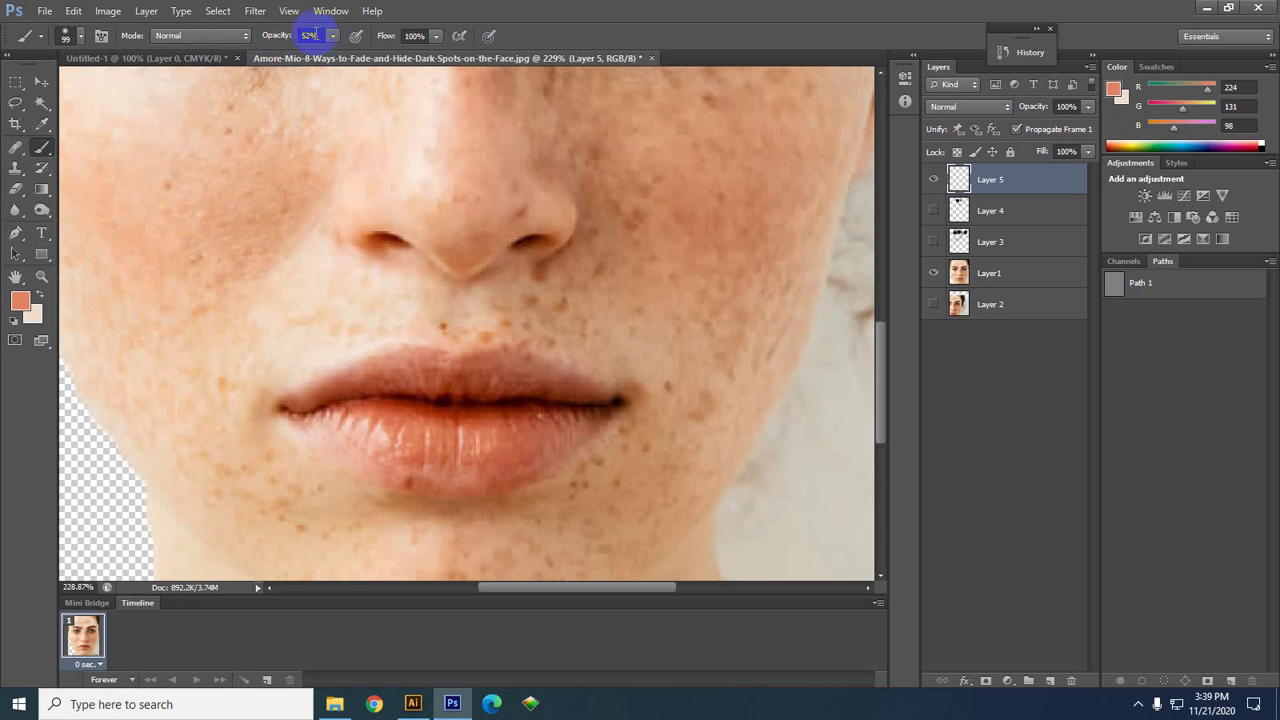
left_click(271, 36)
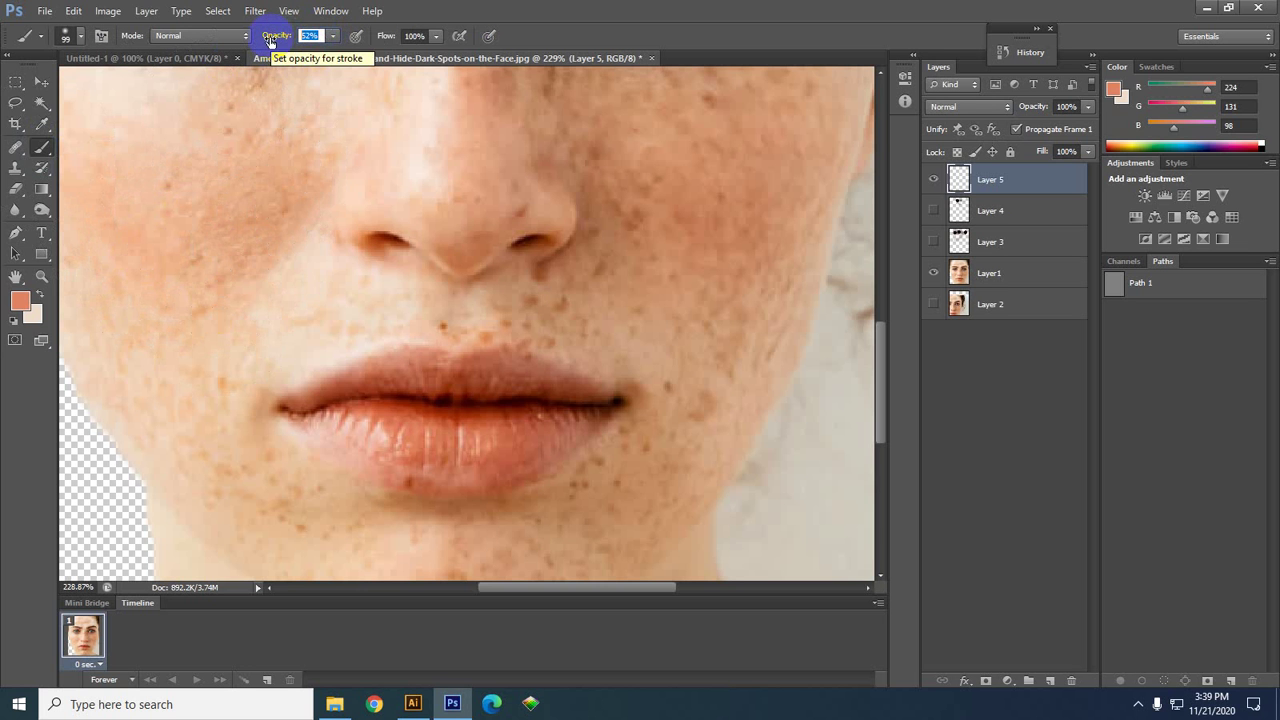
type("20")
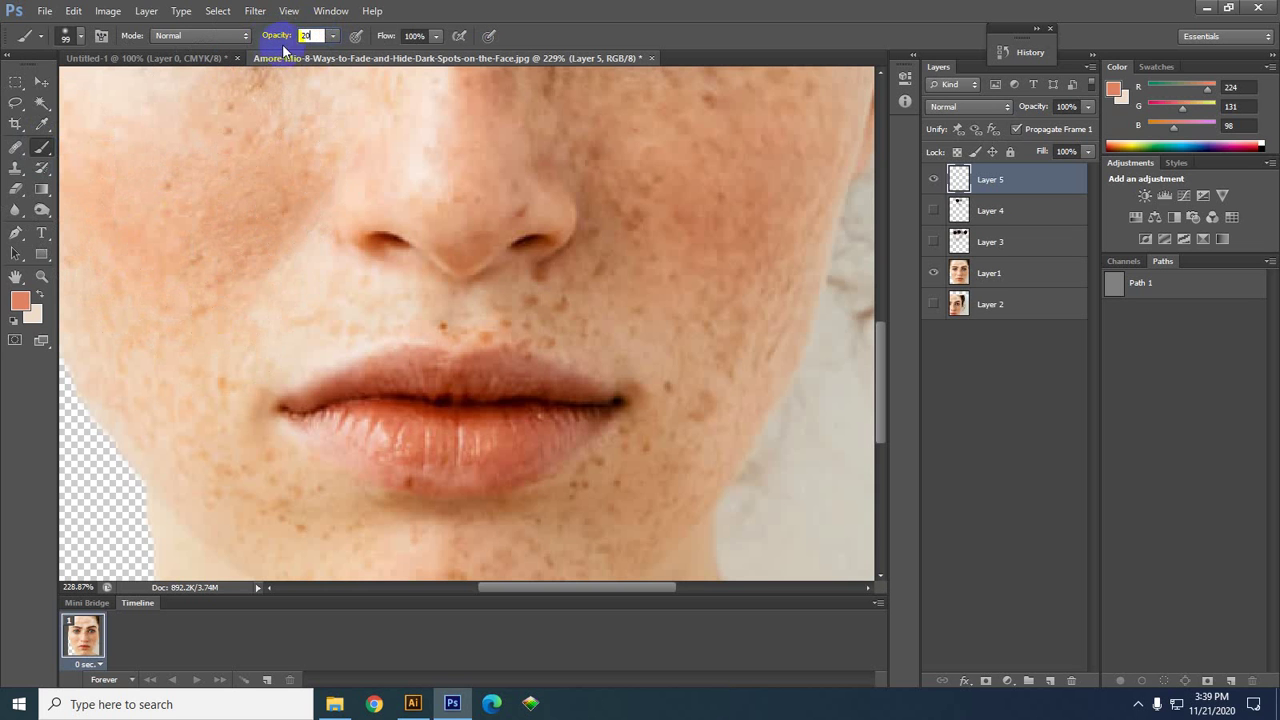
left_click(72, 36)
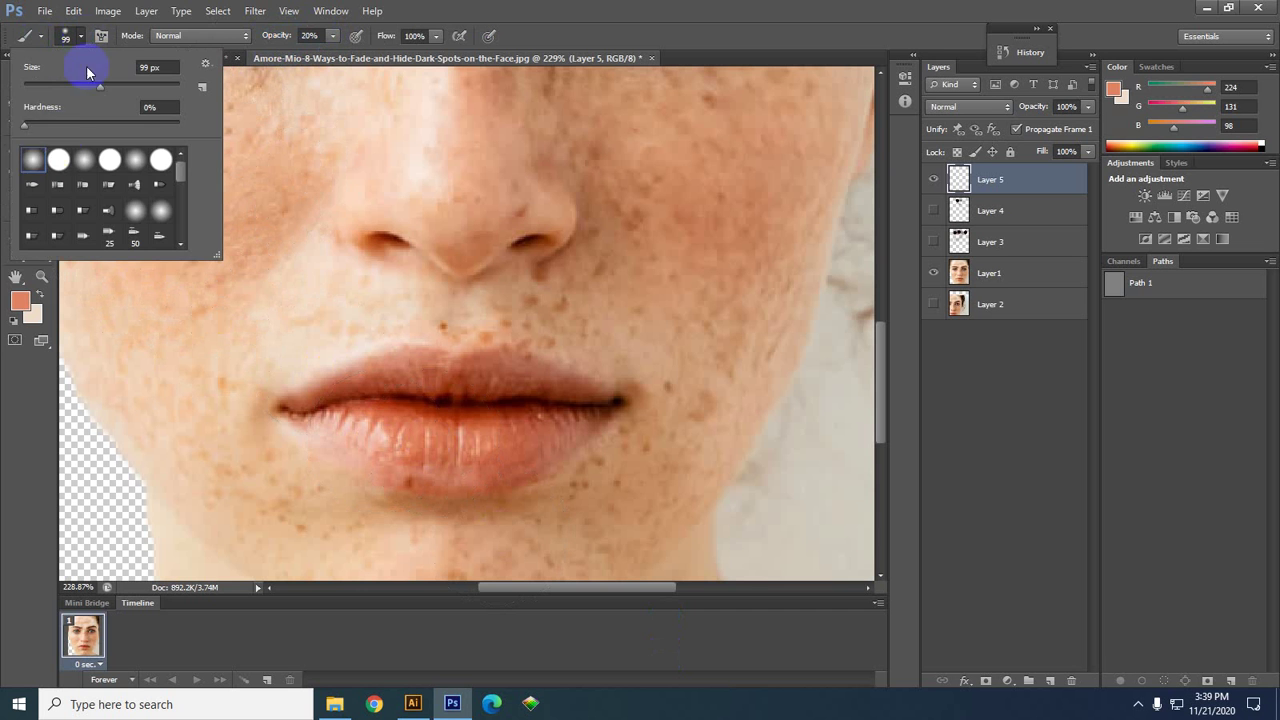
left_click(28, 160)
left_click_drag(99, 92, 68, 87)
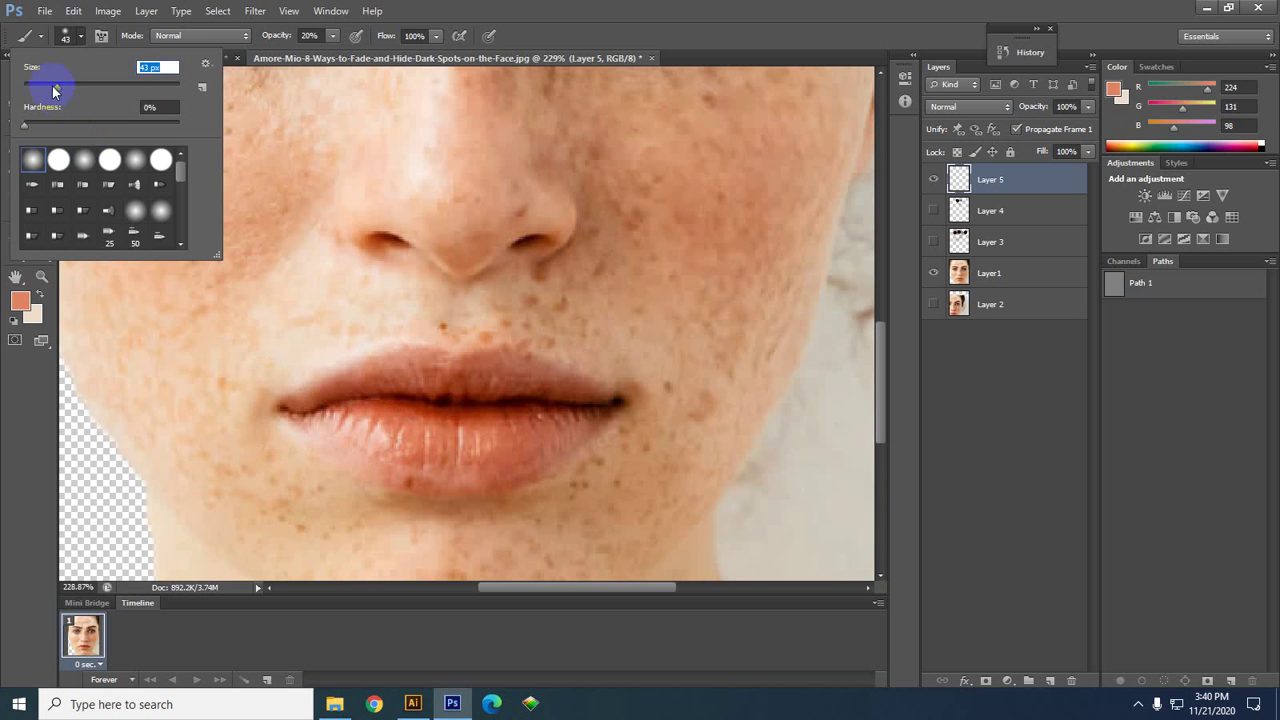
left_click_drag(48, 88, 46, 87)
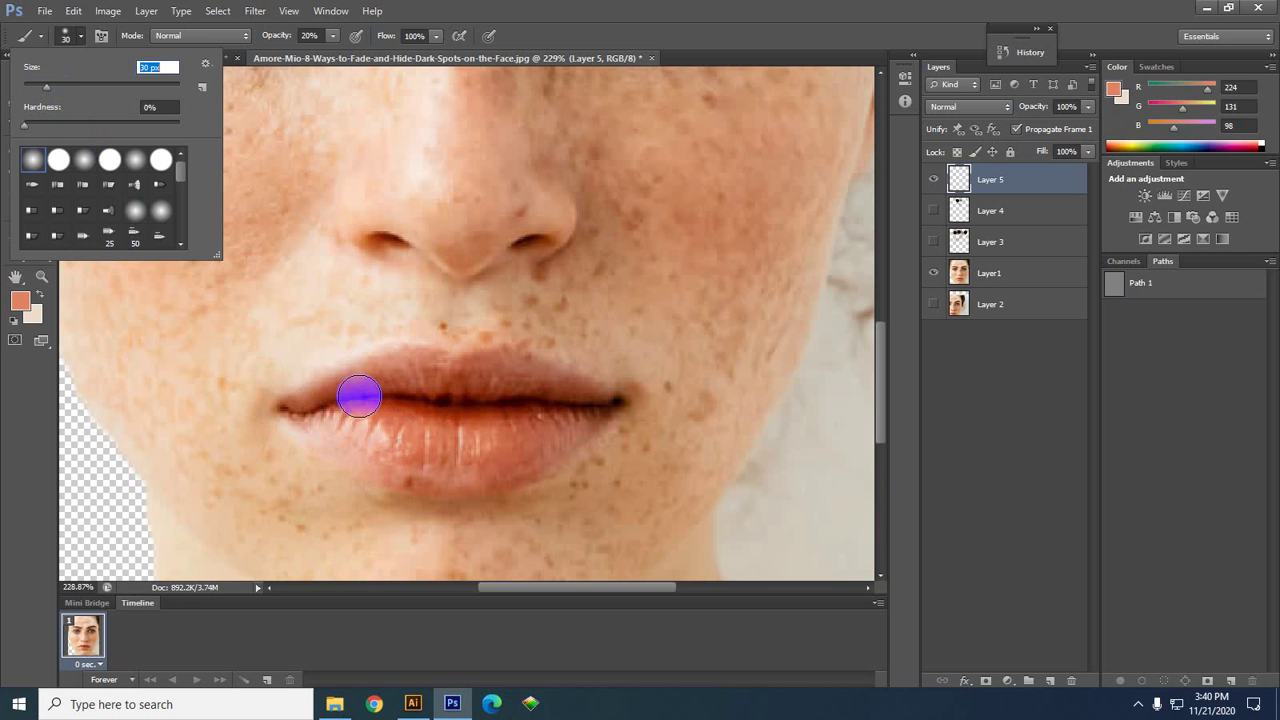
- Paint the salmon colour over the lower and upper lips on Layer 5 with overlapping strokes
left_click(316, 425)
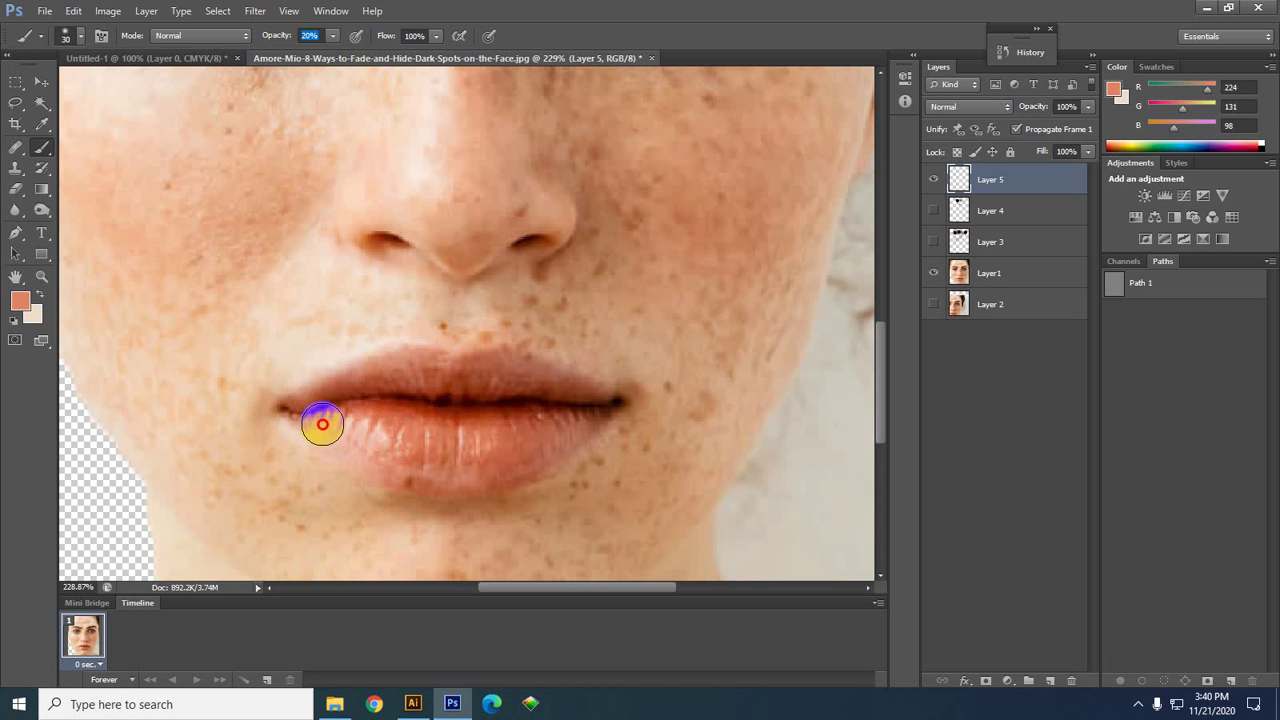
mouse_move(334, 440)
left_mouse_down()
mouse_move(469, 441)
mouse_move(380, 441)
mouse_move(460, 449)
mouse_move(566, 424)
mouse_move(505, 447)
mouse_move(539, 441)
left_mouse_up()
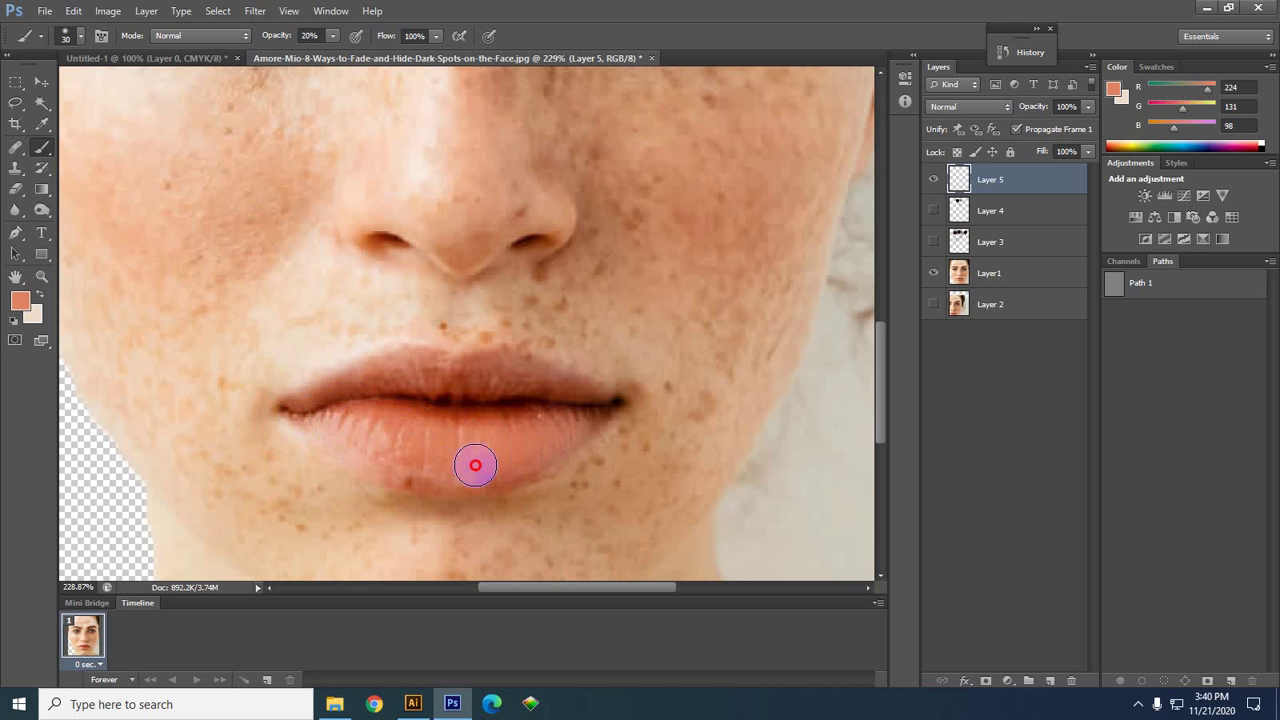
mouse_move(330, 410)
left_mouse_down()
mouse_move(354, 385)
mouse_move(452, 377)
mouse_move(466, 379)
mouse_move(454, 388)
mouse_move(586, 397)
mouse_move(589, 416)
mouse_move(536, 426)
mouse_move(399, 436)
mouse_move(315, 423)
mouse_move(414, 477)
mouse_move(522, 472)
mouse_move(601, 420)
mouse_move(543, 420)
left_mouse_up()
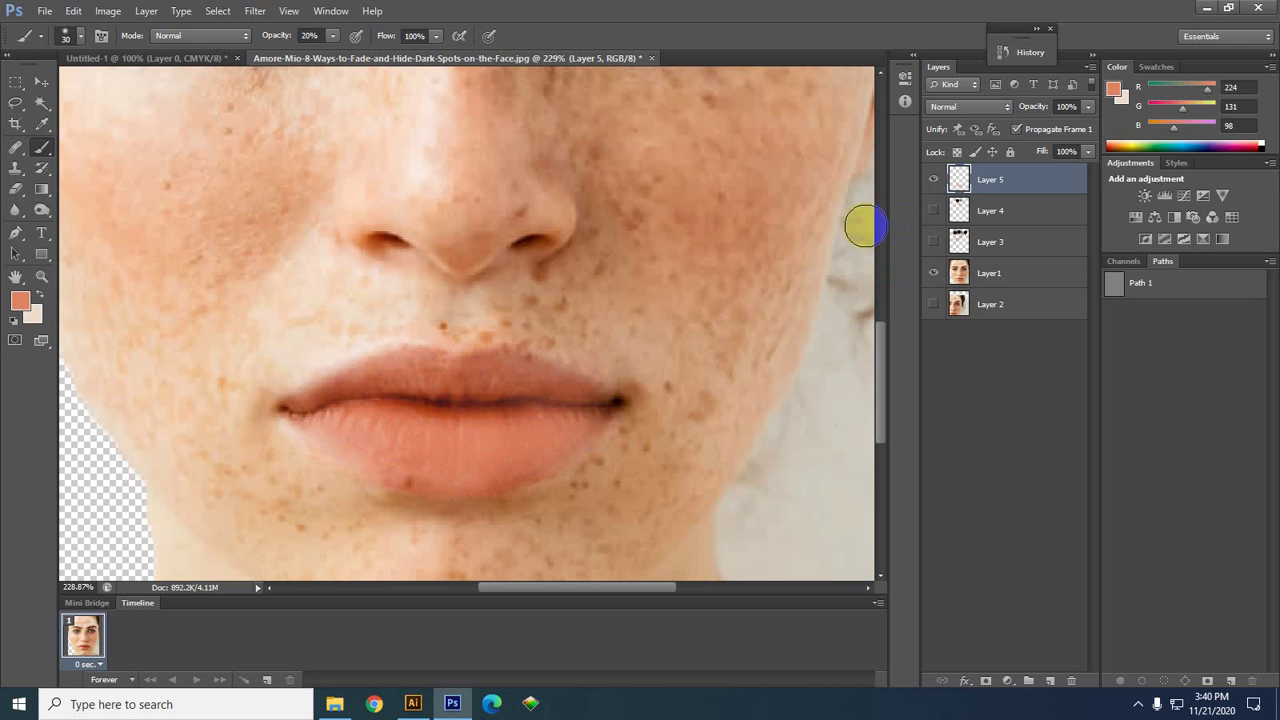
left_click(458, 431)
- Lower the opacity of the lip colour layer, Layer 5, to about 86%
scroll(458, 431, "down", 3)
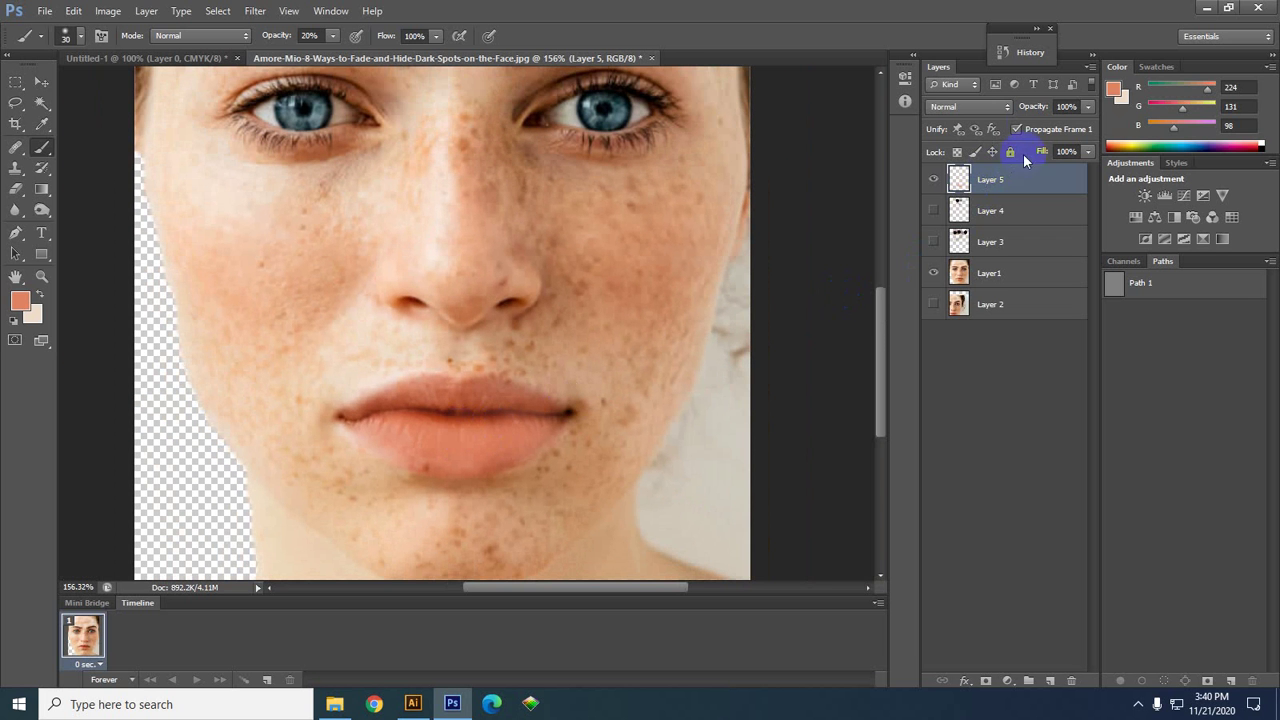
left_click(1088, 106)
left_click_drag(1085, 127, 1045, 128)
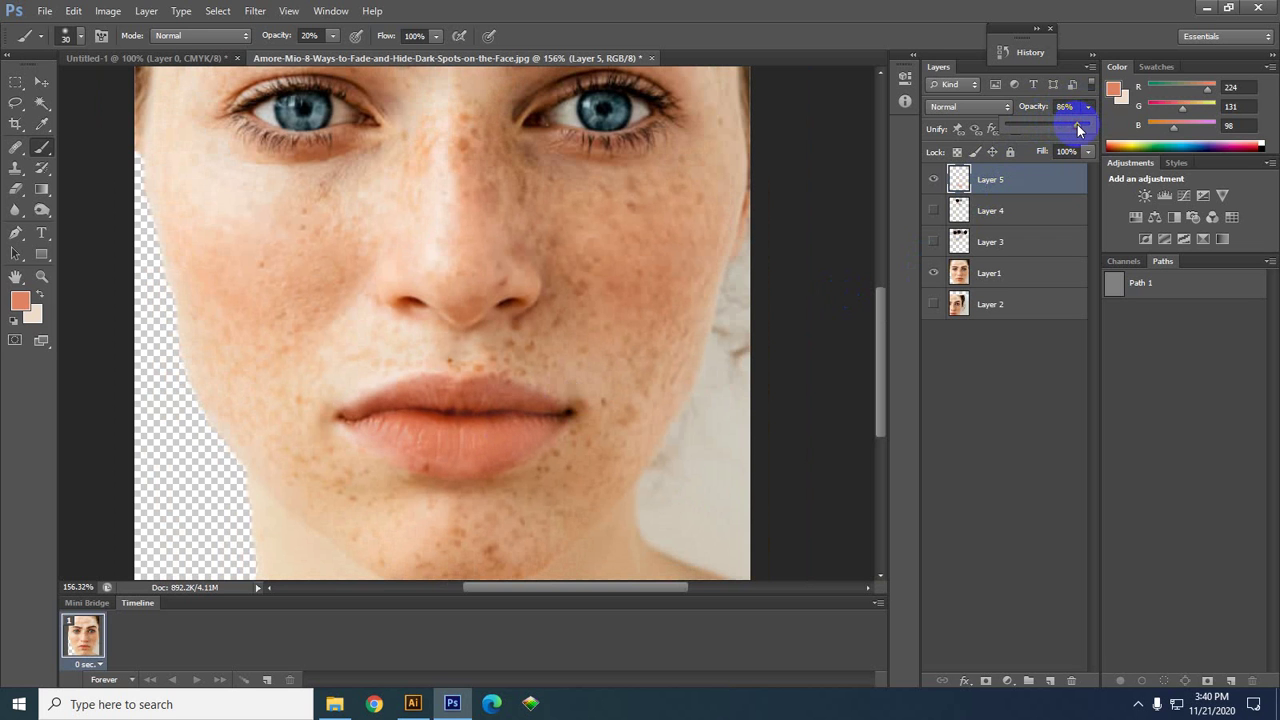
- Lower Layer 5's opacity to 55% to soften the painted lip colour
left_click_drag(1064, 128, 1064, 128)
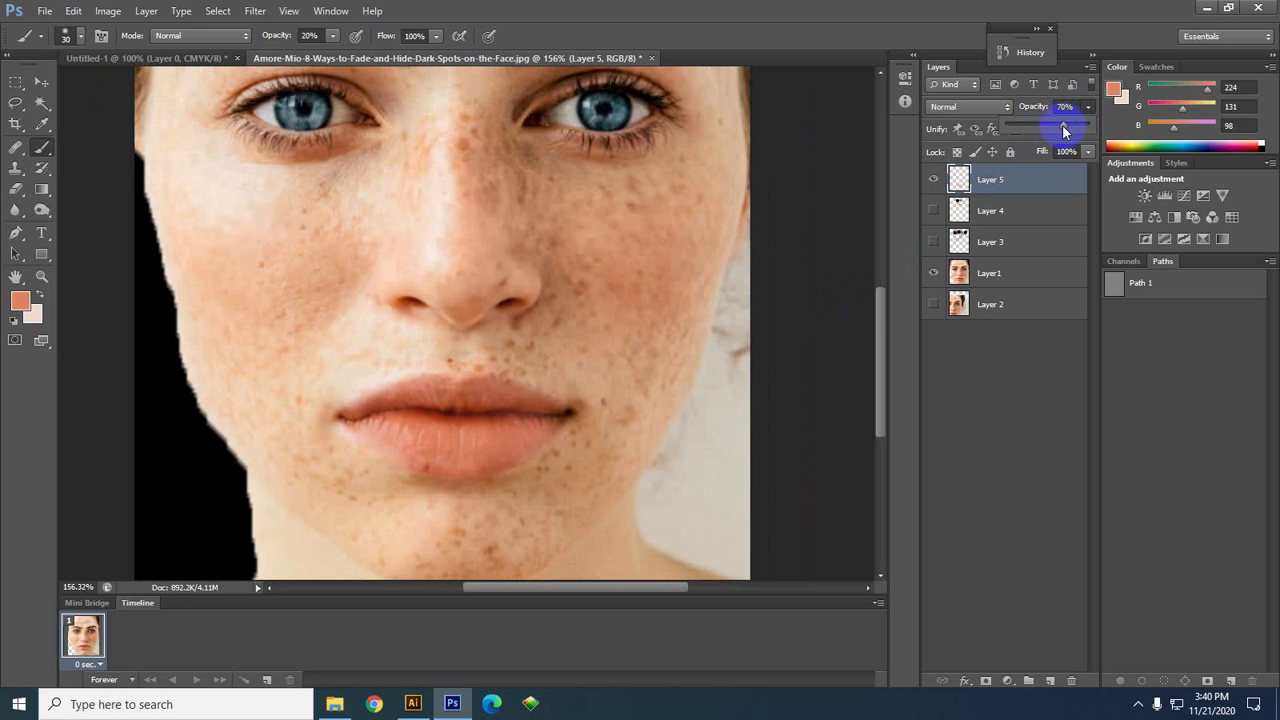
mouse_move(405, 414)
left_mouse_down()
mouse_move(425, 453)
mouse_move(466, 452)
left_mouse_up()
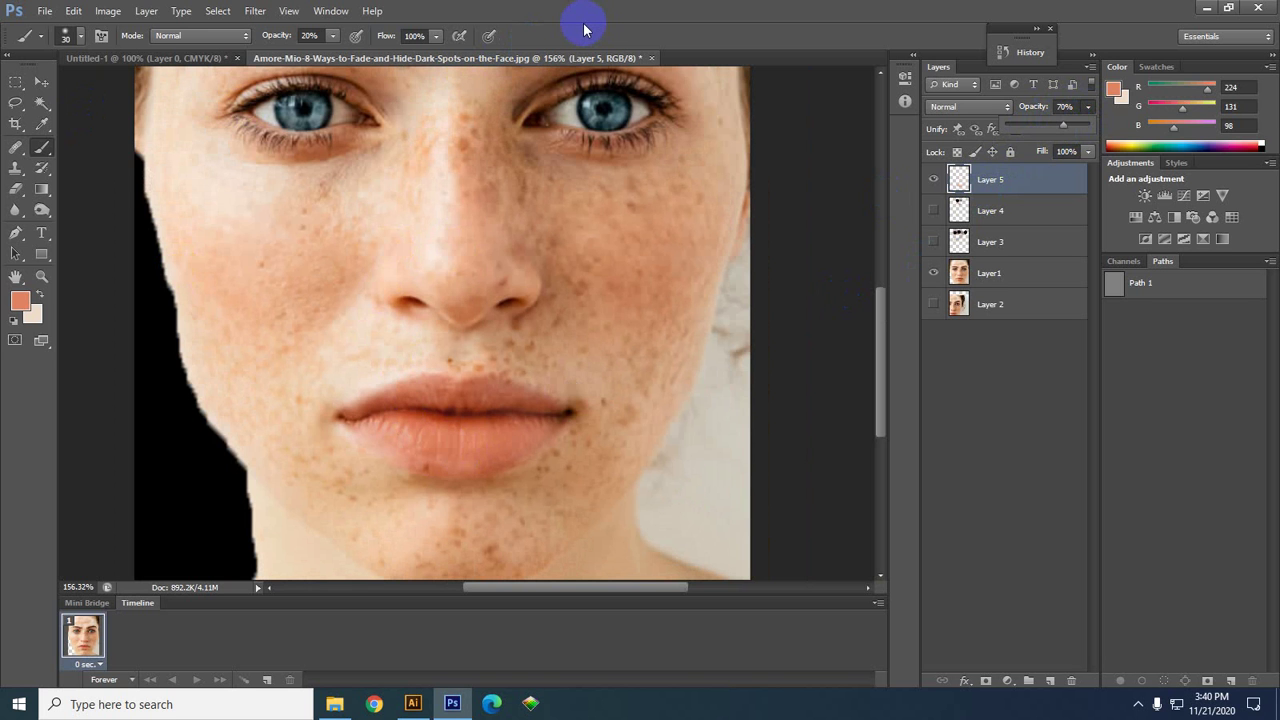
mouse_move(529, 257)
left_mouse_down()
mouse_move(404, 471)
mouse_move(400, 414)
left_mouse_up()
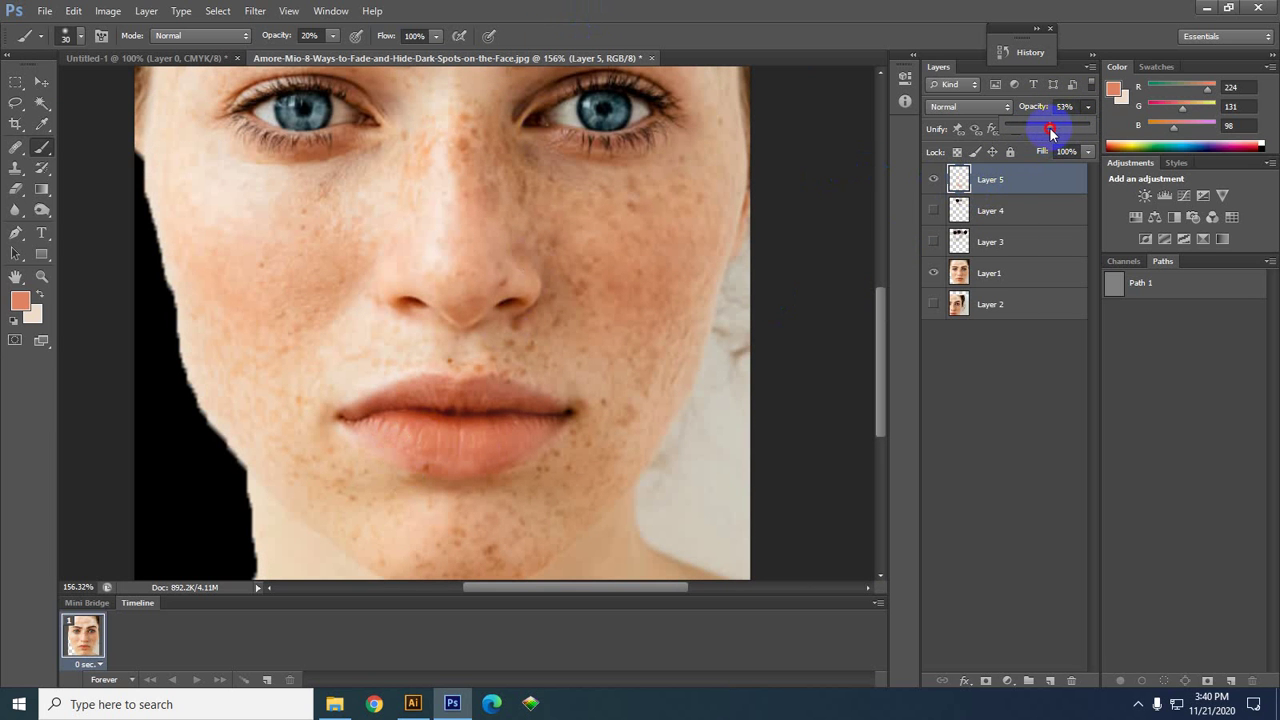
left_click_drag(1050, 130, 1052, 133)
left_click(457, 463)
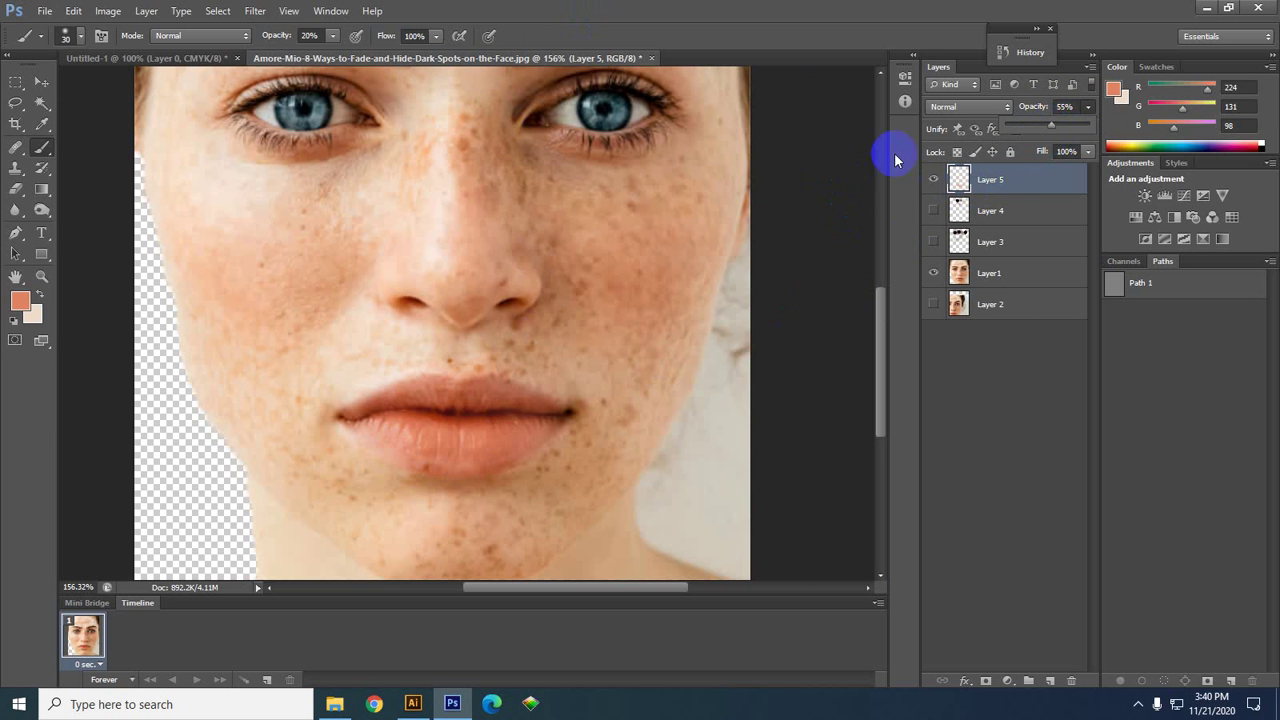
- Toggle Layer 5's visibility repeatedly to compare the lips with and without the painted colour
left_click(934, 178)
left_click(934, 178)
left_click(934, 178)
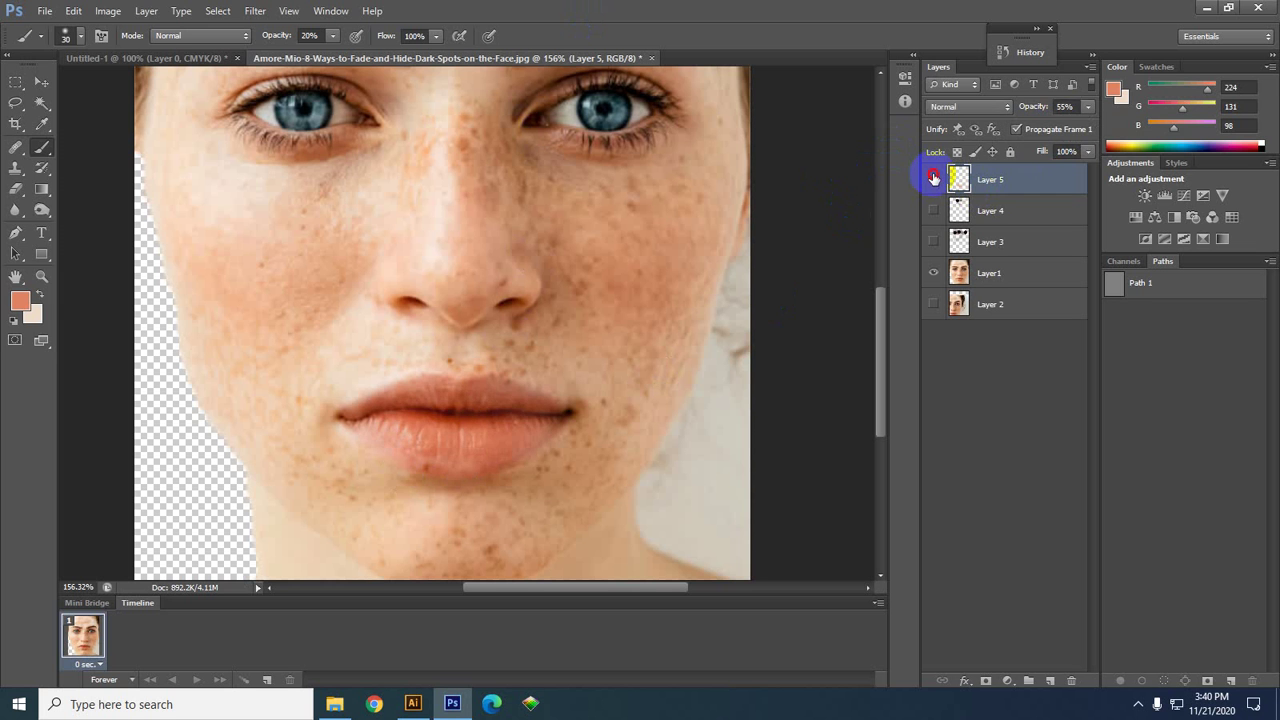
left_click(934, 178)
left_click(934, 178)
left_click(934, 178)
left_click(934, 178)
left_click(934, 178)
left_click(934, 178)
left_click(934, 178)
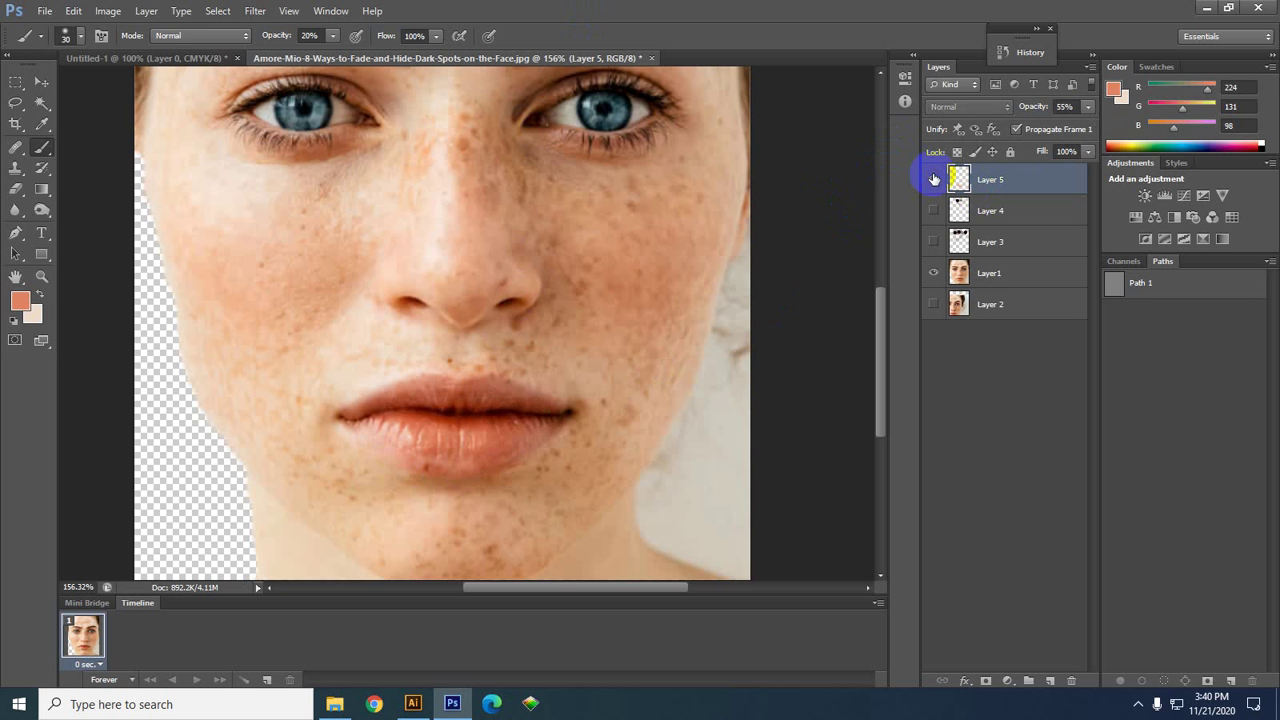
left_click(934, 178)
scroll(418, 470, "down", 2)
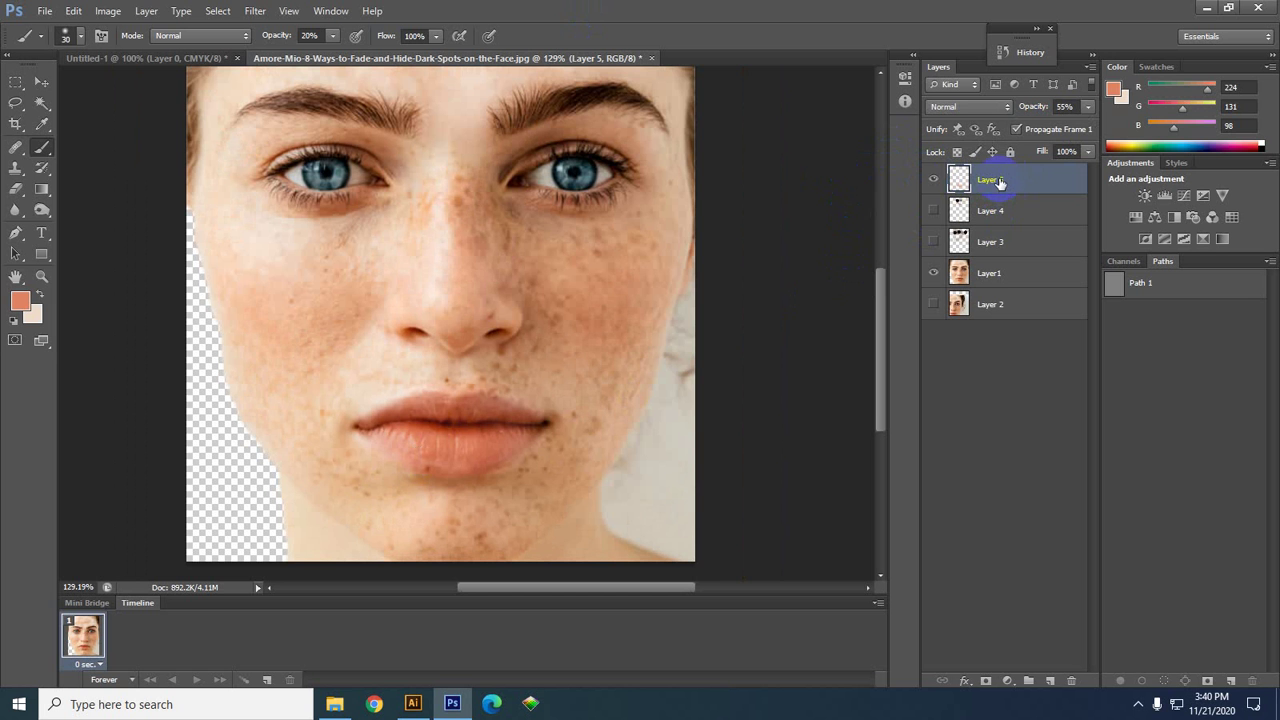
scroll(300, 405, "down", 2)
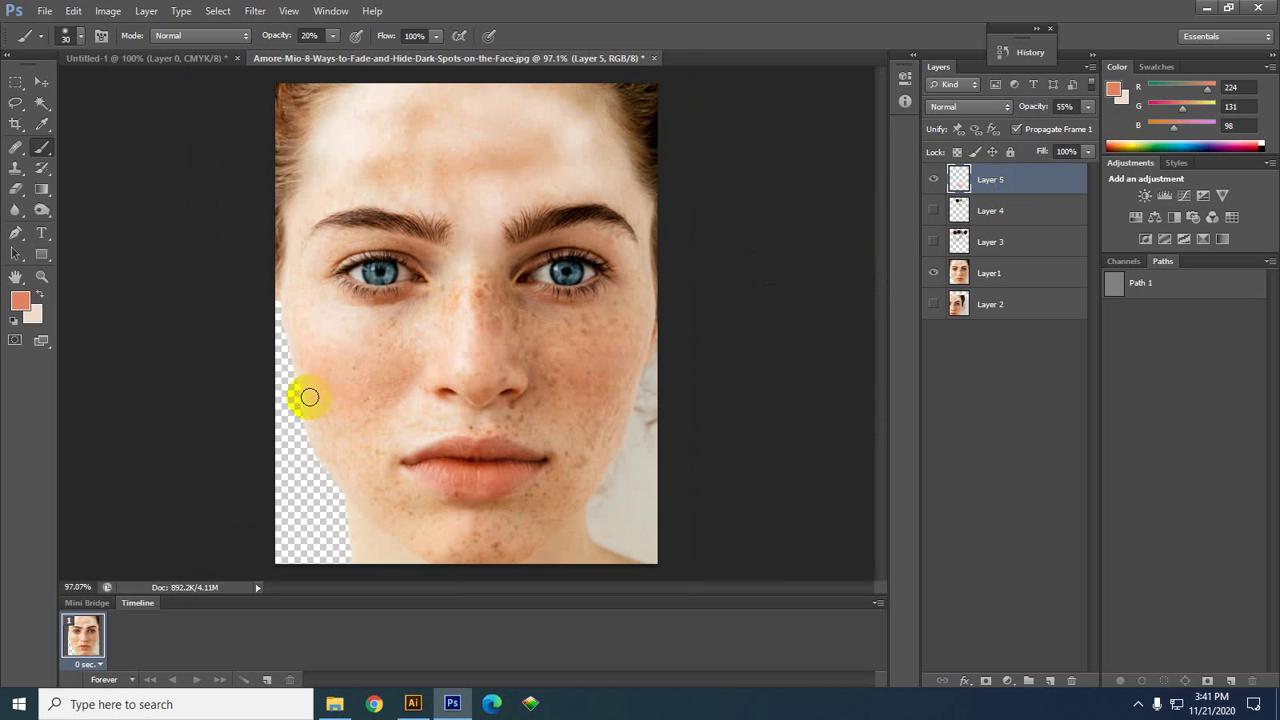
left_click(38, 148)
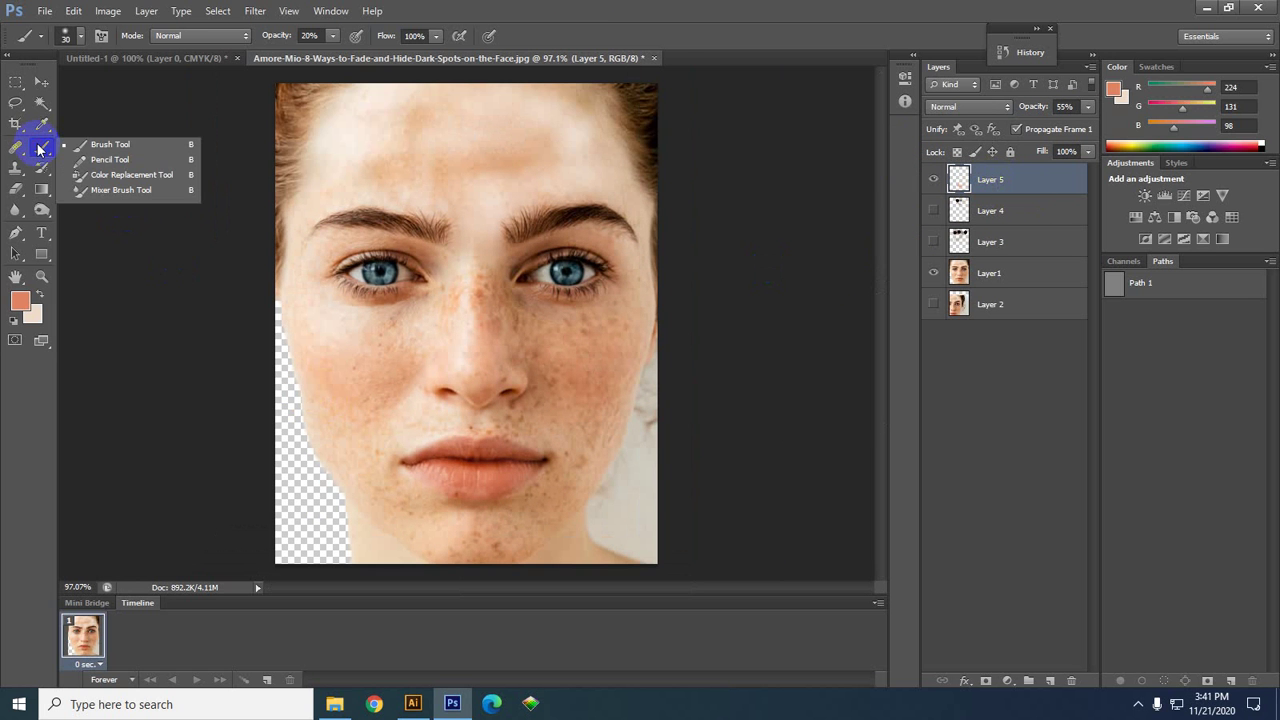
left_click(12, 150)
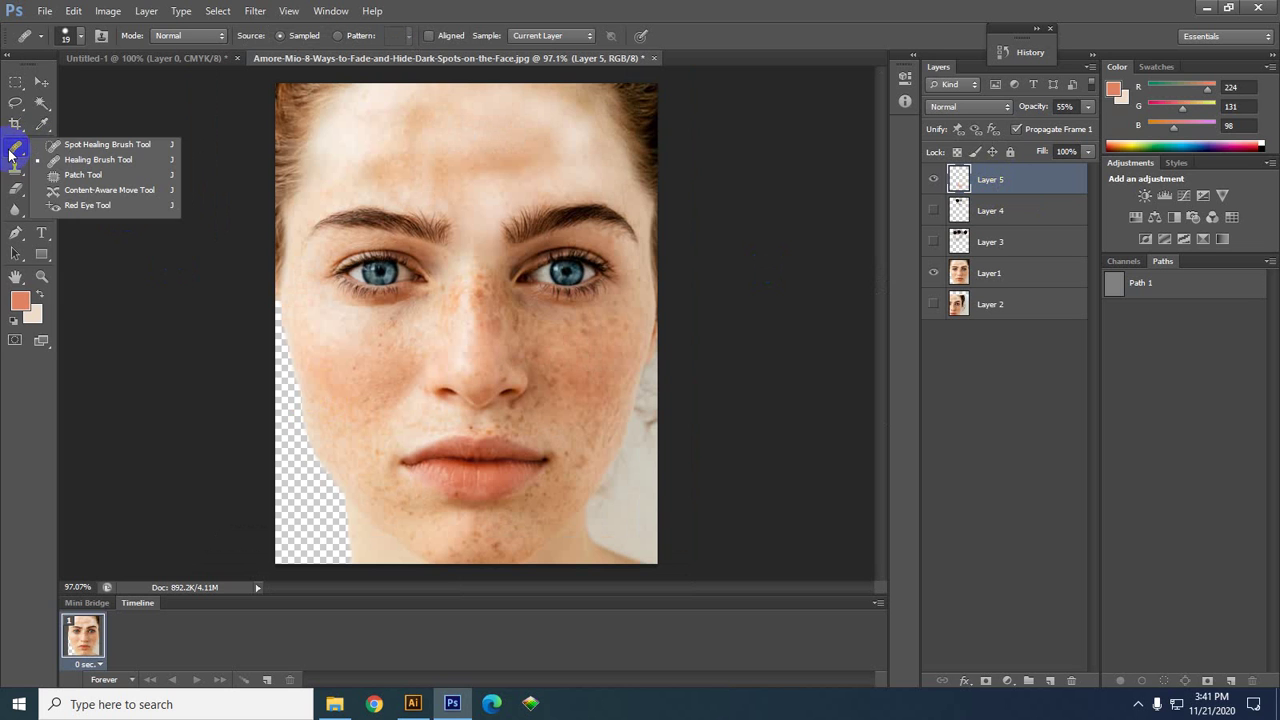
left_click(14, 172)
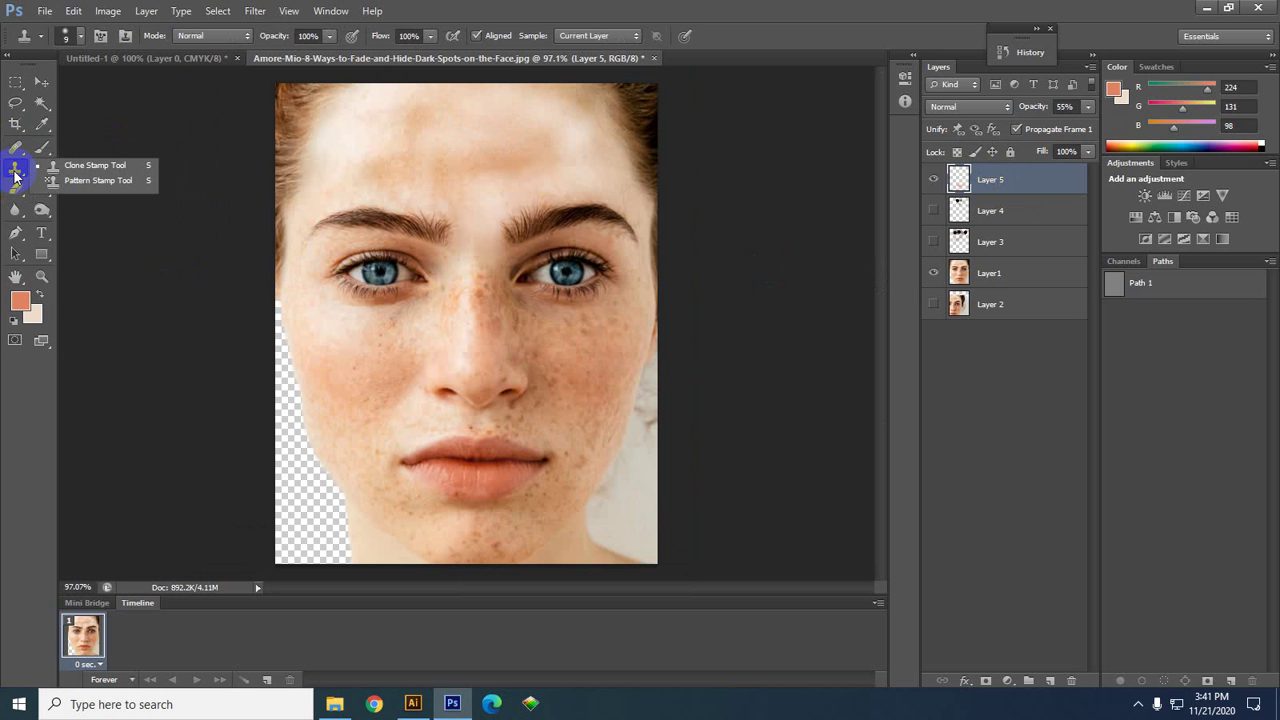
left_click(14, 172)
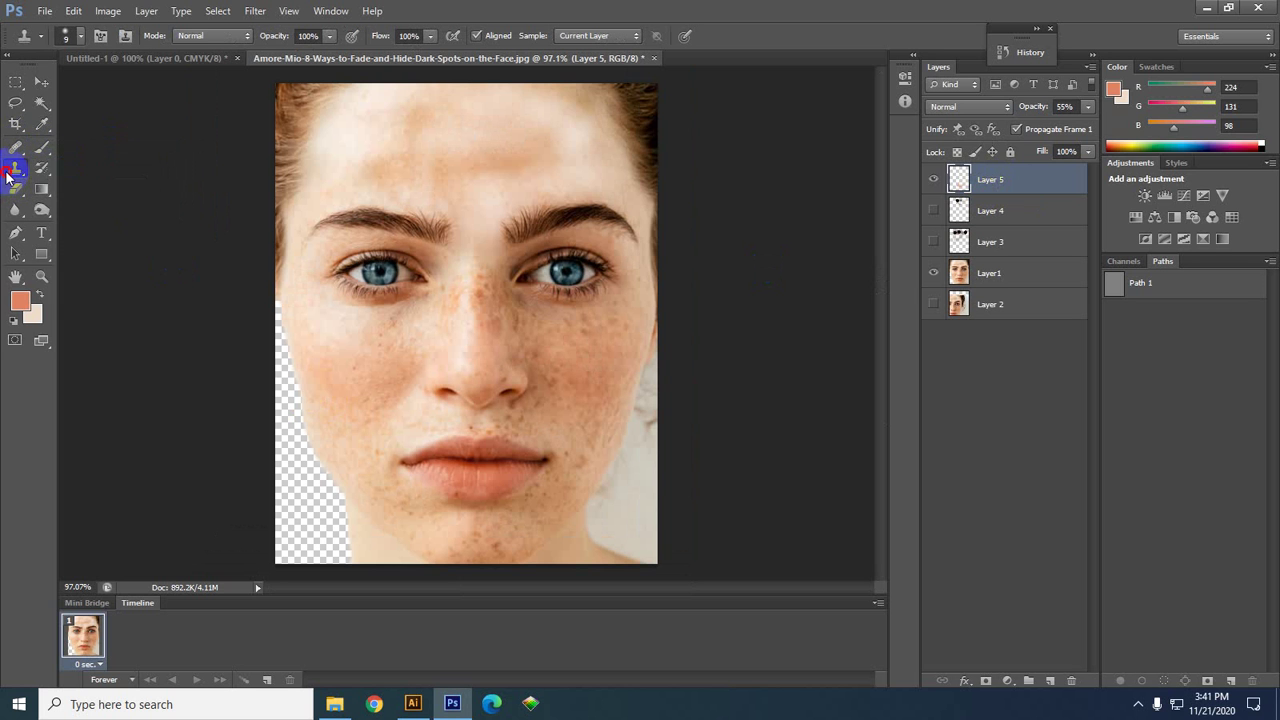
left_click(14, 172)
left_click(38, 175)
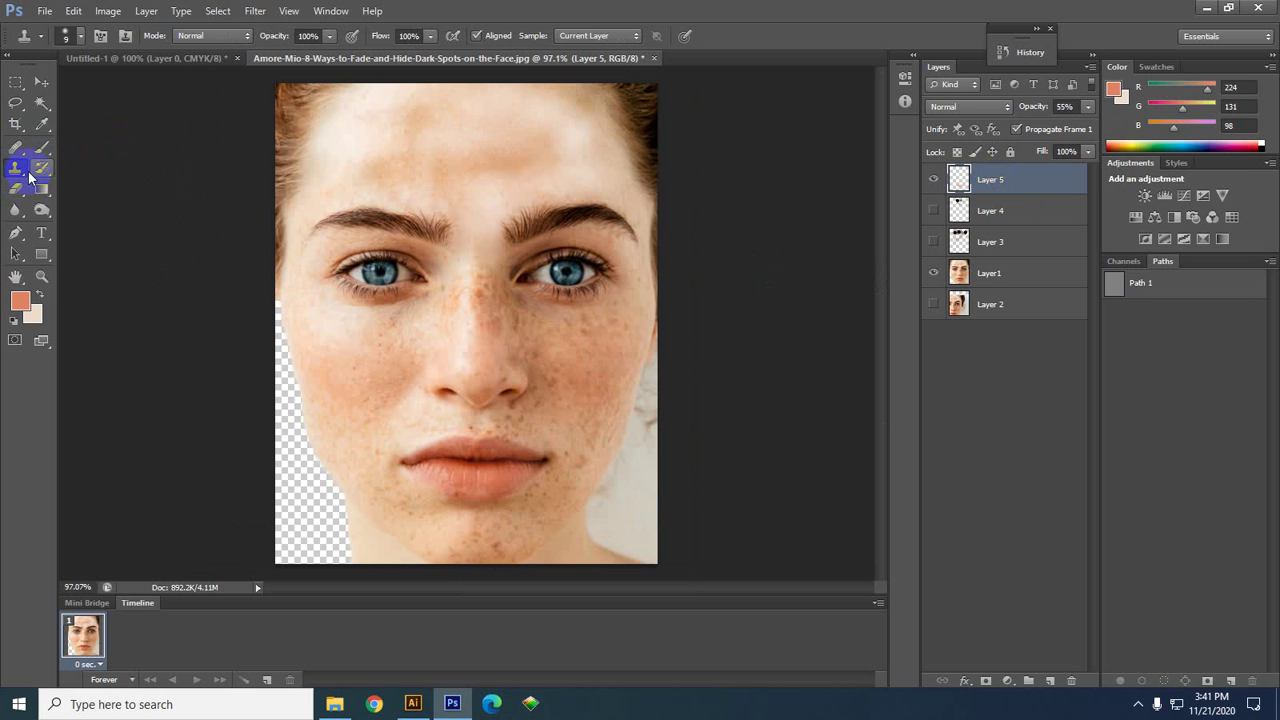
- Choose the standard Eraser Tool and make Layer1 the active layer
left_click(15, 192)
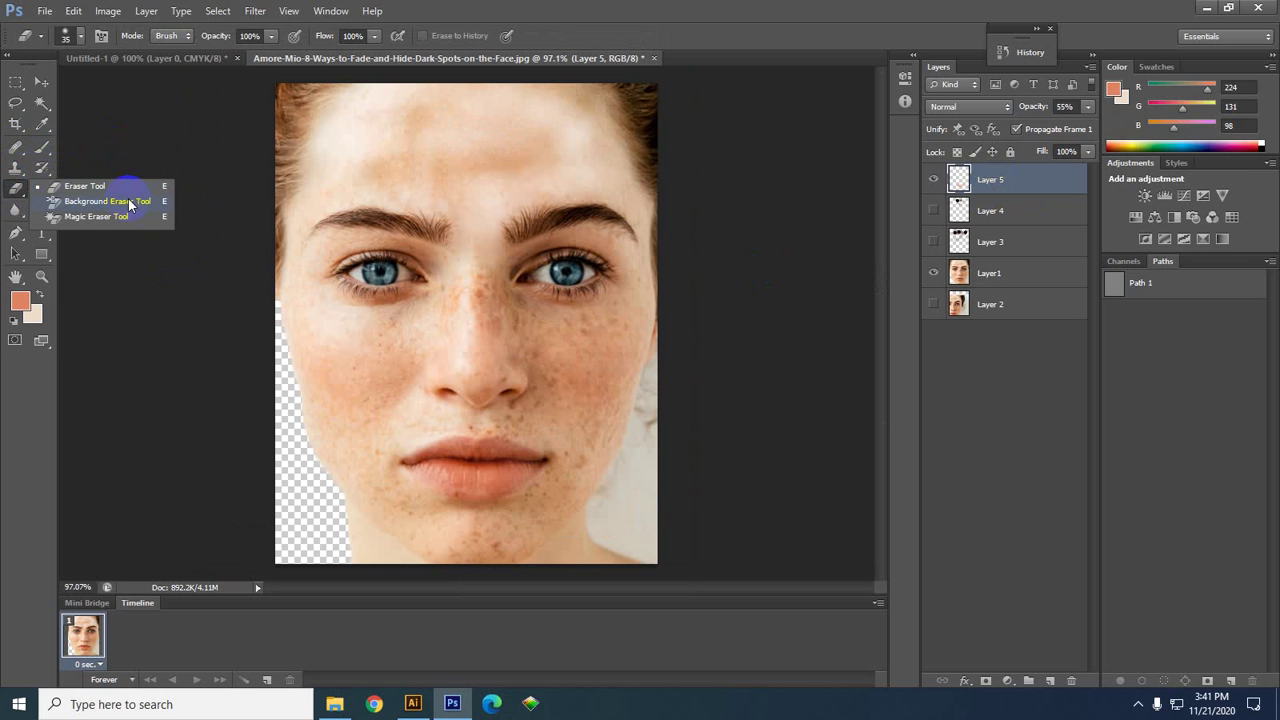
left_click(13, 191)
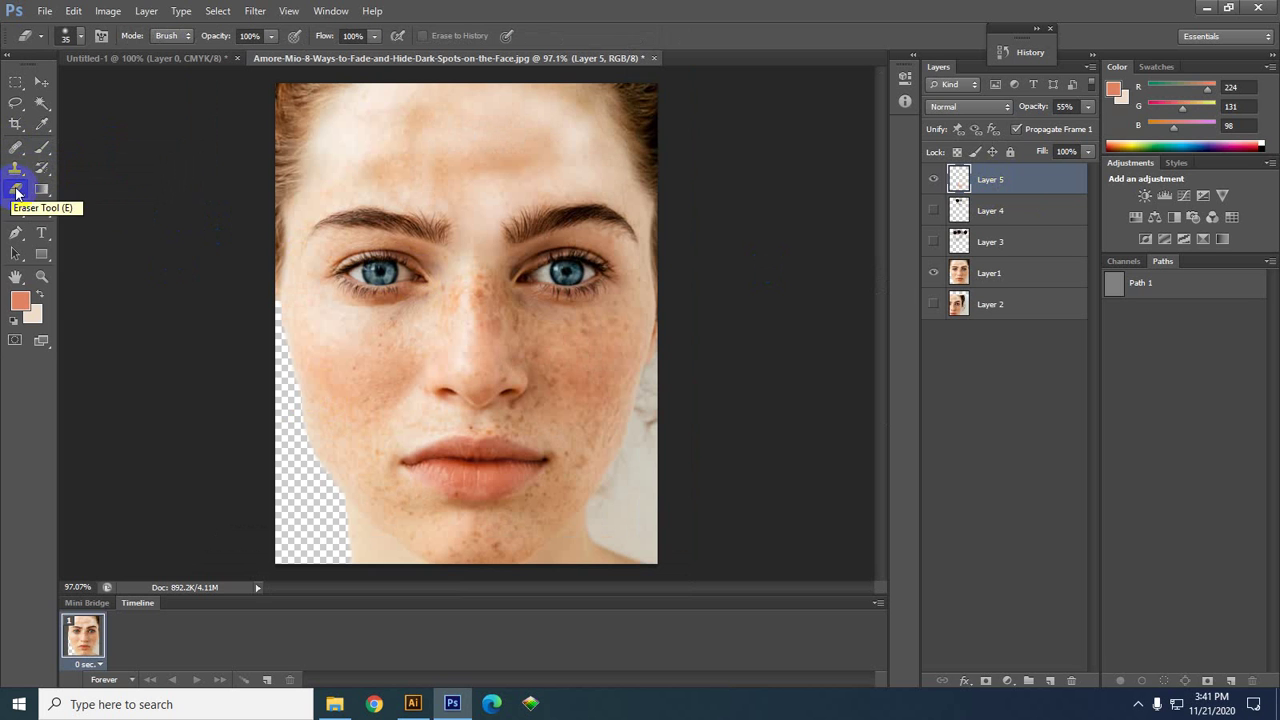
left_click(15, 191)
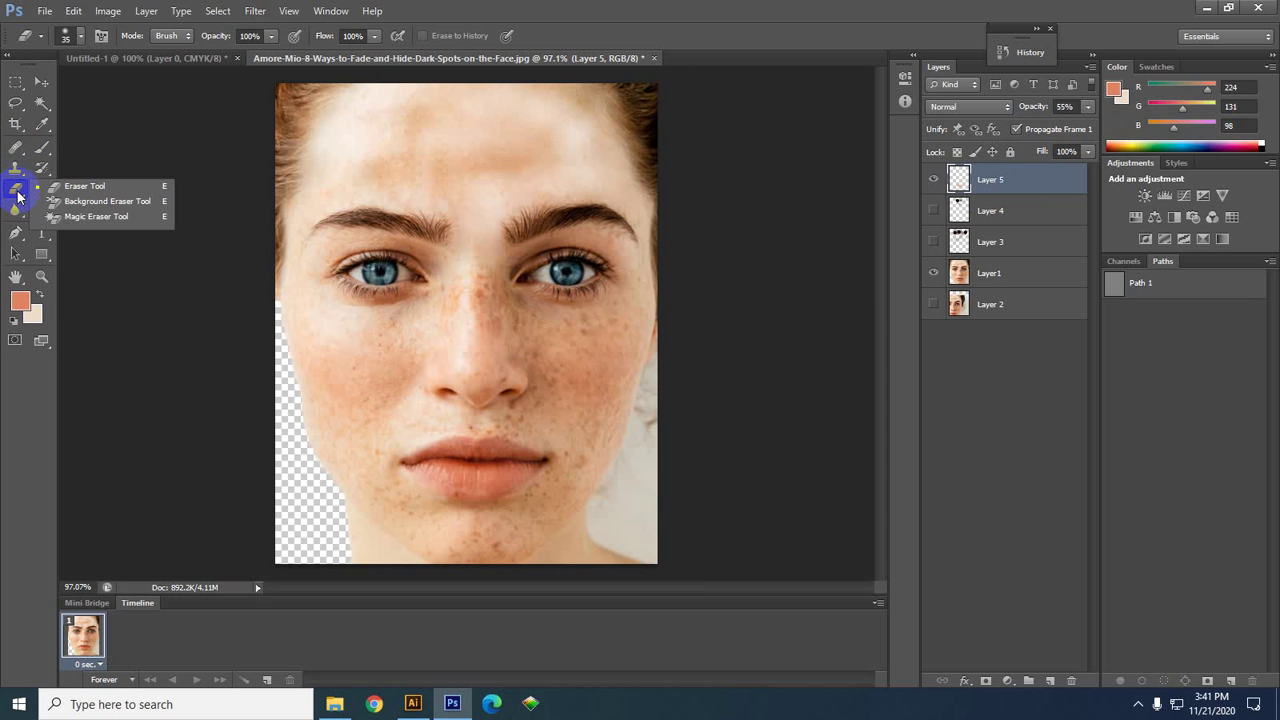
left_click(82, 186)
left_click(667, 485)
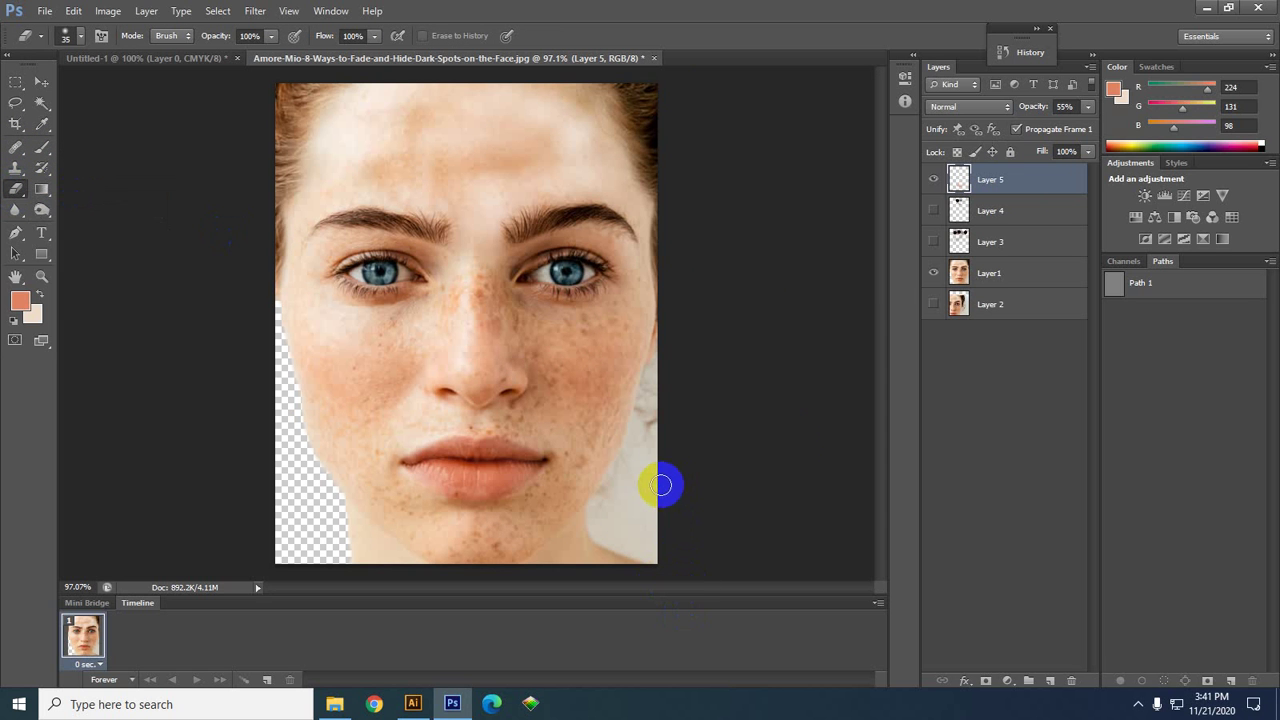
left_click(994, 276)
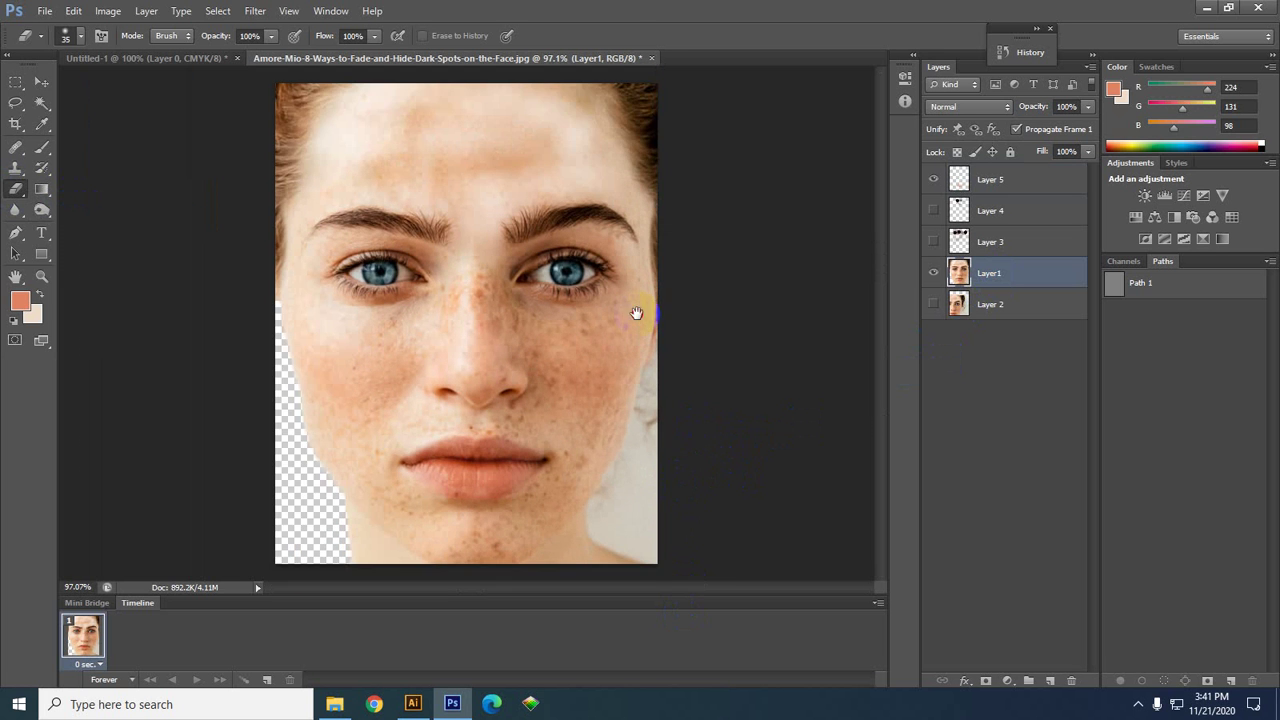
- Erase the background beside the right-hand cheek and neck on Layer1 with a 68 px hard round eraser at 100% hardness
scroll(666, 471, "up", 2)
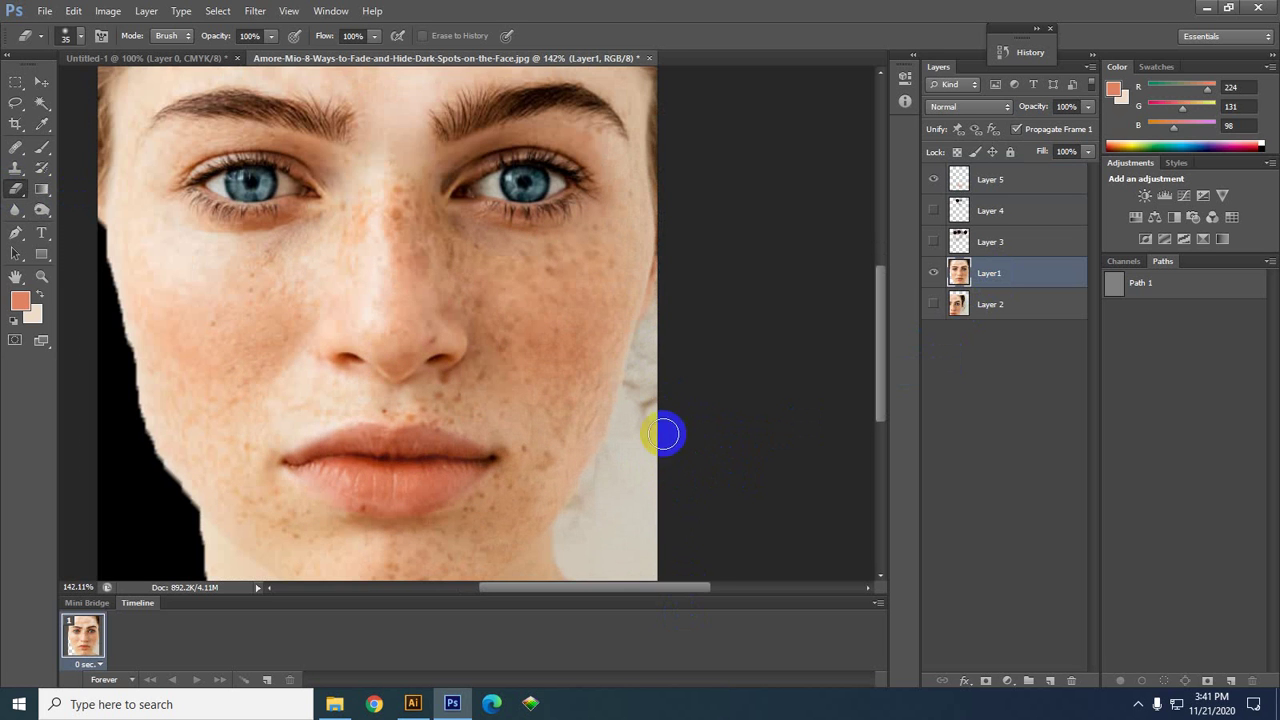
left_click(103, 232)
left_click_drag(103, 232, 106, 249)
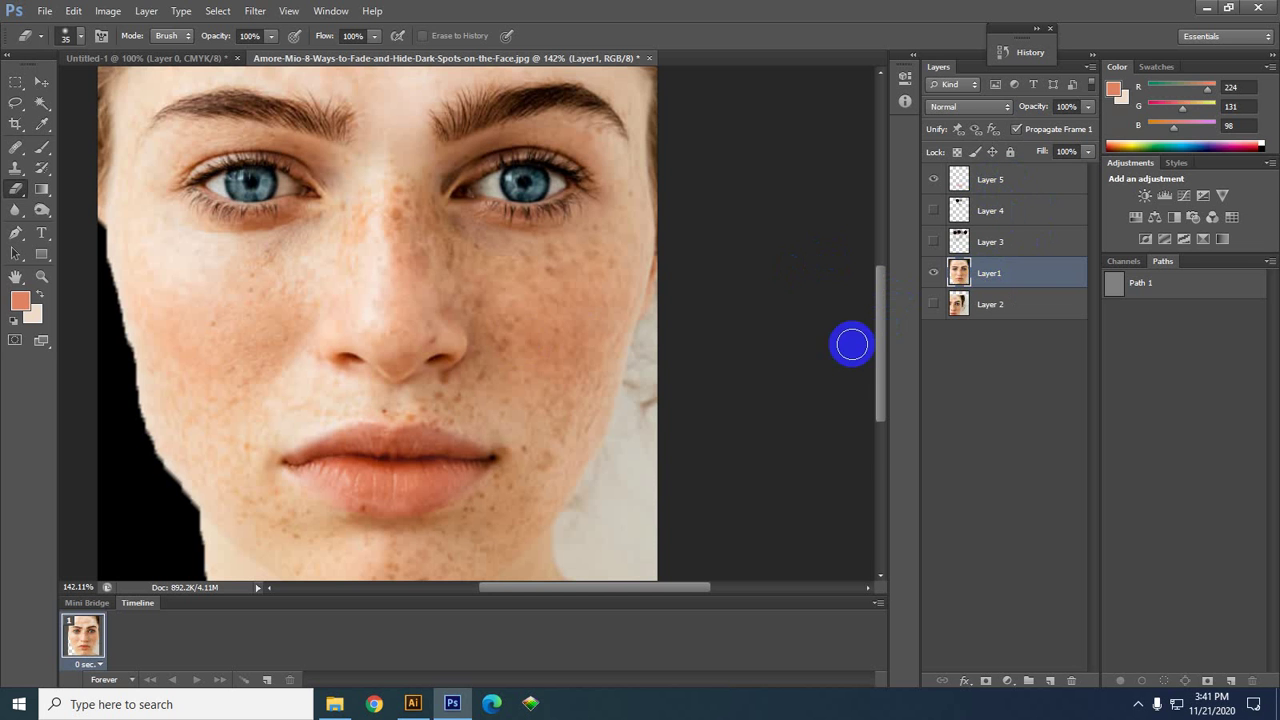
left_click_drag(663, 409, 645, 268)
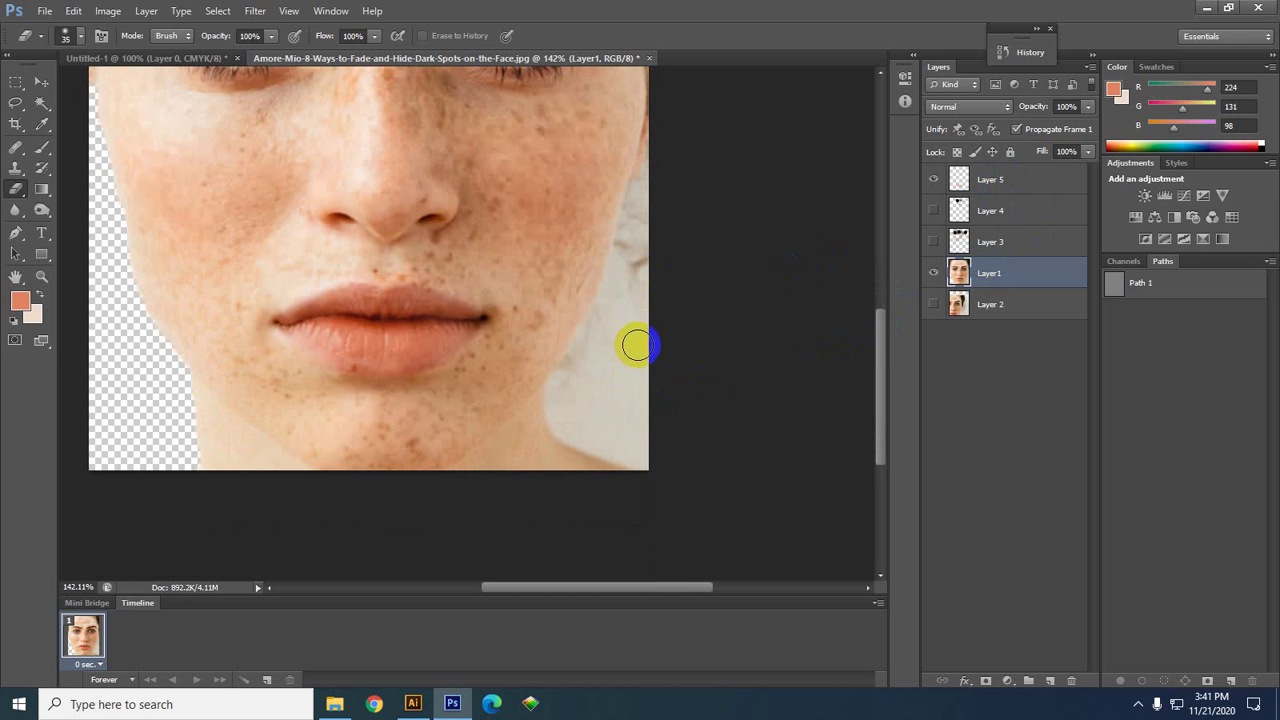
left_click(985, 276)
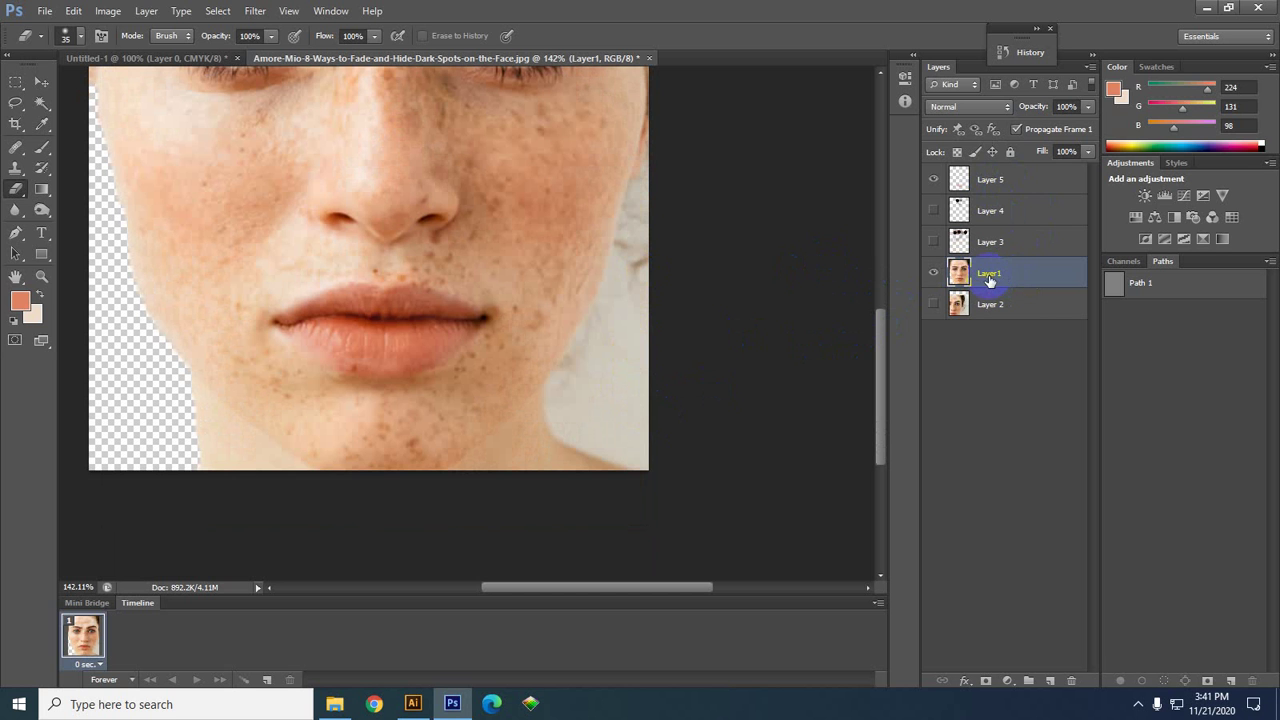
left_click(64, 35)
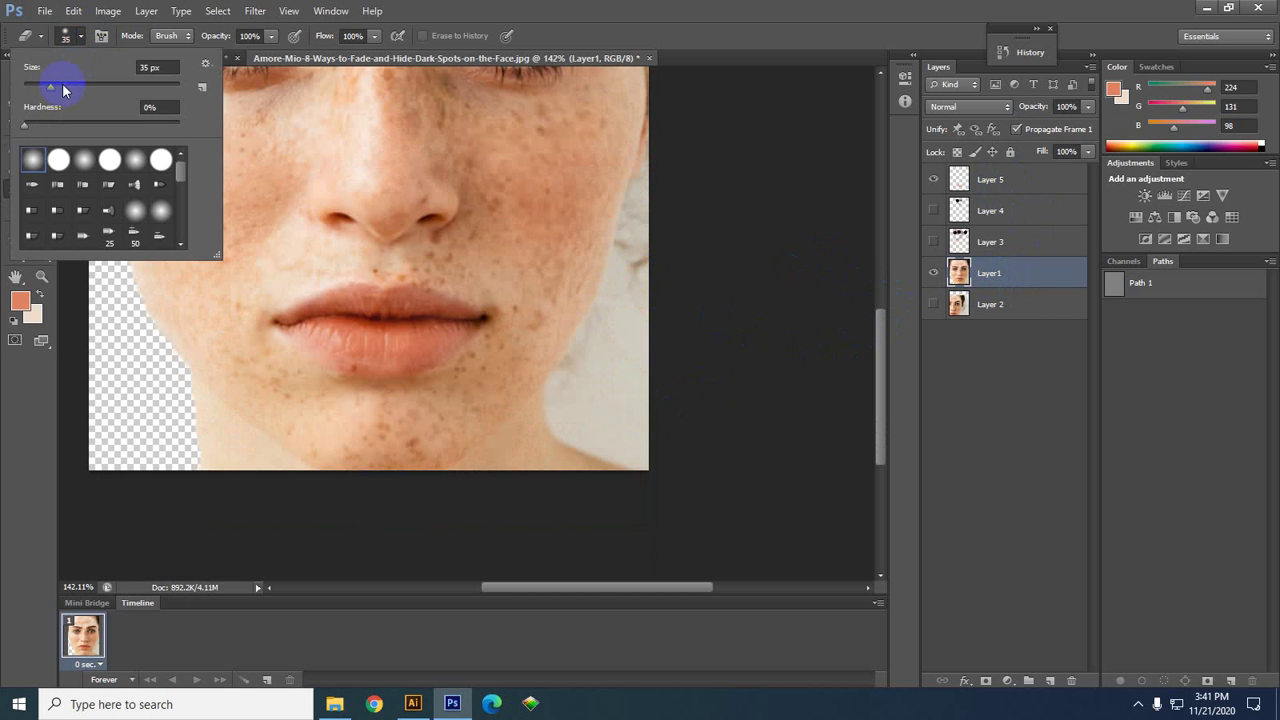
left_click_drag(63, 90, 76, 88)
left_click(50, 160)
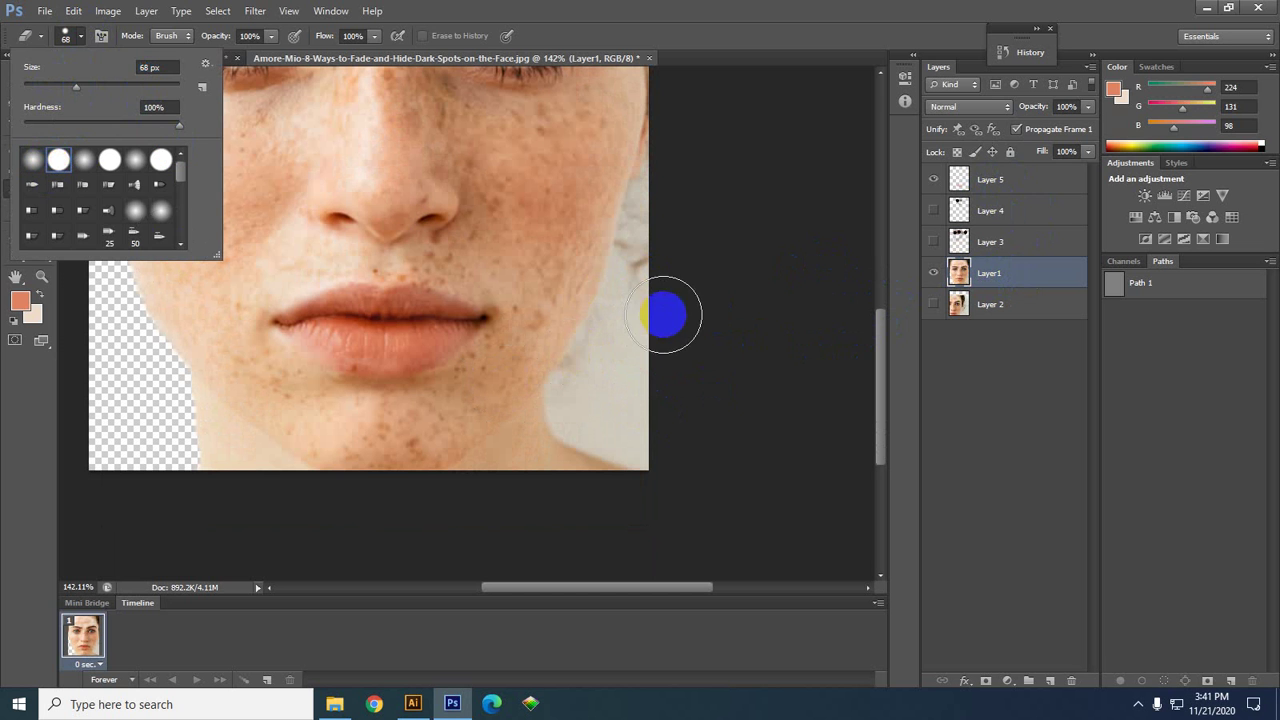
mouse_move(666, 316)
left_mouse_down()
mouse_move(669, 374)
mouse_move(662, 208)
mouse_move(632, 316)
mouse_move(591, 386)
mouse_move(617, 423)
mouse_move(640, 424)
left_mouse_up()
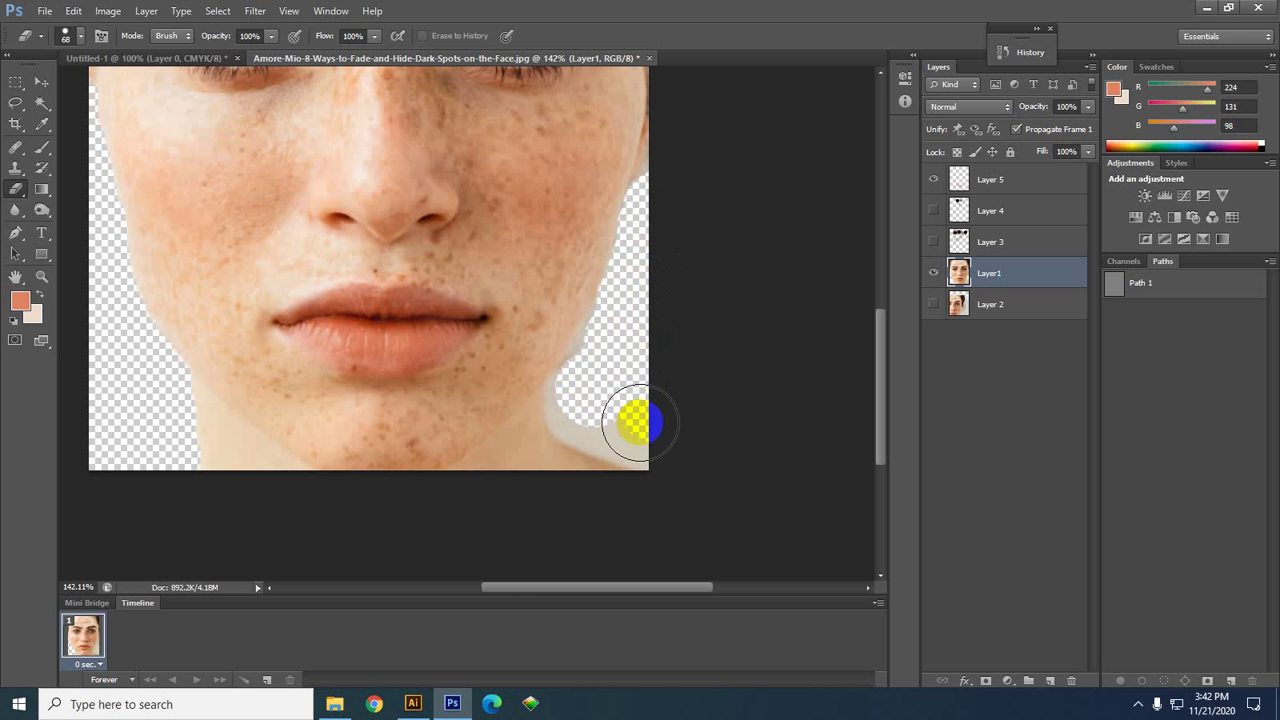
- Erase the leftover background along the right-hand jaw, neck and shoulder with the soft round eraser tip
left_click(66, 36)
left_click(35, 160)
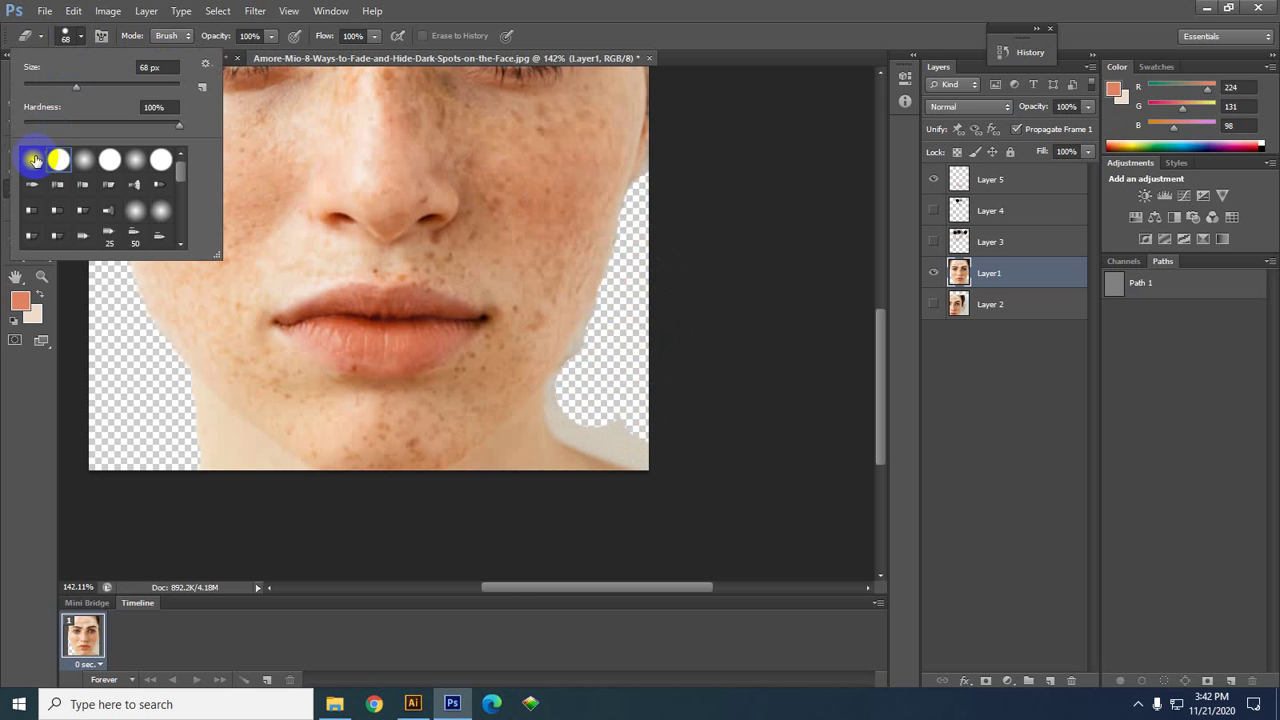
left_click(634, 380)
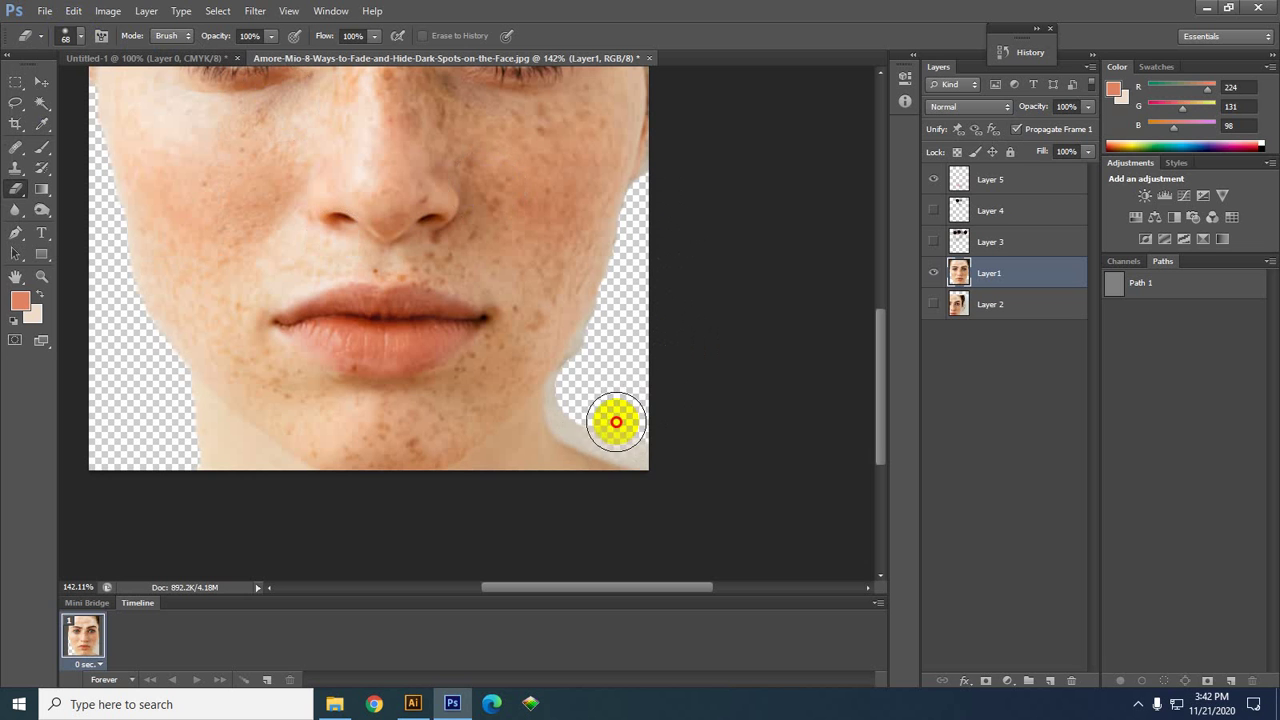
mouse_move(616, 422)
left_mouse_down()
mouse_move(646, 429)
mouse_move(650, 445)
left_mouse_up()
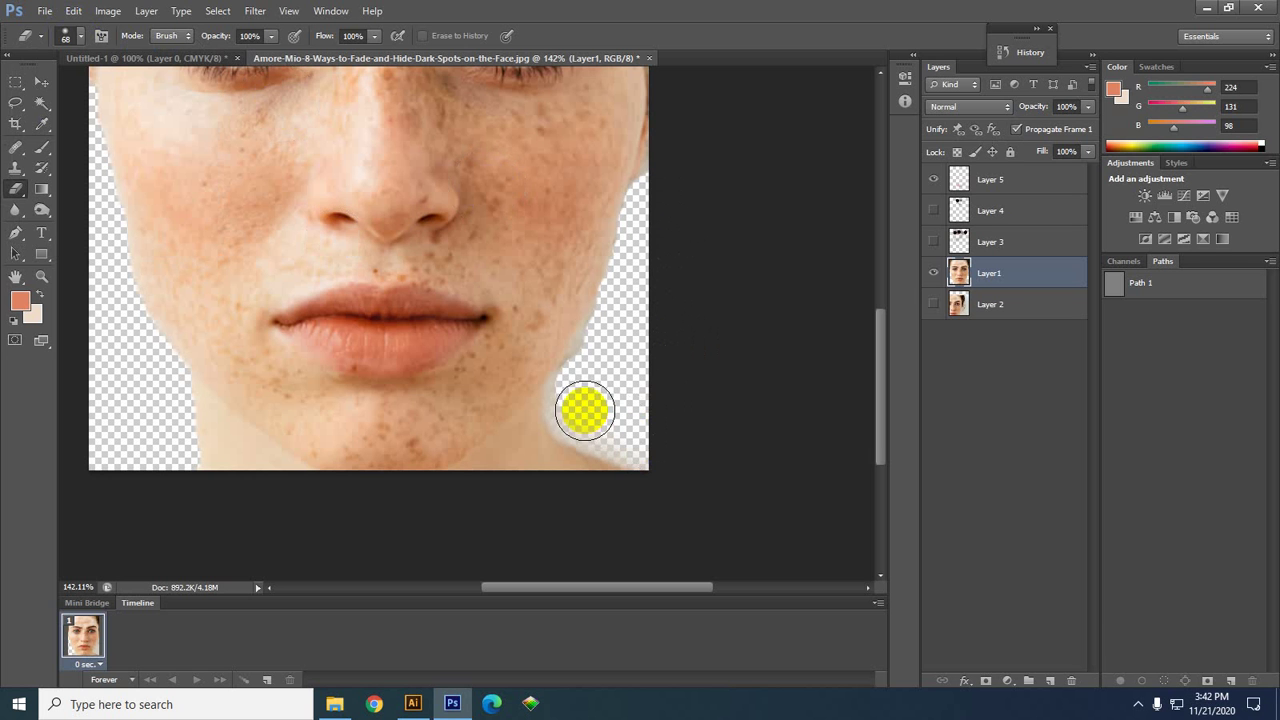
left_click_drag(597, 320, 580, 374)
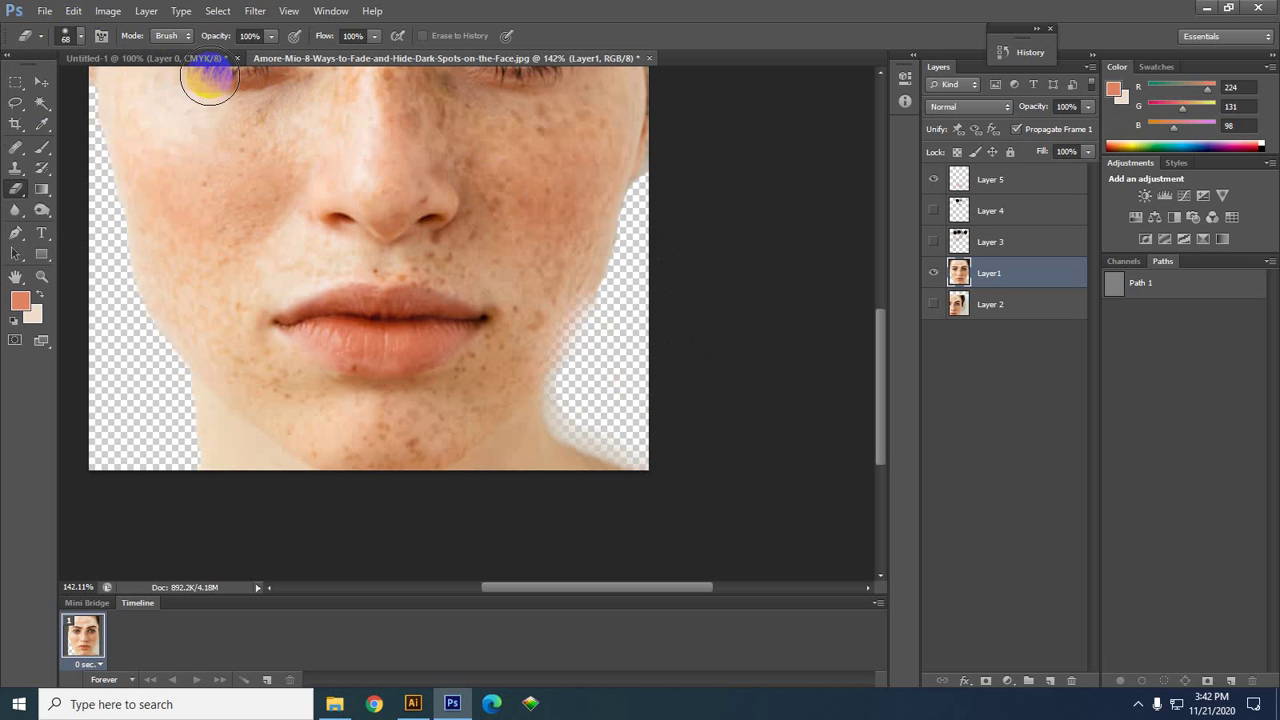
- Set the eraser opacity to 35% and partially erase areas of the neck, chin and left-hand cheek
mouse_move(270, 36)
left_mouse_down()
mouse_move(257, 57)
mouse_move(218, 62)
left_mouse_up()
mouse_move(630, 448)
left_mouse_down()
mouse_move(572, 459)
mouse_move(266, 440)
left_mouse_up()
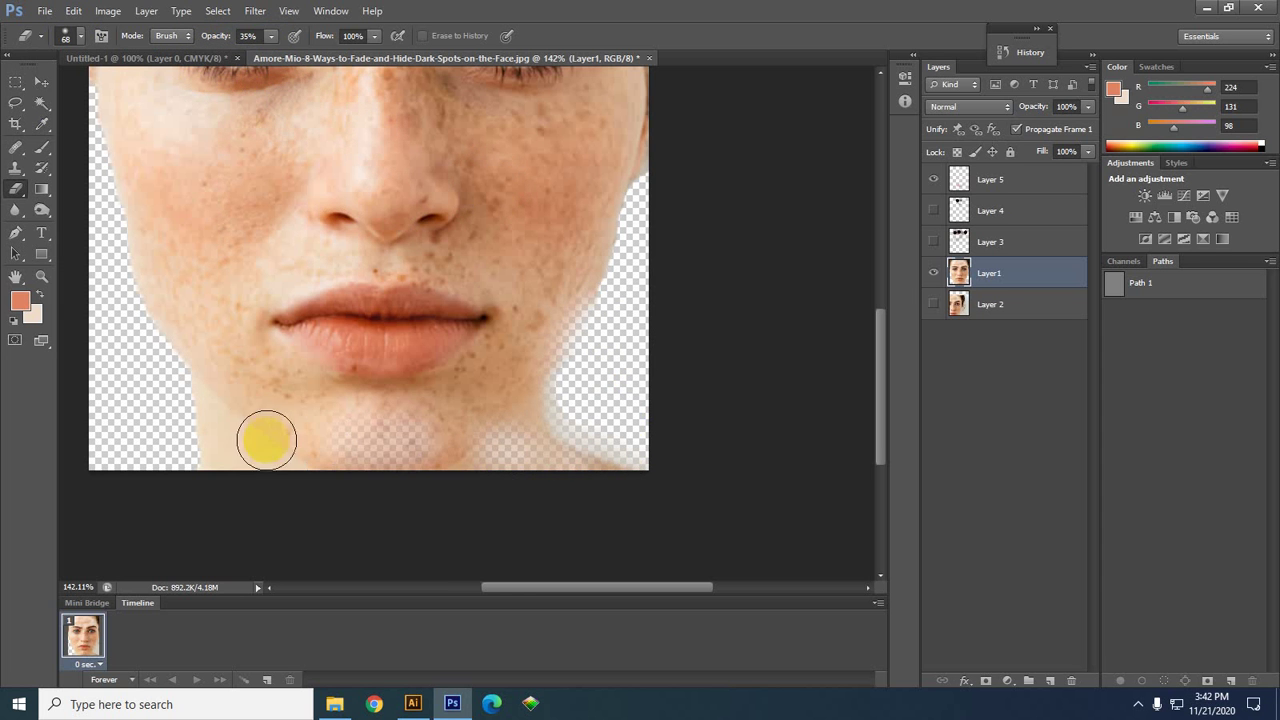
left_click_drag(246, 368, 215, 250)
- Set the eraser opacity to 7% and lightly erase over the left-hand cheek and across the nose to the other cheek
left_click(270, 36)
left_click_drag(271, 51, 247, 60)
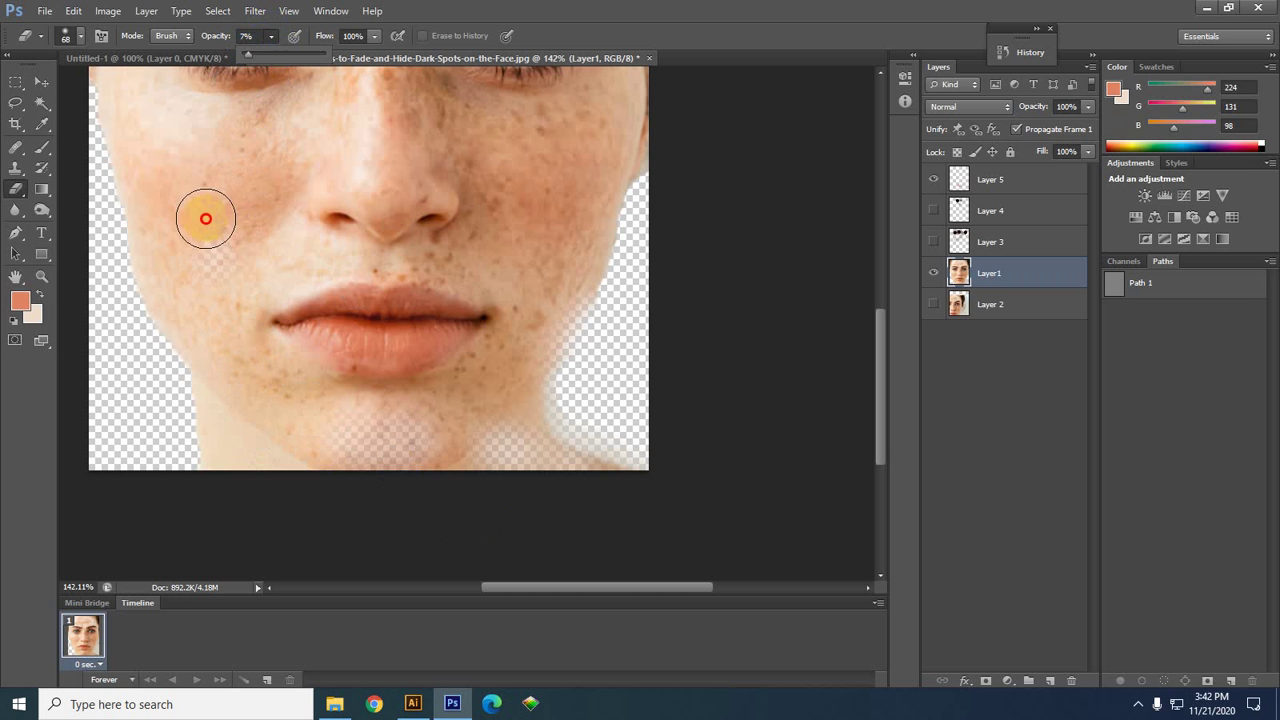
left_click(215, 185)
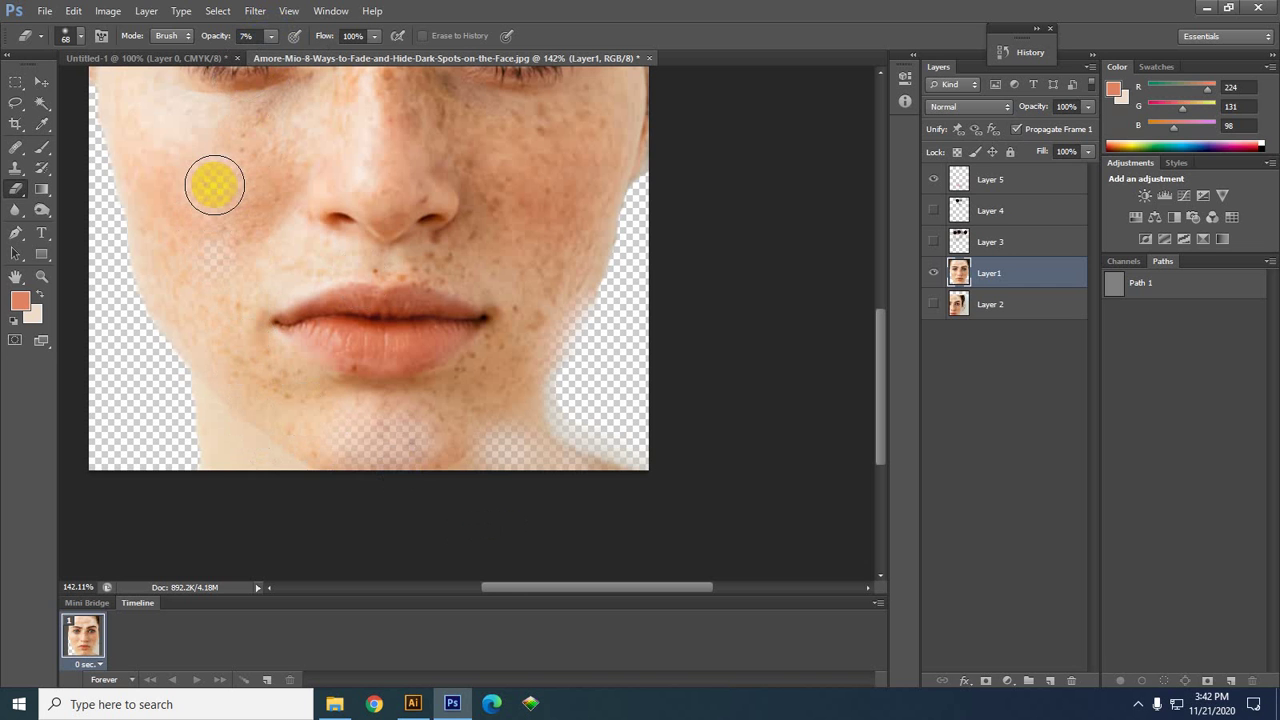
mouse_move(314, 177)
left_mouse_down()
mouse_move(442, 187)
mouse_move(407, 213)
mouse_move(435, 236)
mouse_move(545, 196)
mouse_move(457, 180)
left_mouse_up()
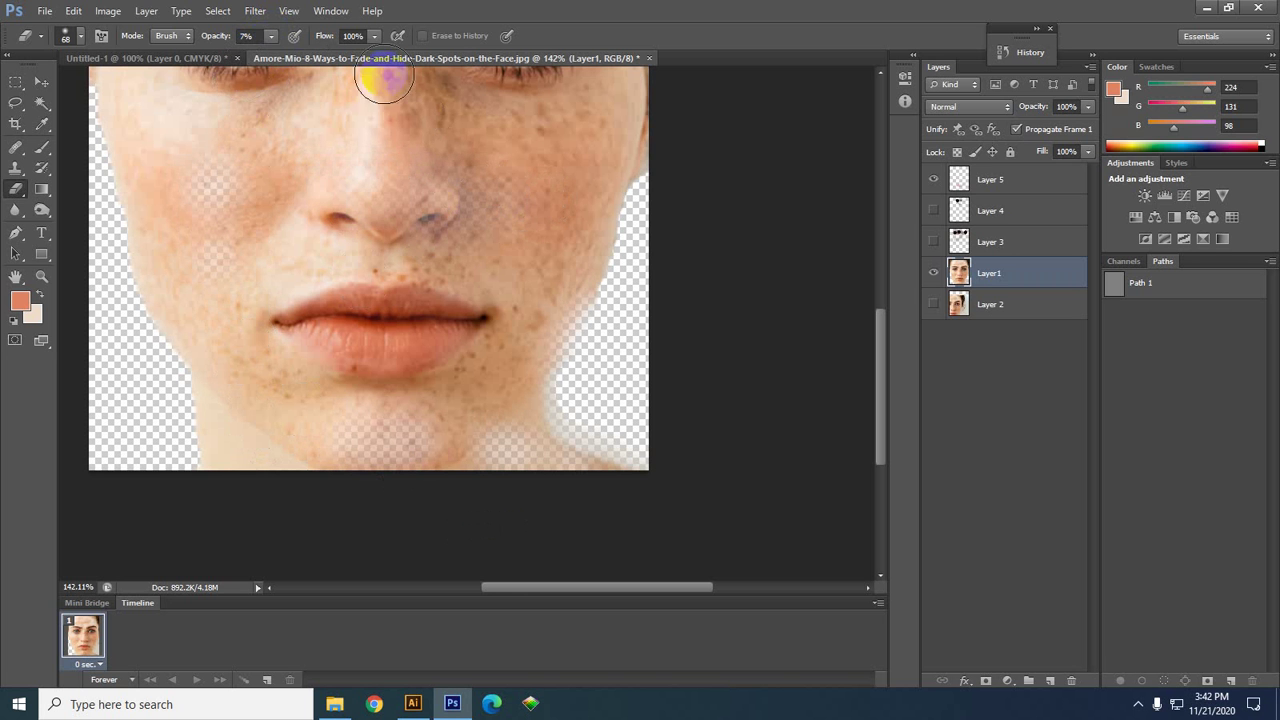
- Set the eraser opacity to 100% and erase a spot on the right-hand cheek
left_click(270, 36)
left_click(529, 151)
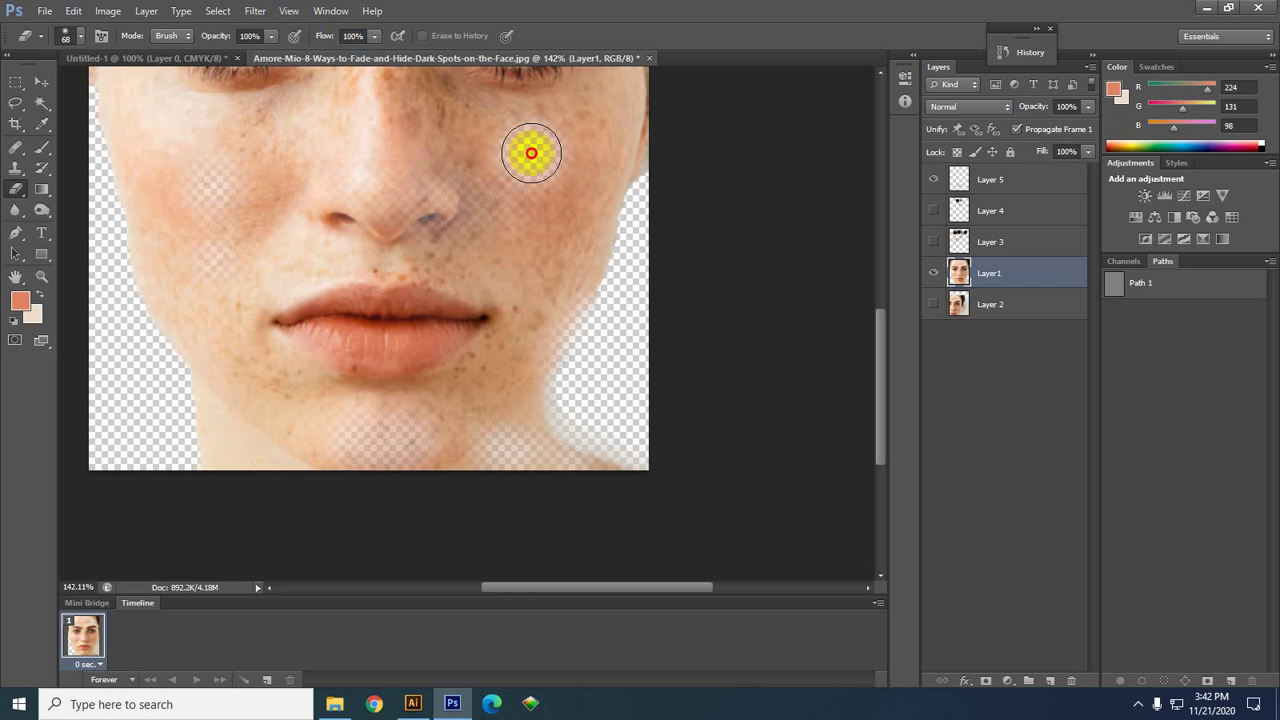
left_click(527, 156)
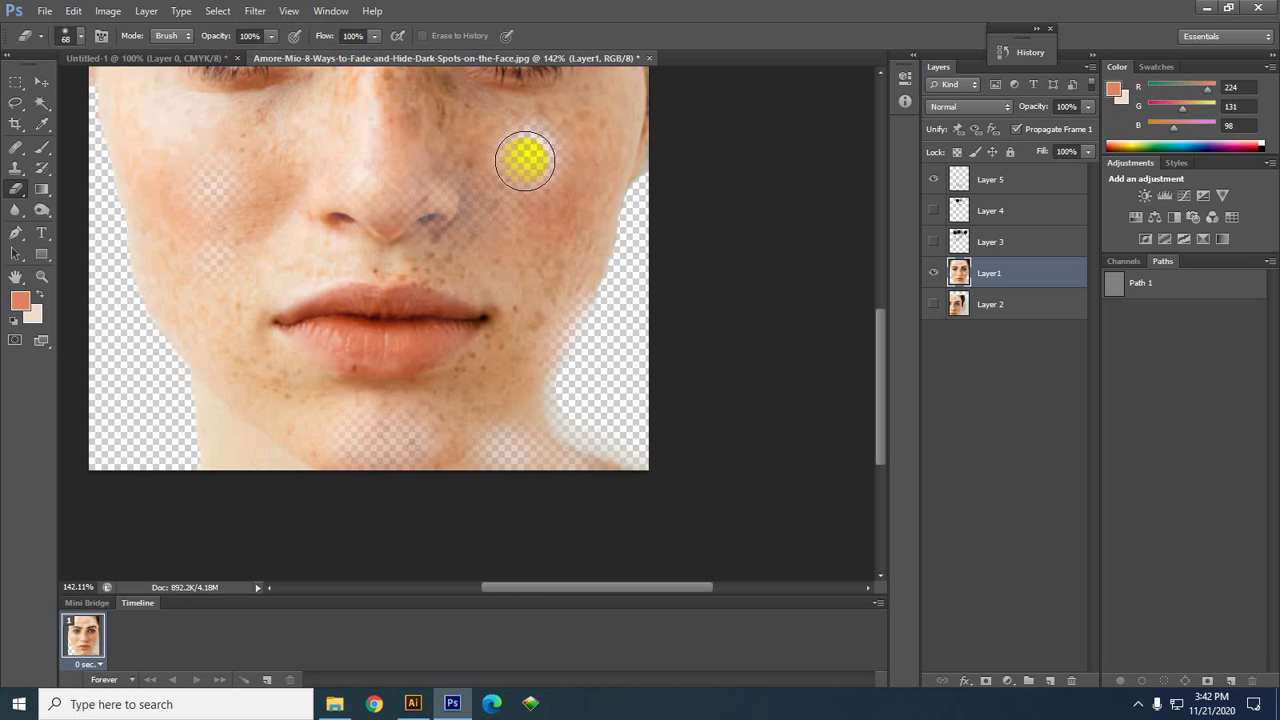
- Erase a circular spot on the left-hand cheek beside the nose with the hard round eraser tip at 68 px
left_click(72, 36)
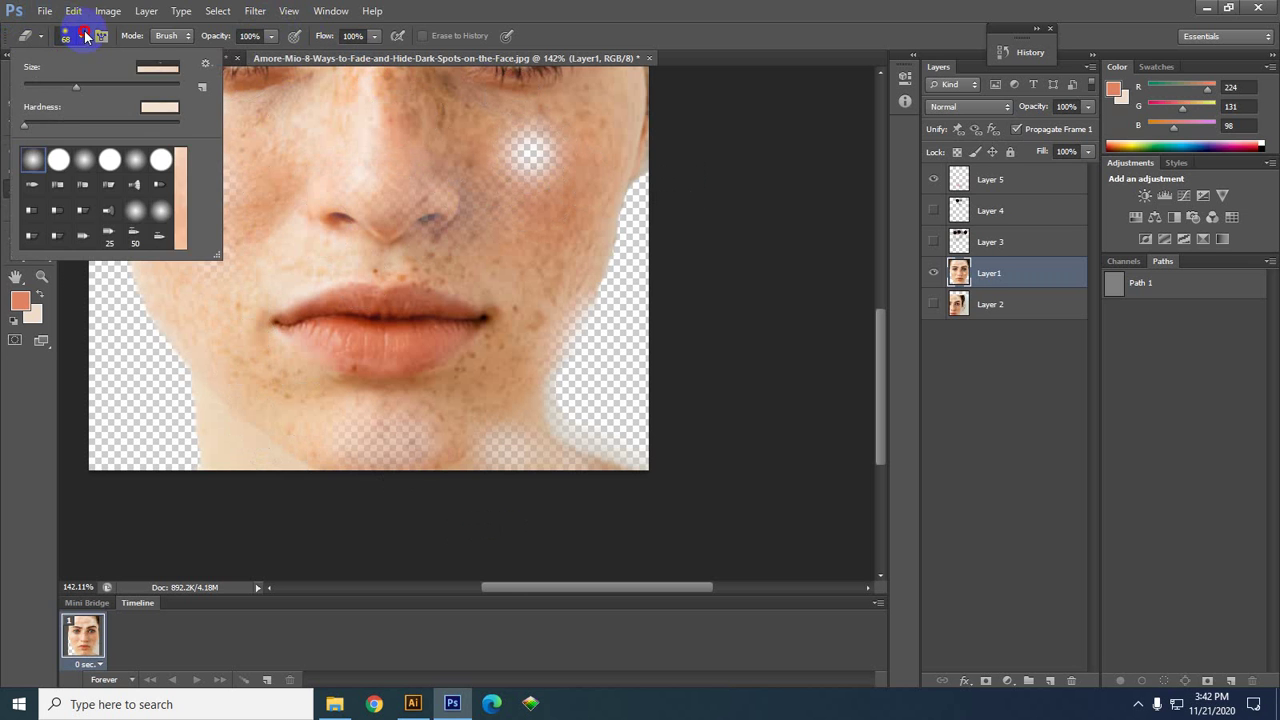
left_click(57, 158)
left_click(290, 133)
left_click(273, 271)
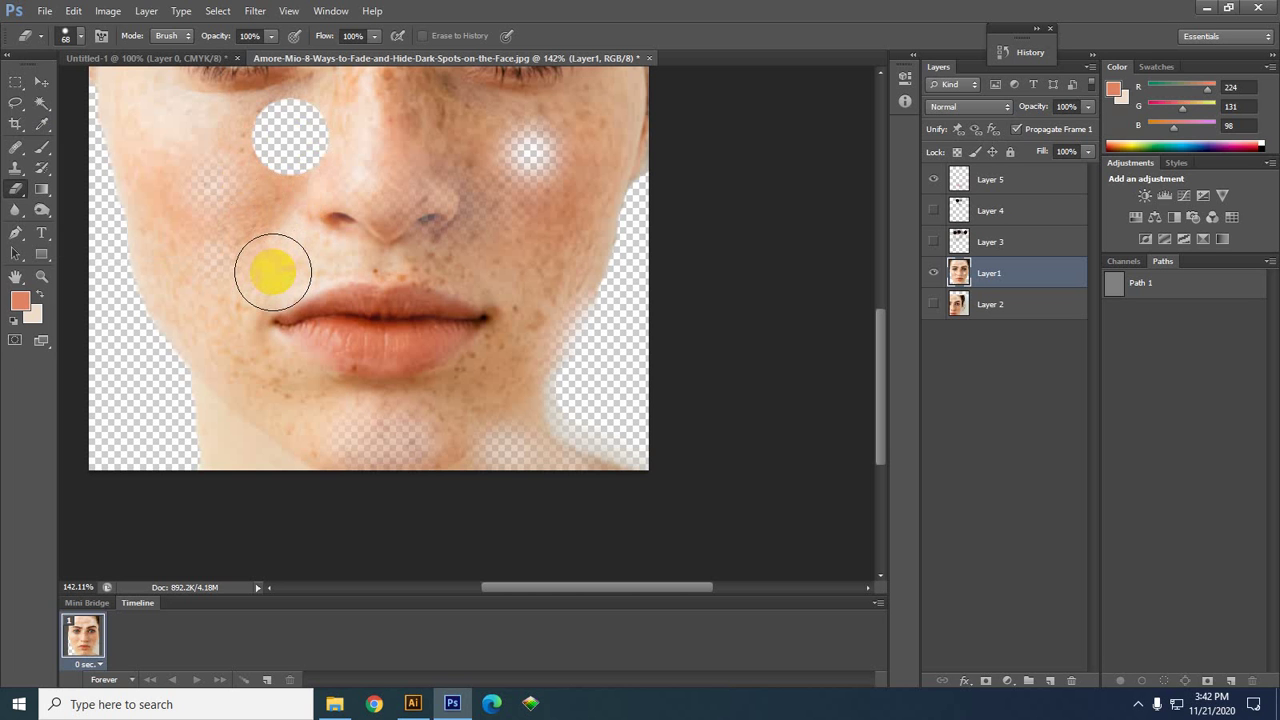
left_click(72, 36)
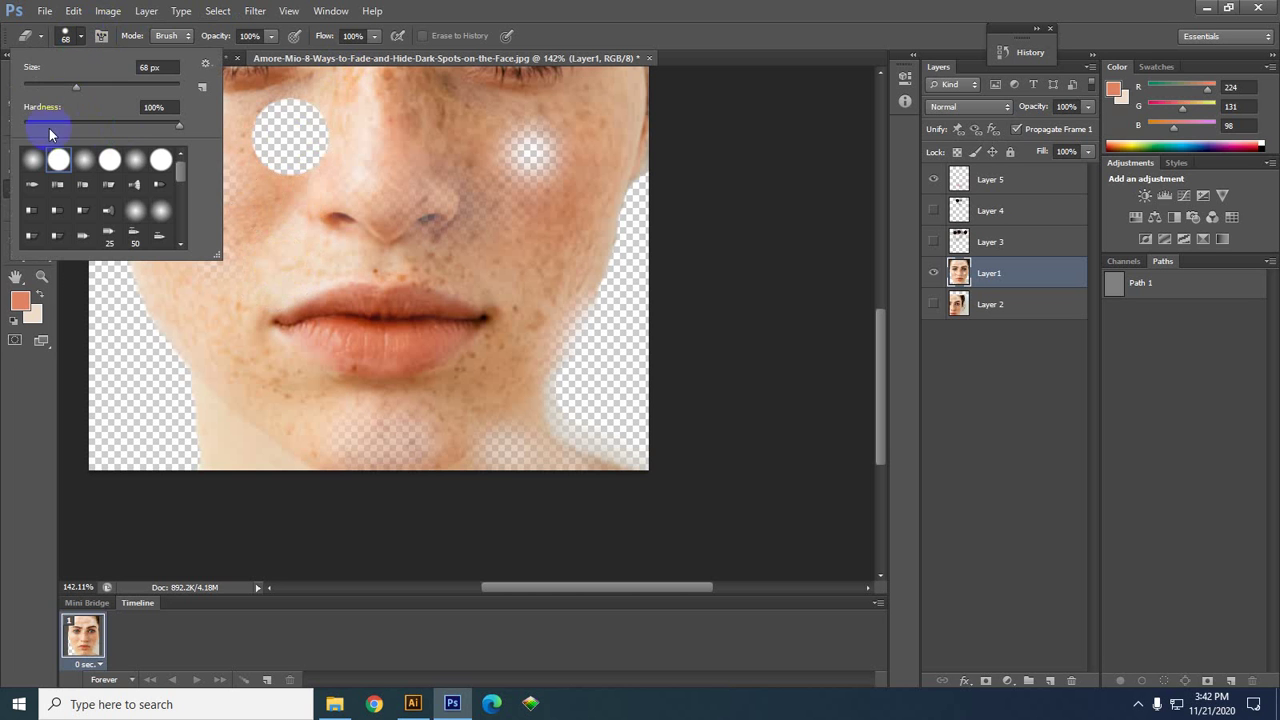
left_click(335, 224)
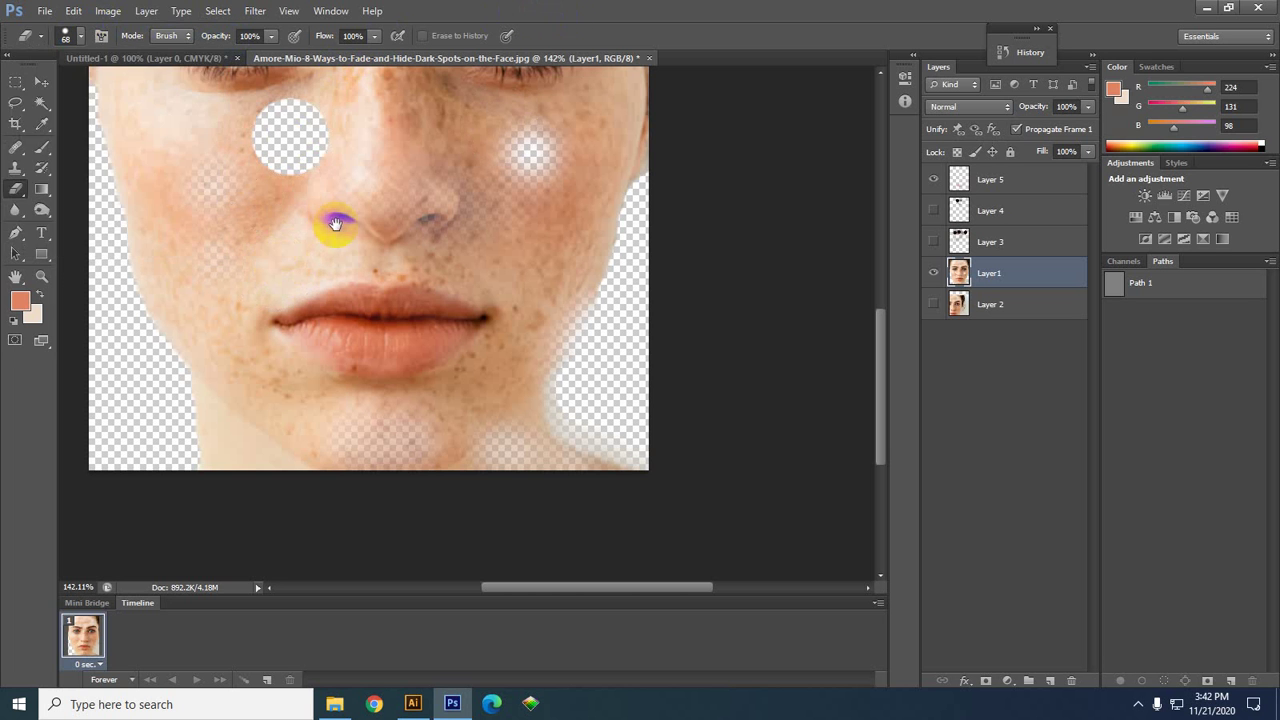
left_click_drag(335, 224, 400, 391)
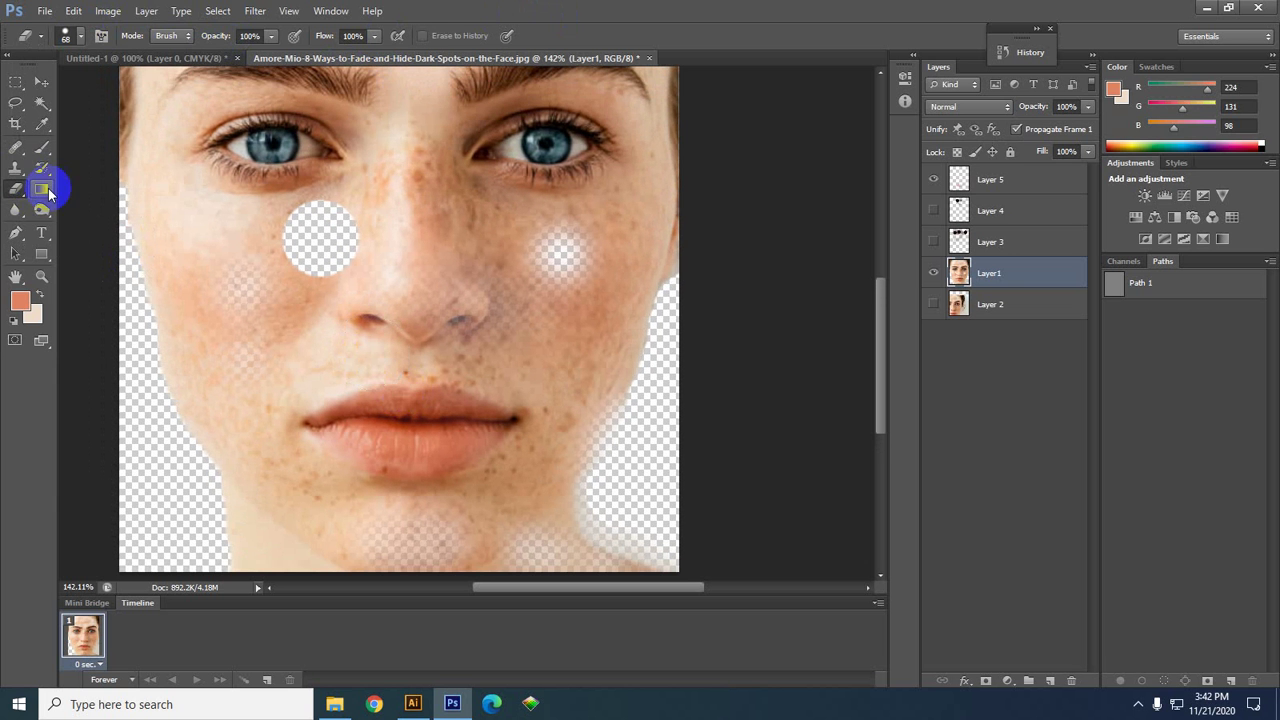
- Select the Gradient Tool from the group it shares with the Paint Bucket Tool
left_click(48, 188)
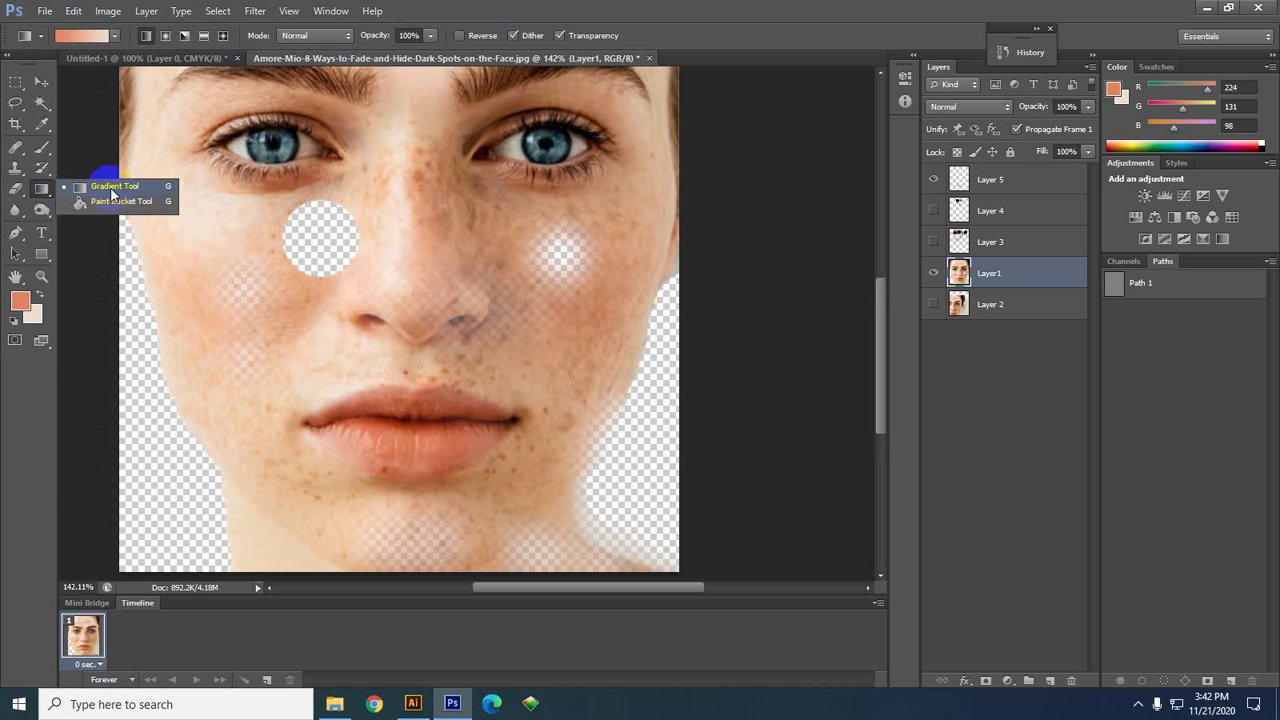
left_click(524, 11)
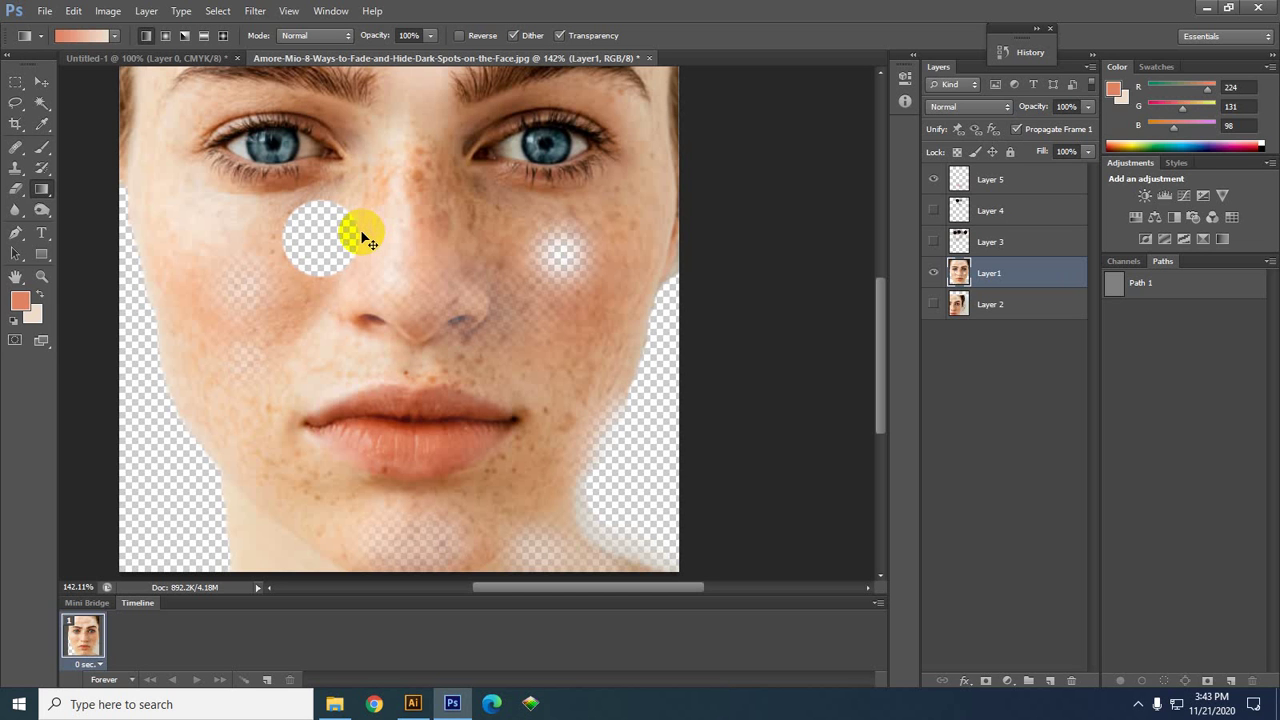
- Step back through the eraser strokes on Layer1 and redo all of them except the hard-edged circle beside the nose
key("ctrl+z")
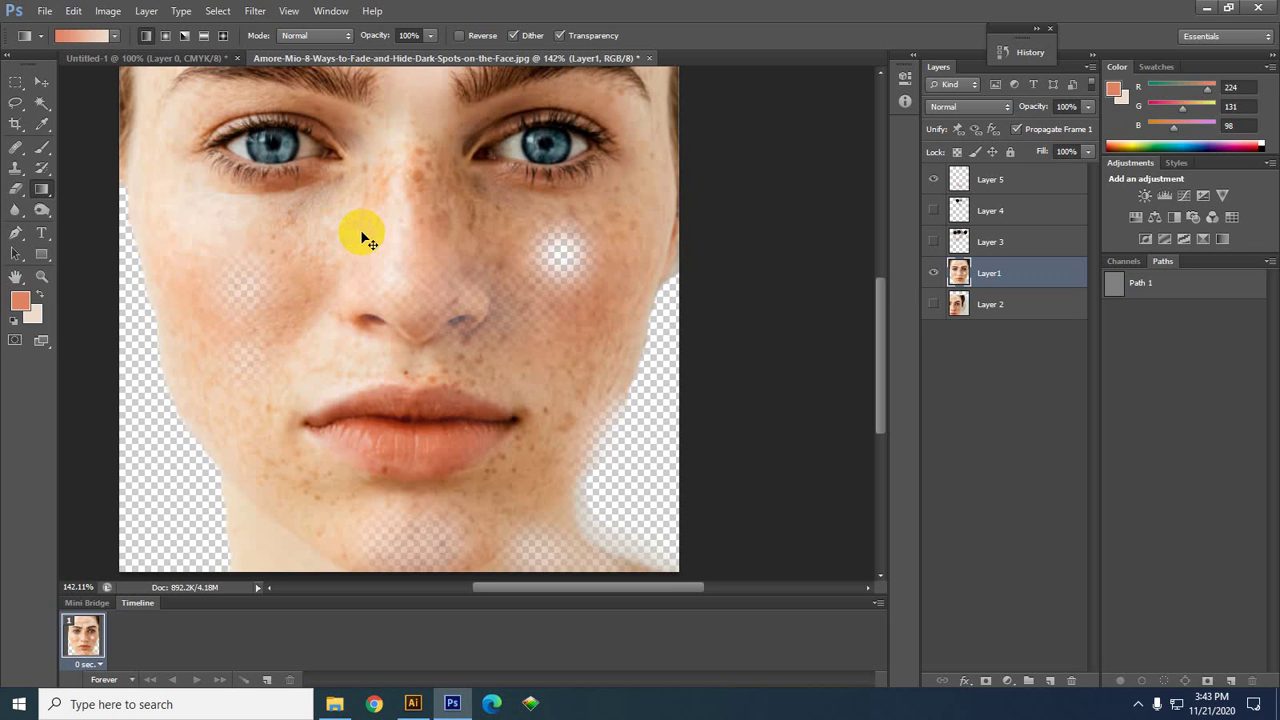
key("ctrl+alt+z")
key("ctrl+alt+z")
key("ctrl+alt+z")
key("ctrl+alt+z")
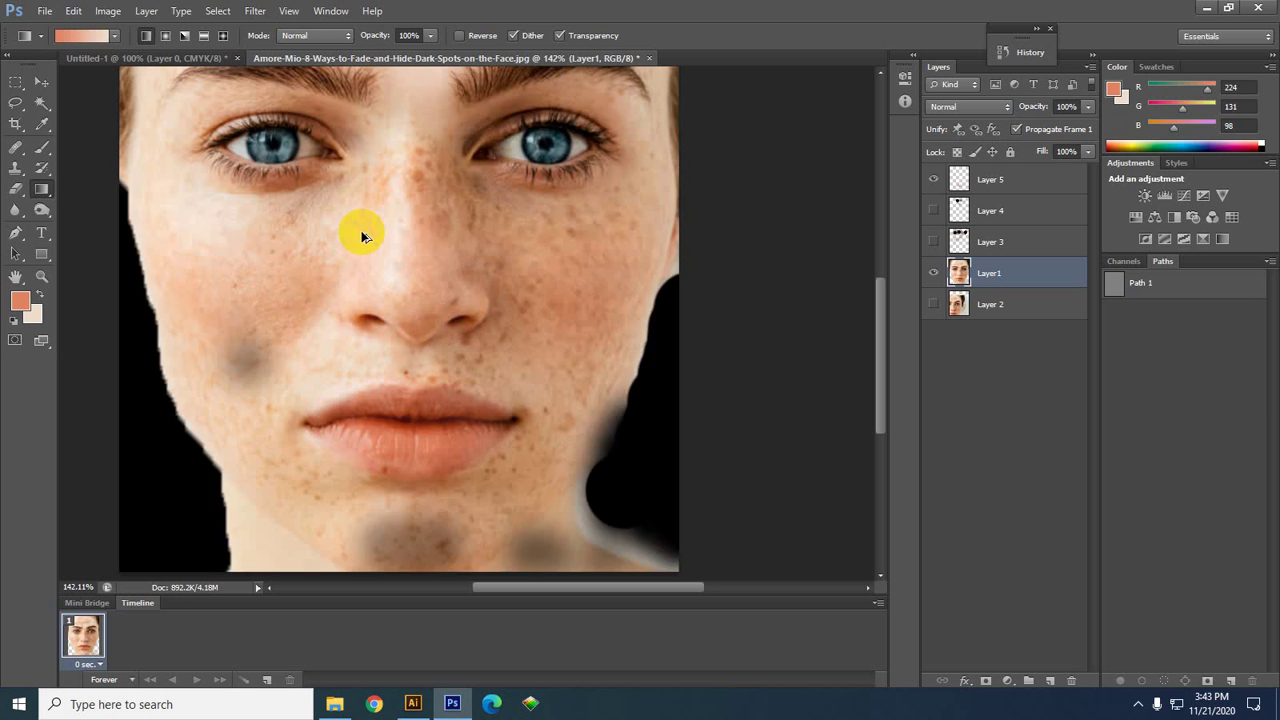
key("ctrl+alt+z")
key("ctrl+alt+z")
key("ctrl+alt+z")
key("ctrl+alt+z")
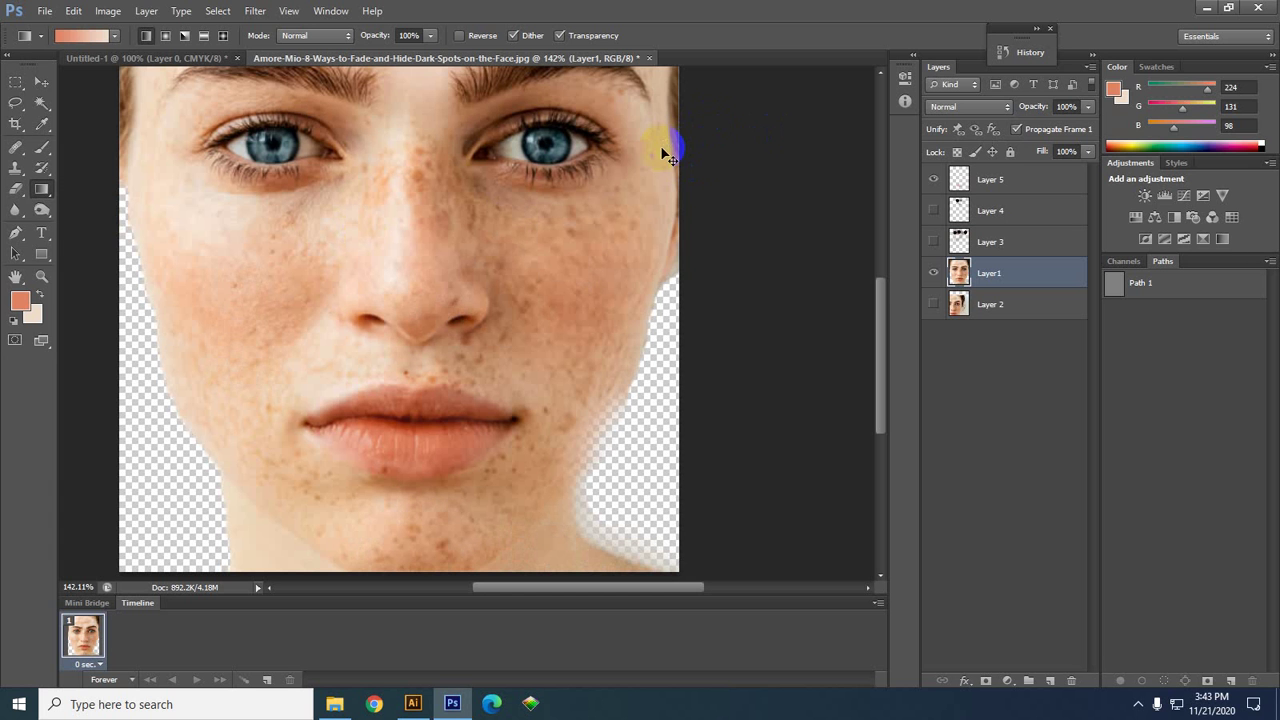
key("ctrl+shift+z")
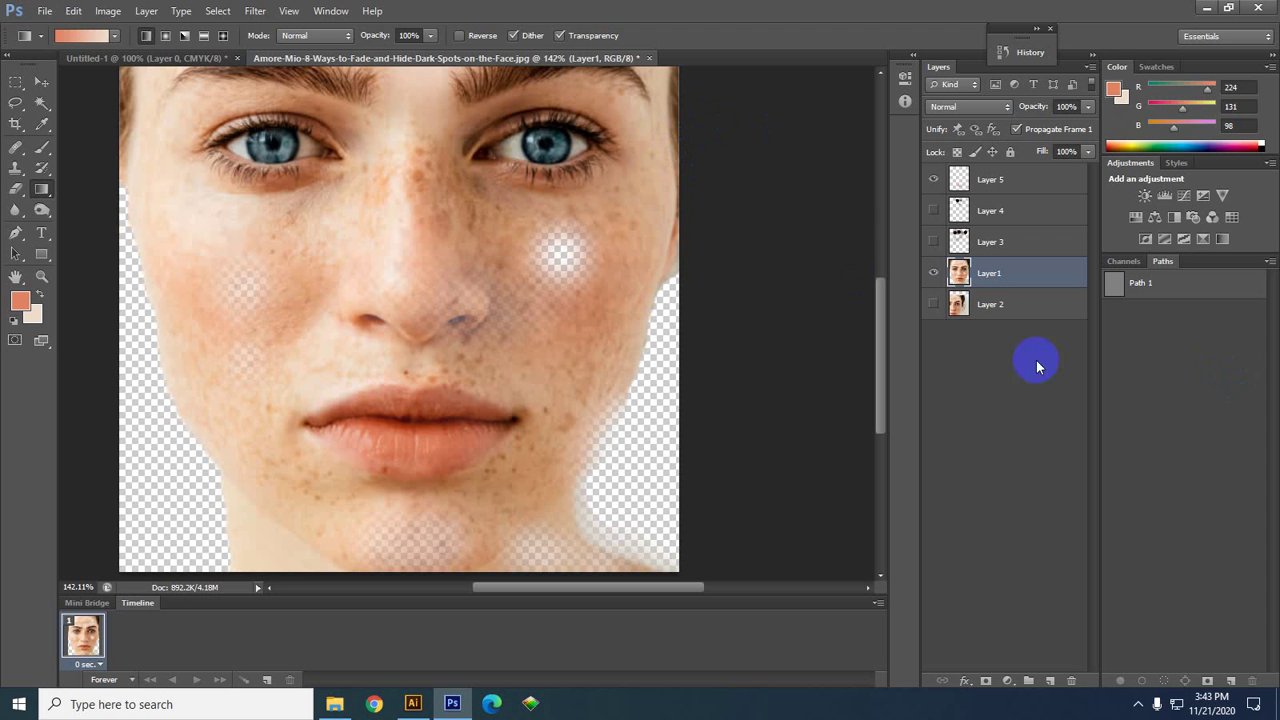
- Show Layer 2 and toggle Layer1's visibility repeatedly to compare the erased areas against the photo beneath, finishing with Layer 2 hidden
left_click(933, 272)
left_click(933, 305)
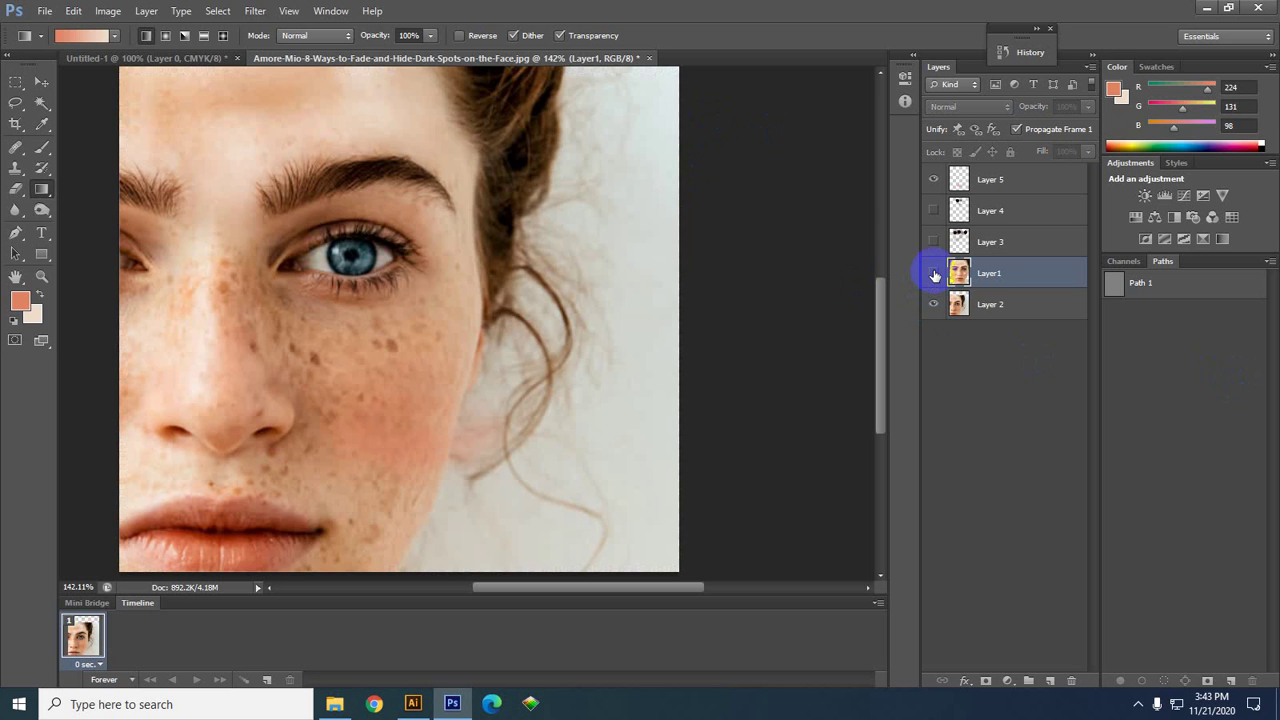
left_click(933, 272)
left_click(933, 272)
left_click(933, 273)
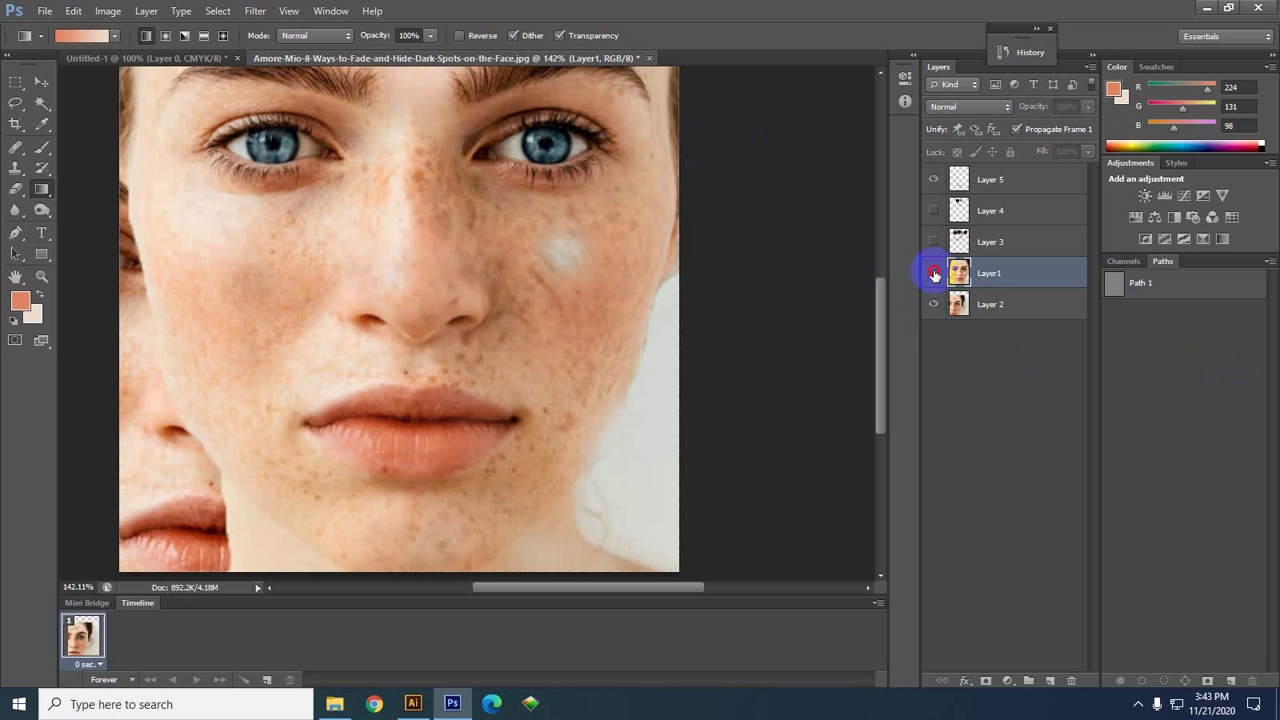
left_click(933, 273)
left_click(933, 273)
left_click(933, 274)
left_click(933, 274)
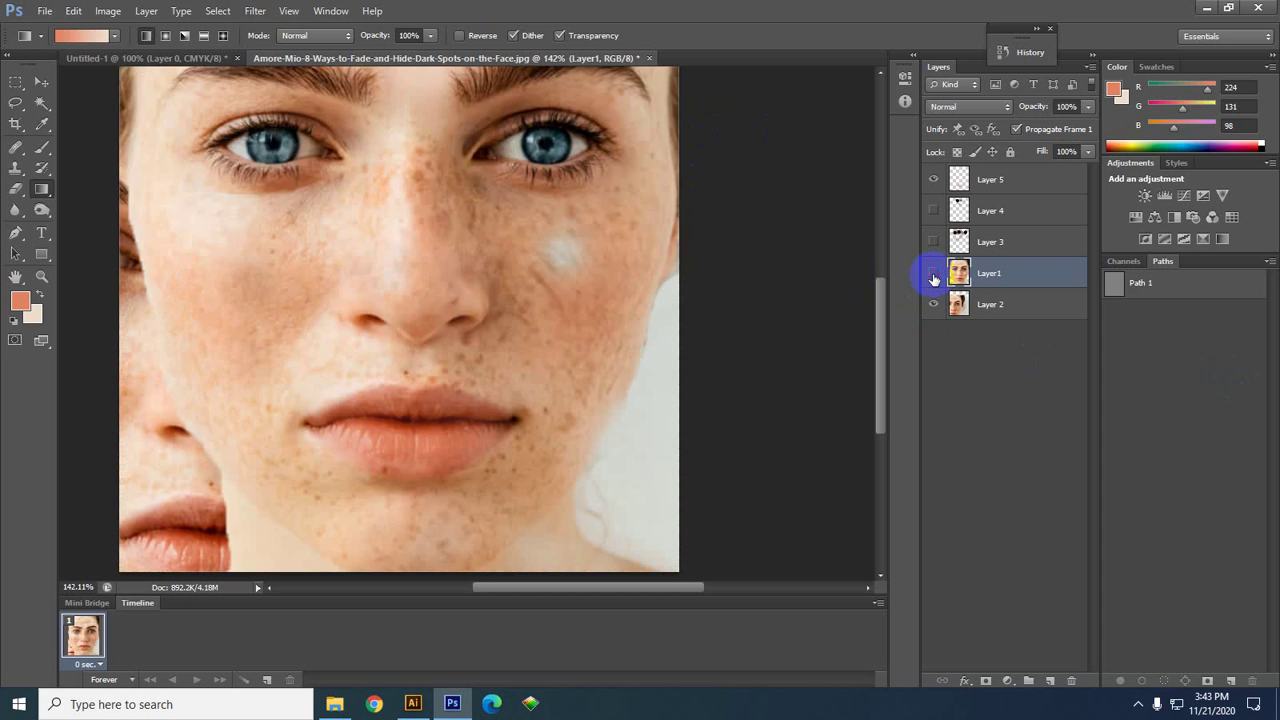
left_click(933, 274)
left_click(933, 274)
left_click(933, 274)
left_click(933, 273)
left_click(933, 273)
left_click(933, 304)
left_click(933, 273)
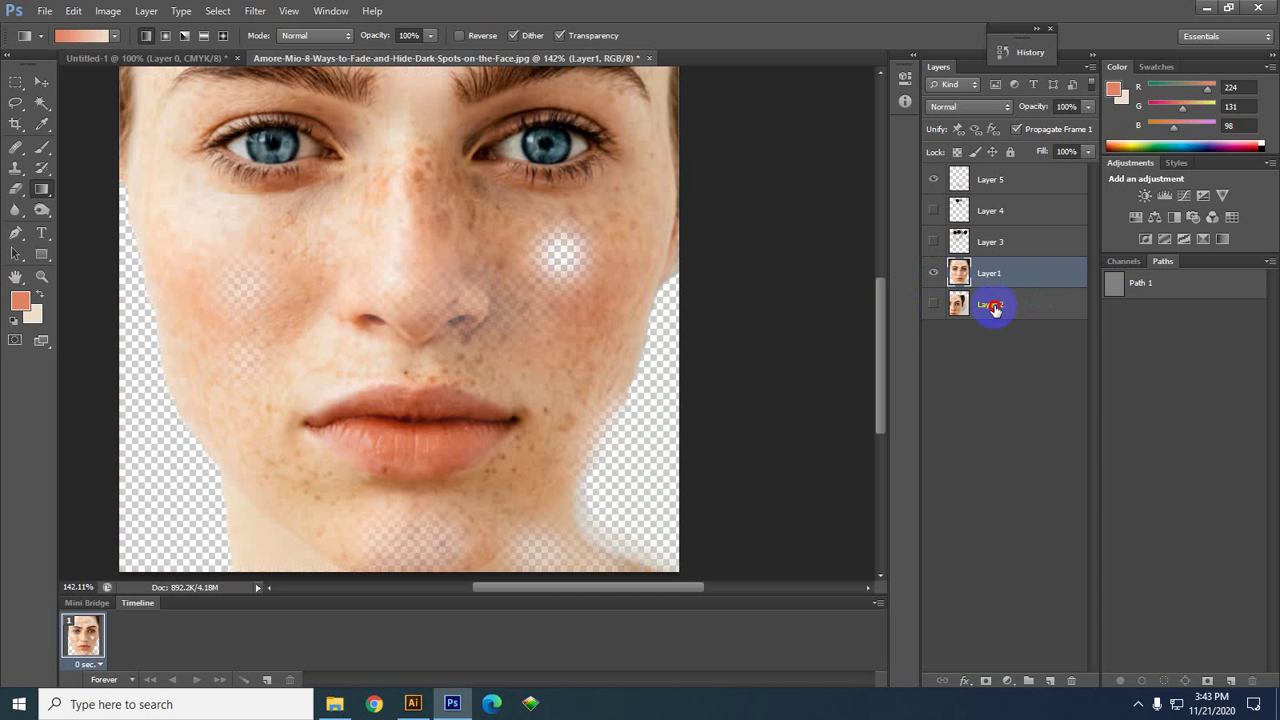
- Make Layer 2 active, switch to the Move tool, and select Layer1 by picking the face on the canvas
left_click(984, 307)
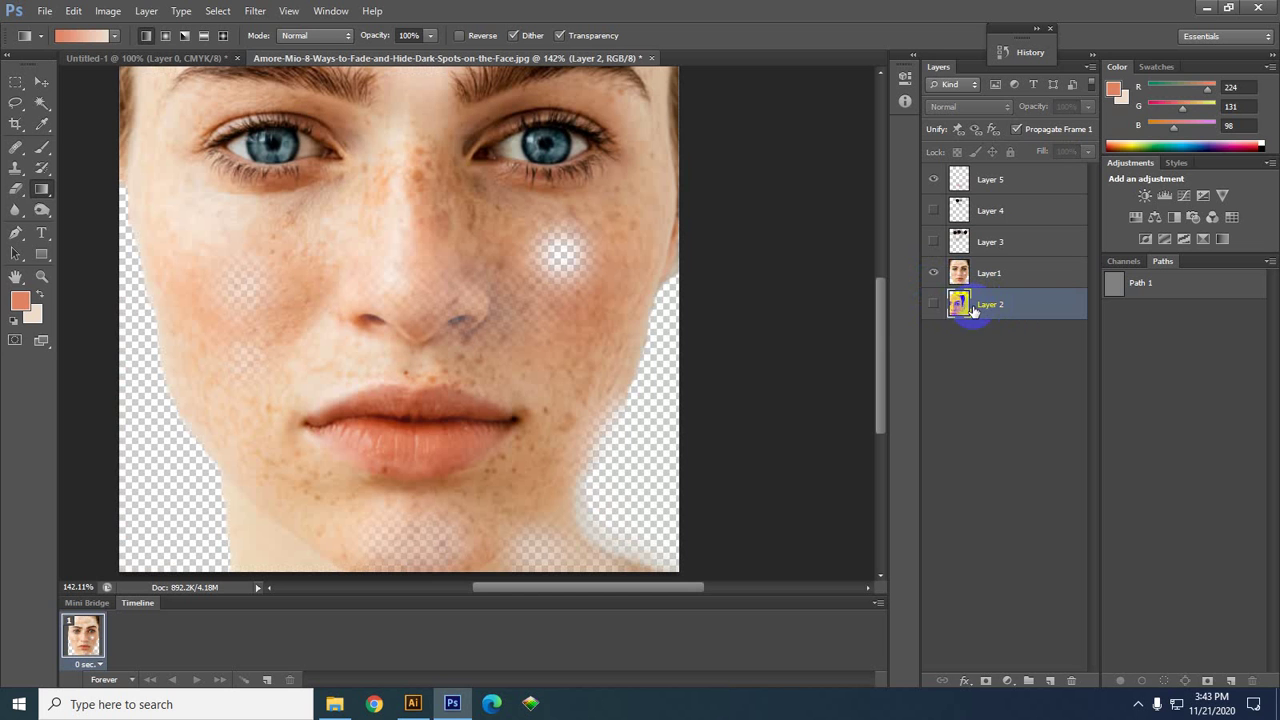
left_click(42, 82)
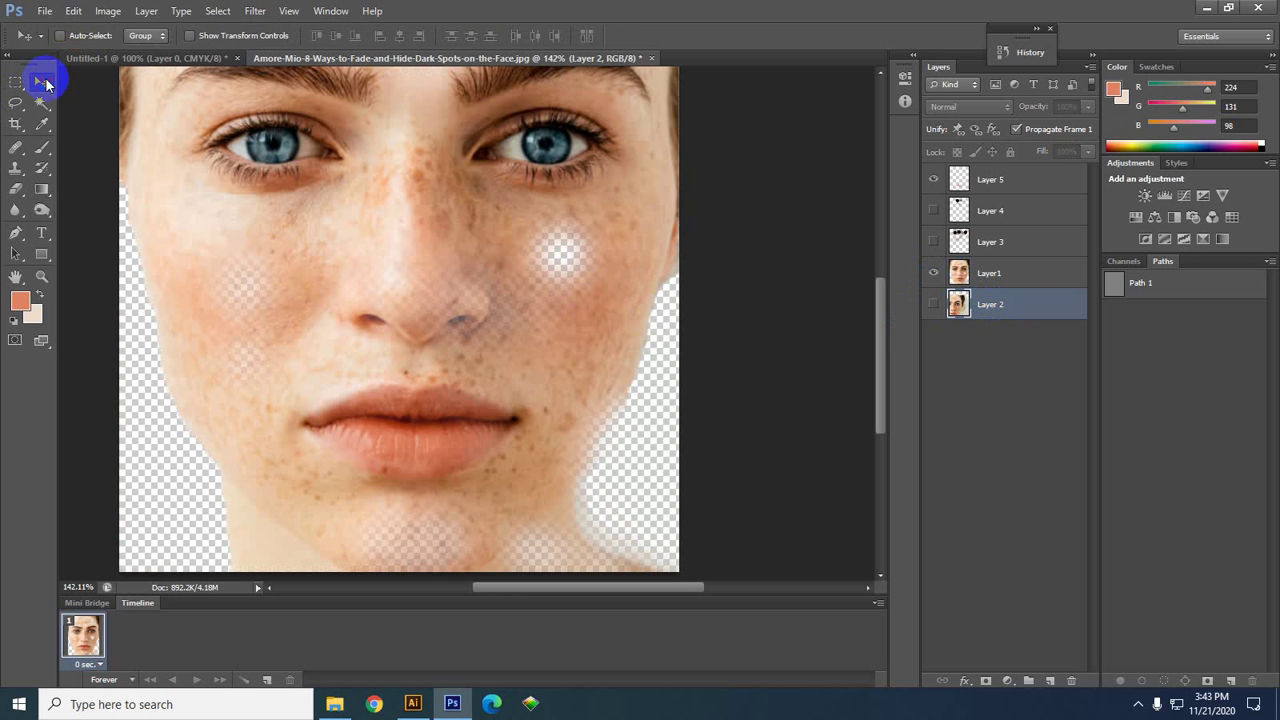
left_click(574, 302)
left_click(566, 289, "ctrl")
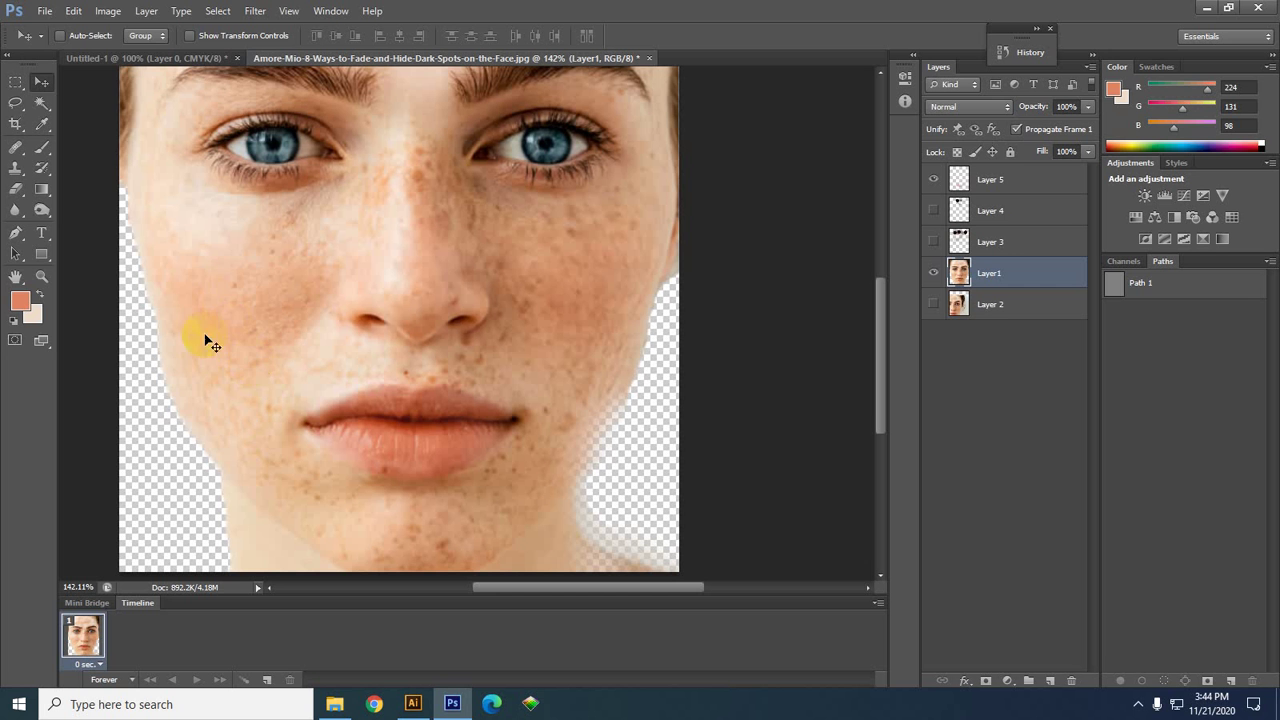
- Open the preferences and review the Interface and File Handling settings, including the automatic recovery save interval
left_click(45, 11)
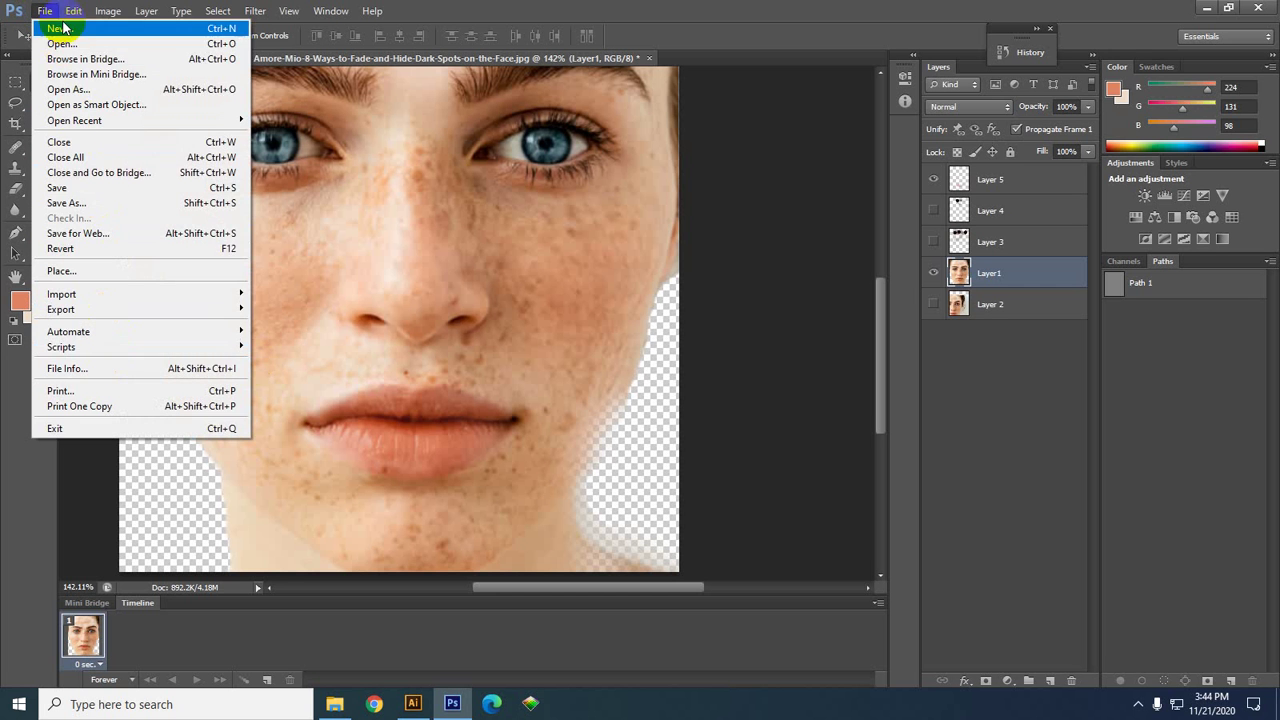
mouse_move(74, 11)
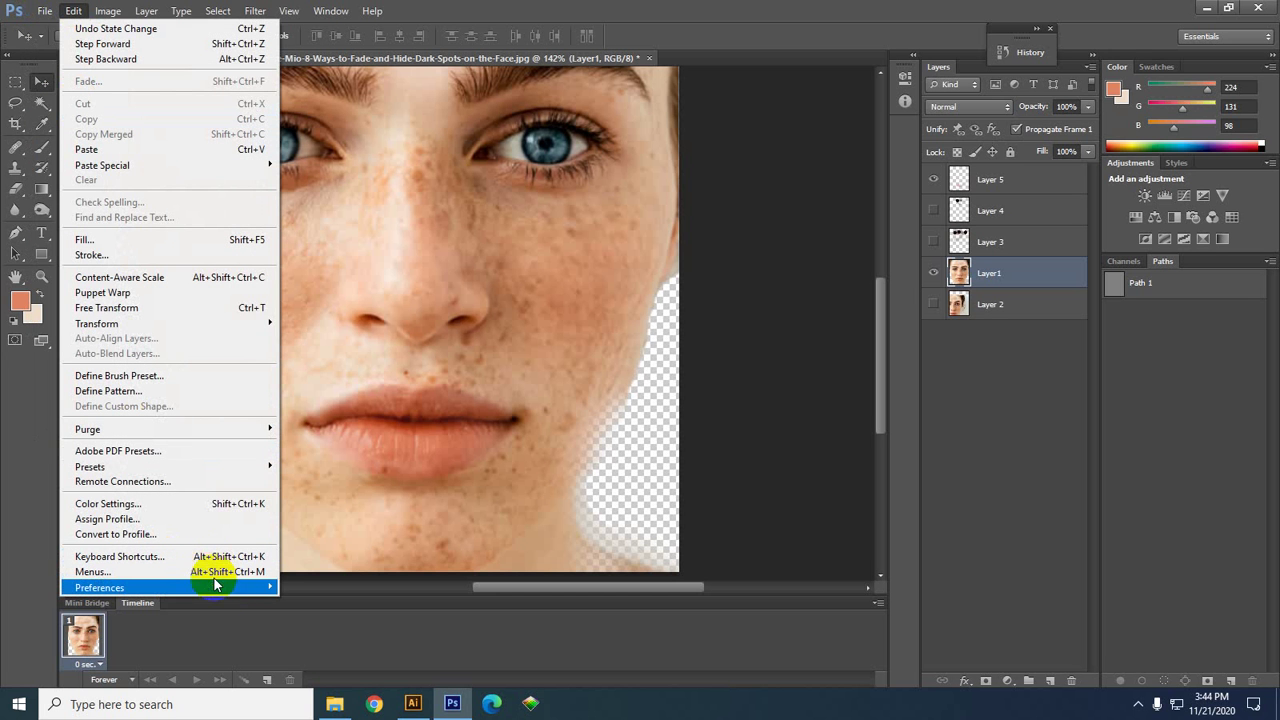
mouse_move(237, 587)
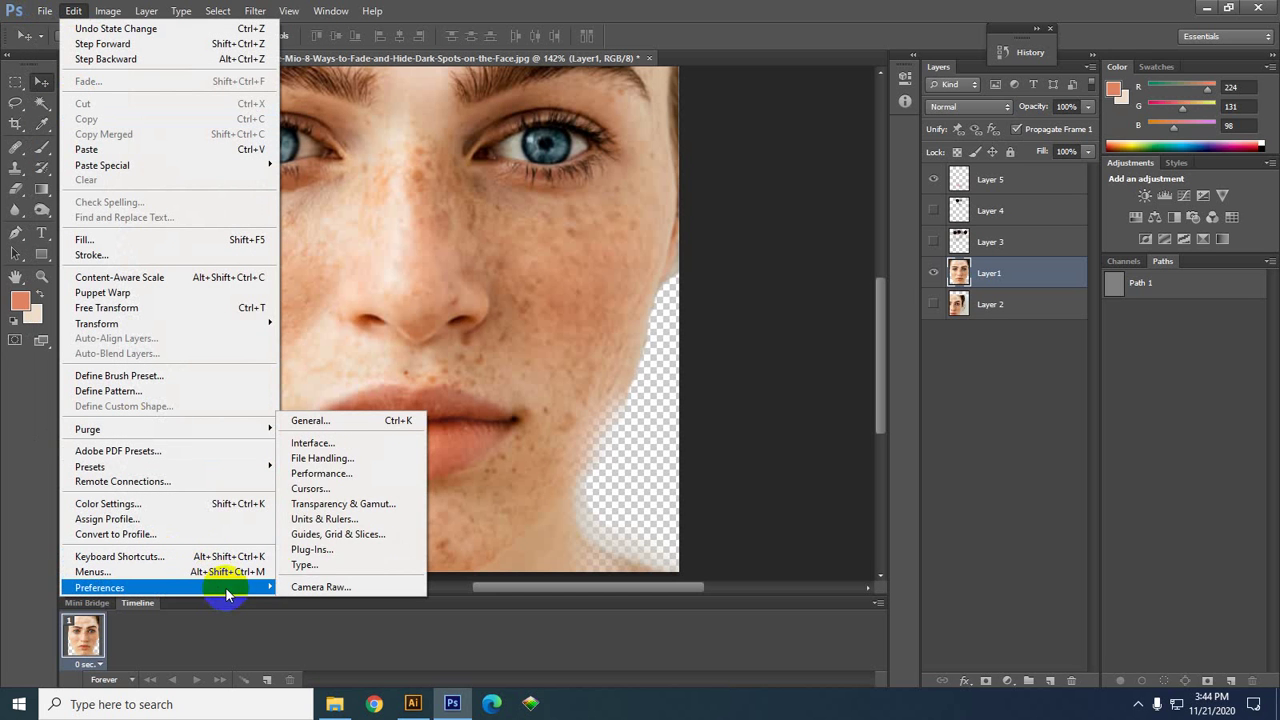
left_click(361, 425)
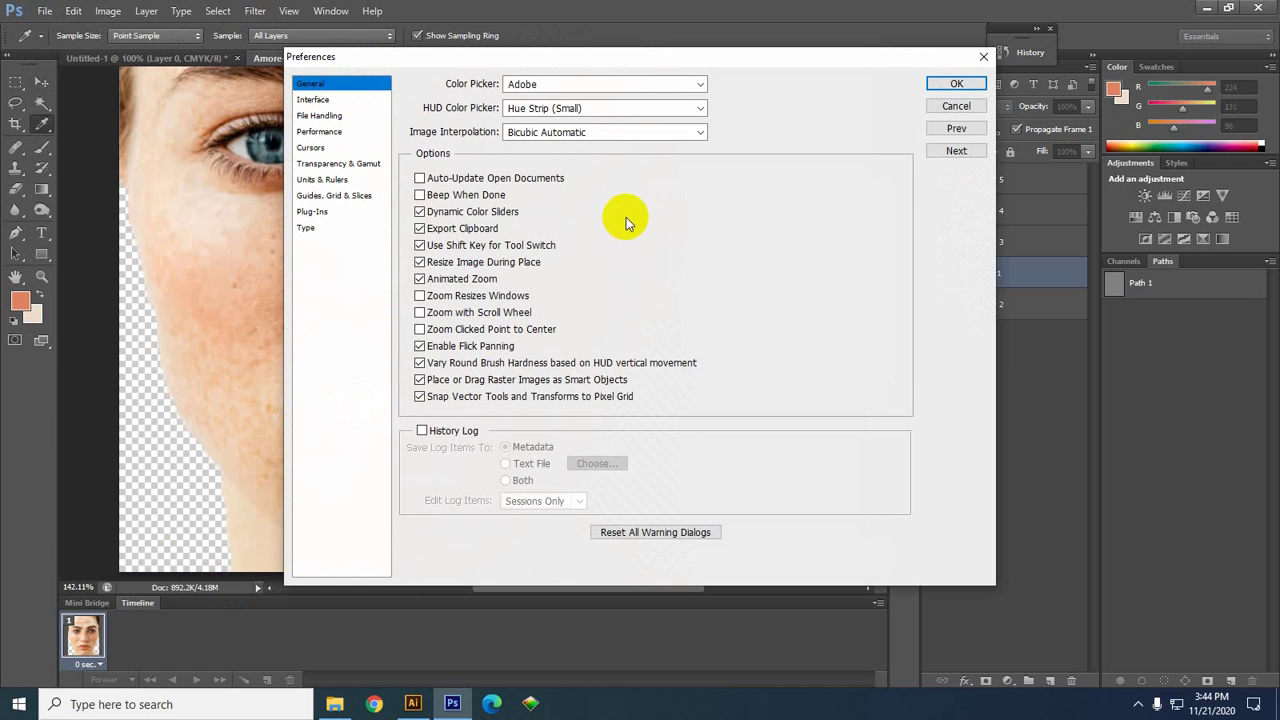
left_click(338, 101)
left_click(320, 116)
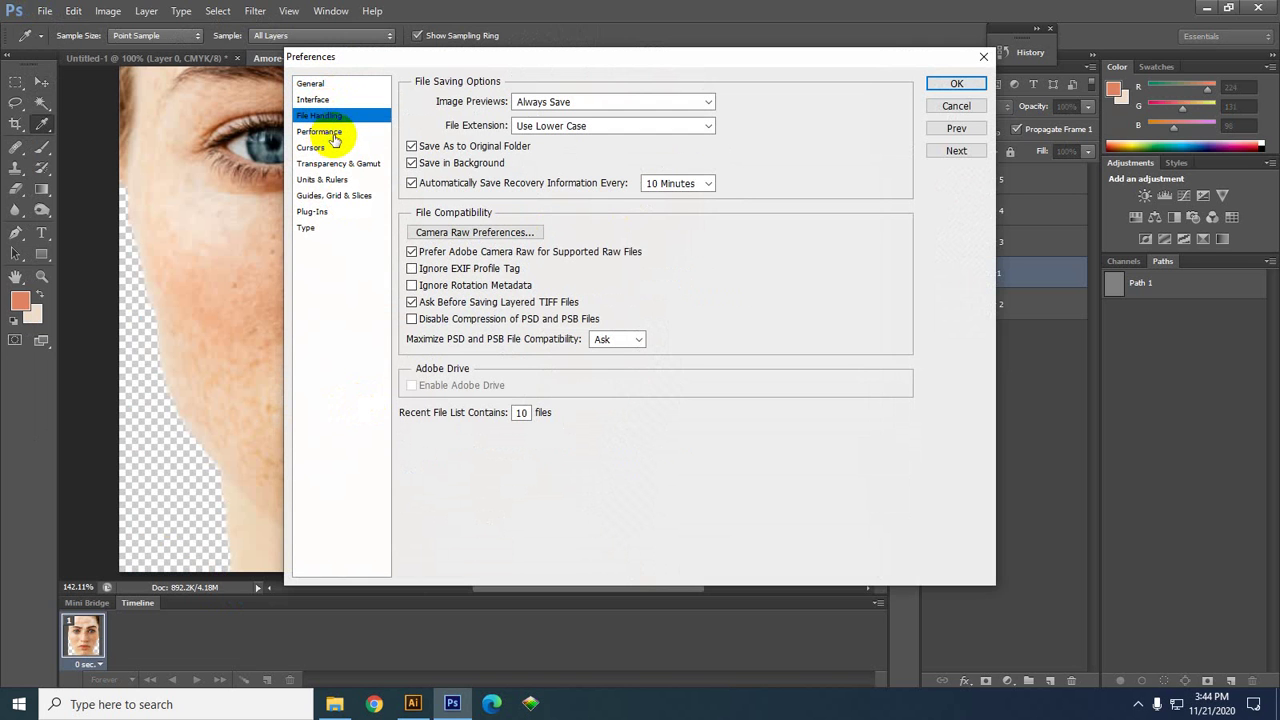
left_click(700, 187)
left_click(780, 180)
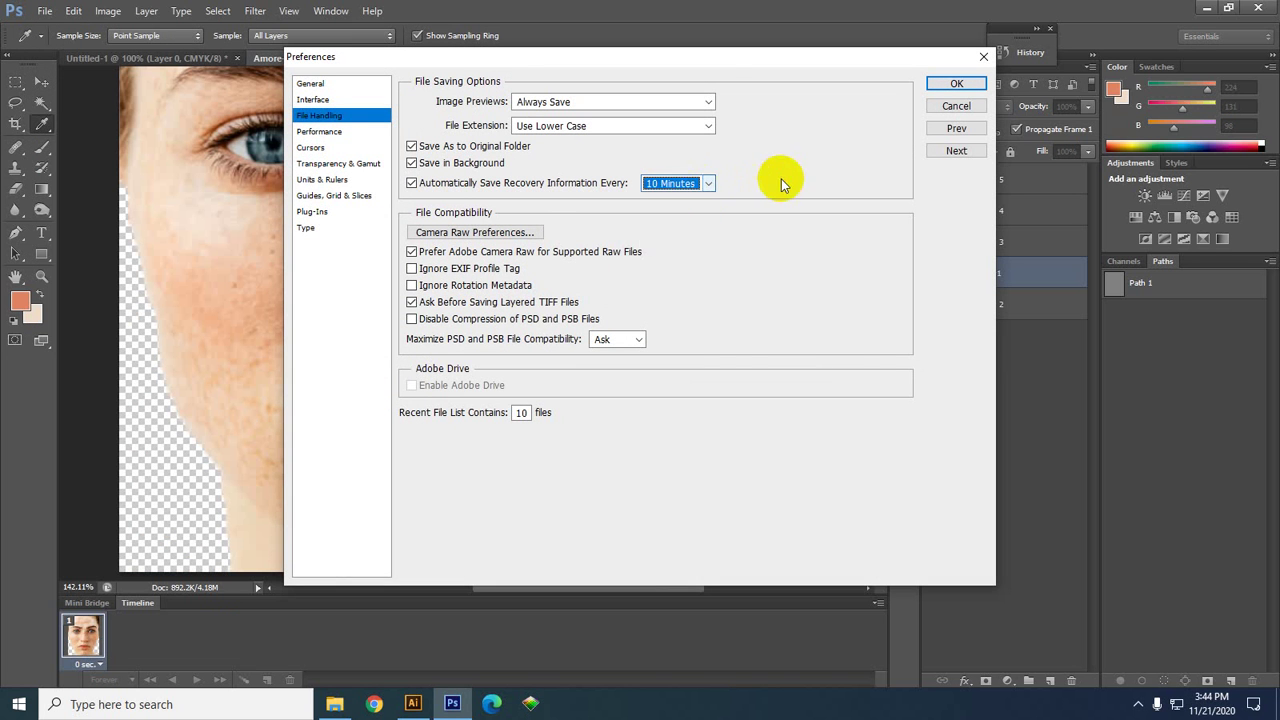
- Set the number of history states to 1000 in the Performance preferences
left_click(338, 133)
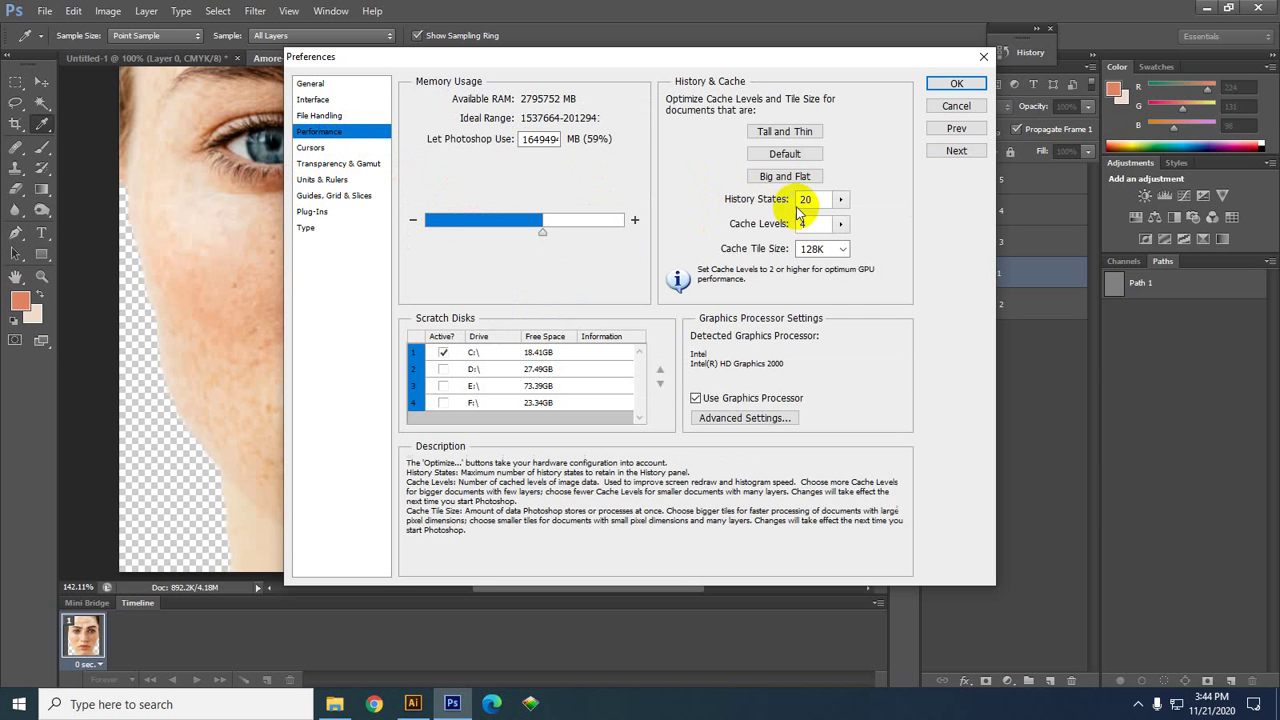
left_click(843, 201)
left_click_drag(841, 222, 934, 214)
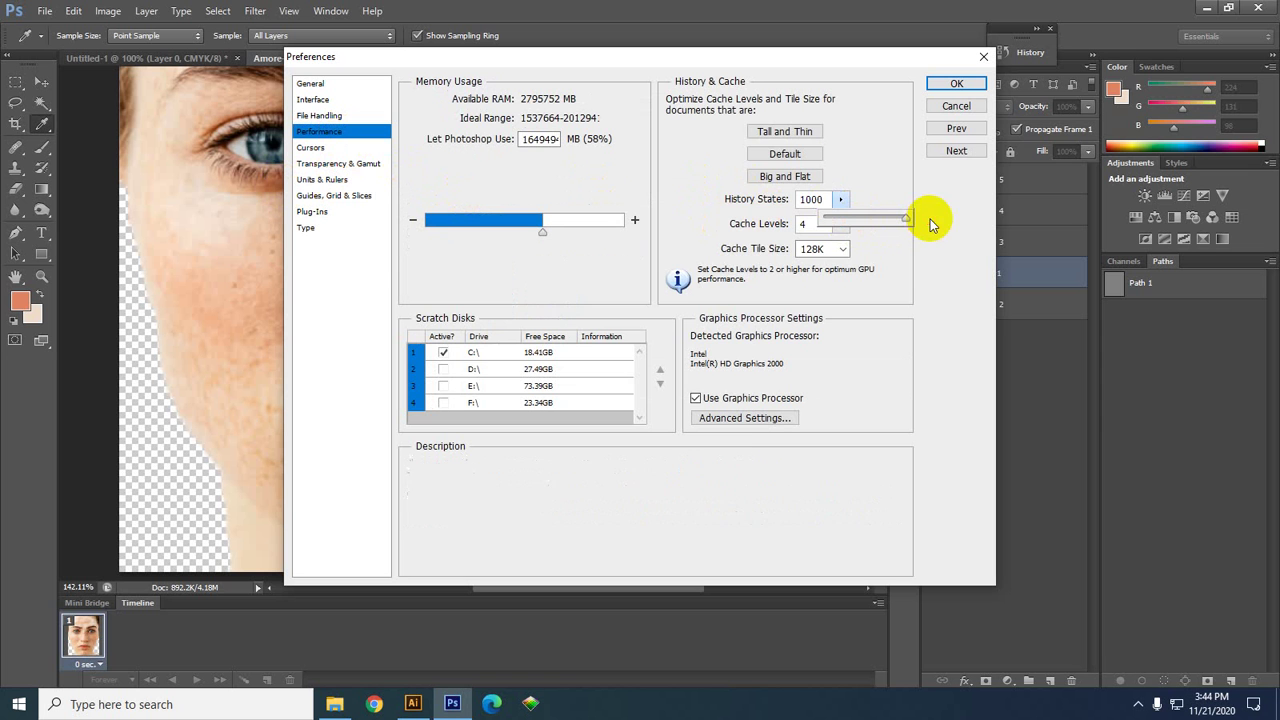
- Look through the Cursors, Transparency & Gamut, Units & Rulers, Guides, Grid & Slices and Plug-Ins preferences, and apply the changed preferences
left_click(310, 147)
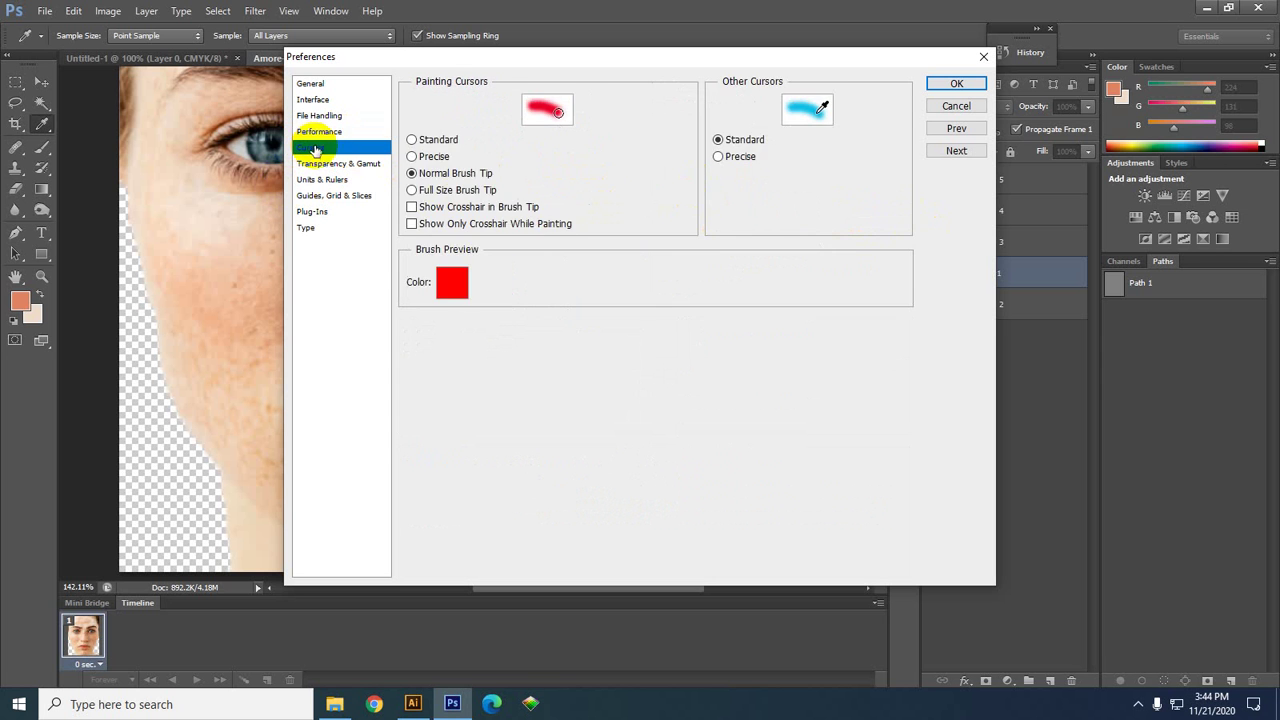
left_click(318, 164)
left_click(324, 181)
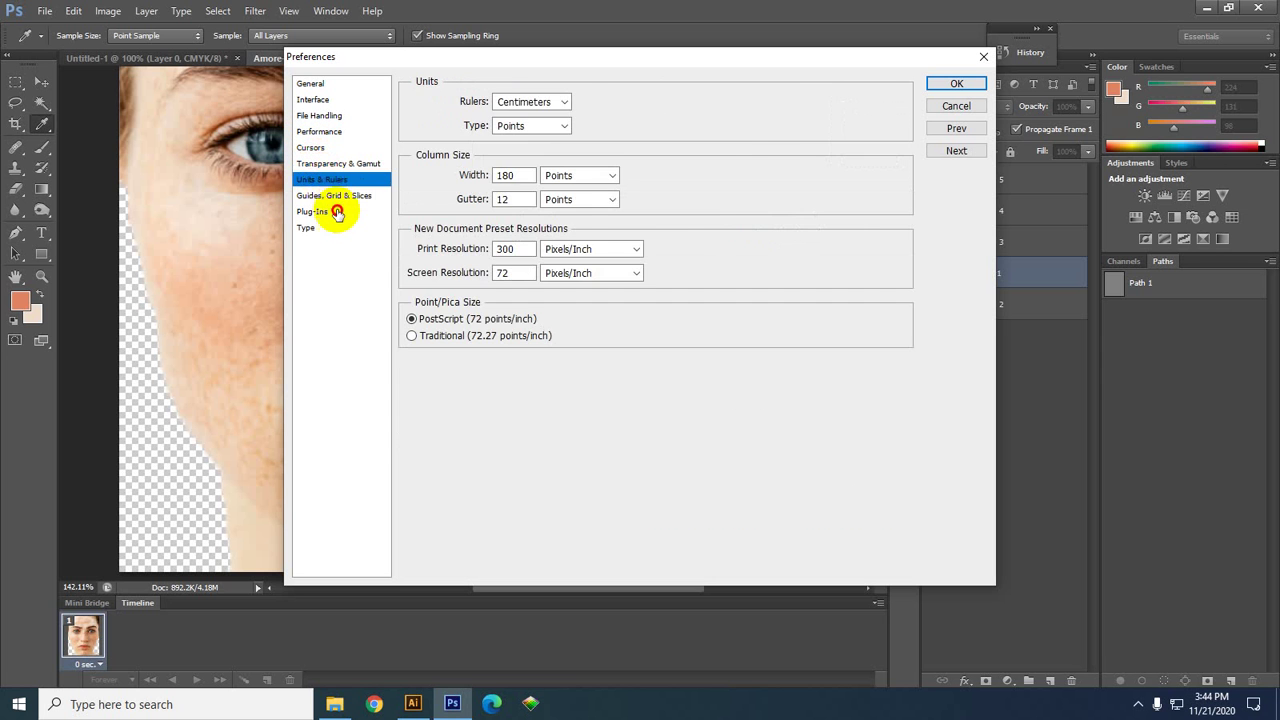
left_click(330, 211)
left_click(330, 196)
left_click(324, 181)
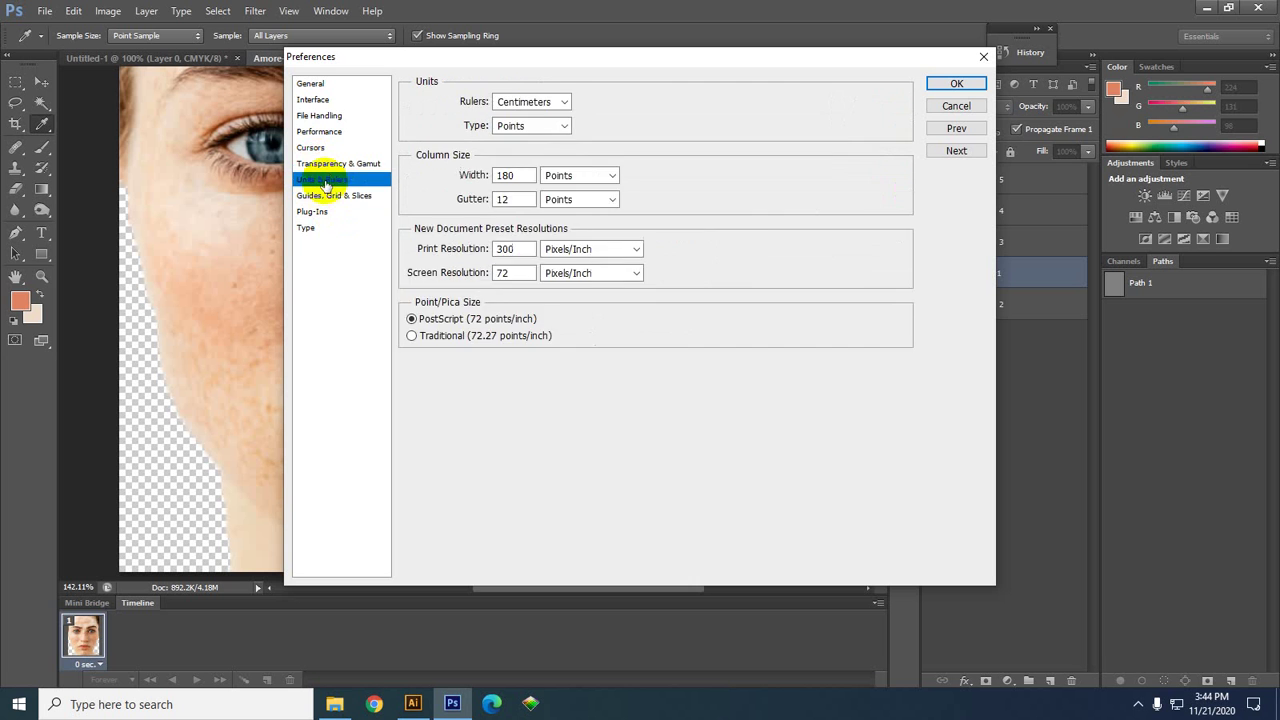
left_click(322, 164)
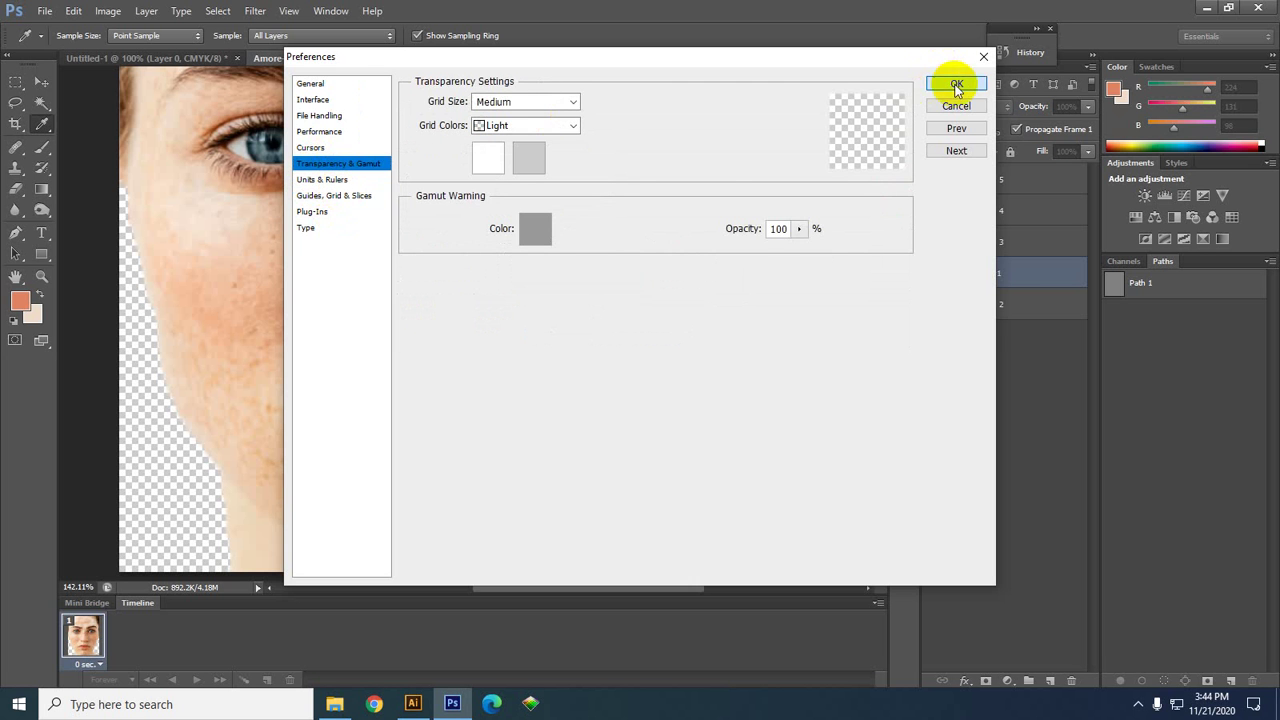
left_click(955, 84)
- With the Move tool active, change Layer1's blending mode to Pin Light
key("v")
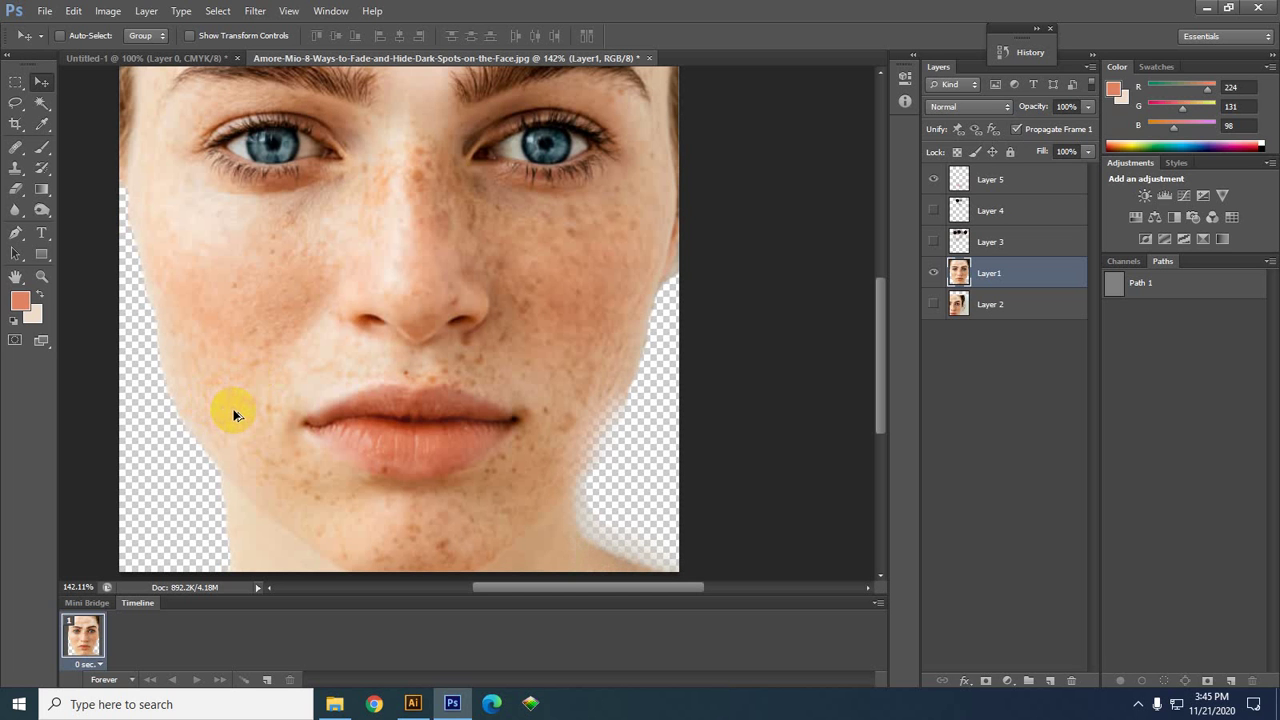
key("shift+alt+z")
scroll(231, 410, "down", 3)
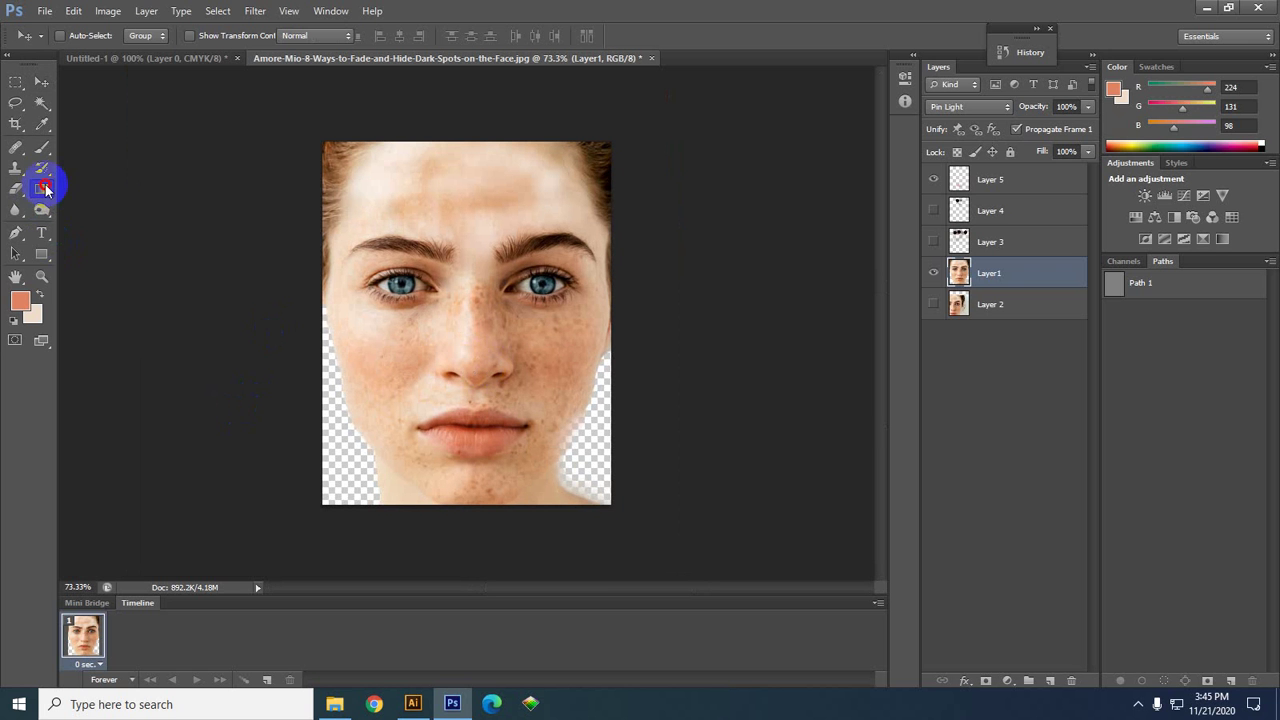
- Switch from the Move tool to the Gradient Tool, choosing it over the Paint Bucket Tool
left_click(42, 189)
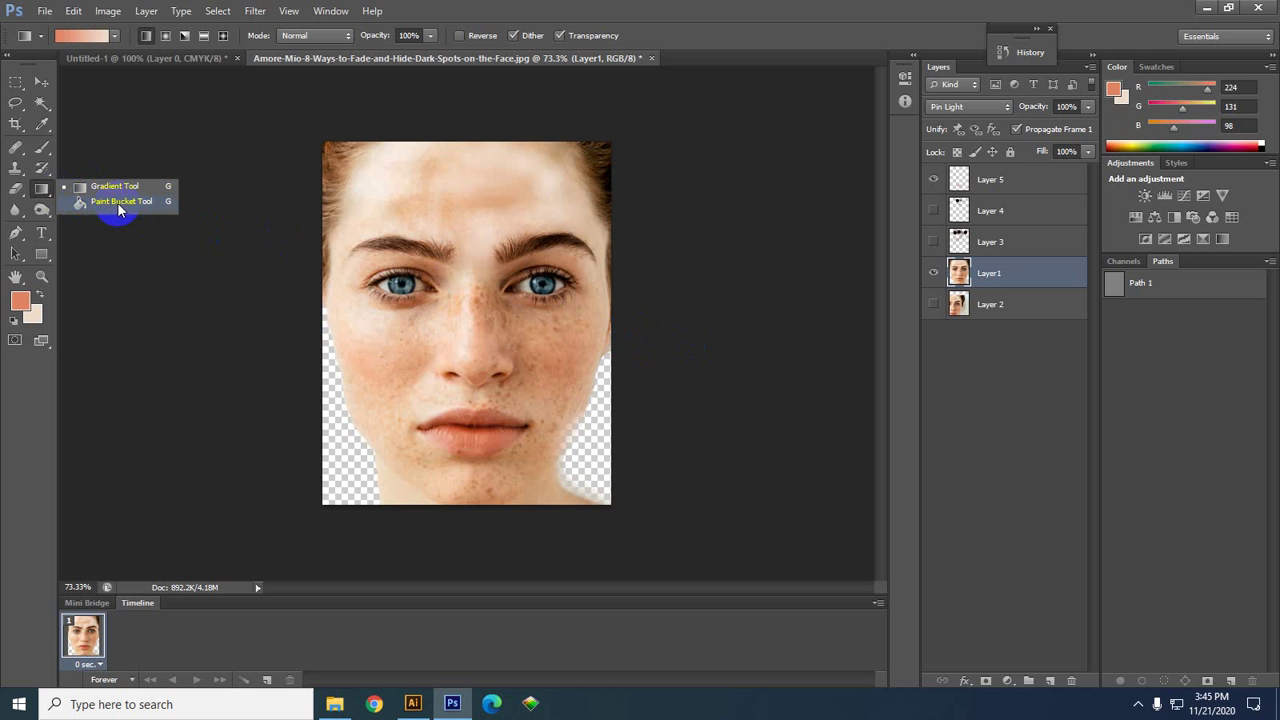
left_click(40, 189)
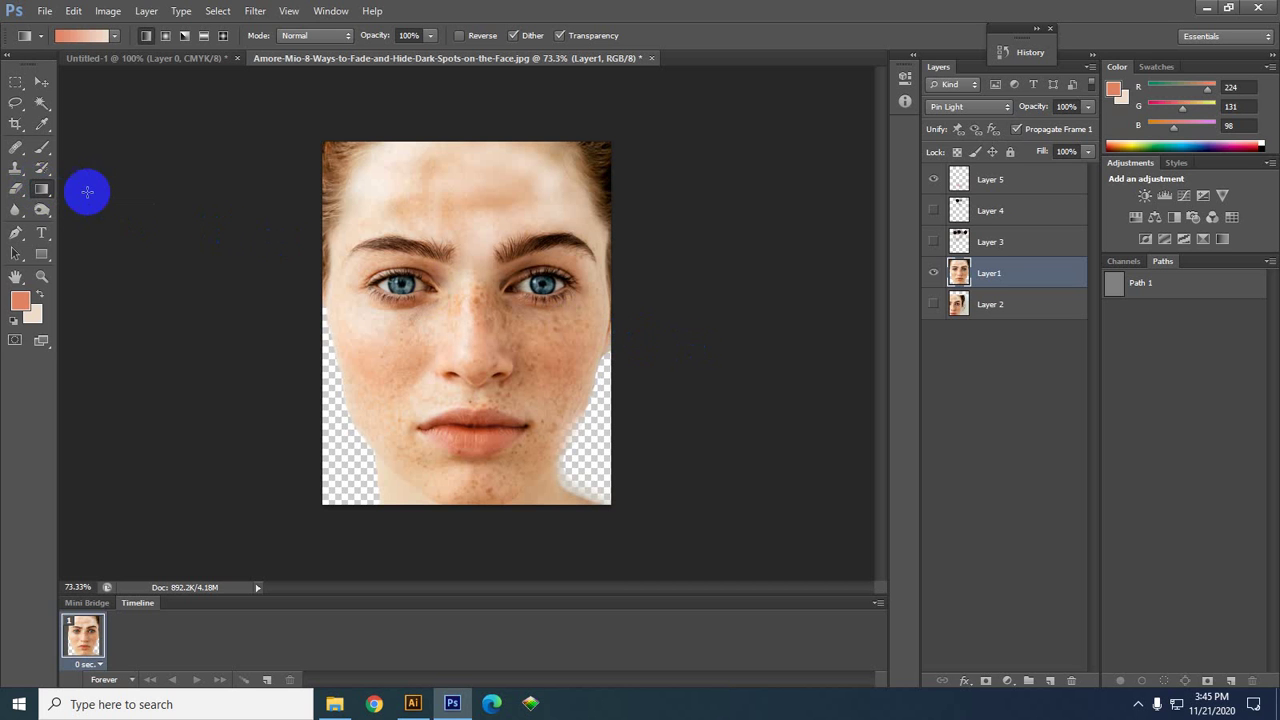
right_click(41, 189)
left_click(92, 193)
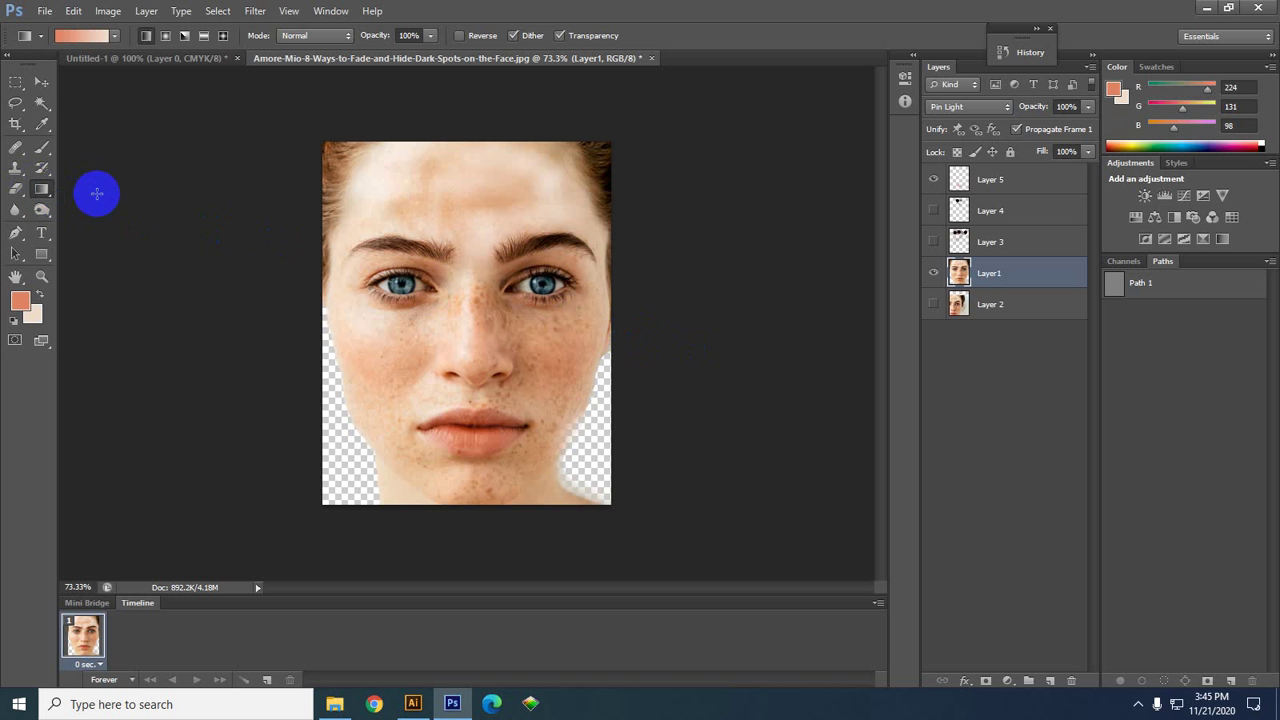
- Look through the Gradient Tool's preset gradients and its blending mode options
left_click(86, 36)
left_click(88, 51)
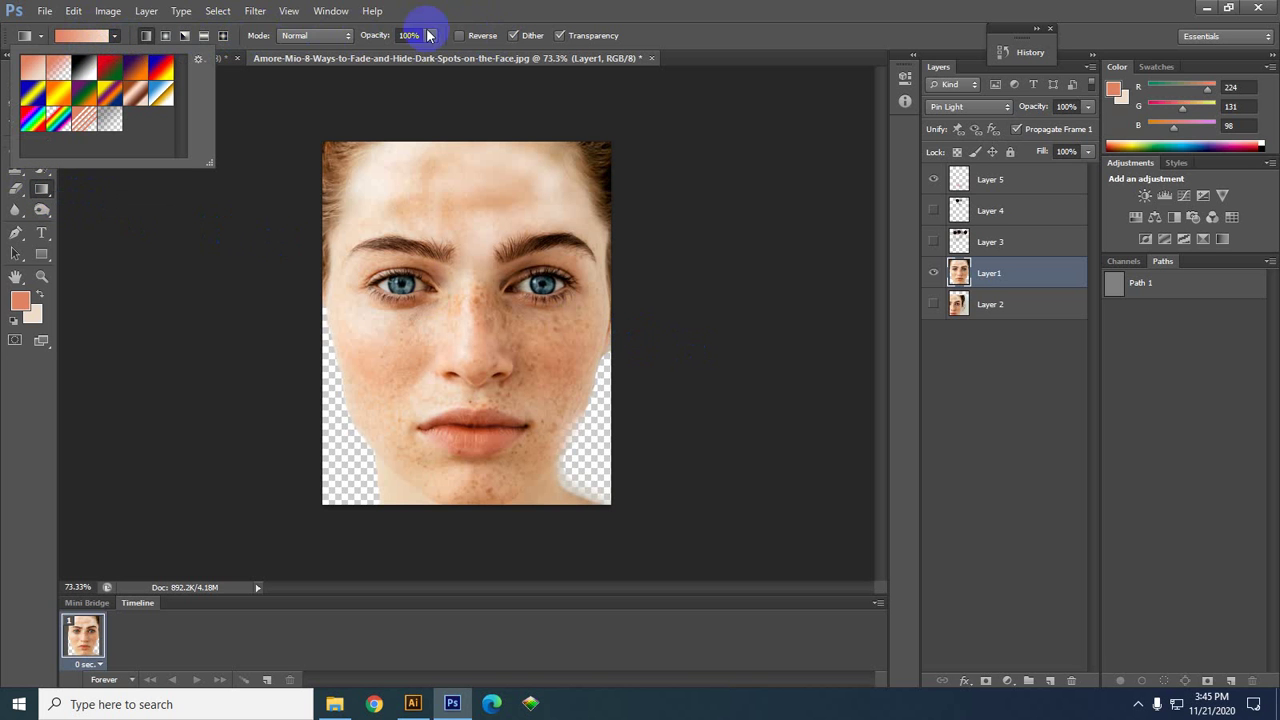
left_click(316, 36)
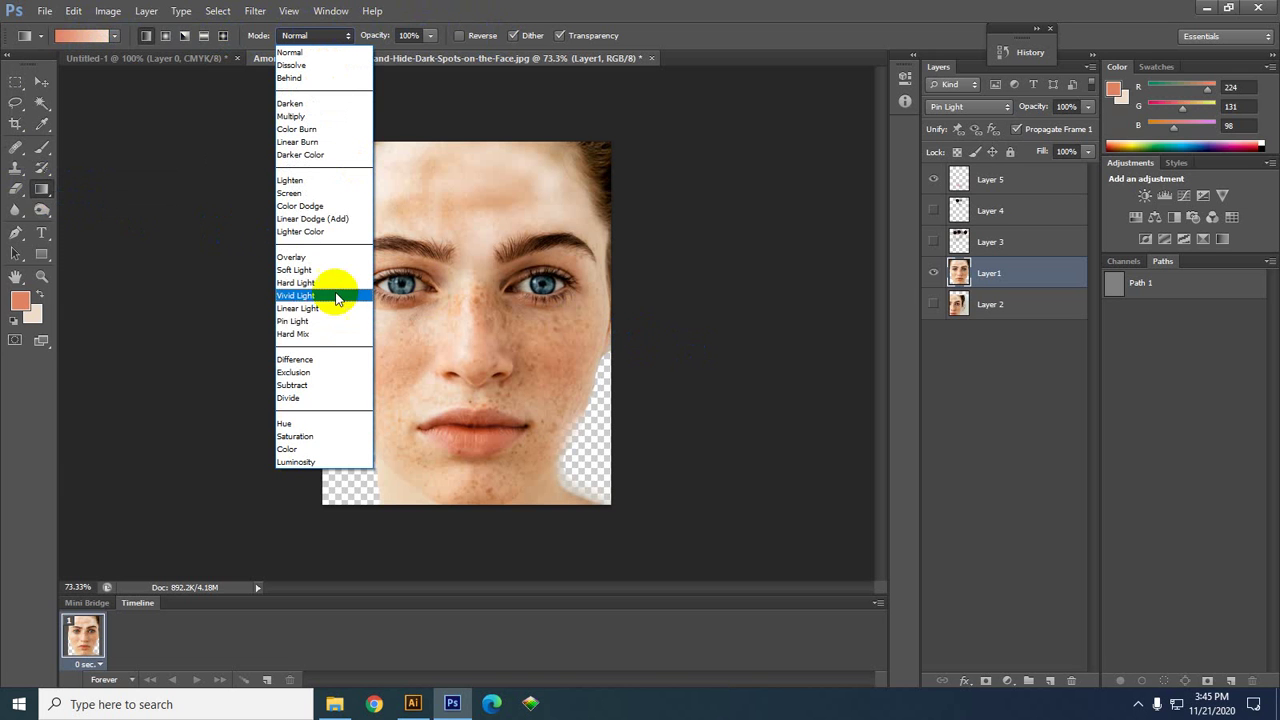
left_click(62, 88)
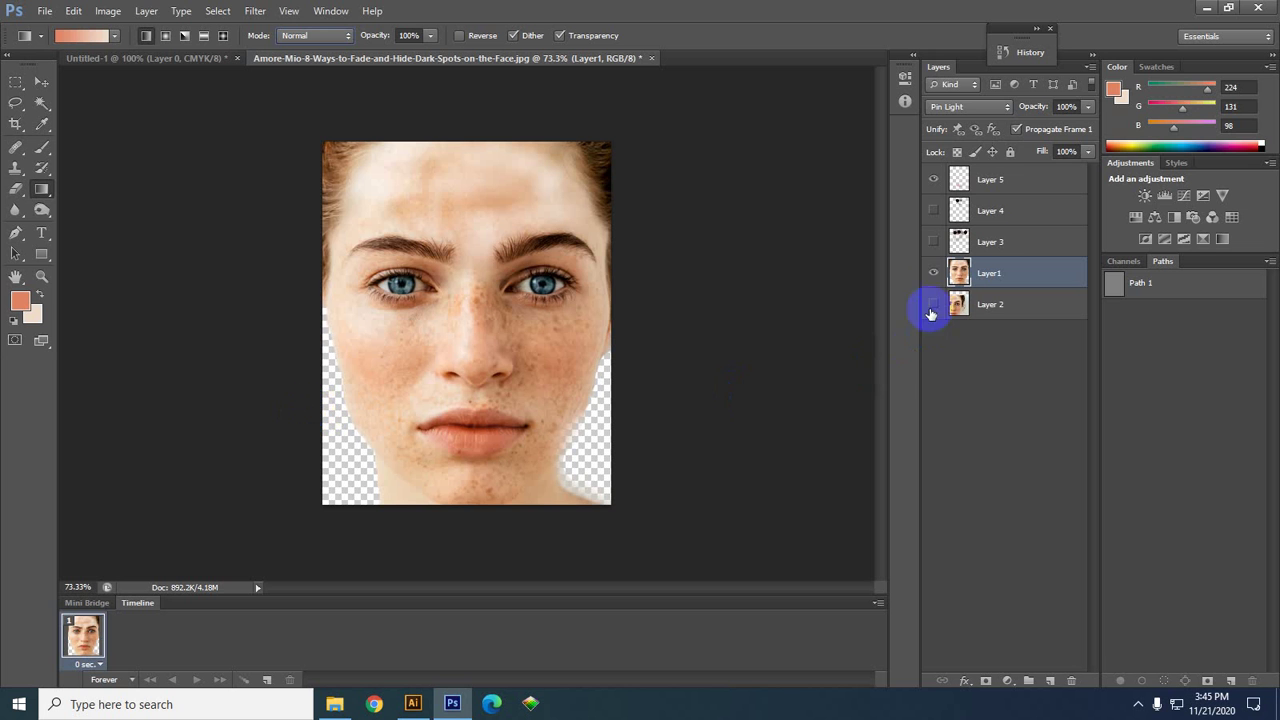
- Hide Layer1 and Layer 5, and add a new empty layer beneath all the other layers
left_click(933, 272)
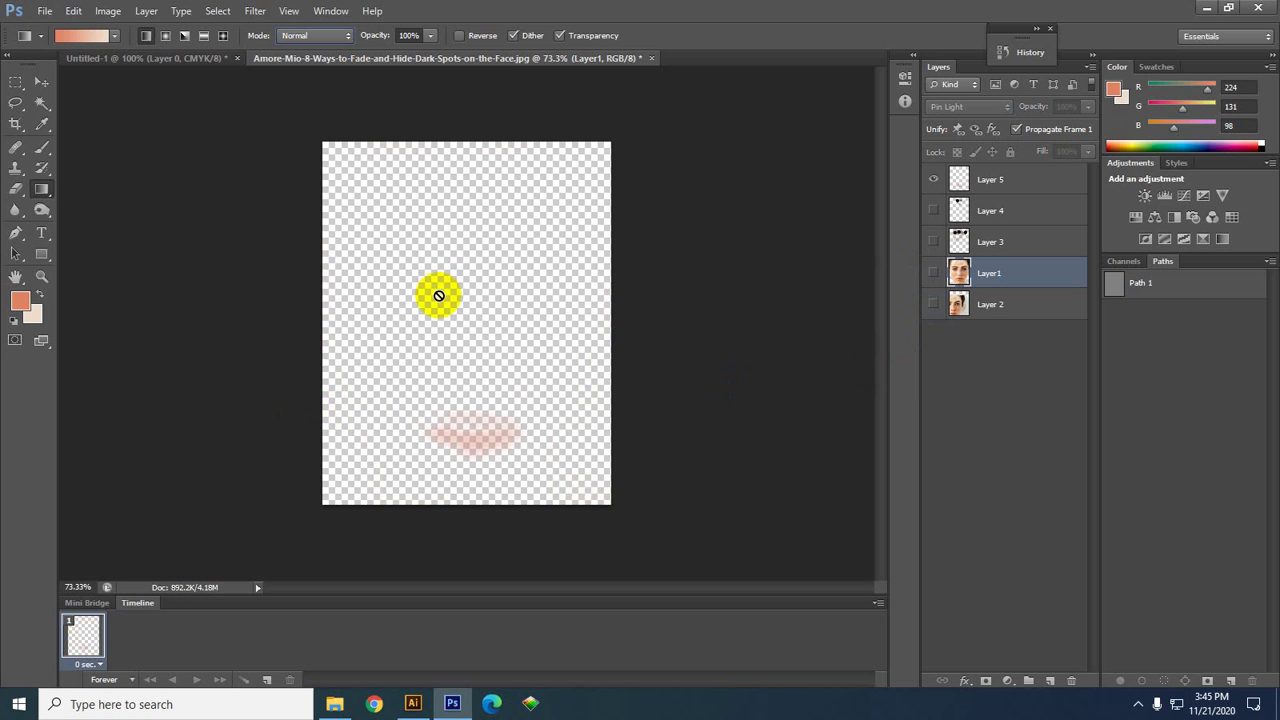
left_click(933, 176)
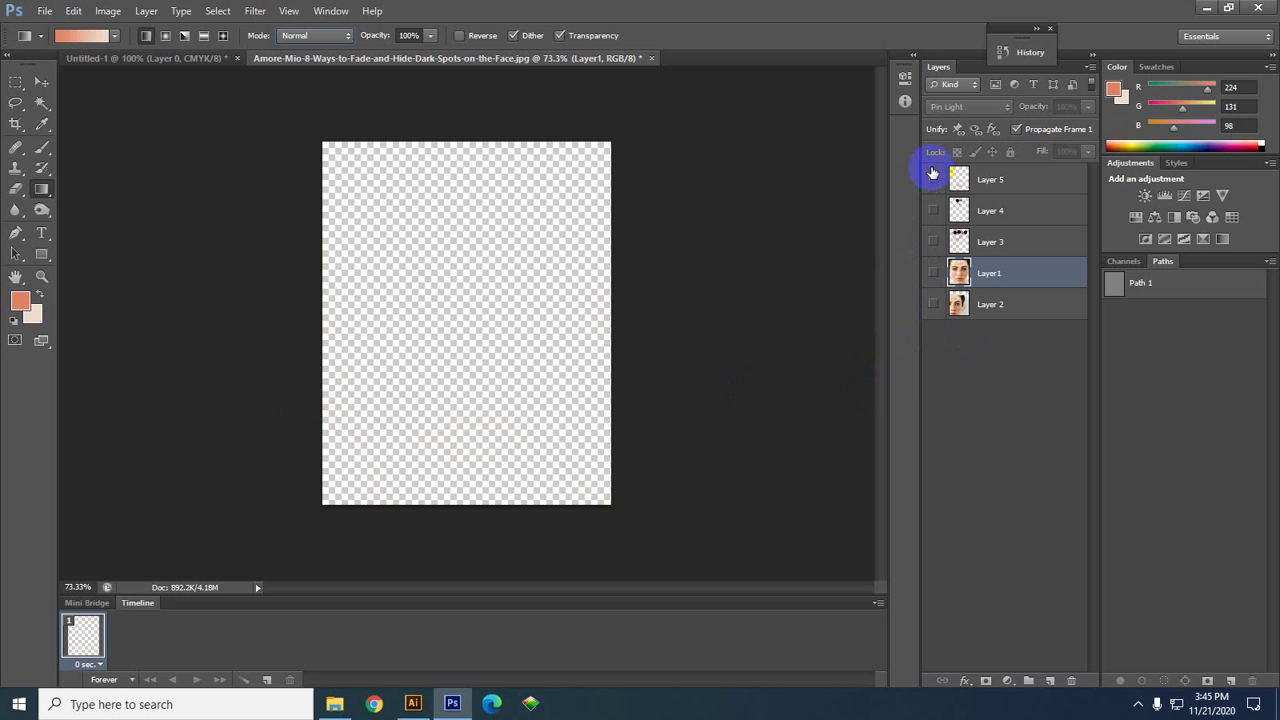
left_click(1051, 680)
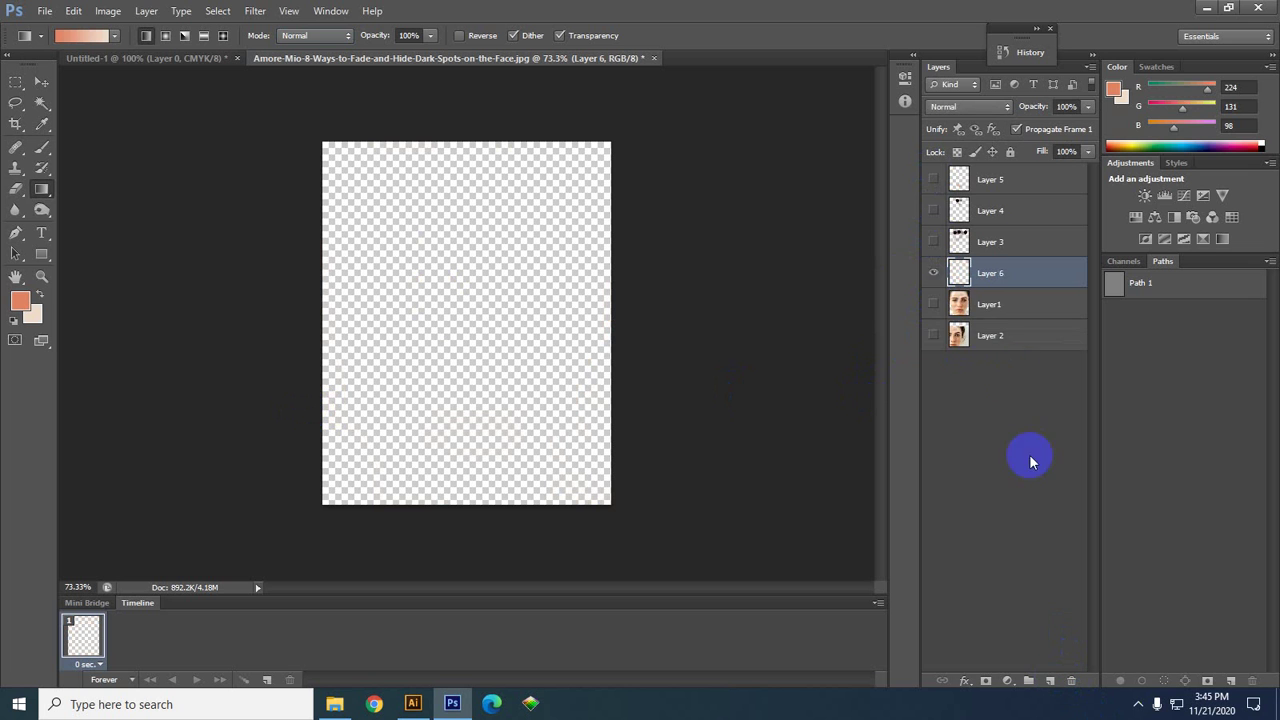
left_click_drag(991, 277, 983, 358)
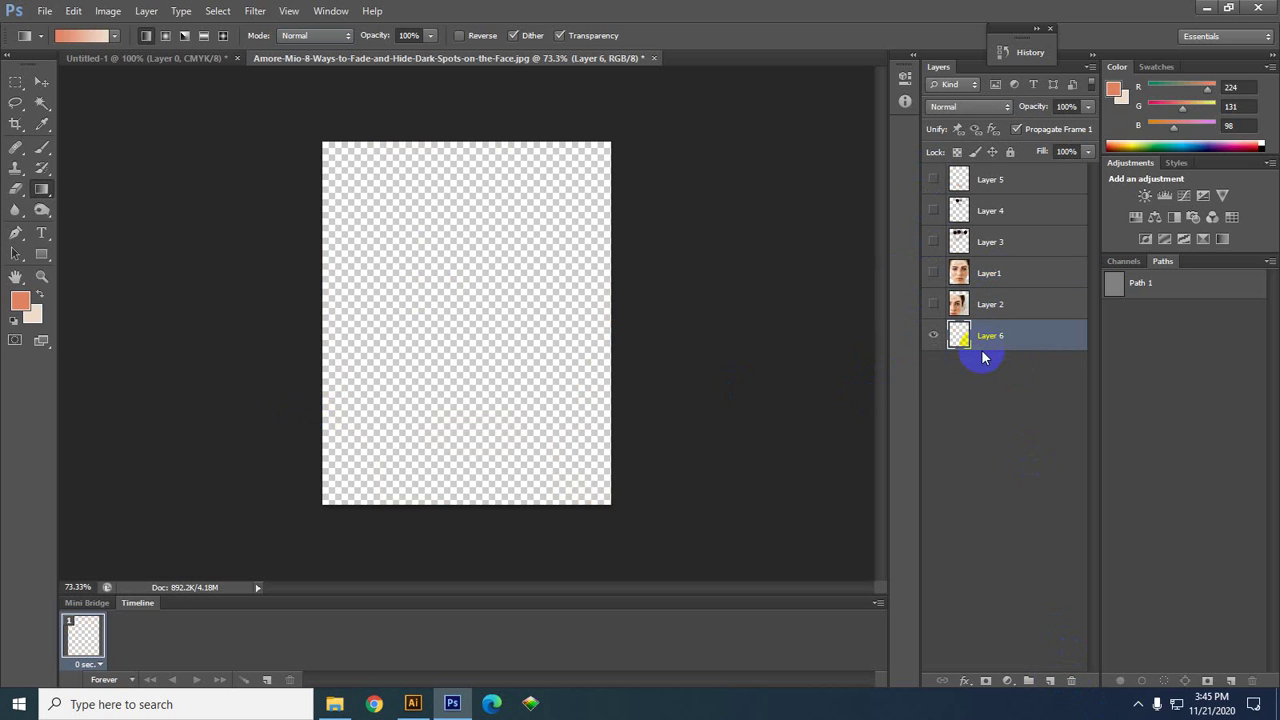
- Fill the new layer with the Blue, Red, Yellow preset as a horizontal gradient running left to right across the canvas
left_click(72, 38)
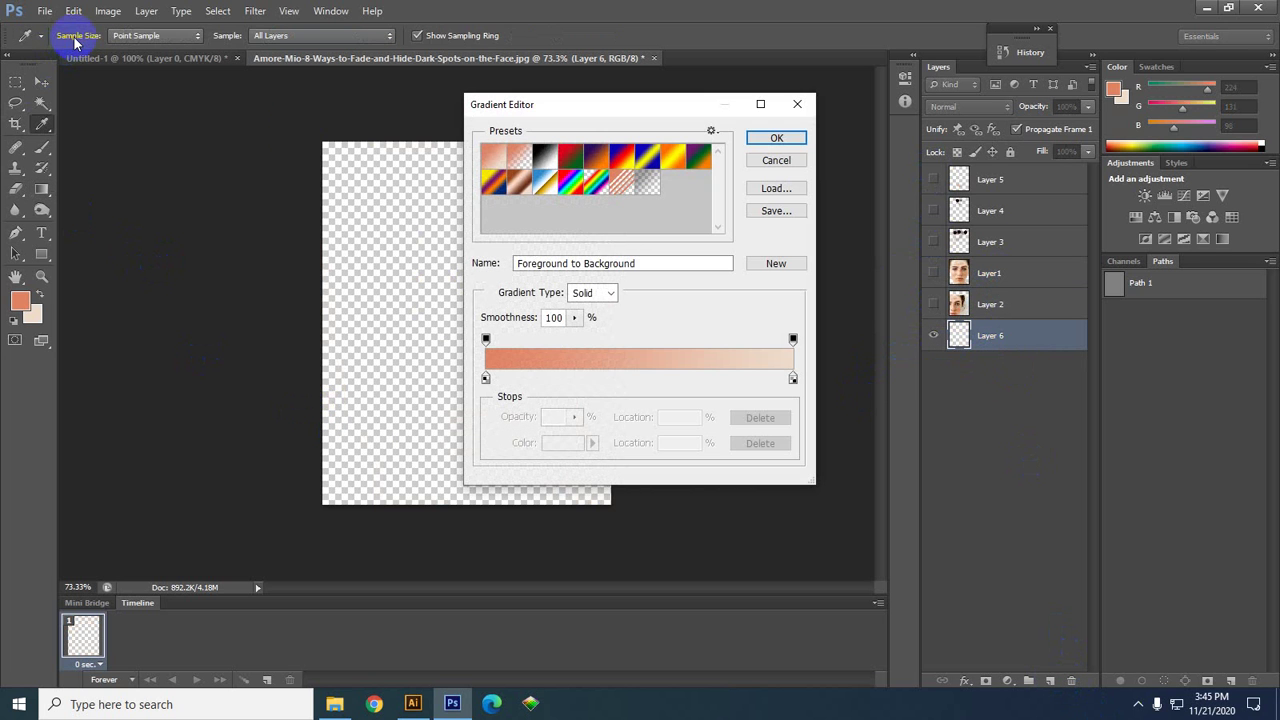
left_click(620, 156)
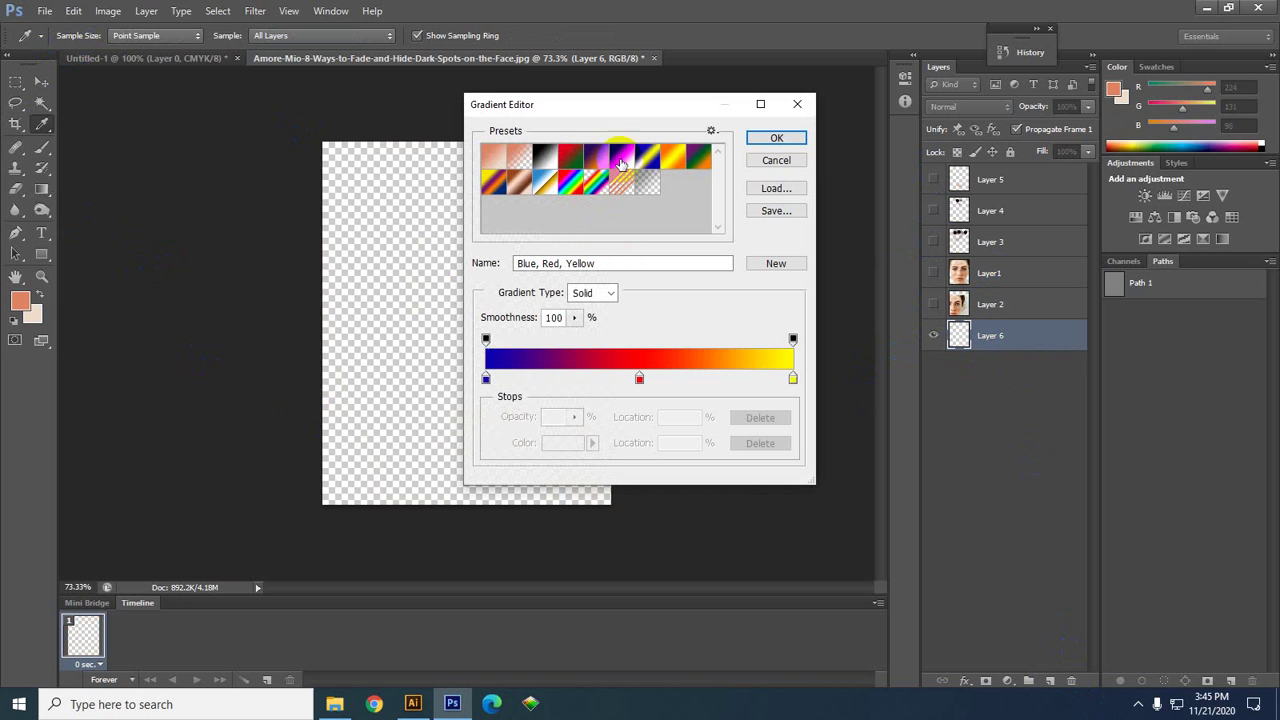
left_click(765, 142)
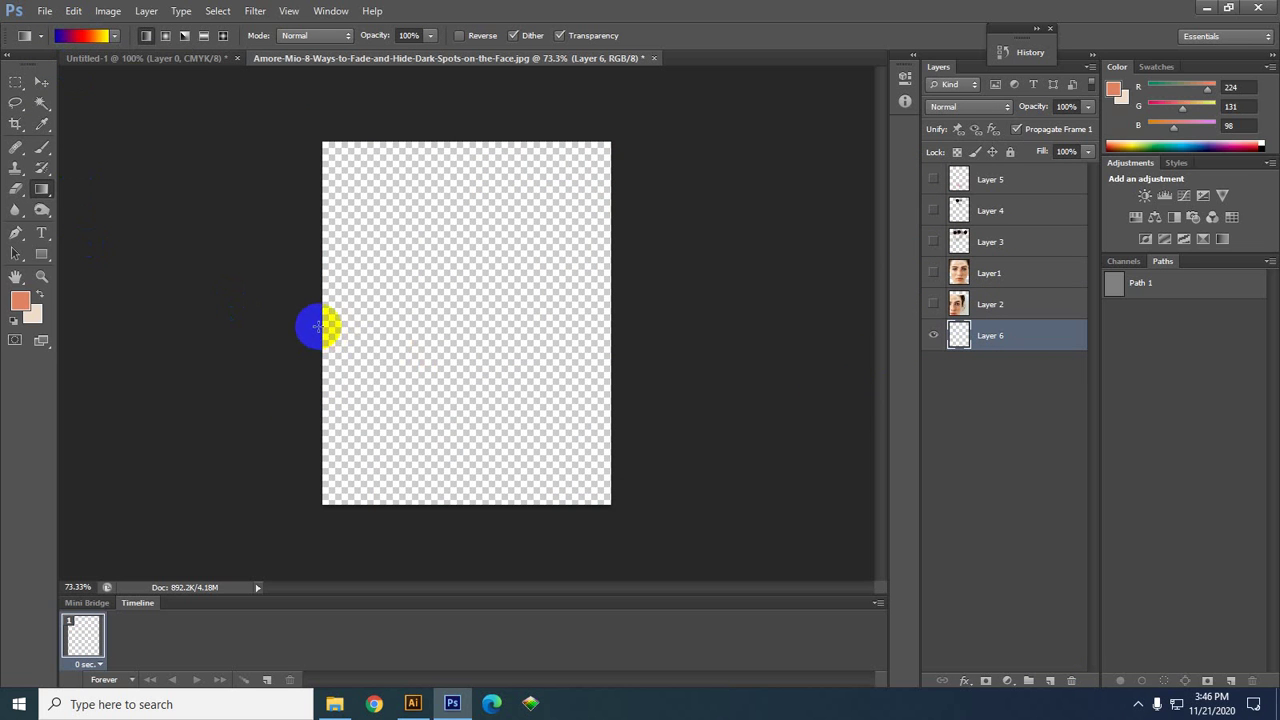
left_click_drag(318, 326, 614, 318)
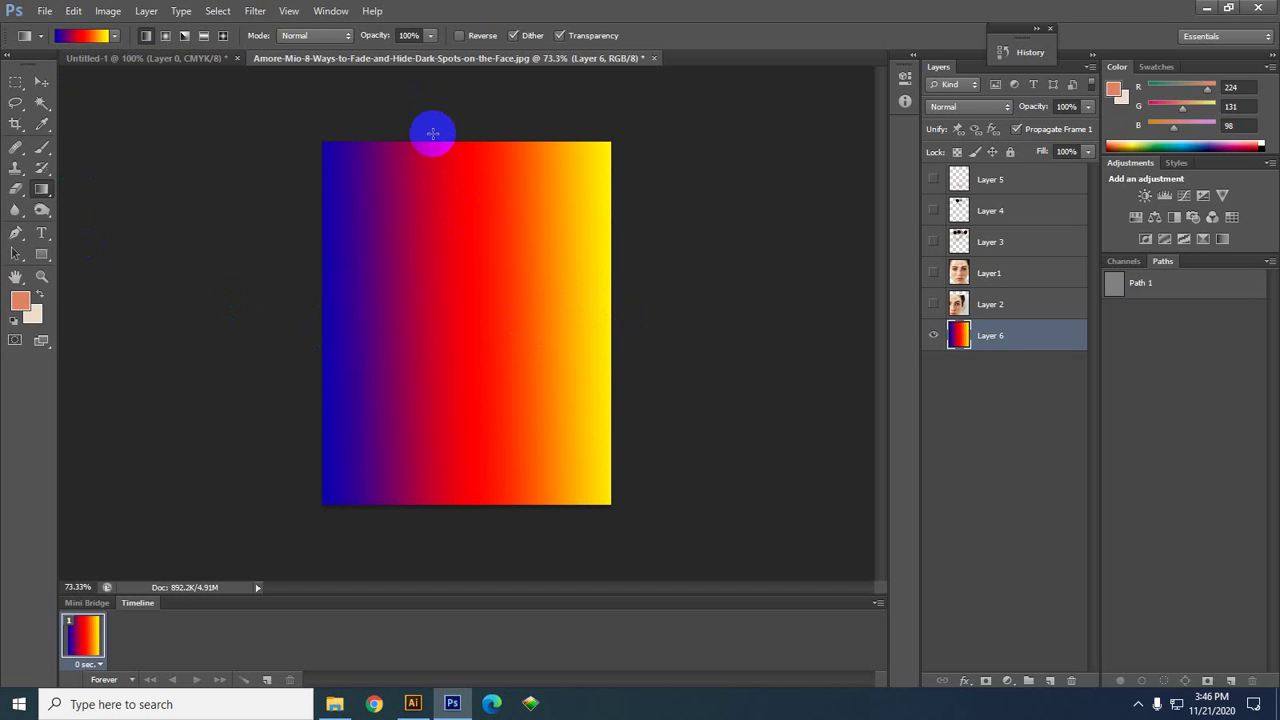
- Redraw the gradient on the new layer vertically from top to bottom, at several shorter lengths, and diagonally
left_click_drag(447, 139, 451, 537)
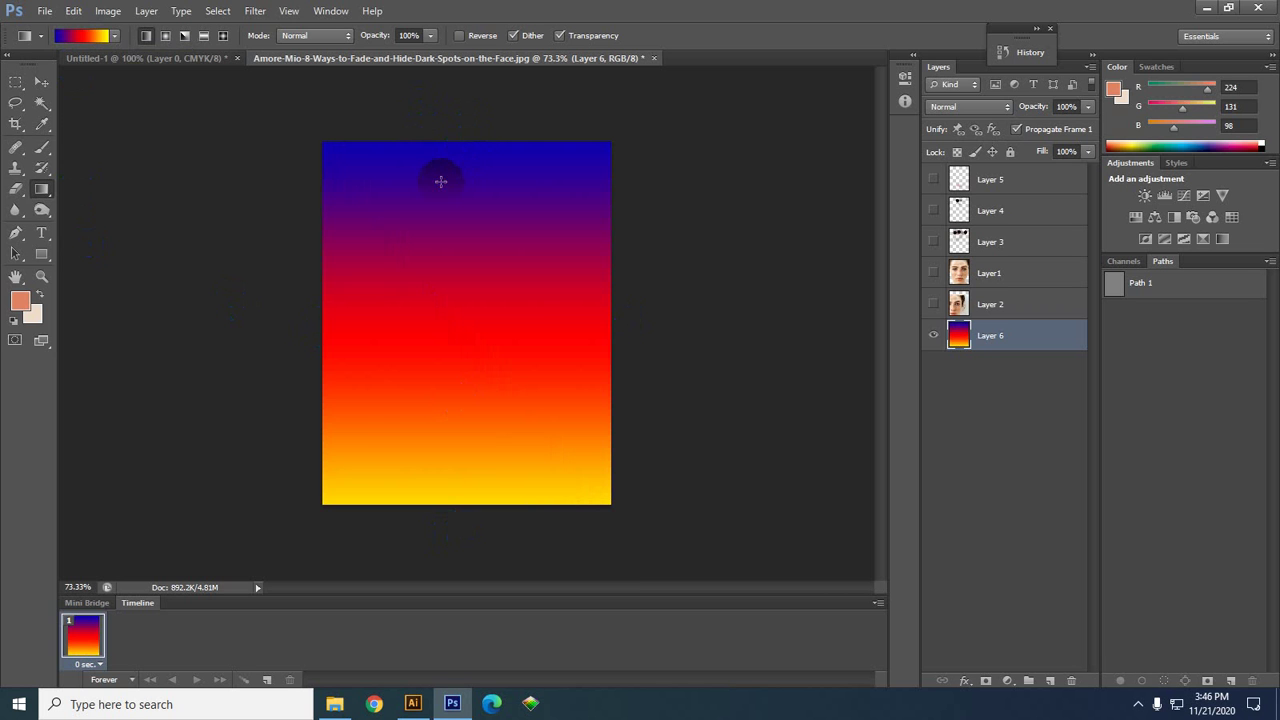
left_click_drag(440, 177, 440, 360)
left_click_drag(453, 230, 467, 478)
left_click_drag(450, 300, 453, 531)
left_click_drag(374, 220, 486, 294)
left_click_drag(374, 352, 508, 514)
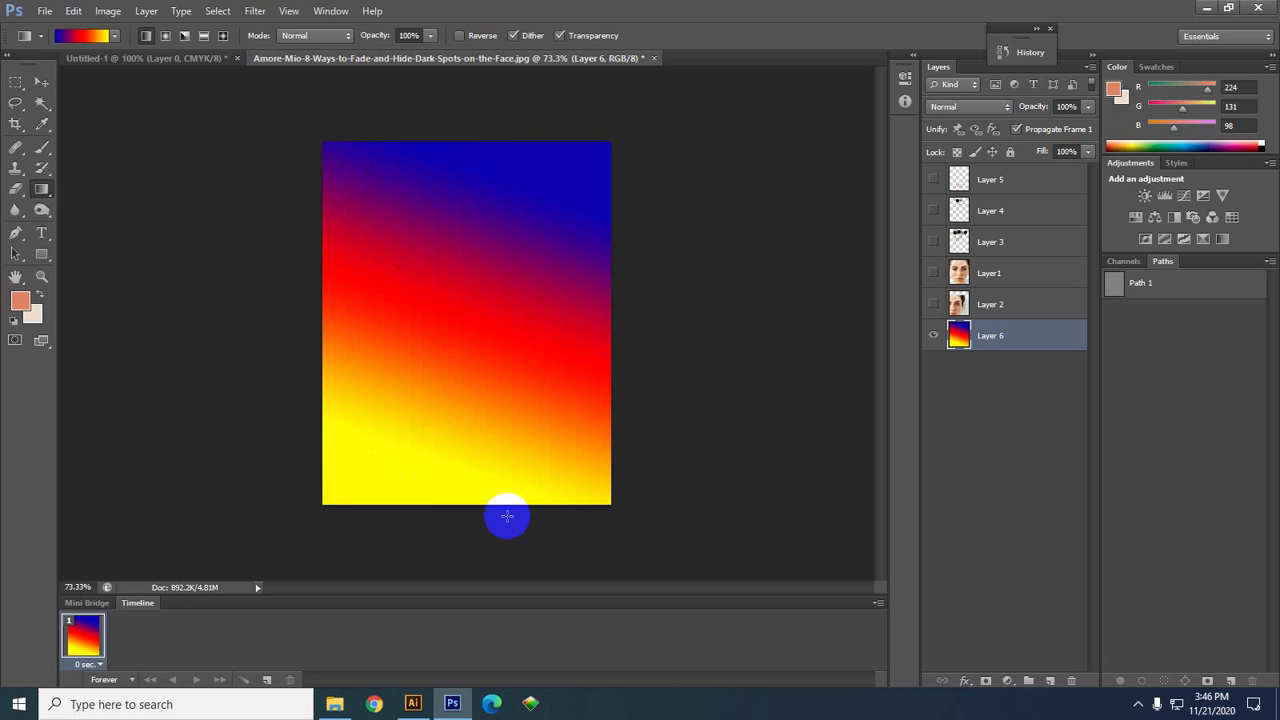
- Change the colour of the gradient's middle stop at 50% to a darker green
left_click(82, 35)
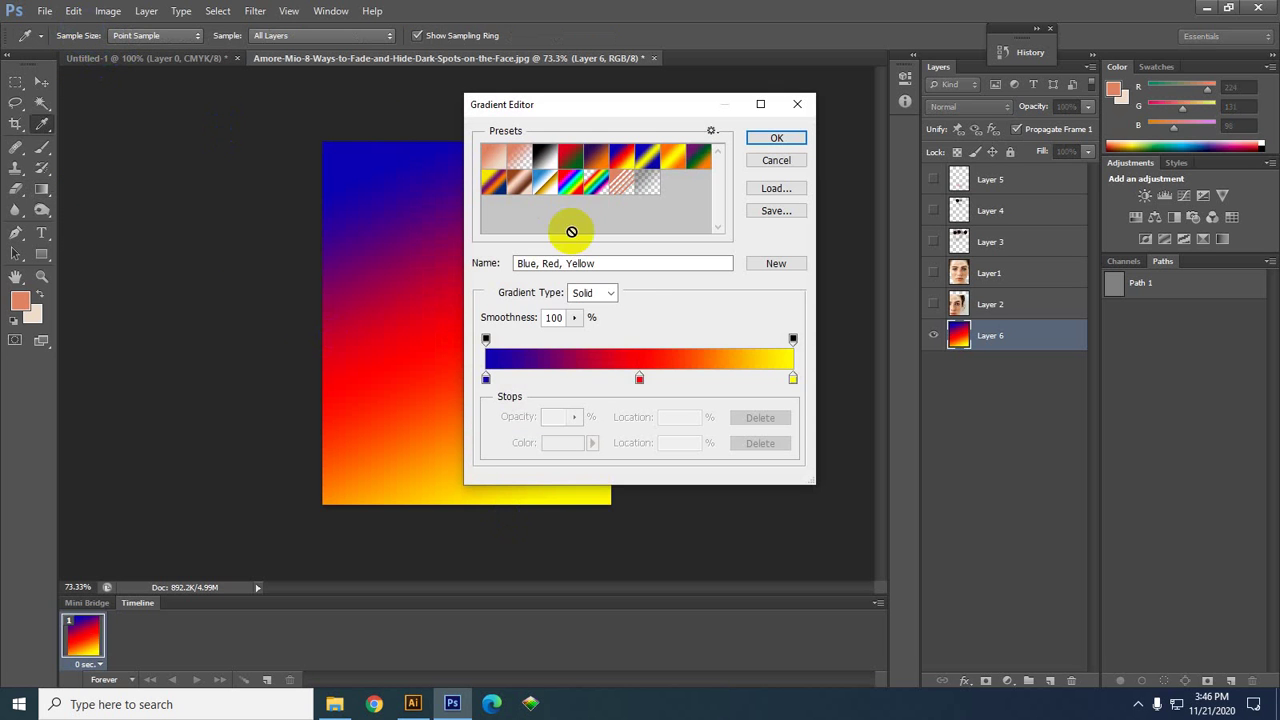
left_click(643, 358)
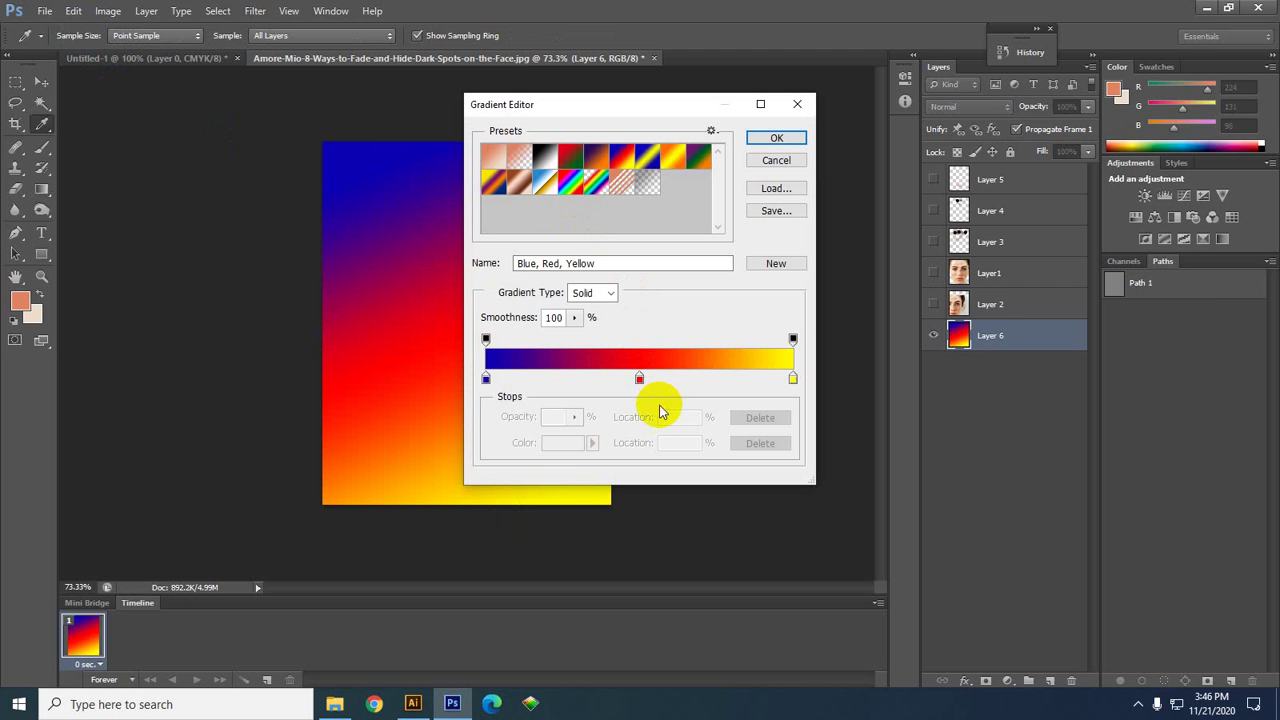
double_click(640, 380)
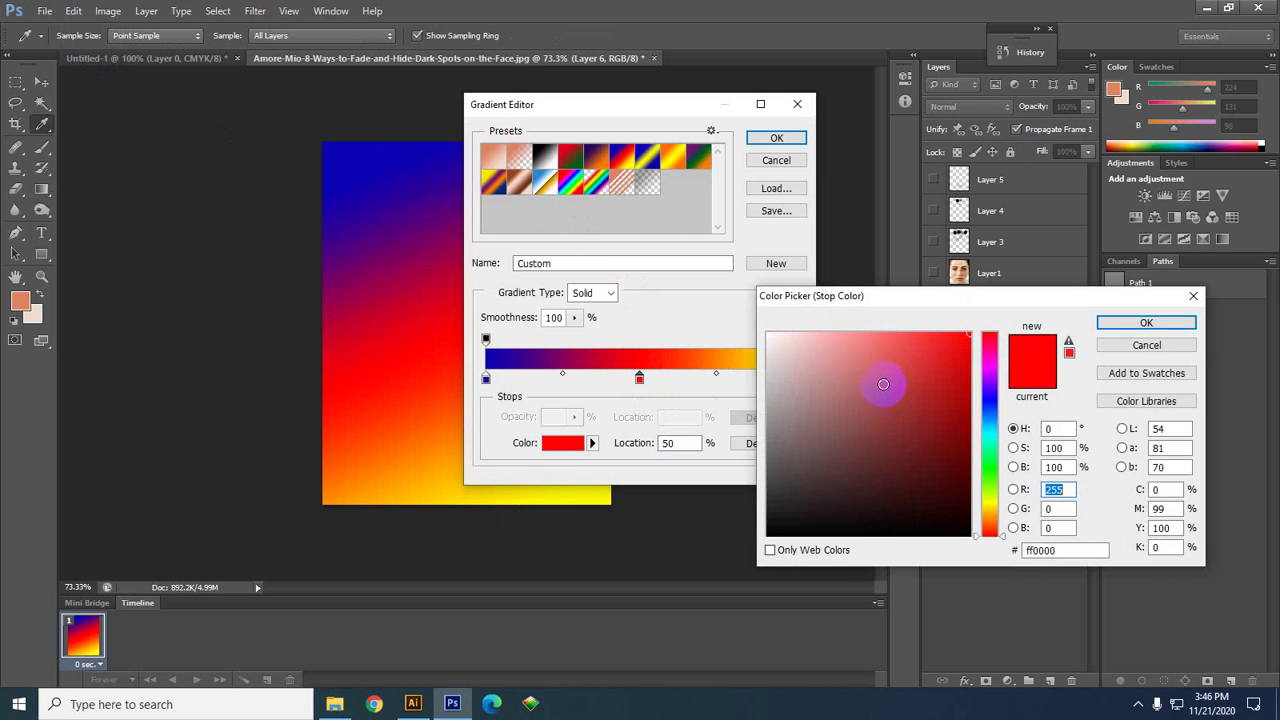
mouse_move(989, 348)
left_mouse_down()
mouse_move(989, 436)
mouse_move(970, 347)
left_mouse_up()
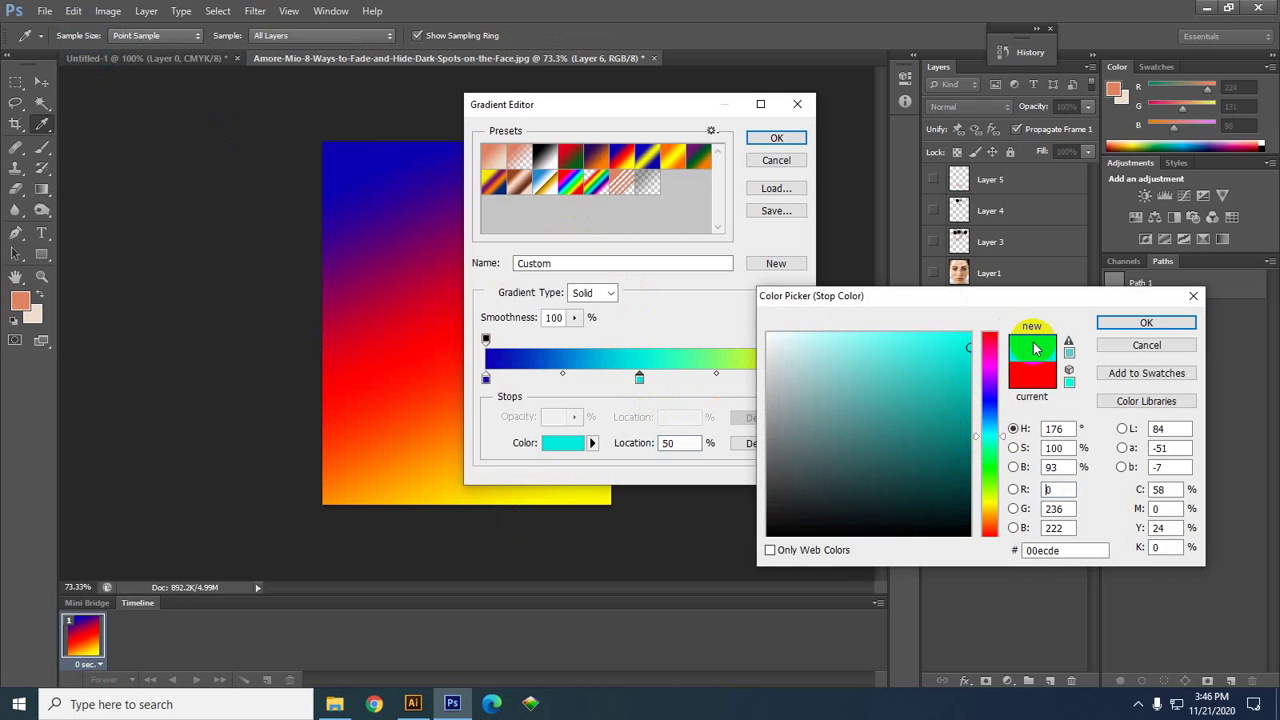
left_click(981, 331)
left_click(988, 474)
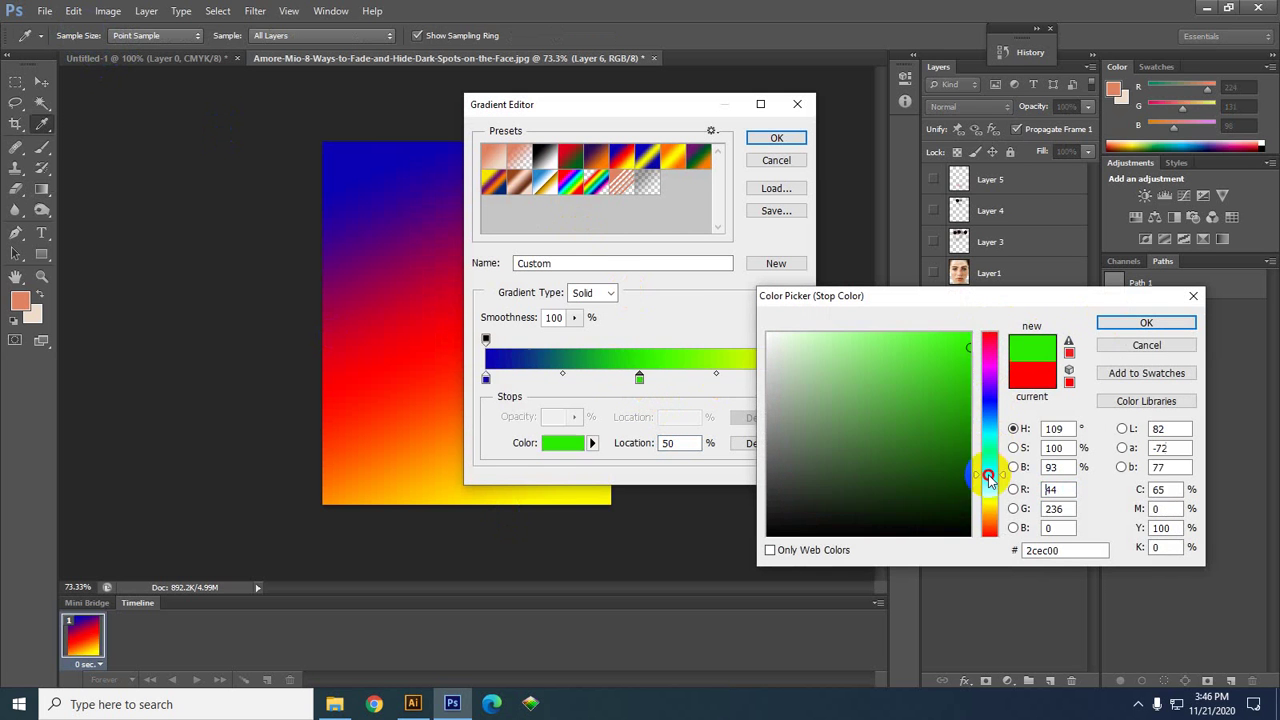
left_click(968, 335)
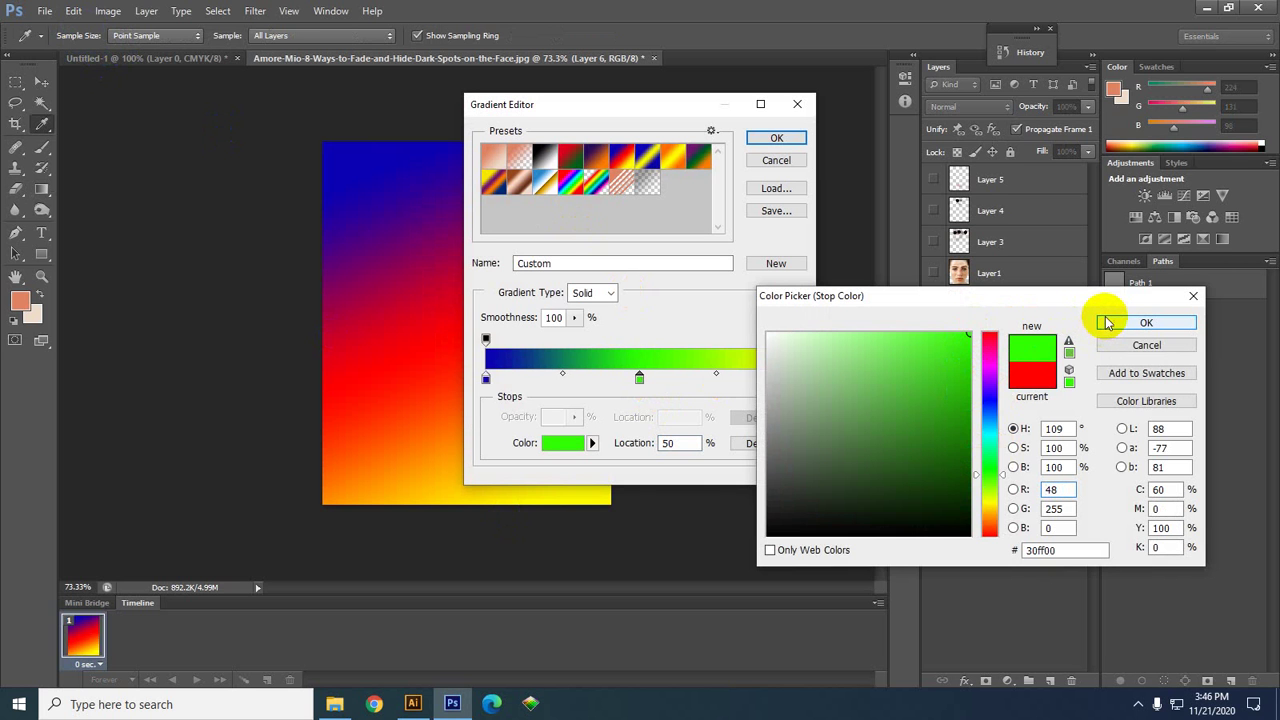
left_click_drag(1106, 297, 995, 302)
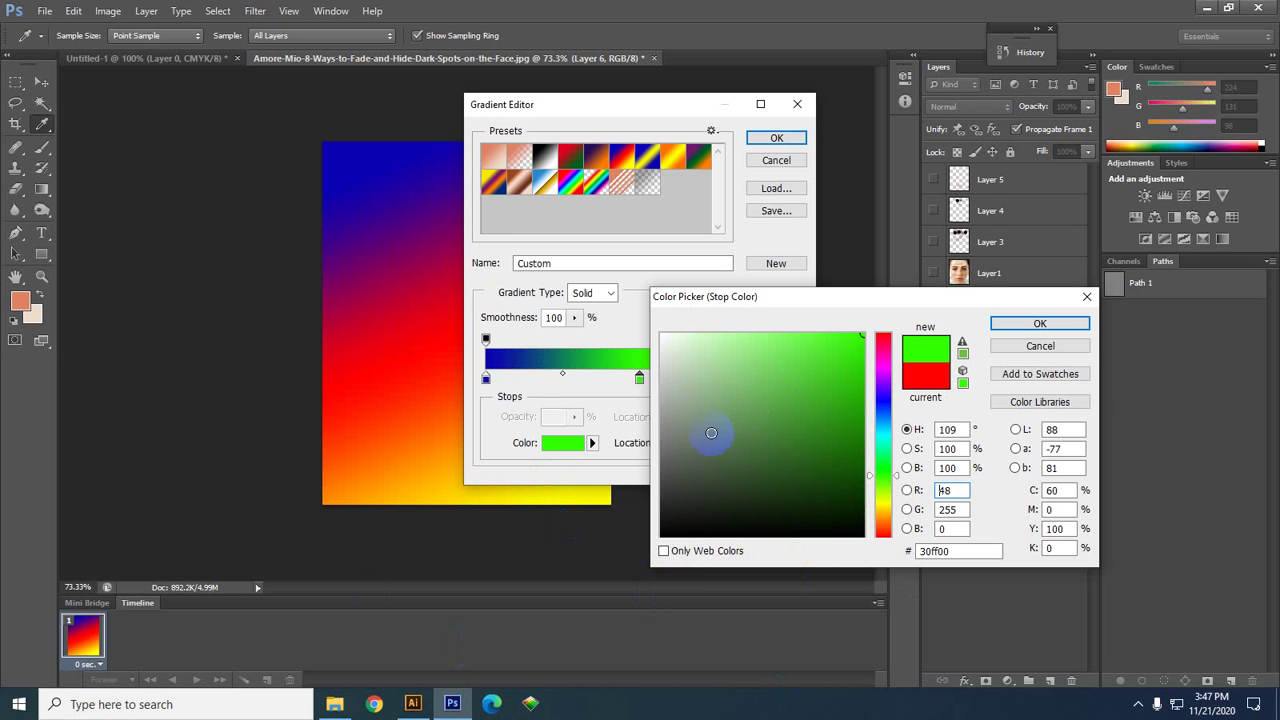
left_click_drag(714, 434, 726, 397)
left_click_drag(833, 298, 917, 284)
left_click(1086, 220)
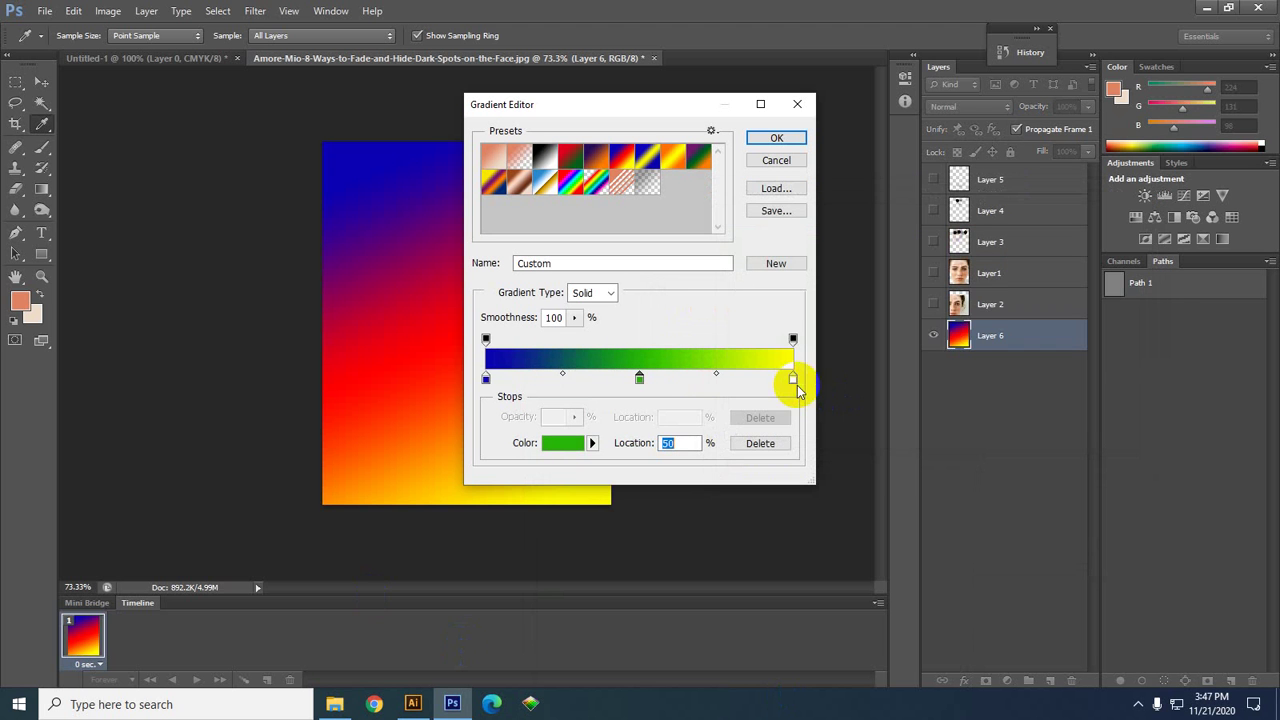
- Change the colour of the gradient's end stop at 100% to red
double_click(790, 376)
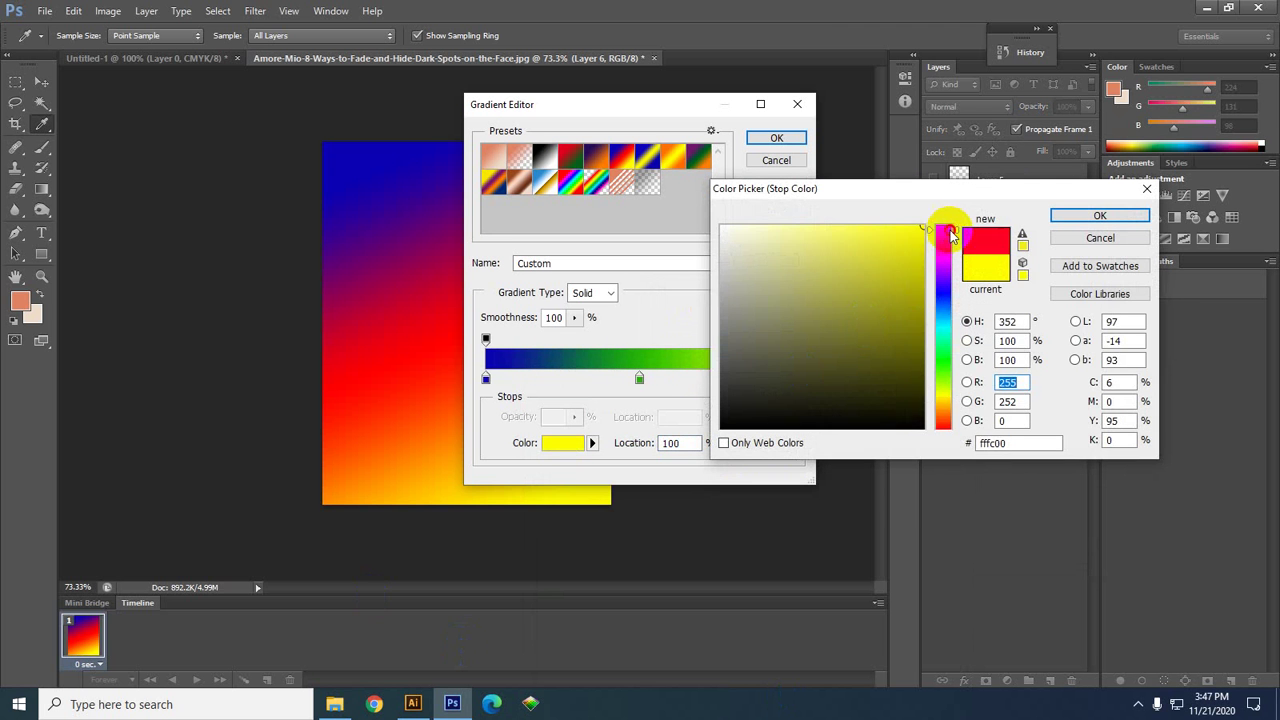
left_click(943, 229)
left_click(1095, 216)
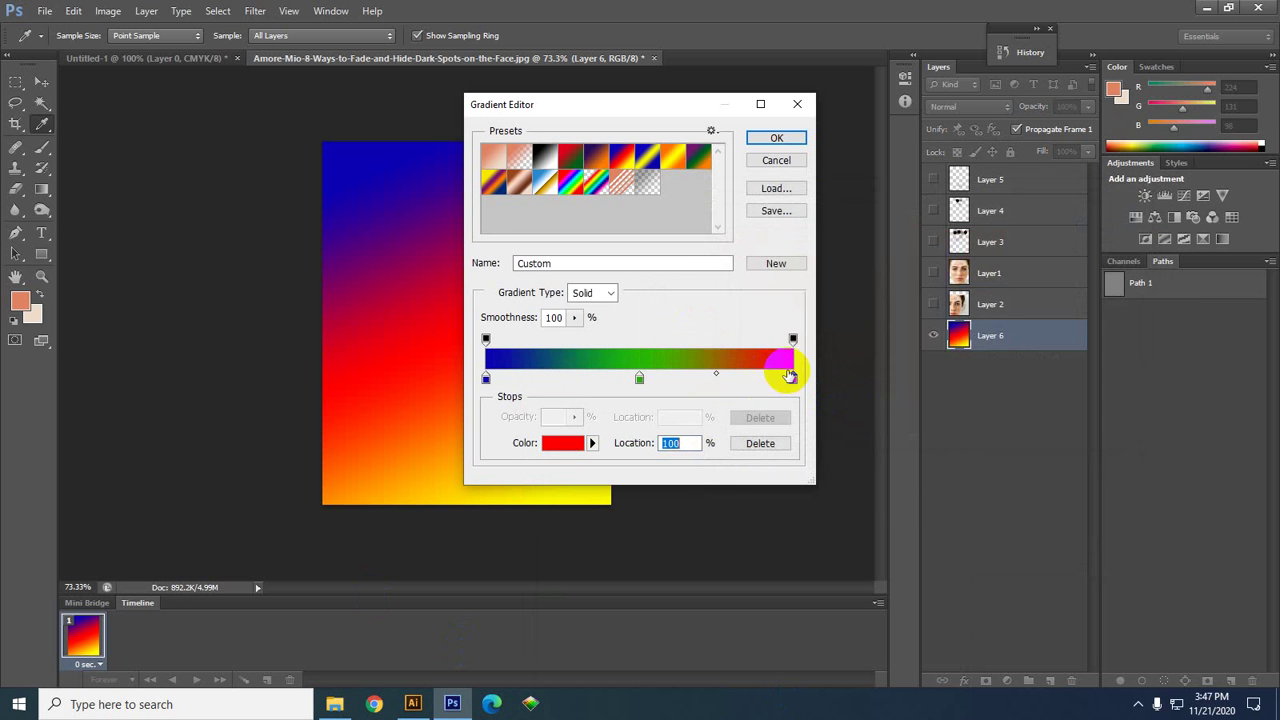
- Change the colour of the gradient's start stop at 0% to red, ff0101
double_click(486, 378)
left_click(482, 380)
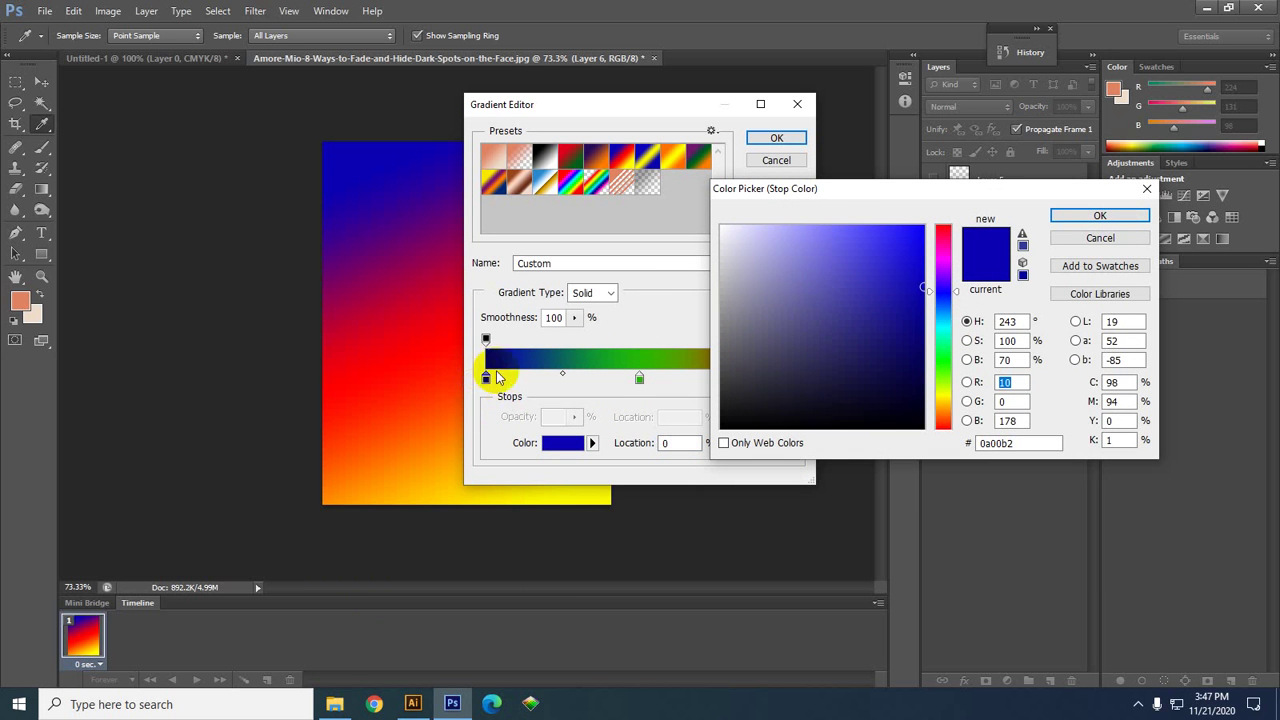
left_click_drag(946, 400, 943, 349)
left_click(922, 222)
left_click(940, 228)
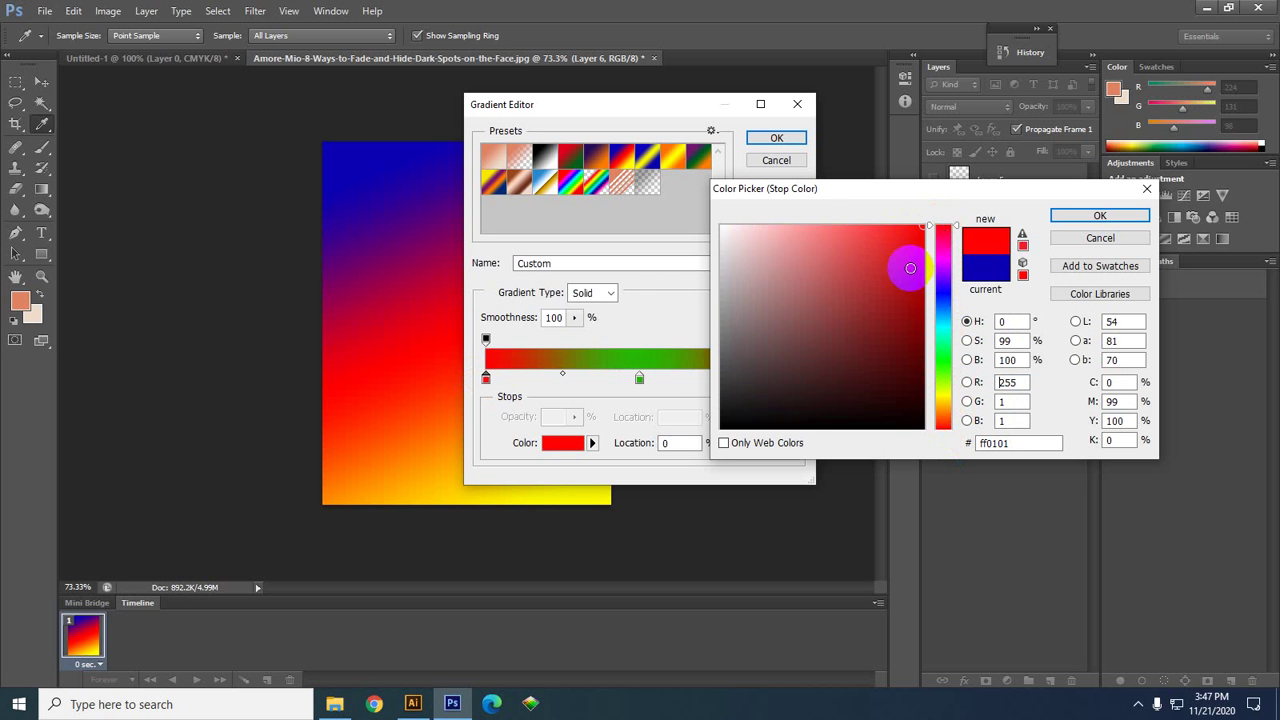
left_click(1108, 214)
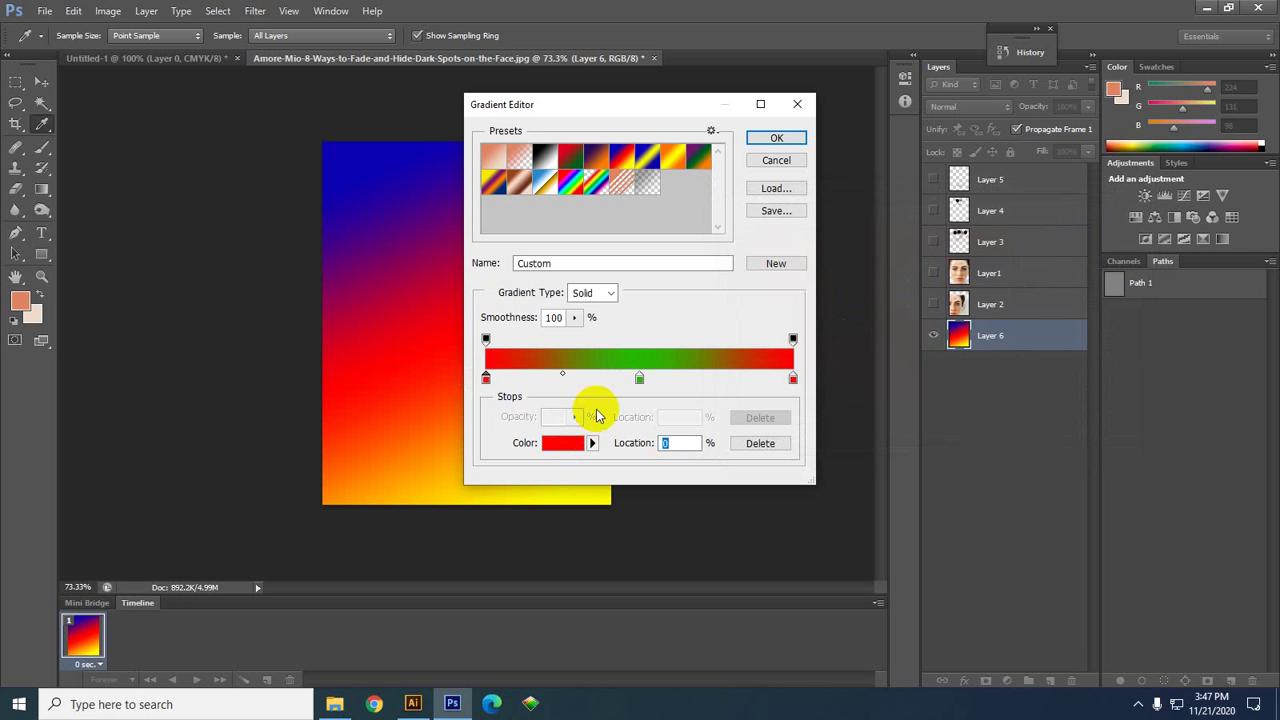
- Add four more green stops around the middle of the gradient and draw the custom gradient diagonally down the canvas
left_click(640, 381)
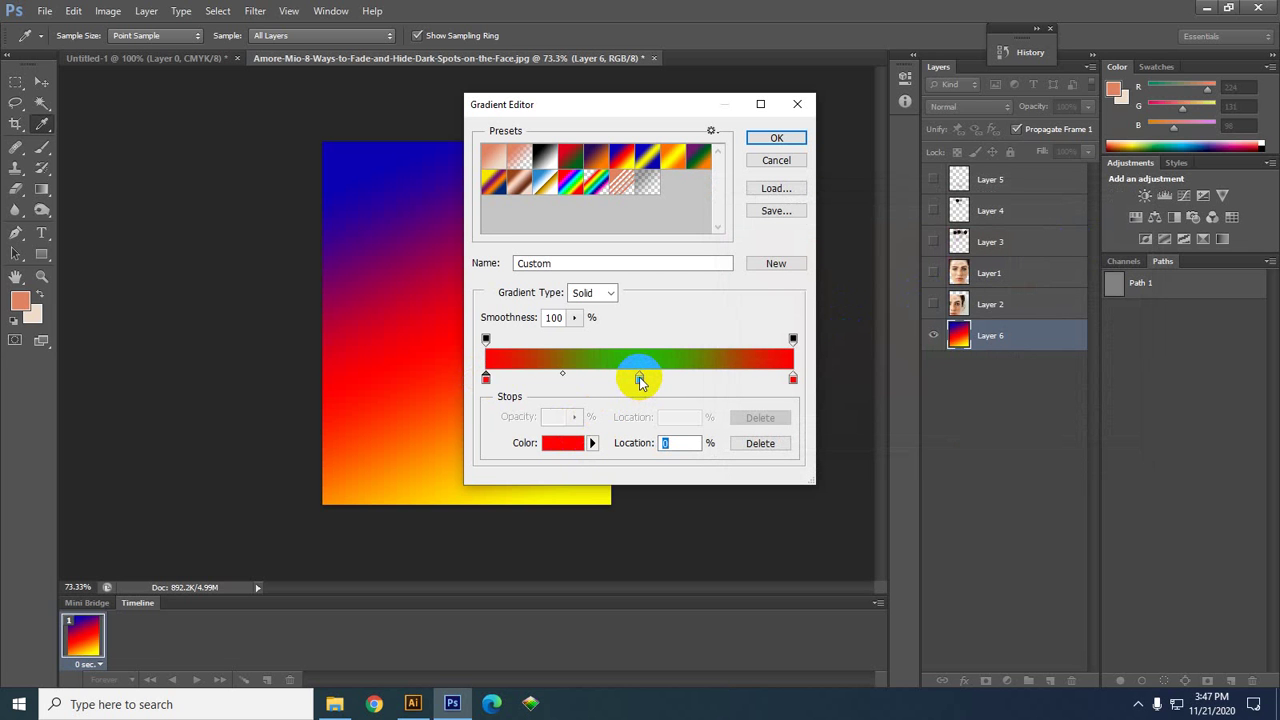
left_click_drag(640, 381, 583, 381)
left_click(717, 381)
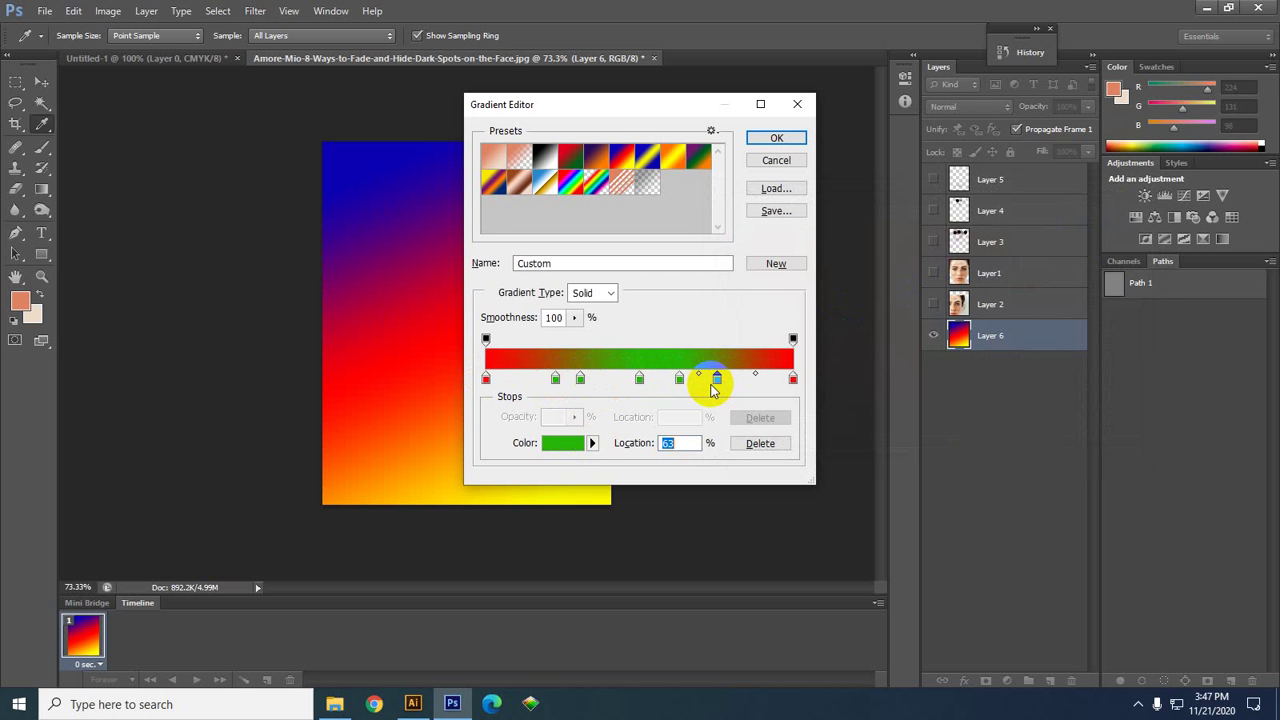
left_click(776, 137)
left_click_drag(375, 150, 508, 531)
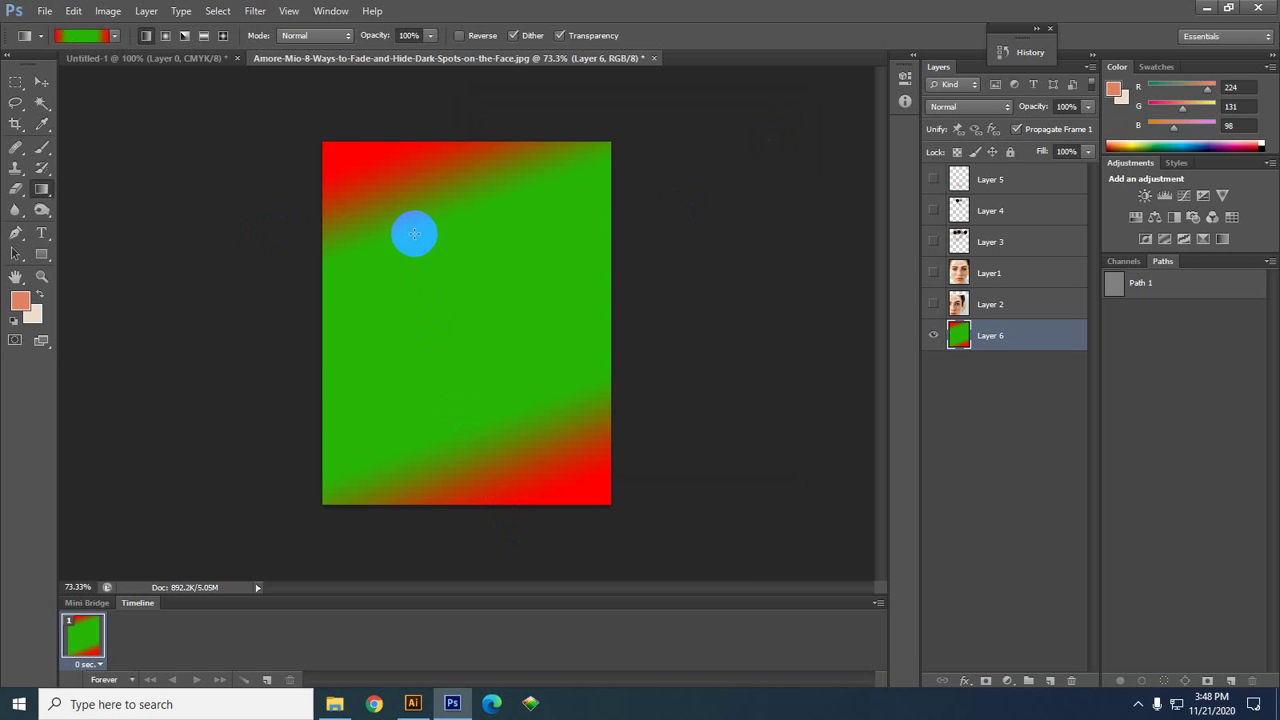
- Examine the custom gradient's settings, including the colour source options of the stop at 31% and the gradient type choices
left_click(70, 35)
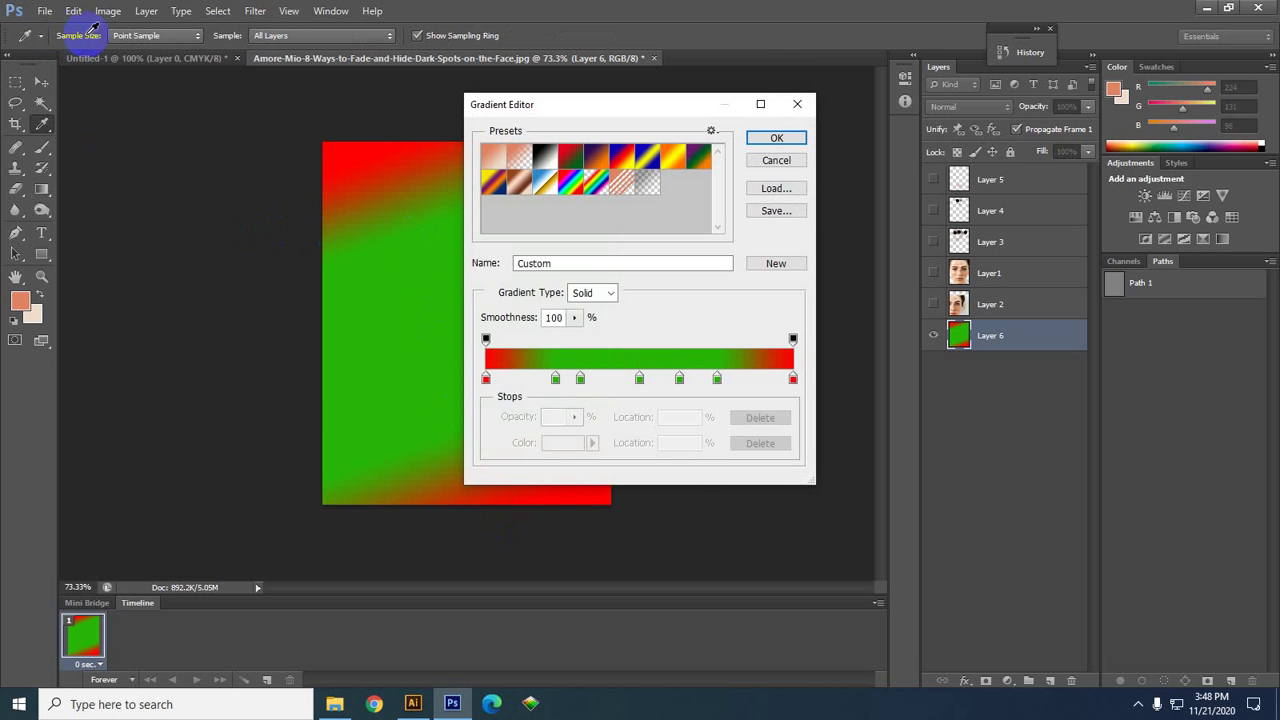
left_click(581, 379)
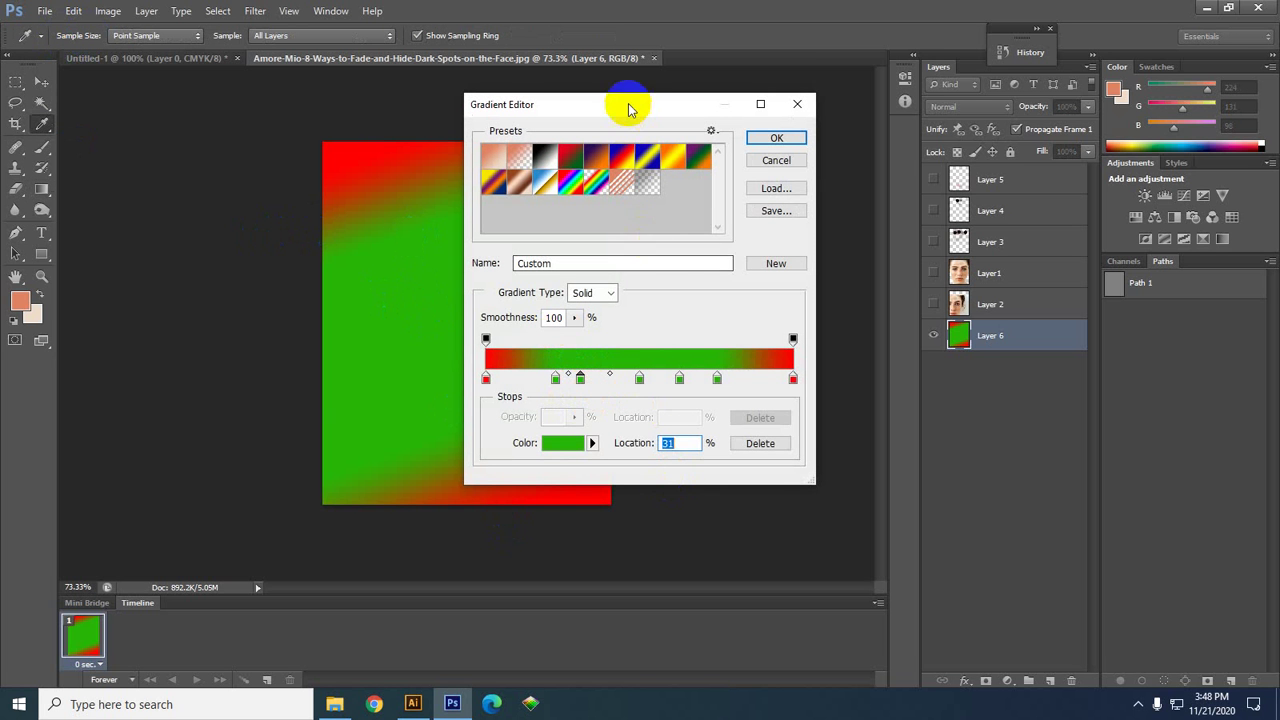
left_click_drag(622, 108, 644, 109)
left_click(615, 444)
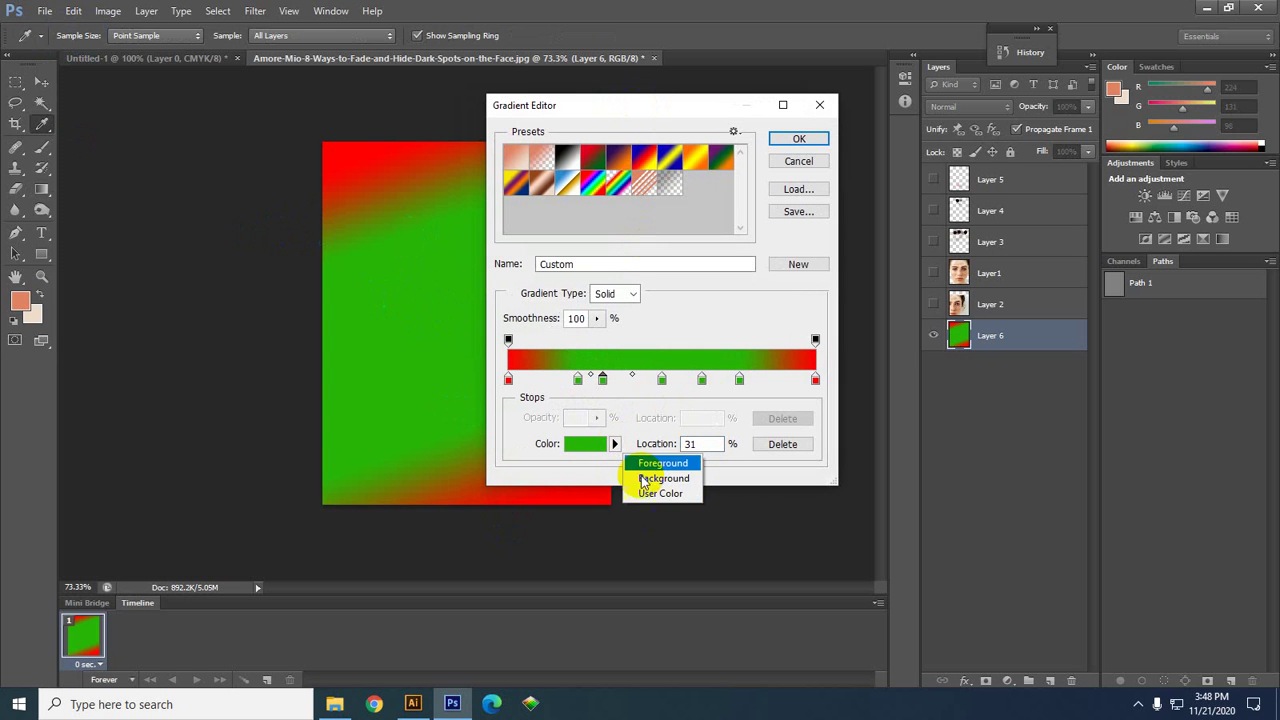
left_click(729, 405)
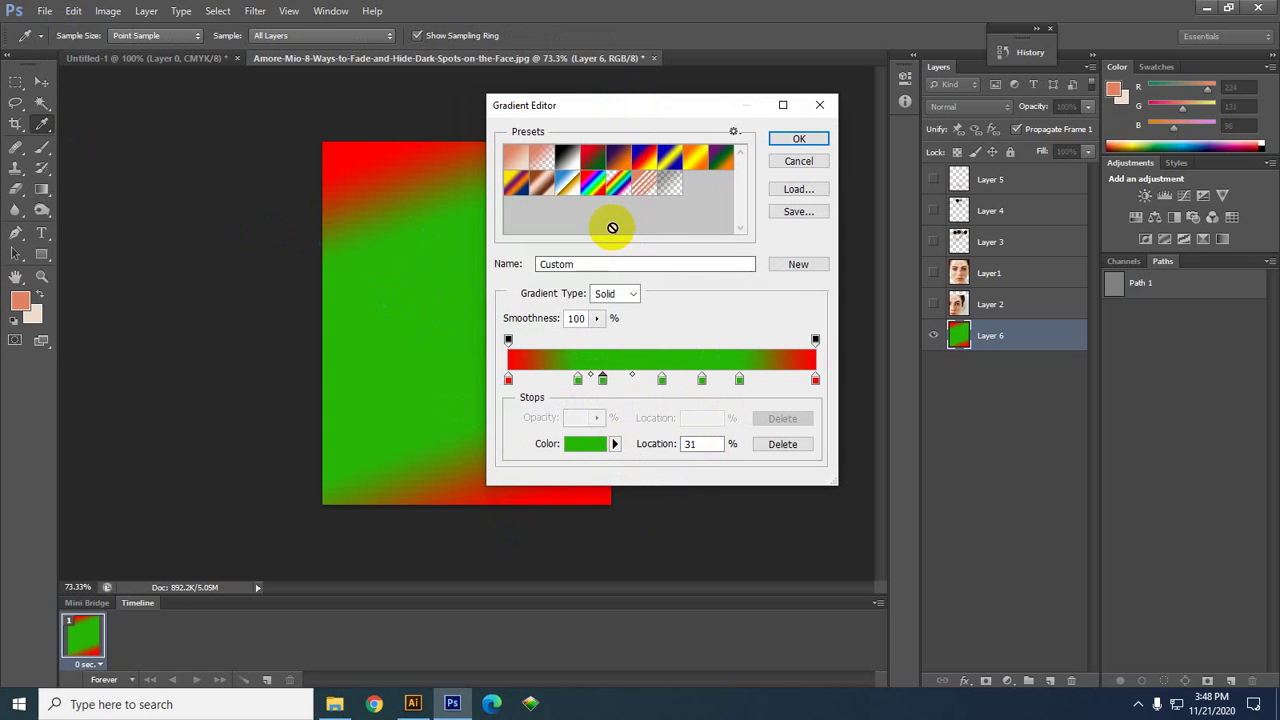
left_click(632, 292)
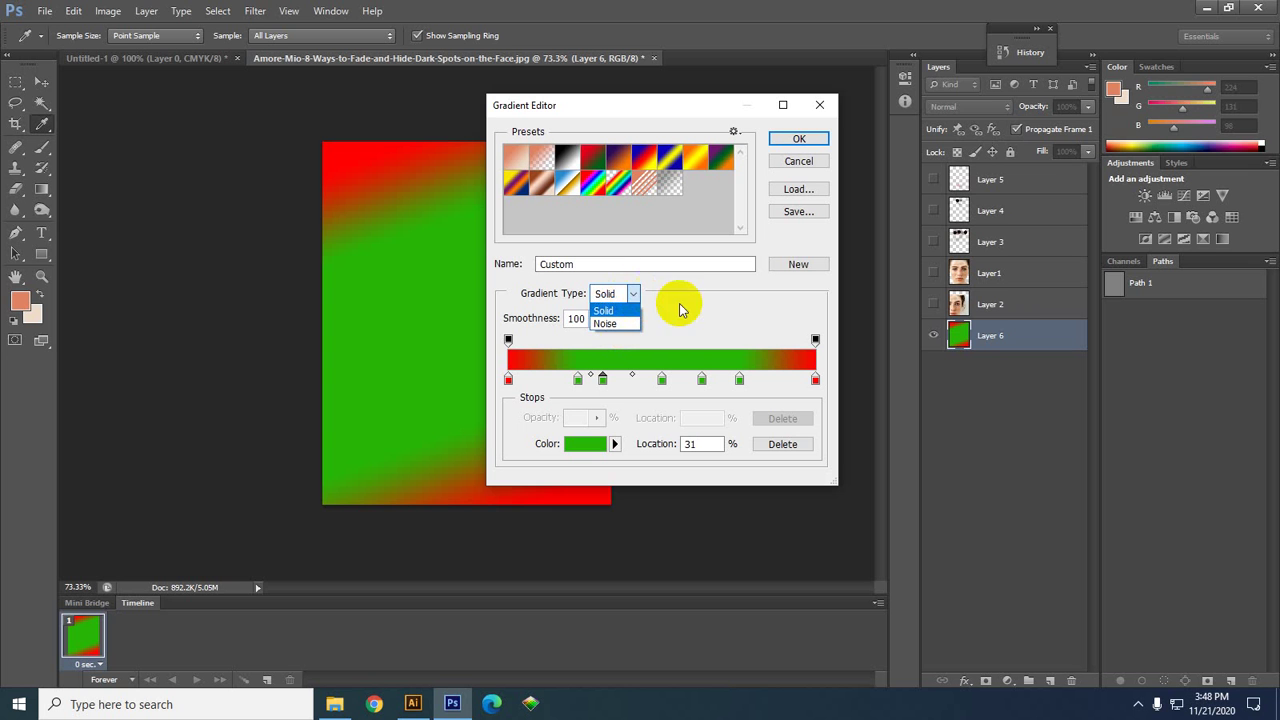
left_click(684, 115)
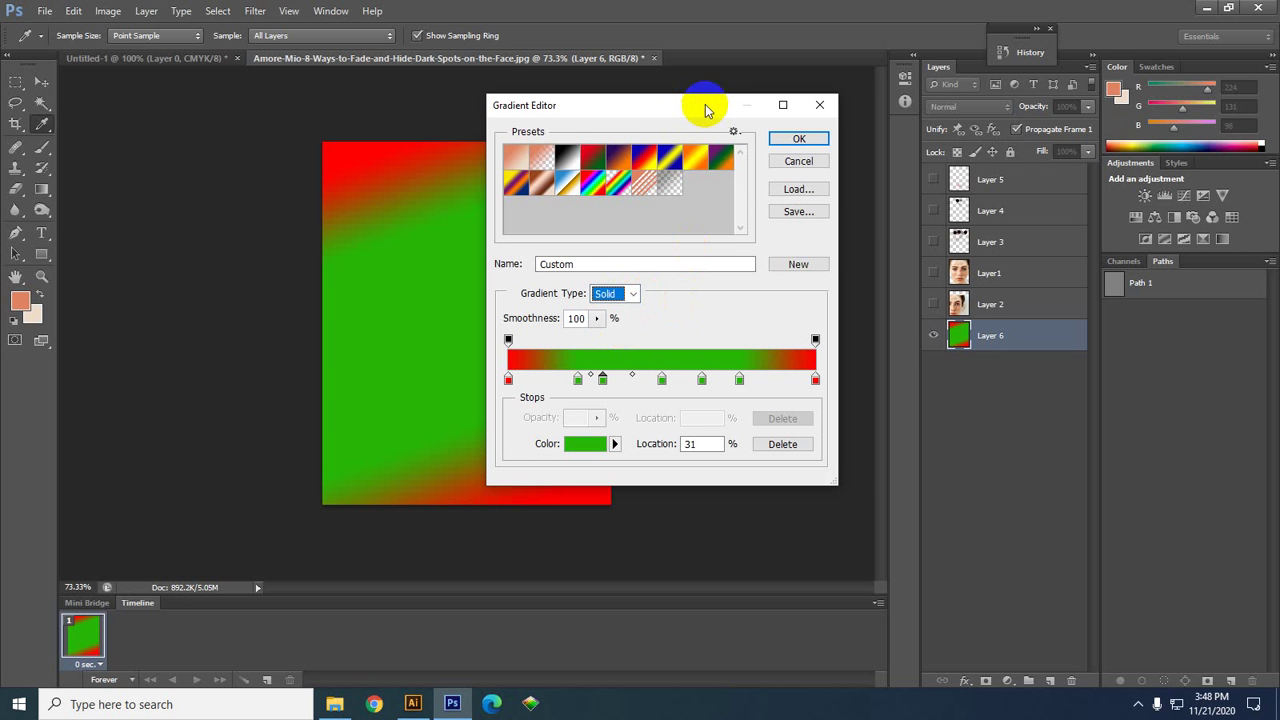
- Move the Gradient Editor window upward and enlarge it in height and width
left_click_drag(703, 109, 734, 104)
left_click_drag(796, 483, 794, 551)
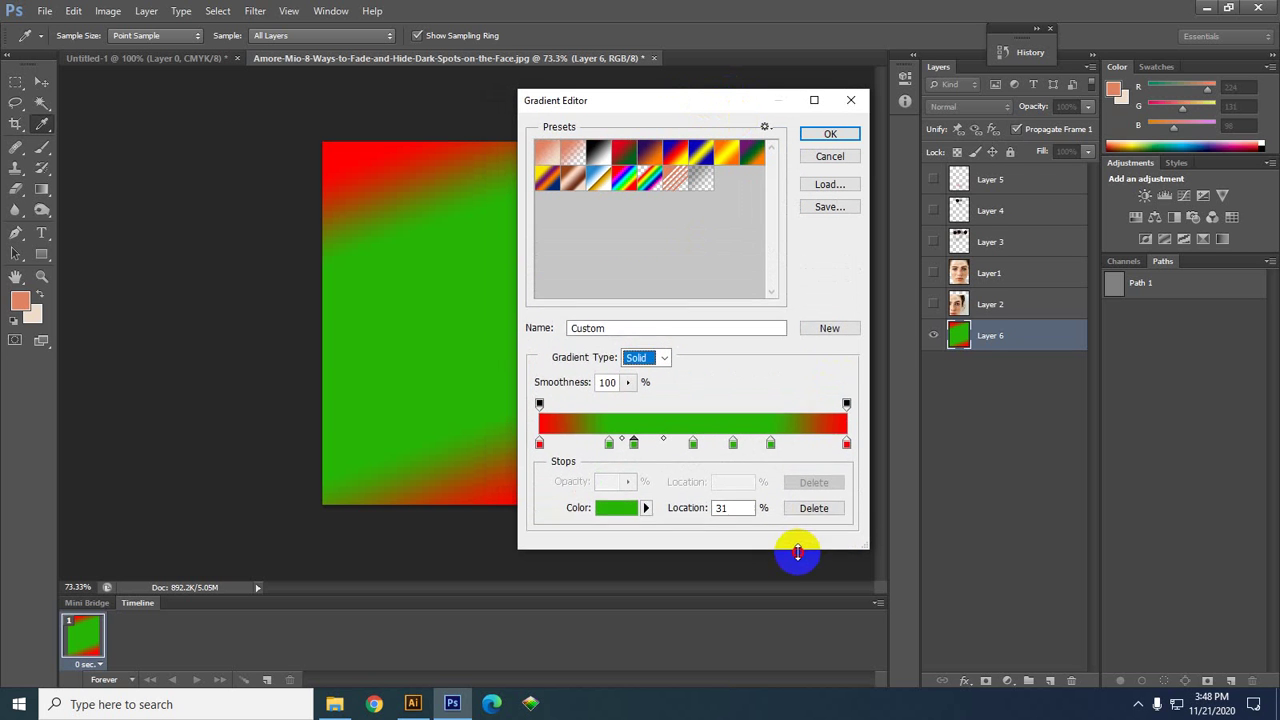
left_click_drag(513, 357, 329, 356)
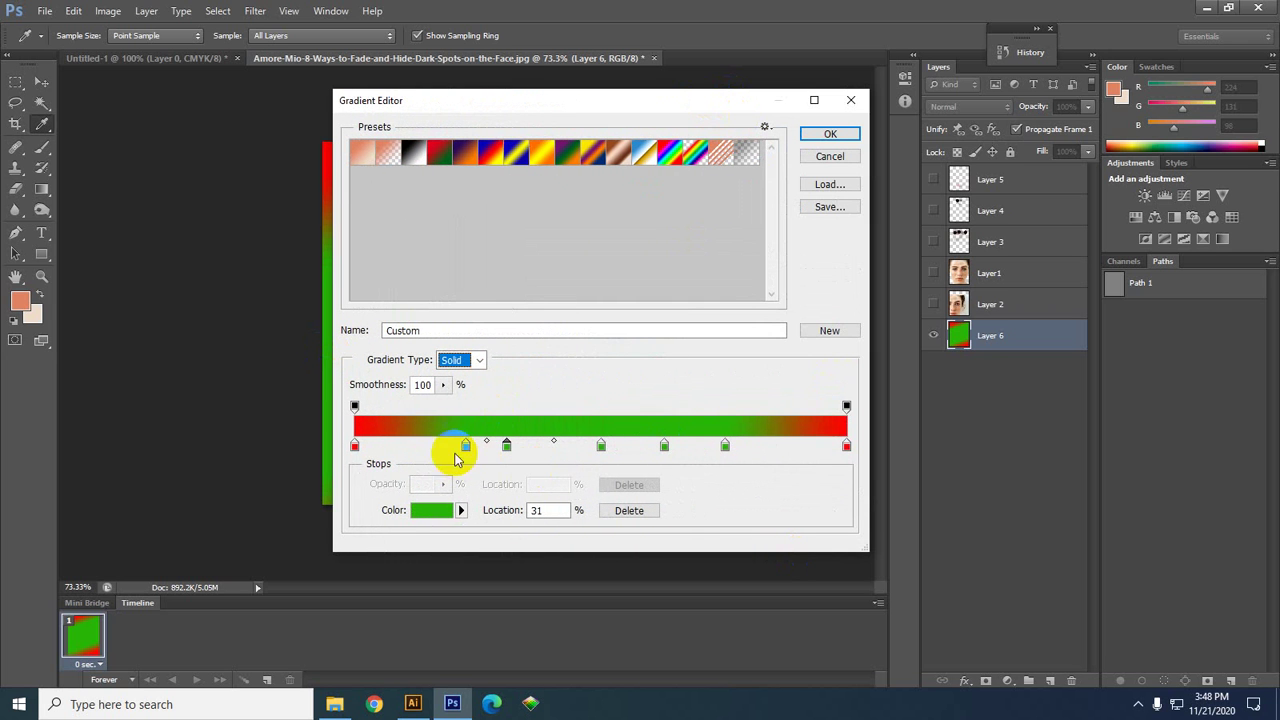
- Move the custom gradient's first green stop to 14% and try out a lower smoothness
left_click_drag(466, 445, 423, 446)
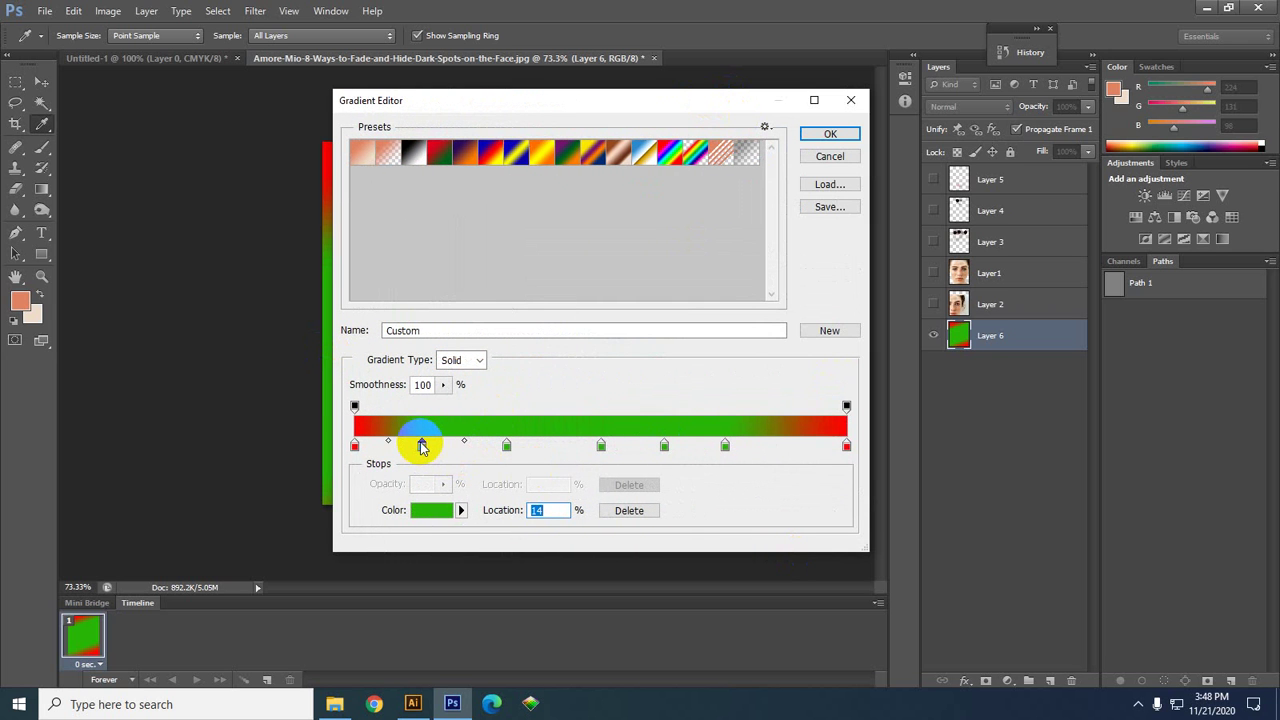
left_click(443, 384)
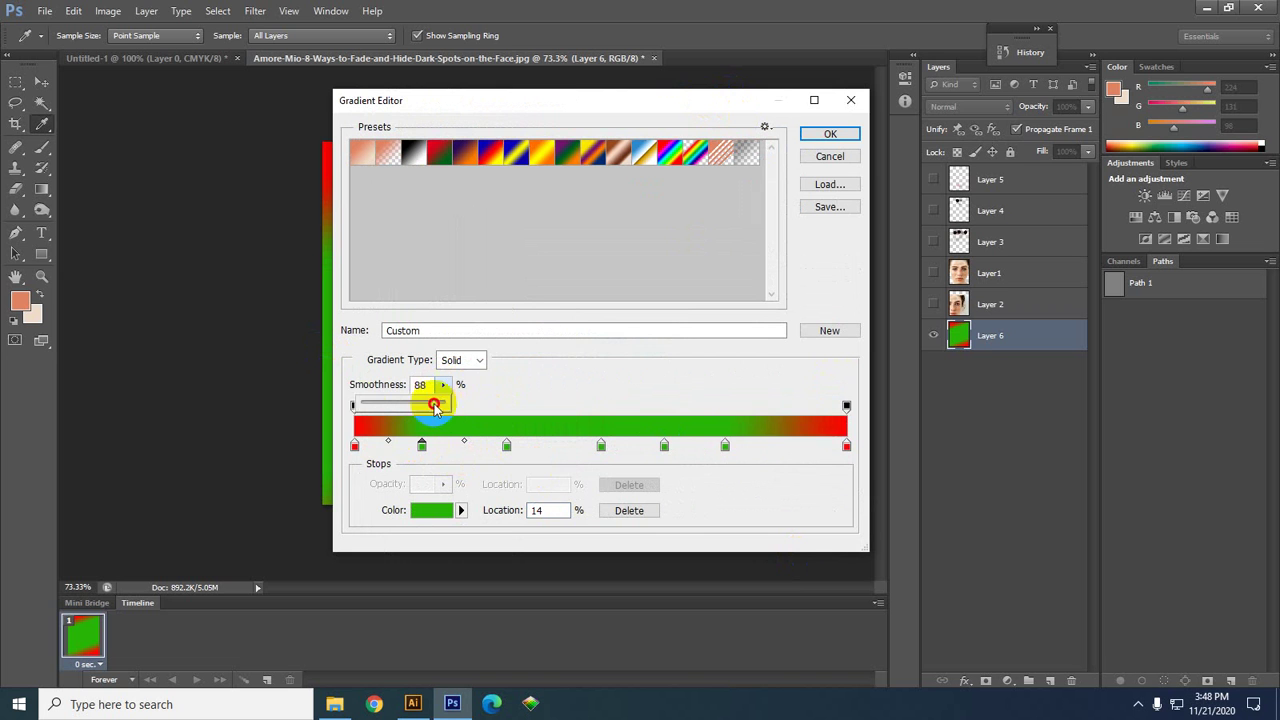
mouse_move(440, 403)
left_mouse_down()
mouse_move(364, 410)
mouse_move(423, 400)
left_mouse_up()
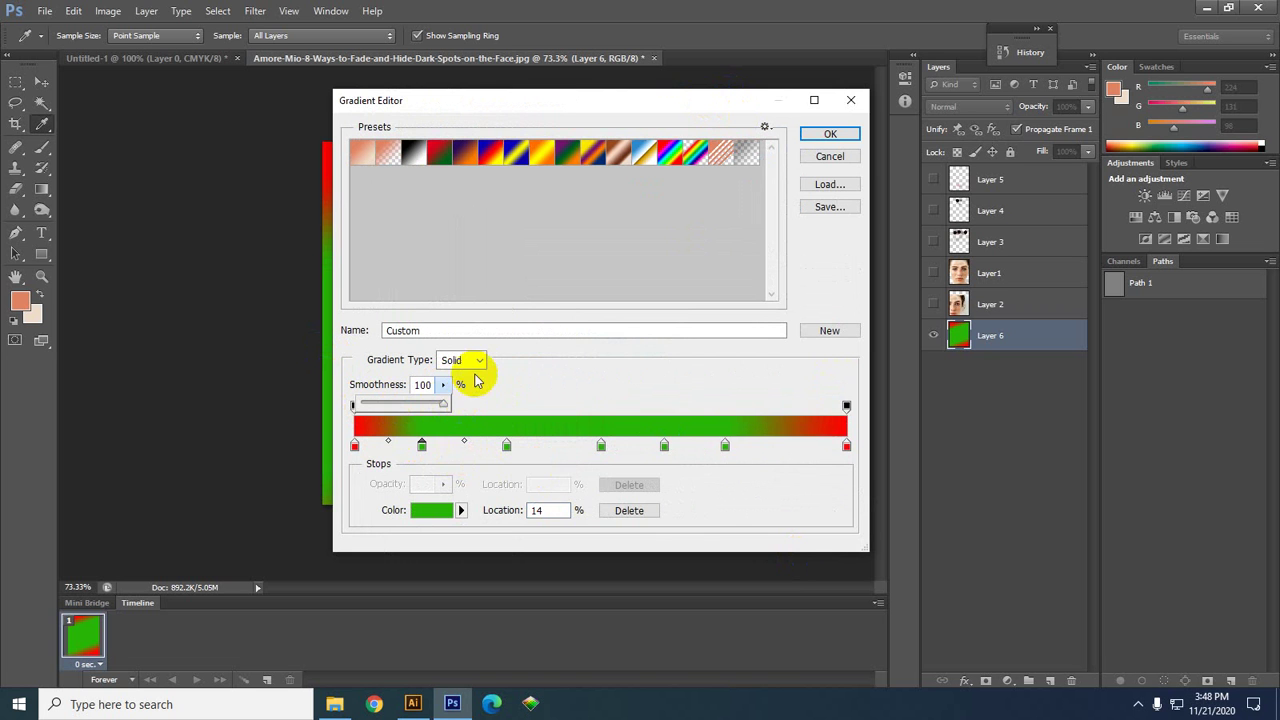
- Switch the gradient type to Noise and raise the minimum limits of the red and green channels
left_click(477, 362)
left_click(470, 389)
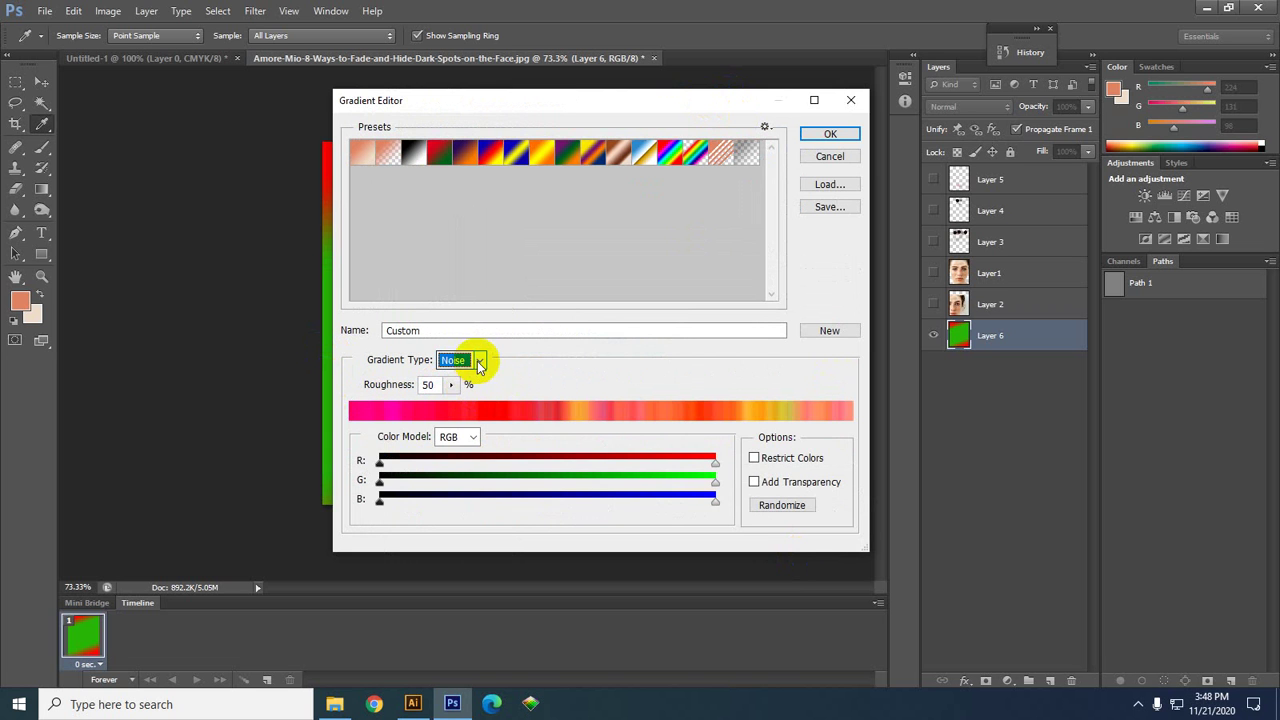
left_click_drag(379, 461, 509, 461)
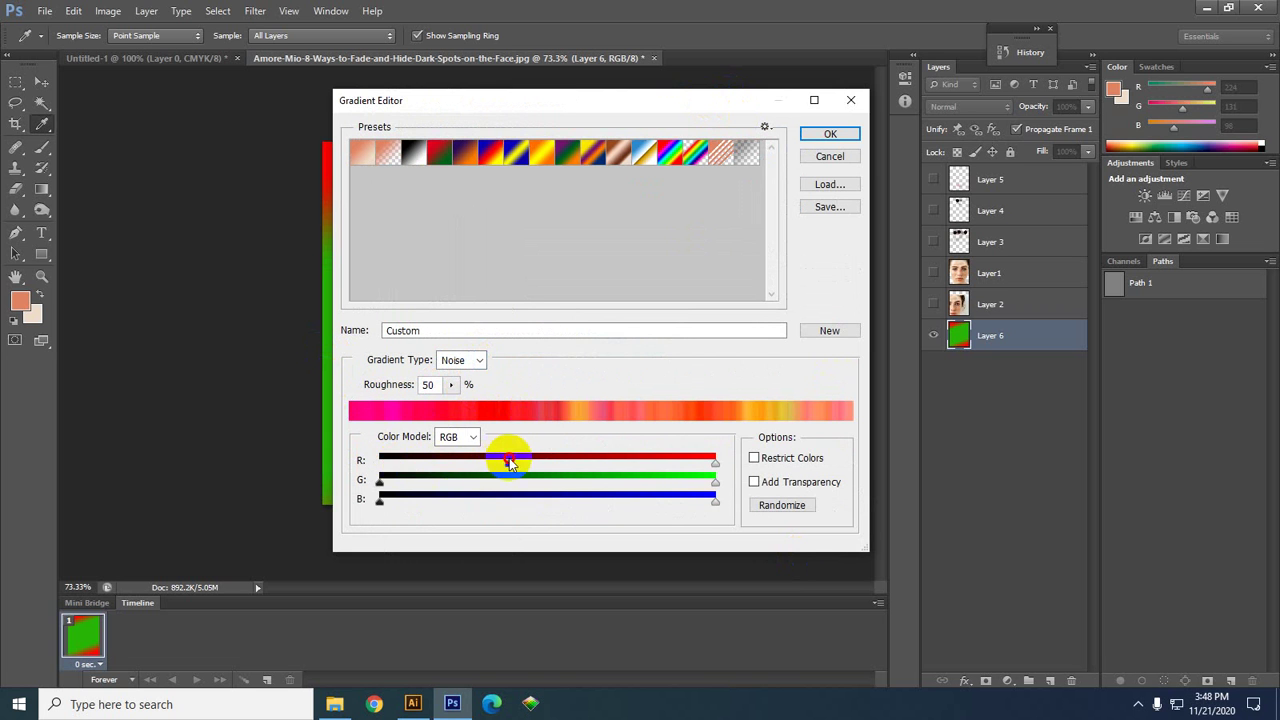
left_click_drag(379, 480, 531, 485)
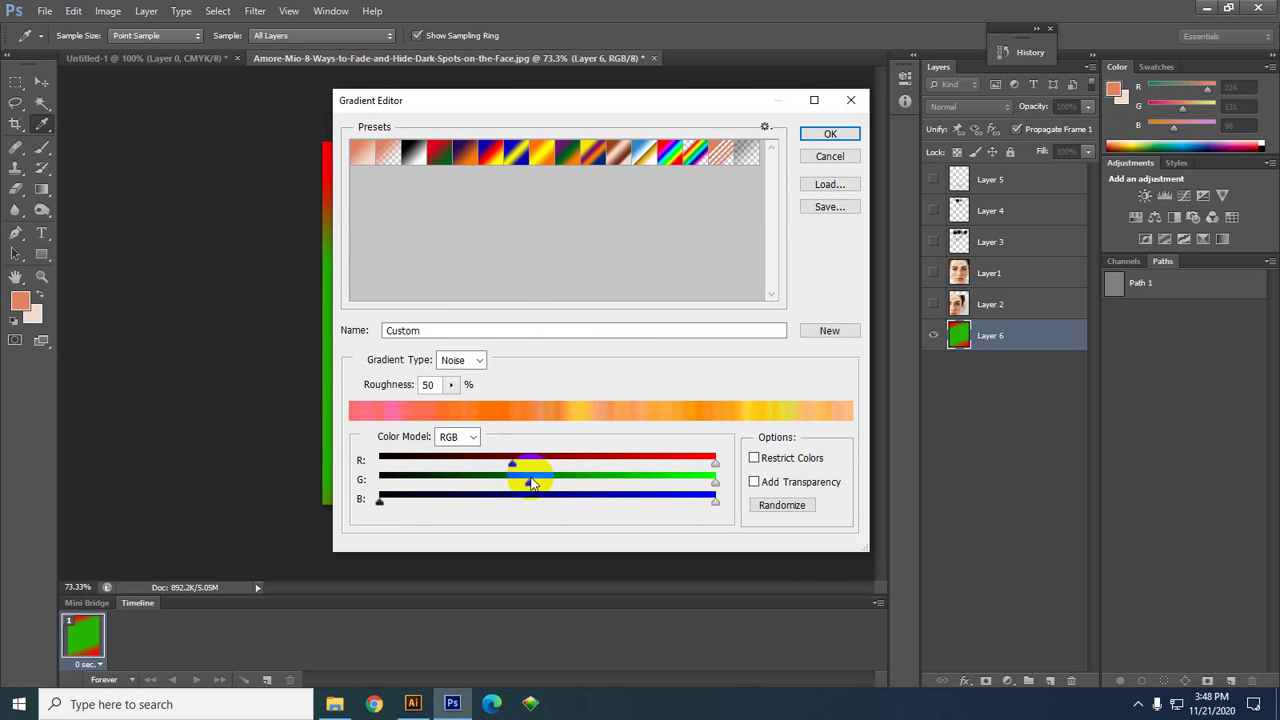
- Load the Foreground to Transparent preset and check the colour of its end stop without changing it
left_click(392, 163)
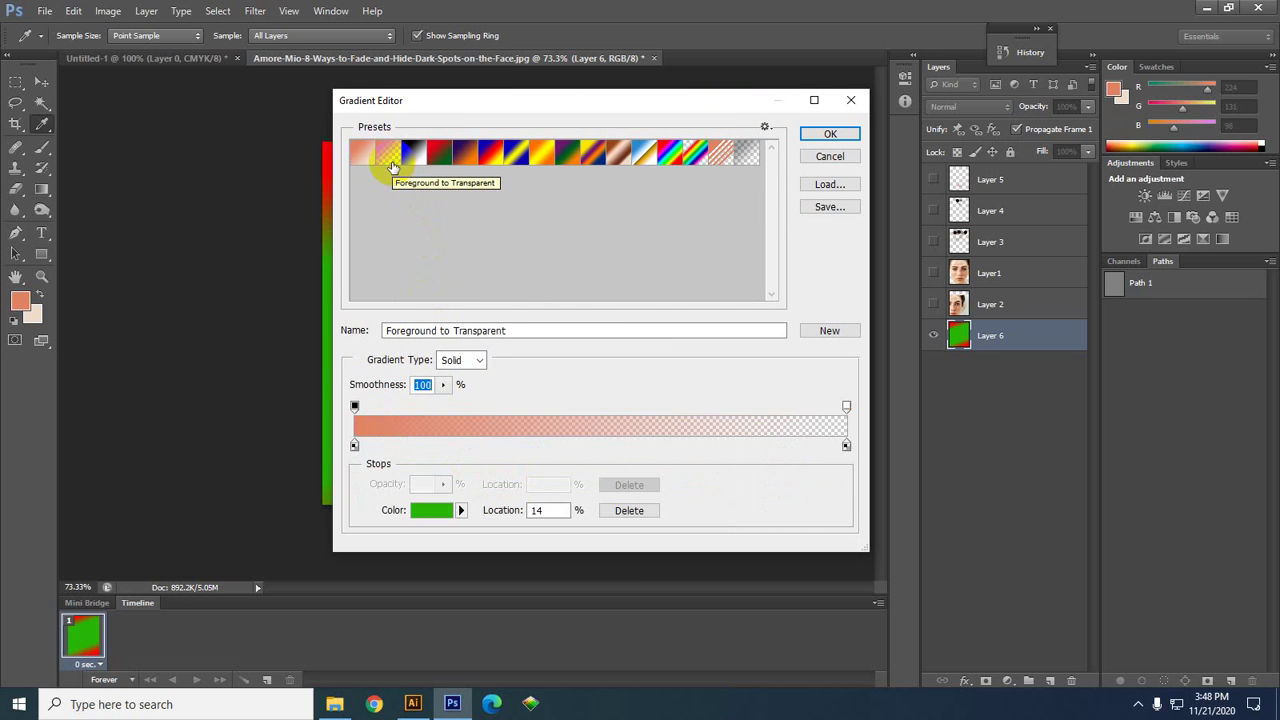
left_click(413, 160)
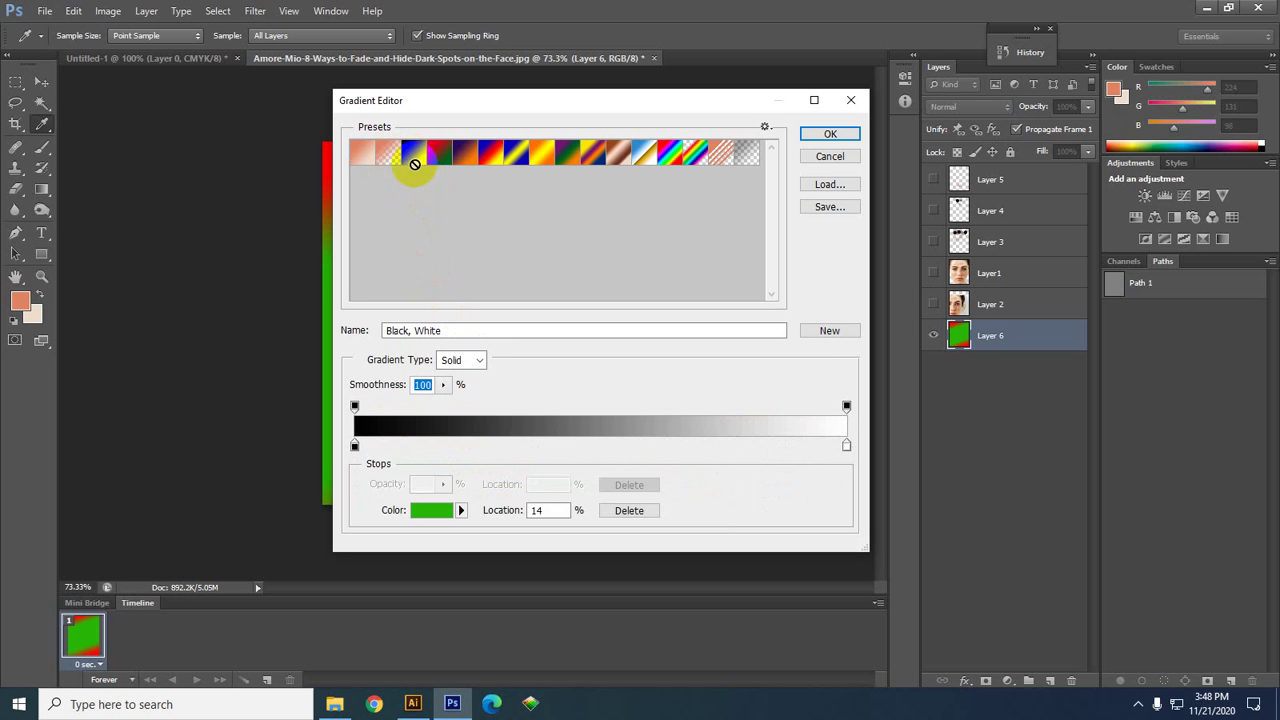
left_click(385, 160)
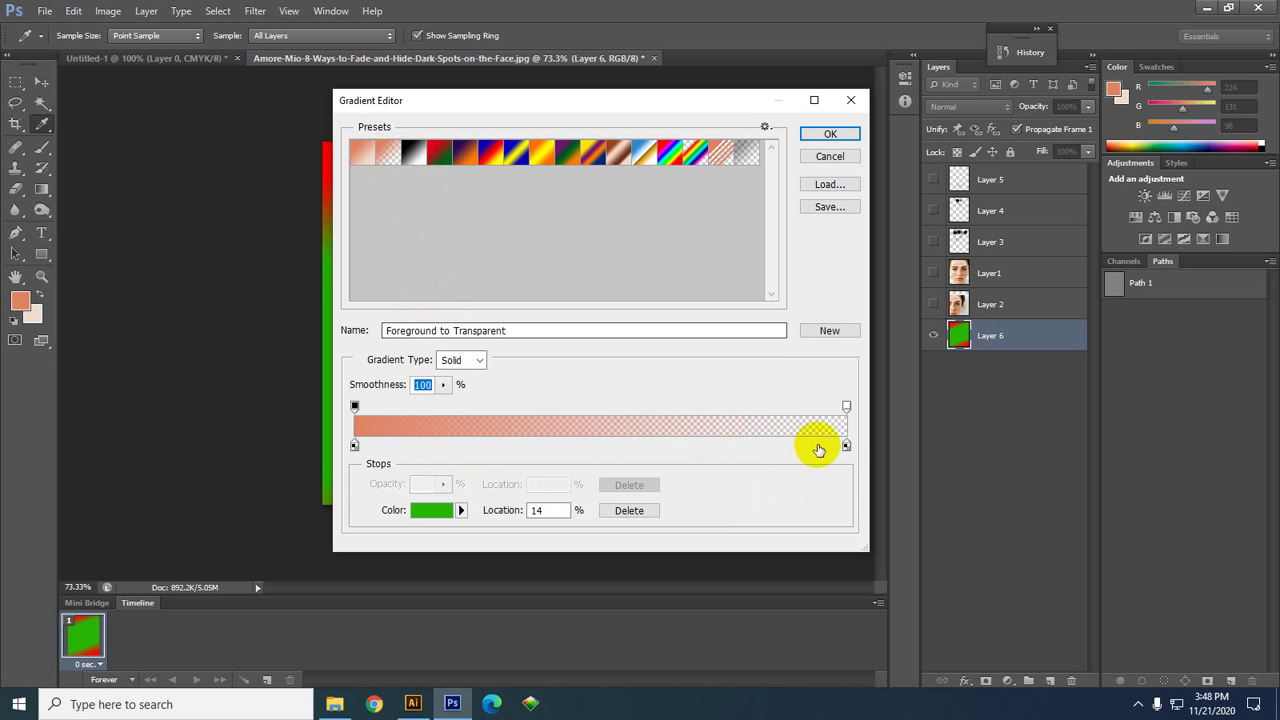
double_click(848, 446)
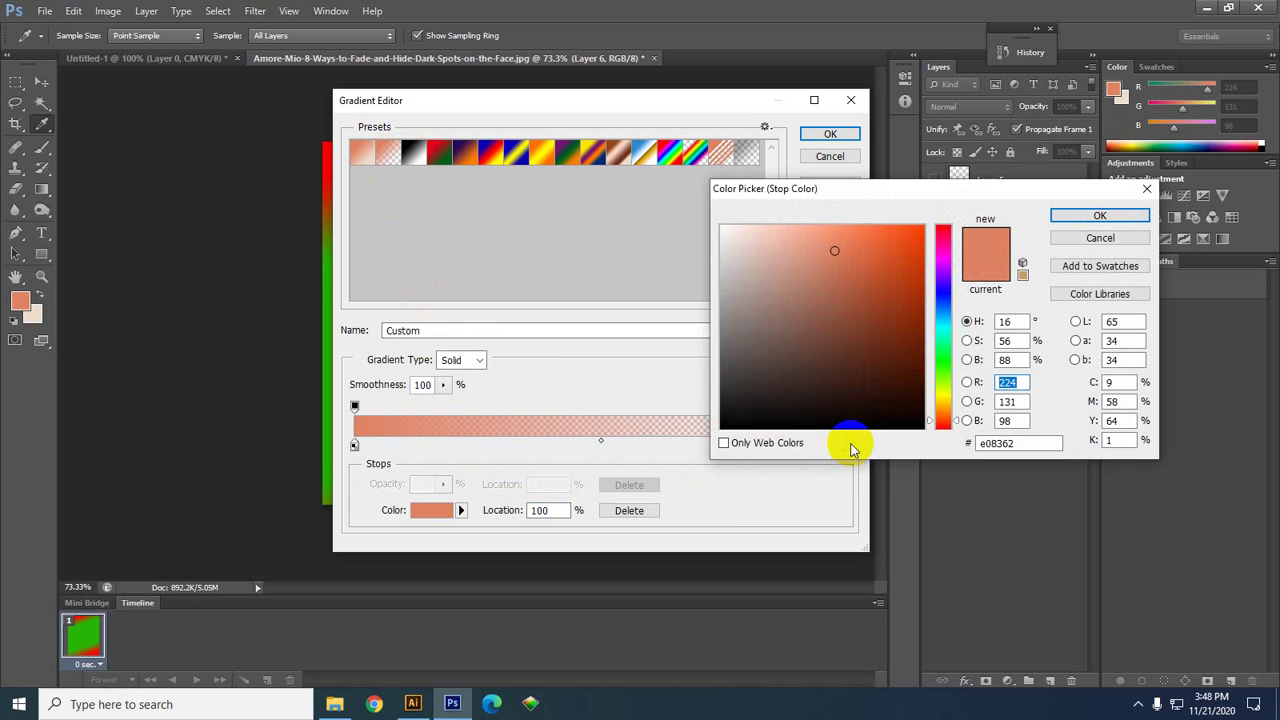
left_click(1080, 237)
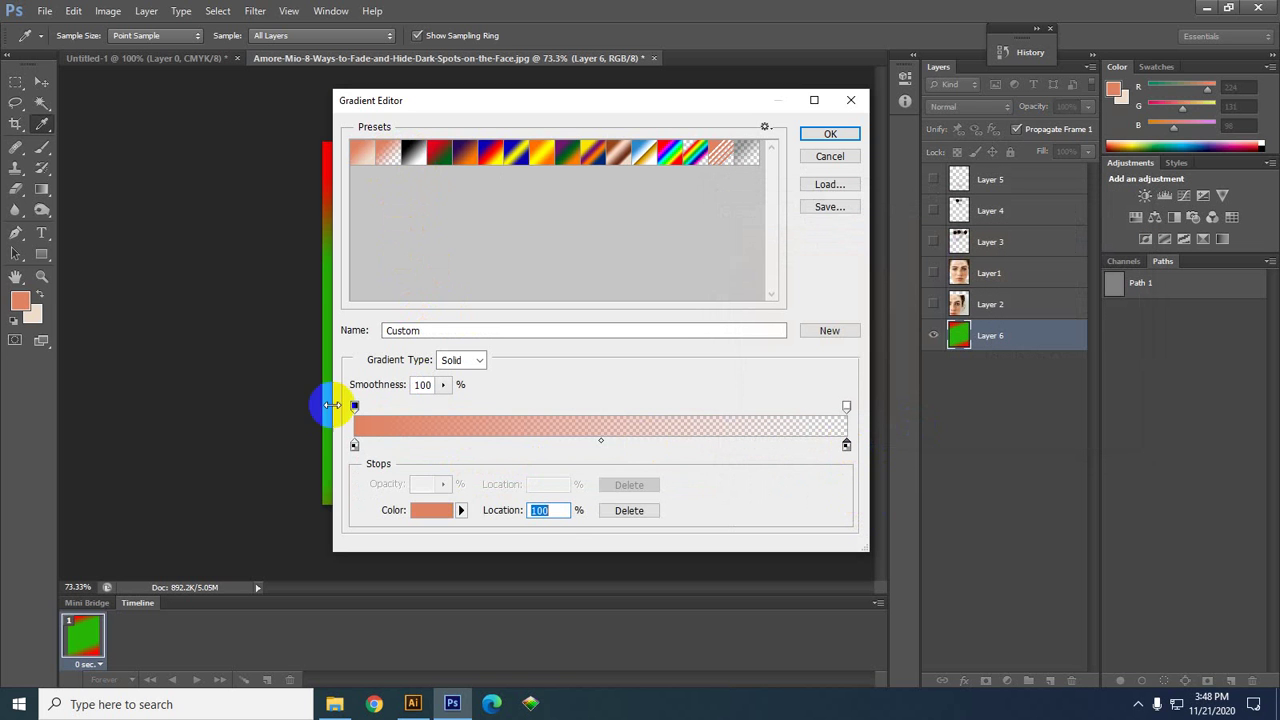
- Set the end colour stop's location to 20% and draw the gradient diagonally from the upper left to the lower right of Layer 6
double_click(557, 511)
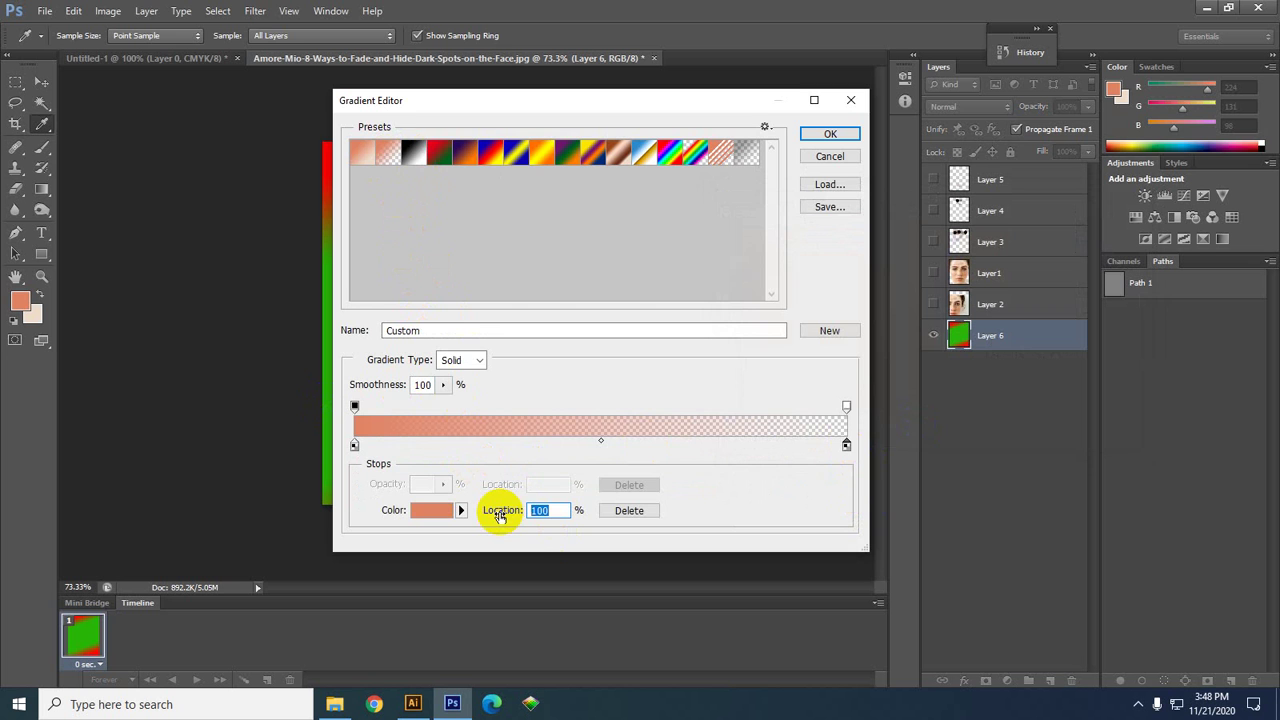
type("20")
key("Return")
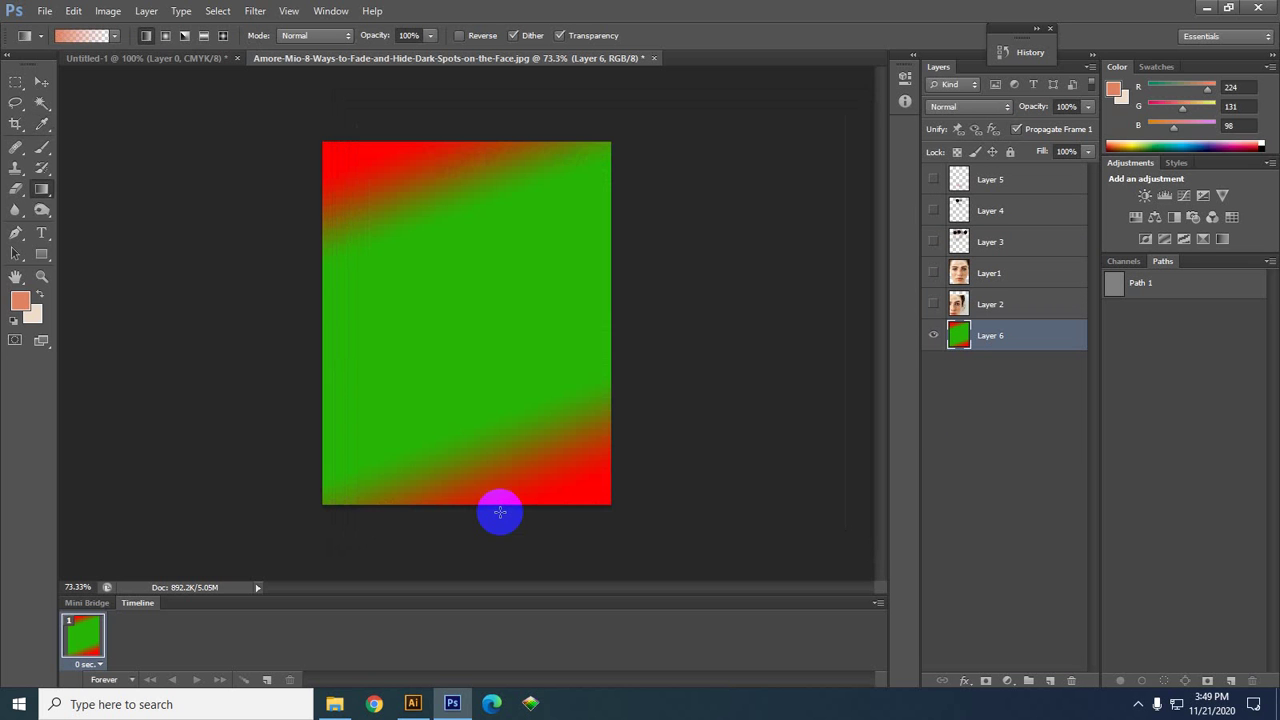
left_click_drag(418, 238, 610, 482)
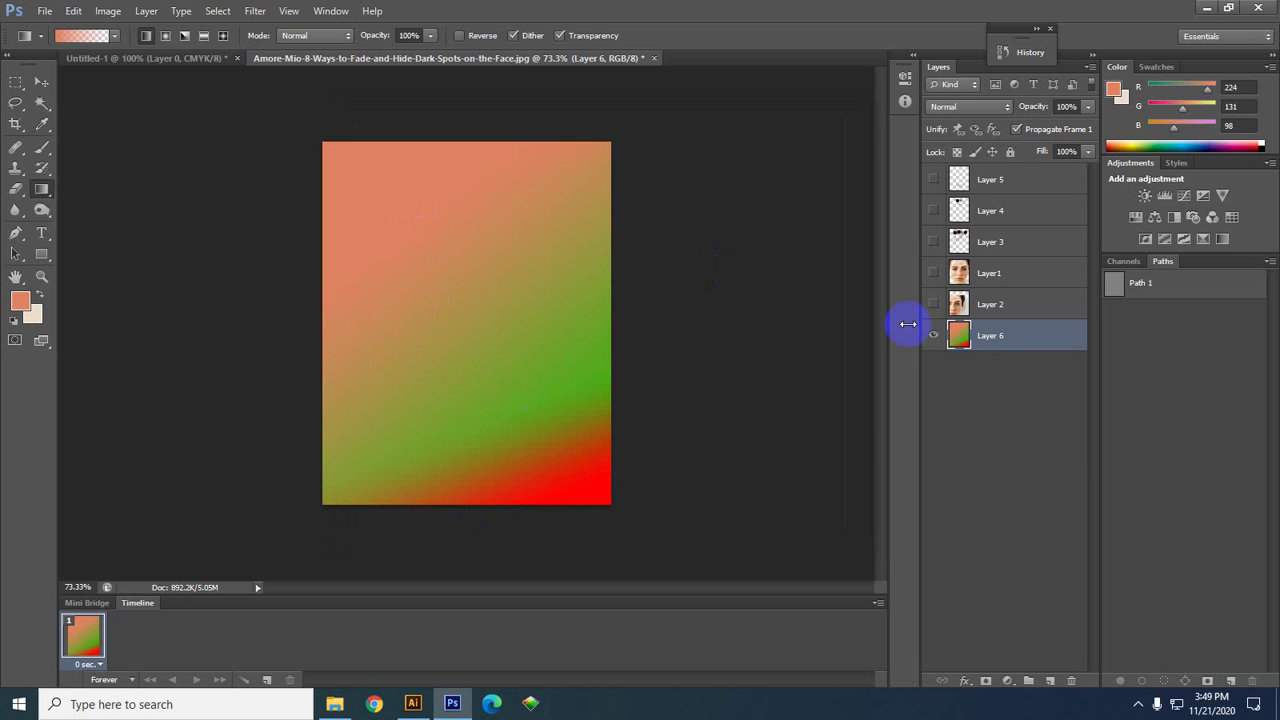
- Reapply the Foreground to Transparent preset and draw it over Layer 6 from top to bottom and again from bottom to top
left_click(80, 36)
left_click(390, 155)
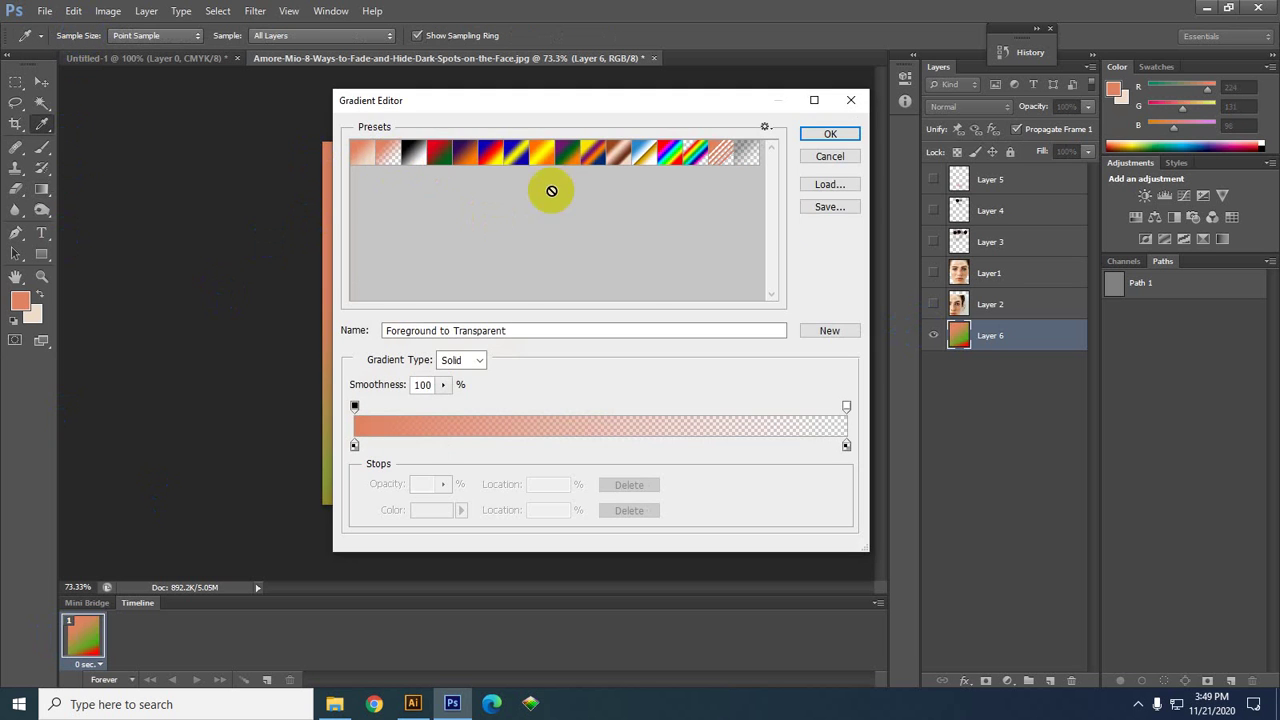
left_click(826, 135)
left_click_drag(430, 135, 471, 554)
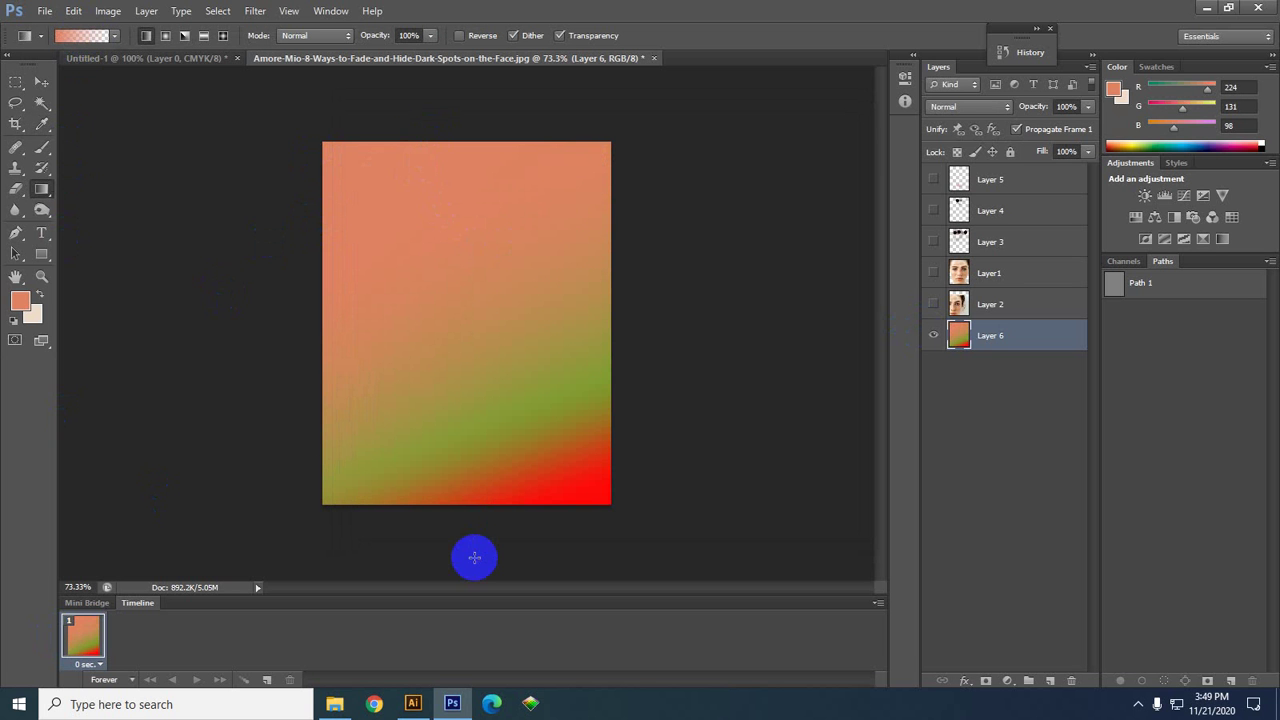
left_click_drag(456, 494, 435, 214)
- Create a new layer above Layer 6, hide Layer 6 and draw the transparent gradient from top to bottom on the new layer
left_click(1050, 680)
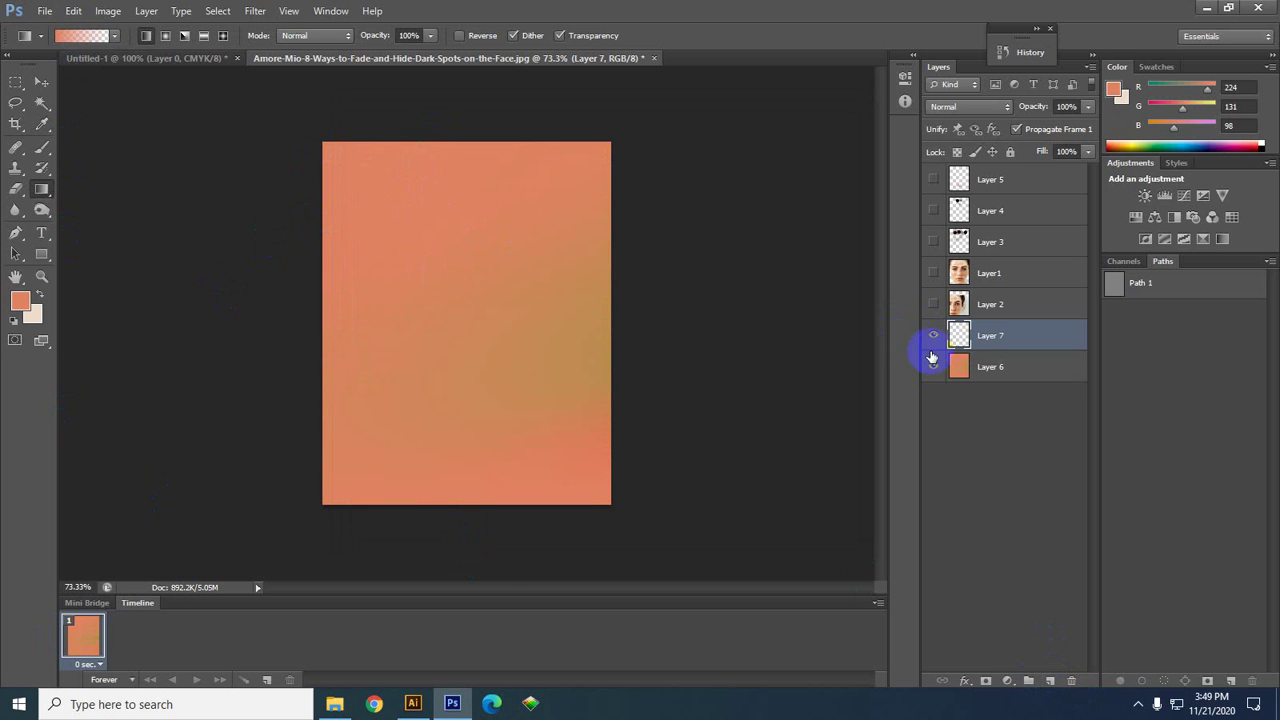
left_click(933, 366)
left_click_drag(493, 575, 493, 575)
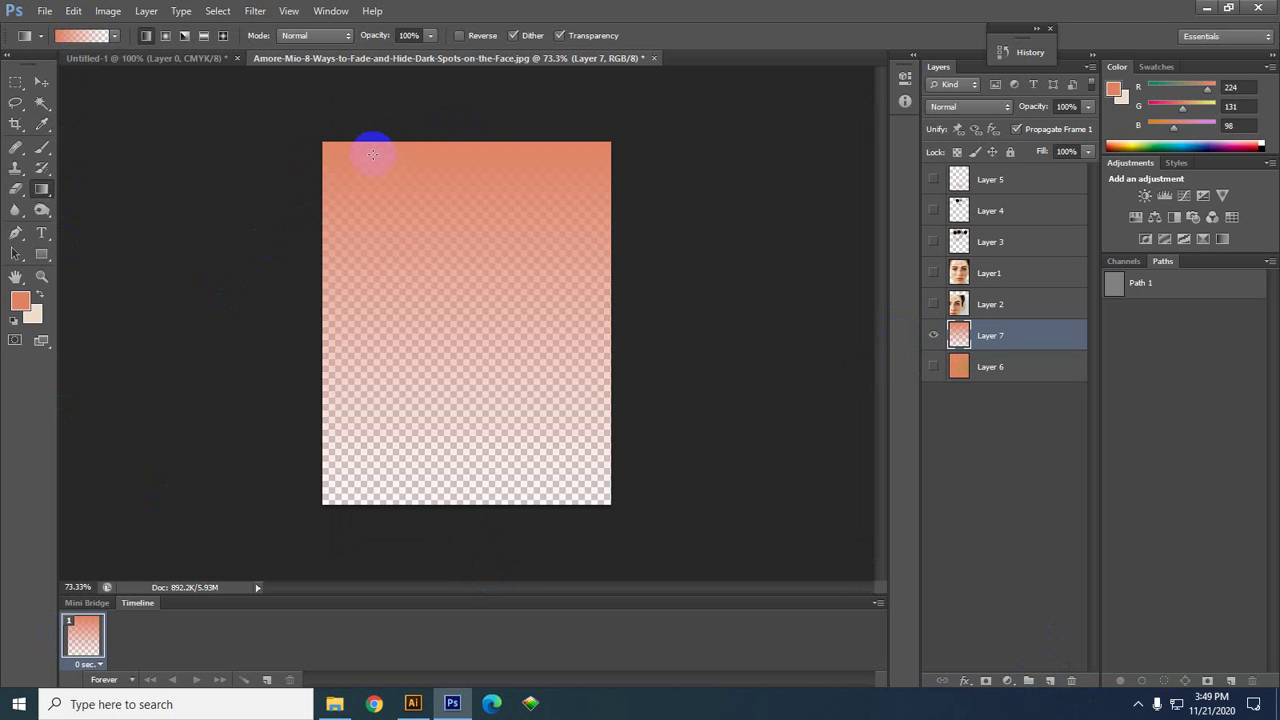
left_click(466, 491)
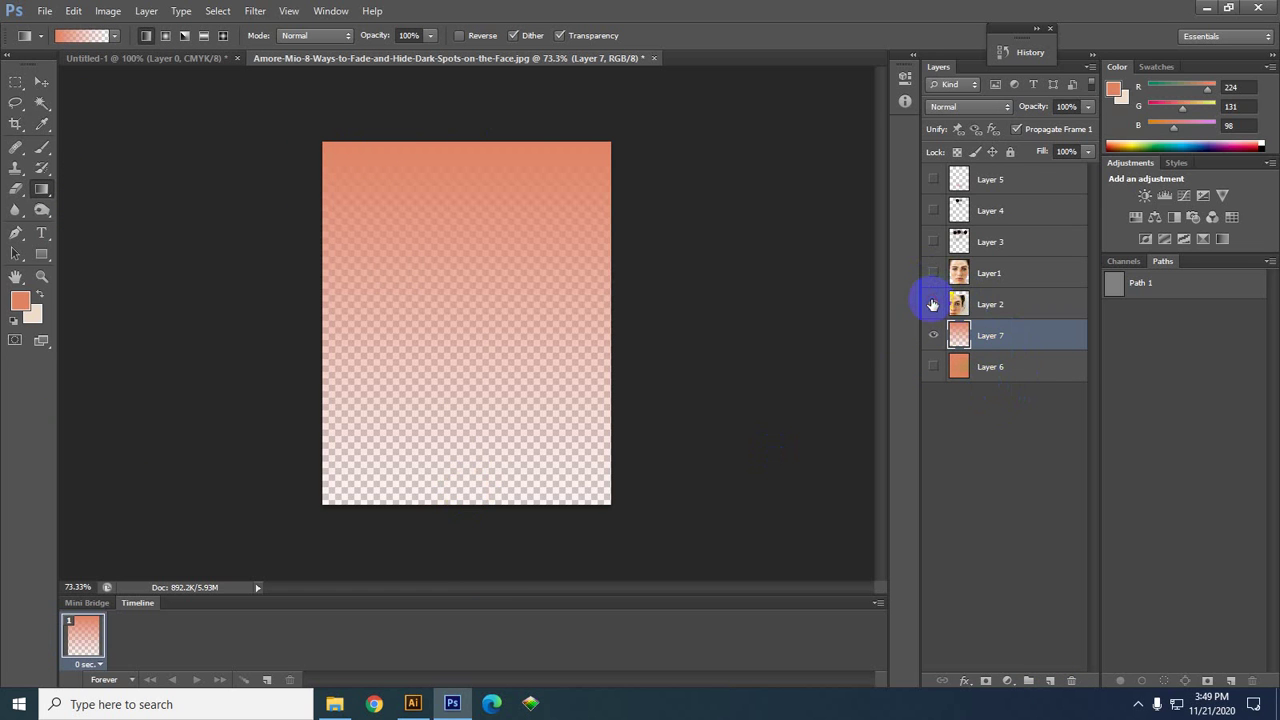
- Show Layer 2 and move Layer 7 above it so the gradient overlays the portrait
left_click(932, 304)
left_click_drag(985, 330, 975, 298)
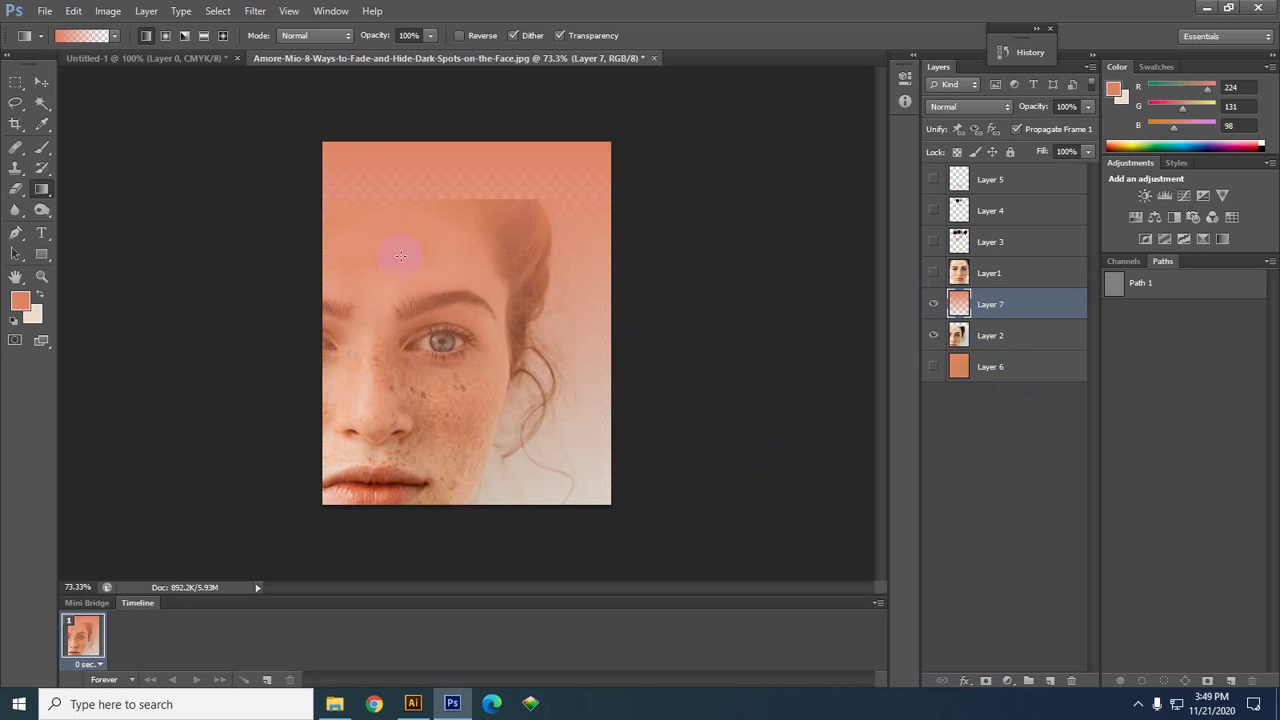
left_click(476, 315)
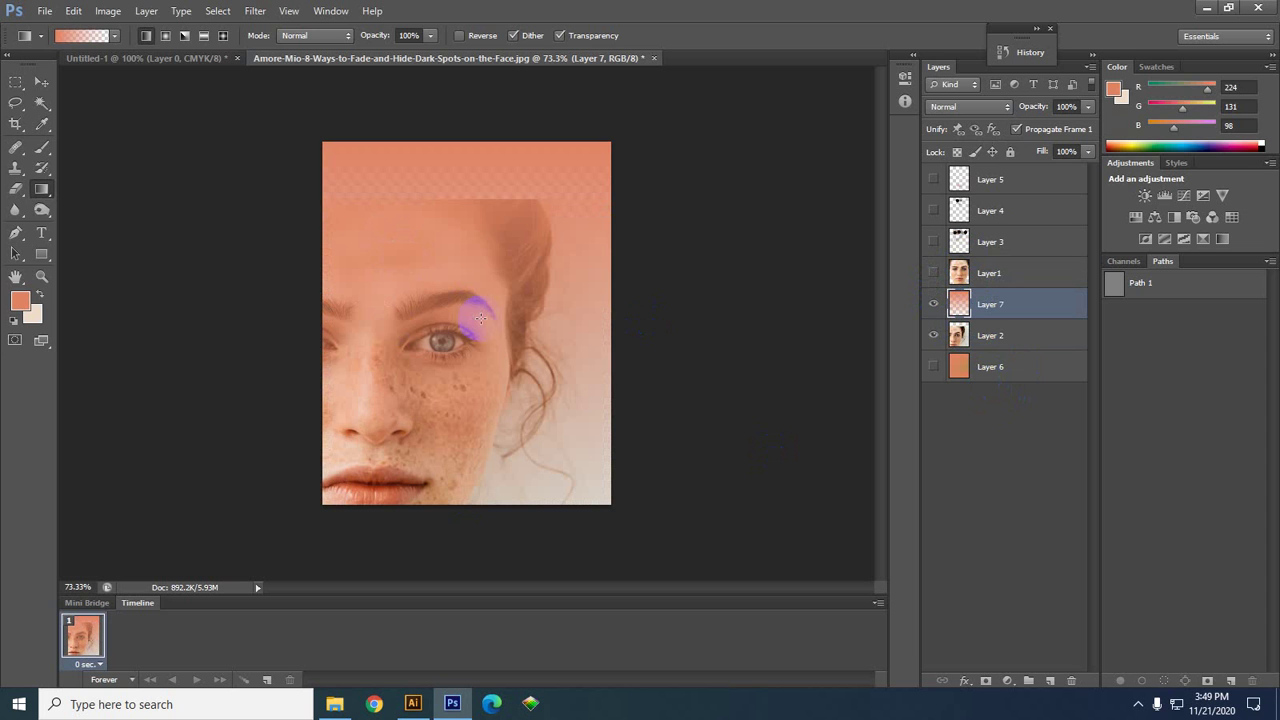
left_click(42, 81)
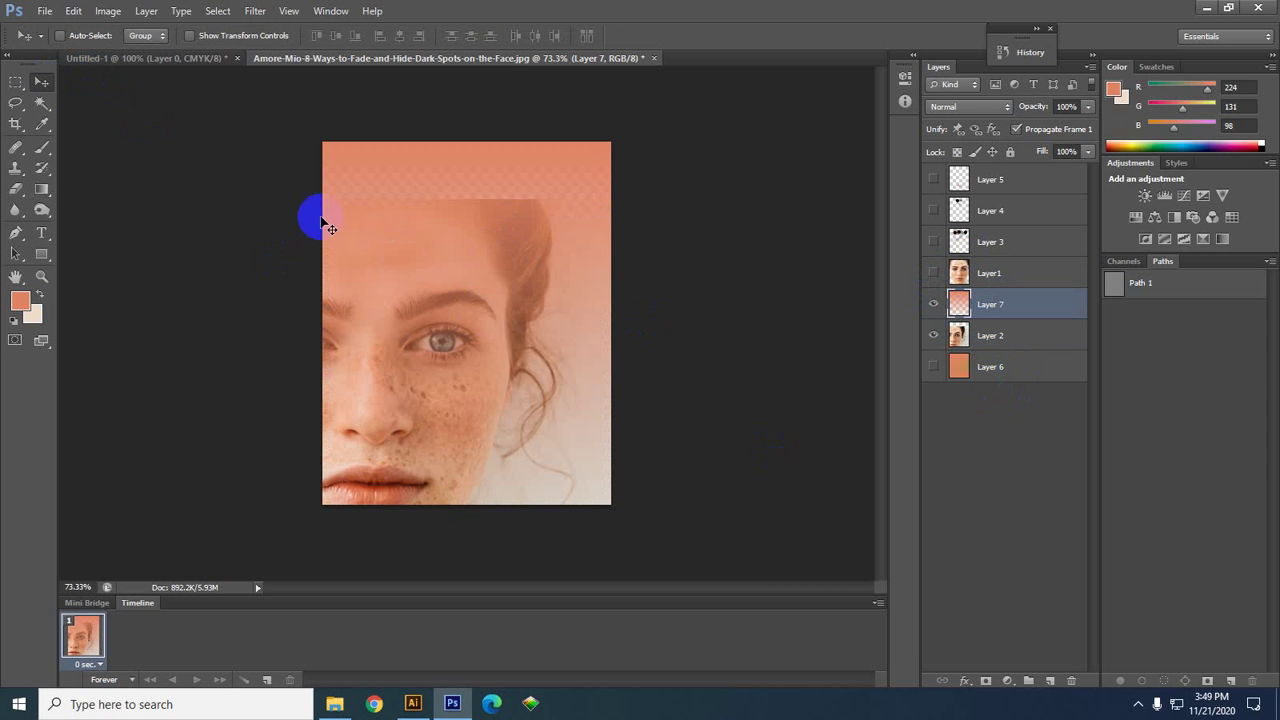
left_click_drag(322, 228, 328, 230)
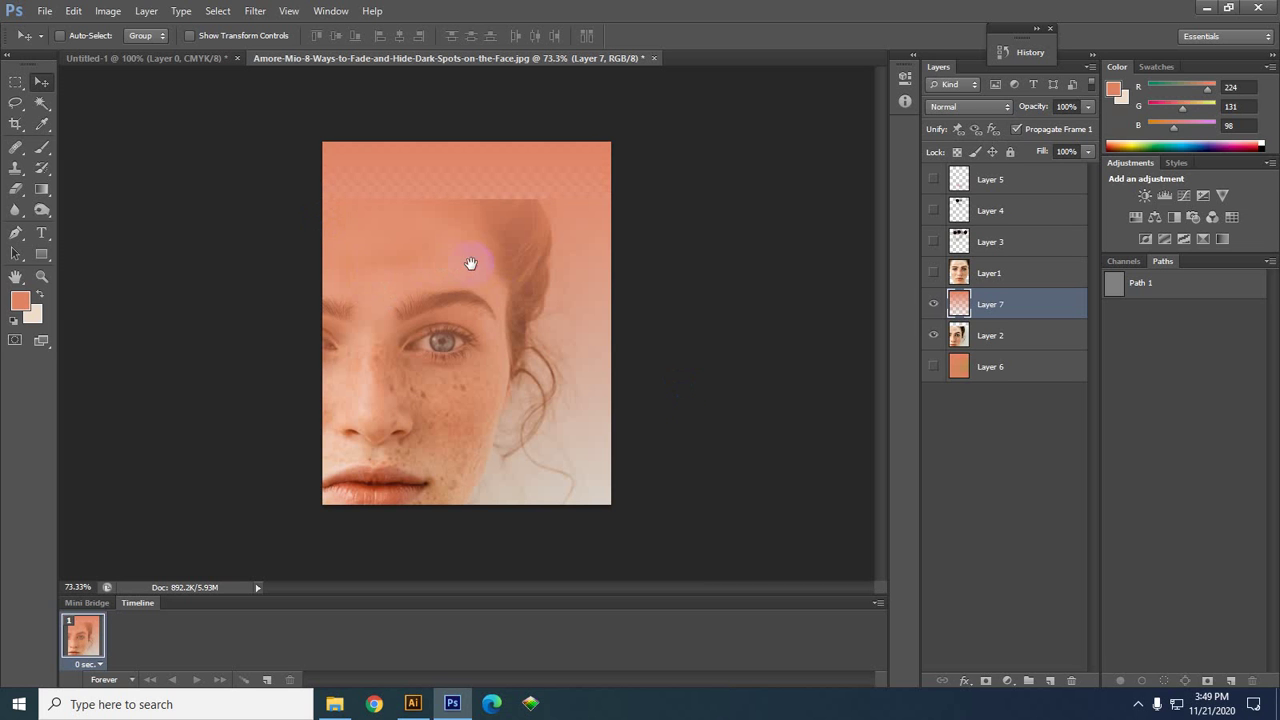
left_click(282, 270)
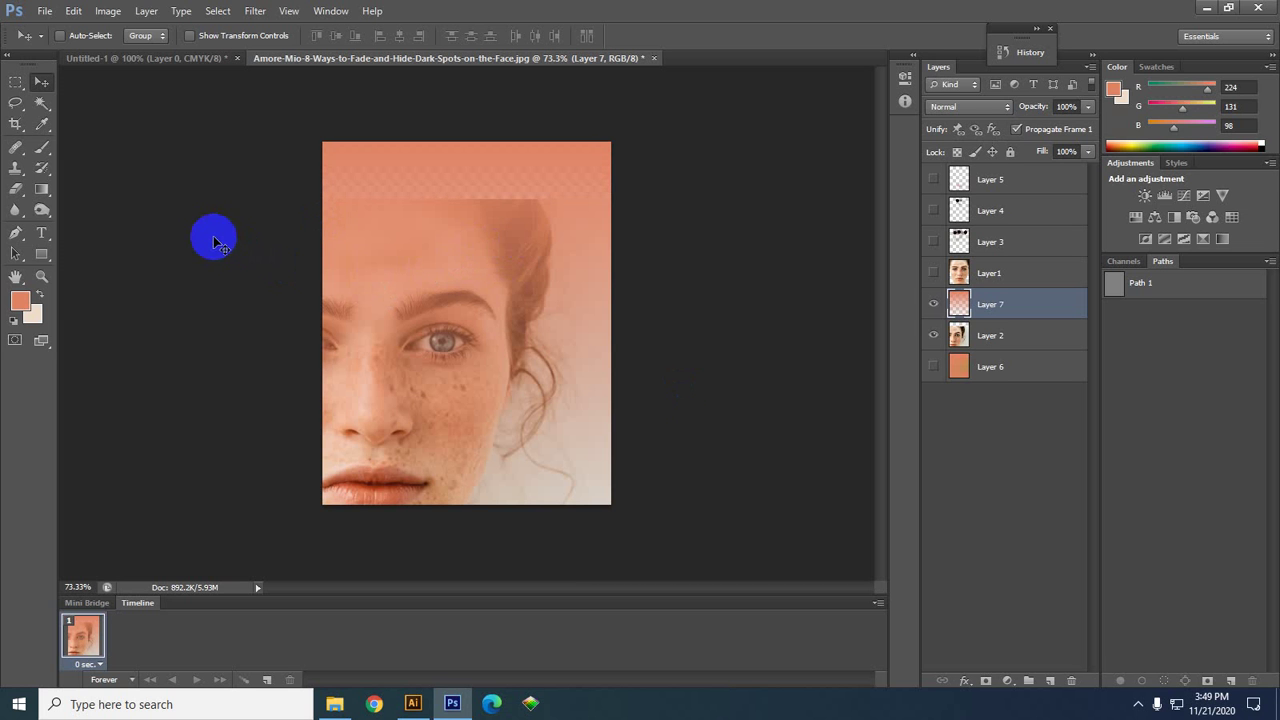
- Switch to the Paint Bucket Tool and add an empty layer below Layer 6 with all the other layers hidden
left_click(41, 190)
left_click_drag(41, 194, 91, 209)
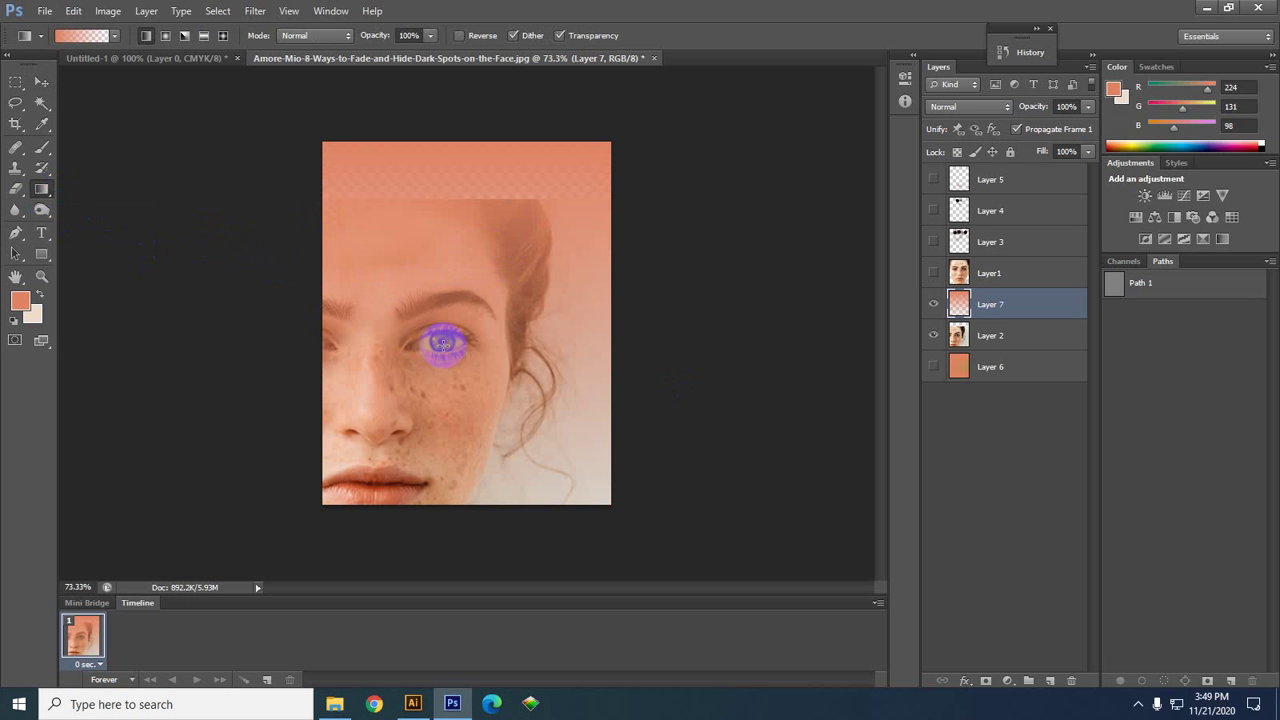
left_click(88, 227)
mouse_move(43, 188)
left_mouse_down()
mouse_move(104, 222)
mouse_move(107, 206)
left_mouse_up()
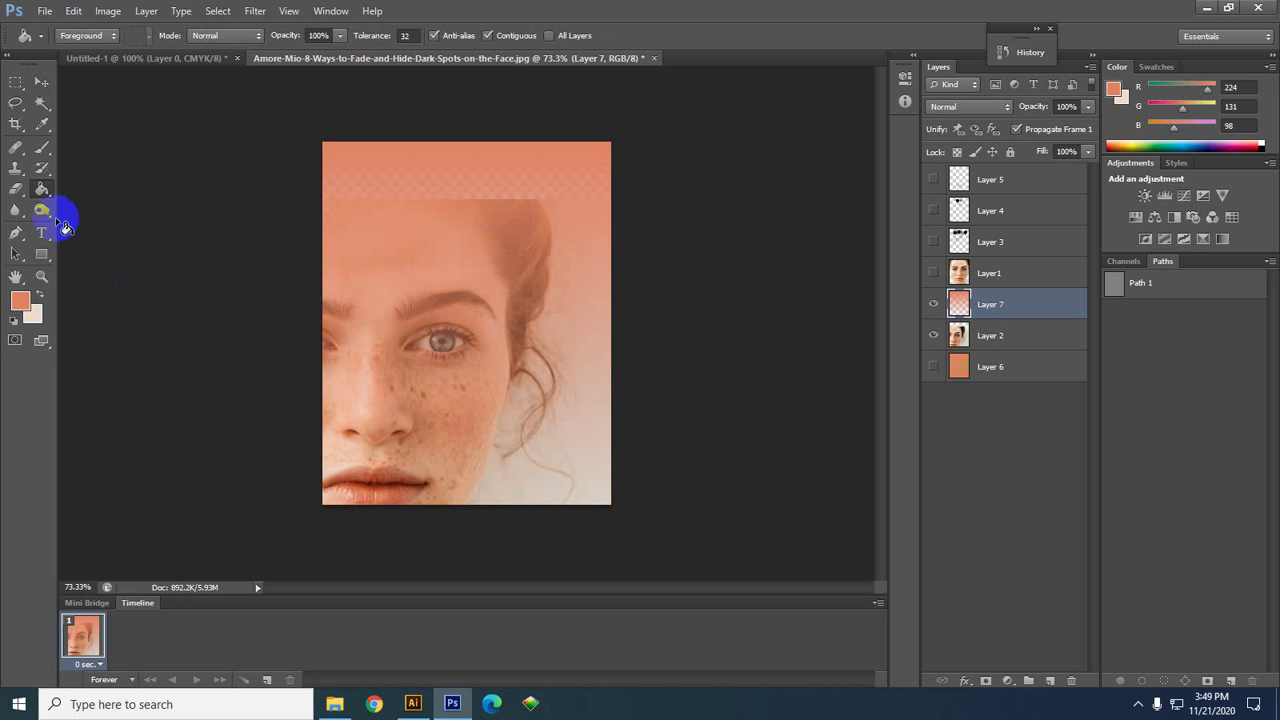
left_click_drag(933, 304, 1006, 471)
left_click(1050, 680)
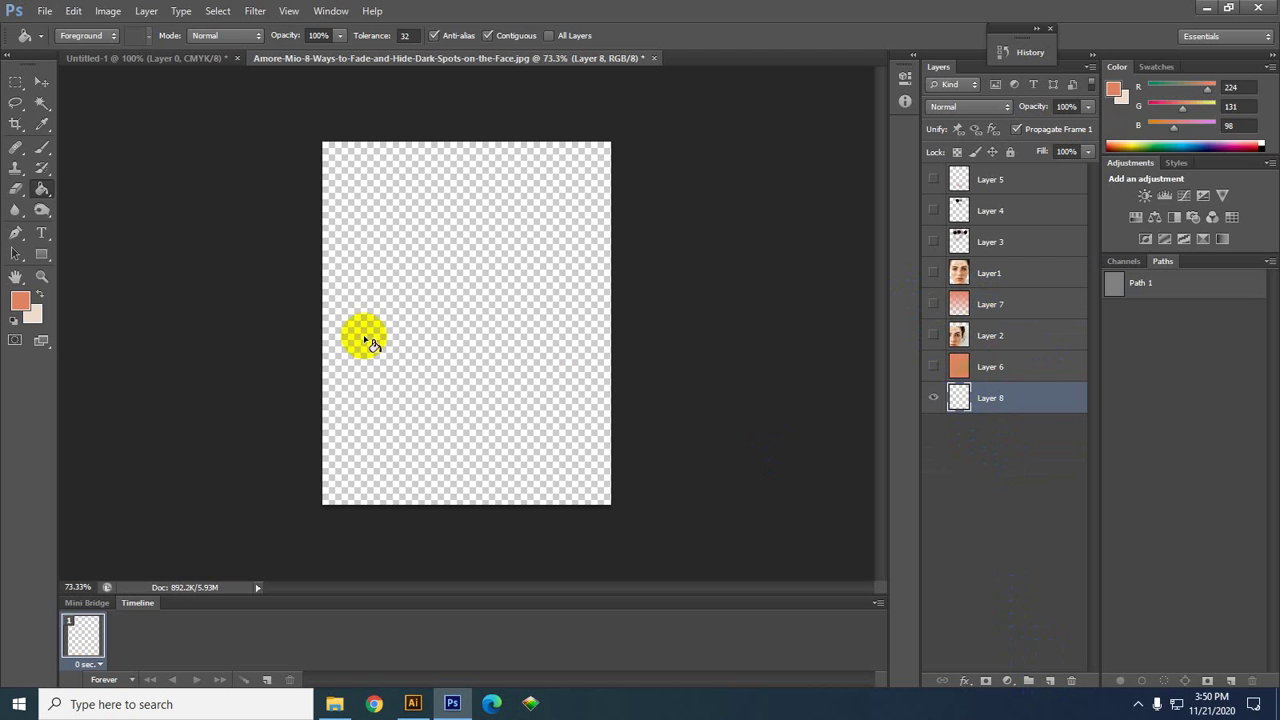
- Set the foreground colour to white
left_click(21, 308)
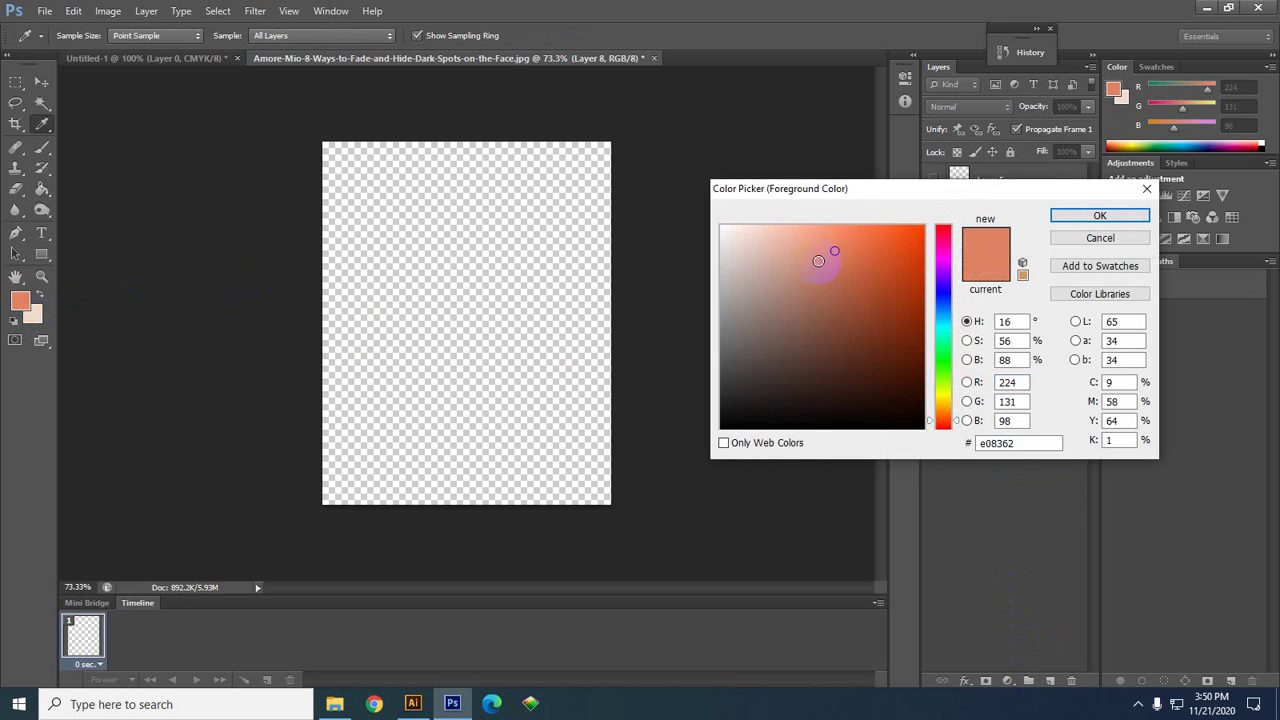
left_click_drag(820, 235, 634, 194)
left_click(1080, 218)
- Set the foreground colour to near-black, 130500
left_click(21, 302)
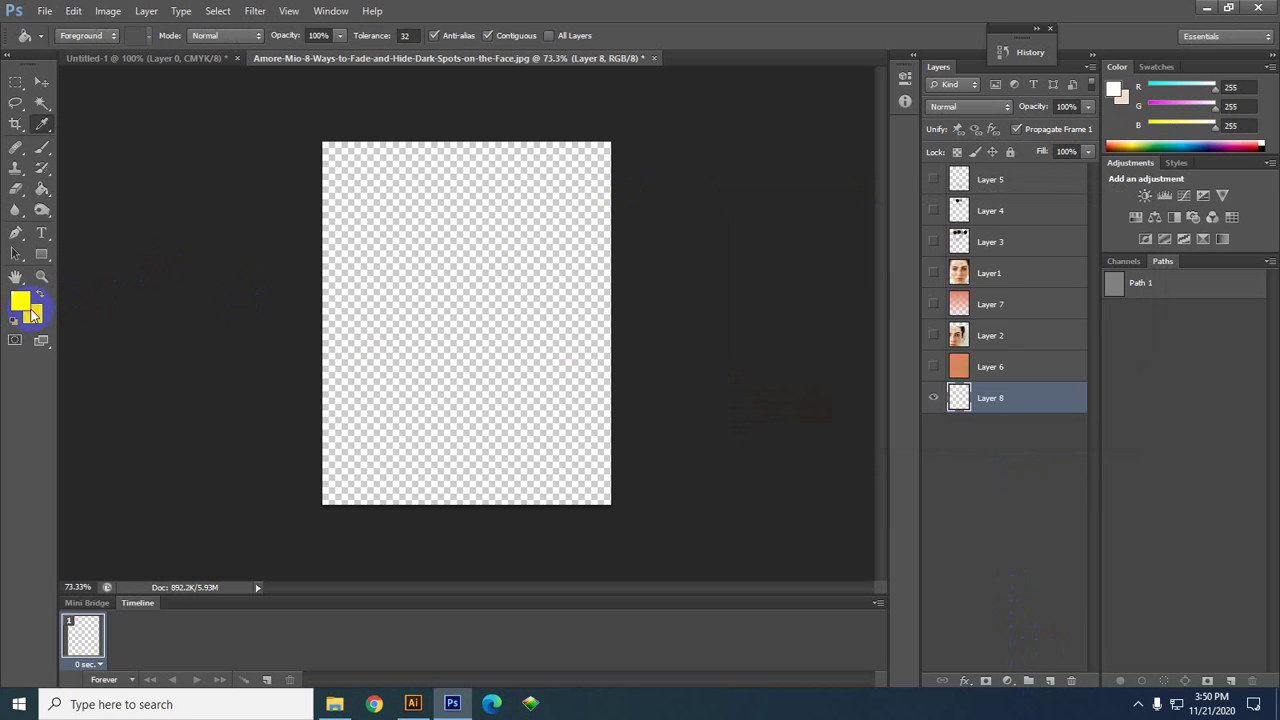
left_click_drag(862, 370, 962, 420)
left_click(1090, 215)
key("g")
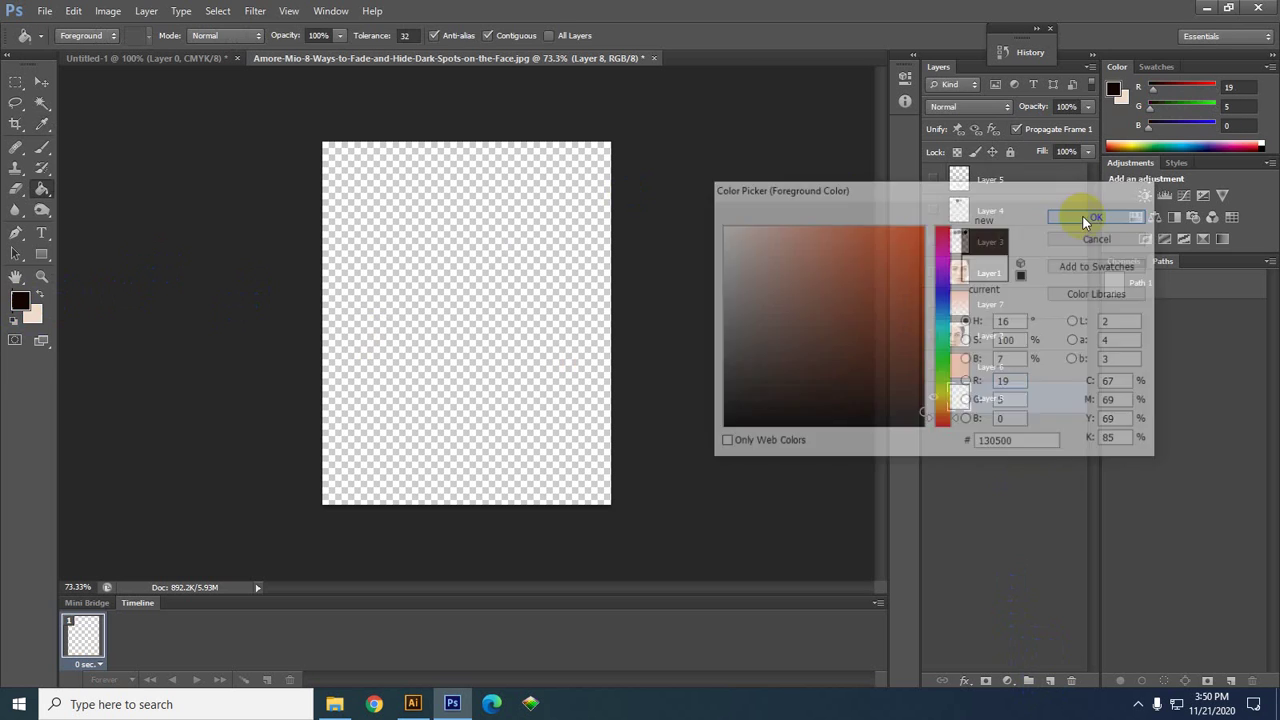
- Set the background colour to white, keeping the Paint Bucket Tool active
left_click(37, 312)
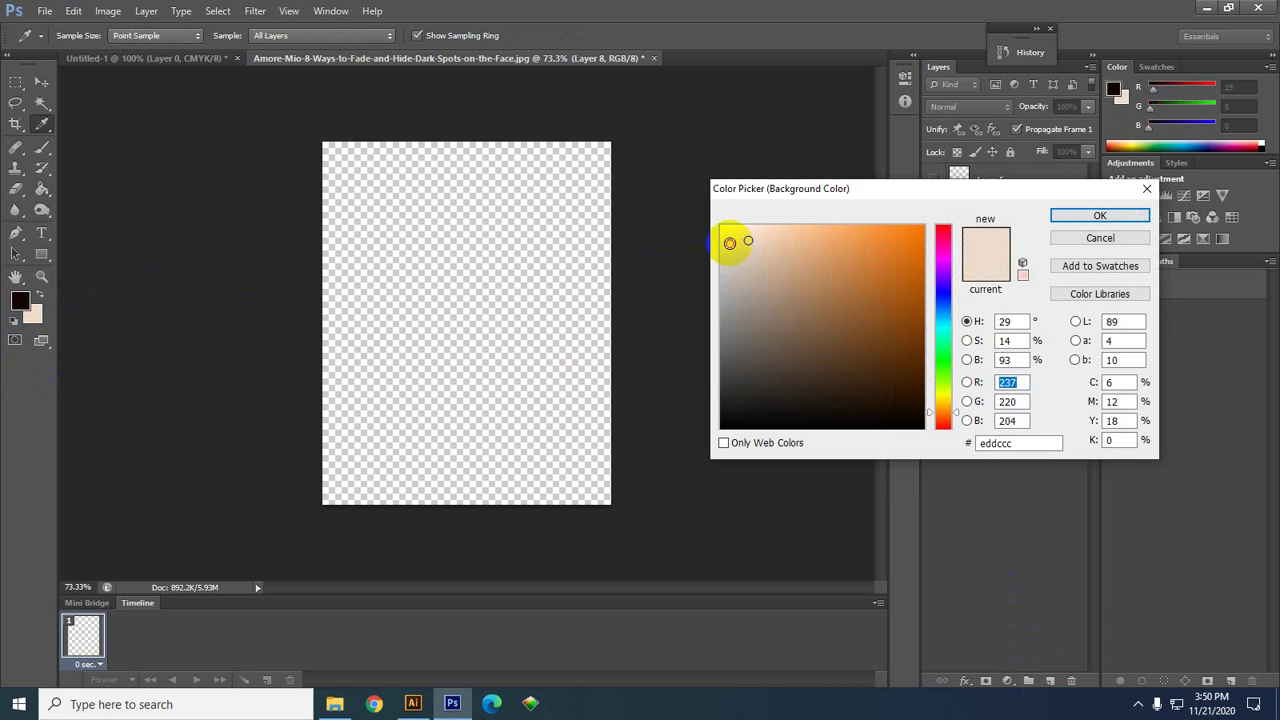
left_click_drag(729, 243, 720, 225)
left_click(1099, 216)
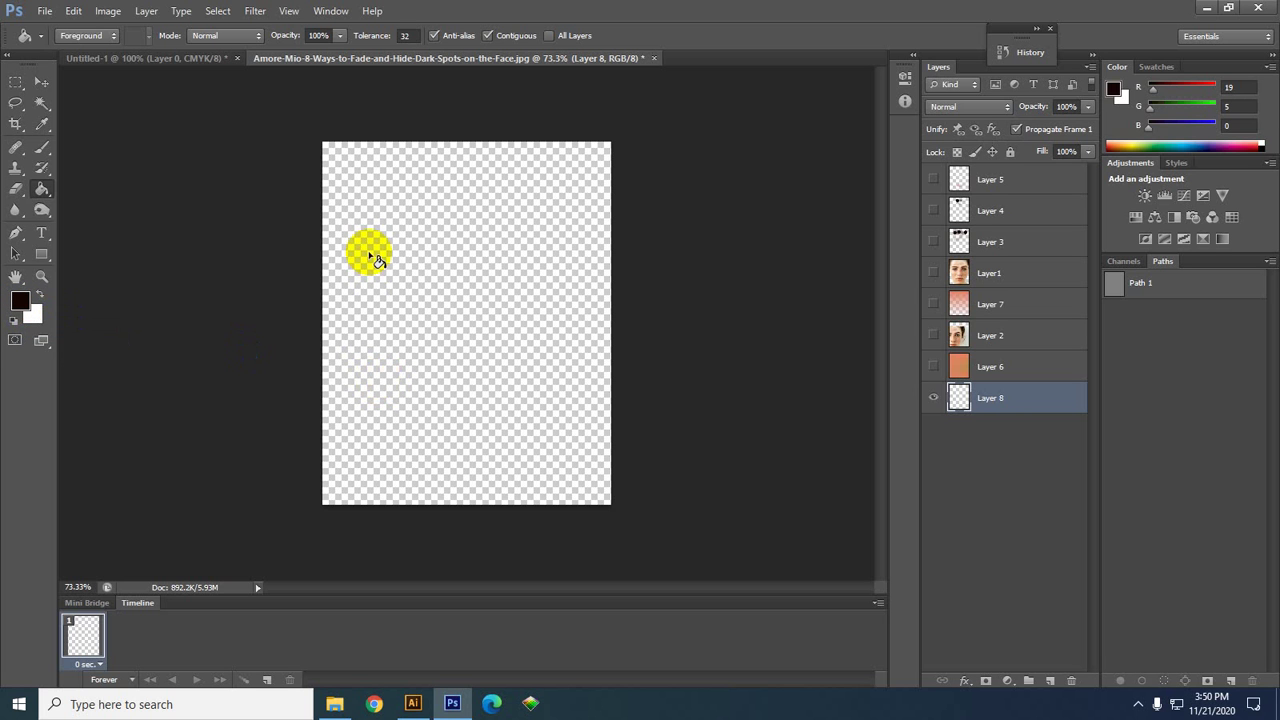
left_click(40, 190)
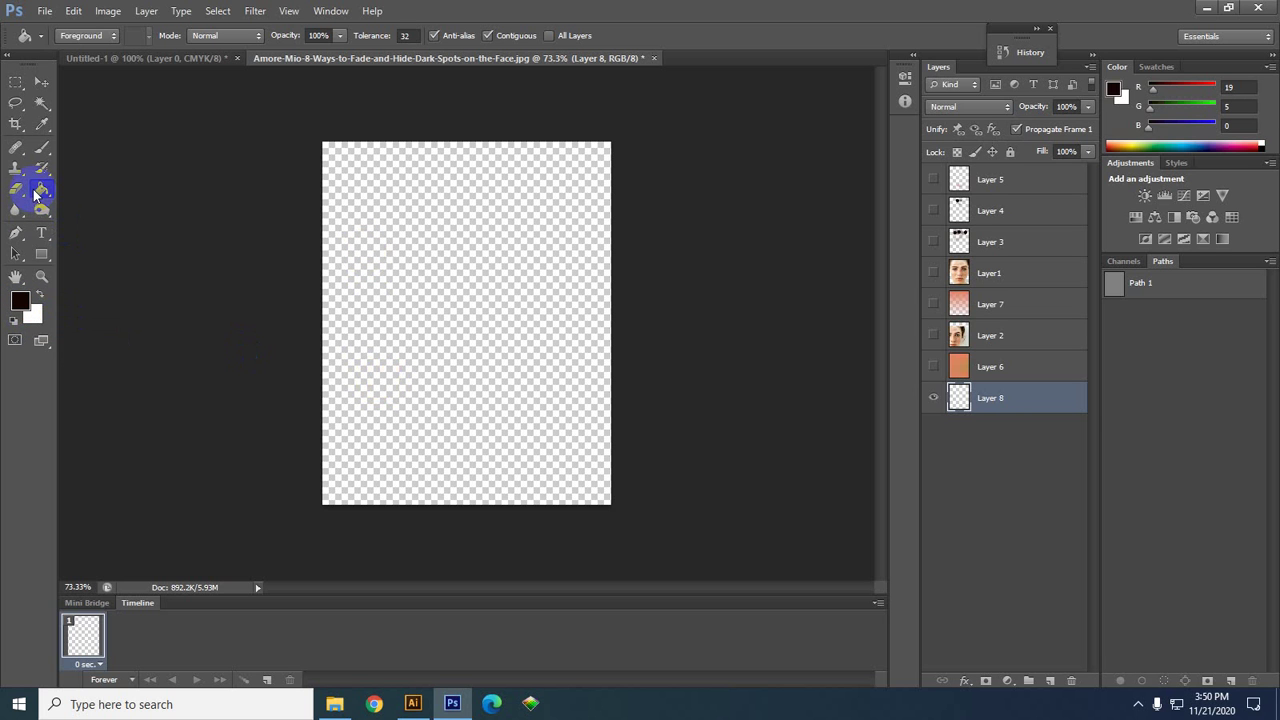
- Fill Layer 8 with the near-black foreground colour, swap the foreground and background colours, and refill the layer with white
left_click(25, 302)
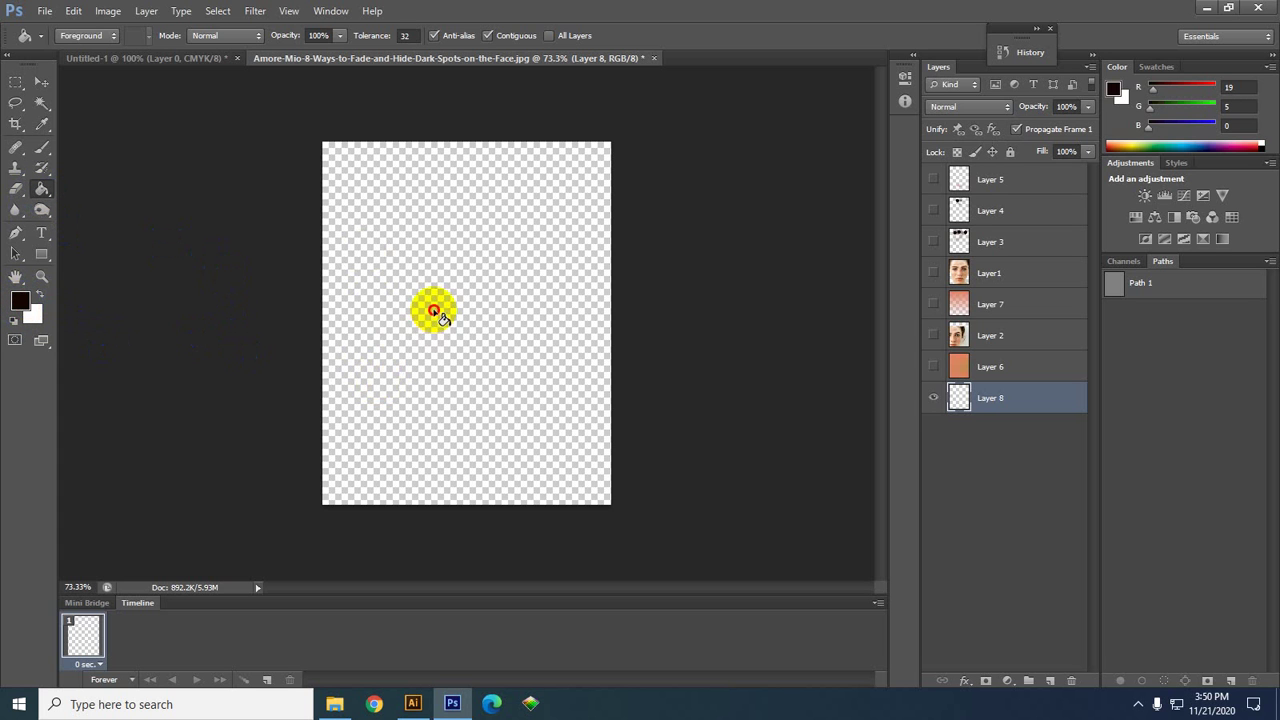
left_click(429, 420)
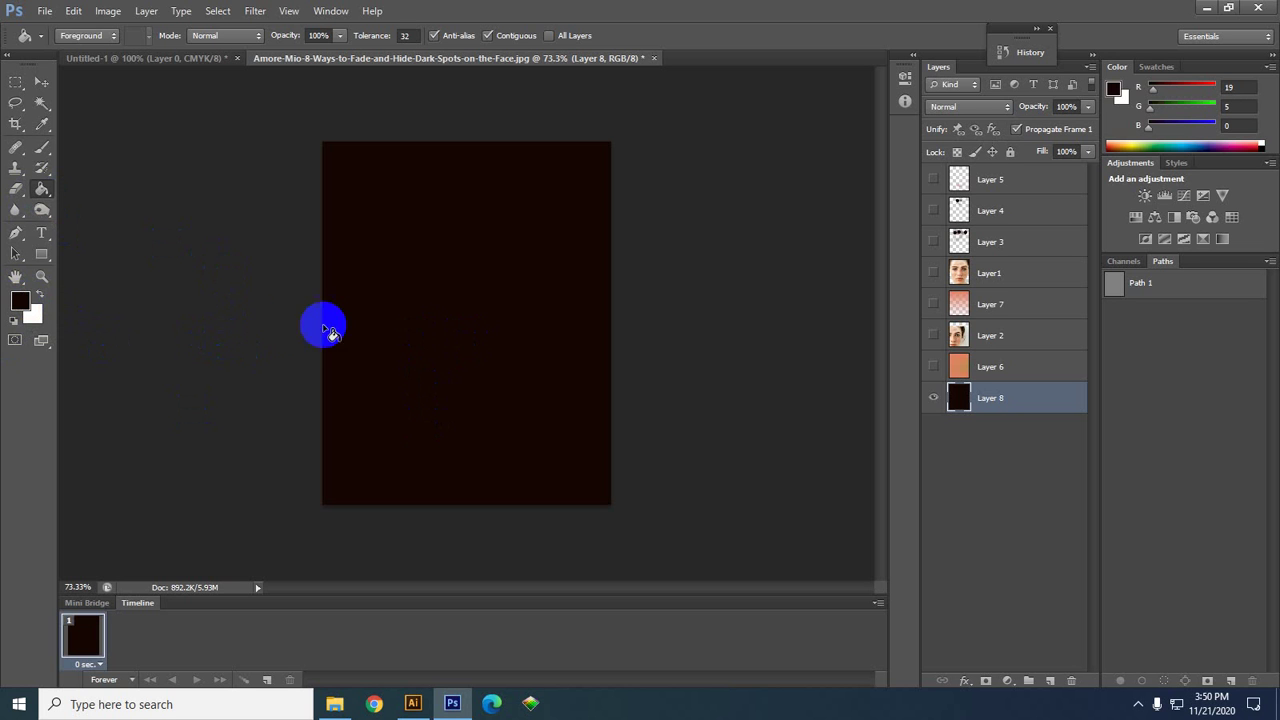
left_click(32, 314)
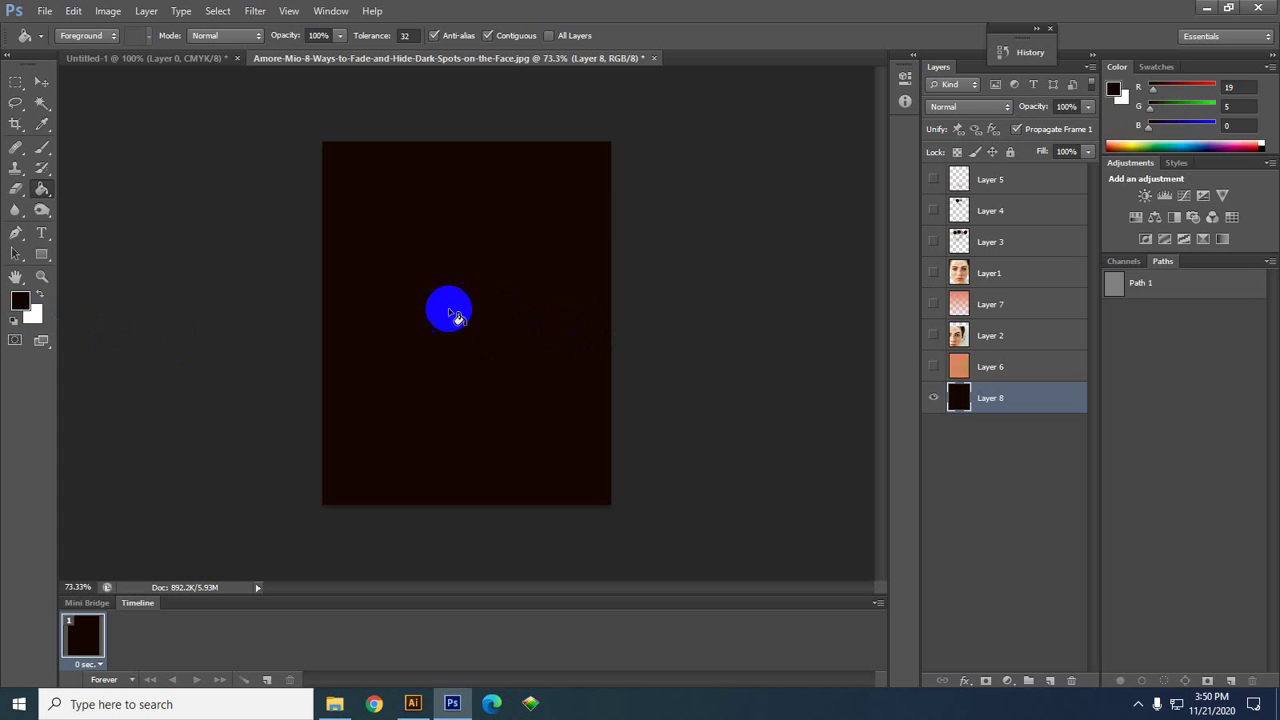
left_click(35, 306)
left_click(38, 296)
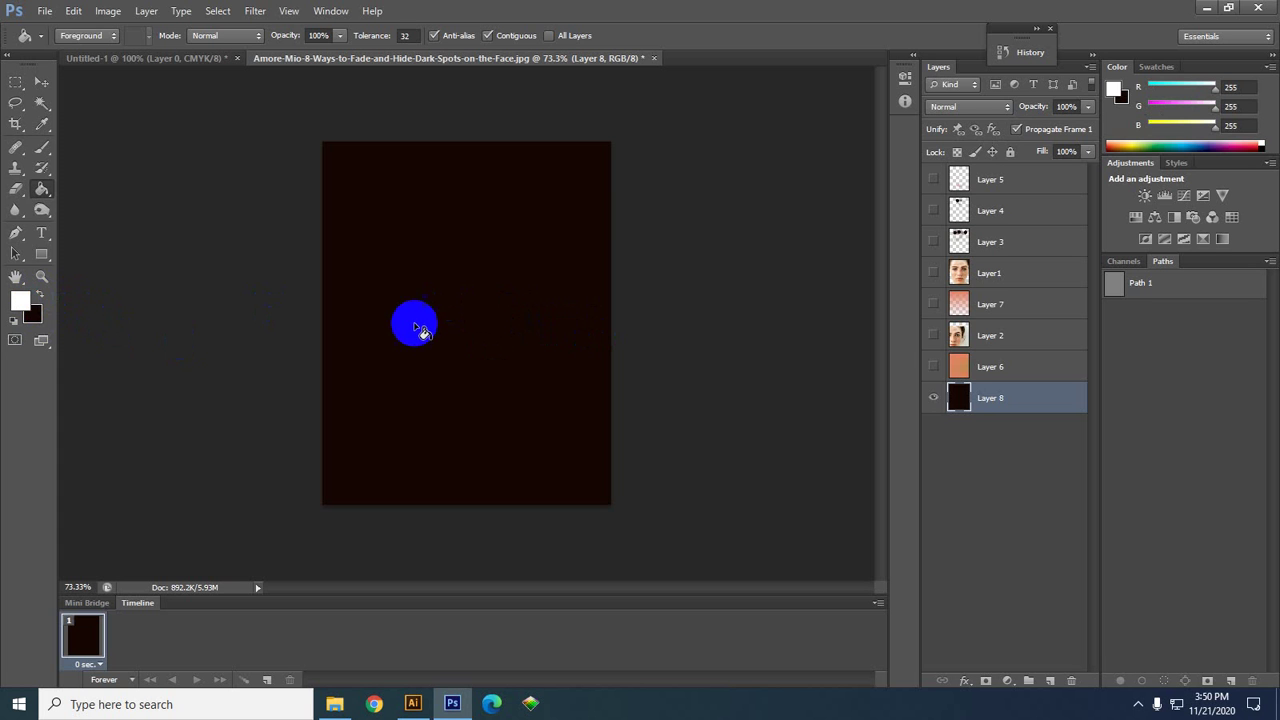
left_click(444, 314)
key("d")
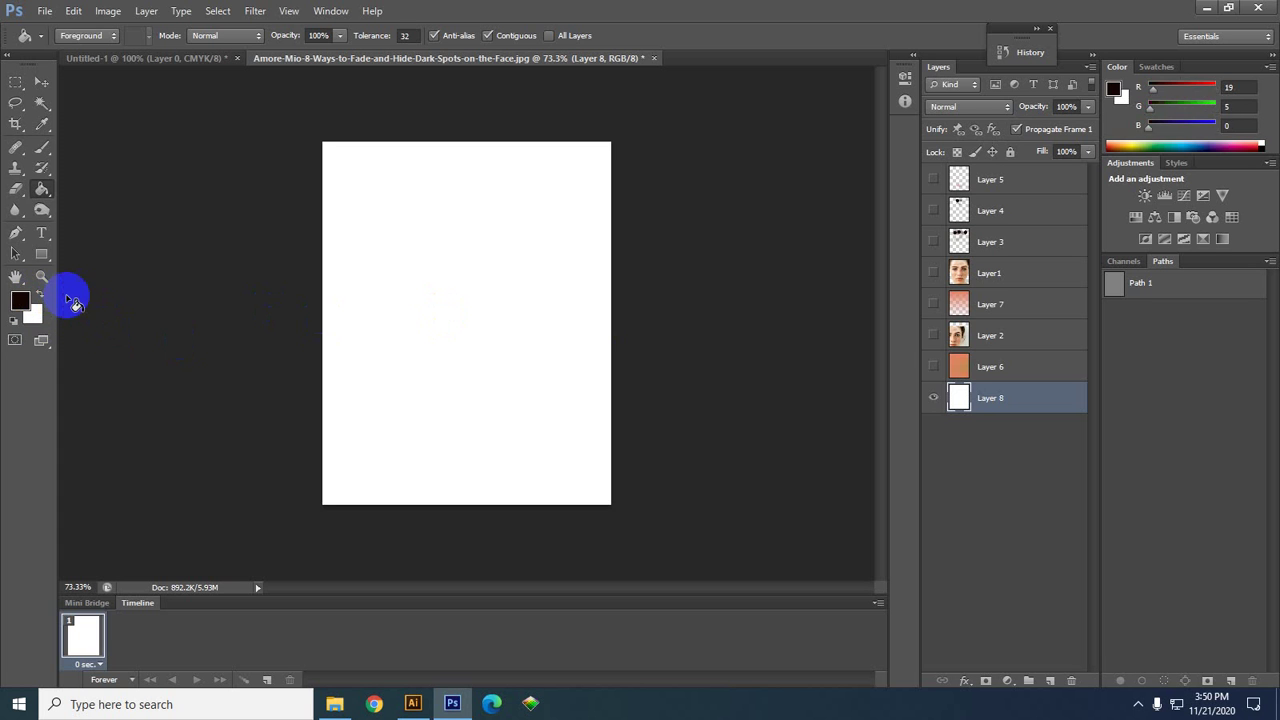
- Swap the foreground and background colours back and forth, and fill the white Layer 8 with near-black
left_click(40, 295)
left_click(40, 295)
left_click(40, 295)
left_click(40, 295)
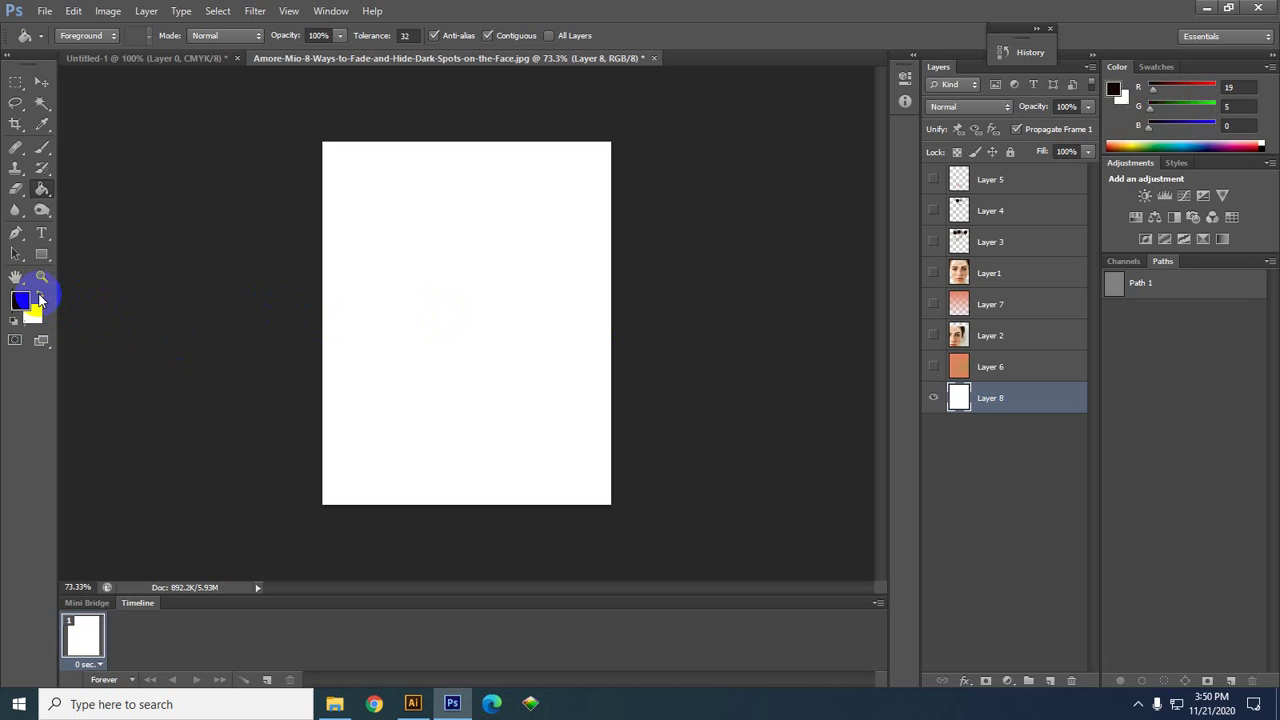
left_click(40, 295)
left_click(40, 295)
left_click(410, 295)
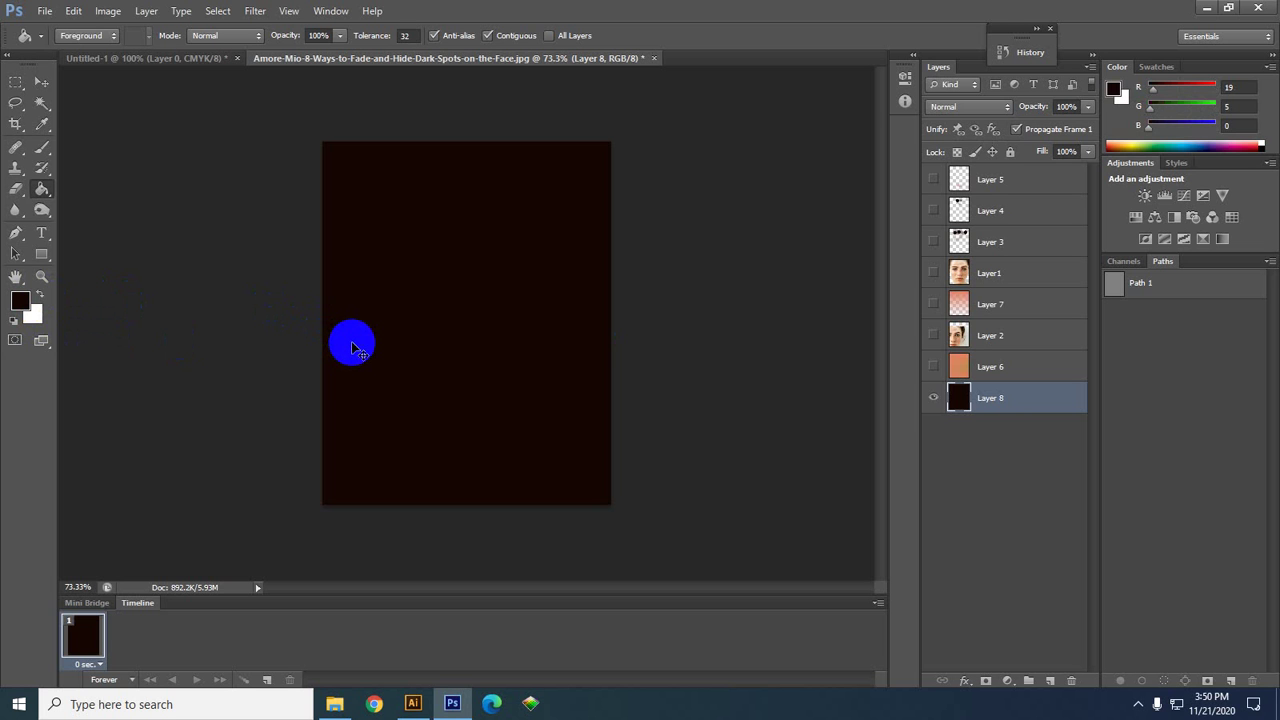
- Fill Layer 8 with the white background colour, swap the two colours, and refill it with the near-black background colour
left_click(352, 348)
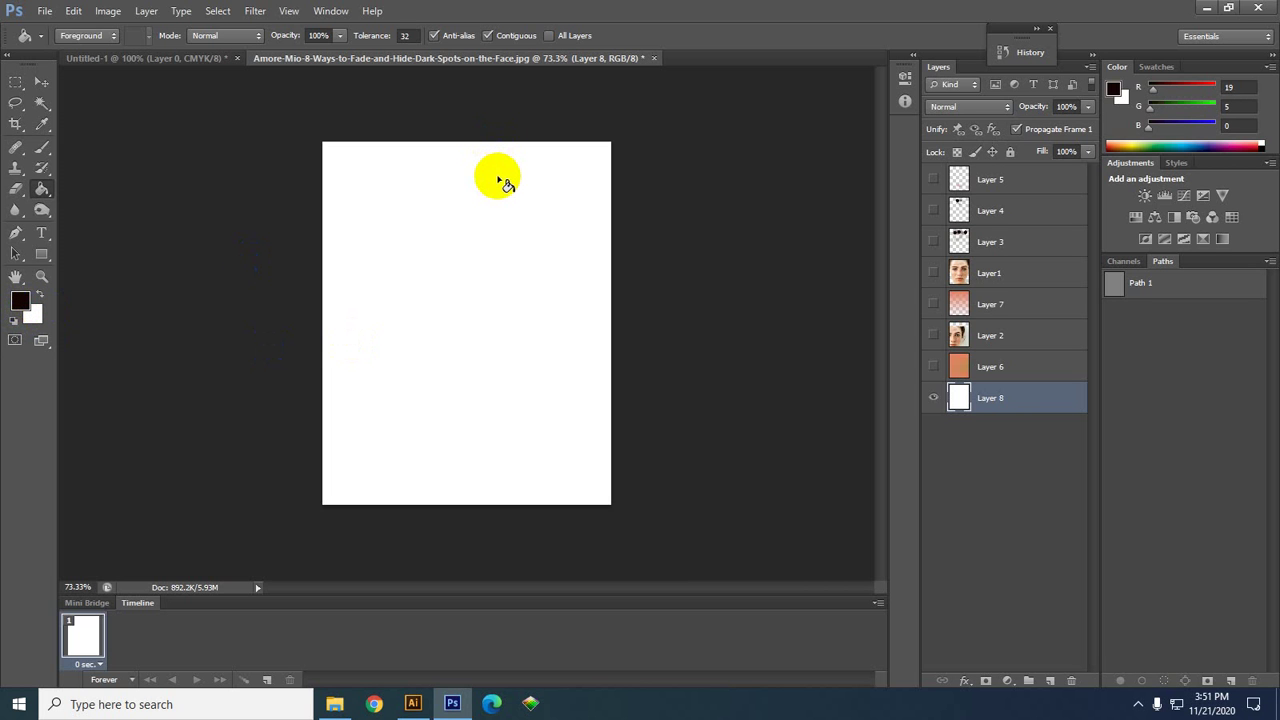
left_click(40, 294)
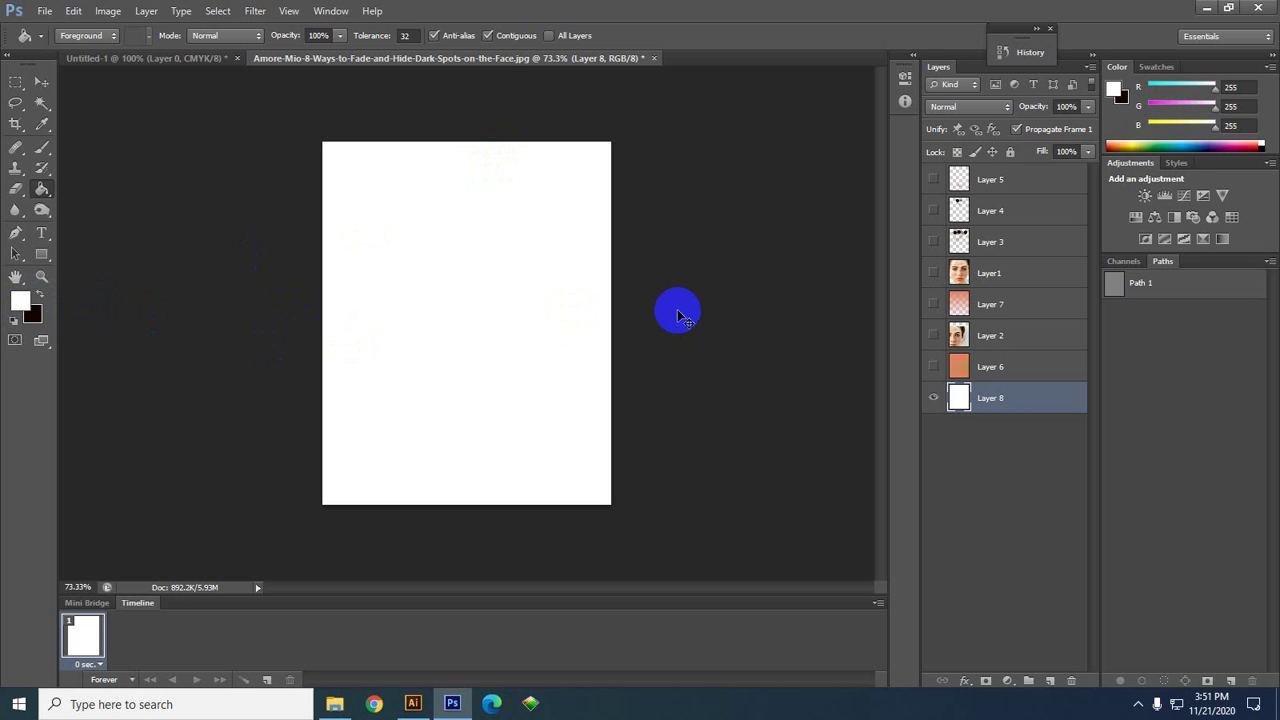
key("ctrl+BackSpace")
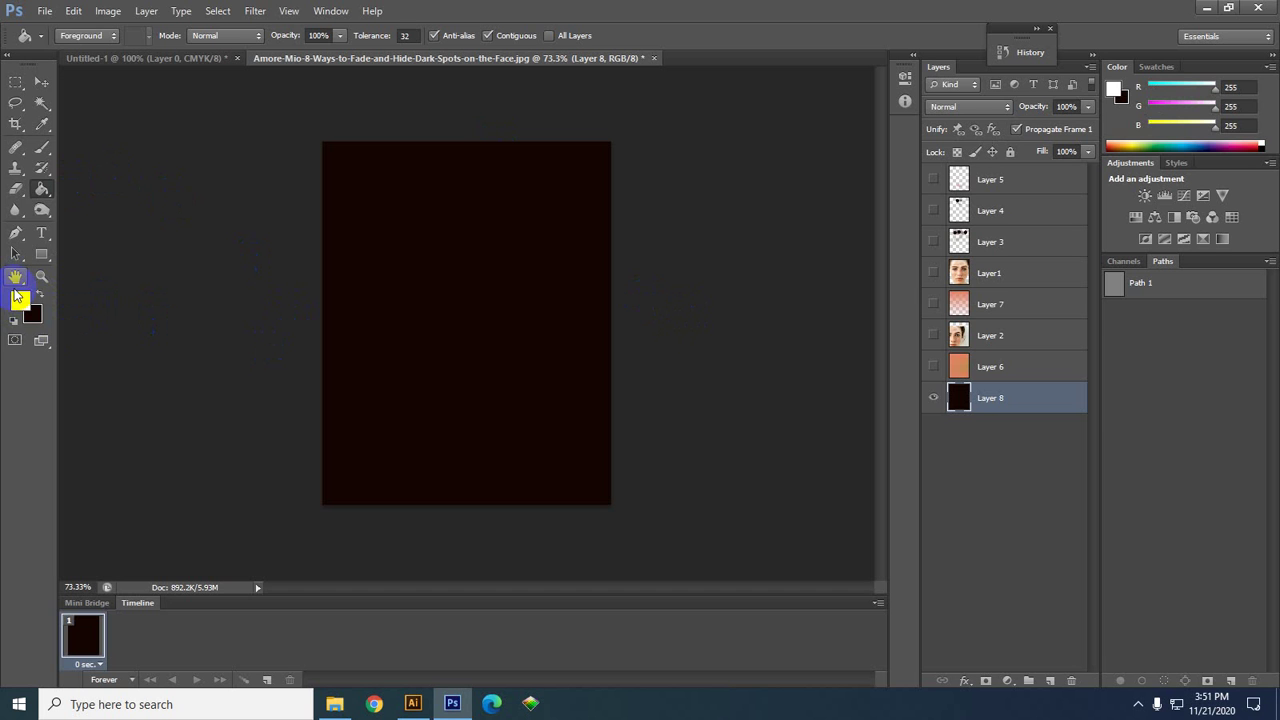
- Switch to the Move Tool, select Layer1 and make it visible above the near-black layer
left_click_drag(42, 189, 128, 214)
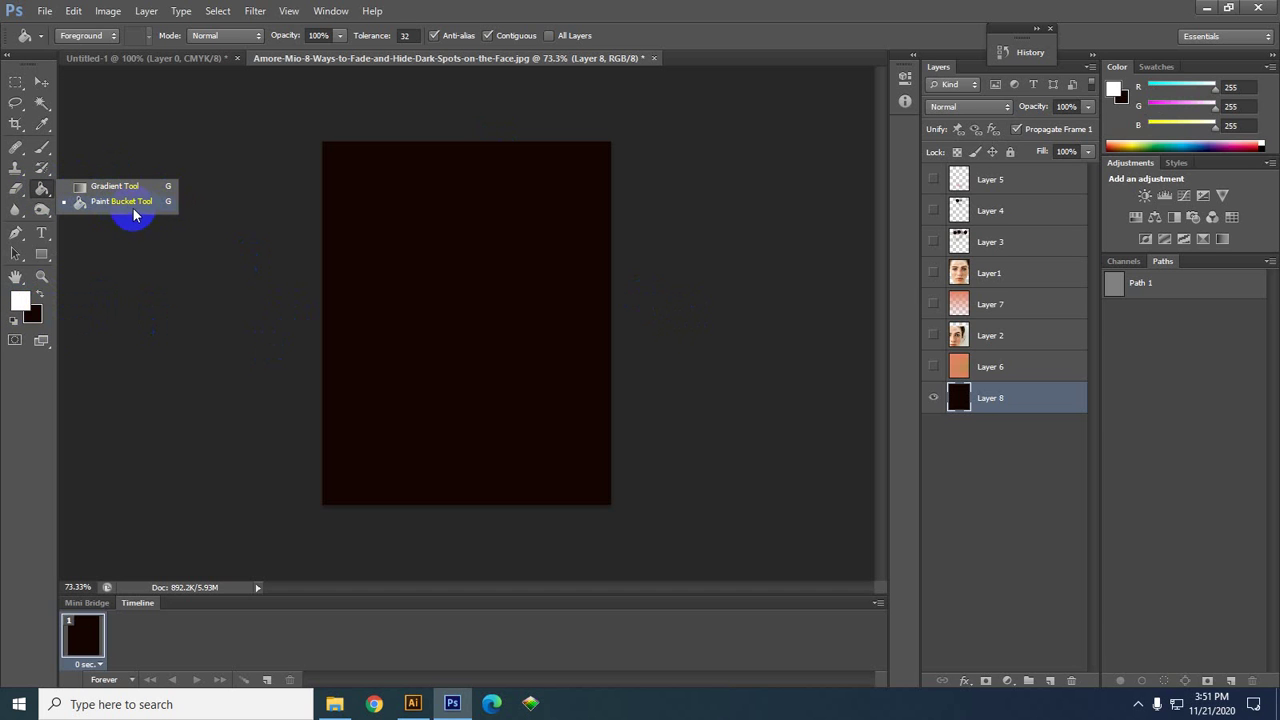
left_click(14, 320)
left_click(42, 82)
left_click(443, 257)
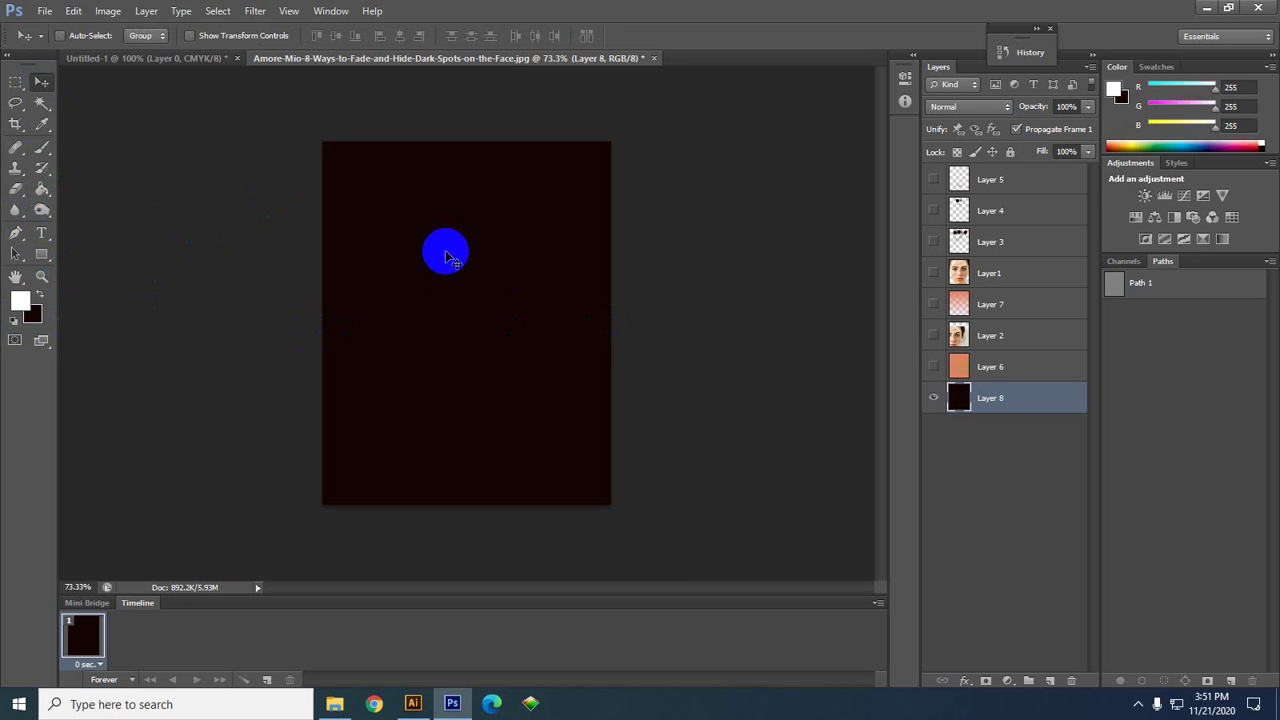
left_click(1005, 276)
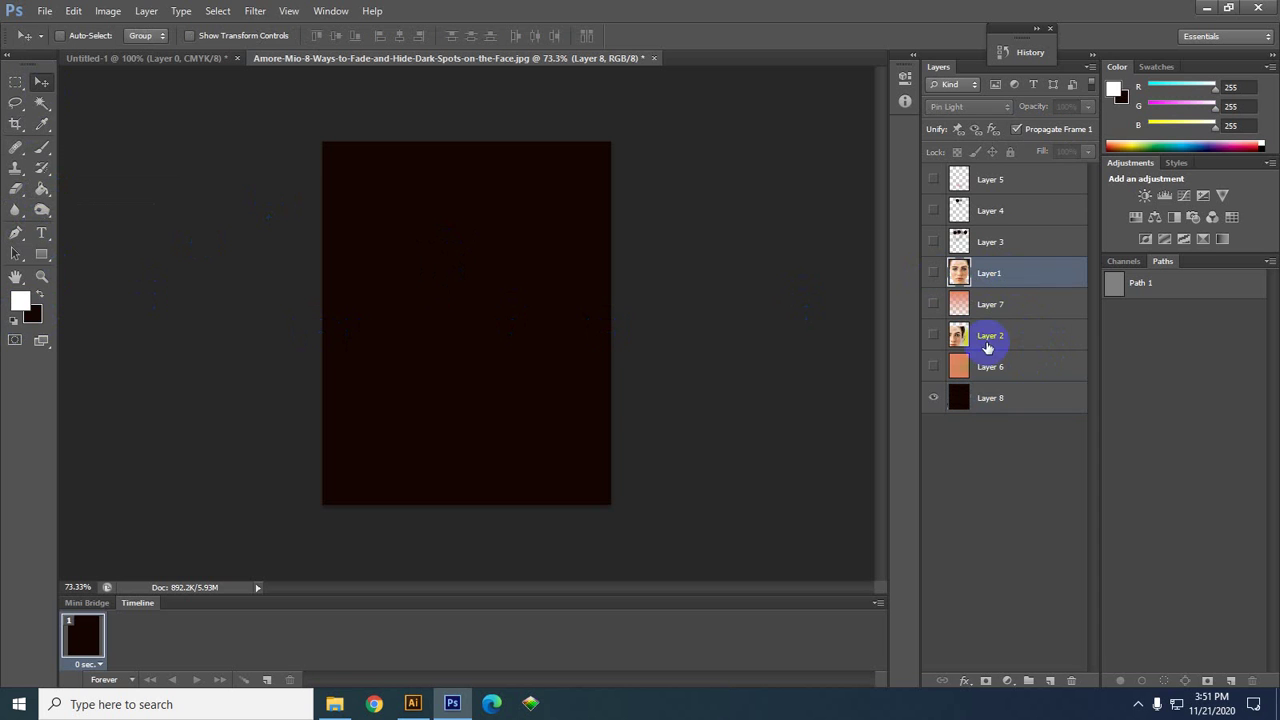
left_click(933, 273)
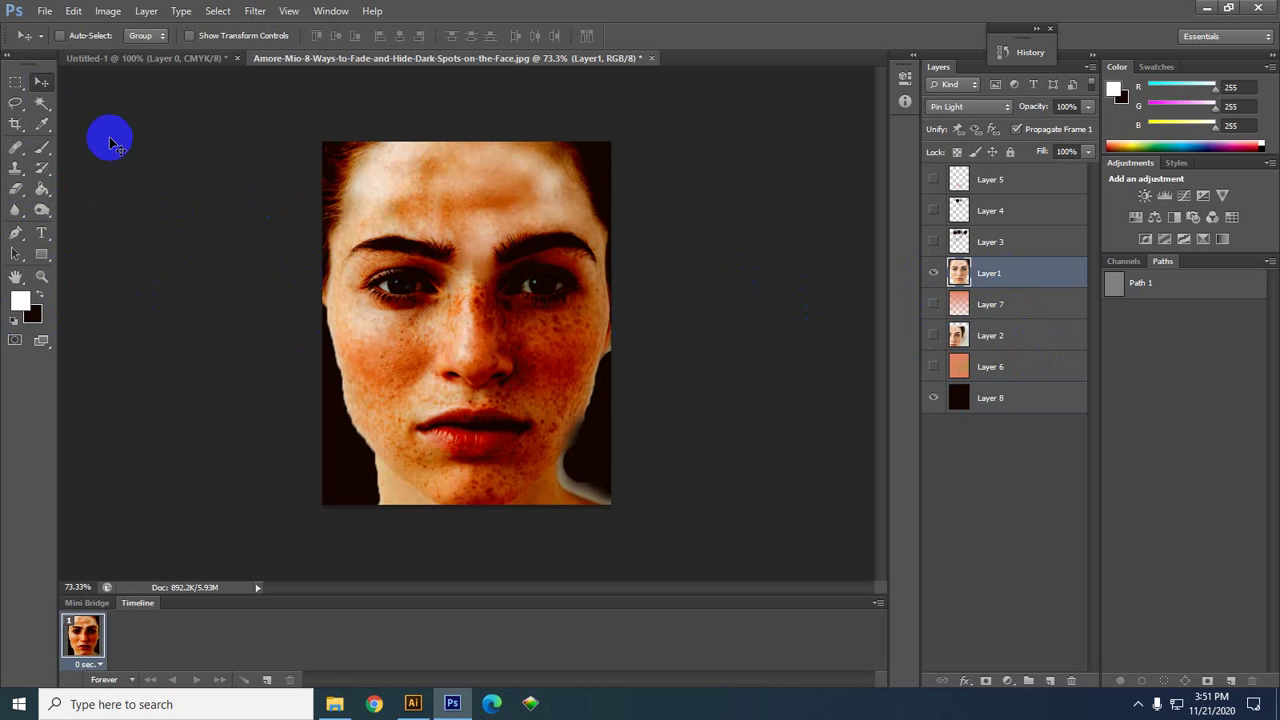
- Lasso an irregular area of the forehead on Layer1 and delete its pixels
left_click(16, 104)
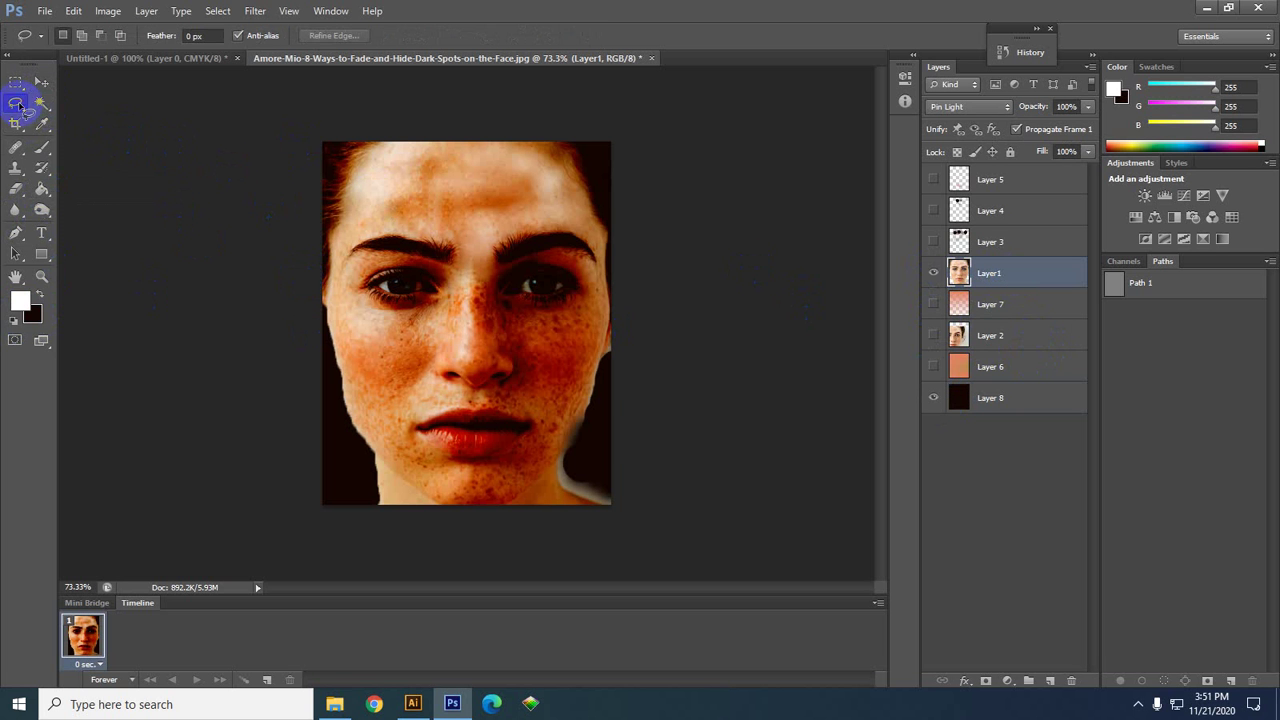
mouse_move(386, 195)
left_mouse_down()
mouse_move(491, 177)
mouse_move(457, 206)
left_mouse_up()
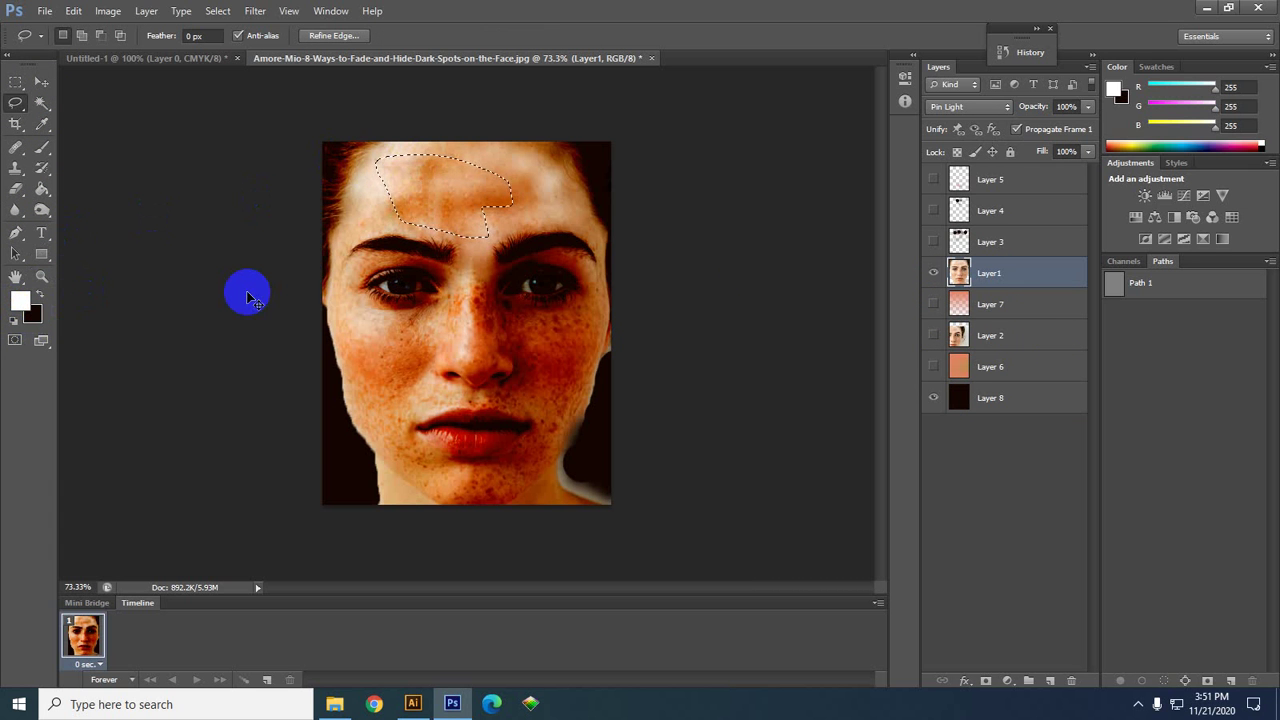
key("Delete")
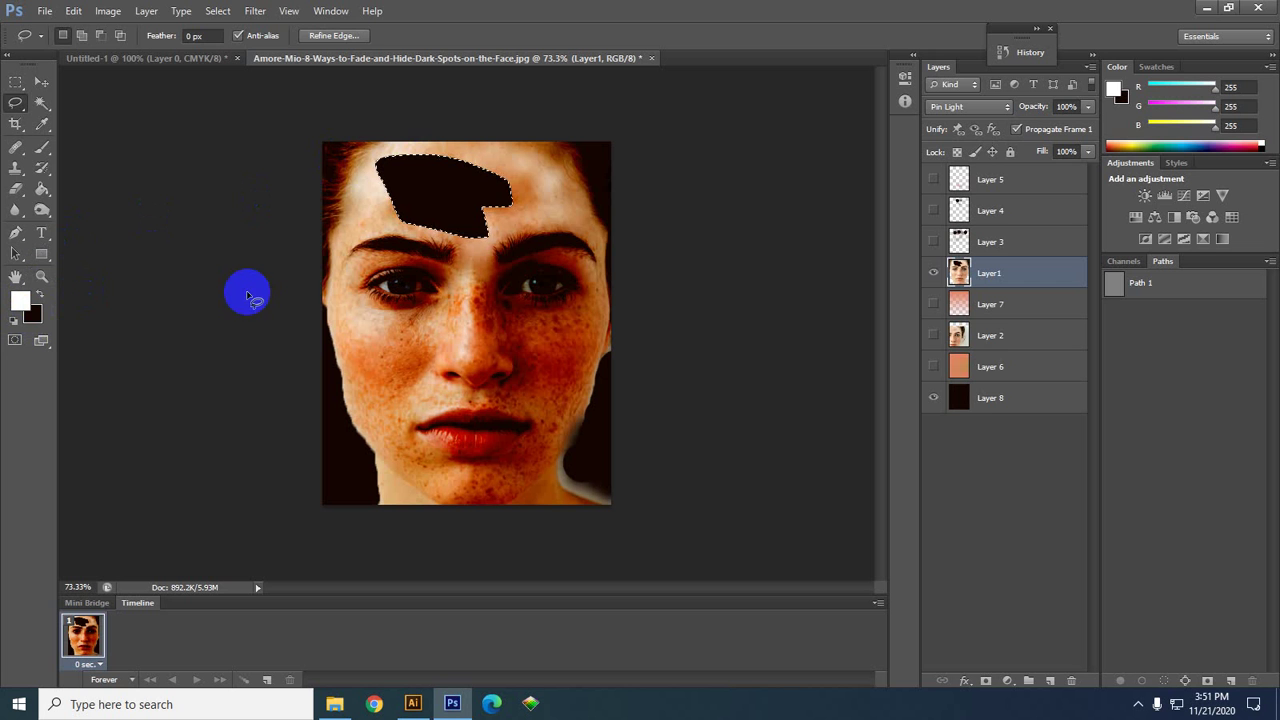
- Fill the selected forehead hole on Layer1 with white using the Paint Bucket Tool, keeping the selection active
left_click(41, 190)
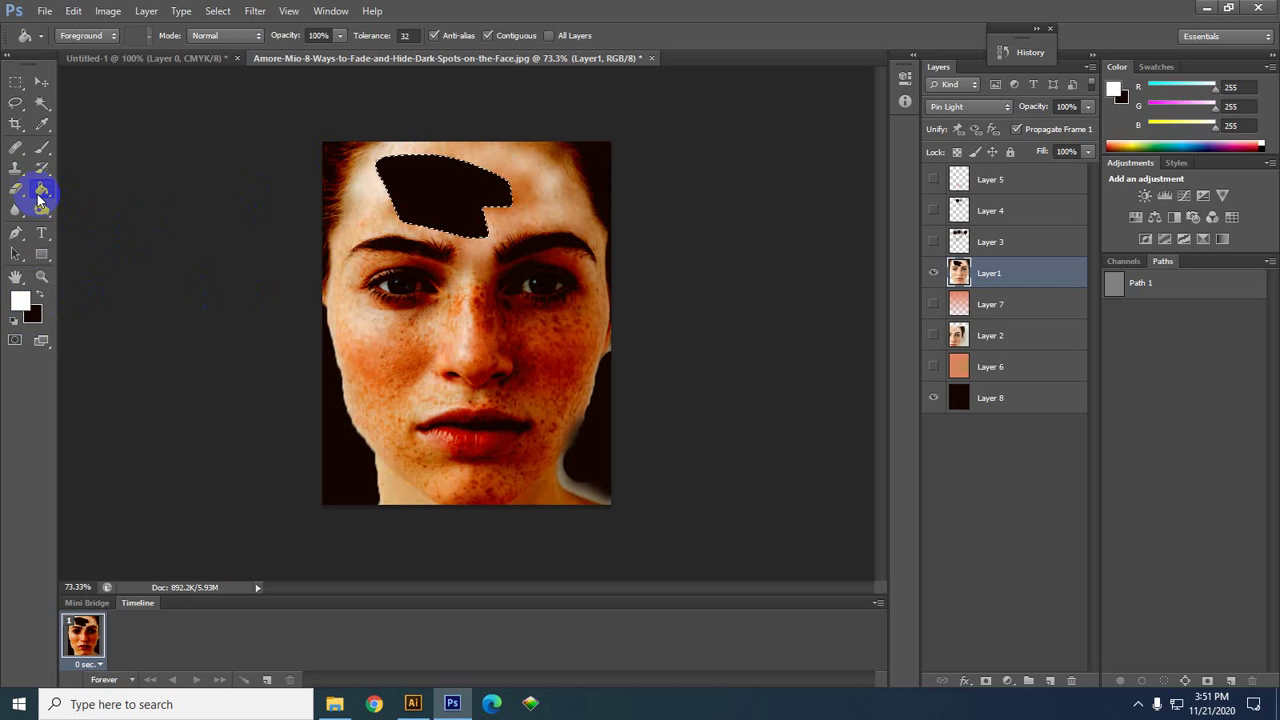
left_click(420, 189)
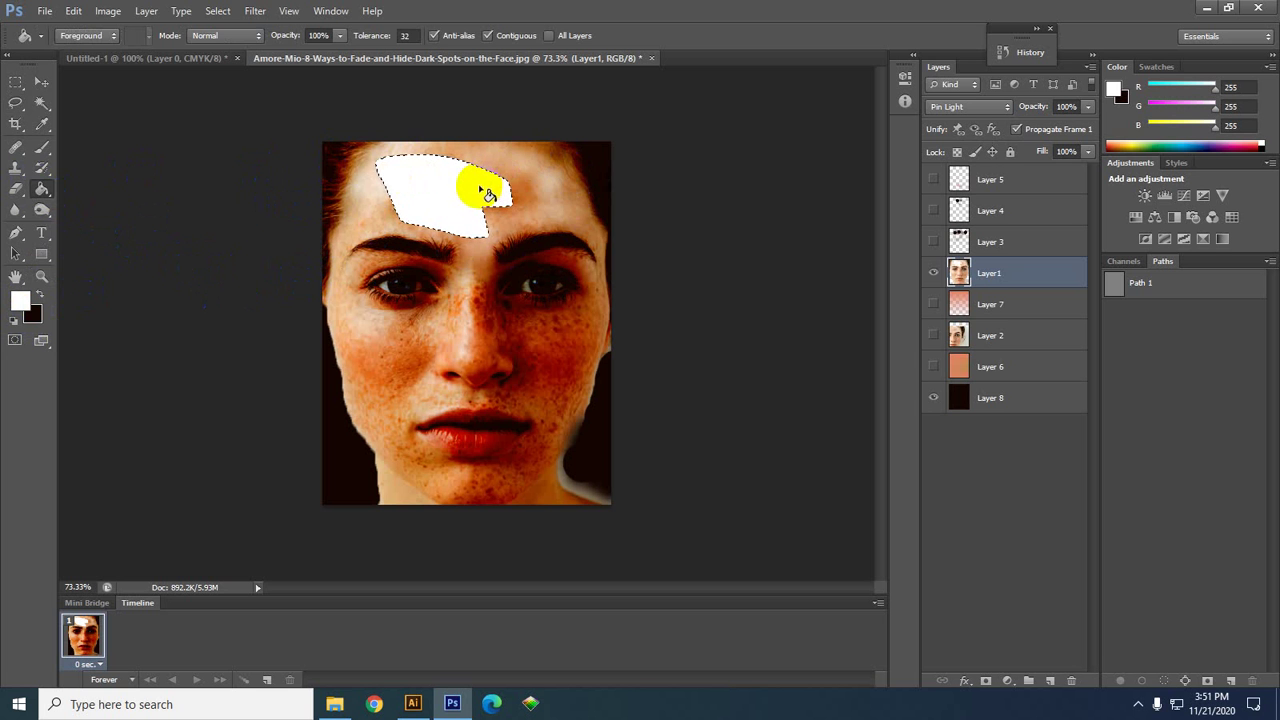
scroll(484, 195, "up", 3)
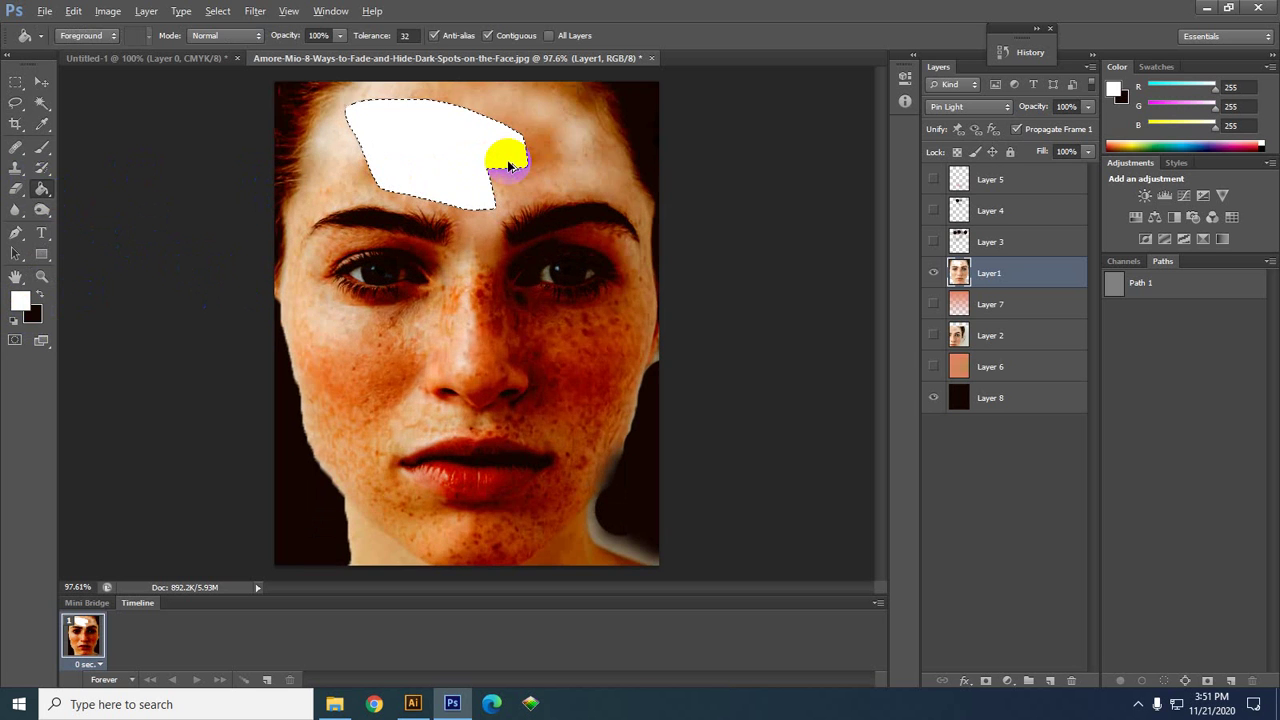
key("ctrl+d")
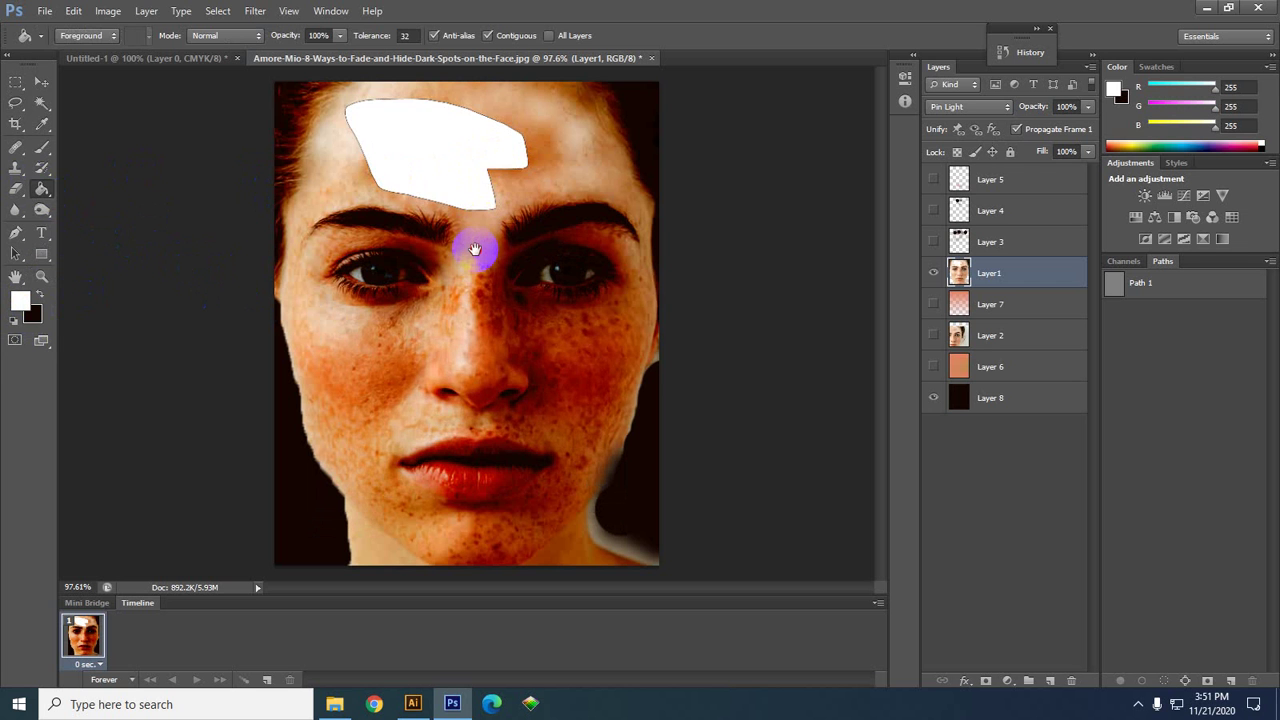
left_click(500, 177)
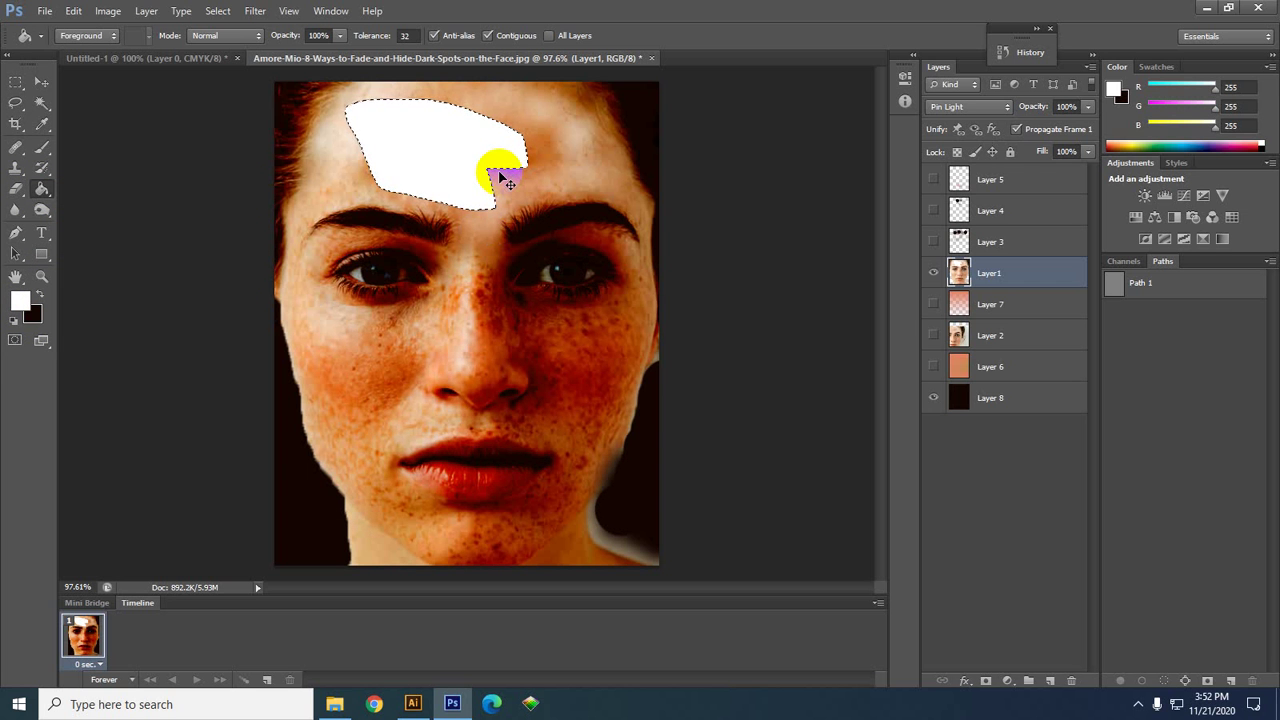
- Invert the selection and fill the skin around the forehead patch and on the cheek with white
key("ctrl+shift+i")
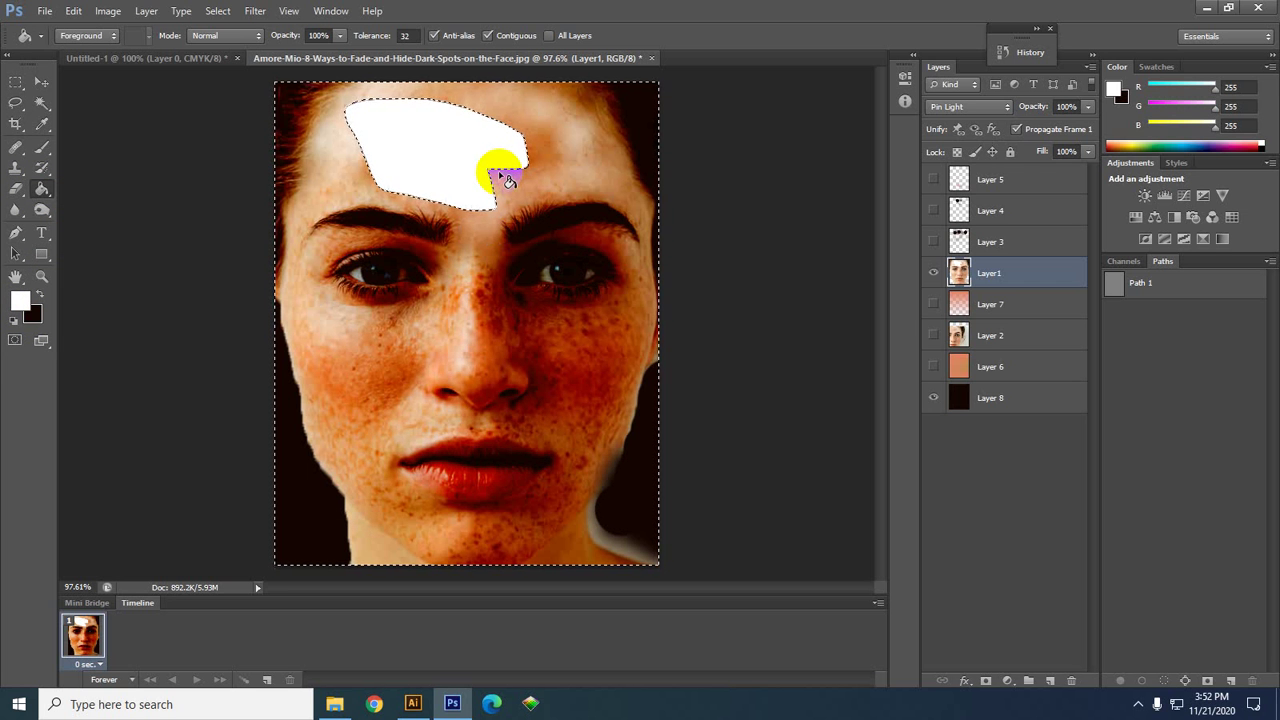
key("ctrl+shift+i")
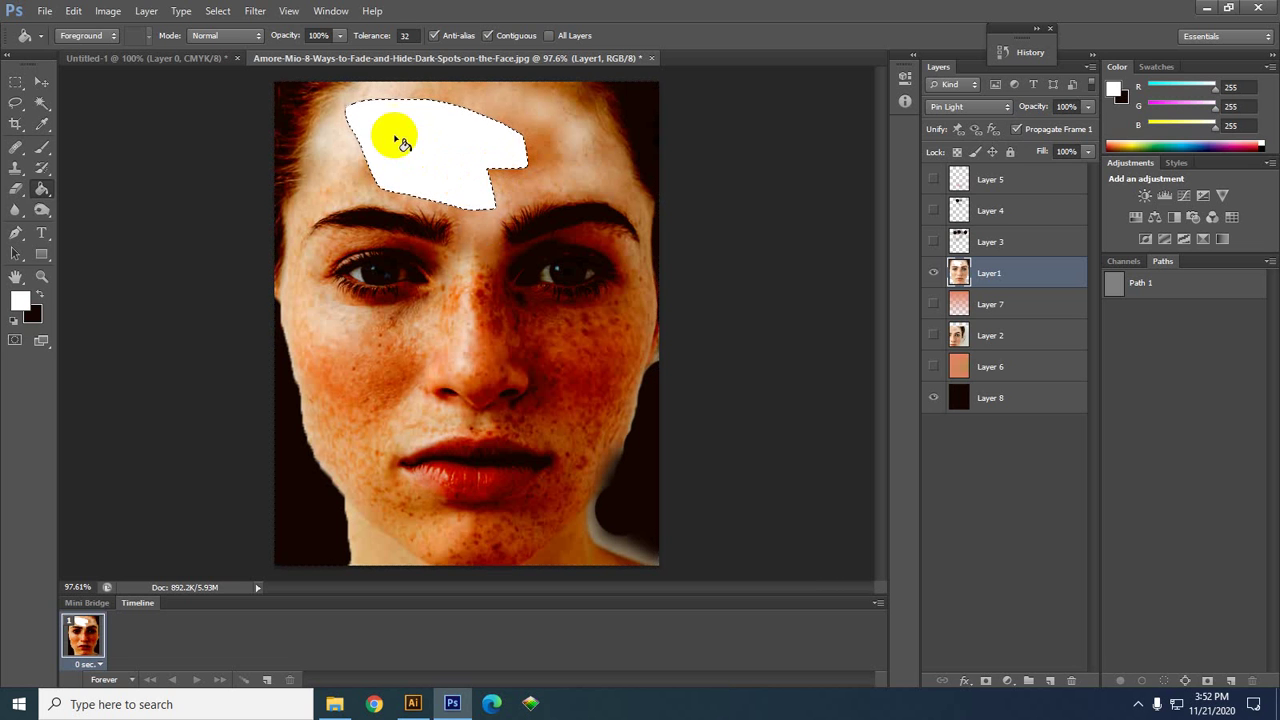
left_click(352, 116)
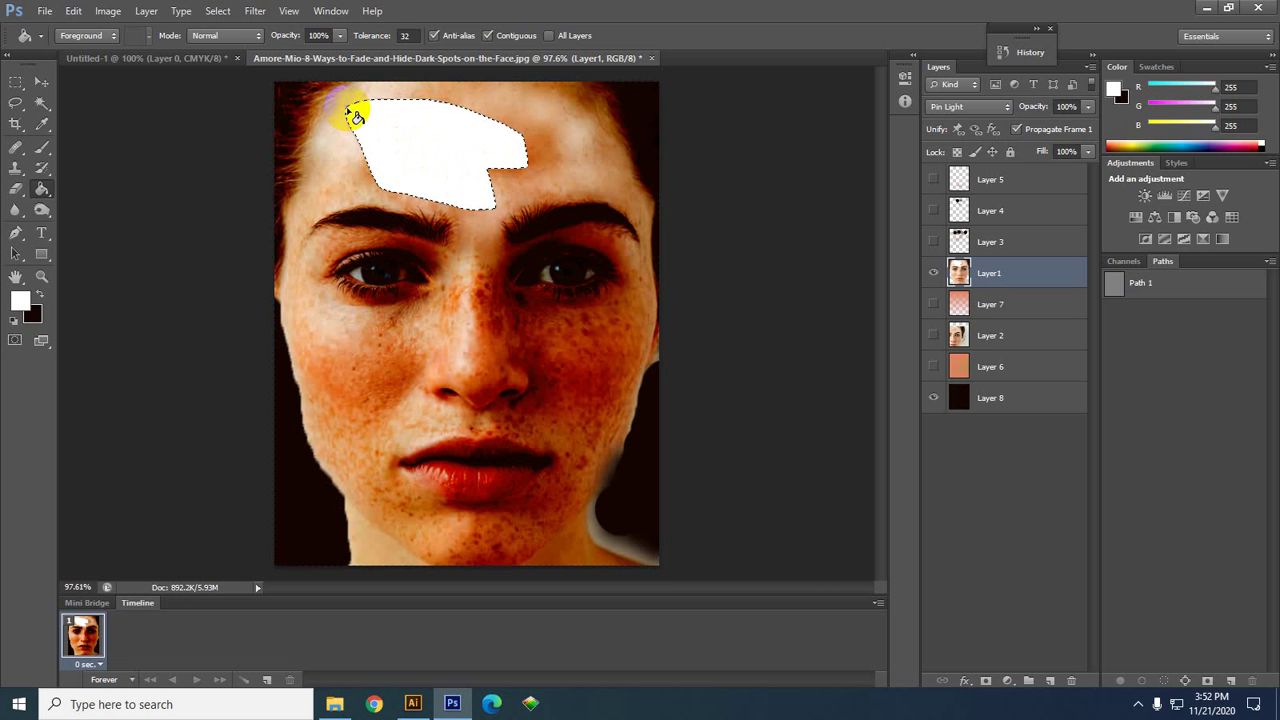
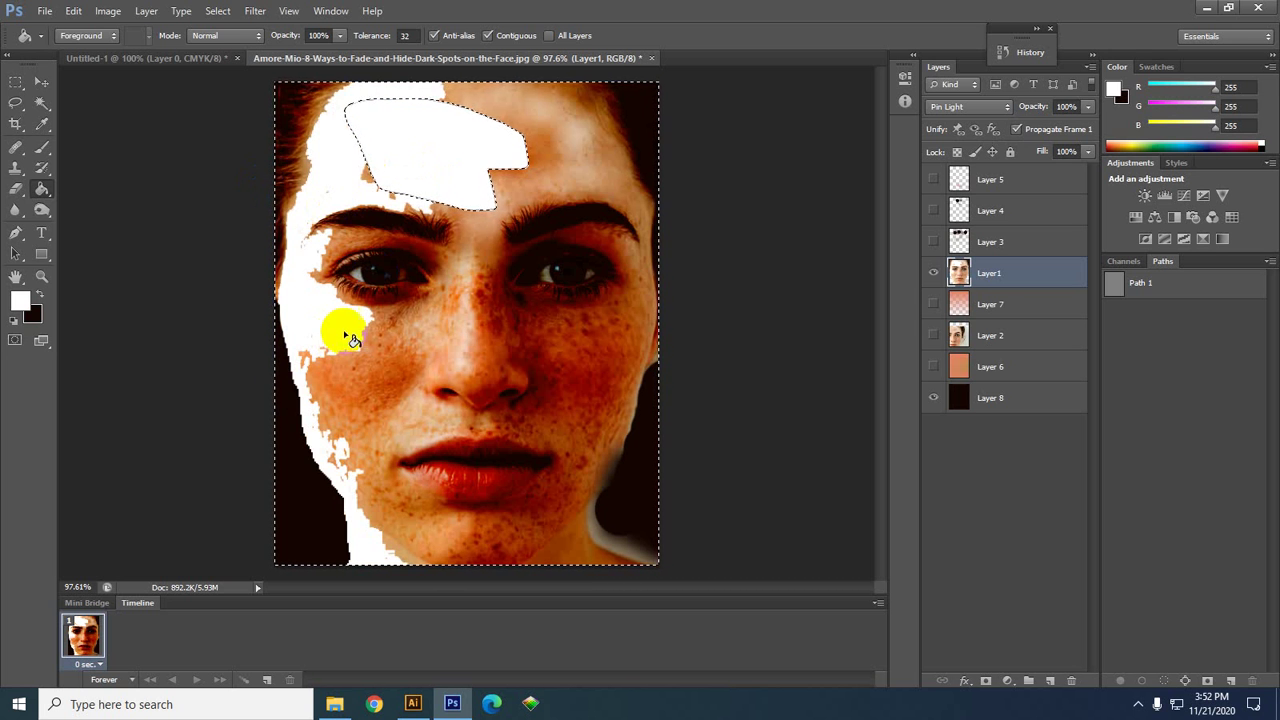
left_click(358, 405)
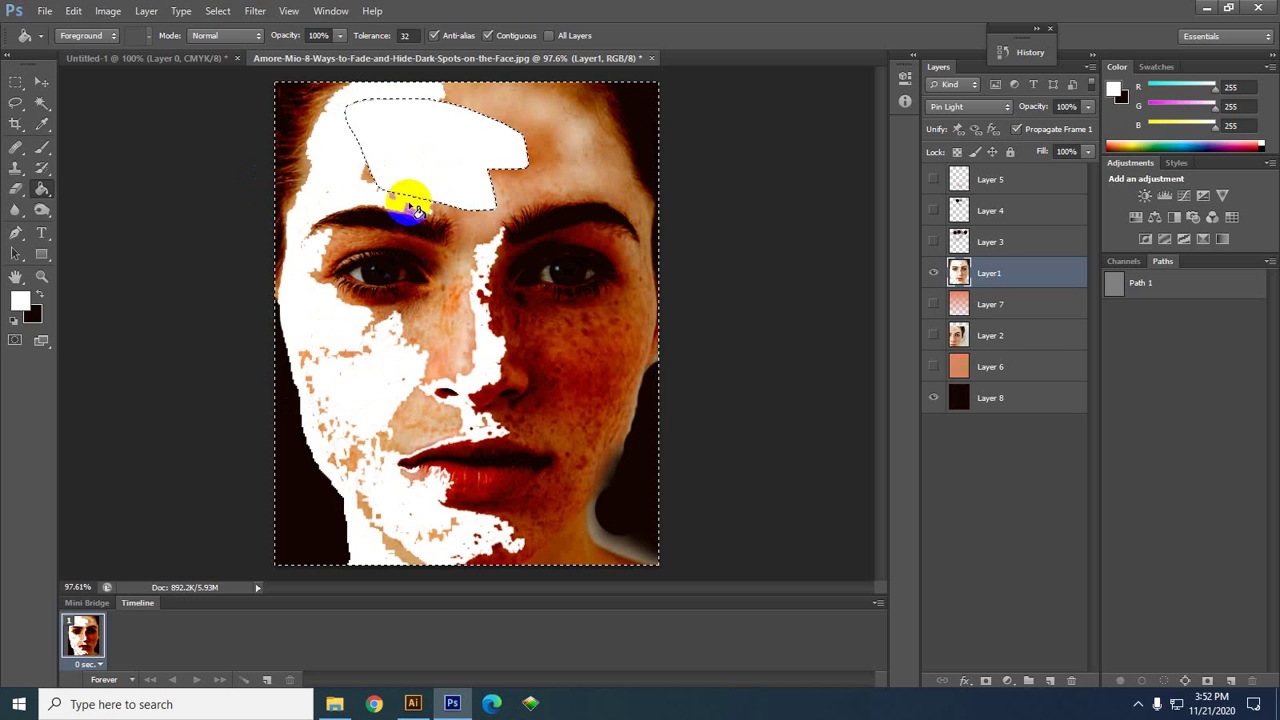
- Swap the colours to near-black foreground and fill the white areas and remaining skin outside the forehead patch with it
left_click(38, 295)
left_click(445, 148)
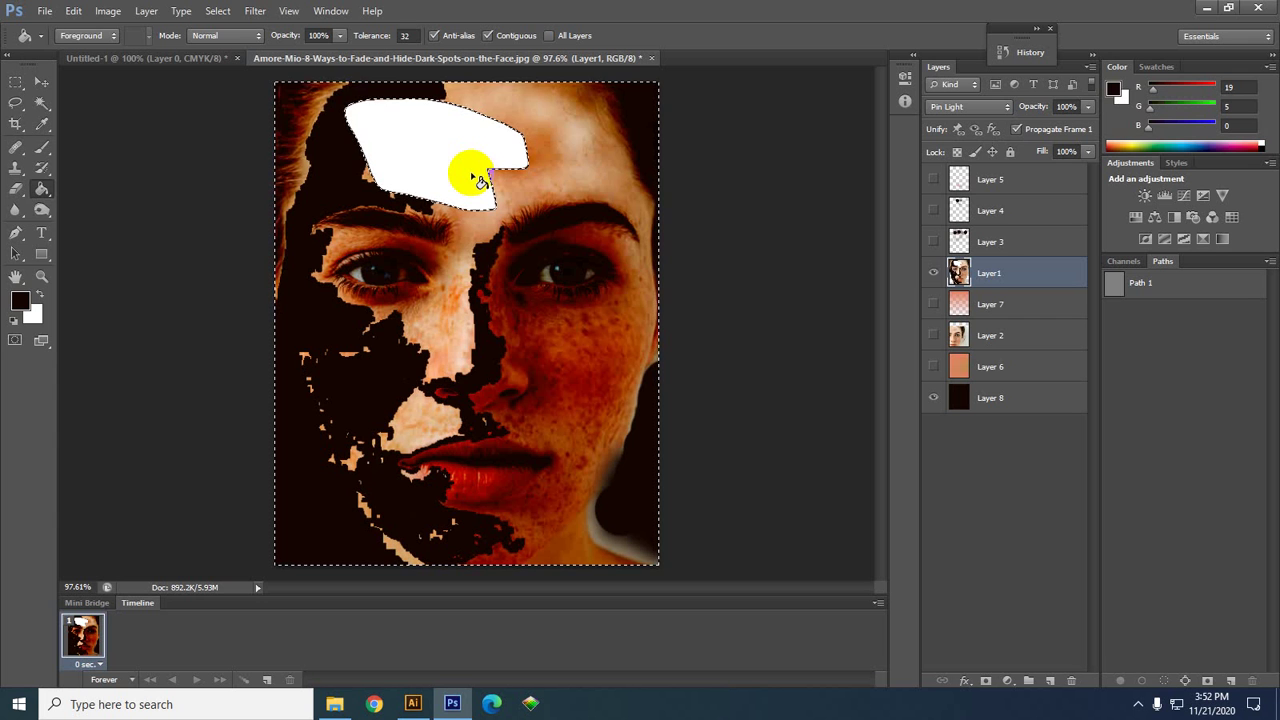
left_click(571, 137)
left_click(623, 206)
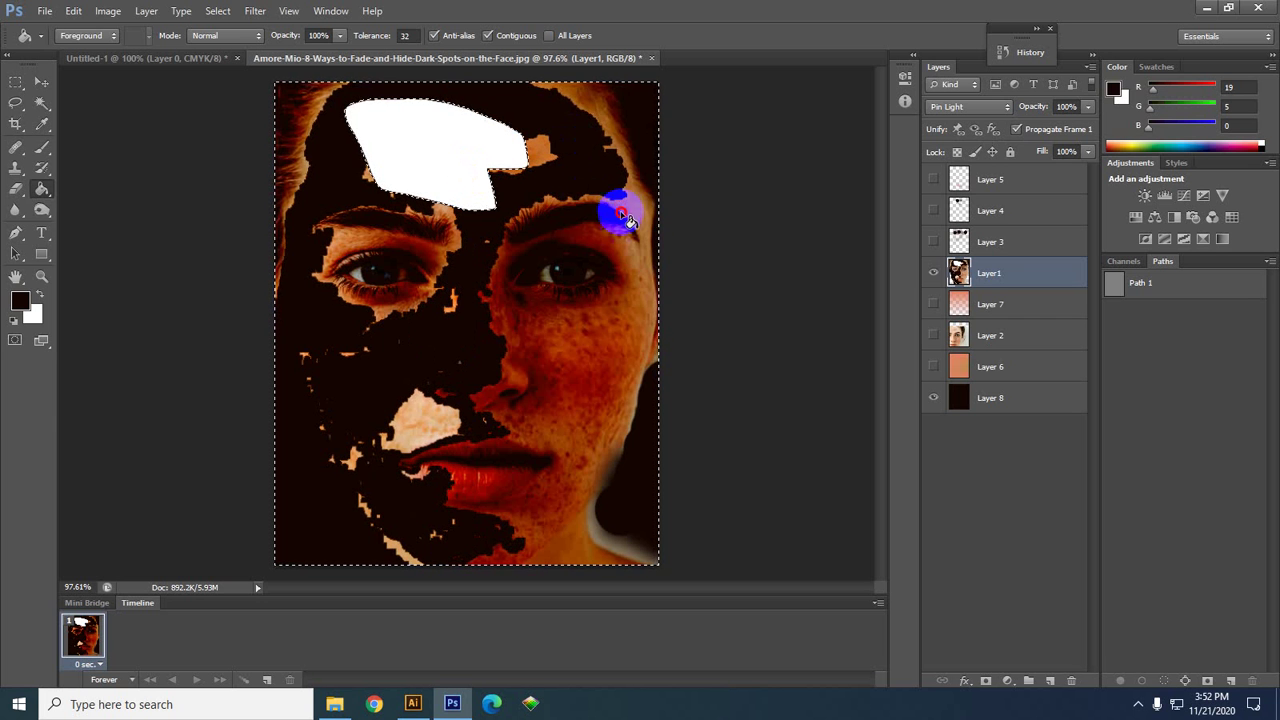
left_click(563, 349)
left_click(422, 361)
left_click(409, 313)
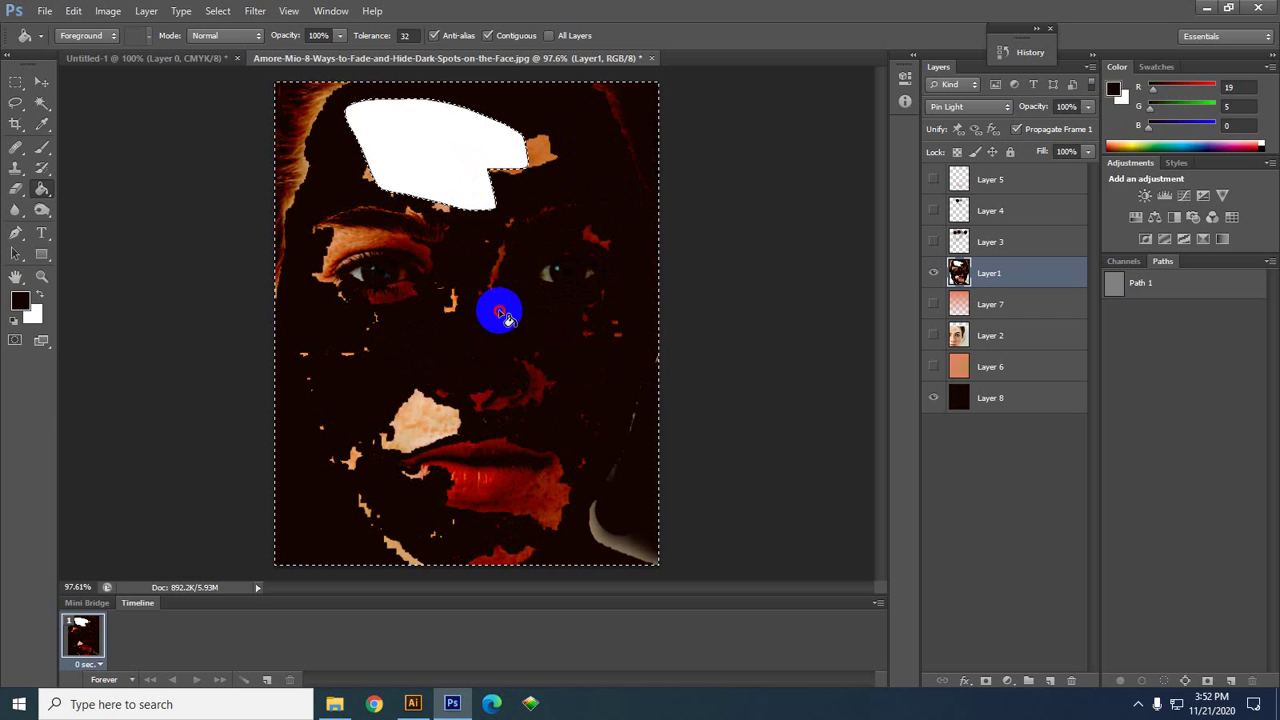
- Invert the selection back to the forehead patch and fill it with near-black
left_click(398, 192)
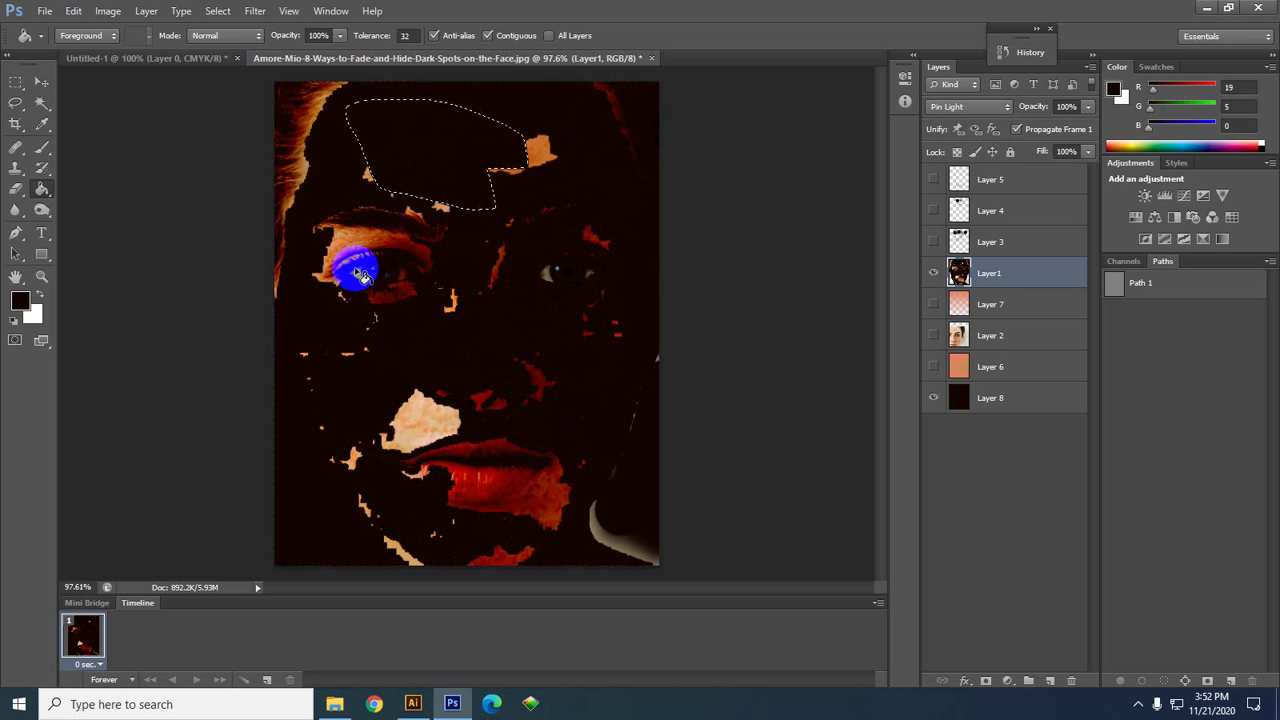
left_click(423, 422)
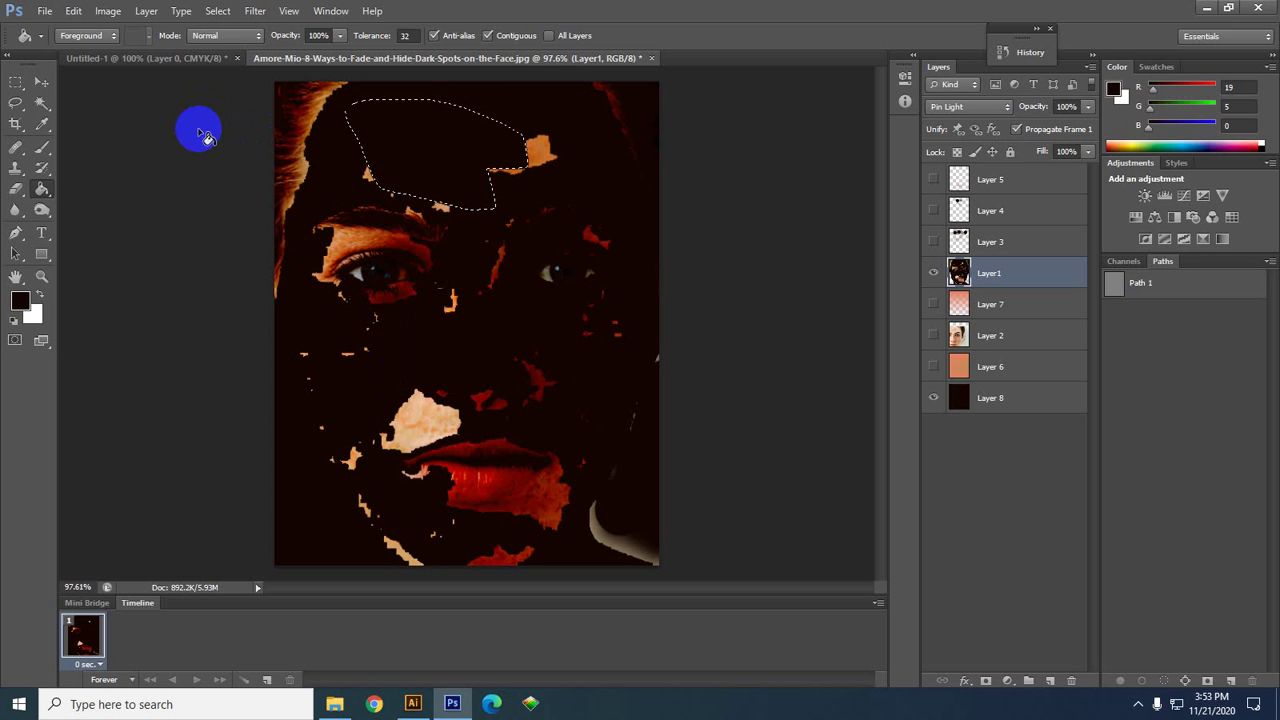
- Clear the selection and fill the leftover light patches on the forehead, above the lip and along the hairline with near-black
key("ctrl+d")
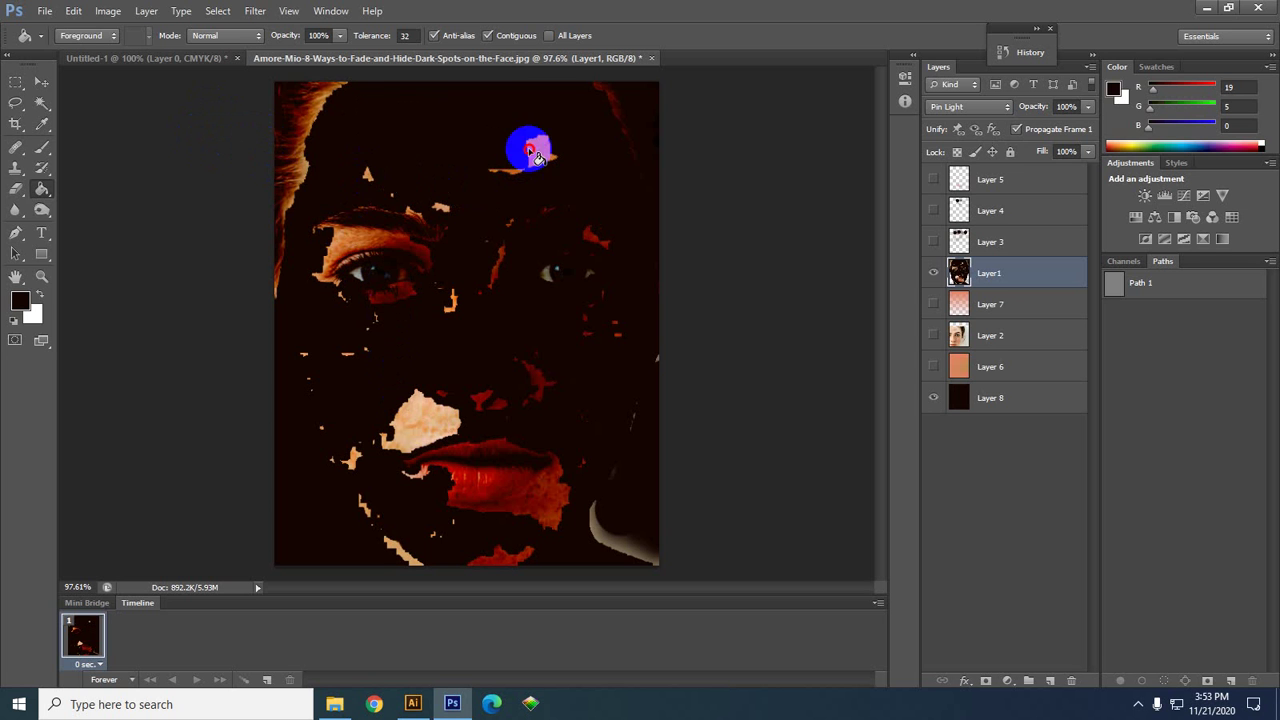
left_click(428, 423)
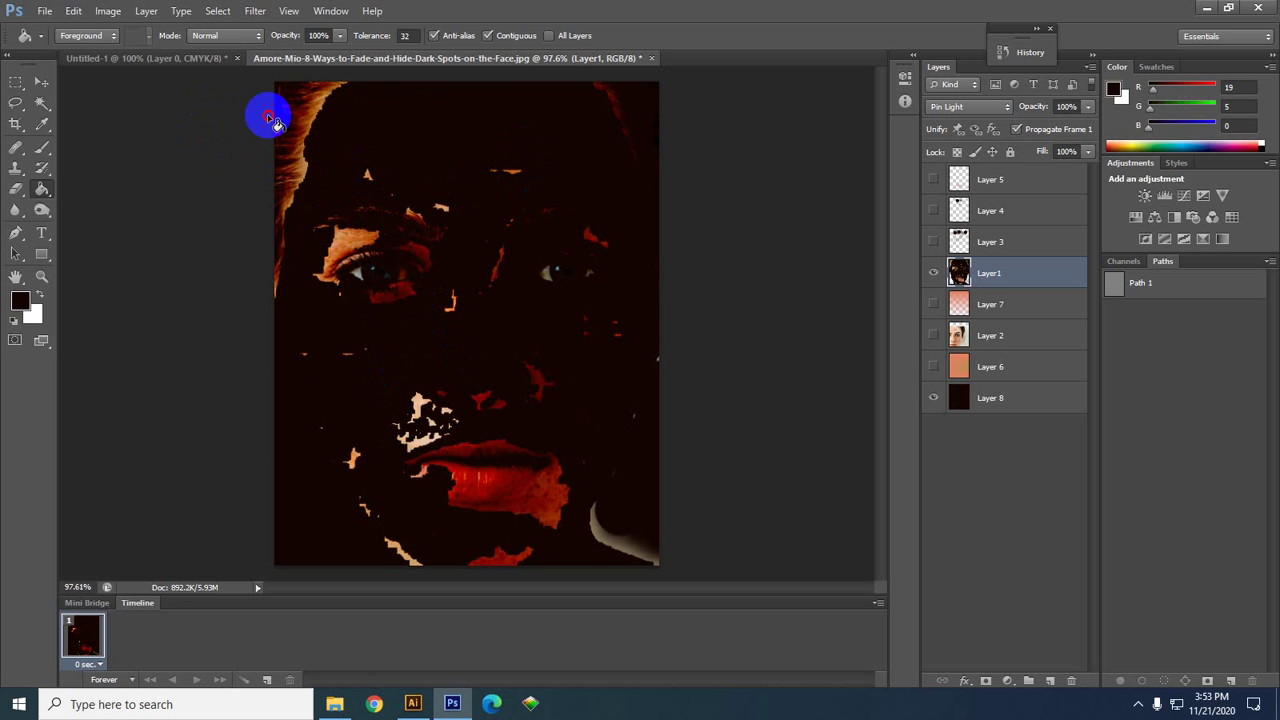
left_click(313, 120)
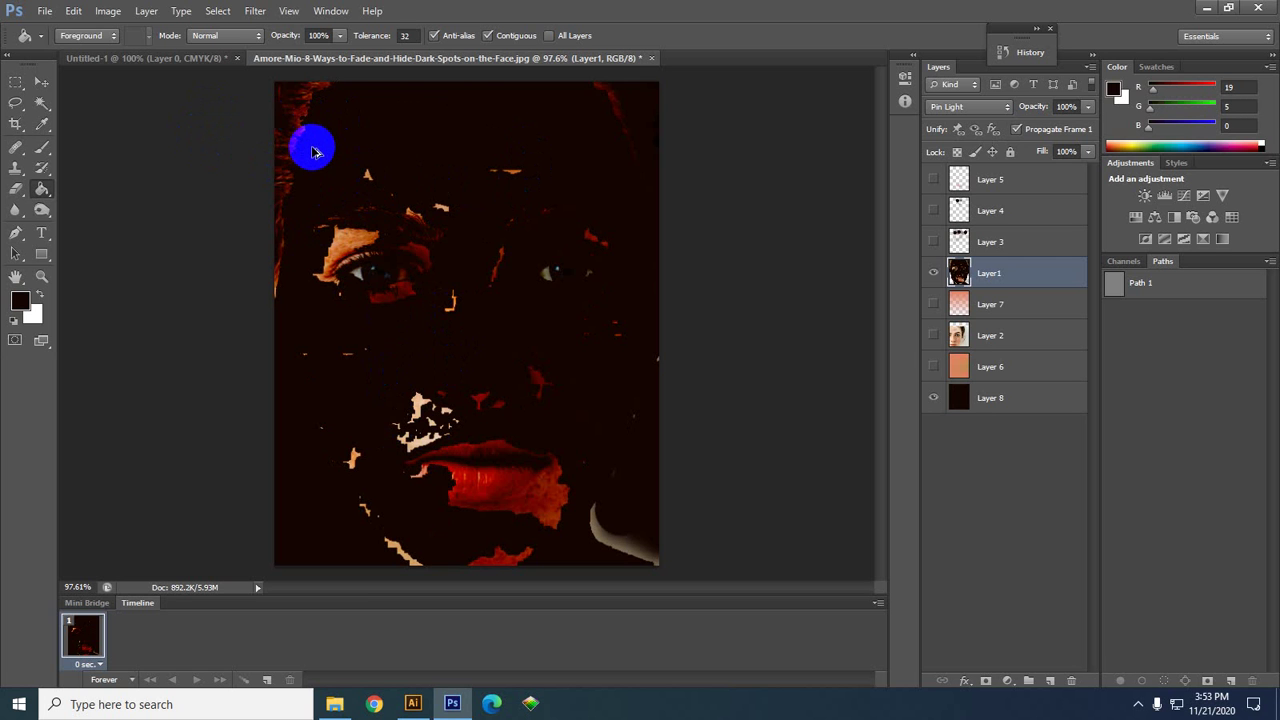
- Undo all the near-black and white Paint Bucket fills and selection changes until the portrait is restored with Layer 8 active
key("ctrl+z")
key("ctrl+alt+z")
key("ctrl+alt+z")
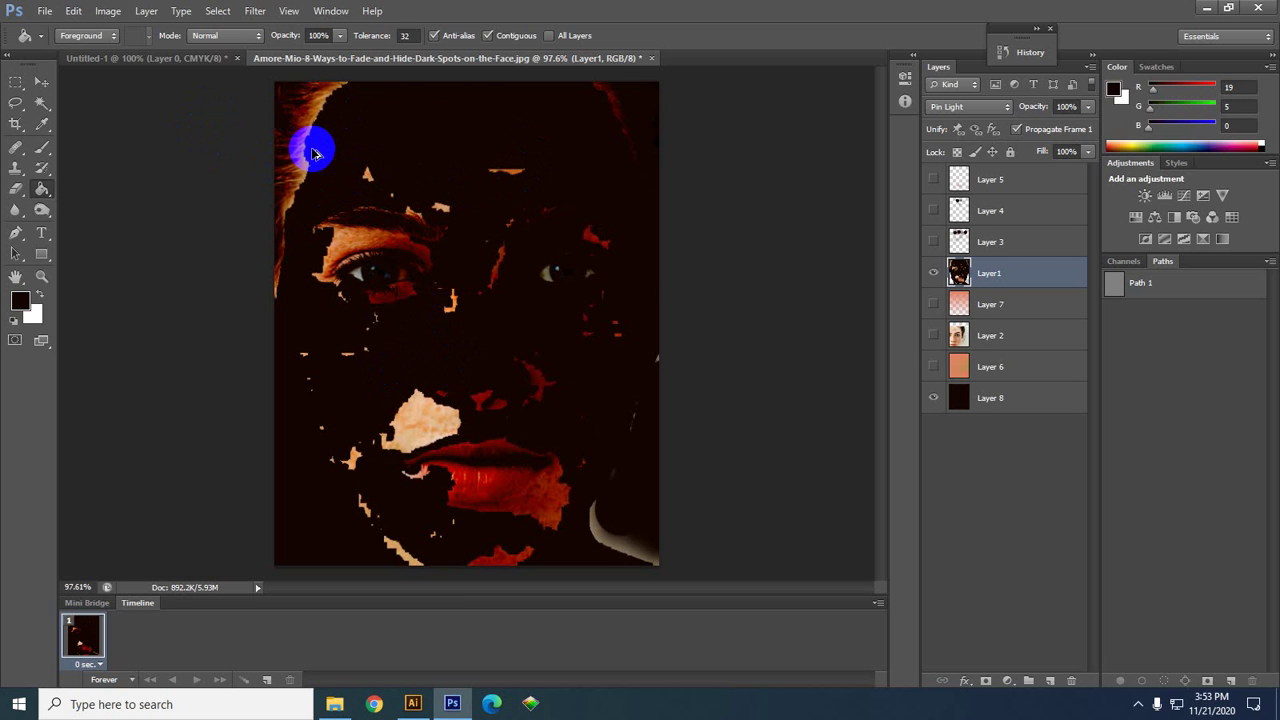
key("ctrl+alt+z")
key("ctrl+alt+z")
key("ctrl+alt+z")
key("ctrl+alt+z")
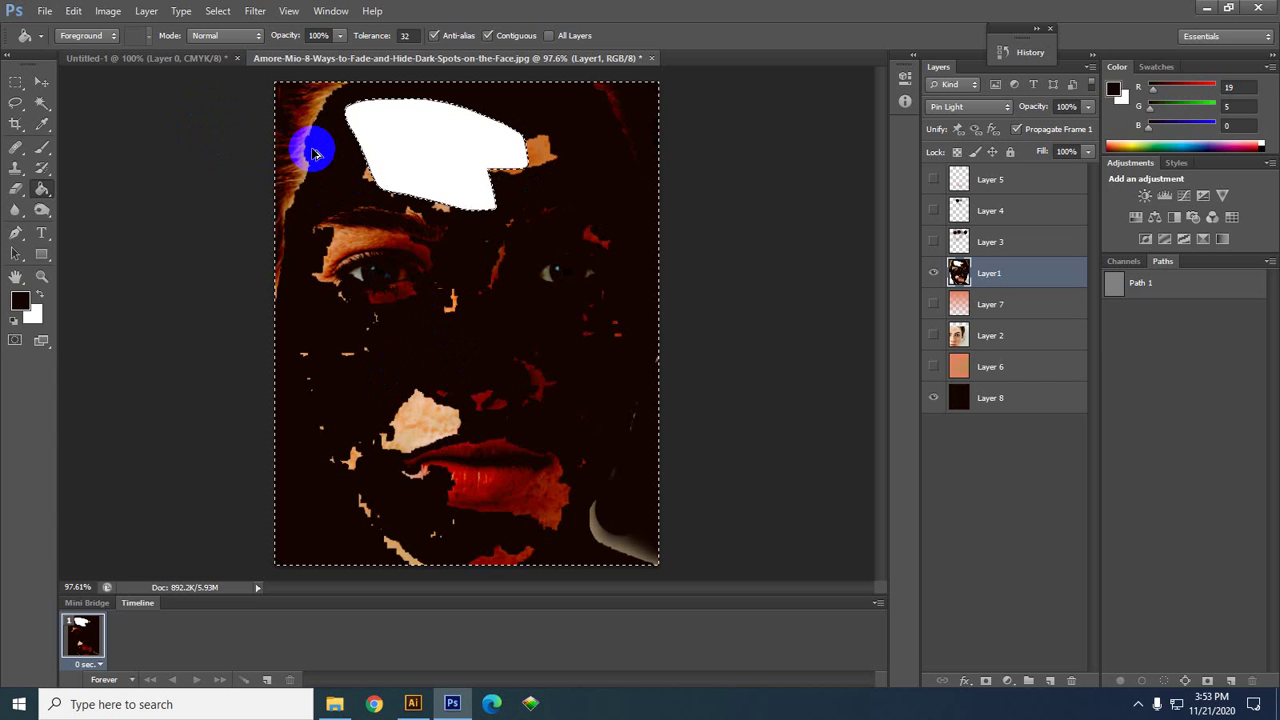
key("ctrl+alt+z")
key("ctrl+alt+z")
key("ctrl+alt+z")
key("ctrl+alt+z")
key("ctrl+alt+z")
key("ctrl+alt+z")
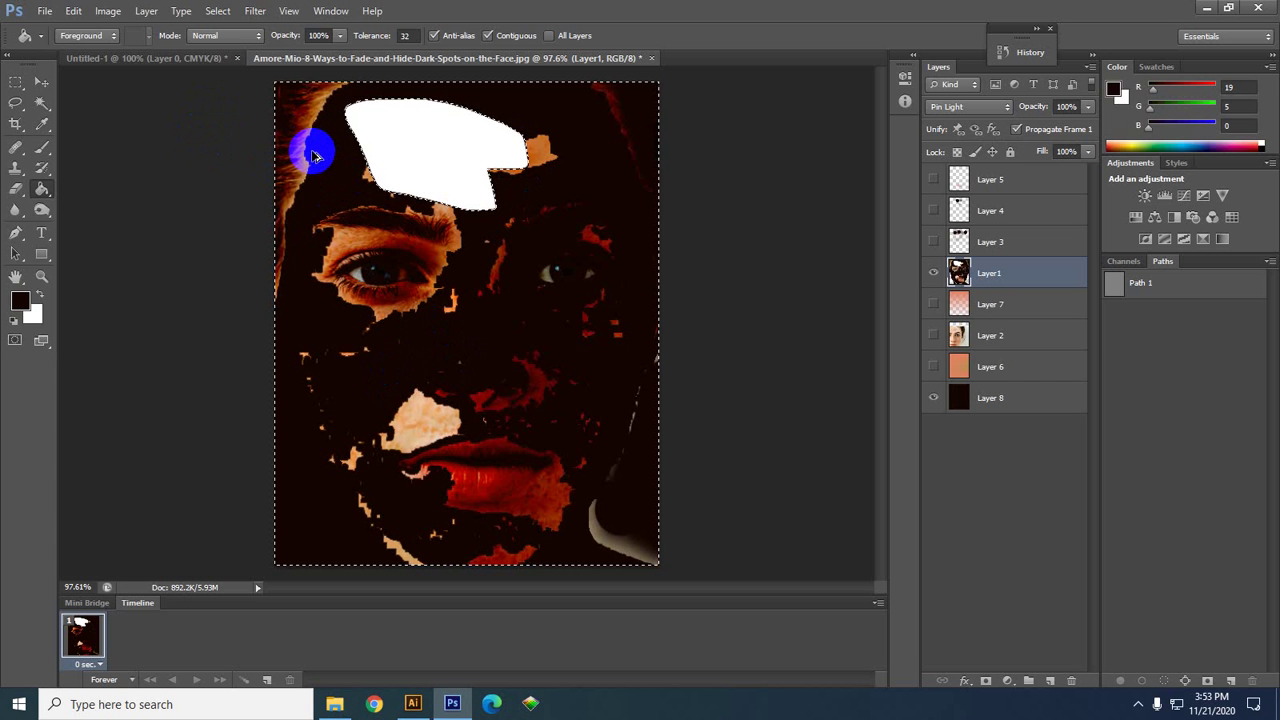
key("ctrl+alt+z")
key("ctrl+alt+z")
key("ctrl+alt+z")
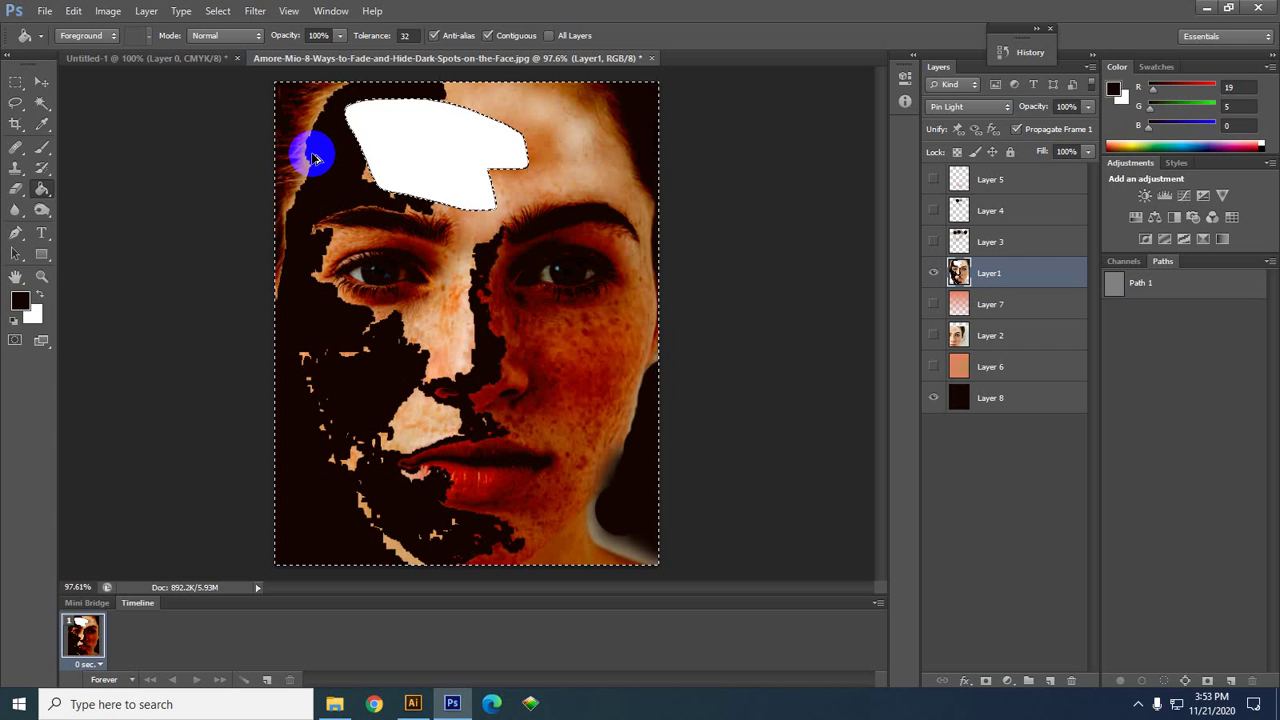
key("ctrl+alt+z")
key("ctrl+alt+z")
key("ctrl+alt+z")
key("ctrl+alt+z")
key("ctrl+alt+z")
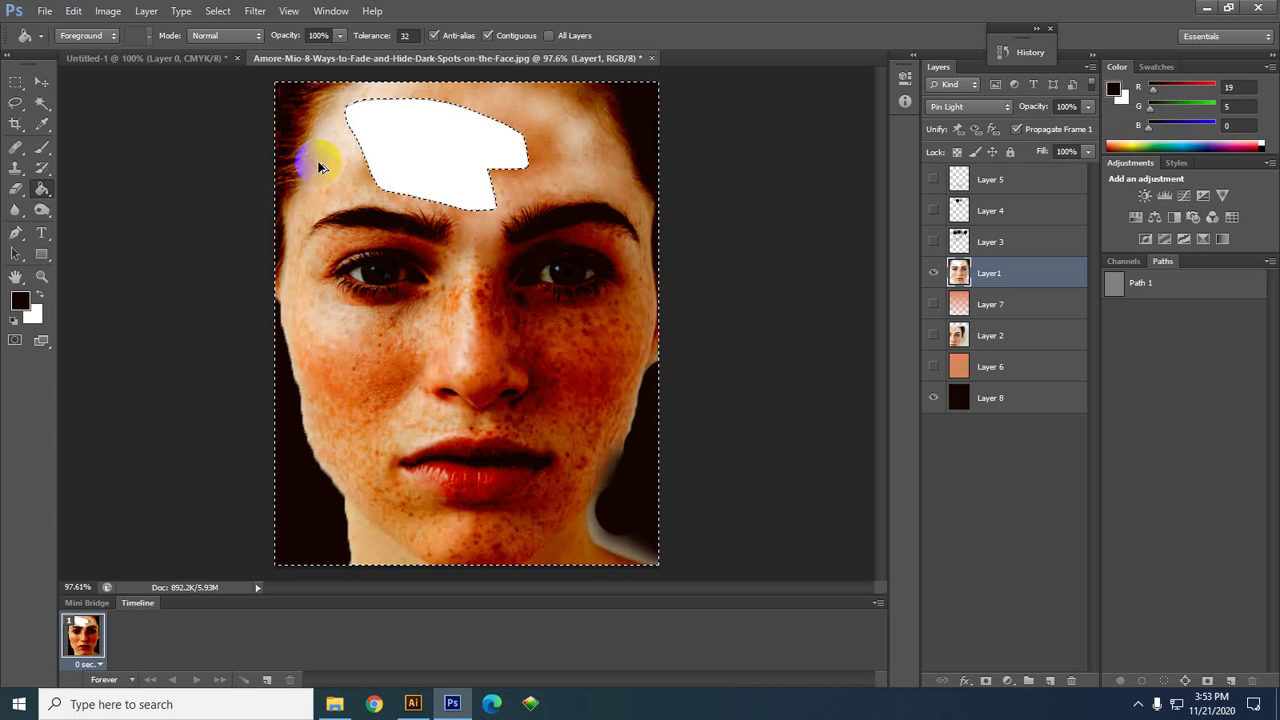
key("ctrl+alt+z")
key("ctrl+alt+z")
key("ctrl+alt+z")
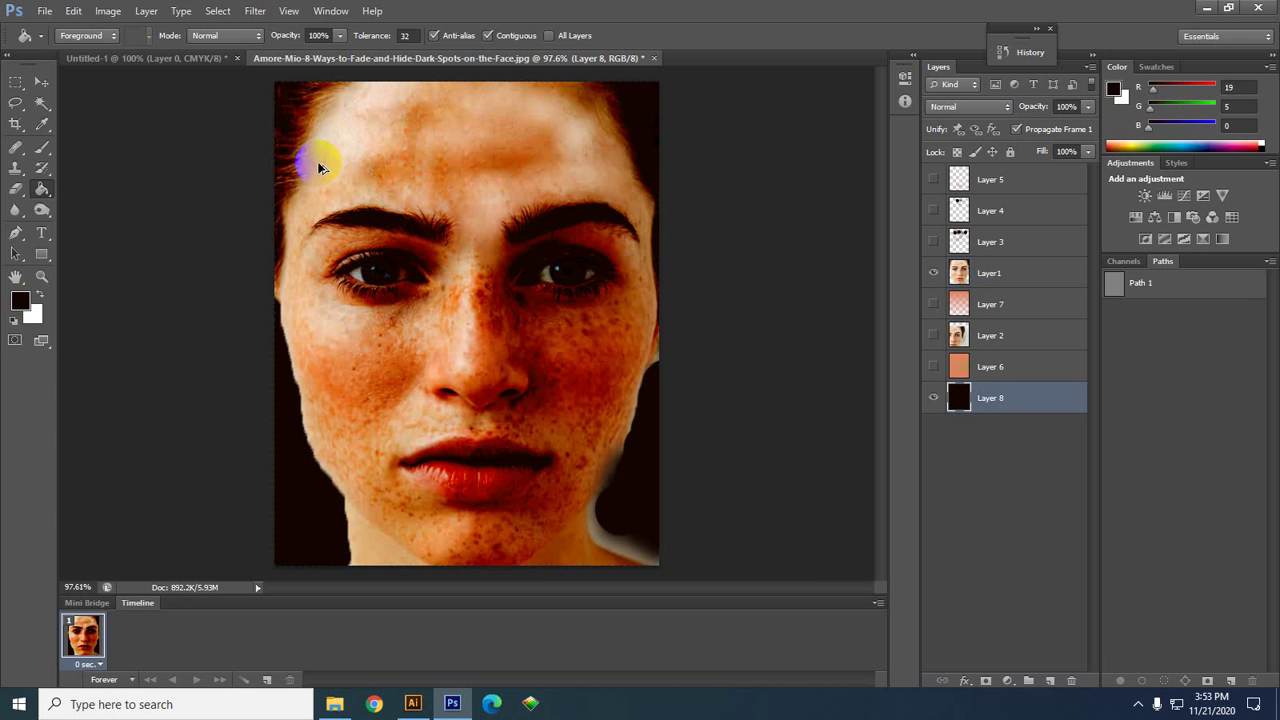
- Review the Gradient, Dodge and Pen tool groups, including the Freeform Pen, anchor point and Convert Point variants
left_click(41, 81)
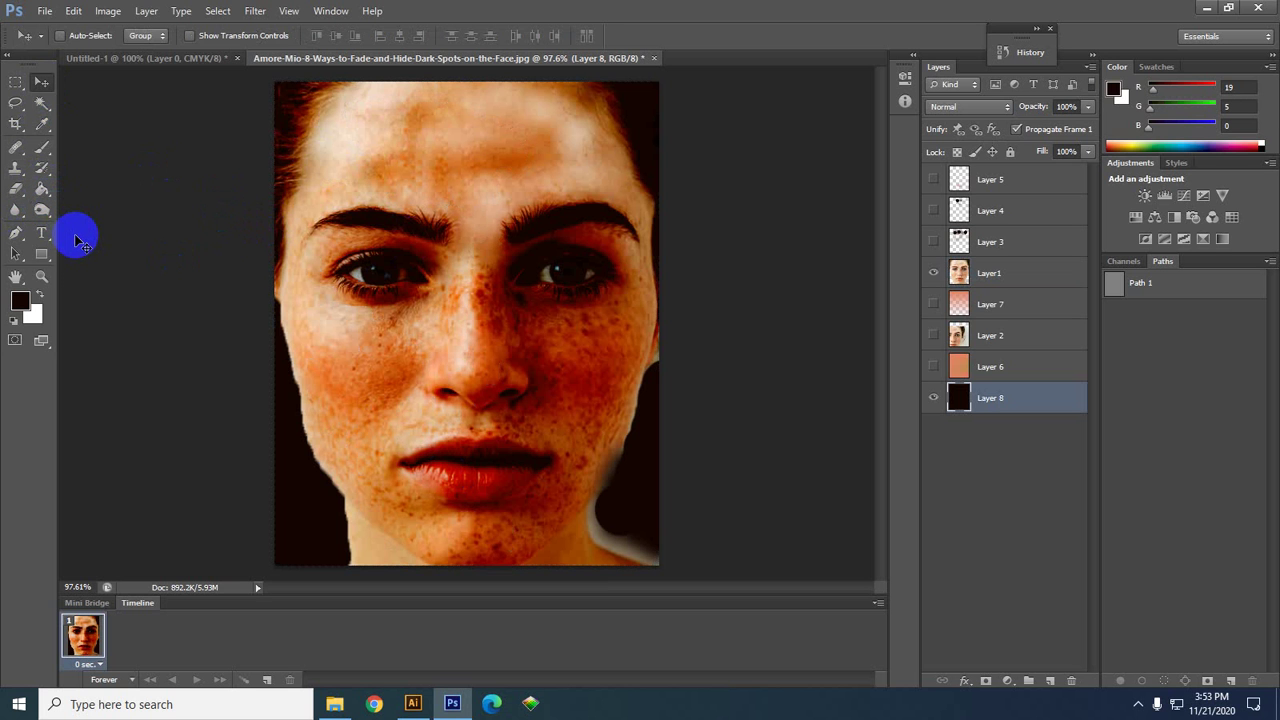
left_click_drag(42, 188, 95, 181)
mouse_move(27, 214)
left_mouse_down()
mouse_move(203, 191)
mouse_move(62, 222)
mouse_move(68, 232)
mouse_move(78, 217)
mouse_move(18, 208)
mouse_move(121, 229)
mouse_move(114, 237)
mouse_move(14, 209)
mouse_move(40, 210)
mouse_move(27, 253)
left_mouse_up()
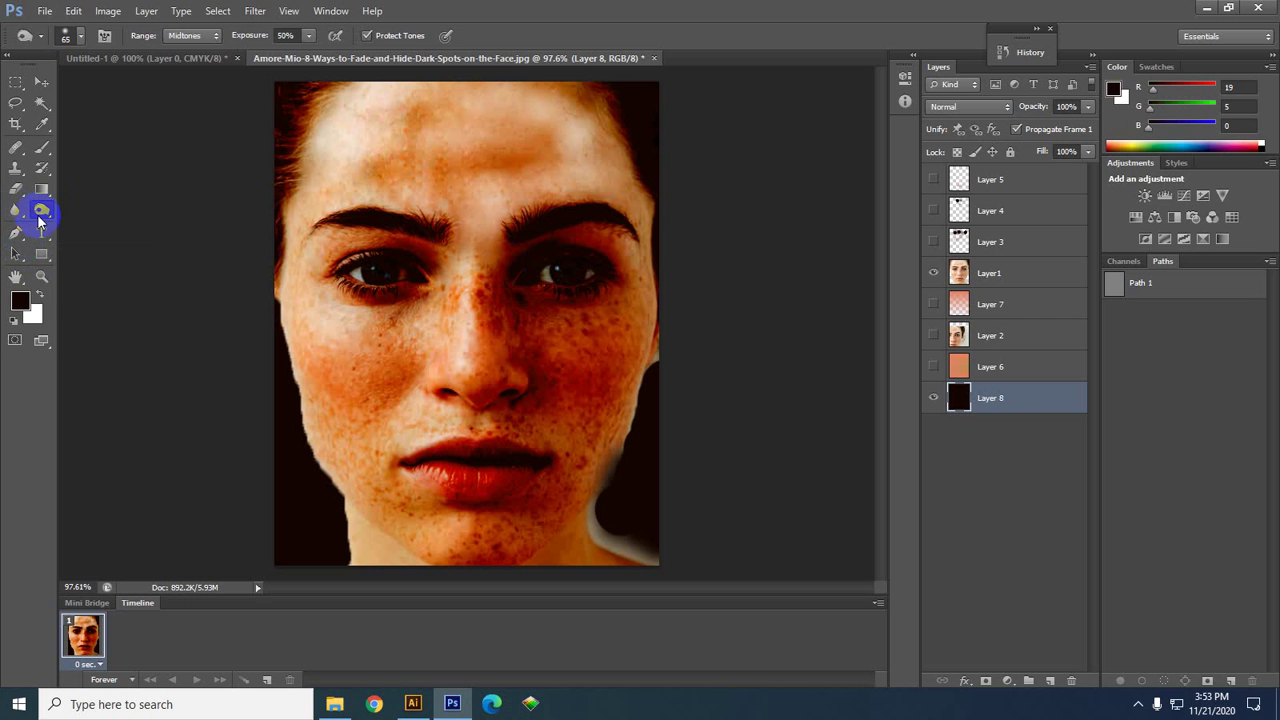
left_click(10, 236)
left_click(10, 236)
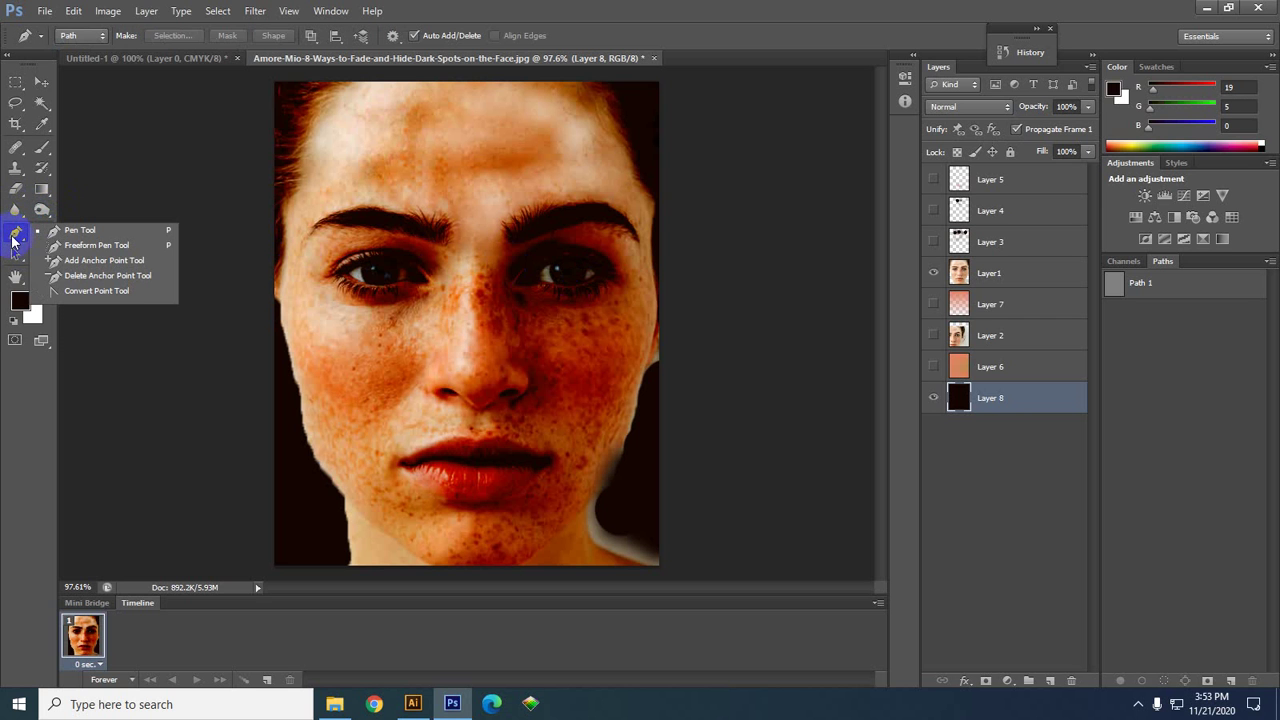
left_click_drag(22, 243, 68, 240)
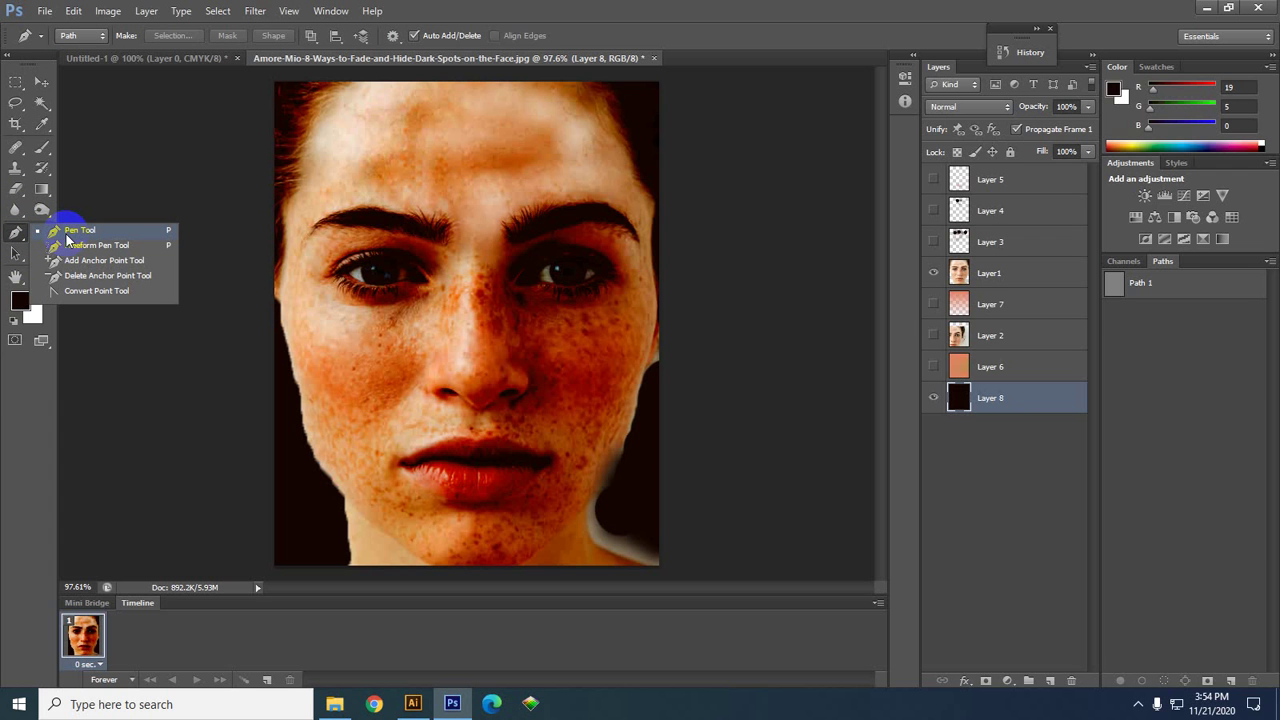
left_click_drag(67, 239, 68, 236)
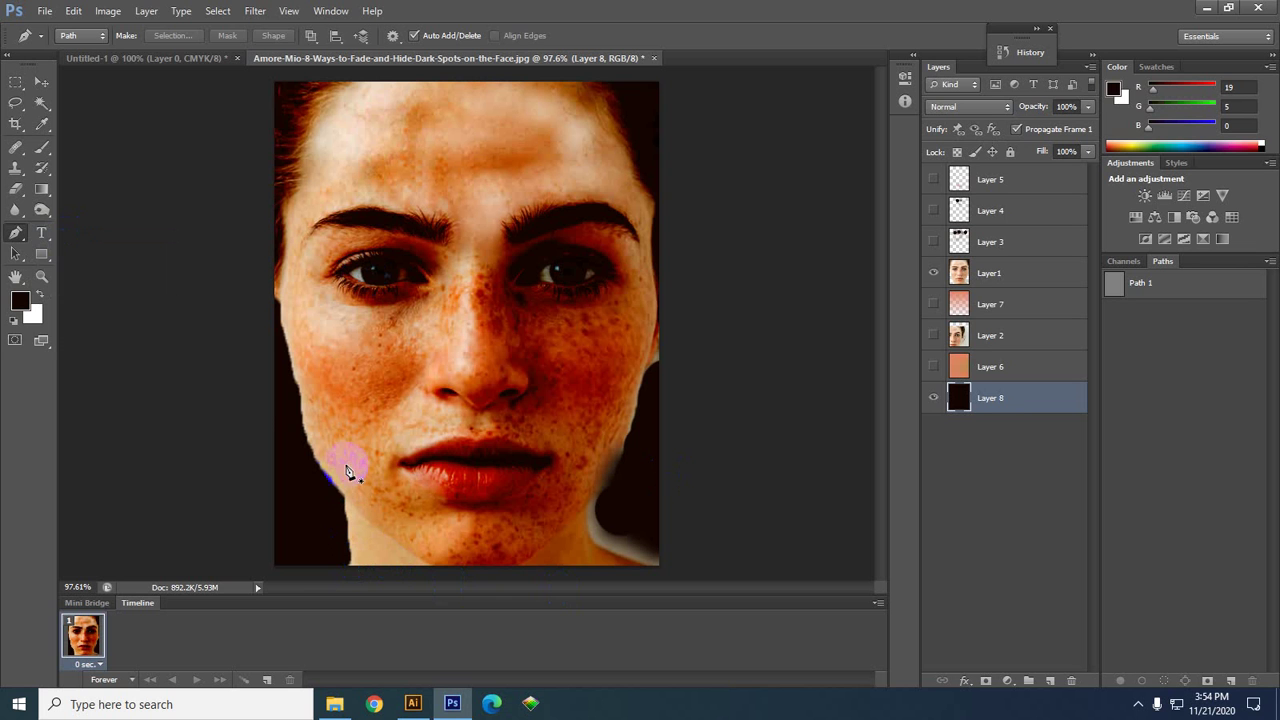
left_click_drag(300, 418, 283, 388)
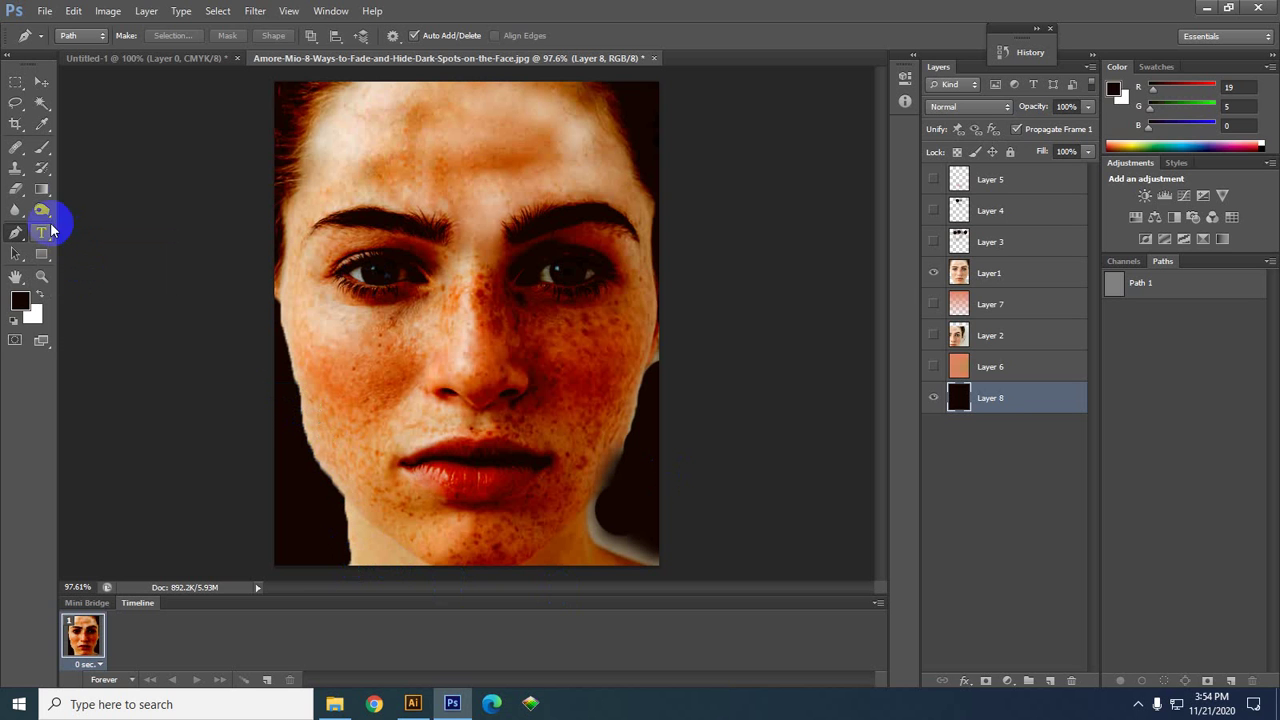
left_click(16, 234)
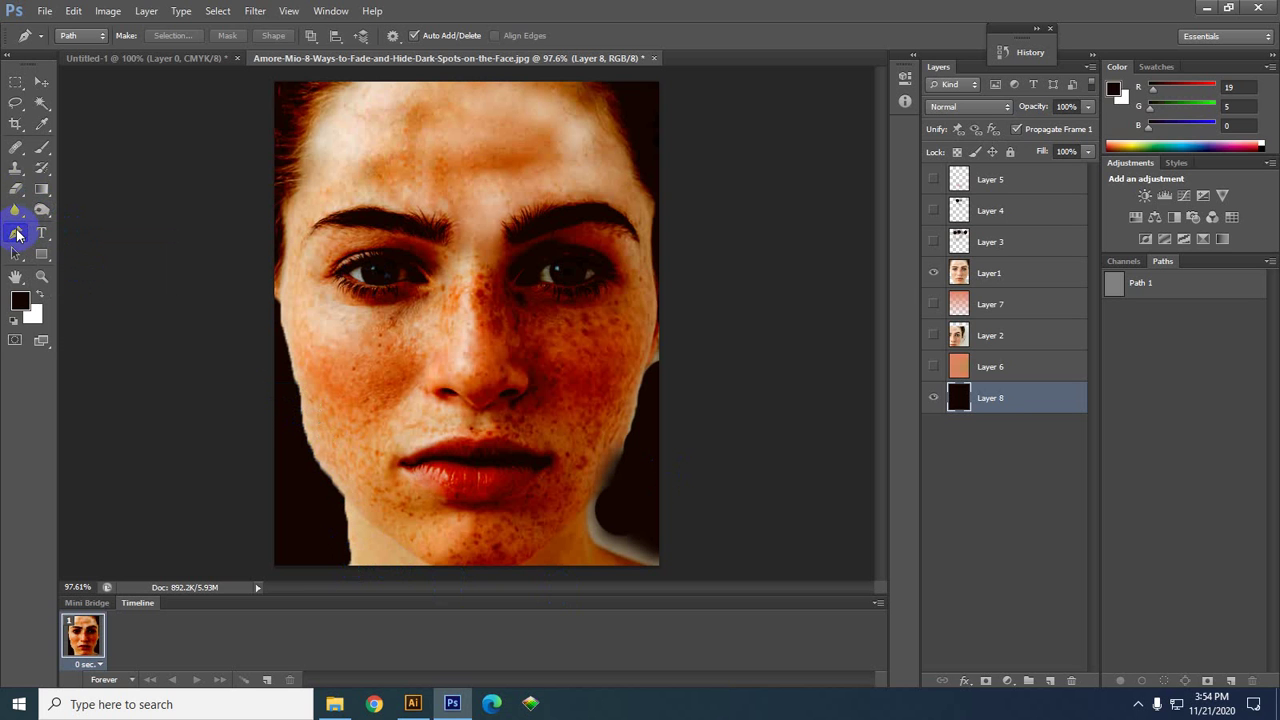
- Review the available selection tools: the marquee variants, the lasso variants, and the Quick Selection and Magic Wand tools
left_click_drag(17, 103, 17, 103)
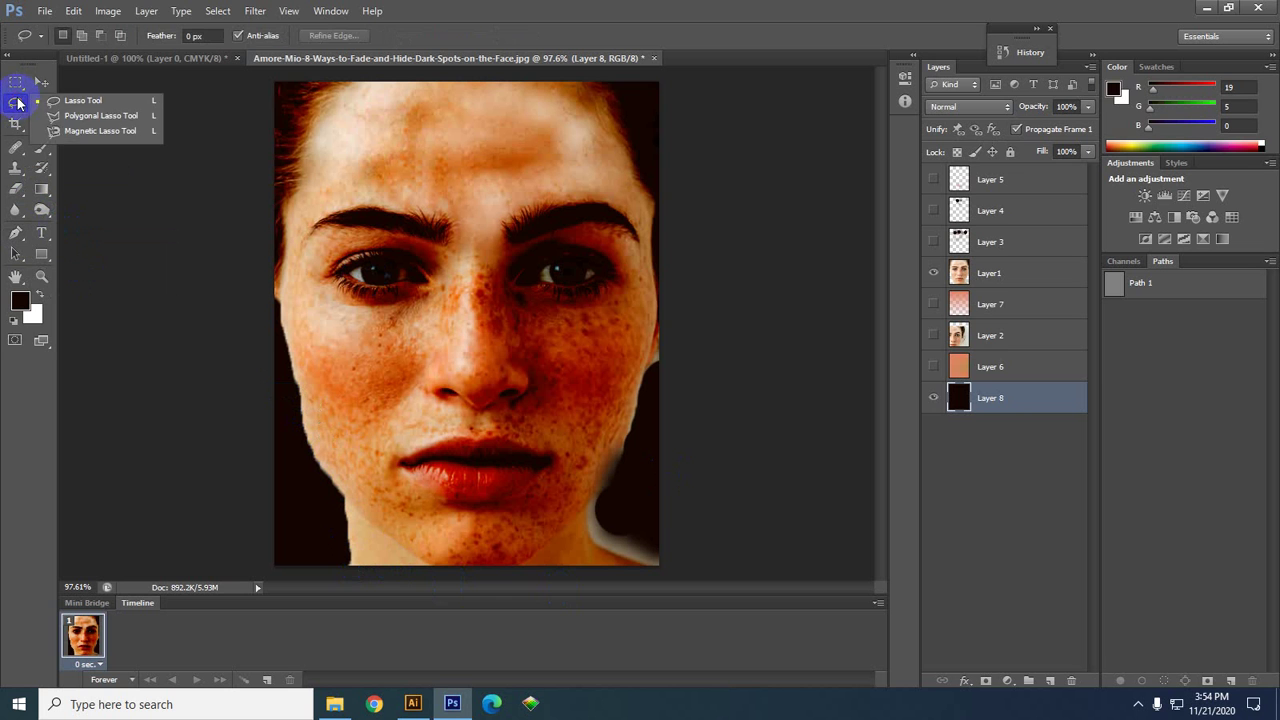
left_click(15, 81)
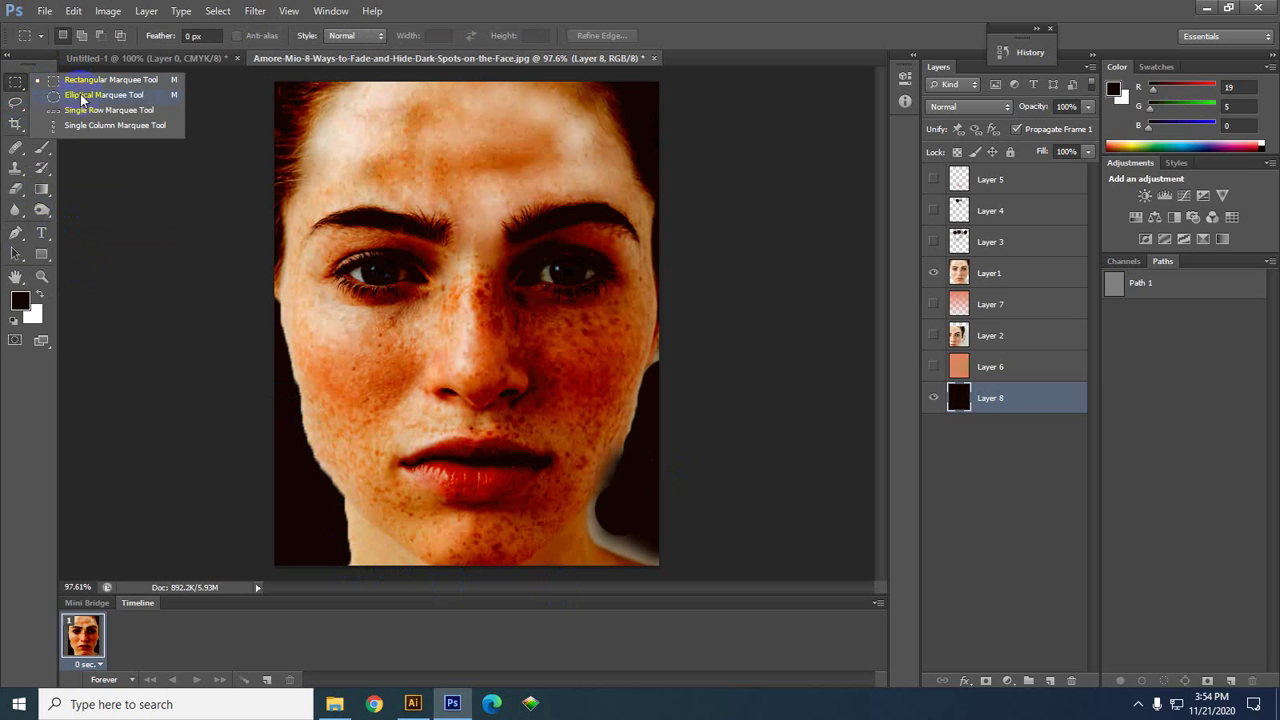
left_click(81, 130)
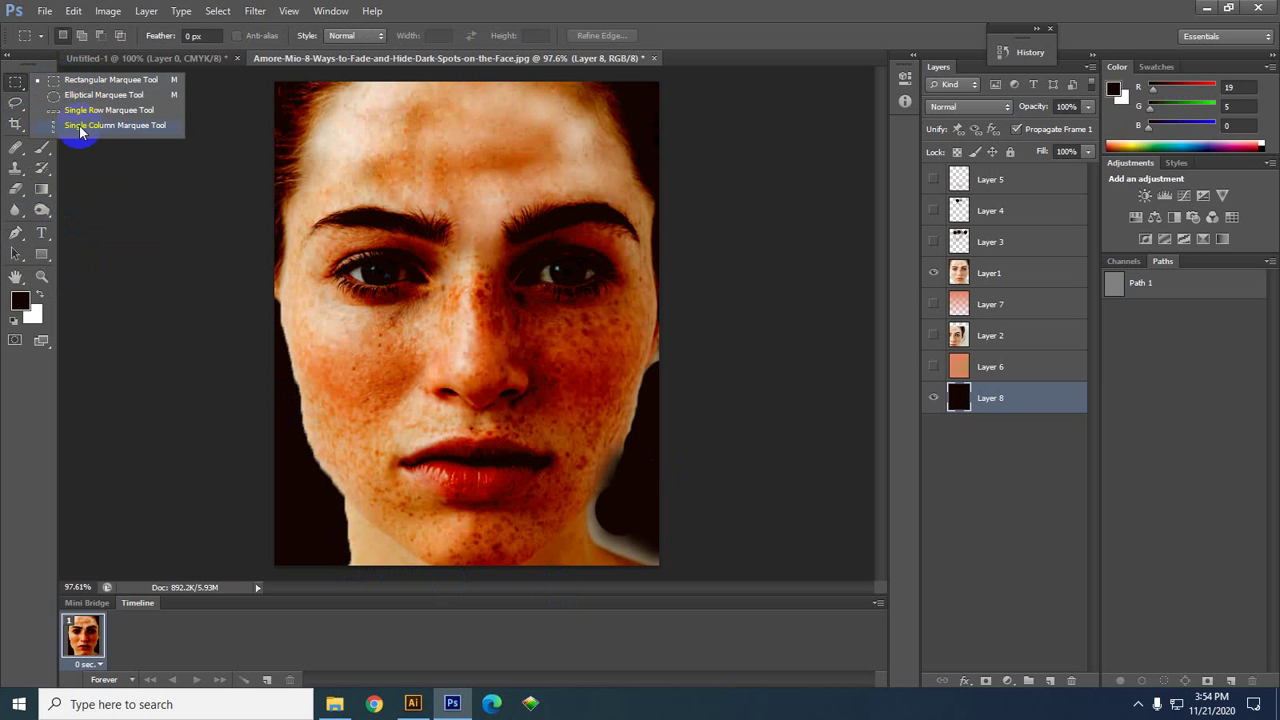
left_click(15, 81)
left_click(17, 105)
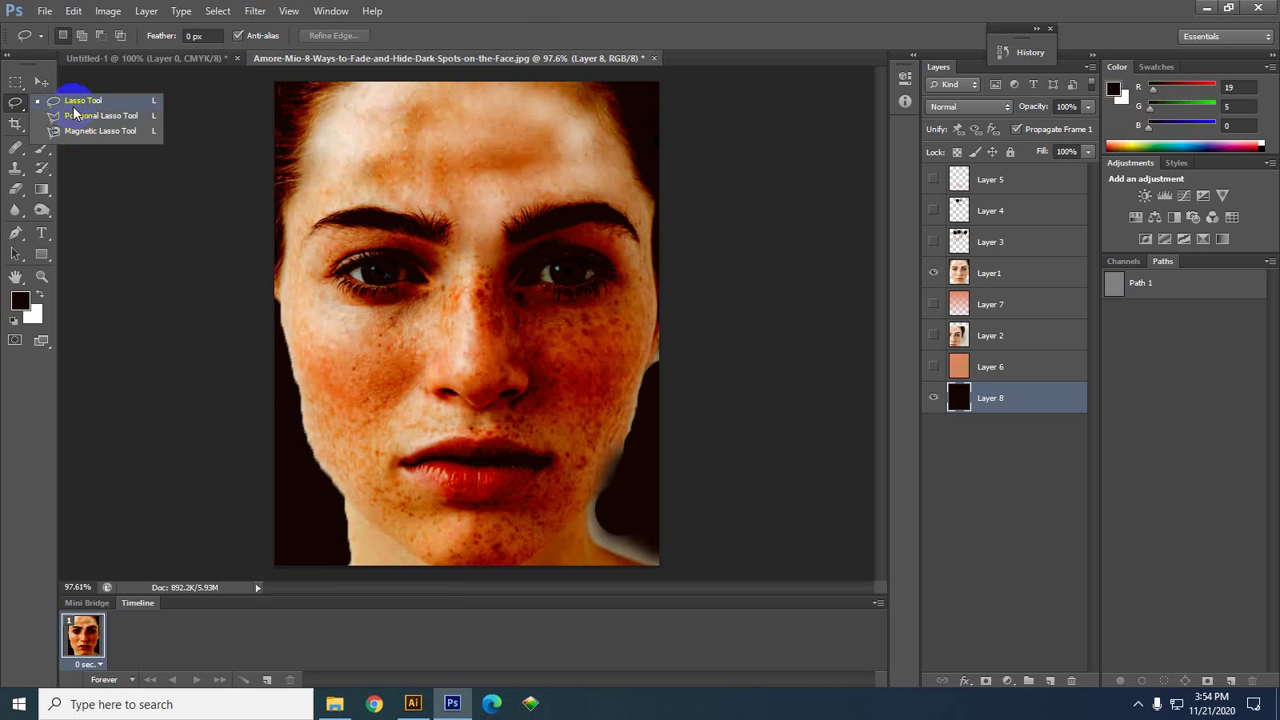
left_click(15, 101)
left_click(44, 104)
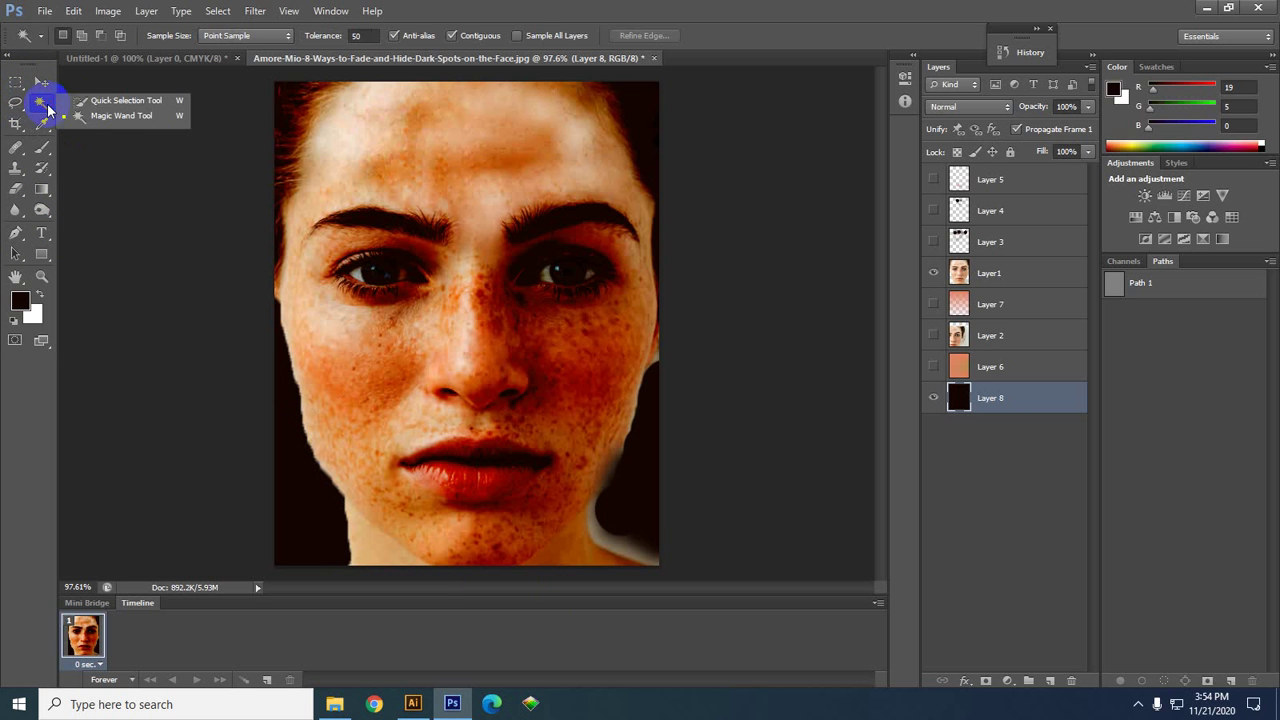
left_click_drag(48, 110, 96, 121)
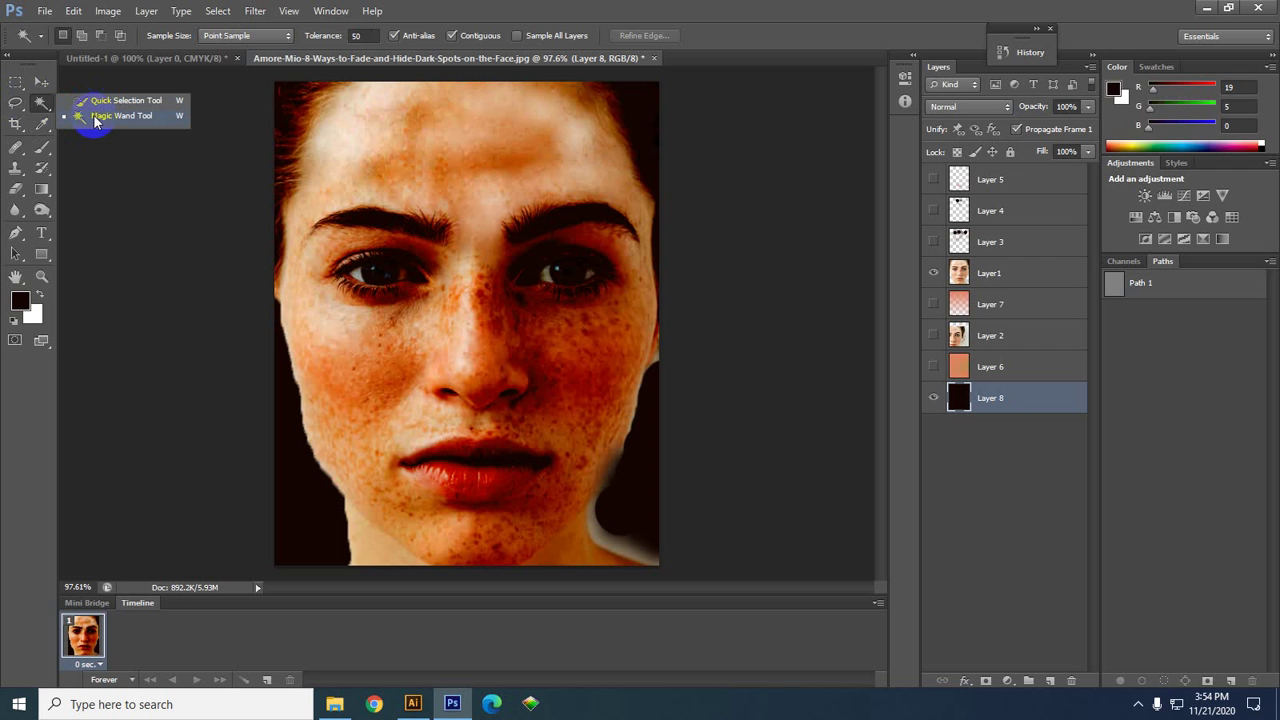
left_click_drag(96, 118, 40, 100)
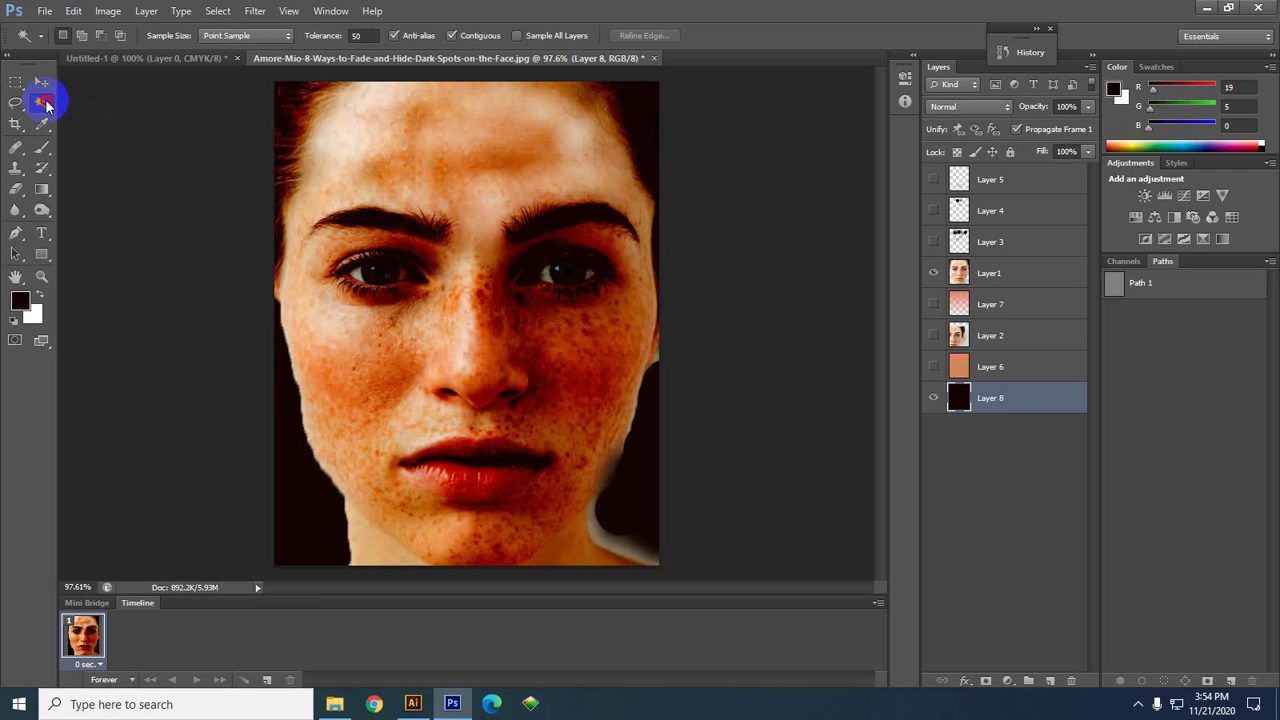
right_click(42, 102)
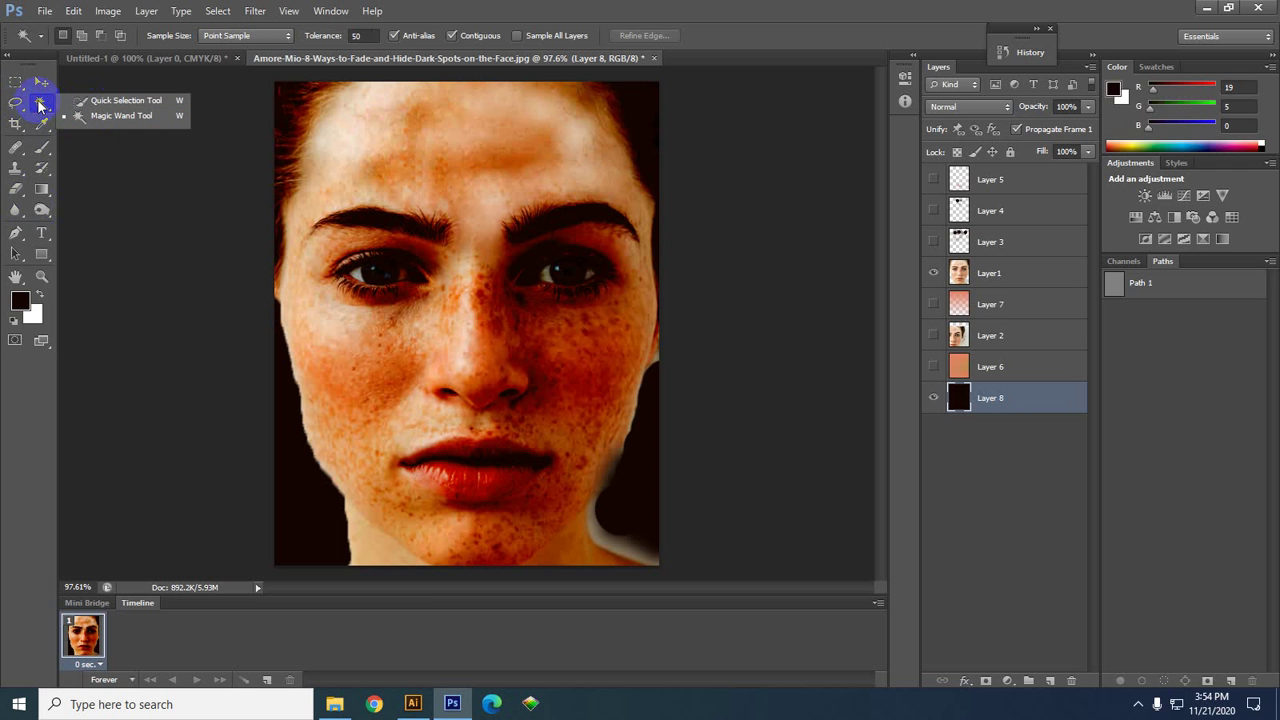
left_click(40, 104)
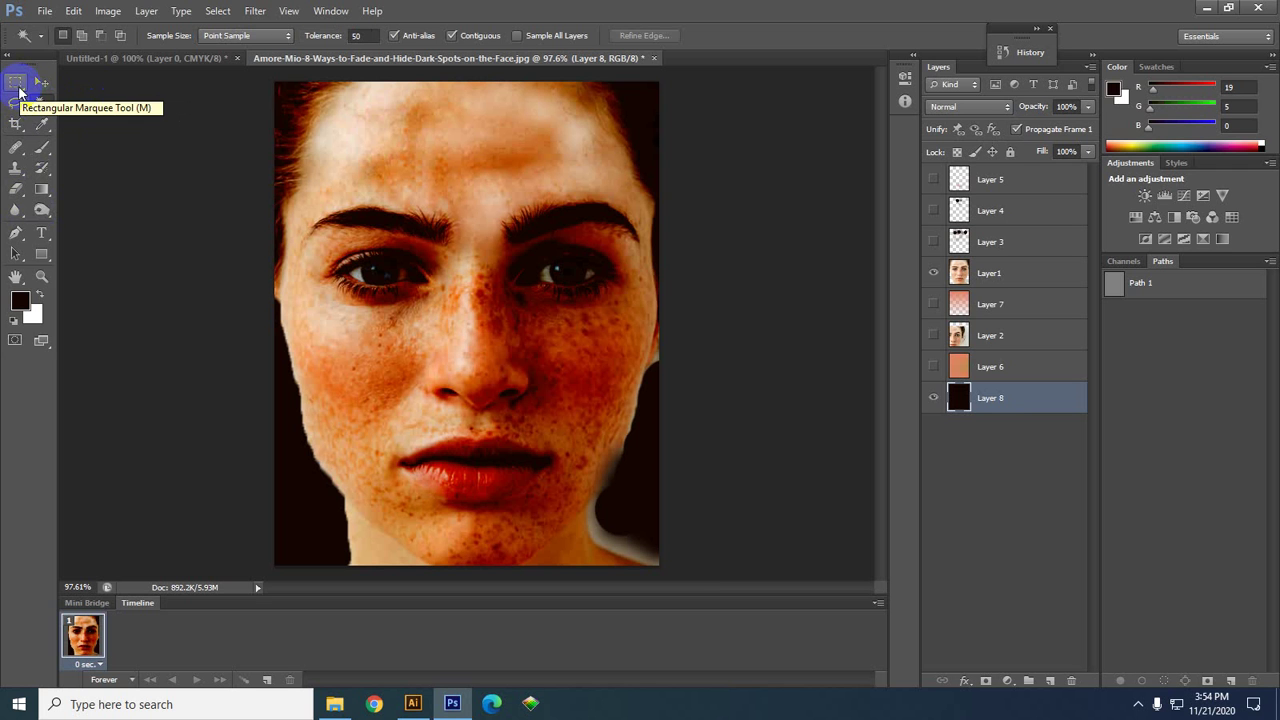
- Start a Pen tool path at the image's lower edge beside the neck and trace the left jaw and cheek up to eye level
left_click_drag(15, 232, 73, 237)
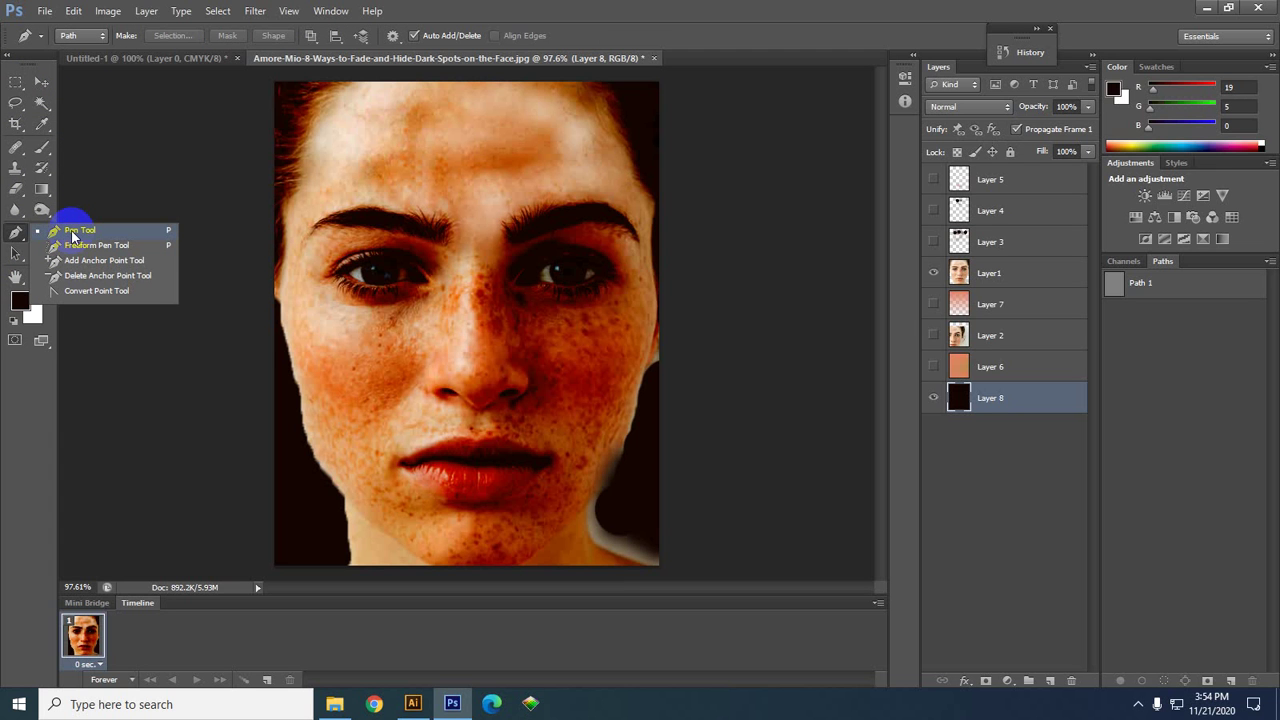
scroll(337, 530, "up", 2)
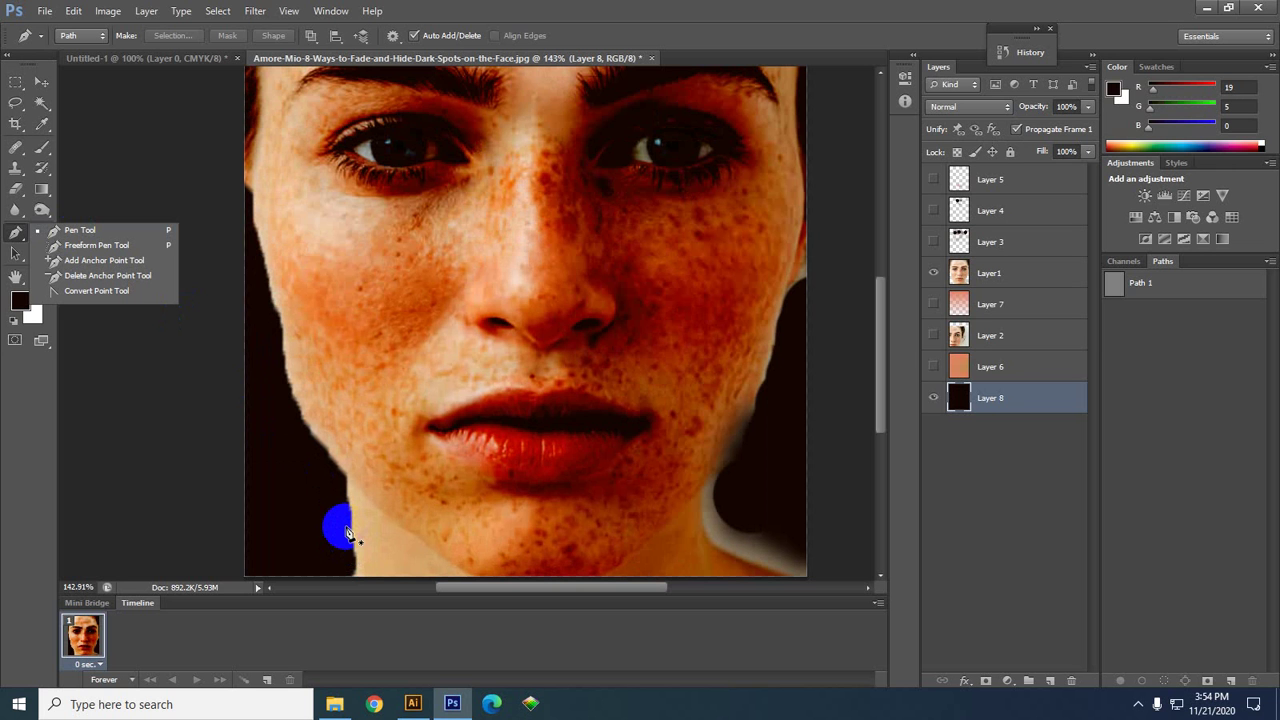
left_click(54, 233)
left_click_drag(355, 577, 397, 556)
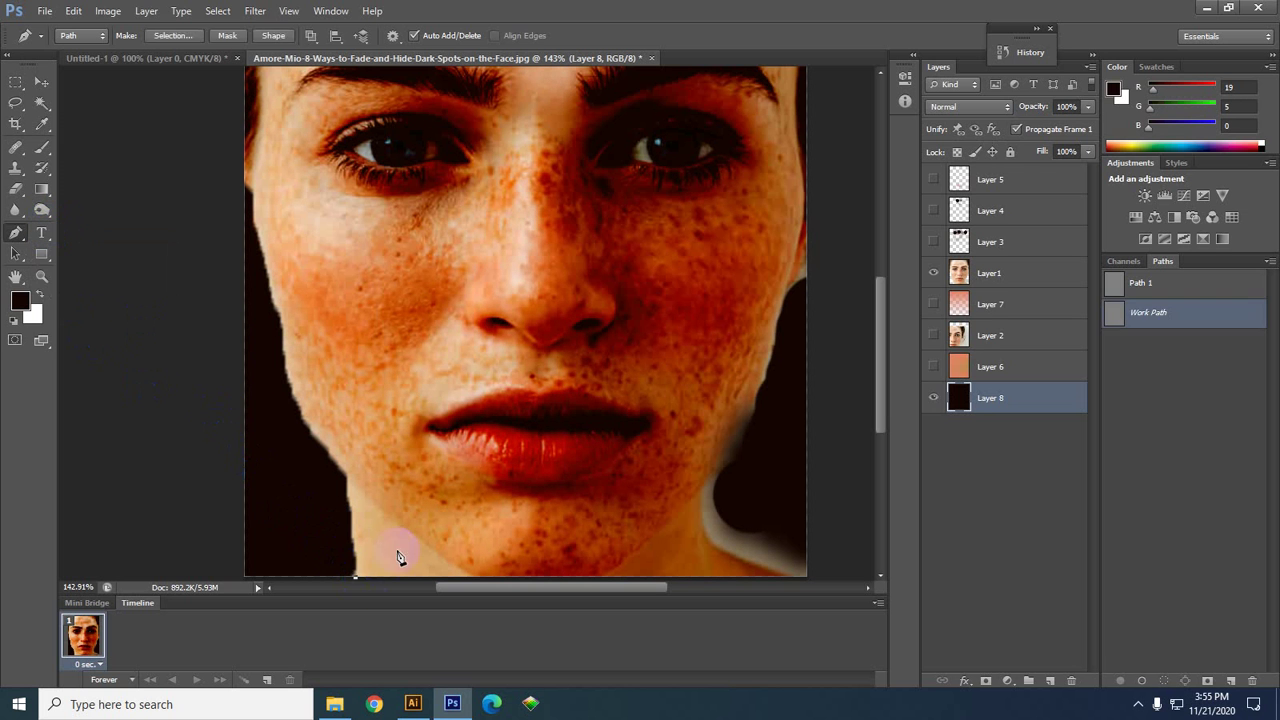
mouse_move(345, 470)
left_mouse_down()
mouse_move(351, 489)
mouse_move(291, 410)
mouse_move(288, 364)
left_mouse_up()
left_click(285, 330)
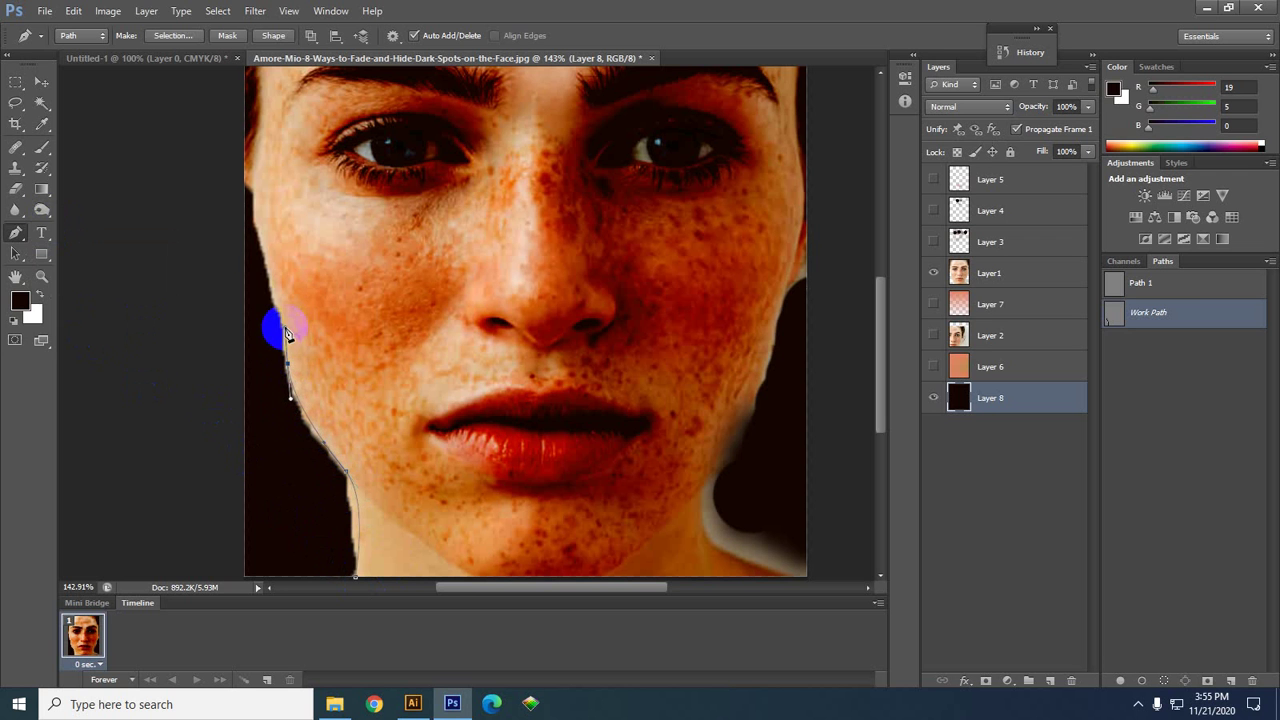
left_click_drag(268, 267, 263, 272)
left_click(254, 204)
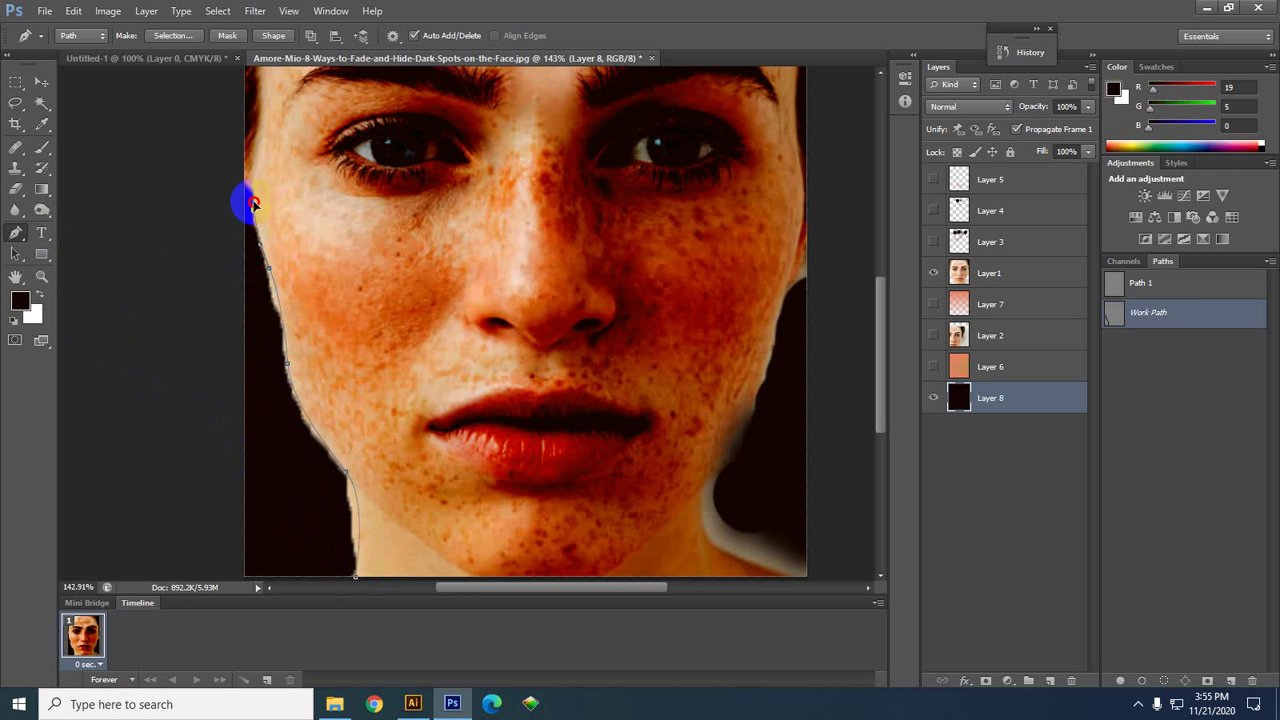
left_click_drag(254, 204, 256, 116)
- Extend the path with curved segments past the temple and along the left hairline to the upper forehead
scroll(295, 280, "up", 3)
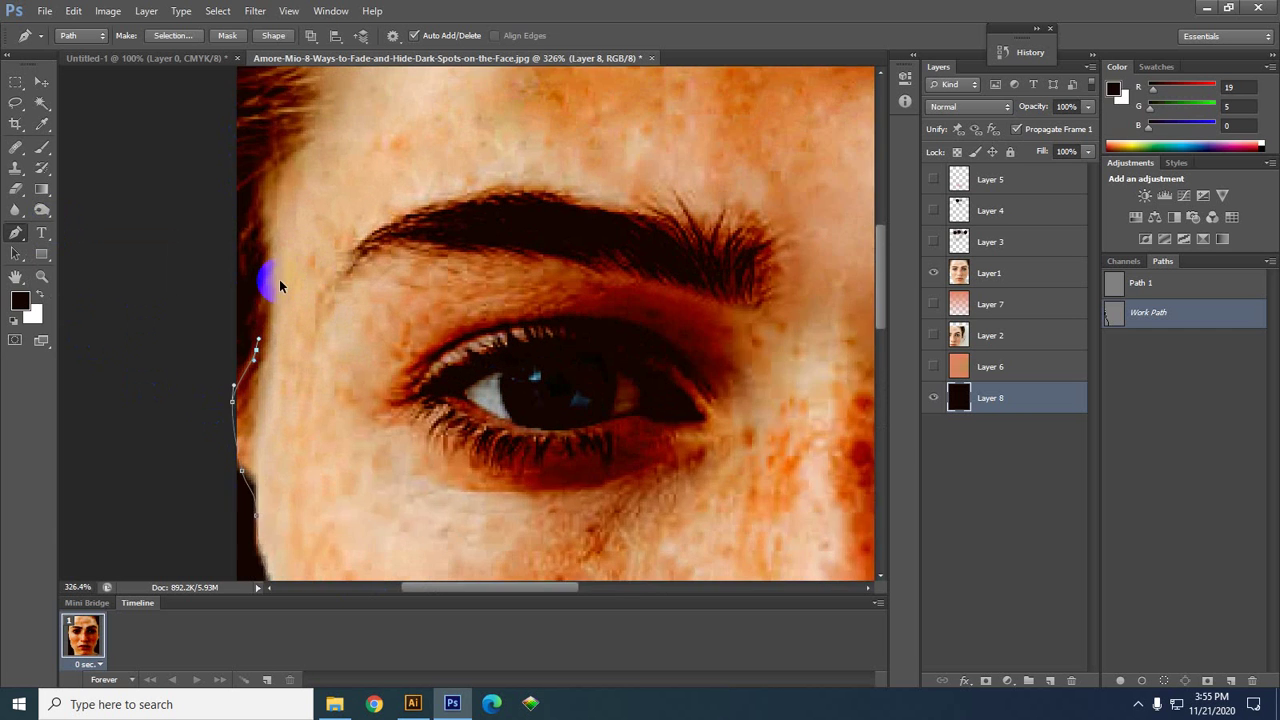
scroll(280, 287, "up", 1)
left_click_drag(245, 206, 314, 423)
left_click(375, 200)
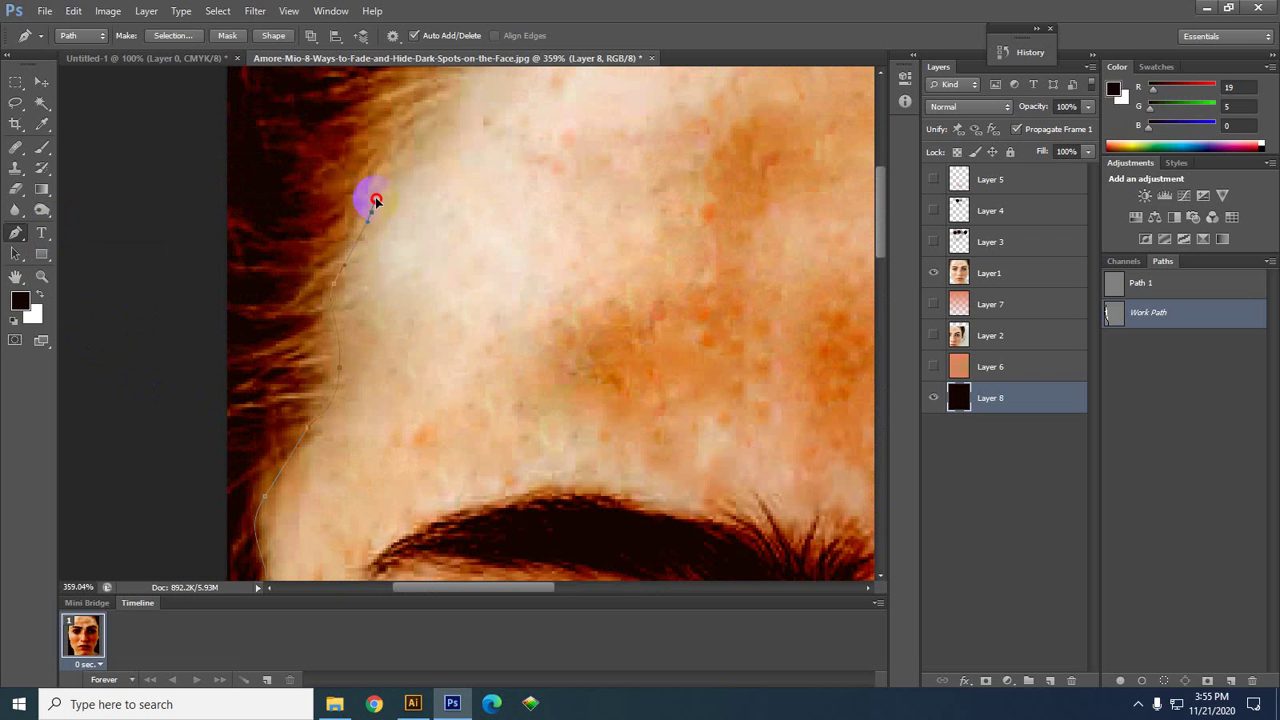
left_click_drag(375, 200, 443, 100)
scroll(396, 236, "down", 2)
scroll(396, 236, "down", 2)
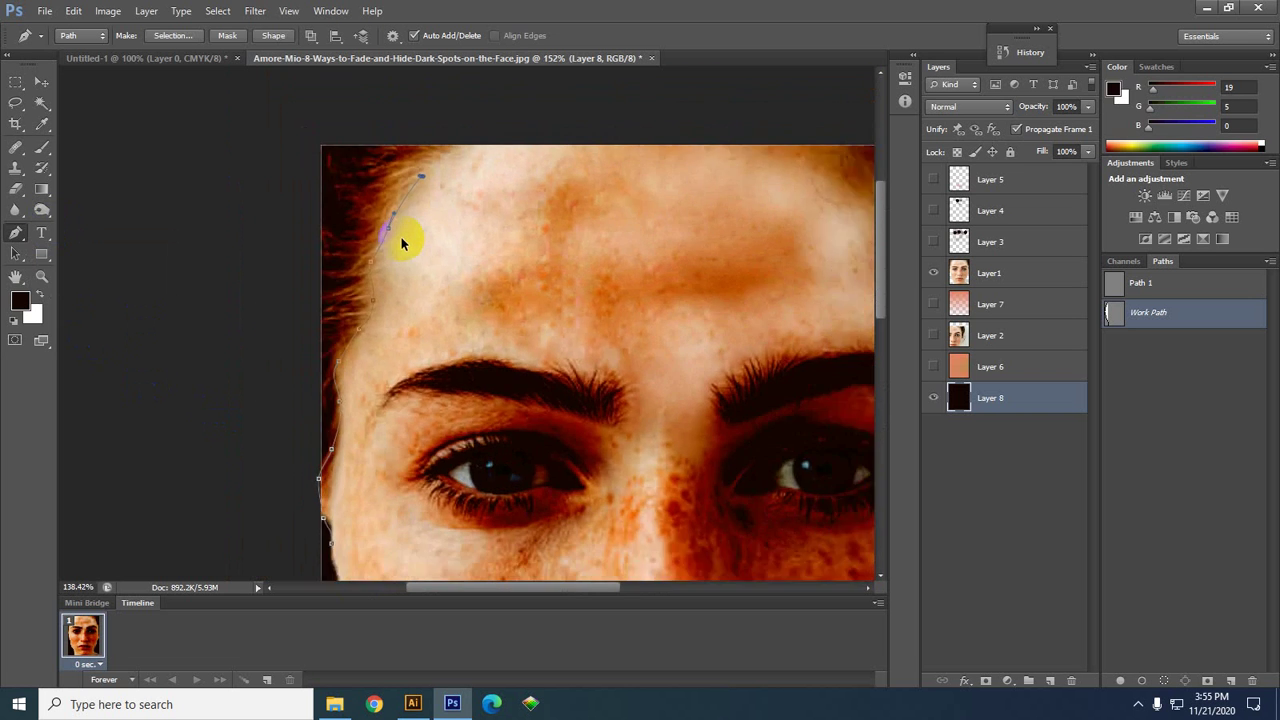
scroll(401, 237, "down", 3)
scroll(600, 480, "up", 3)
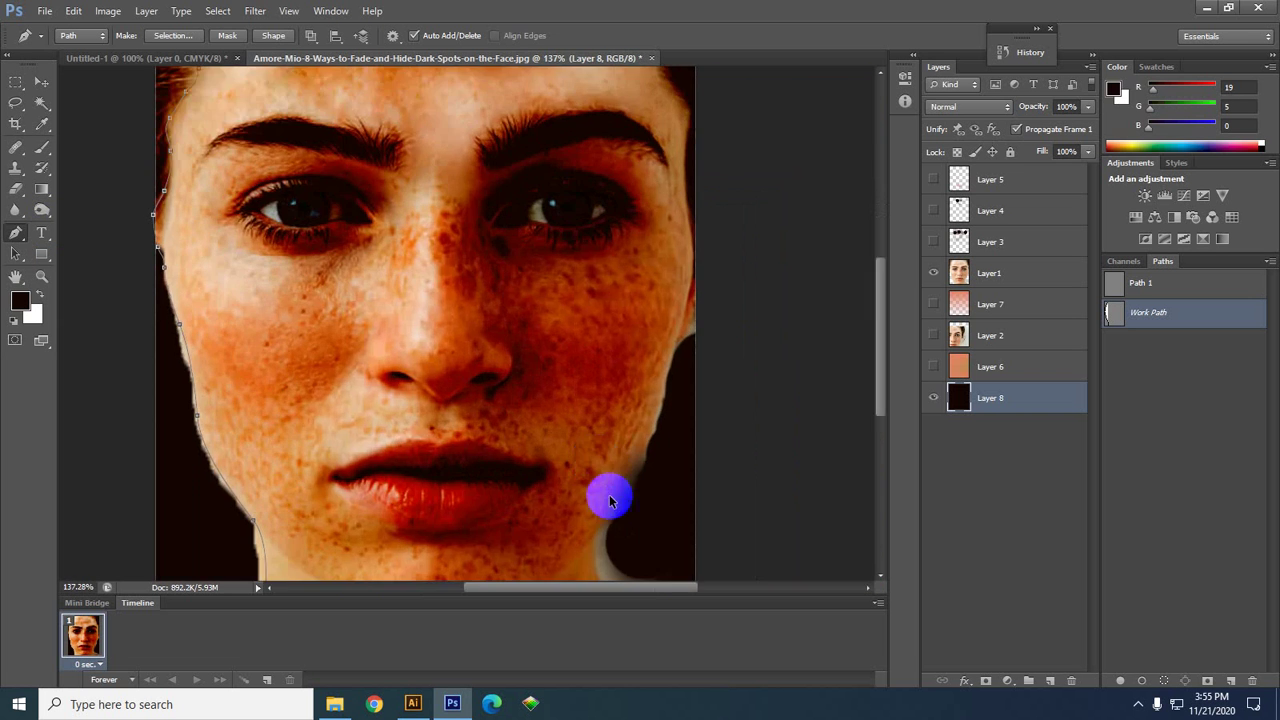
scroll(551, 229, "down", 3)
scroll(617, 306, "up", 3)
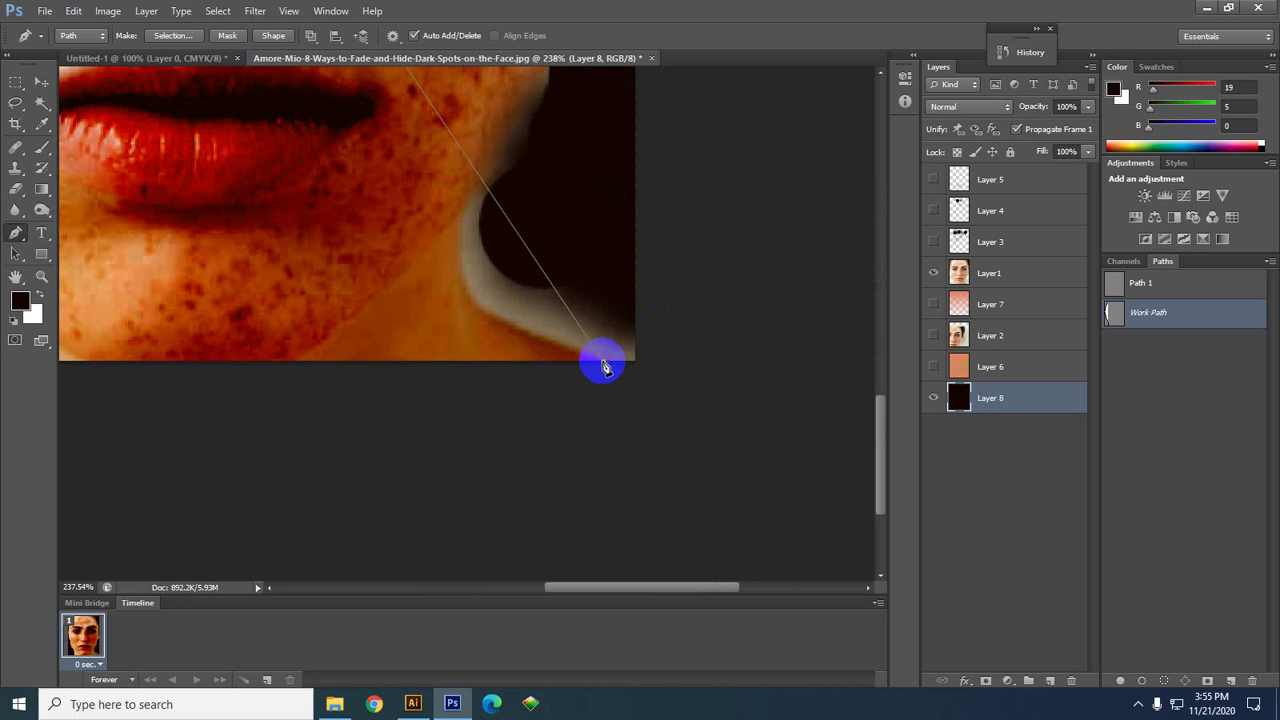
left_click(603, 360)
left_click_drag(464, 300, 523, 420)
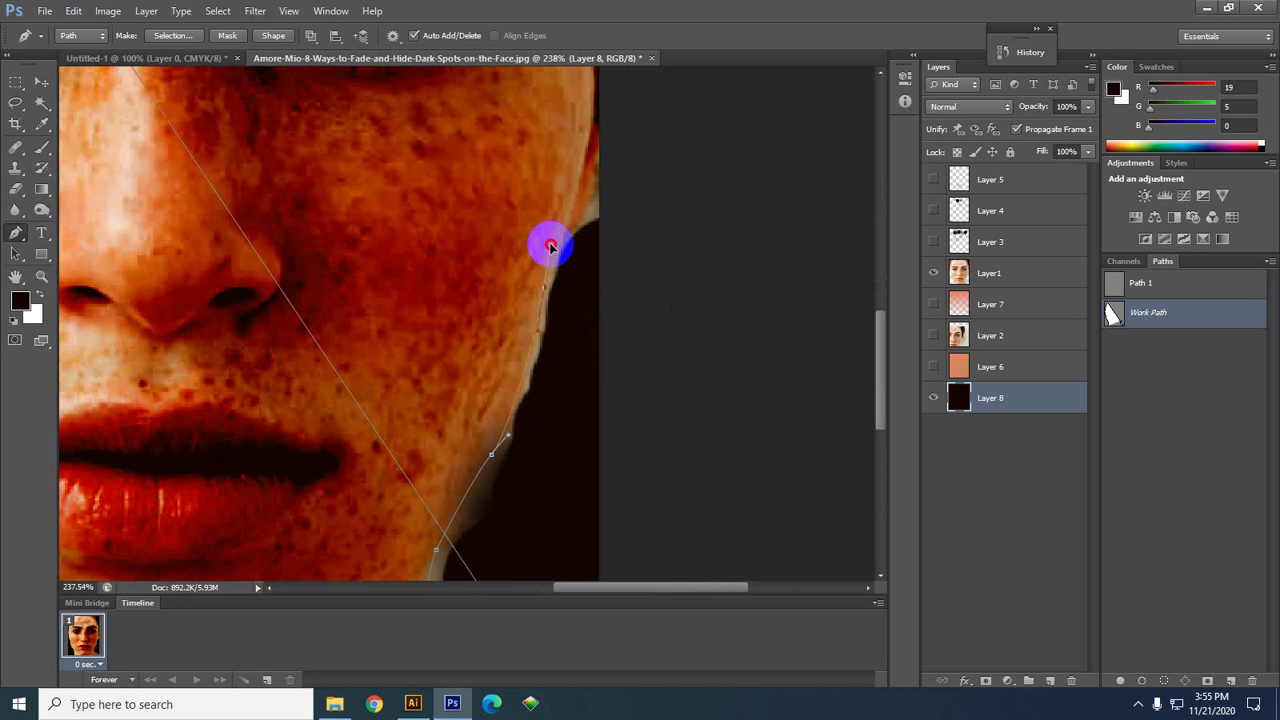
left_click_drag(550, 247, 537, 437)
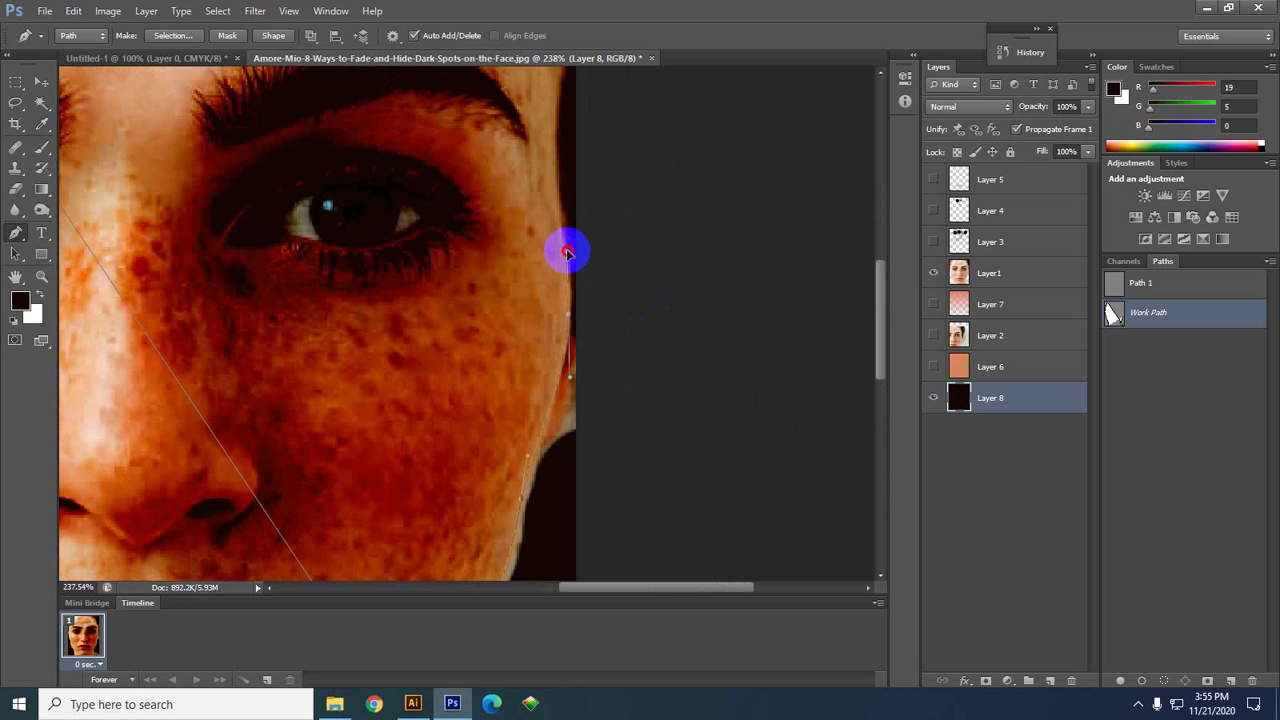
scroll(568, 280, "down", 5)
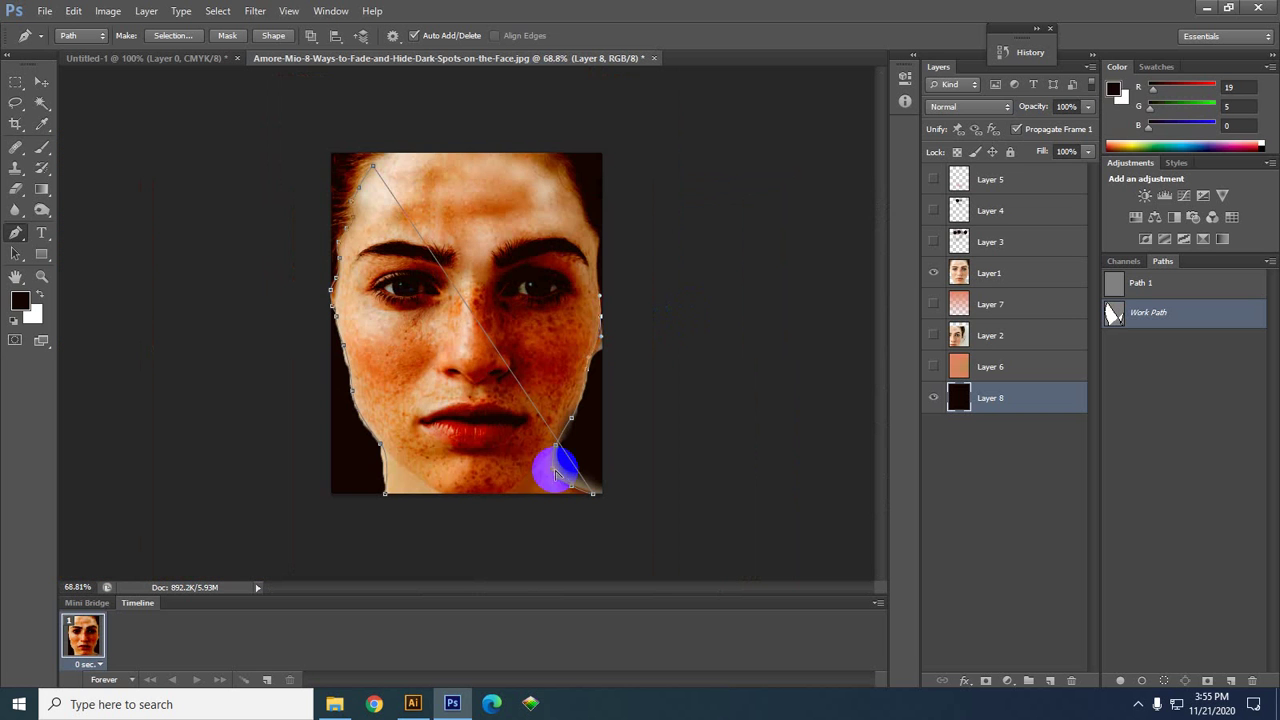
scroll(537, 461, "up", 2)
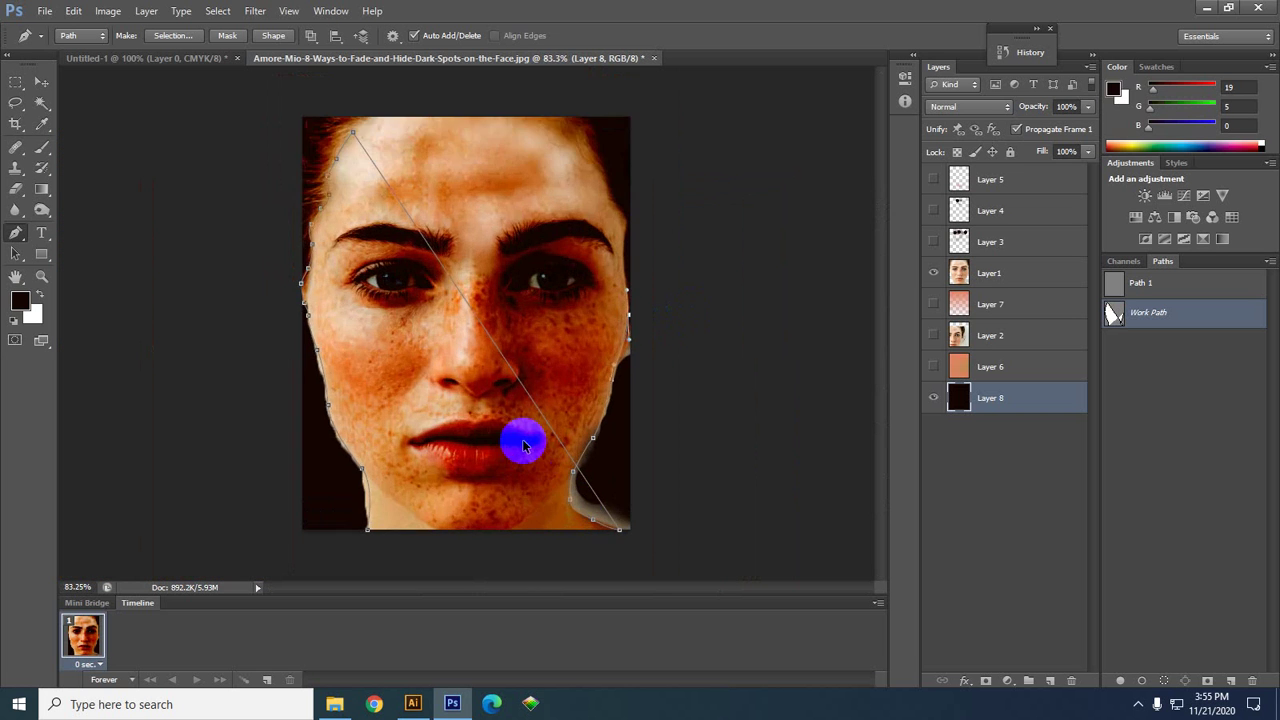
key("ctrl+z")
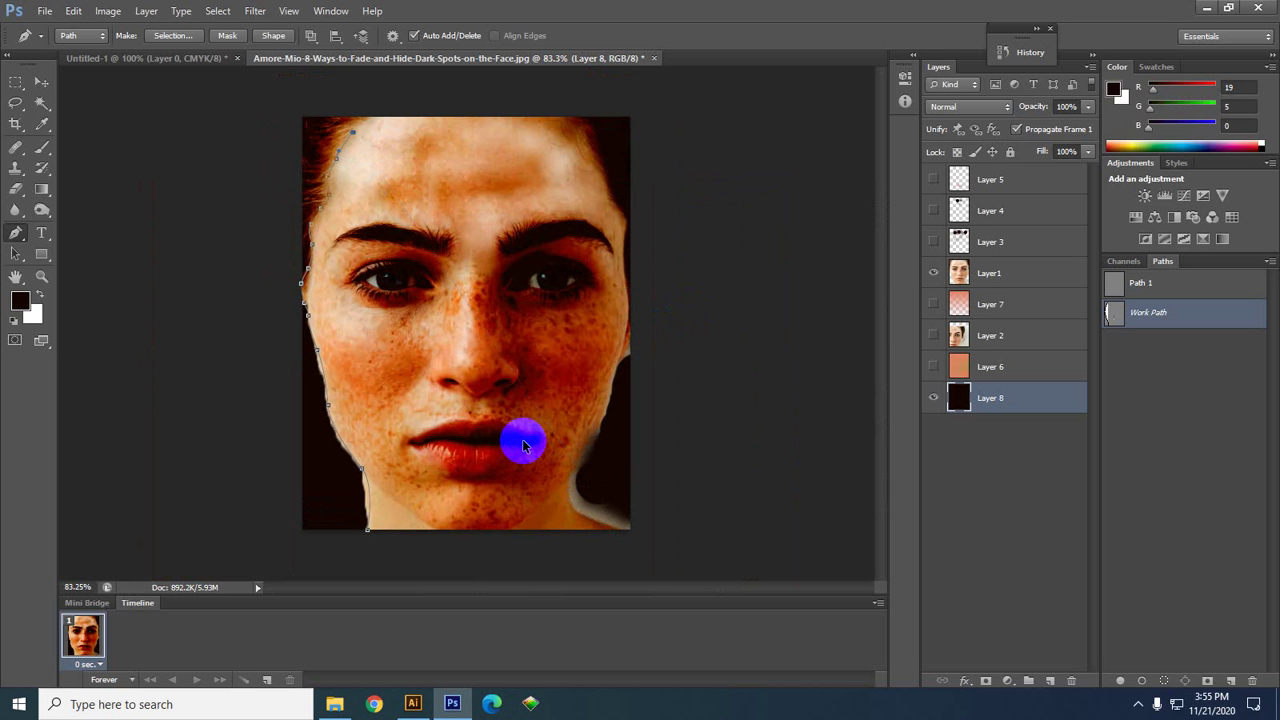
- Extend the path from the upper left forehead along the image's upper edge and down the right hairline to the temple
scroll(343, 106, "up", 2)
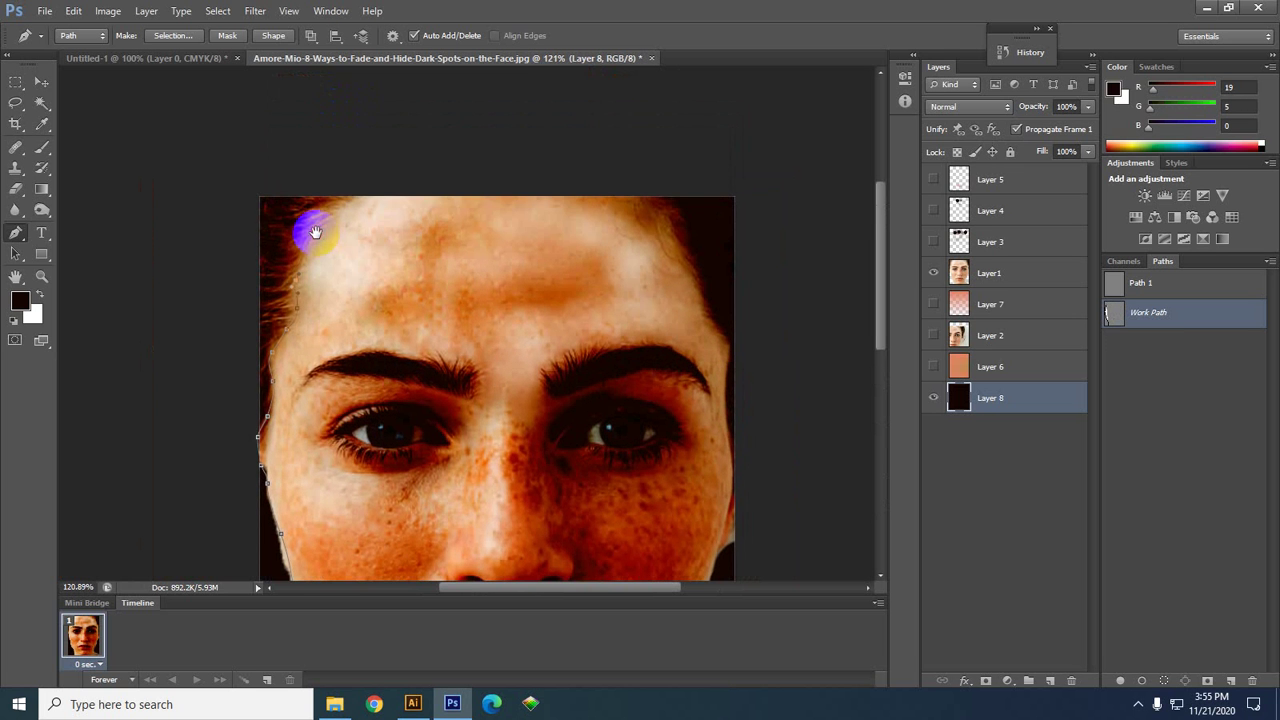
left_click(337, 218)
left_click(370, 196)
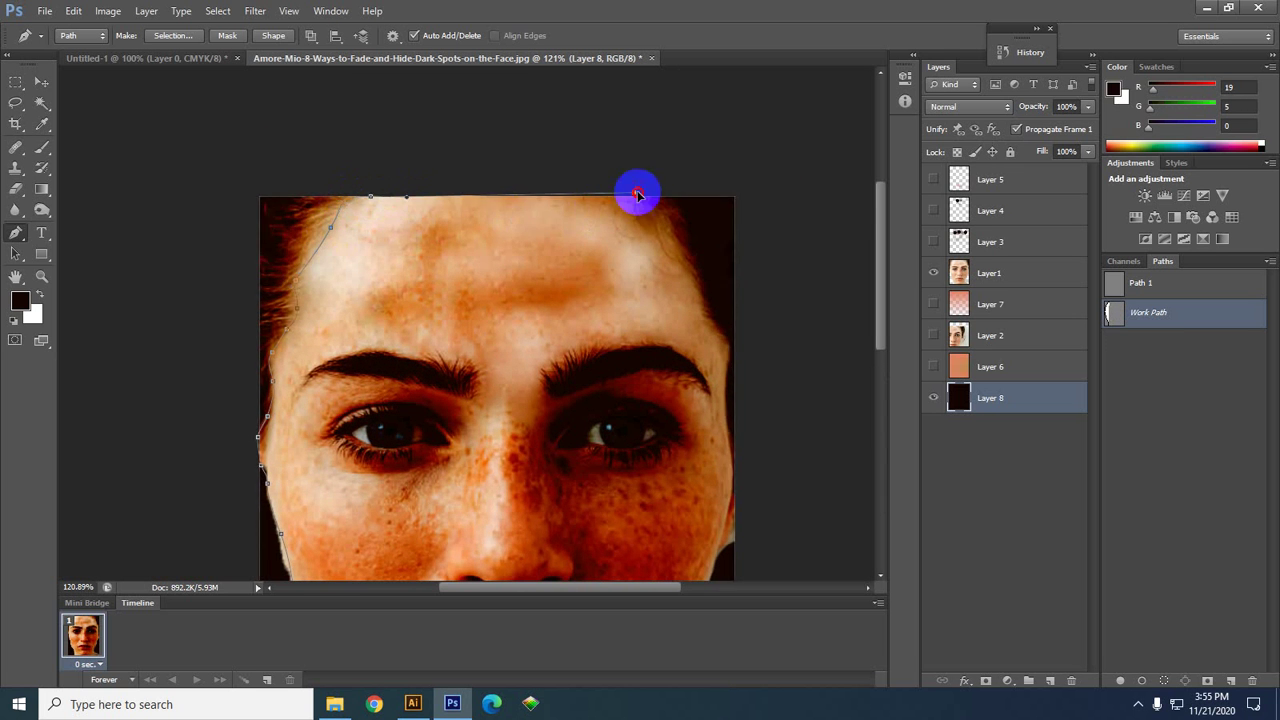
left_click_drag(634, 192, 646, 191)
left_click(720, 443)
left_click_drag(720, 443, 649, 223)
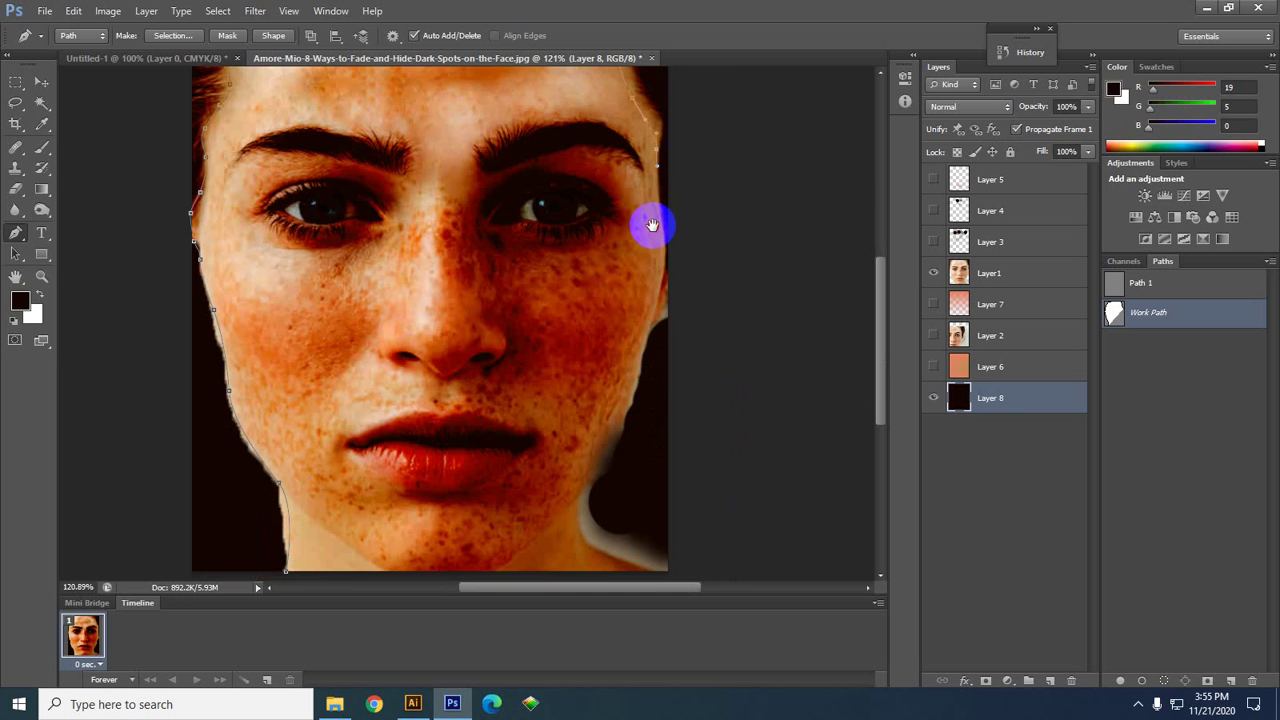
- Refine the path's anchor points and curvature along the right hairline between the forehead and the temple
scroll(649, 120, "up", 2)
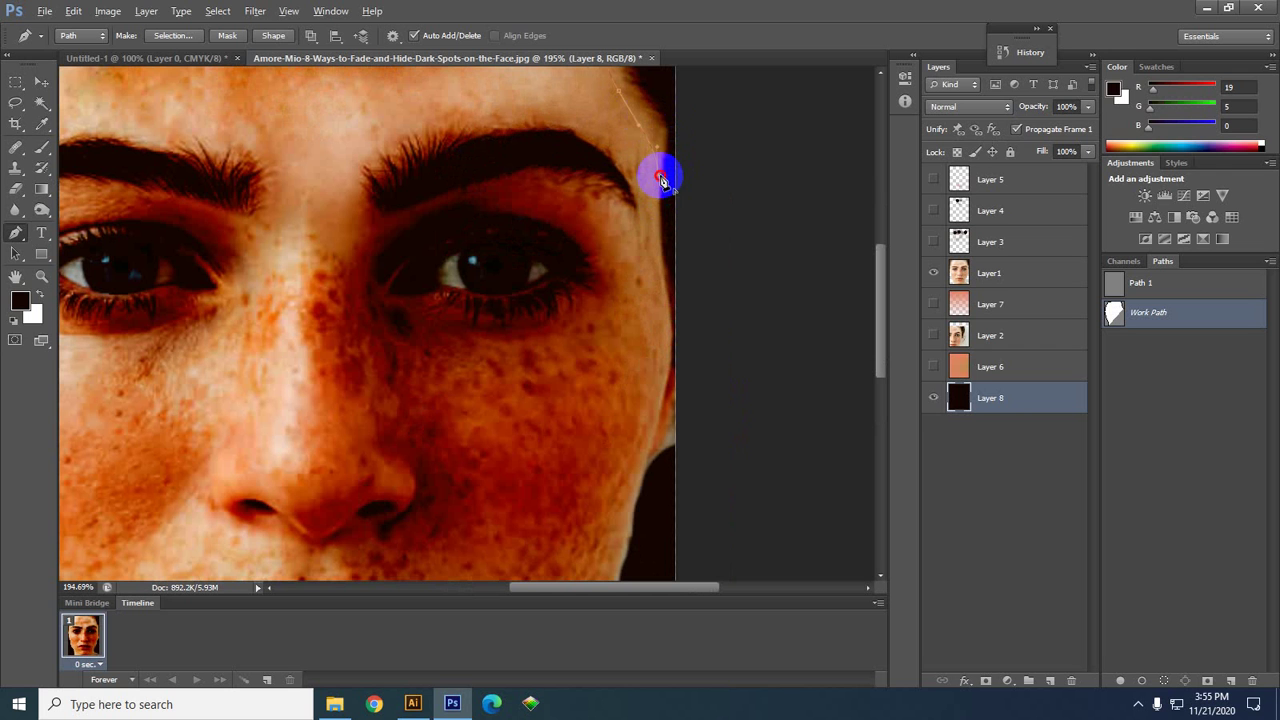
left_click_drag(660, 180, 665, 192)
left_click_drag(660, 171, 664, 197)
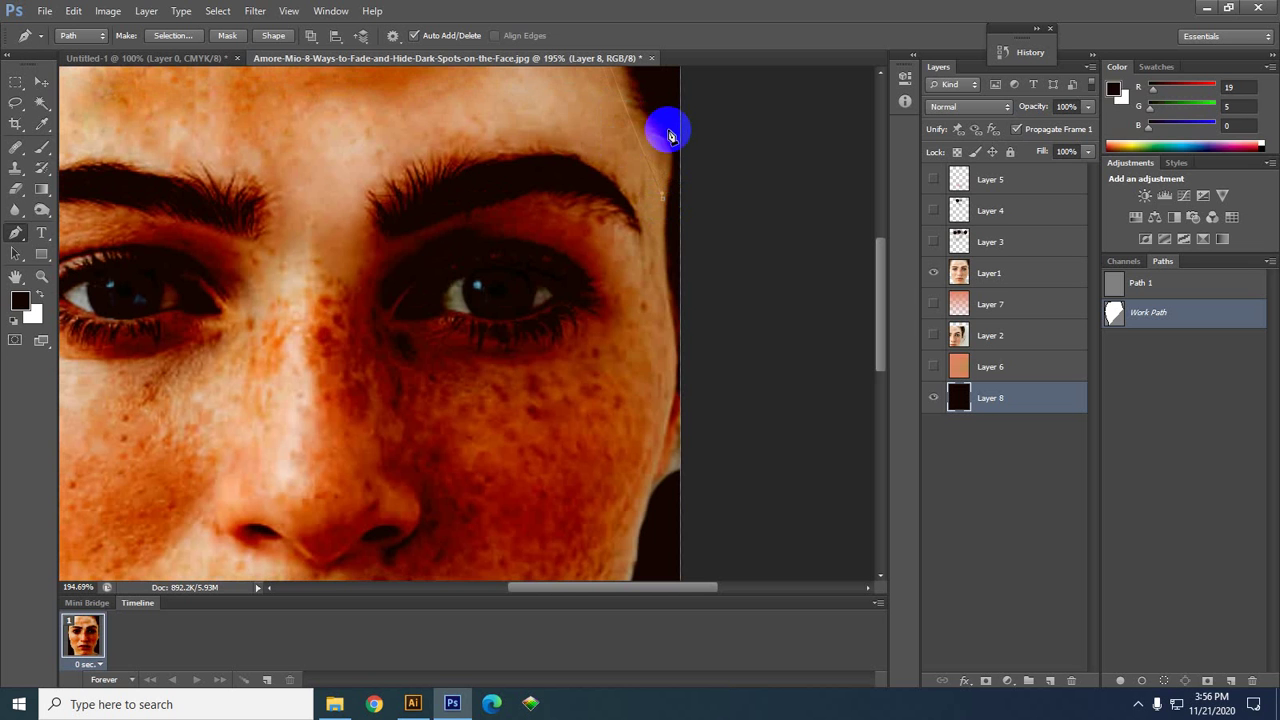
left_click_drag(663, 119, 663, 323)
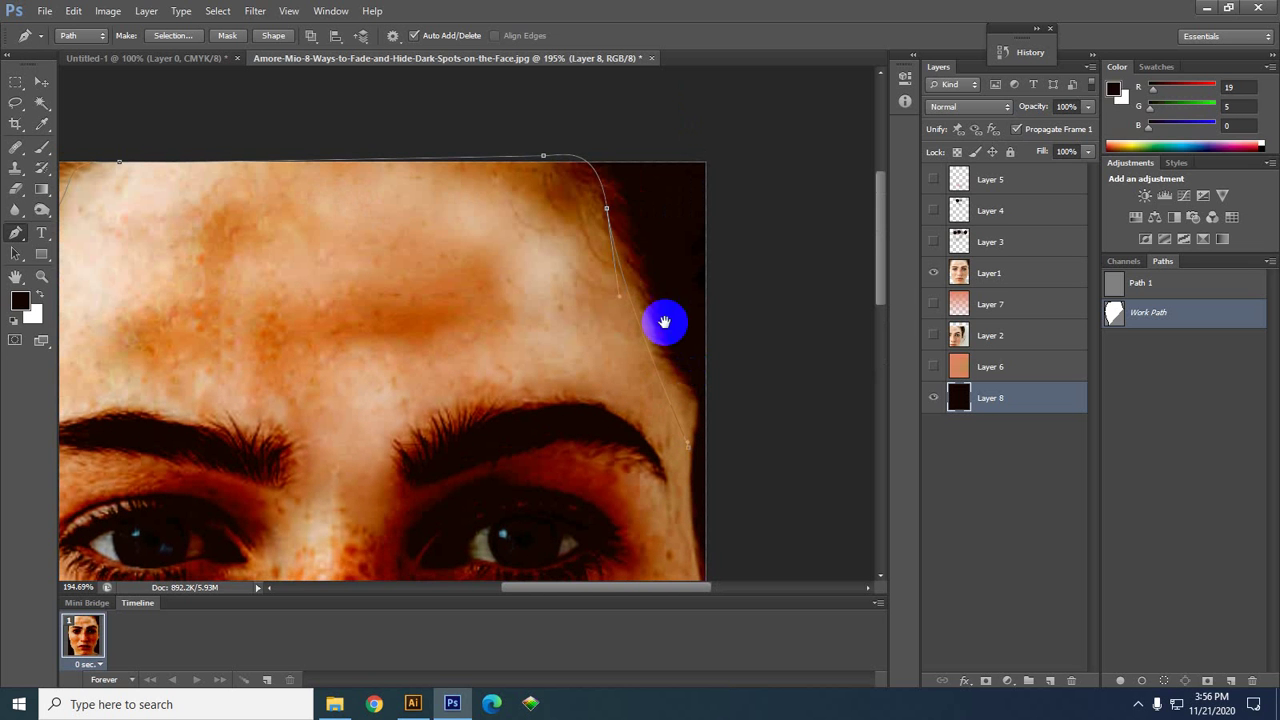
left_click(603, 206, "ctrl")
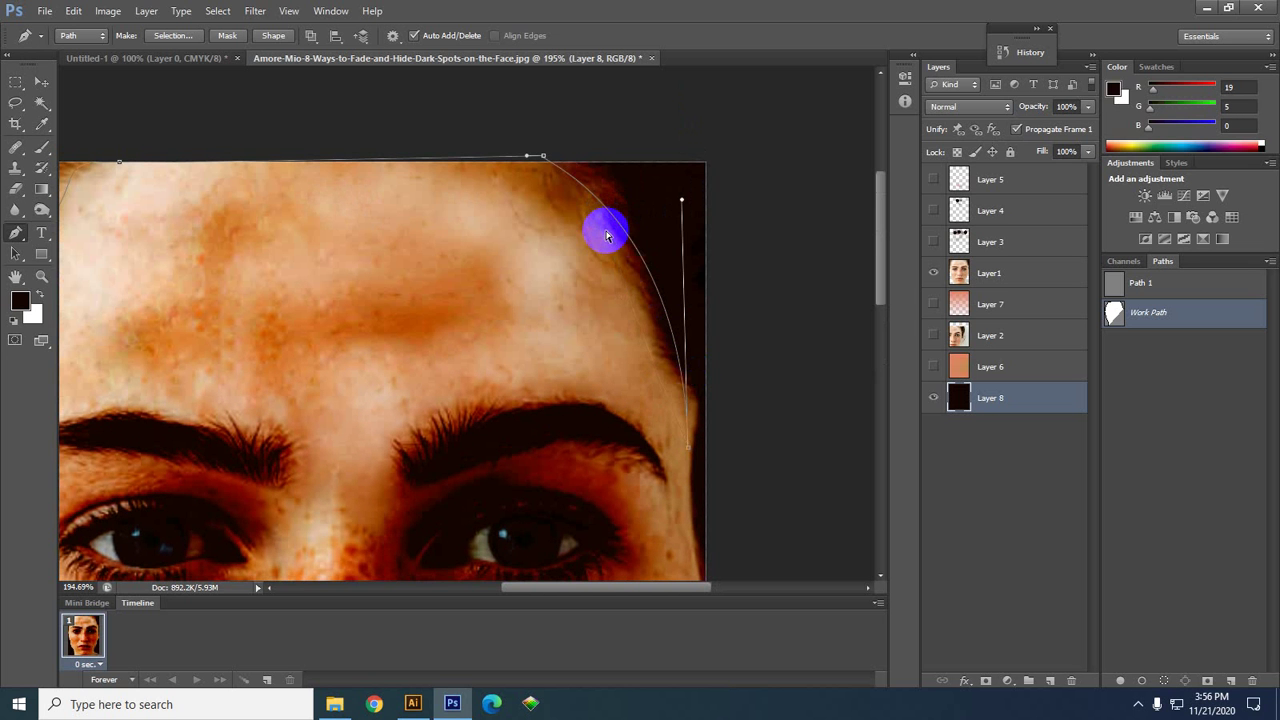
left_click(607, 228)
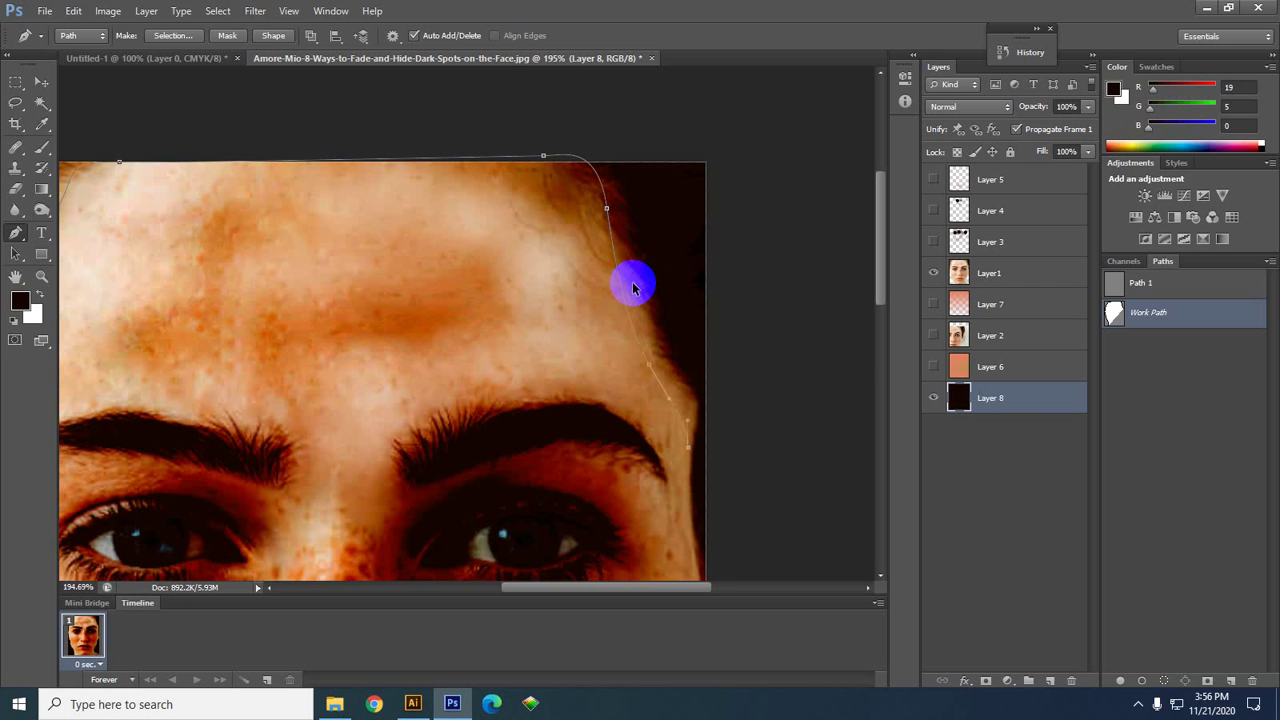
- Continue the path with curved segments from the right temple down the cheek and jaw to the neck
left_click_drag(668, 400, 642, 135)
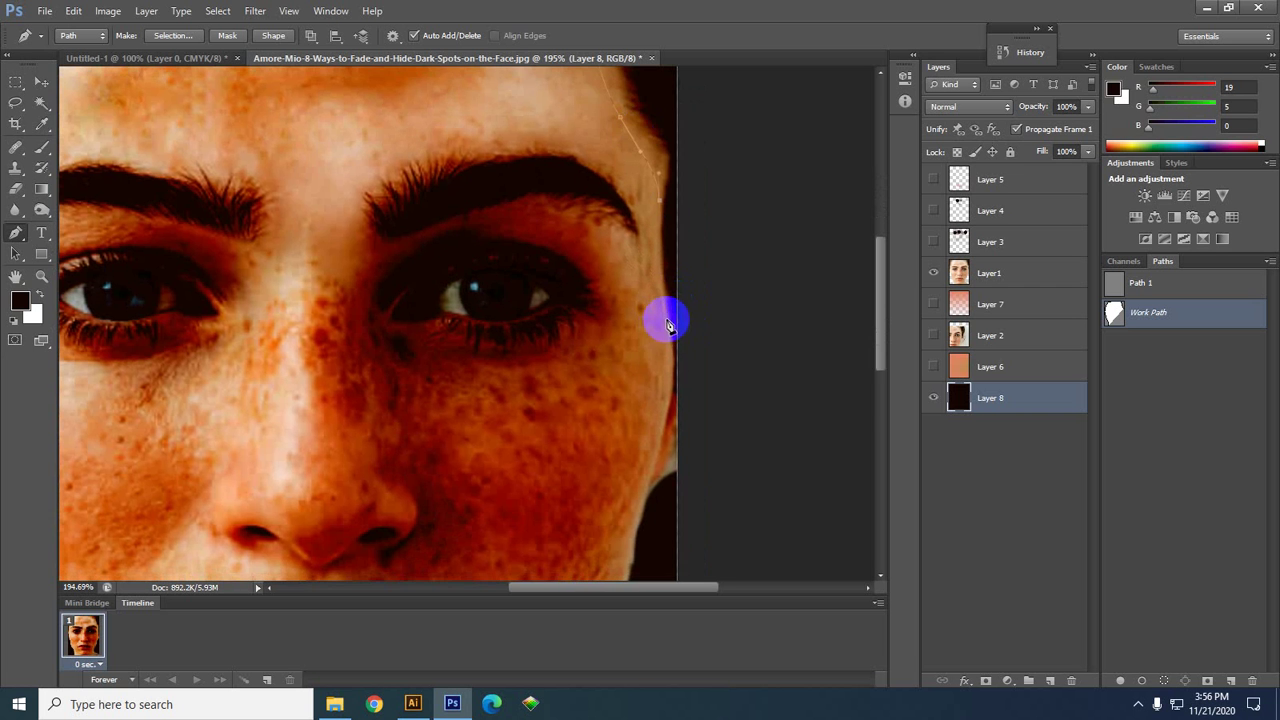
left_click_drag(666, 414, 659, 232)
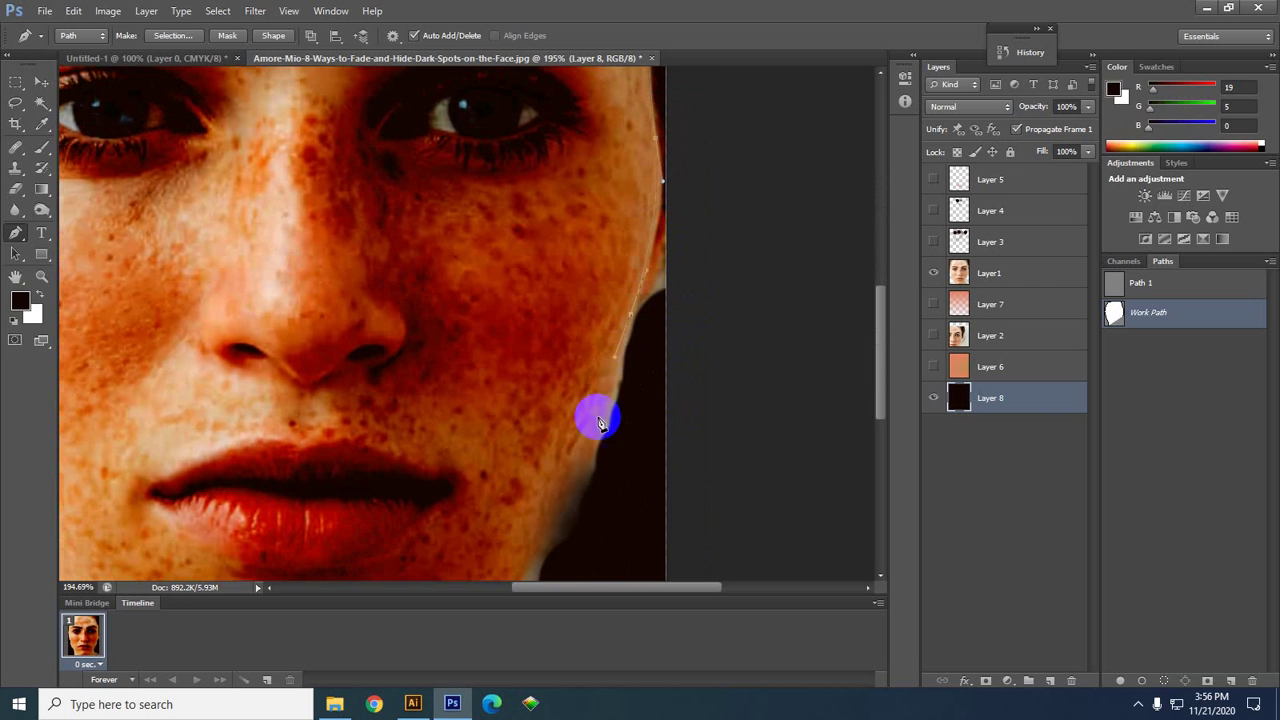
left_click_drag(551, 514, 675, 133)
left_click(649, 176)
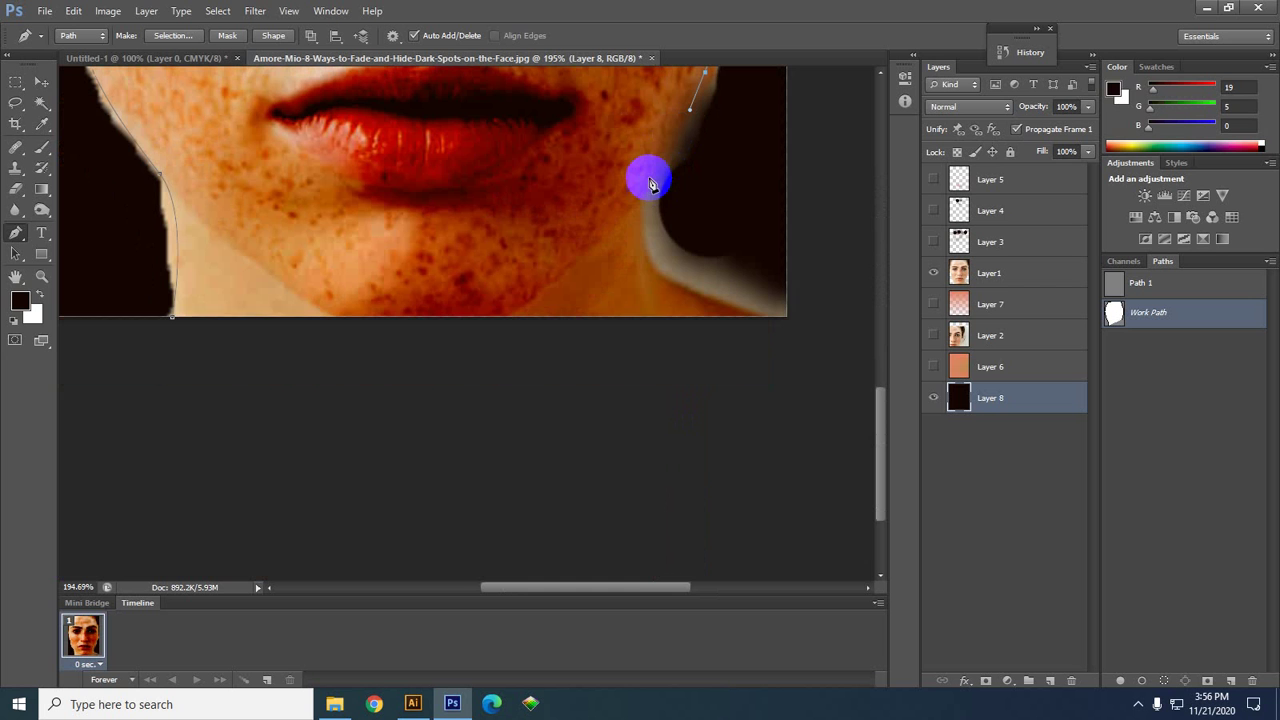
- Trace the right neck and shoulder contour to the image's lower edge and close the path at its starting anchor point
left_click(646, 232)
left_click(664, 265)
left_click_drag(685, 291, 707, 298)
left_click(771, 321)
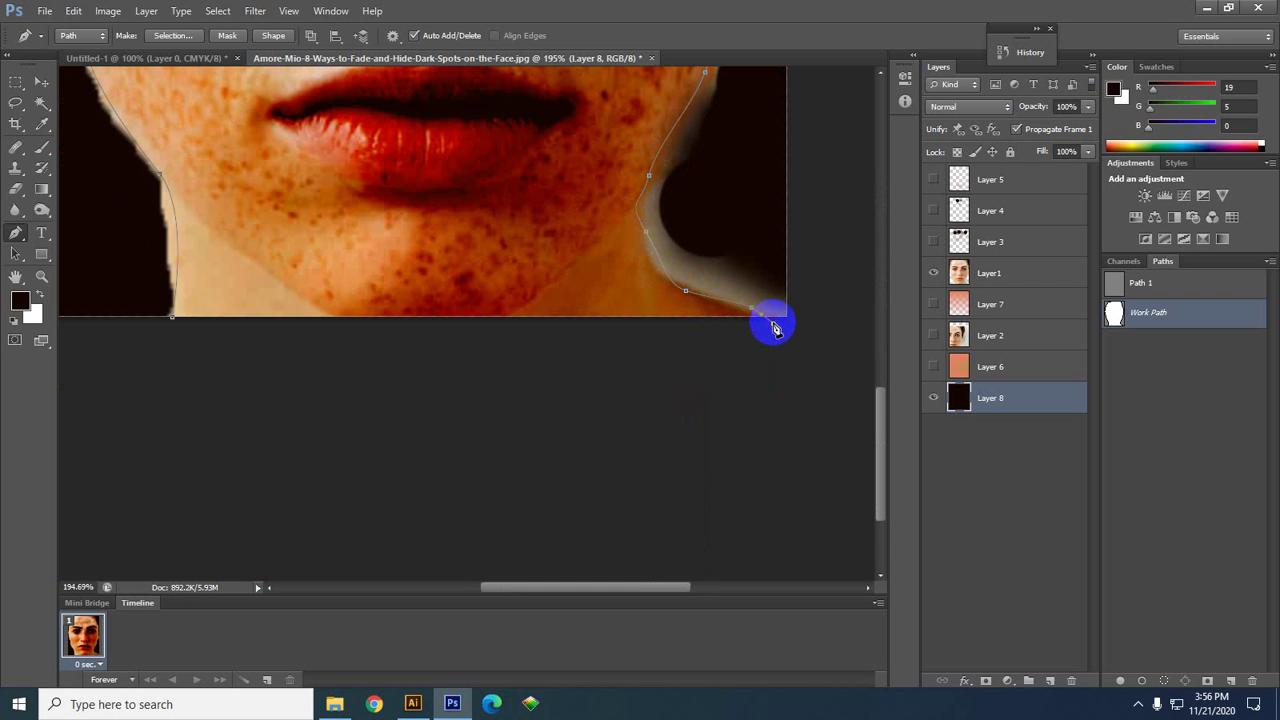
scroll(494, 306, "down", 3)
scroll(316, 343, "up", 3)
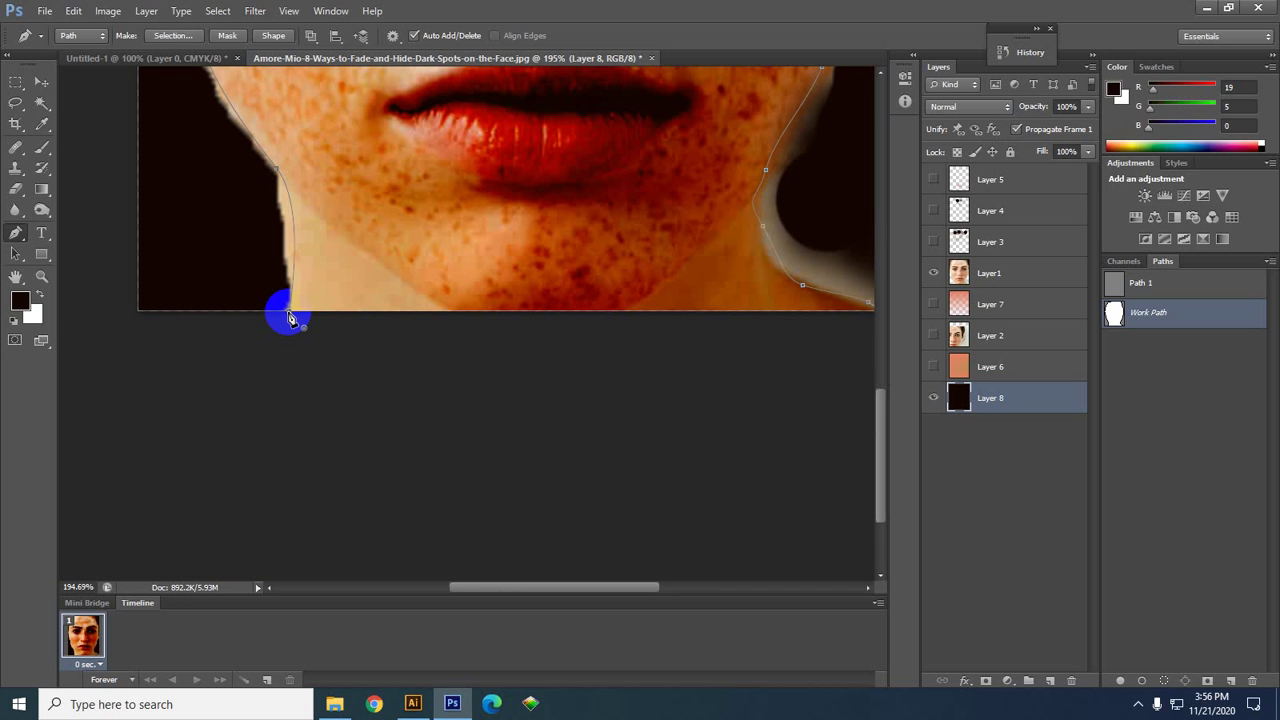
left_click(289, 312)
scroll(280, 392, "down", 5, "alt")
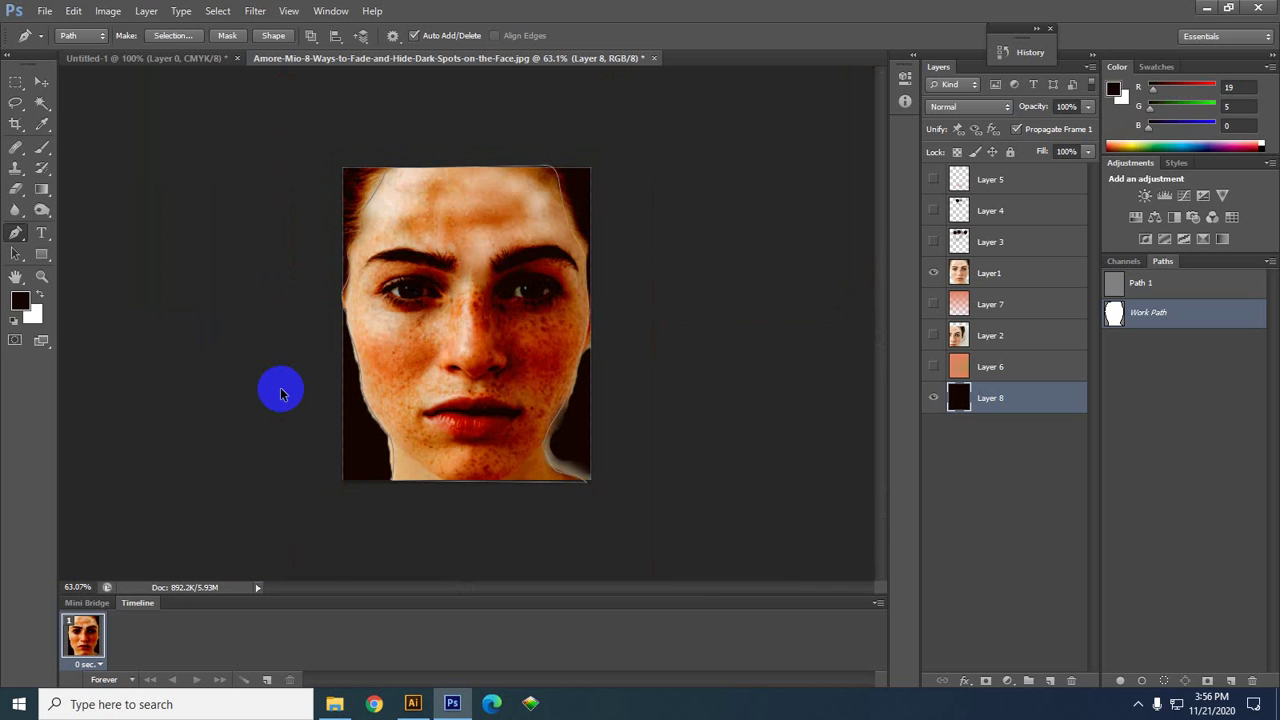
- Make Layer1 the active layer and convert the closed face path into a selection
scroll(651, 194, "up", 3)
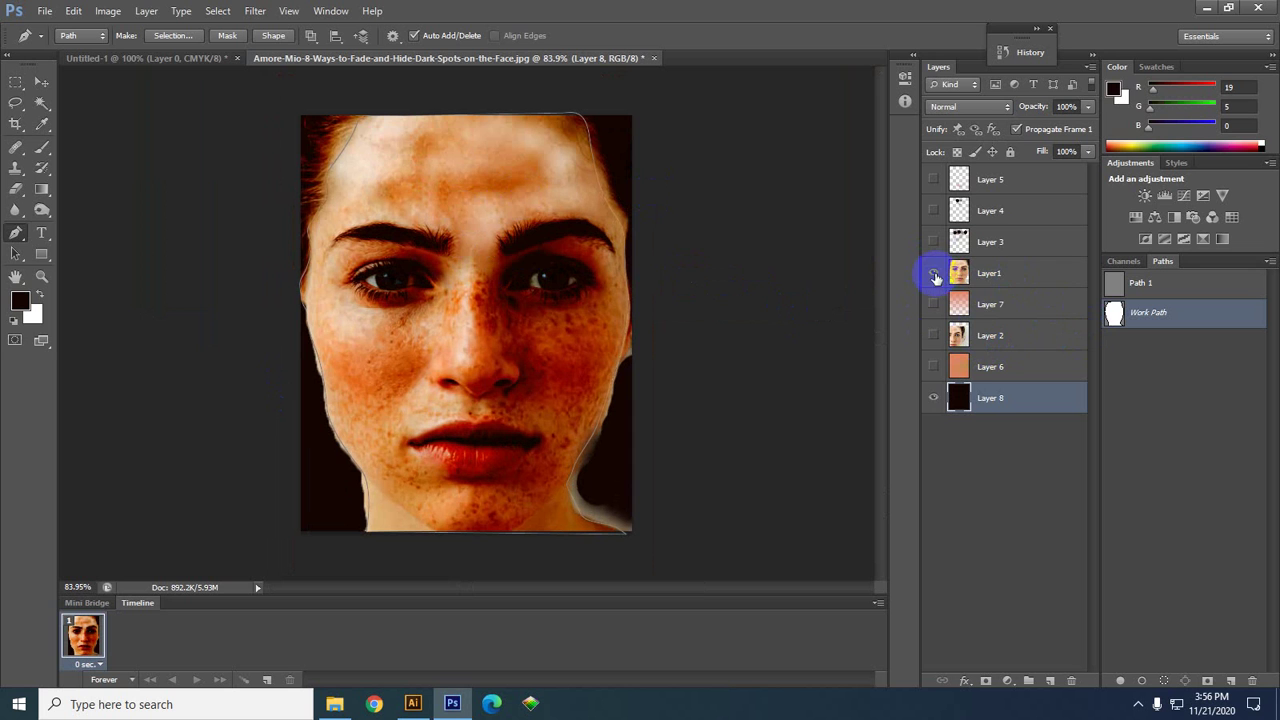
left_click(1005, 278)
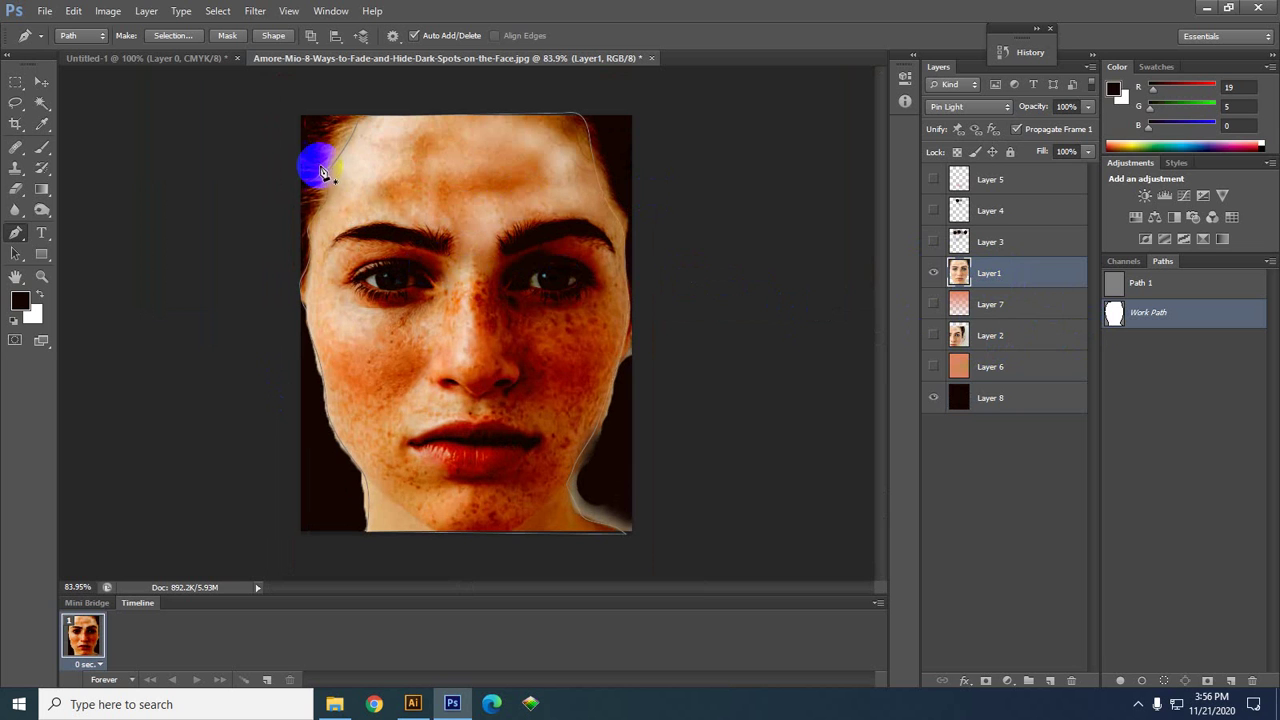
left_click(15, 232)
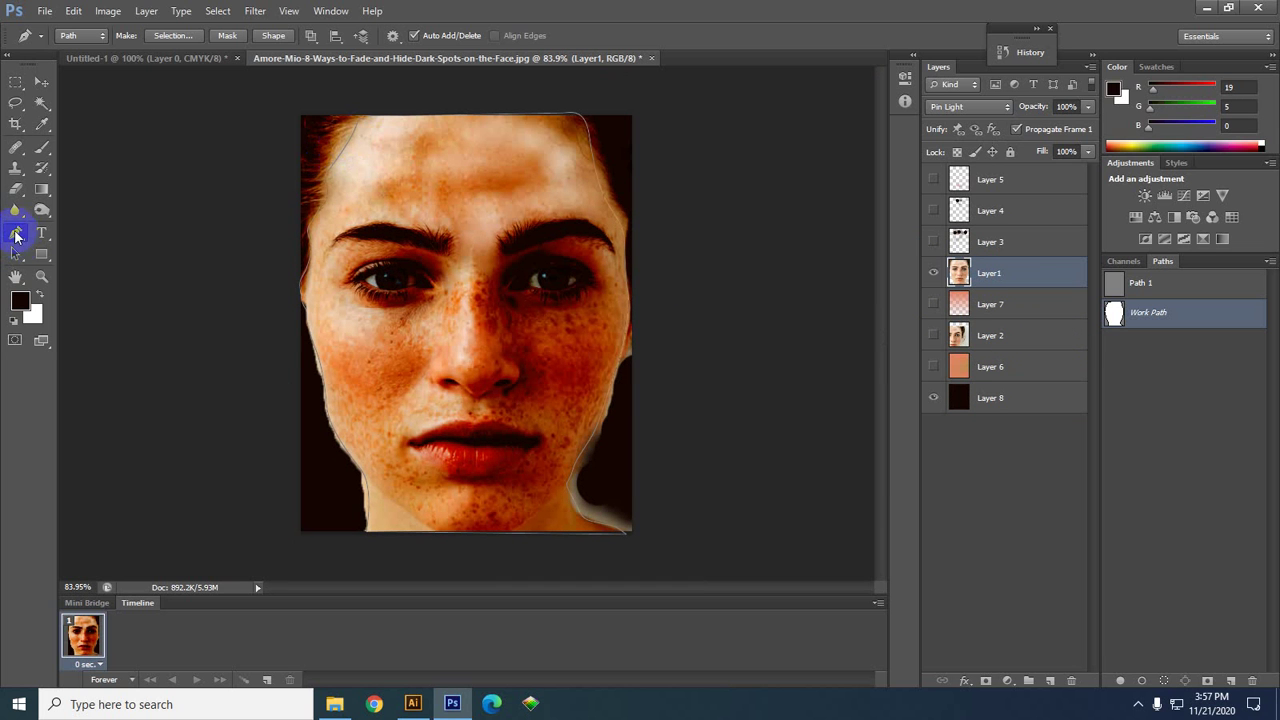
left_click(520, 245)
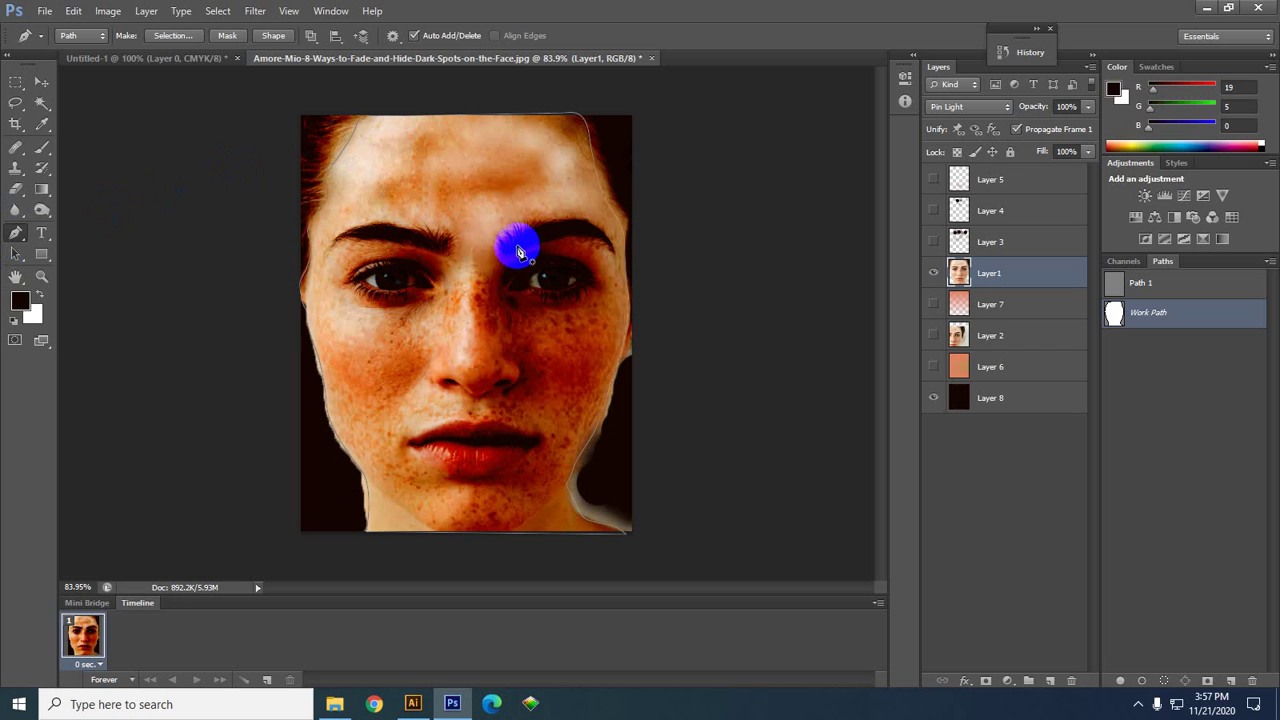
left_click(491, 262)
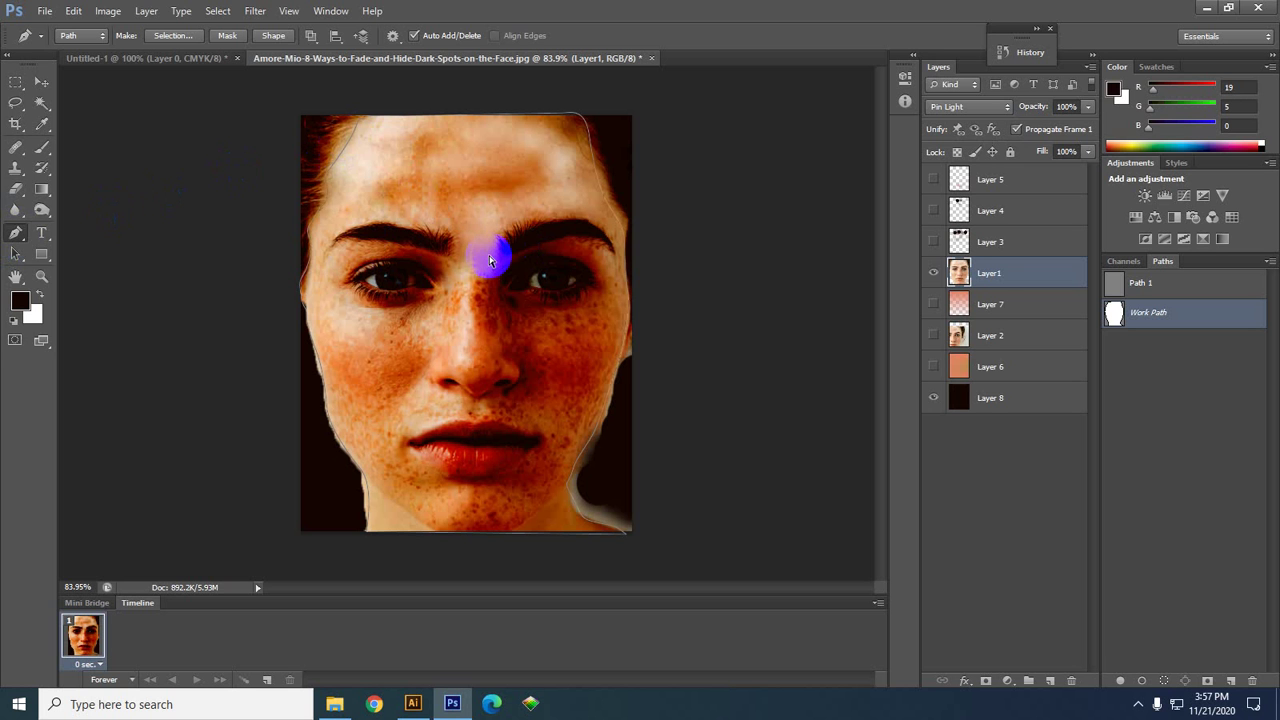
key("ctrl+Return")
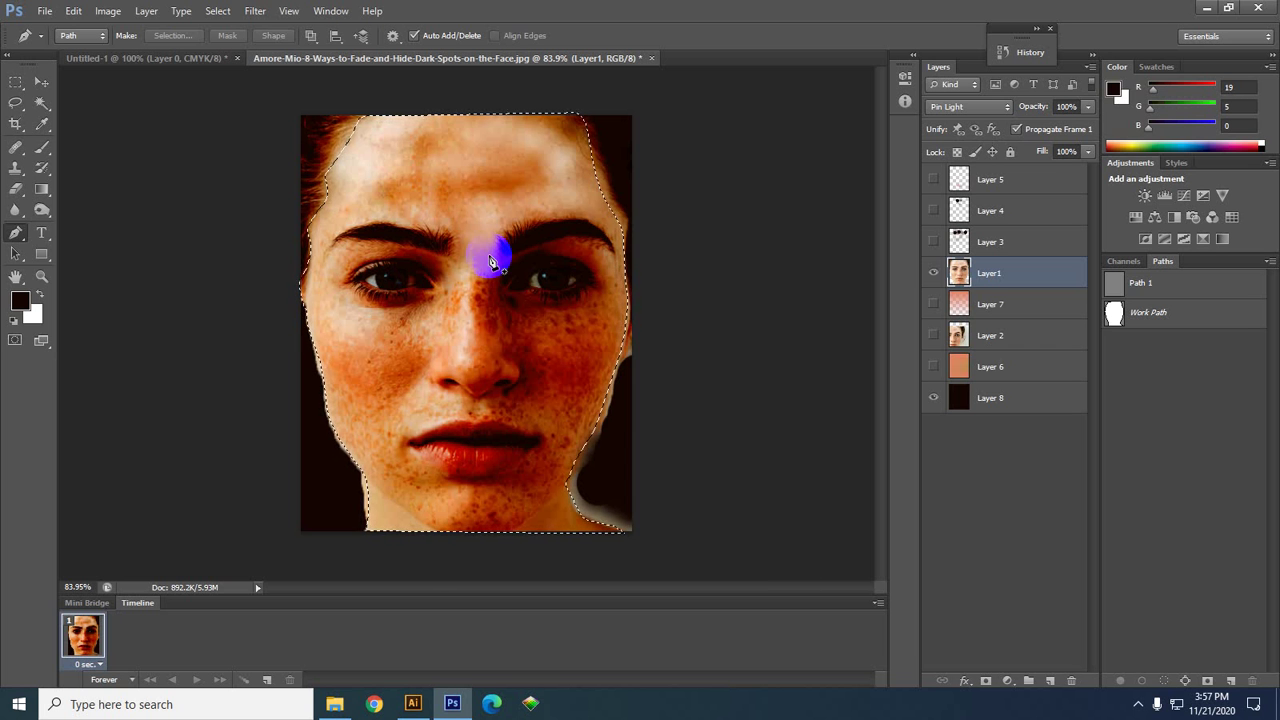
- Invert the face selection and delete the hair and background around the face from Layer1
left_click(107, 10)
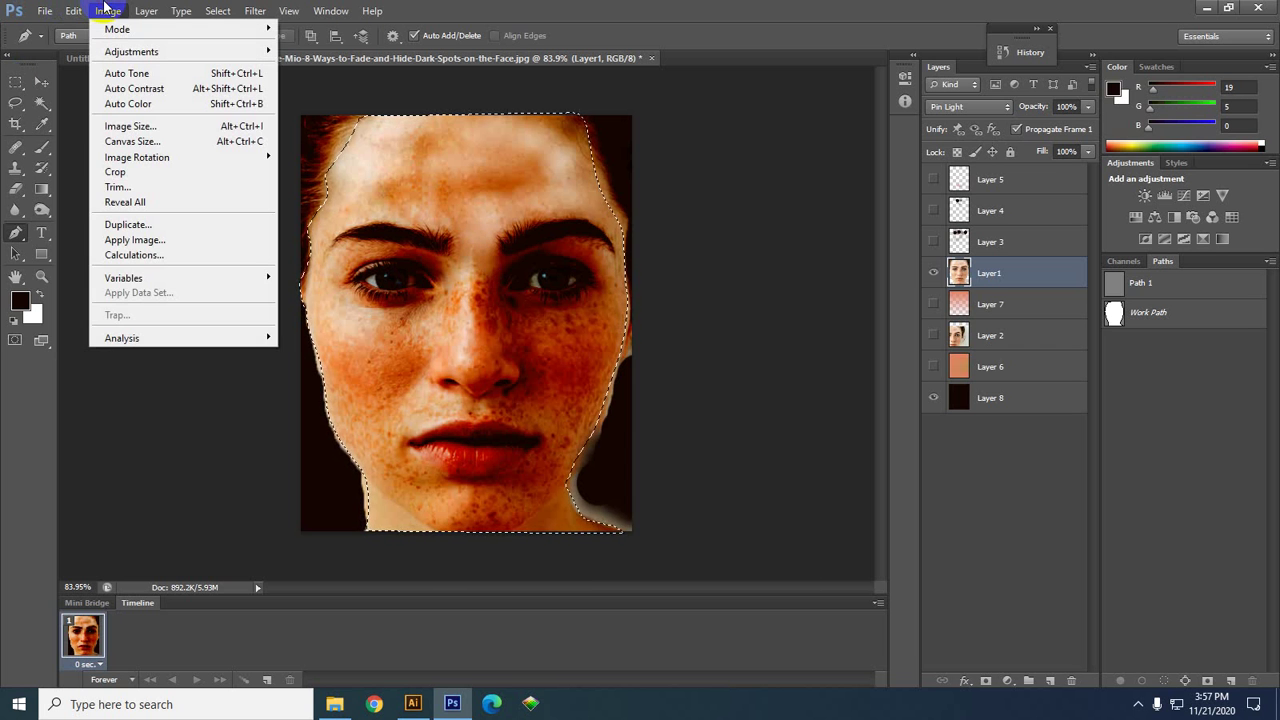
mouse_move(215, 10)
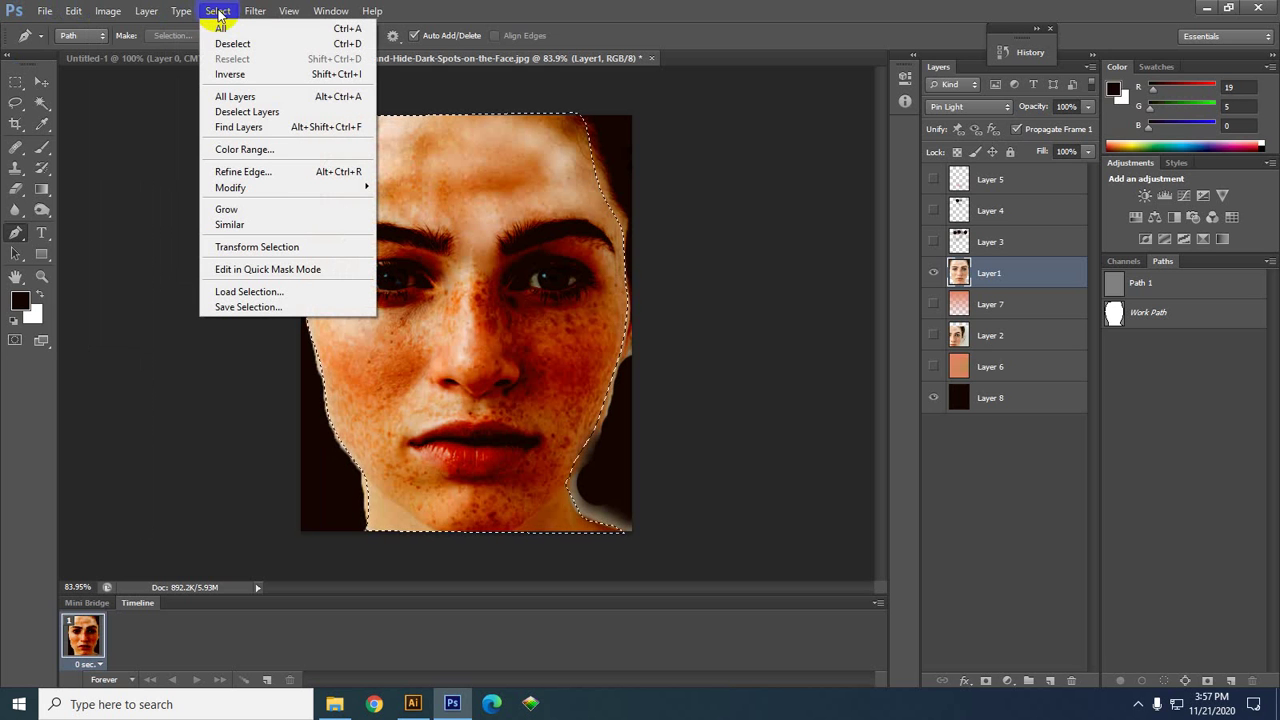
left_click(357, 81)
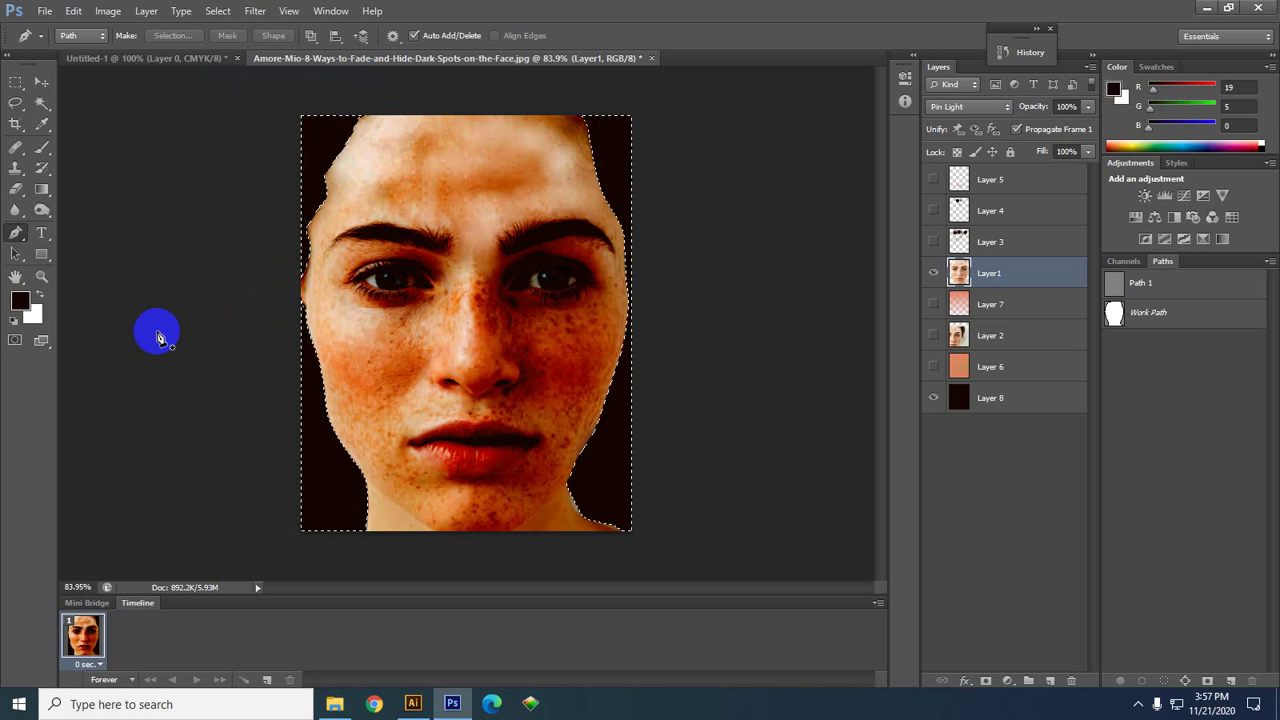
- Undo the background deletion and invert the selection back to the face on Layer1
key("ctrl+d")
key("ctrl+shift+d")
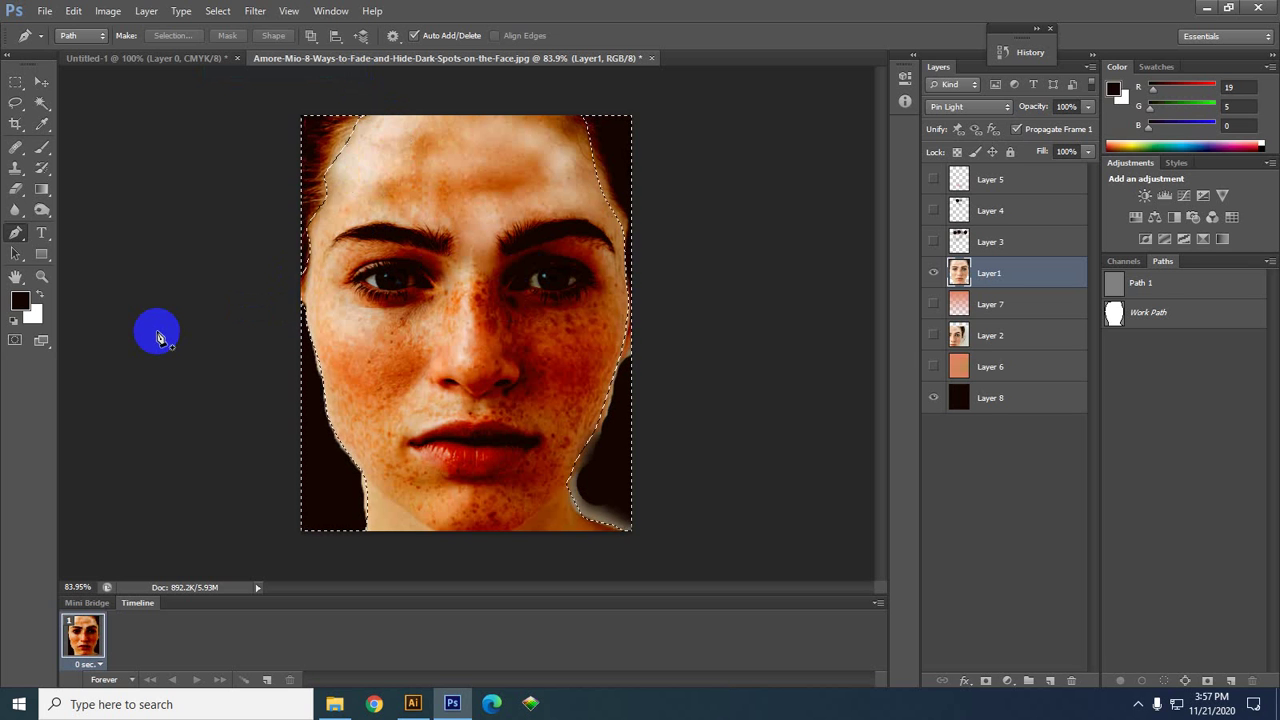
key("ctrl+shift+i")
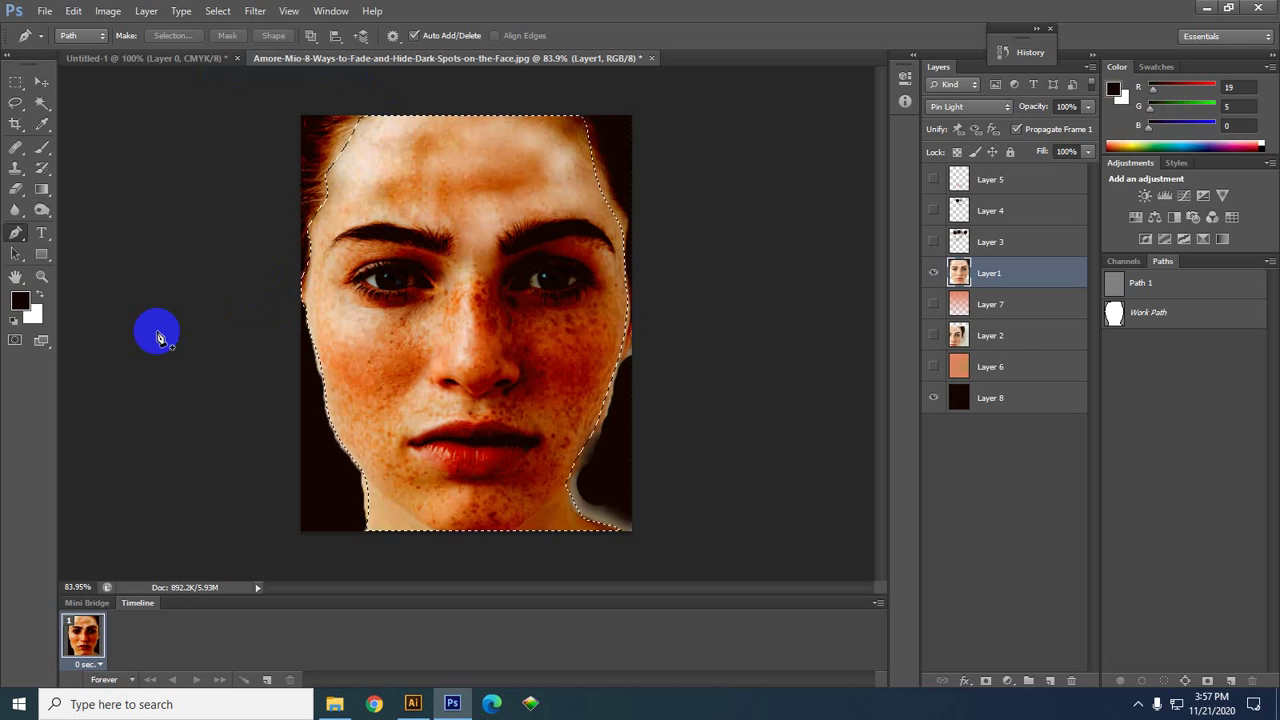
left_click(345, 143)
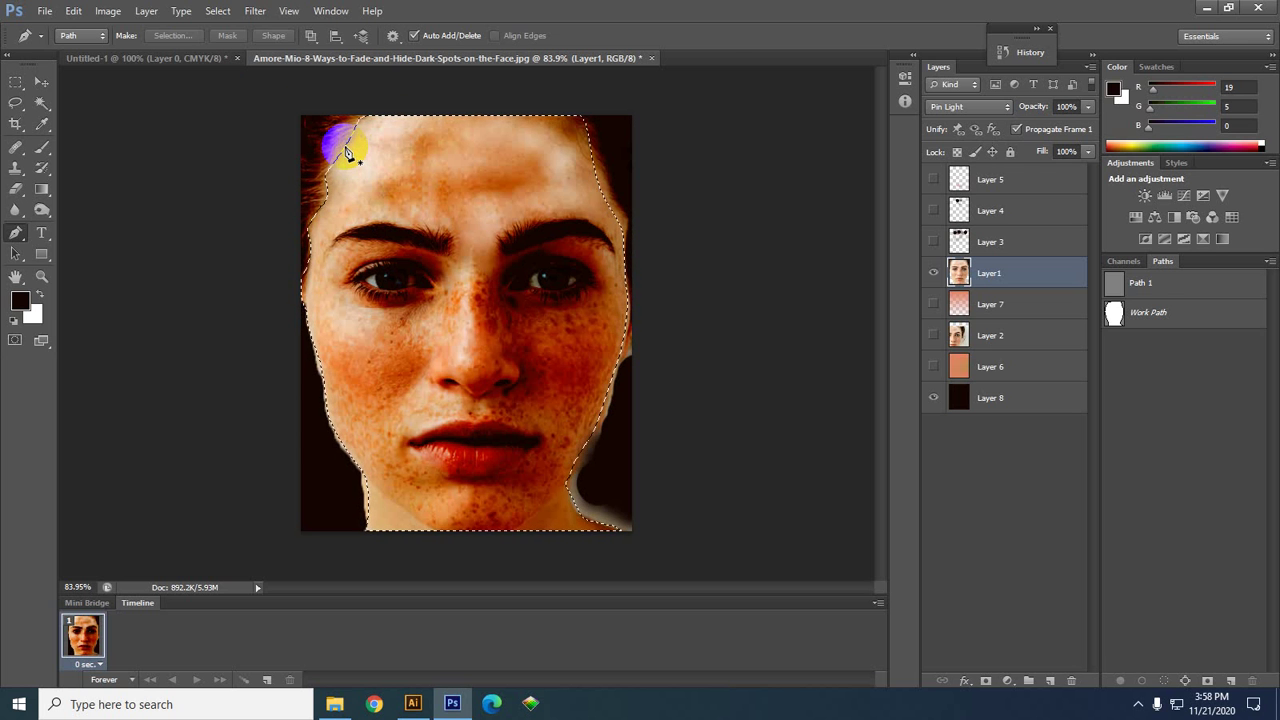
left_click(974, 270)
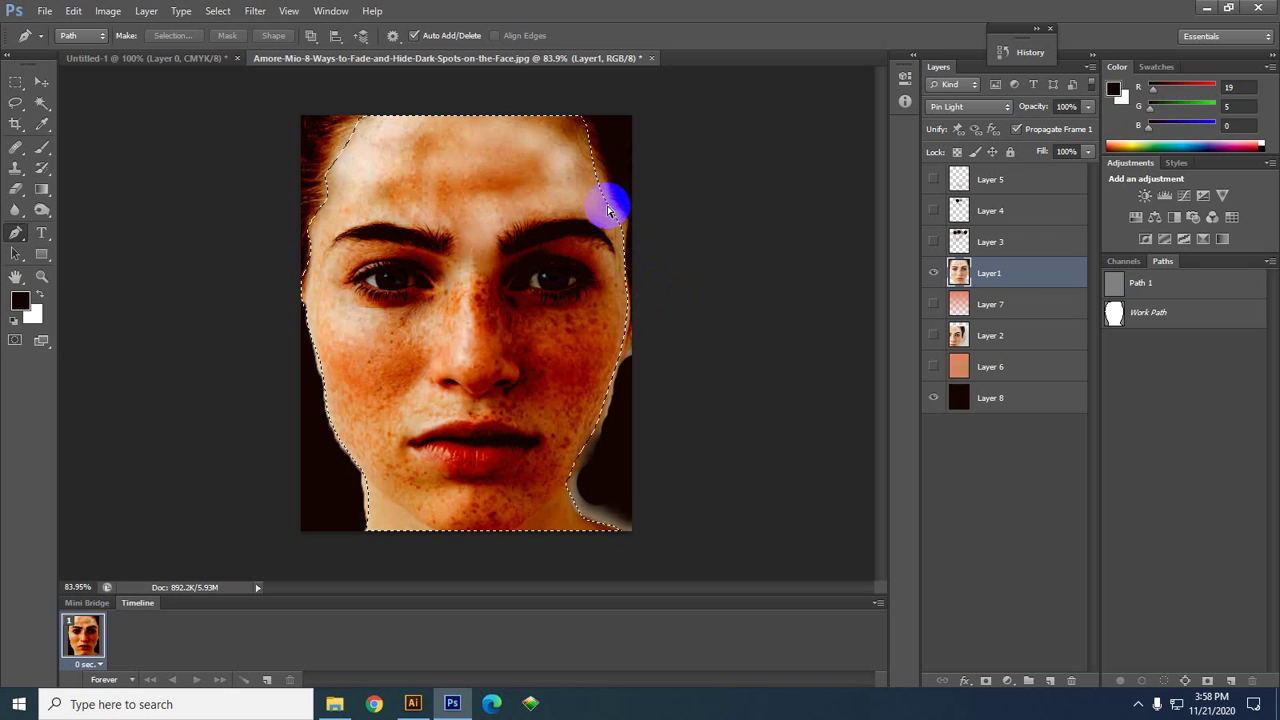
- Copy the selected face from Layer1 onto a new layer
key("ctrl+j")
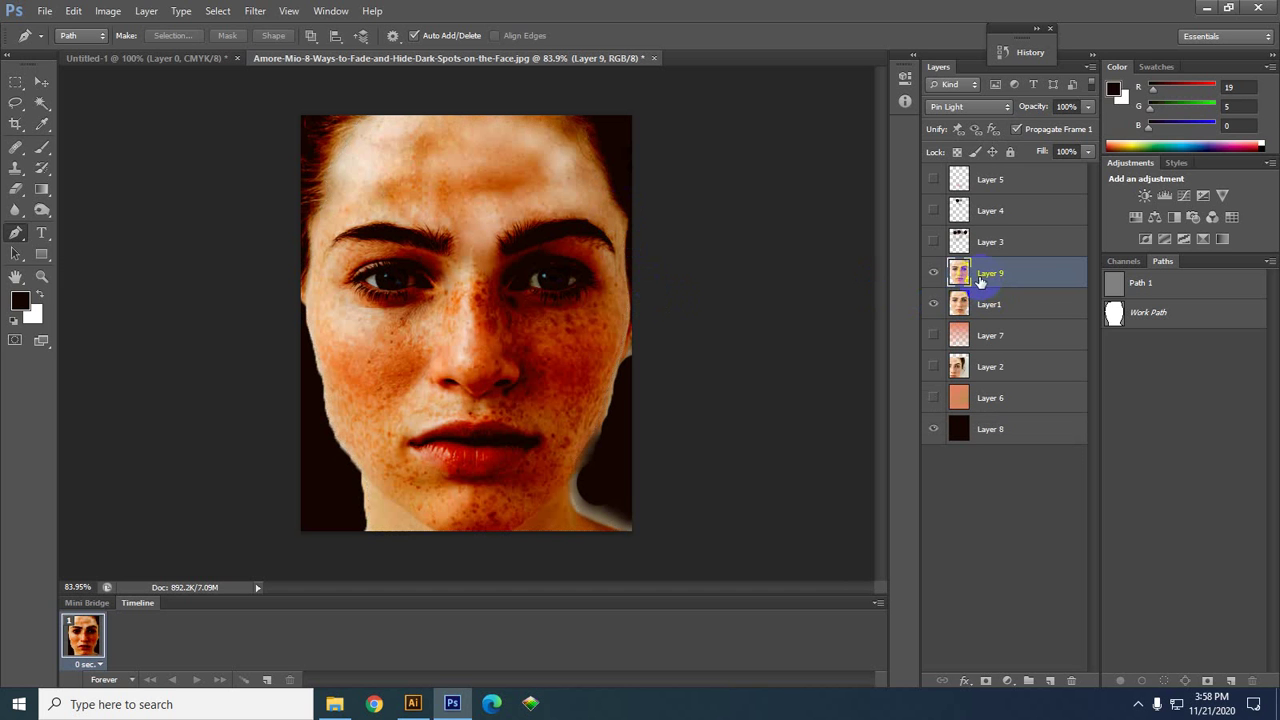
key("ctrl+z")
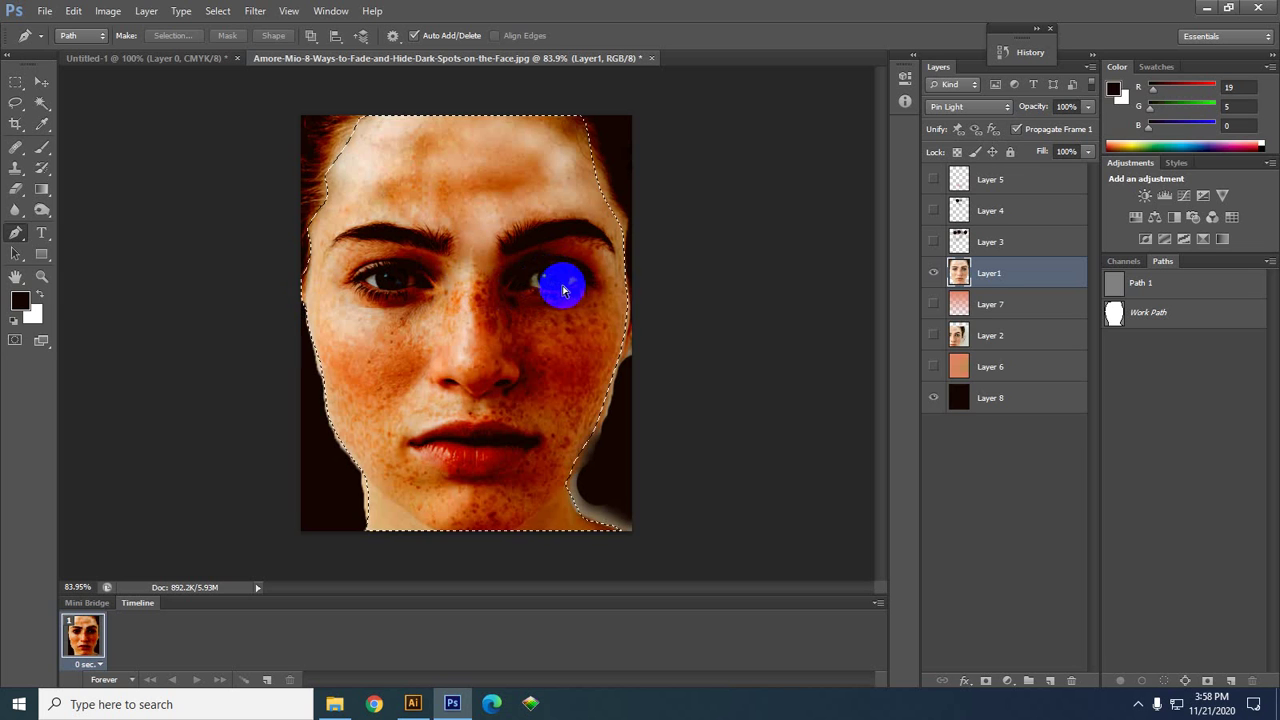
key("ctrl+j")
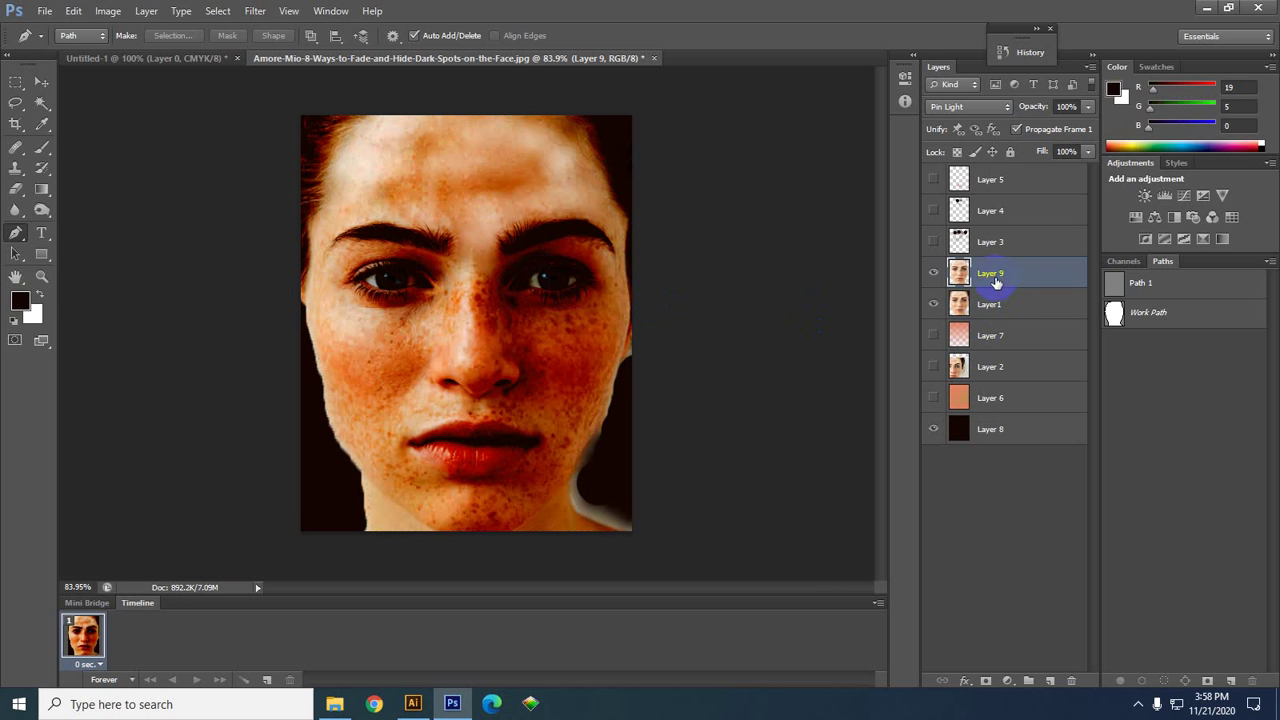
- Hide Layer1 and the dark Layer 8 so only the cut-out face on Layer 9 is displayed
left_click(998, 278)
left_click(1001, 276)
left_click(932, 305)
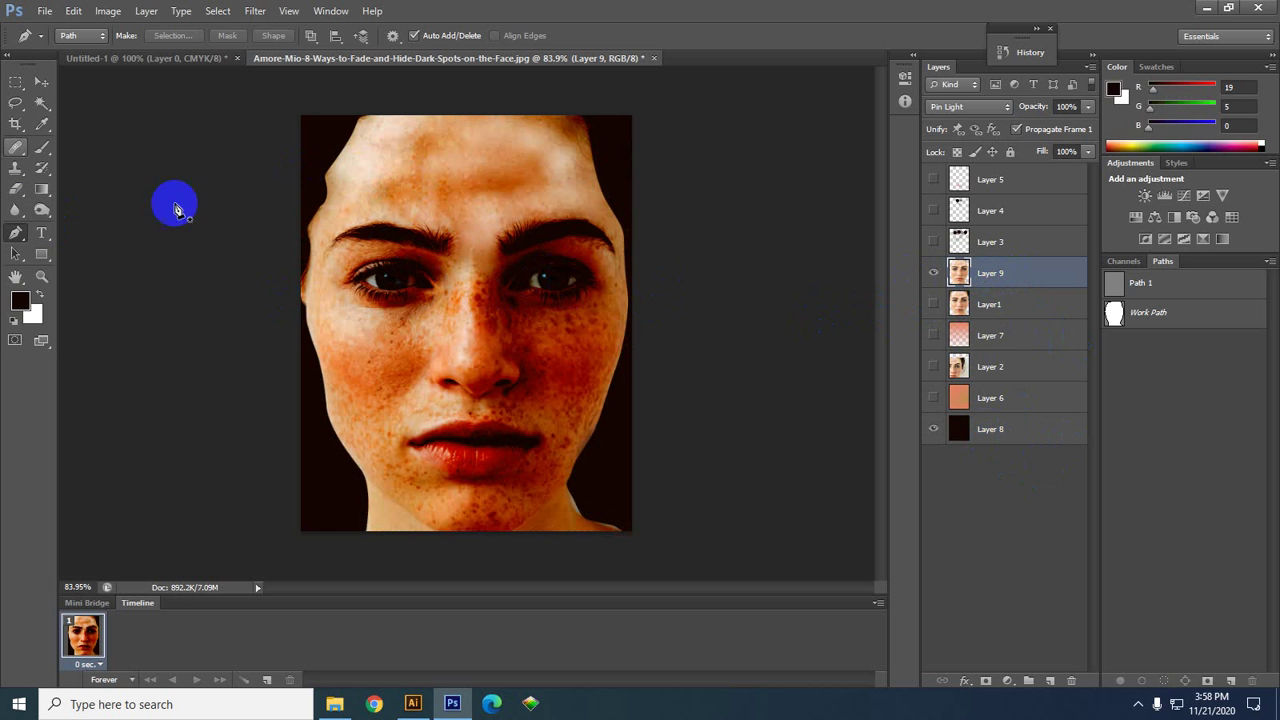
left_click(932, 429)
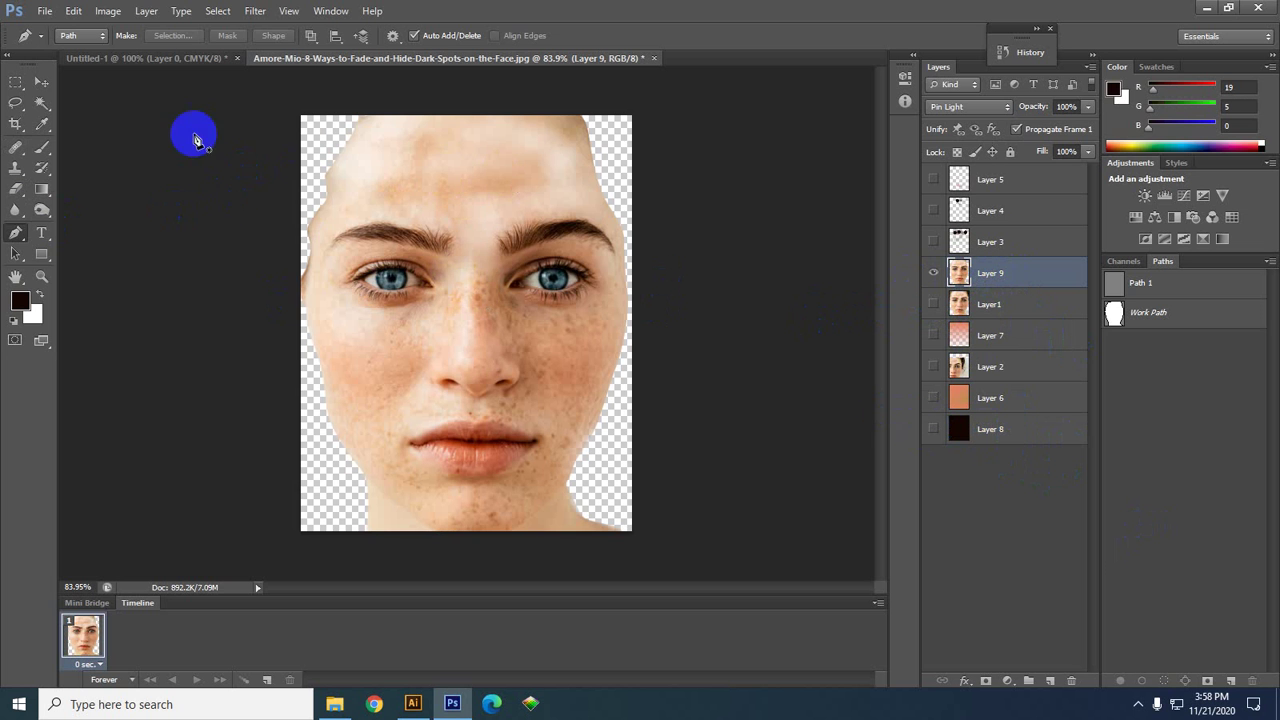
- Show Layer1 again with Layer 9 kept active, and look over the Pen tool variants
left_click(42, 81)
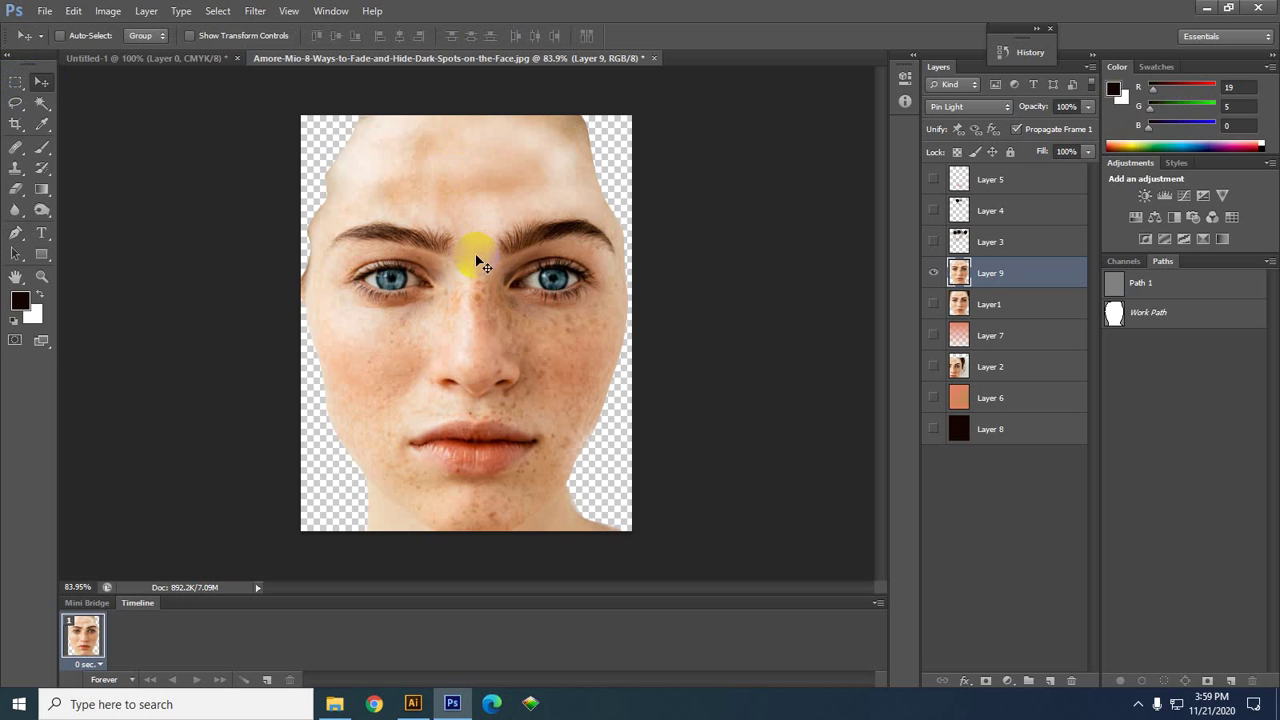
left_click(932, 305)
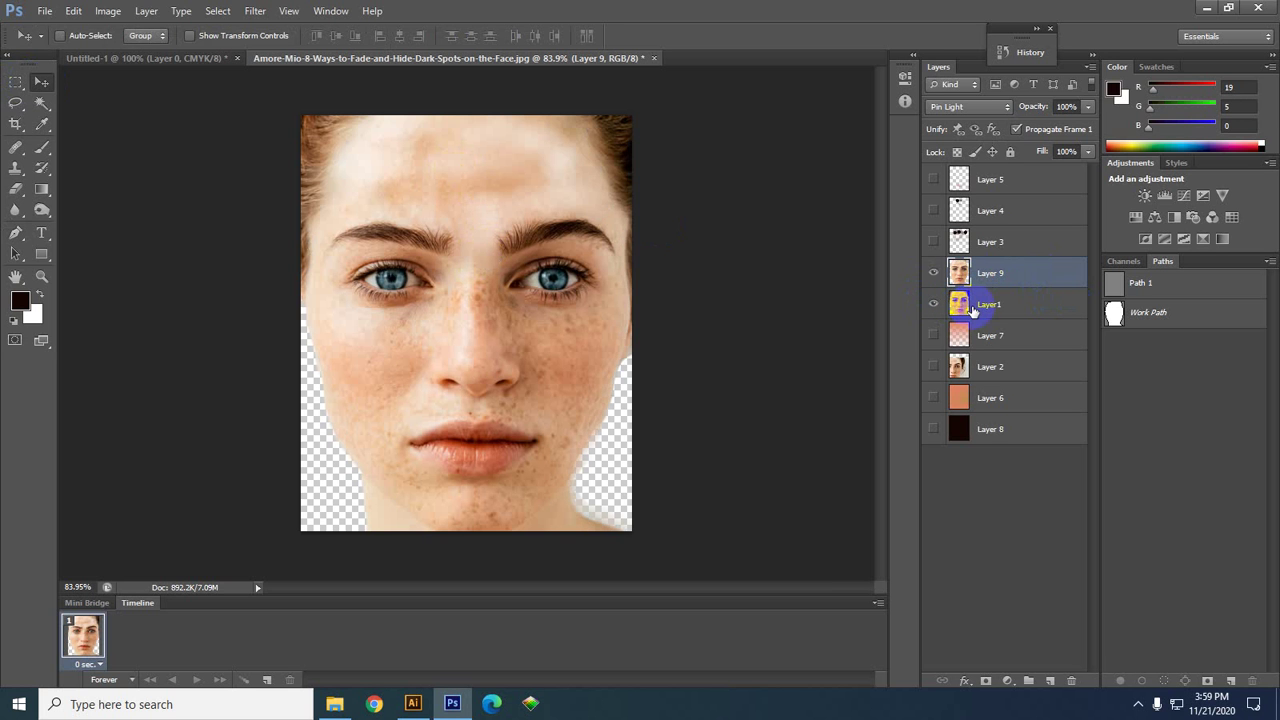
left_click(1014, 278)
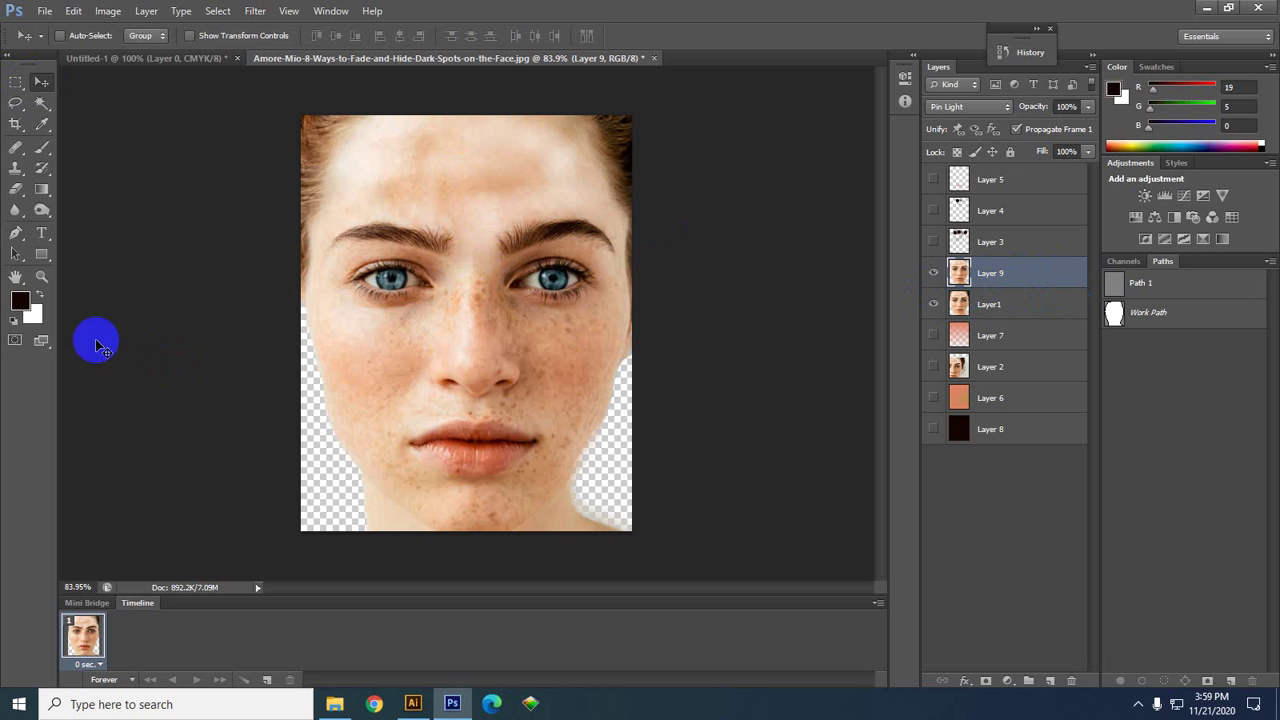
left_click(17, 233)
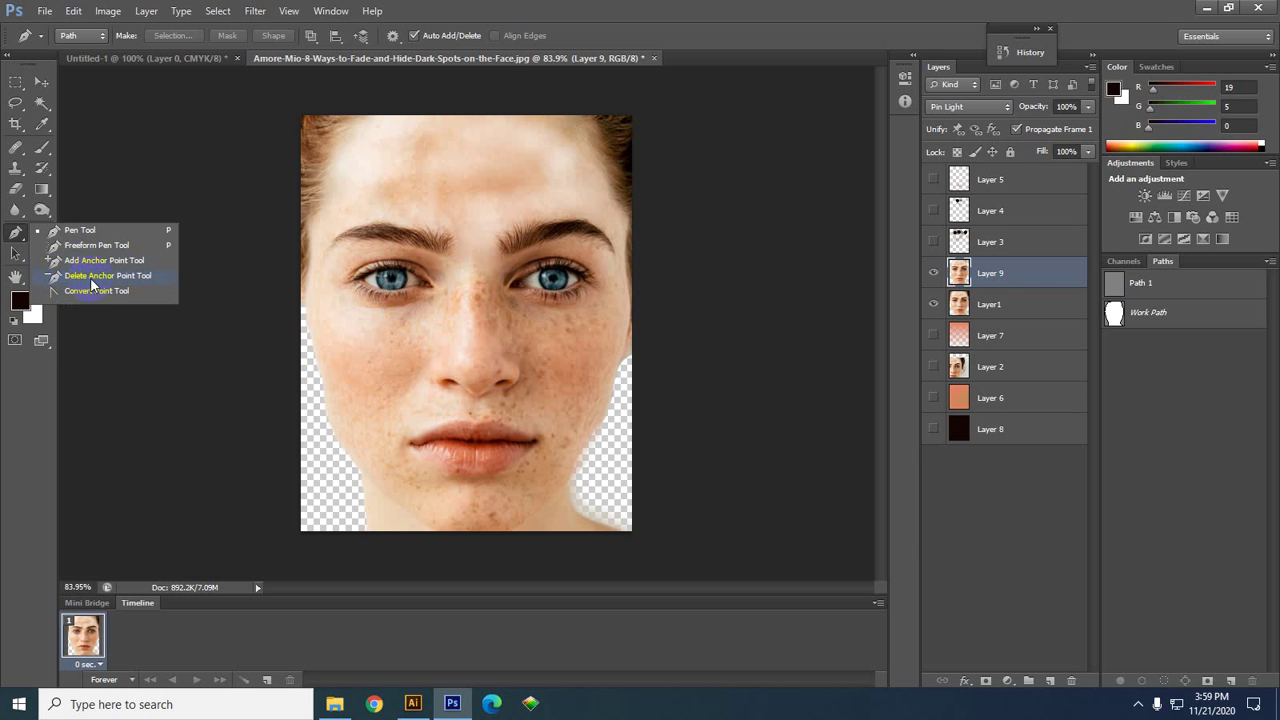
left_click(10, 233)
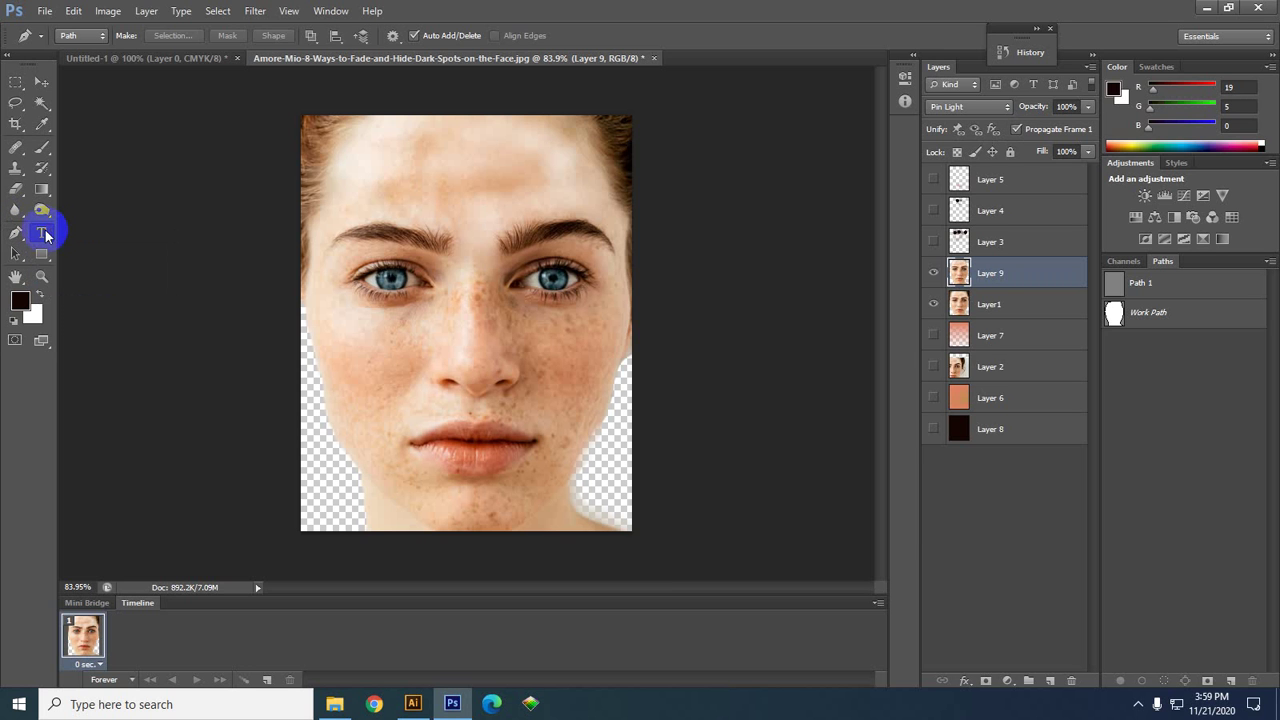
- Add the horizontal text "flkmgdmg" on the forehead and commit it
left_click(45, 234)
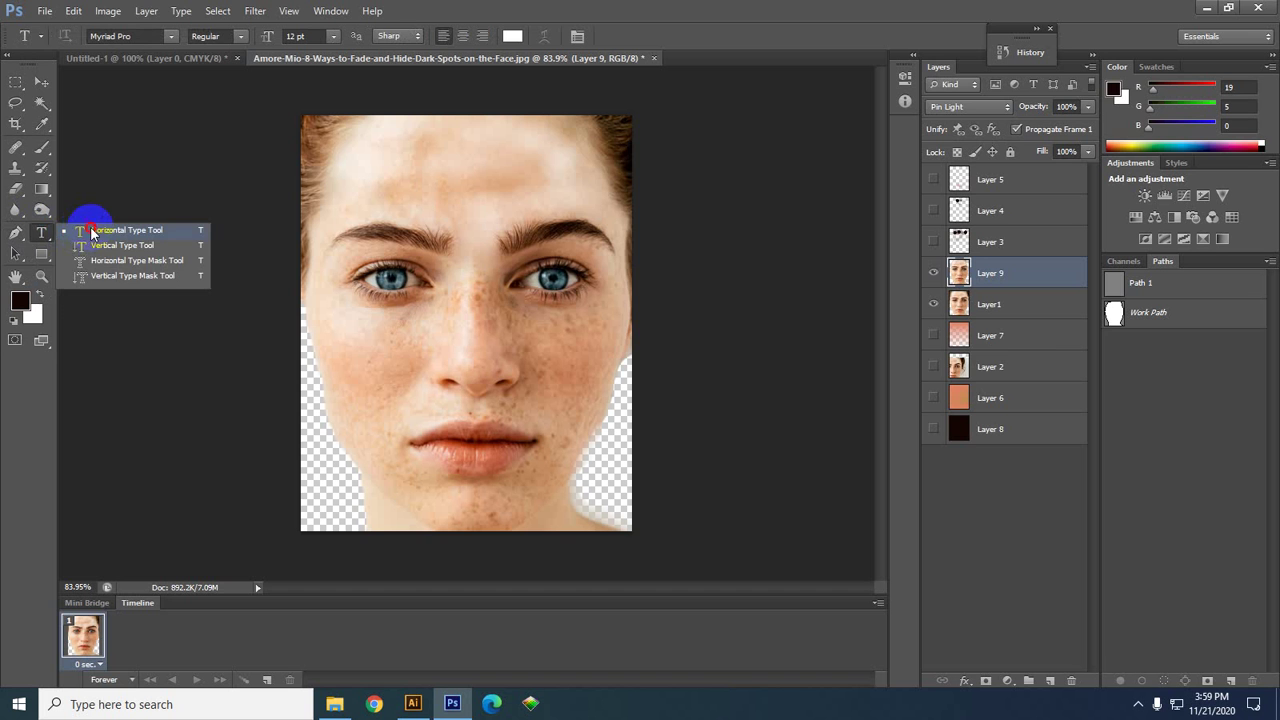
left_click(91, 231)
left_click(441, 176)
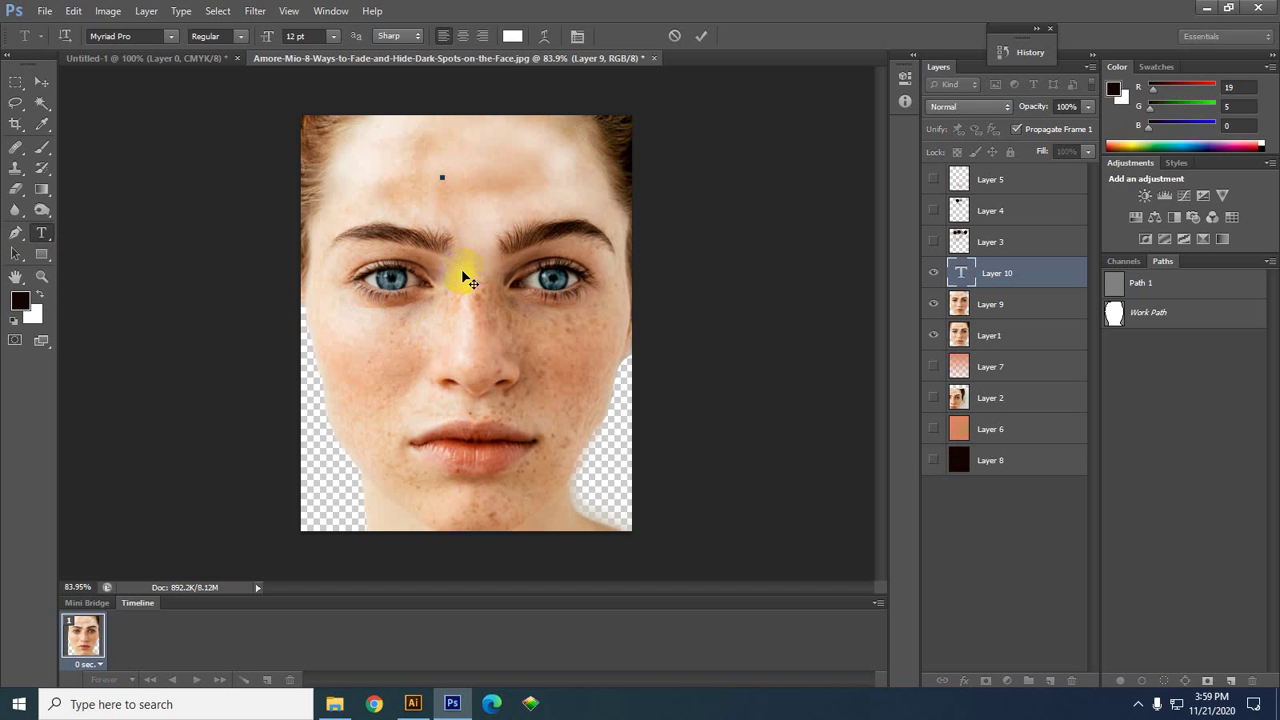
left_click(978, 274)
left_click(995, 274)
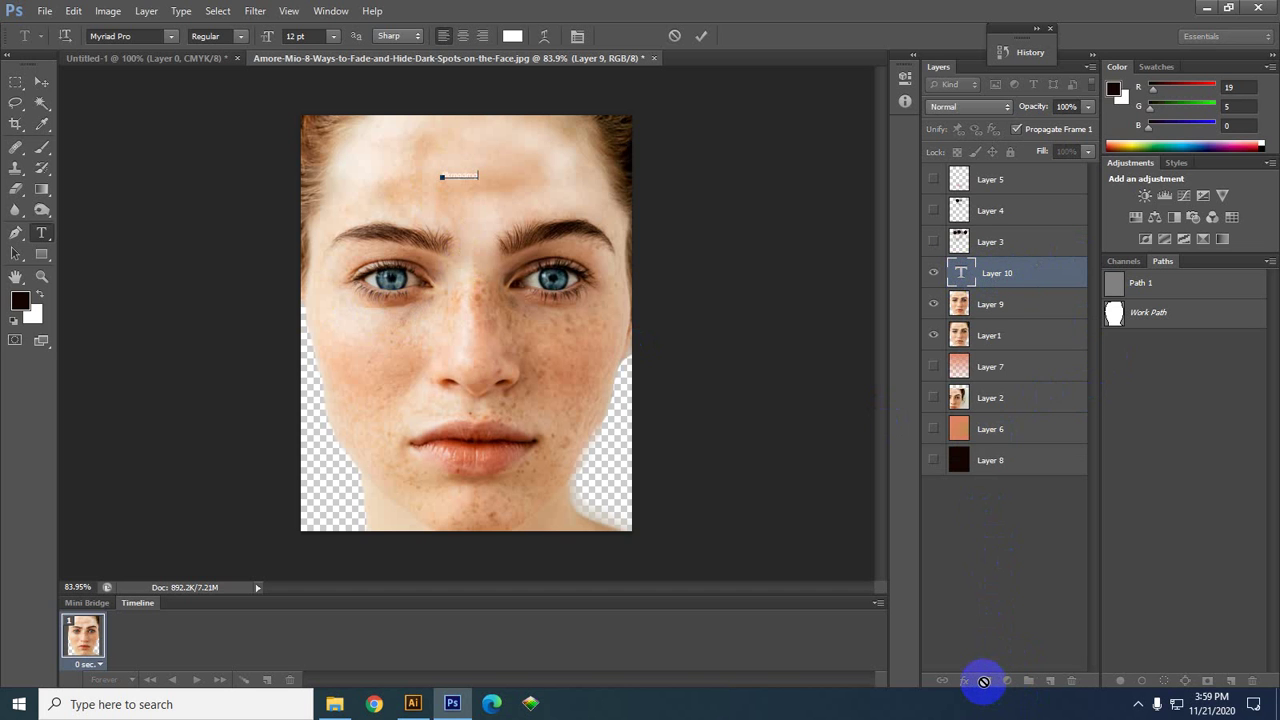
left_click(40, 81)
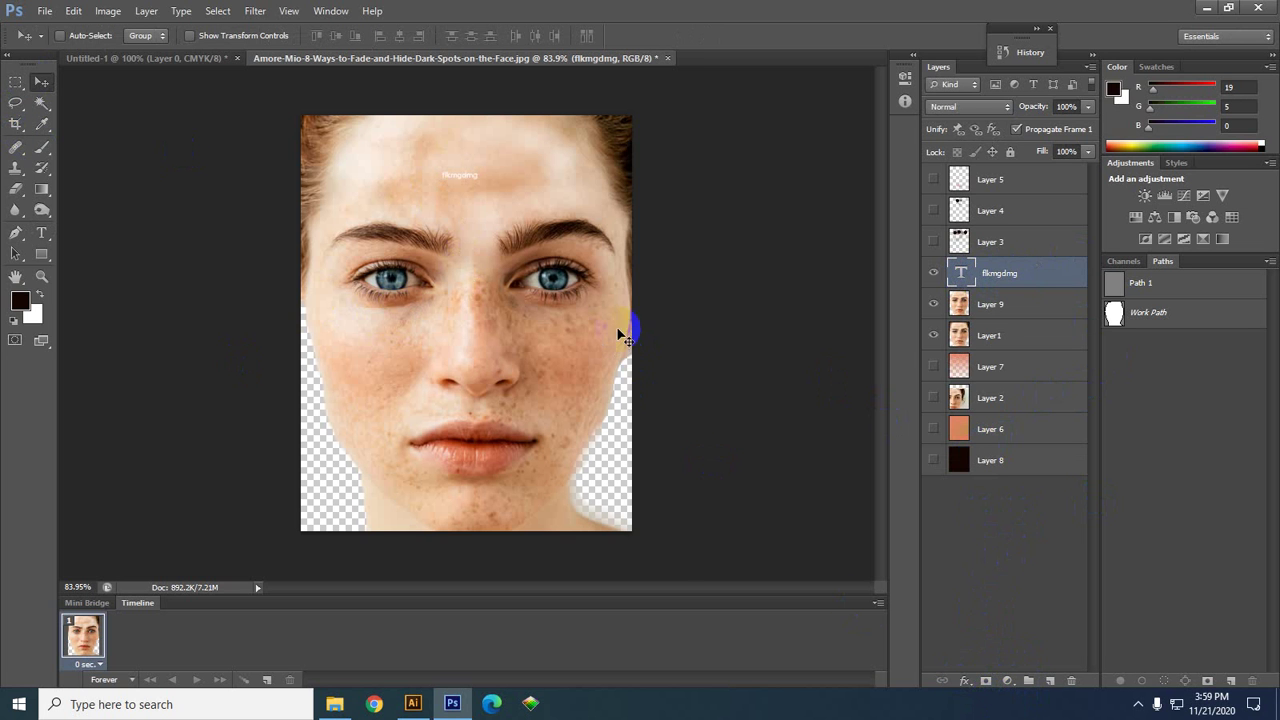
- Draw a closed curved Pen path from the forehead around the eyebrow and eye on the image's left side
scroll(440, 183, "up", 2)
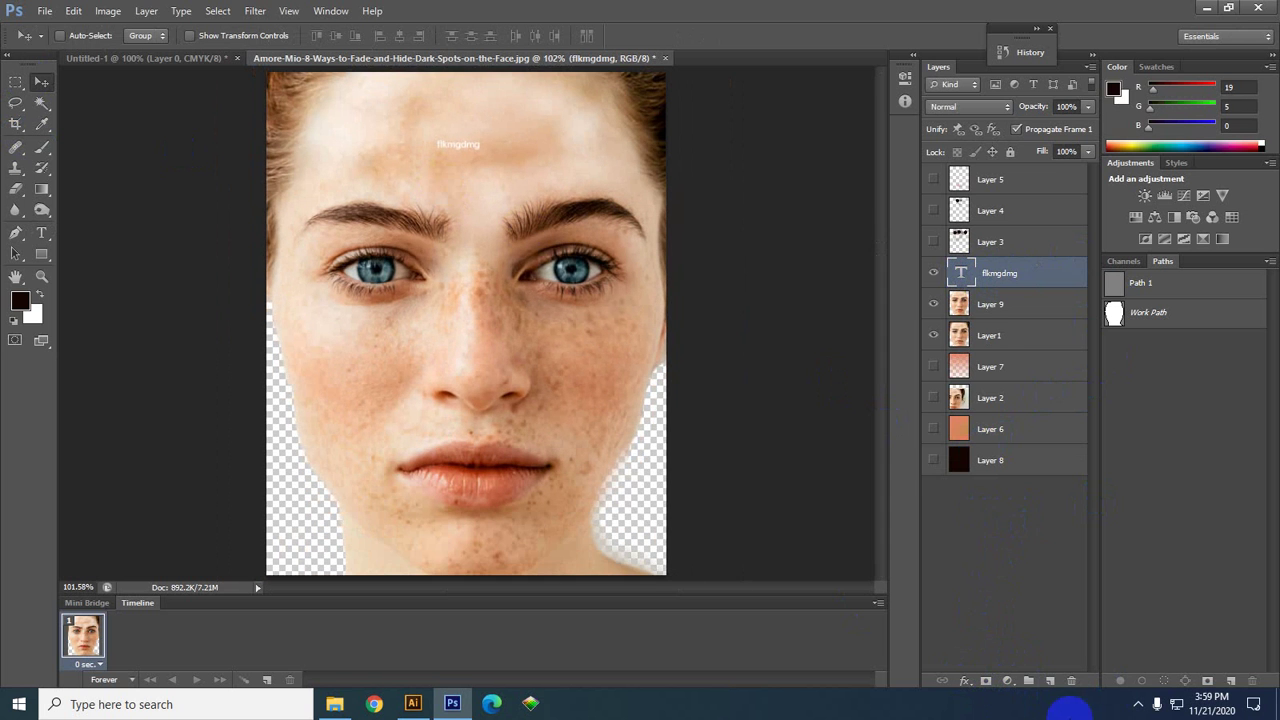
left_click(16, 252)
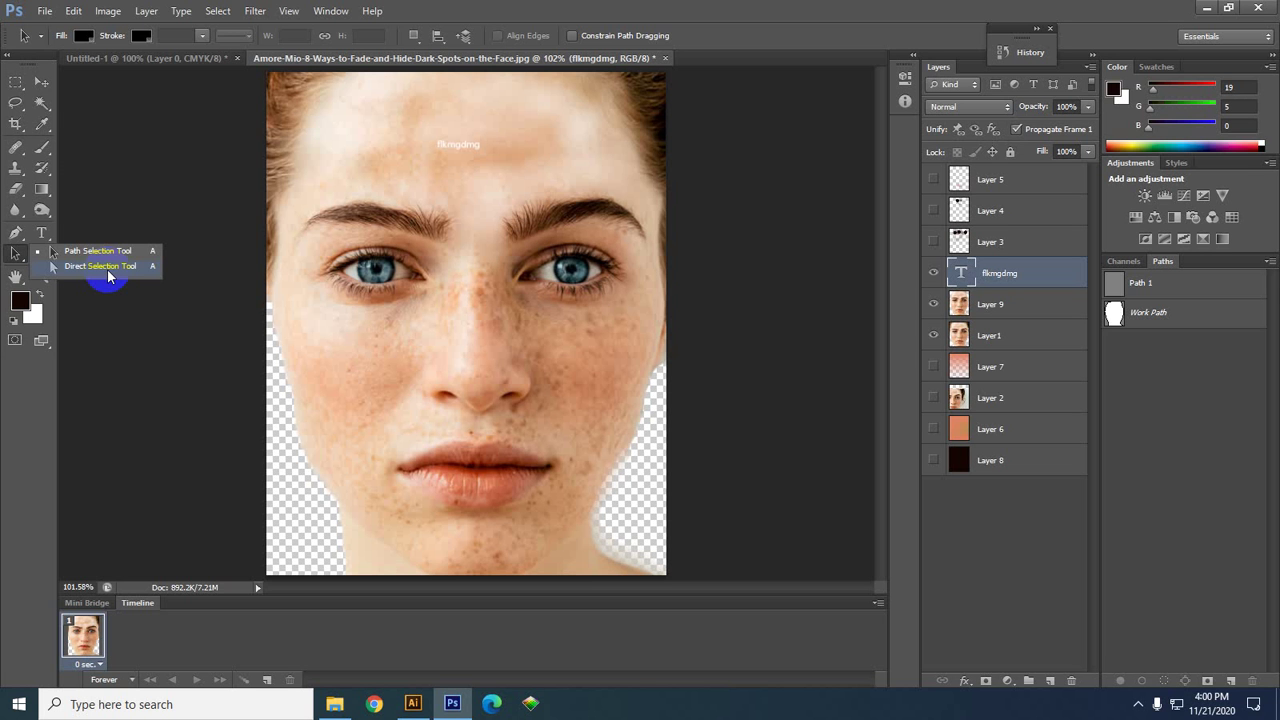
left_click(15, 232)
left_click(355, 137)
left_click(466, 234)
left_click(340, 285)
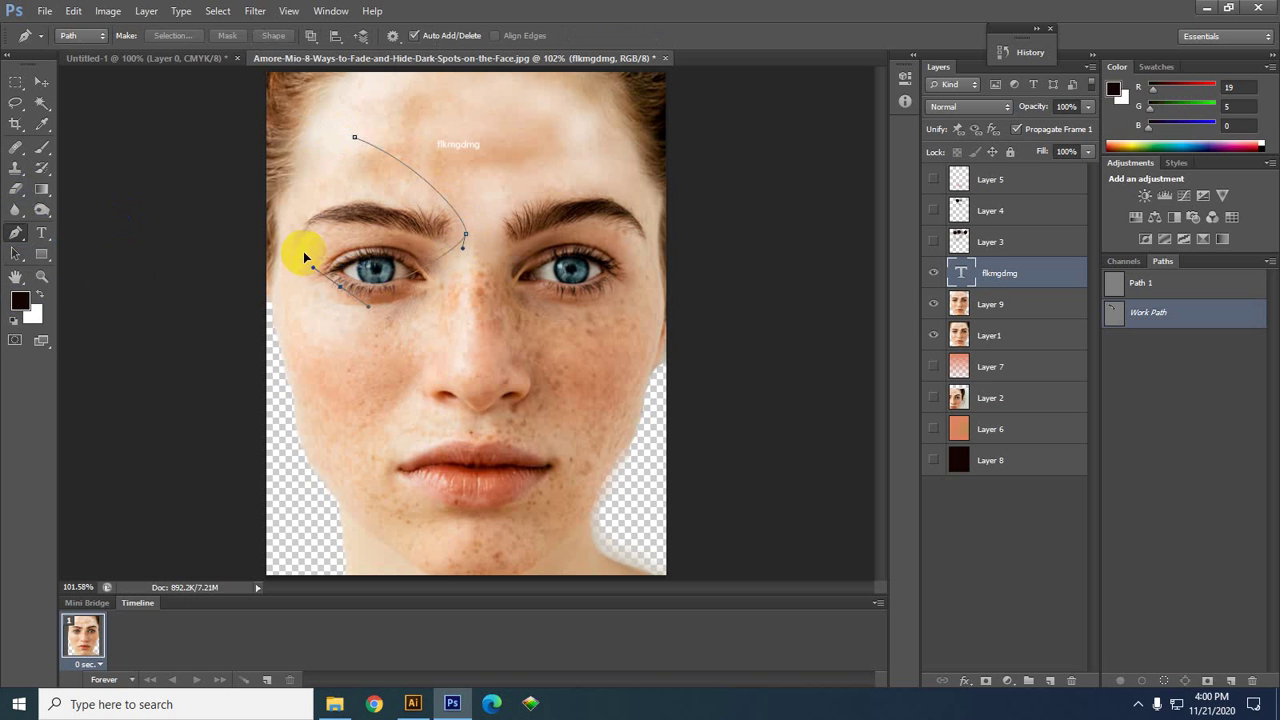
left_click(304, 252)
left_click(304, 204)
left_click(355, 137)
left_click(371, 298, "ctrl")
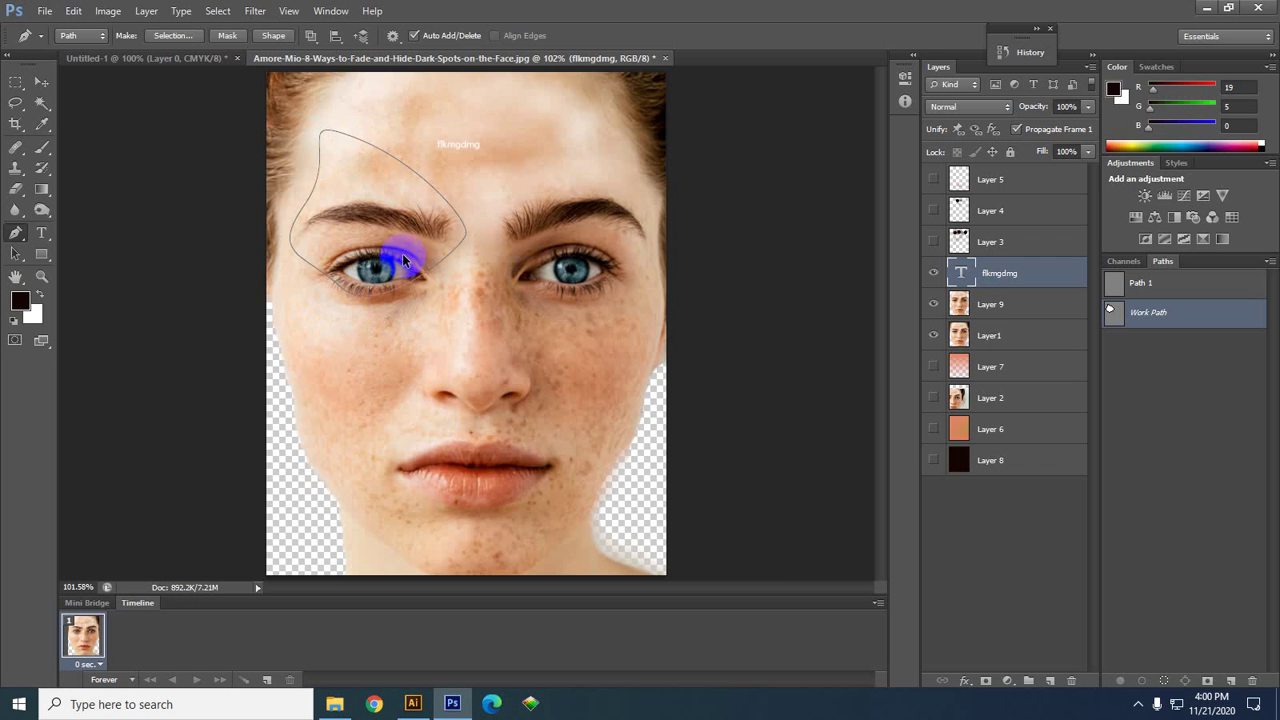
- Select the whole closed eyebrow path with the Path Selection tool
scroll(402, 253, "up", 3)
left_click_drag(313, 122, 336, 204)
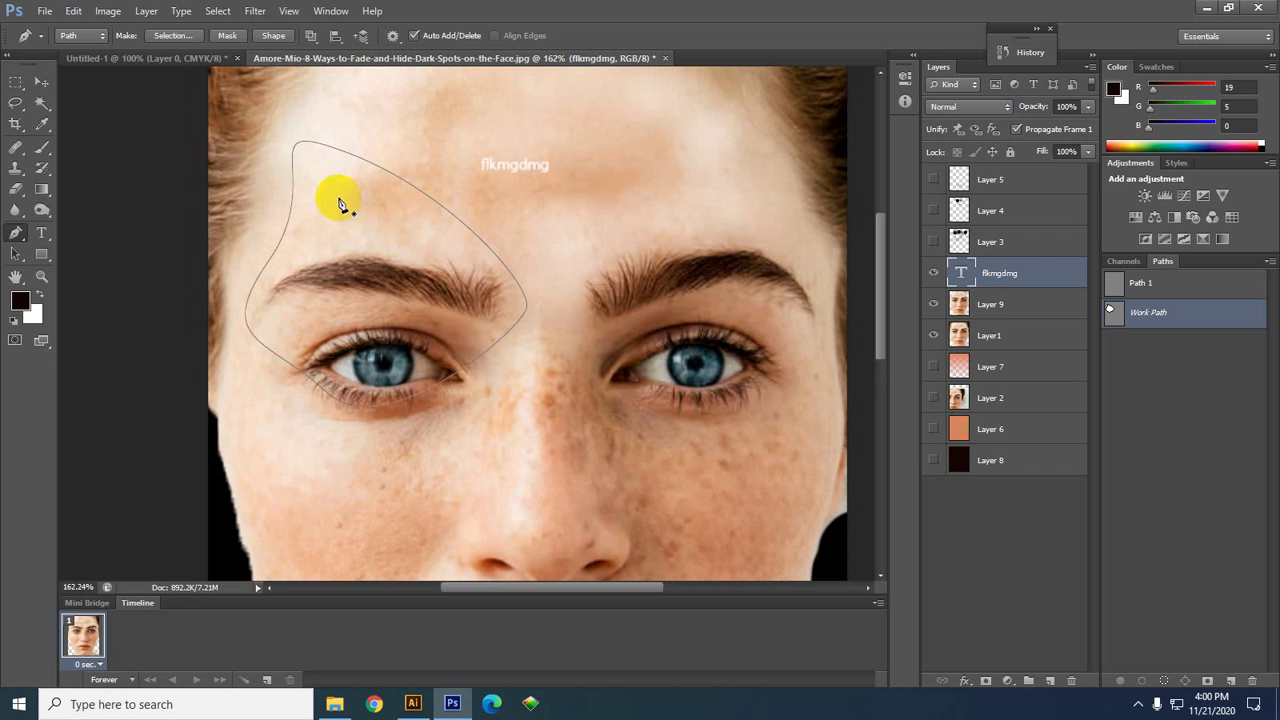
mouse_move(480, 265)
left_mouse_down()
mouse_move(486, 277)
mouse_move(471, 286)
mouse_move(326, 264)
mouse_move(284, 280)
mouse_move(512, 278)
mouse_move(320, 268)
mouse_move(471, 286)
mouse_move(357, 248)
left_mouse_up()
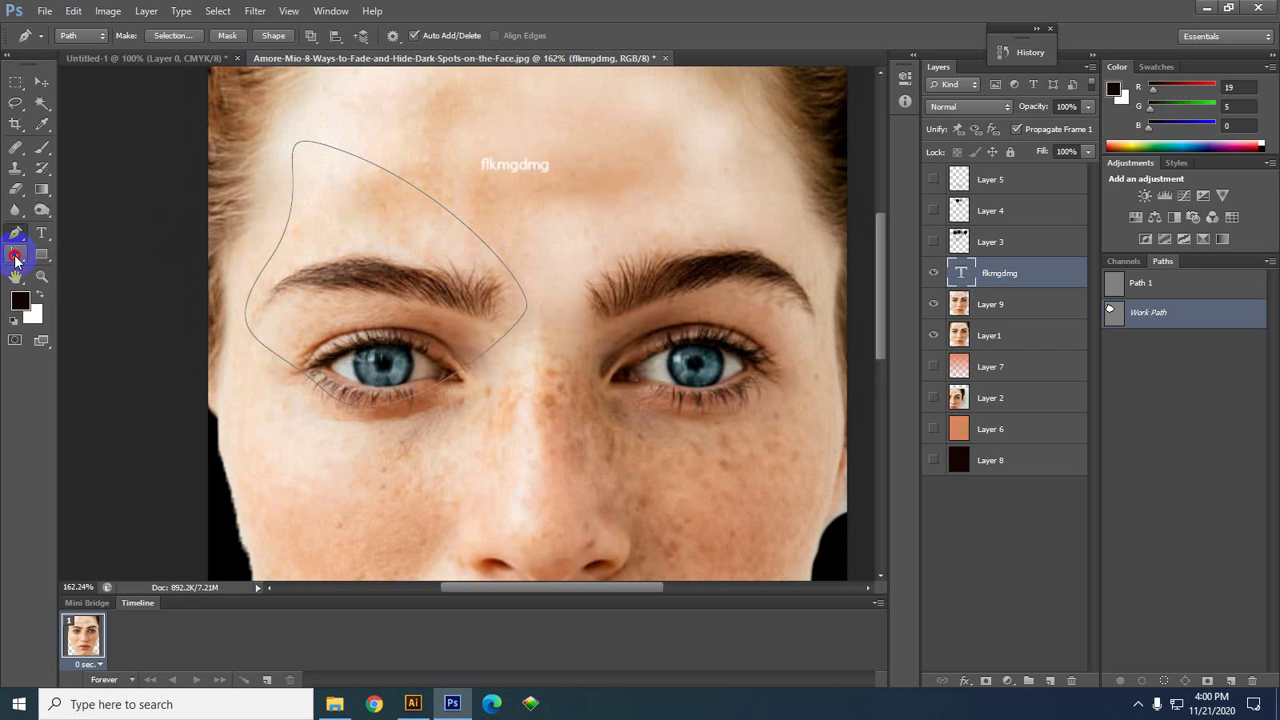
left_click(17, 253)
mouse_move(48, 268)
left_mouse_down()
mouse_move(63, 276)
mouse_move(57, 253)
left_mouse_up()
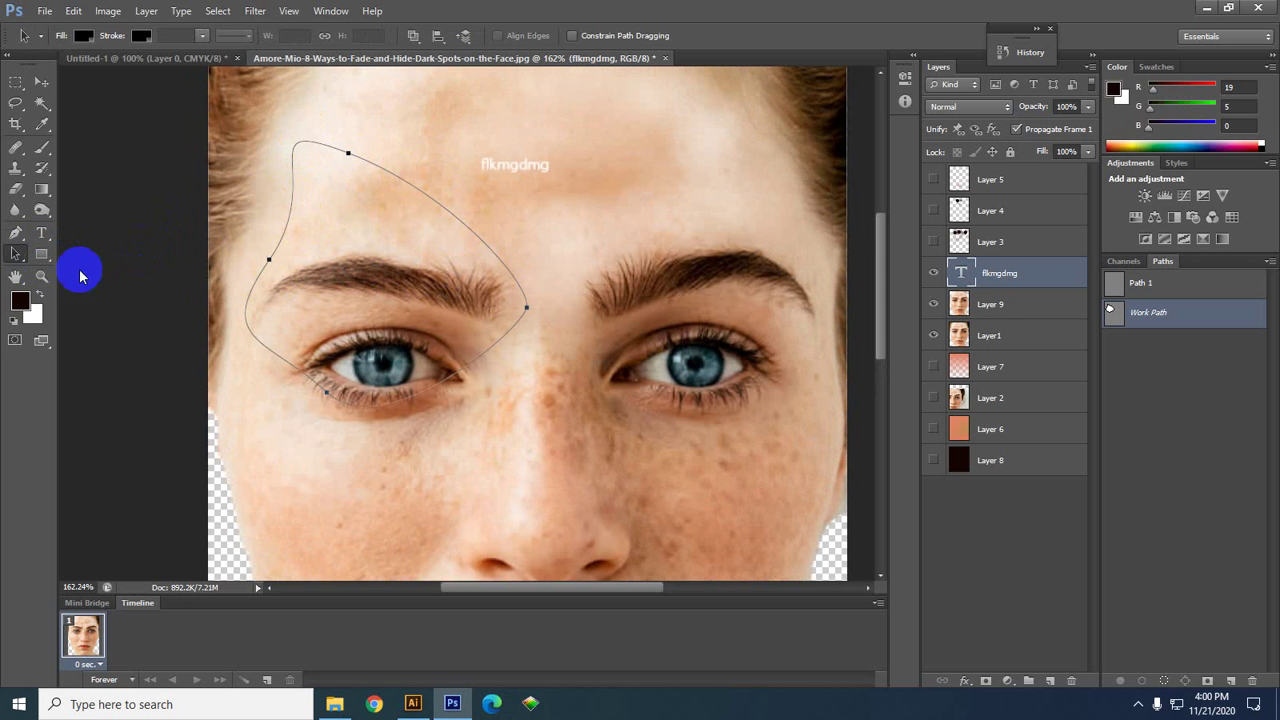
- Select the path's anchor point at the eyebrow's outer end with the Direct Selection tool to display its direction handles
left_click_drag(16, 253, 75, 278)
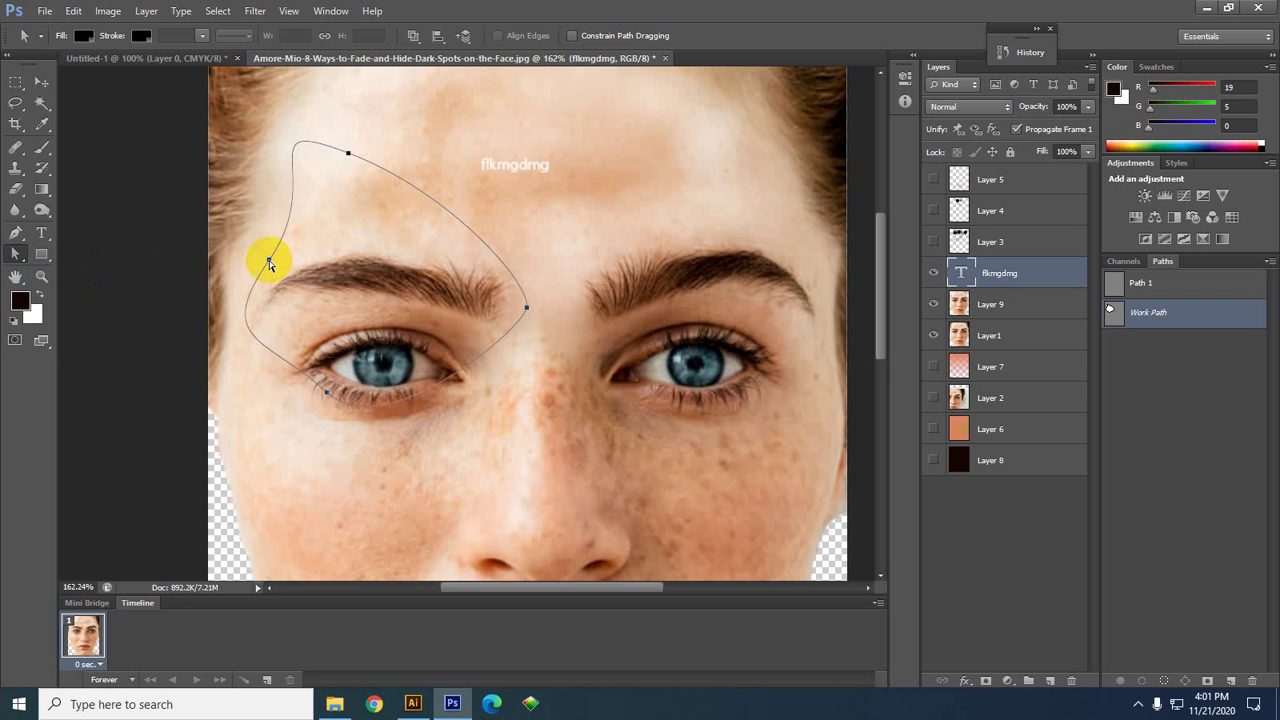
left_click(269, 261)
left_click_drag(229, 268, 236, 285)
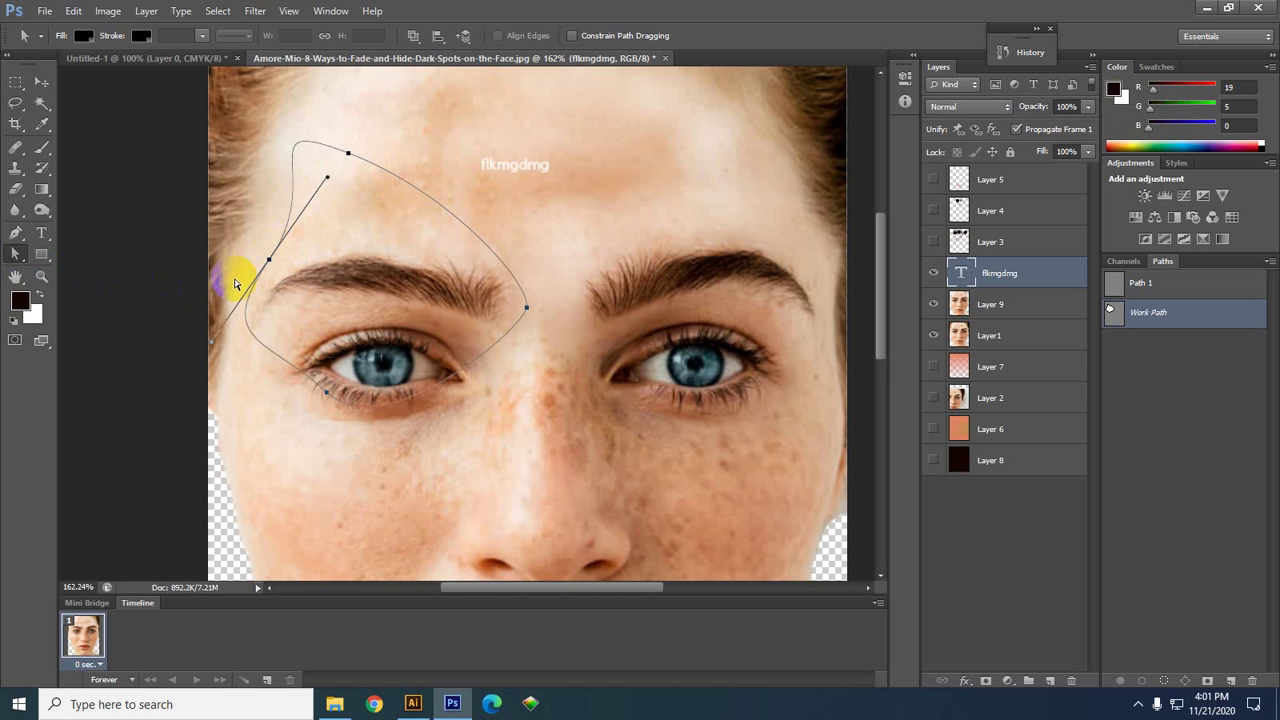
- Try moving the path's forehead anchor point, undo each move, and reshape the adjoining curve with its direction handle
left_click(348, 153)
left_click_drag(348, 155, 367, 209)
key("ctrl+z")
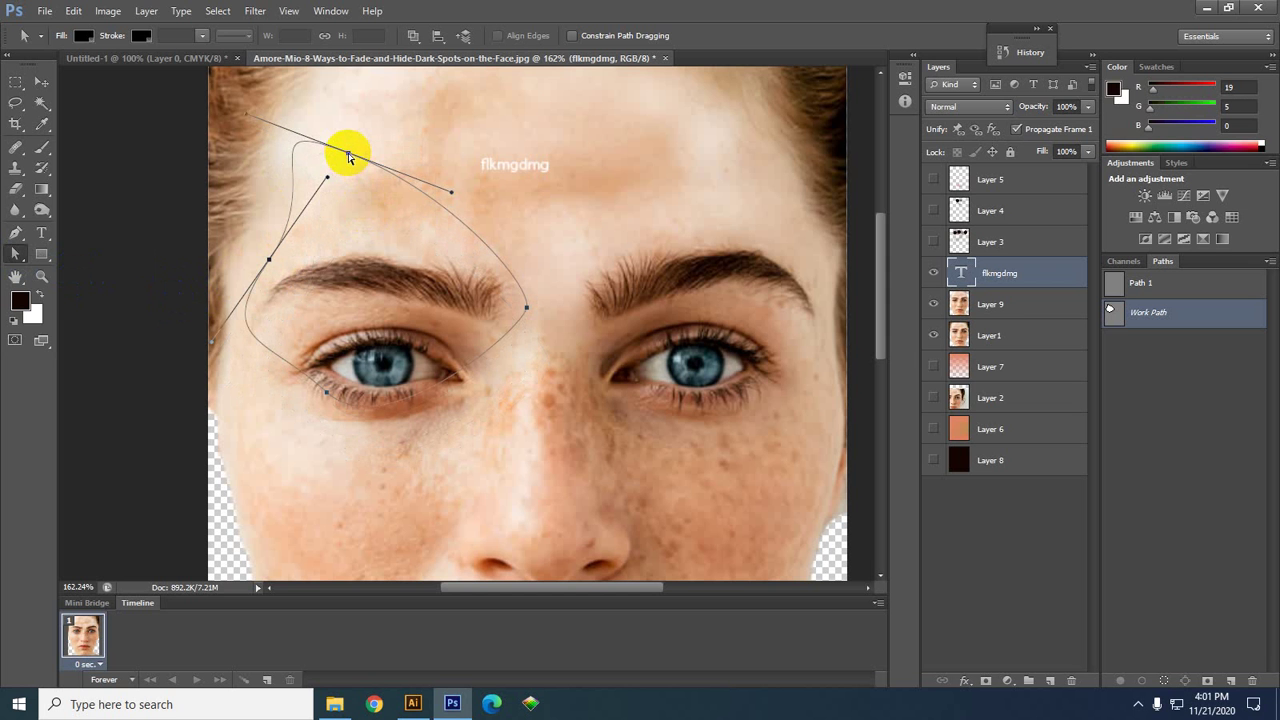
left_click_drag(348, 153, 355, 177)
key("ctrl+z")
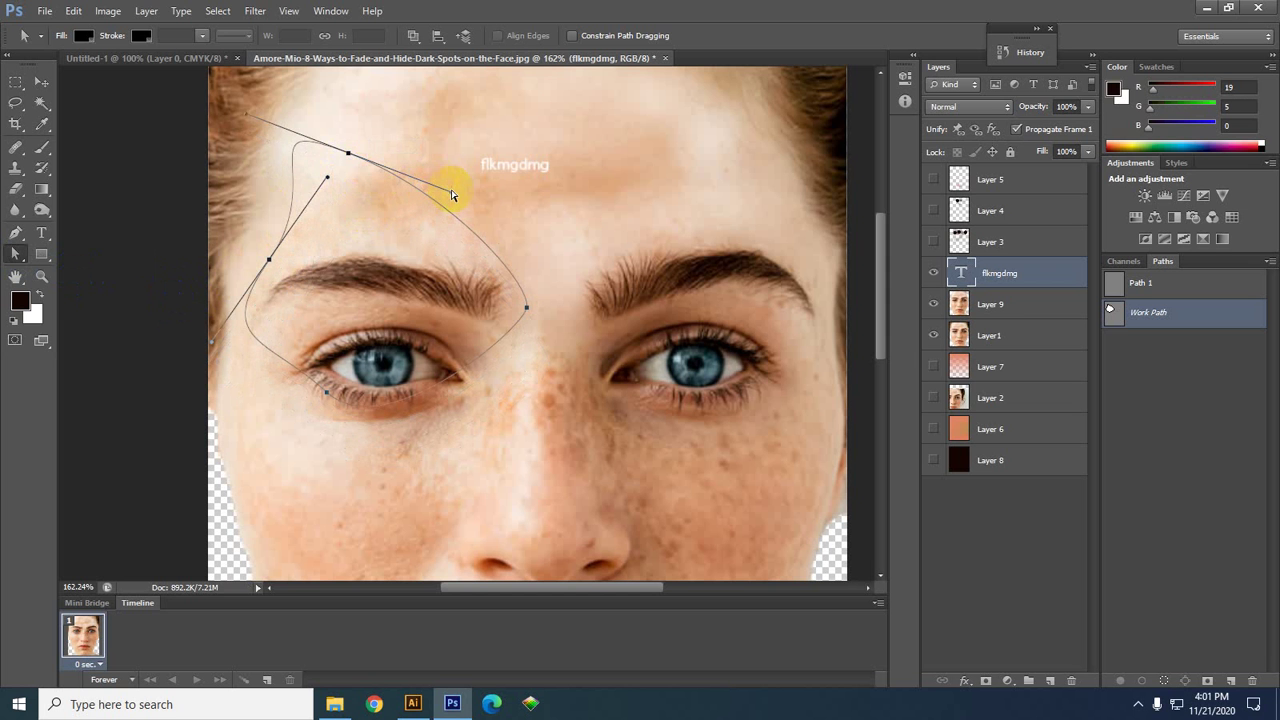
left_click_drag(455, 192, 350, 157)
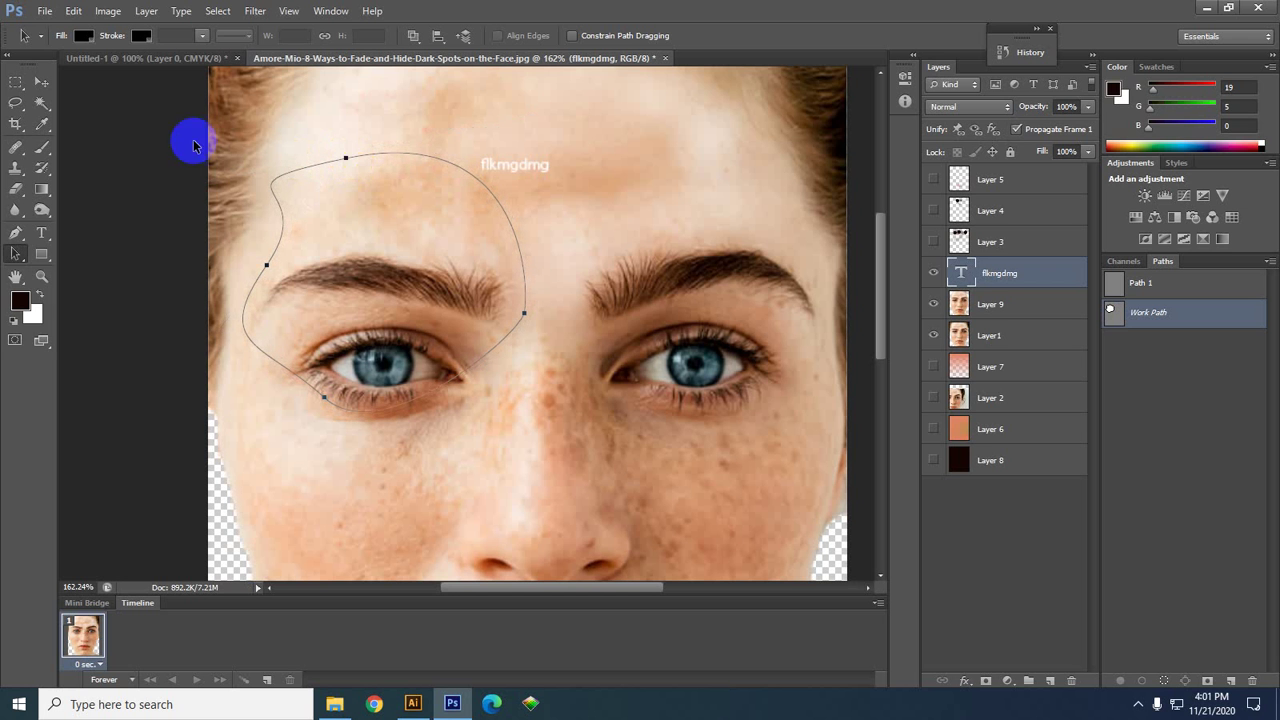
- Select the whole eyebrow path and shift it slightly downwards over the face
left_click(17, 257)
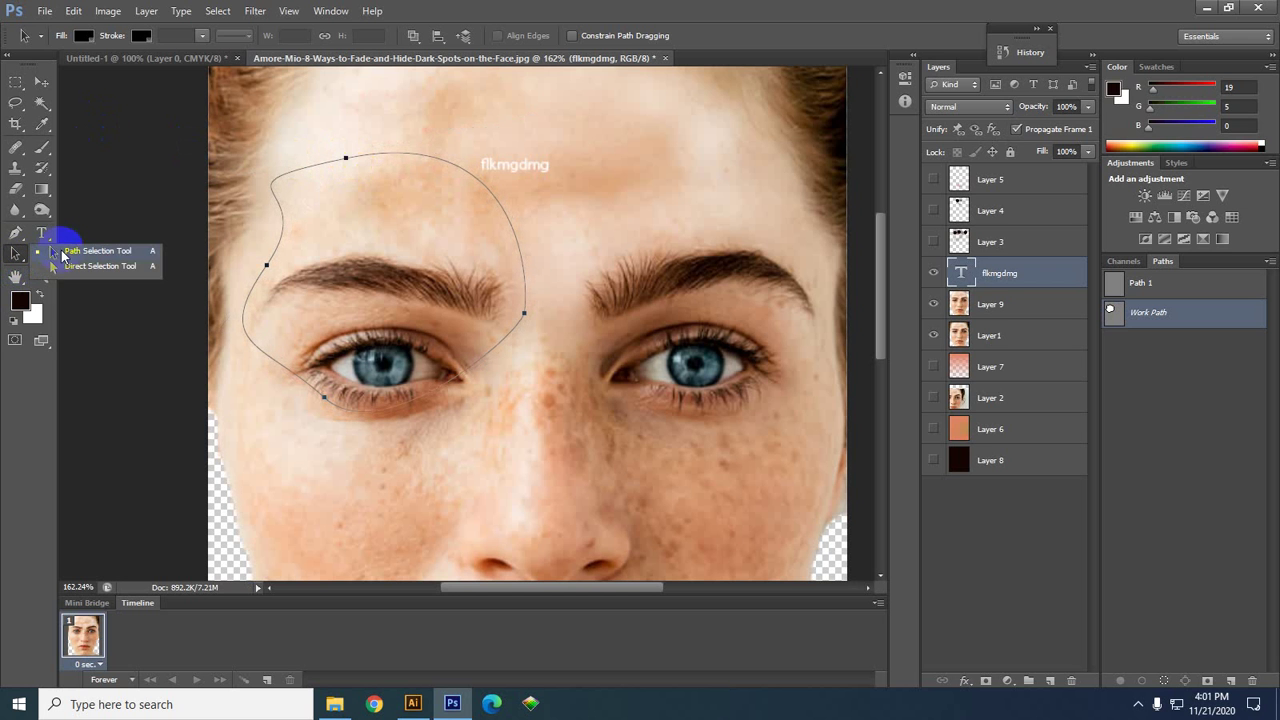
left_click(75, 265)
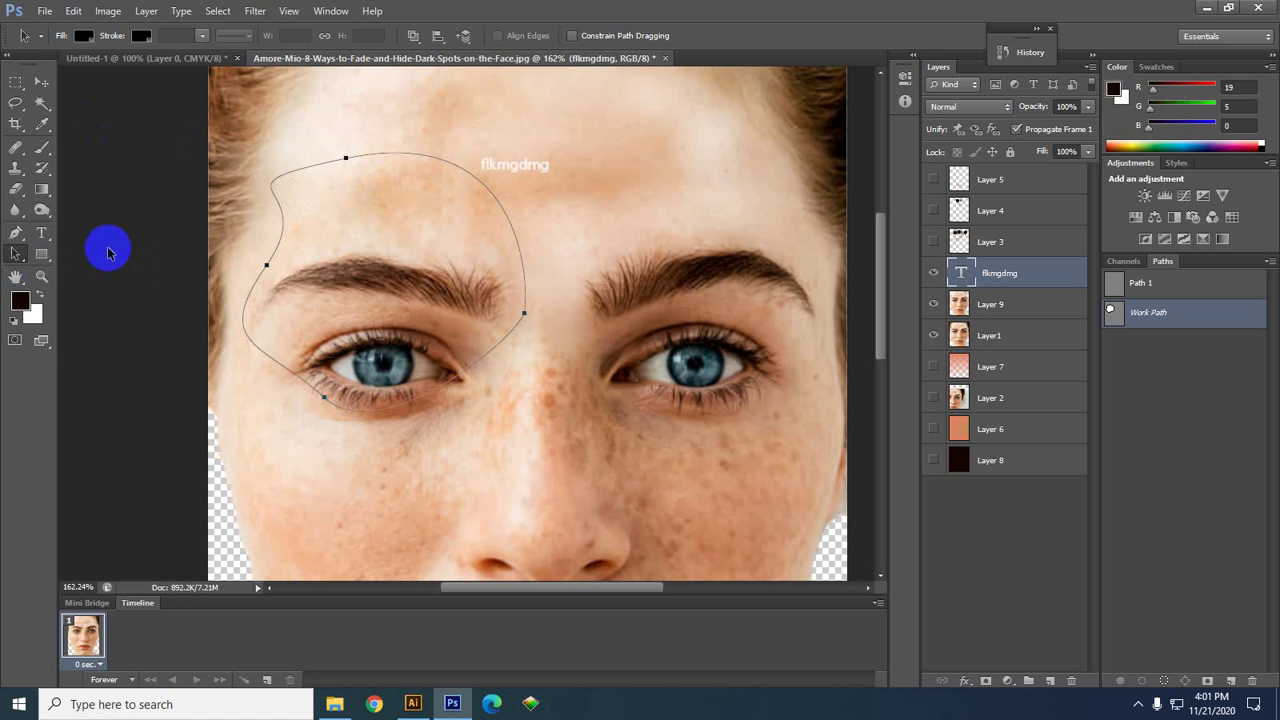
left_click(345, 158)
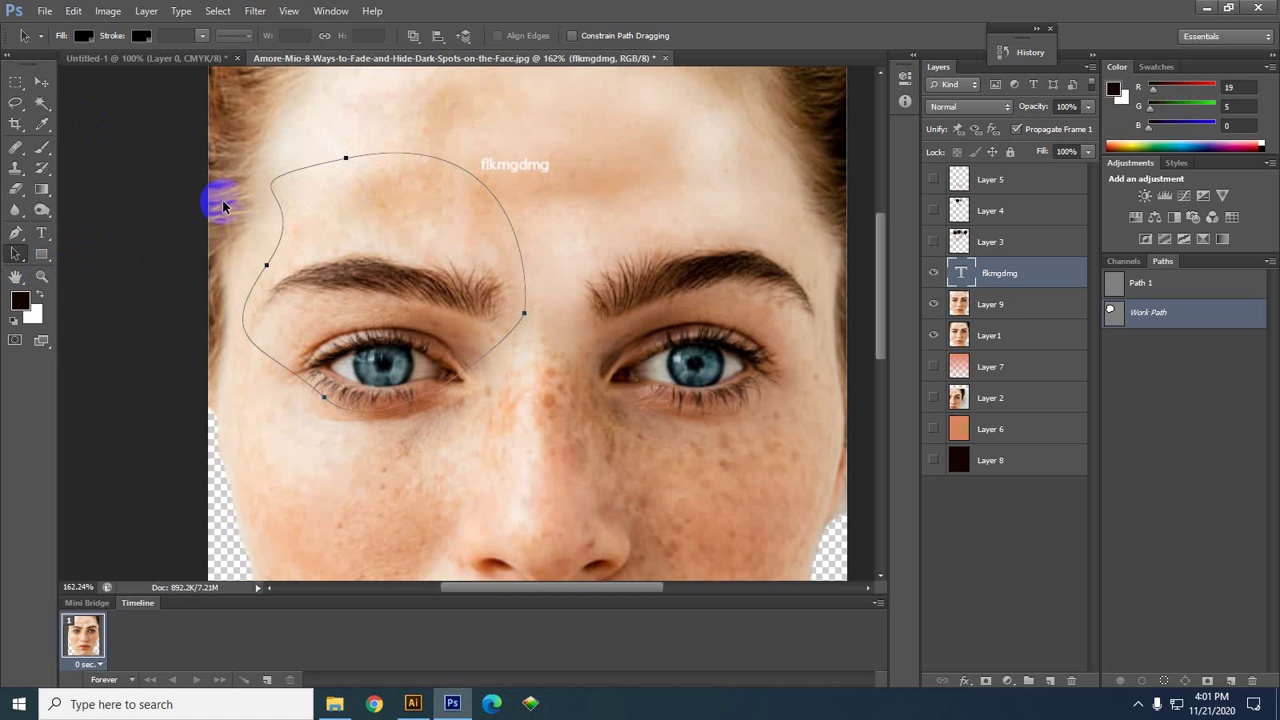
right_click(12, 256)
left_click(100, 269)
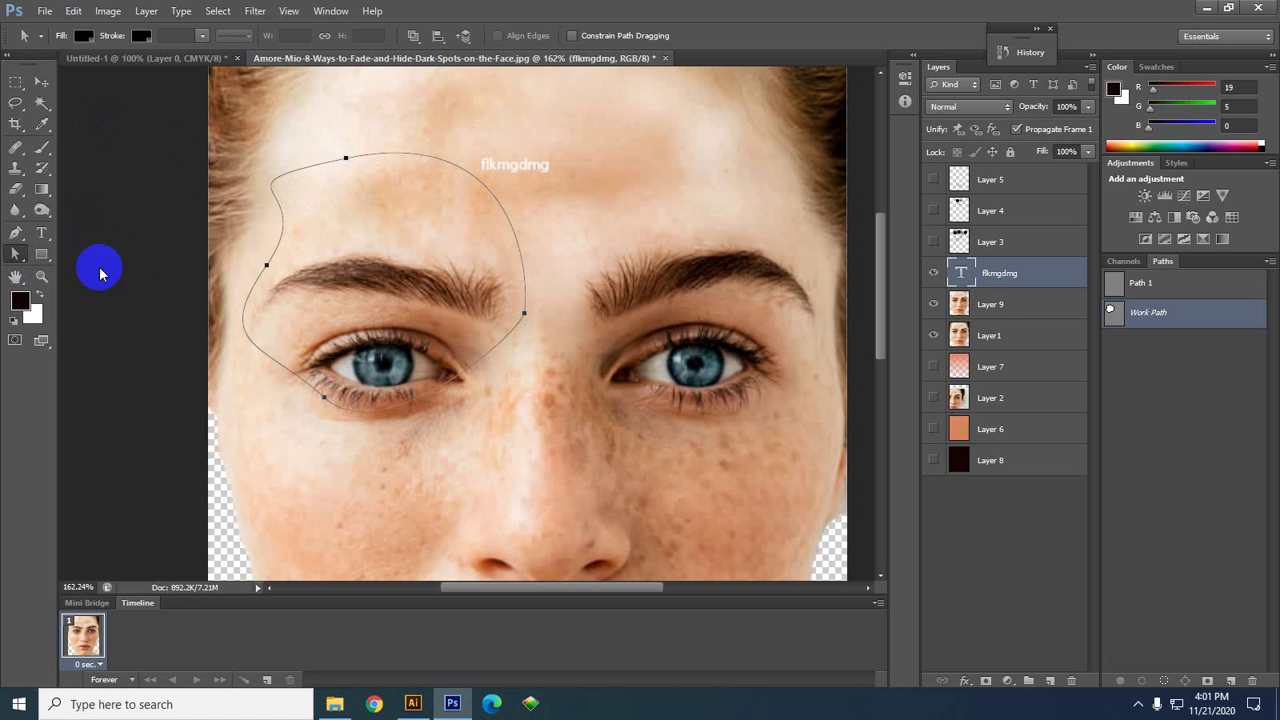
left_click(345, 159)
left_click_drag(345, 160, 349, 171)
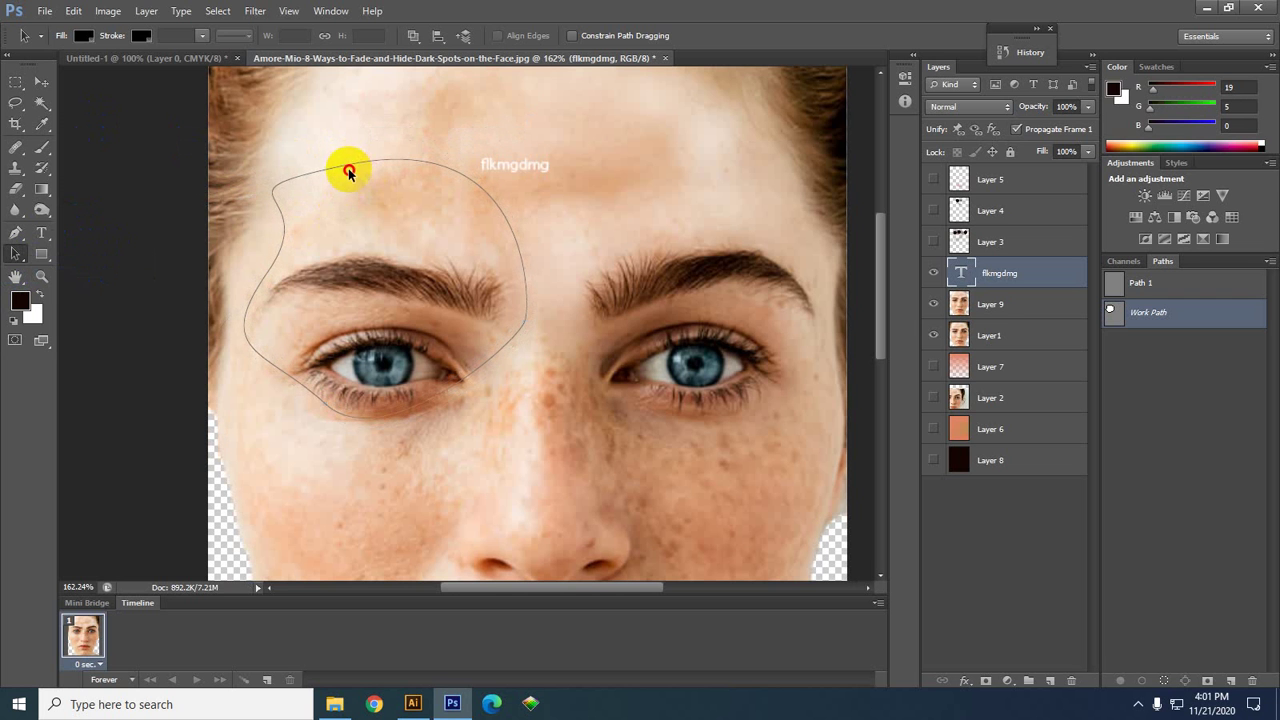
left_click(348, 164)
- Reshape the path through its two side anchors' direction handles, and move it about 1.9 cm across and 1.2 cm up onto the forehead
left_click_drag(16, 253, 70, 263)
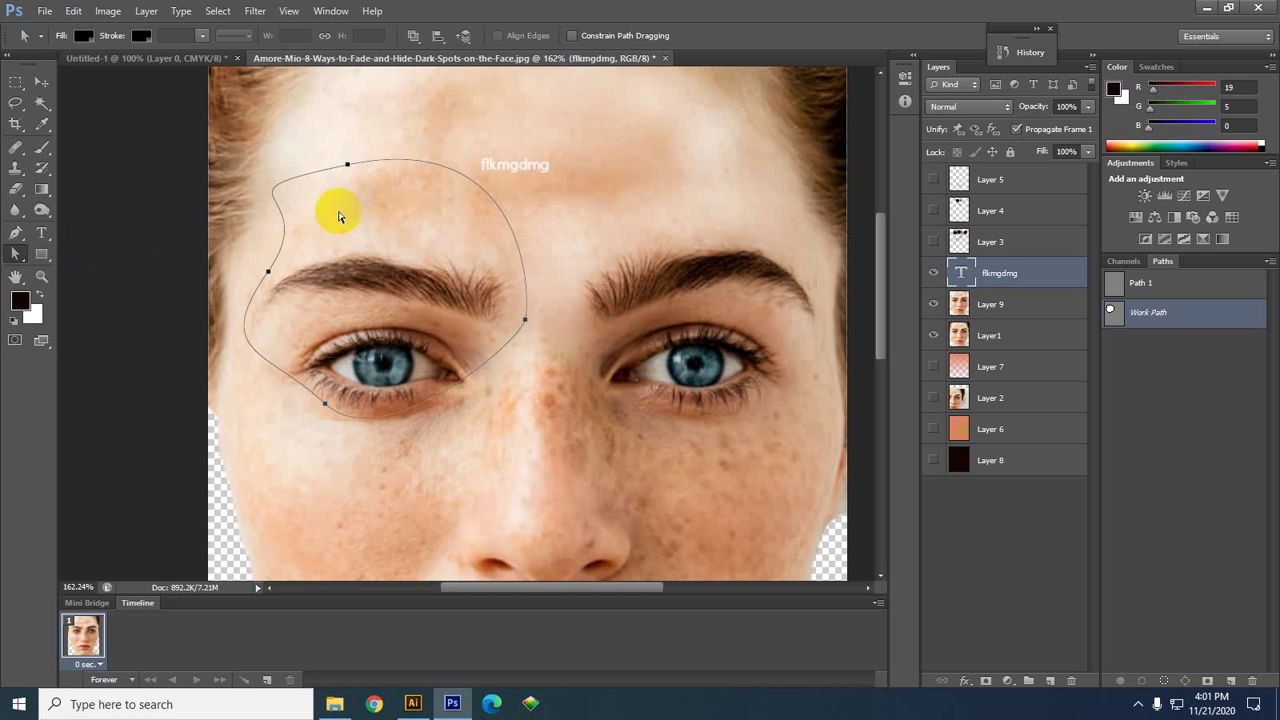
left_click(270, 272)
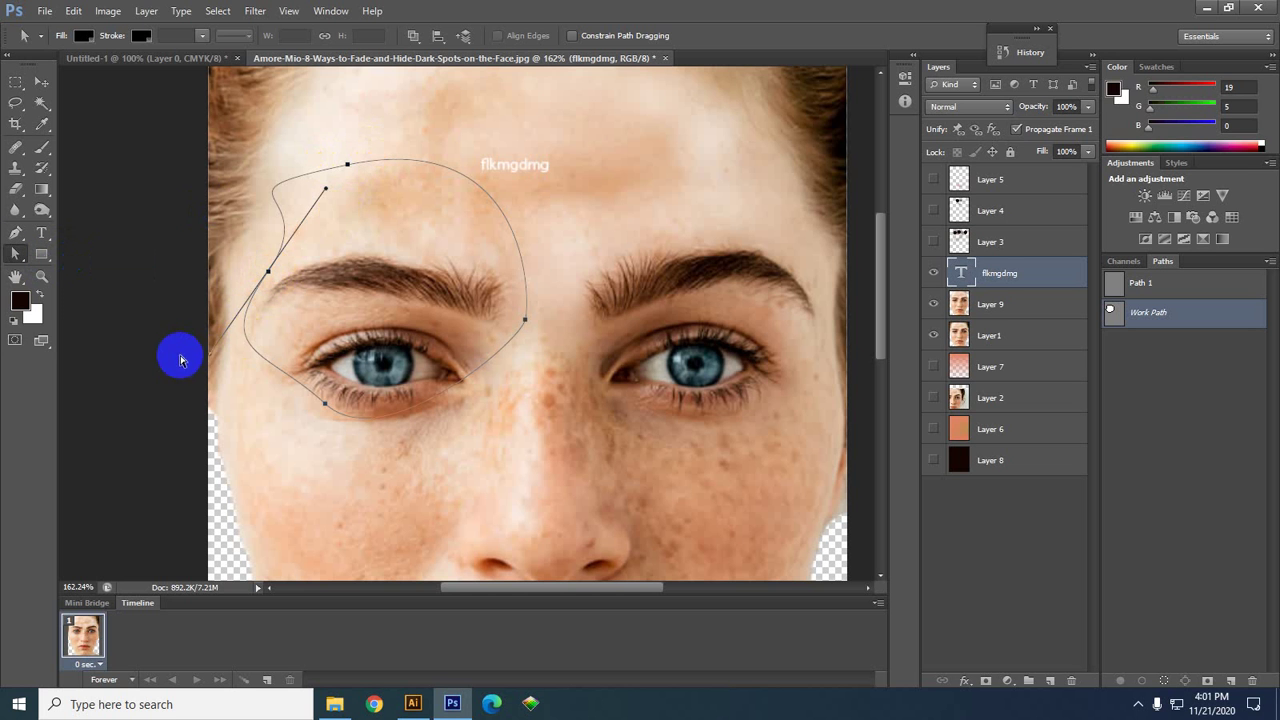
left_click_drag(205, 362, 365, 330)
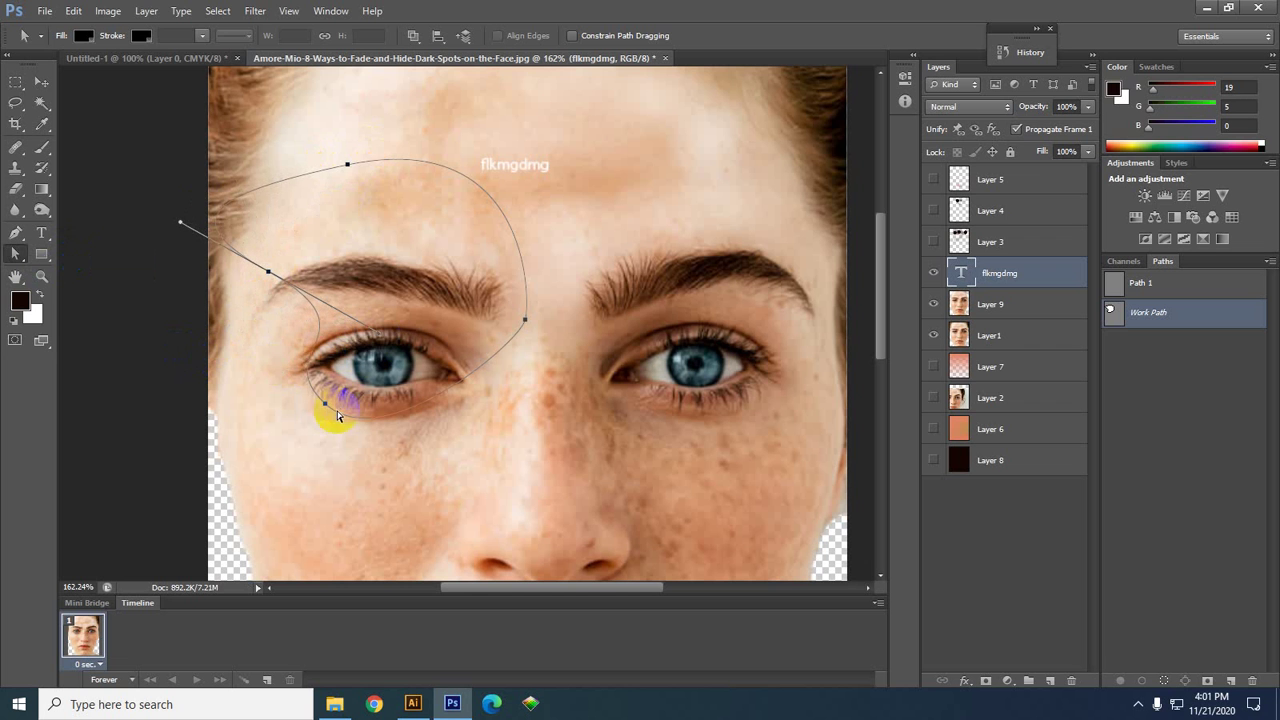
left_click(526, 320)
left_click_drag(519, 336, 224, 284)
left_click_drag(386, 349, 437, 257)
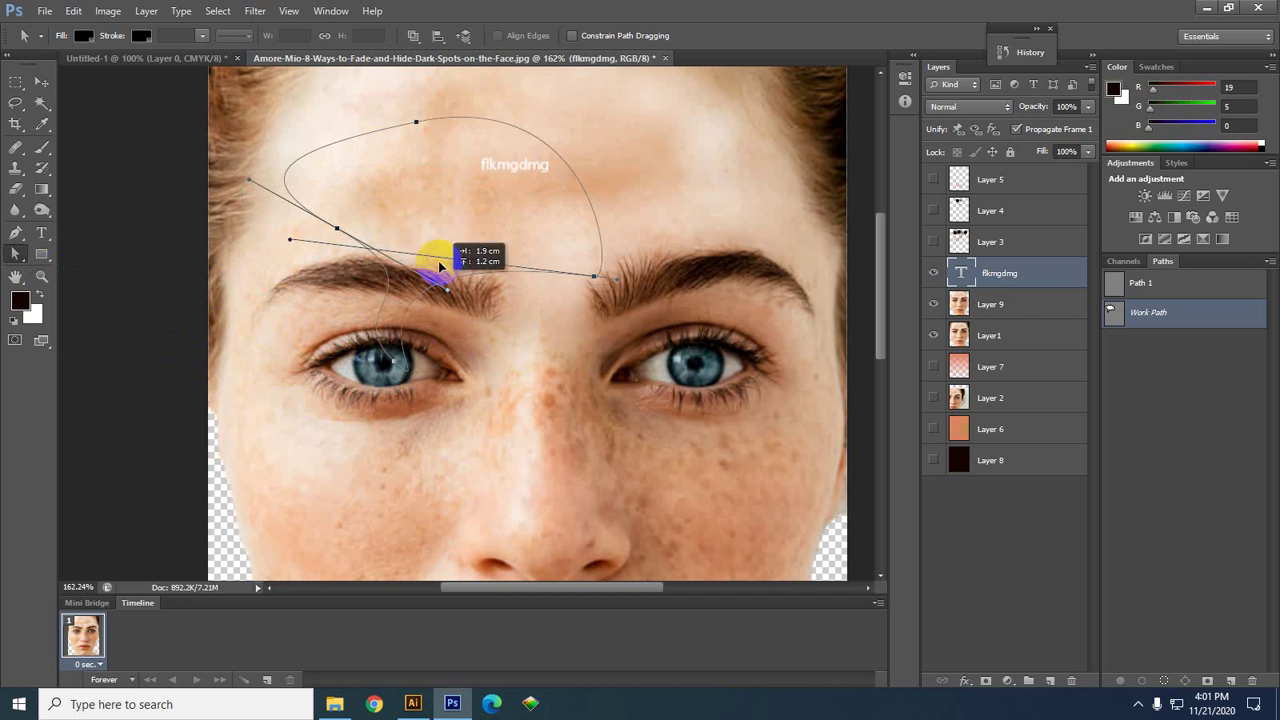
- Reshape the path at its forehead anchor using its direction handle, and shift the whole path down over the eyebrow
left_click(418, 121)
left_click_drag(277, 126, 346, 252)
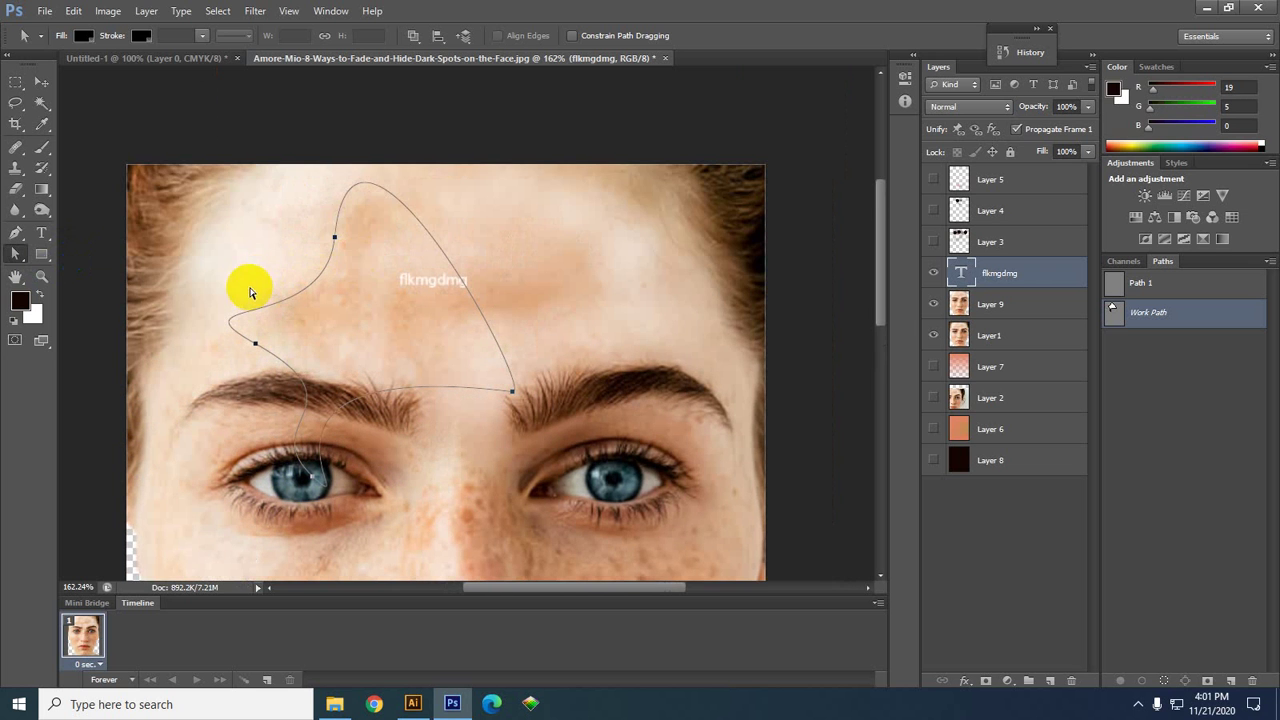
left_click(336, 239)
left_click_drag(336, 239, 292, 276)
left_click(16, 253)
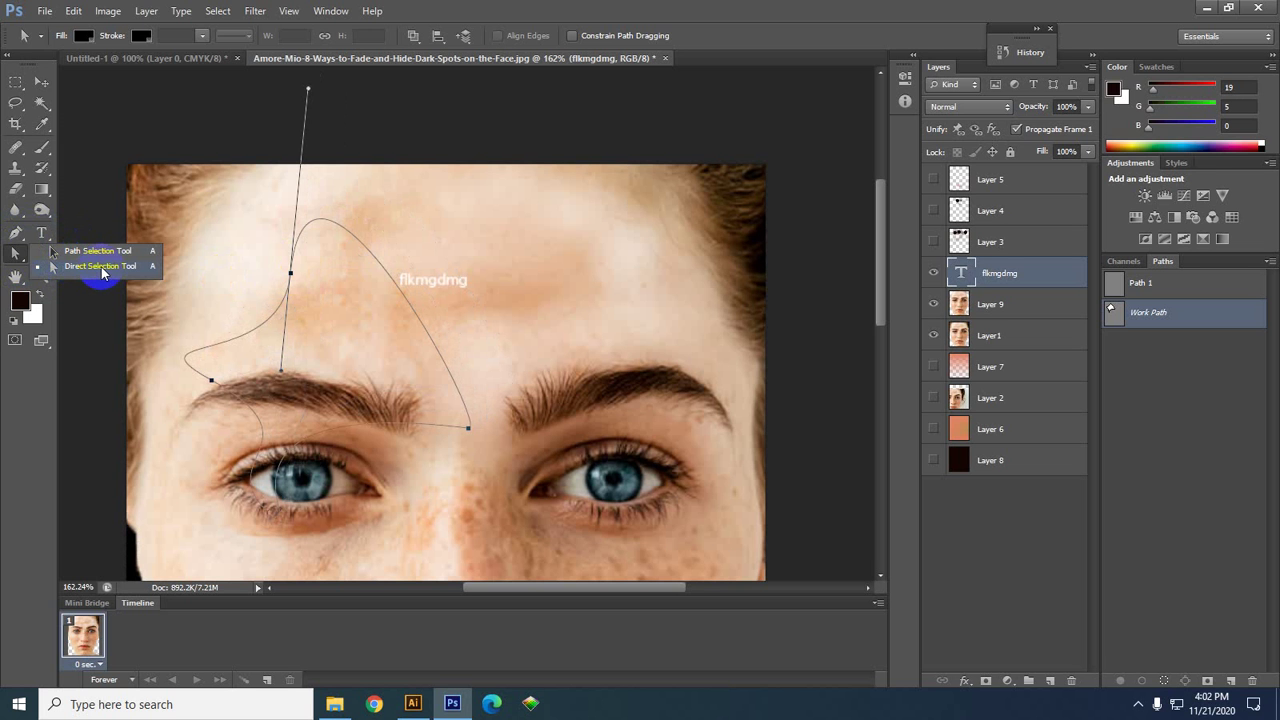
left_click(292, 157)
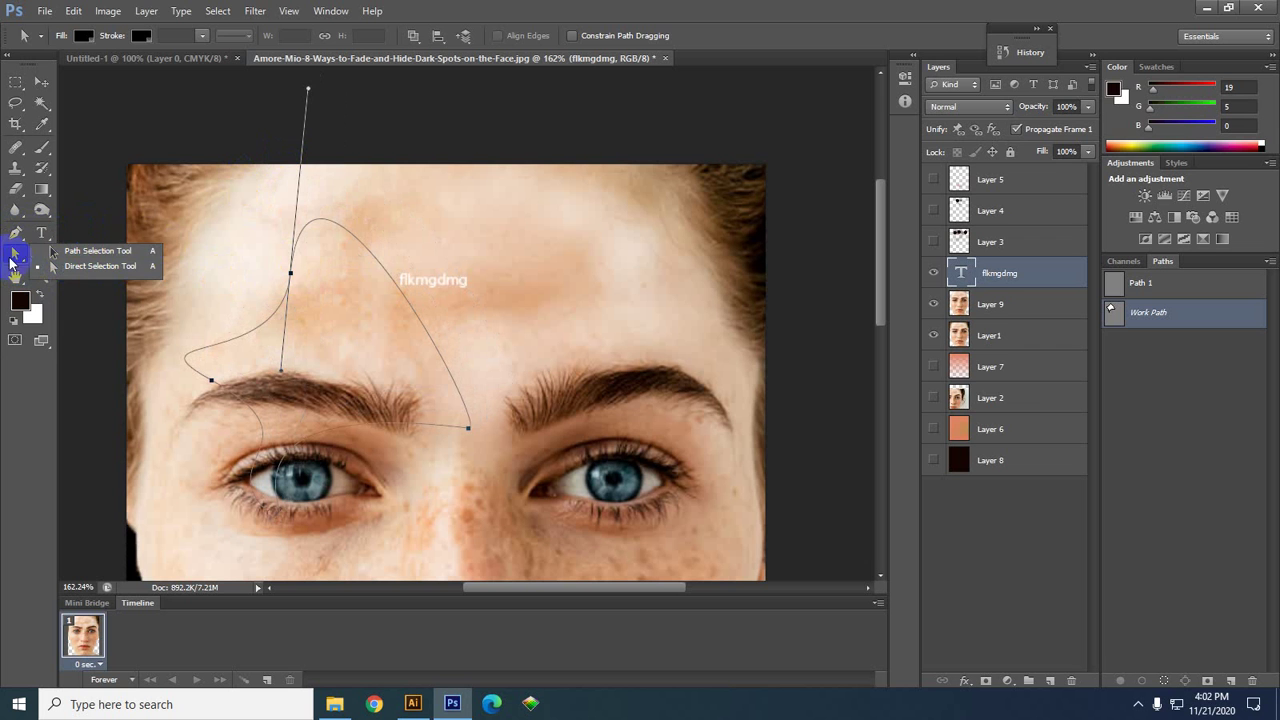
left_click(14, 257)
- Draw three black upright rectangles on the forehead, the last two about 18 × 78 px and 24 × 78 px, and nudge the third sideways
left_click(44, 260)
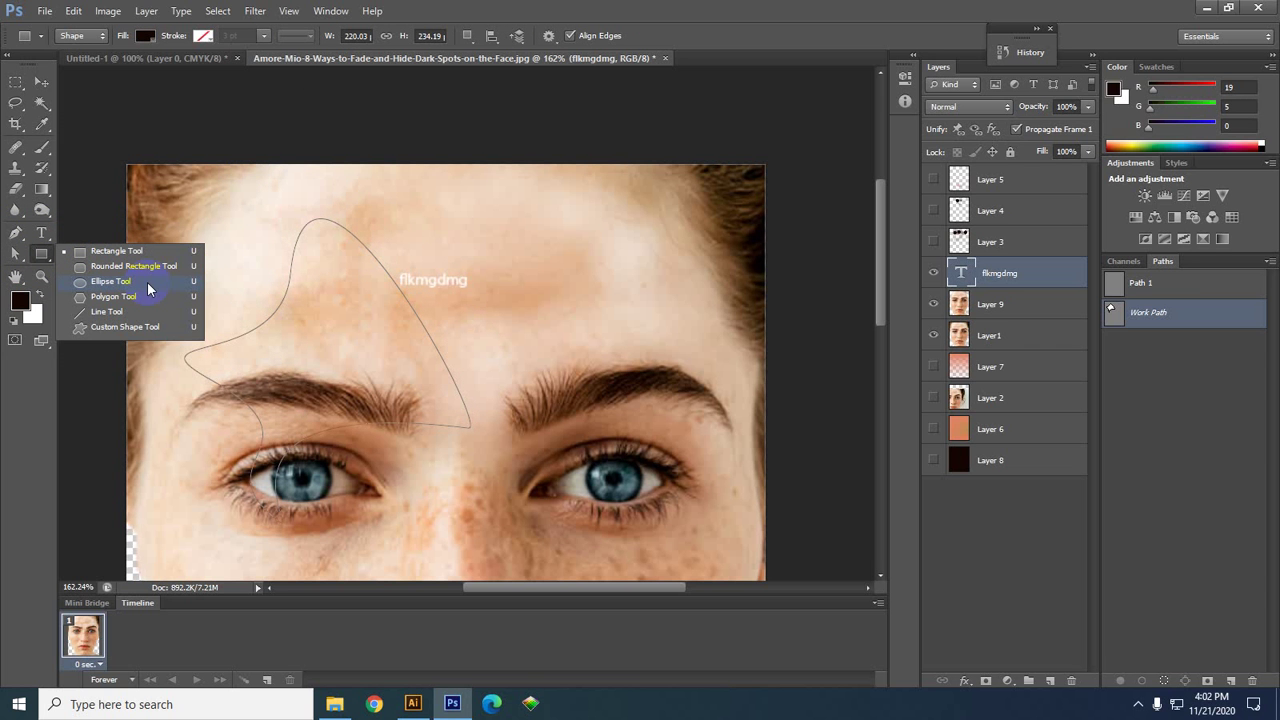
left_click(130, 252)
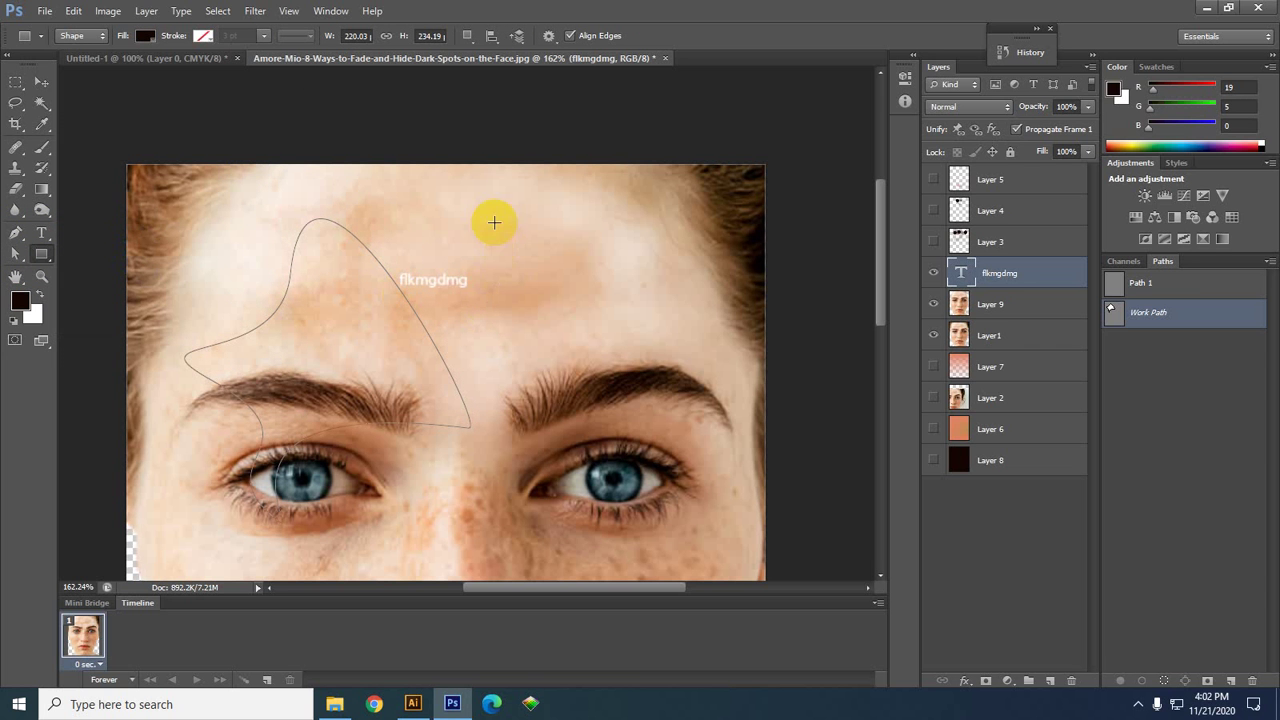
left_click_drag(568, 266, 612, 360)
left_click_drag(643, 237, 666, 338)
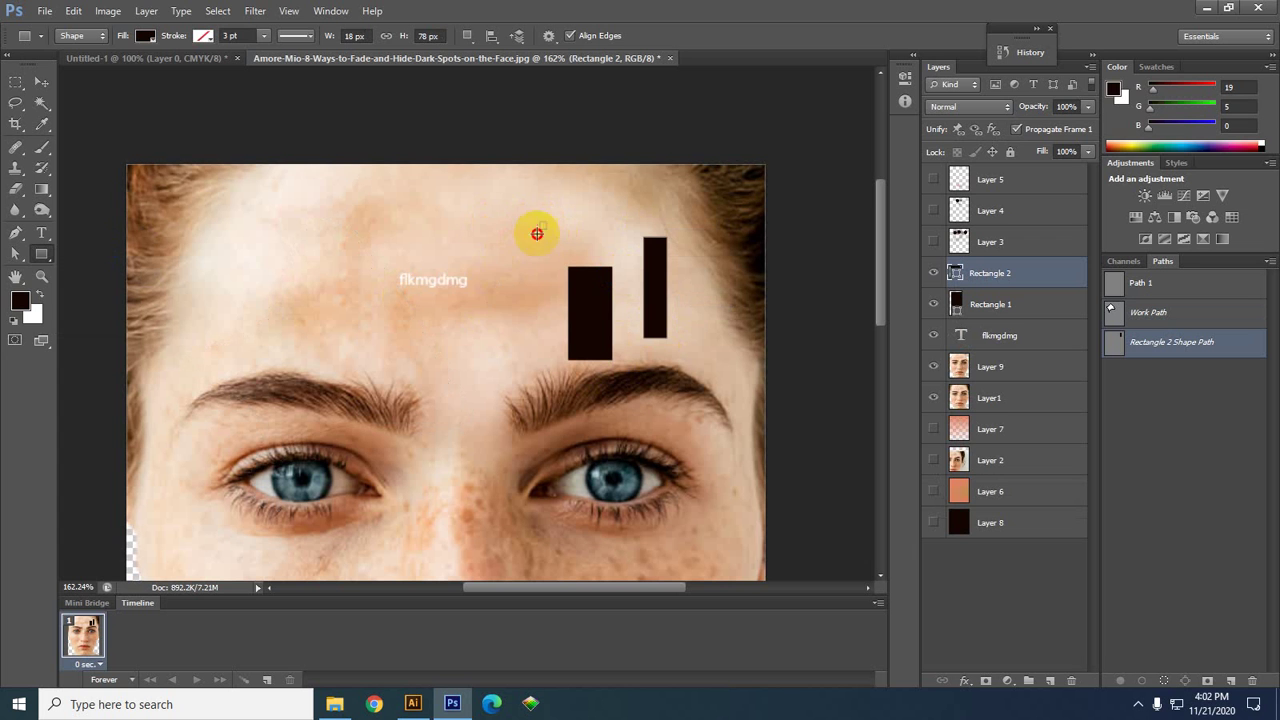
left_click_drag(546, 221, 515, 322)
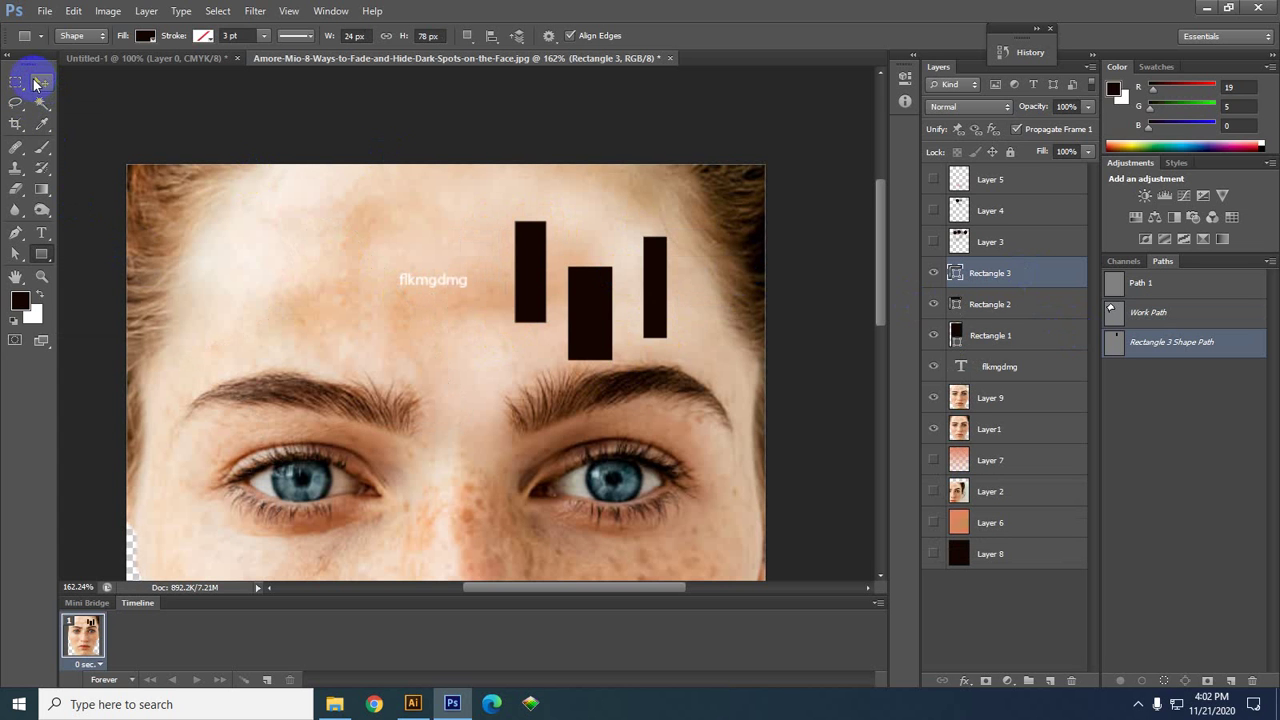
left_click(42, 84)
left_click_drag(560, 250, 544, 251)
- Create a 24 × 78 px ellipse and draw two more ellipses on the forehead, the last about 143 × 91 px
left_click(43, 258)
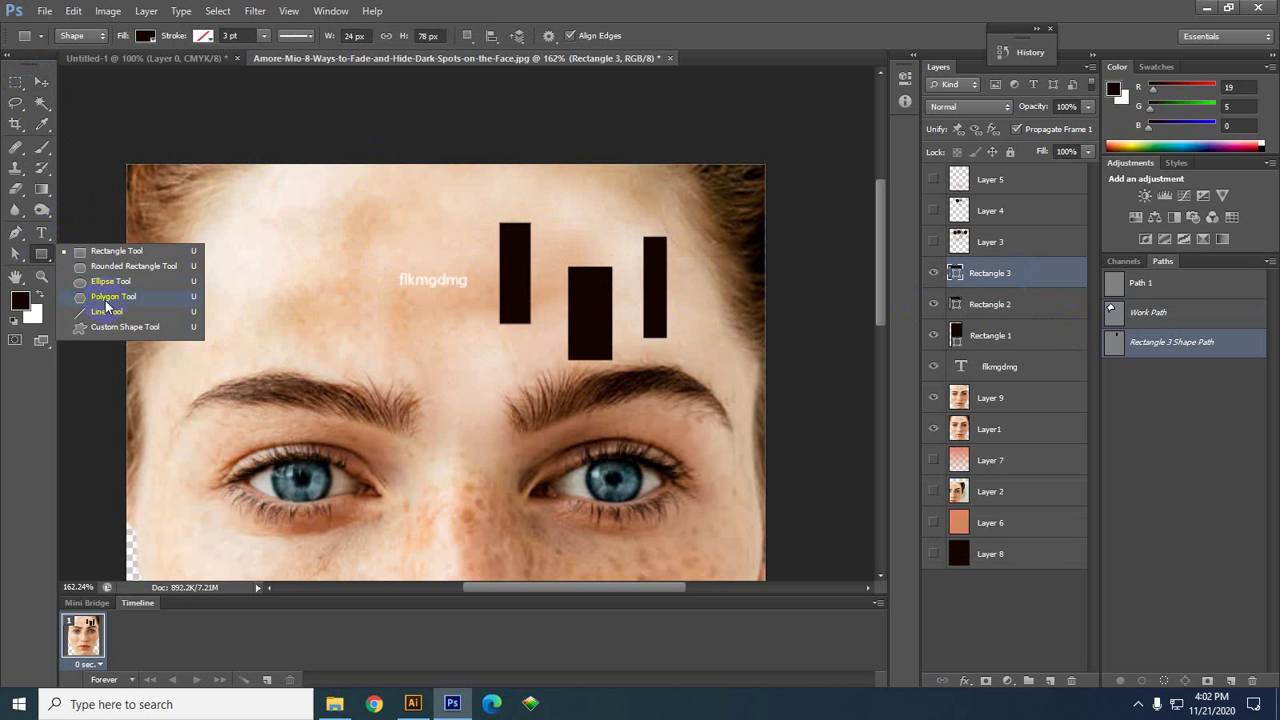
left_click(117, 282)
left_click(407, 371)
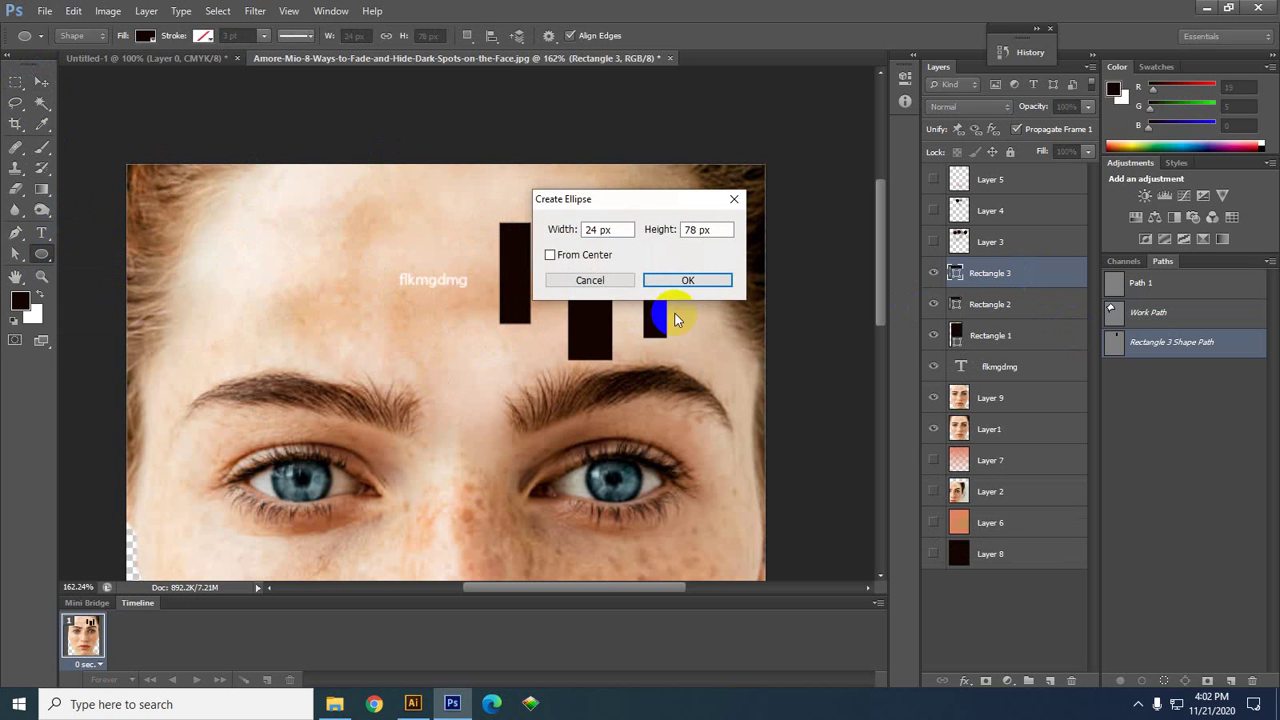
left_click(687, 281)
mouse_move(300, 243)
left_mouse_down()
mouse_move(380, 333)
mouse_move(214, 250)
left_mouse_up()
- Draw a five-sided black polygon about 221 × 213 px over the middle of the forehead
left_click(42, 254)
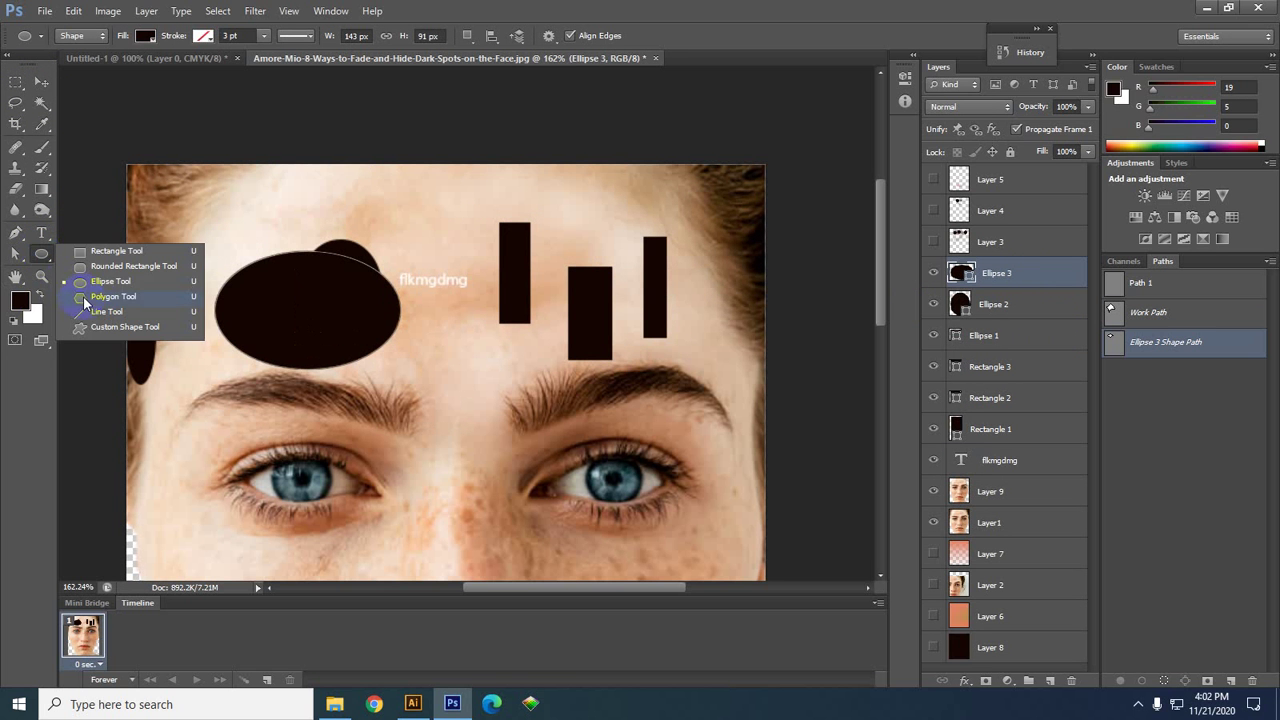
left_click(98, 300)
left_click_drag(511, 322, 306, 326)
- Pan the view from the forehead down to the eyes and nose, trying the Hand tool and panning with the Move tool active
left_click(43, 252)
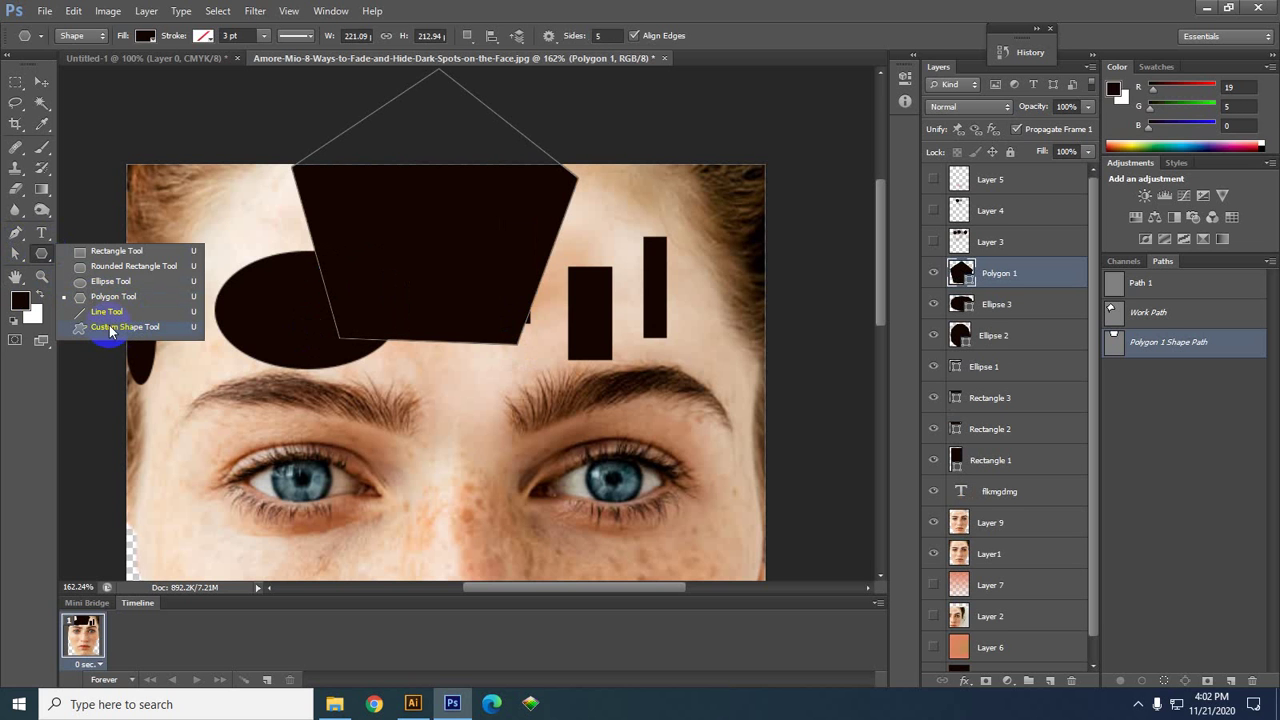
left_click(15, 277)
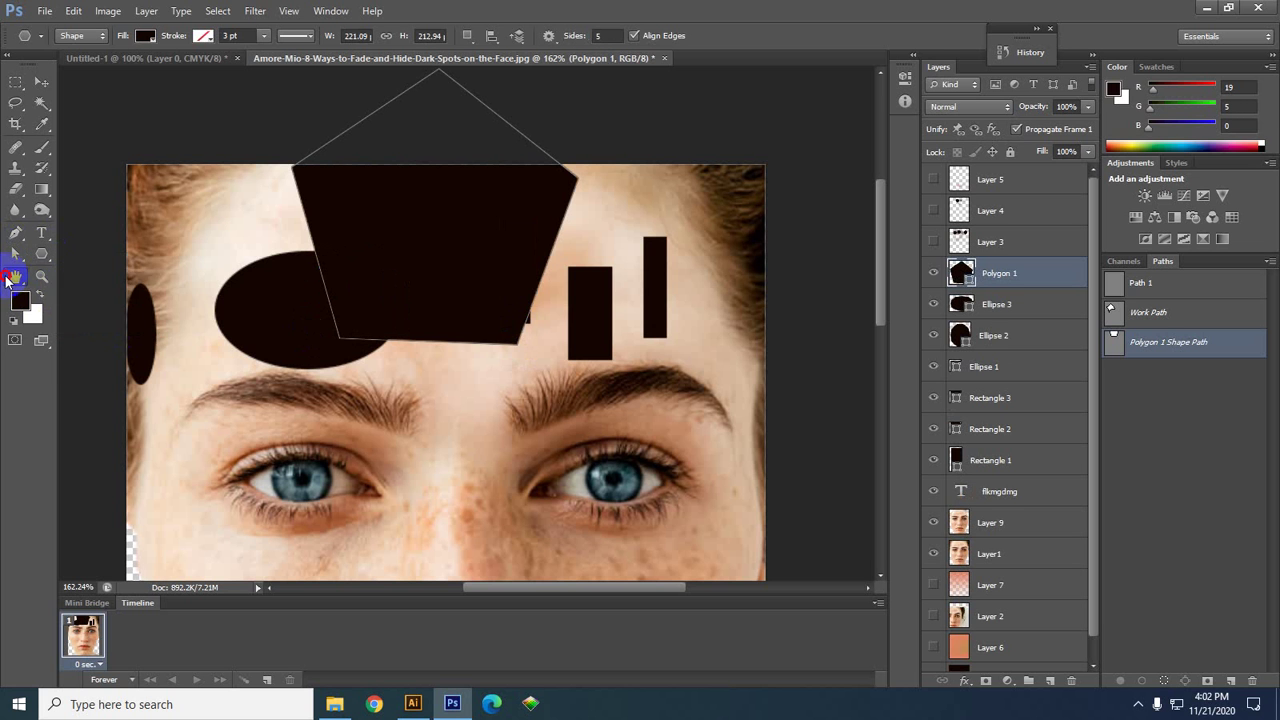
left_click(15, 276)
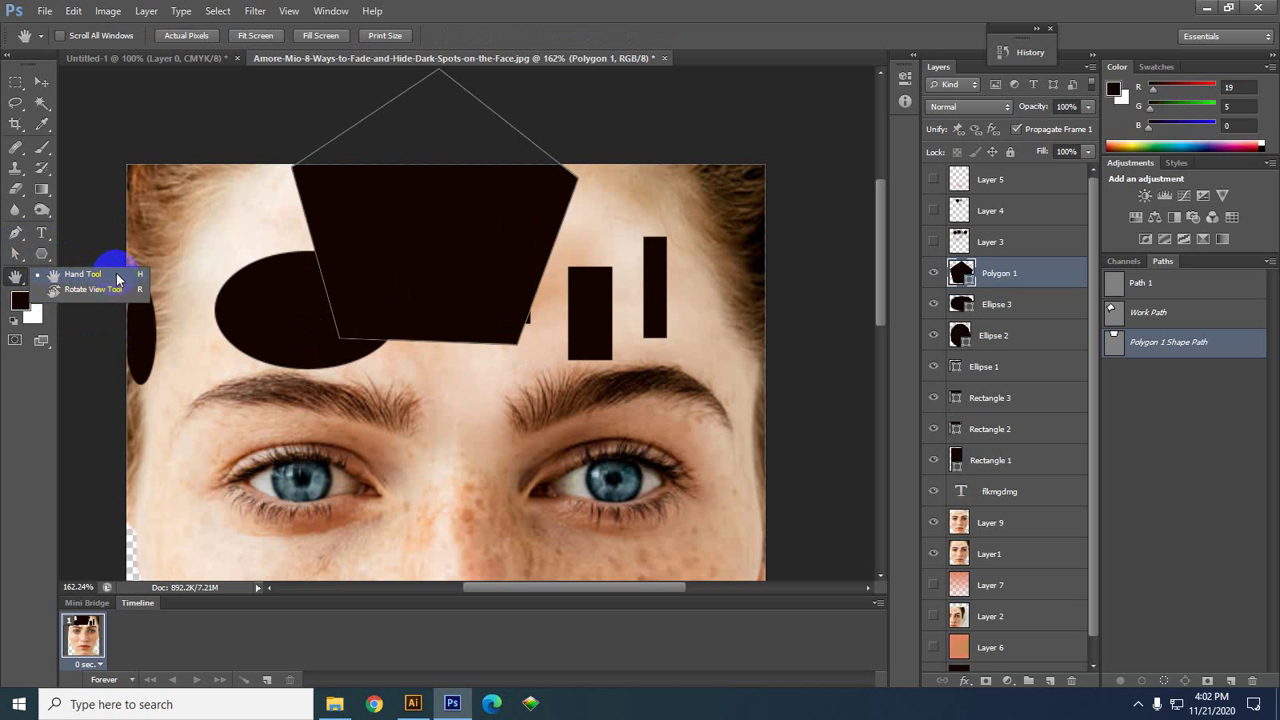
left_click(20, 277)
left_click(301, 394)
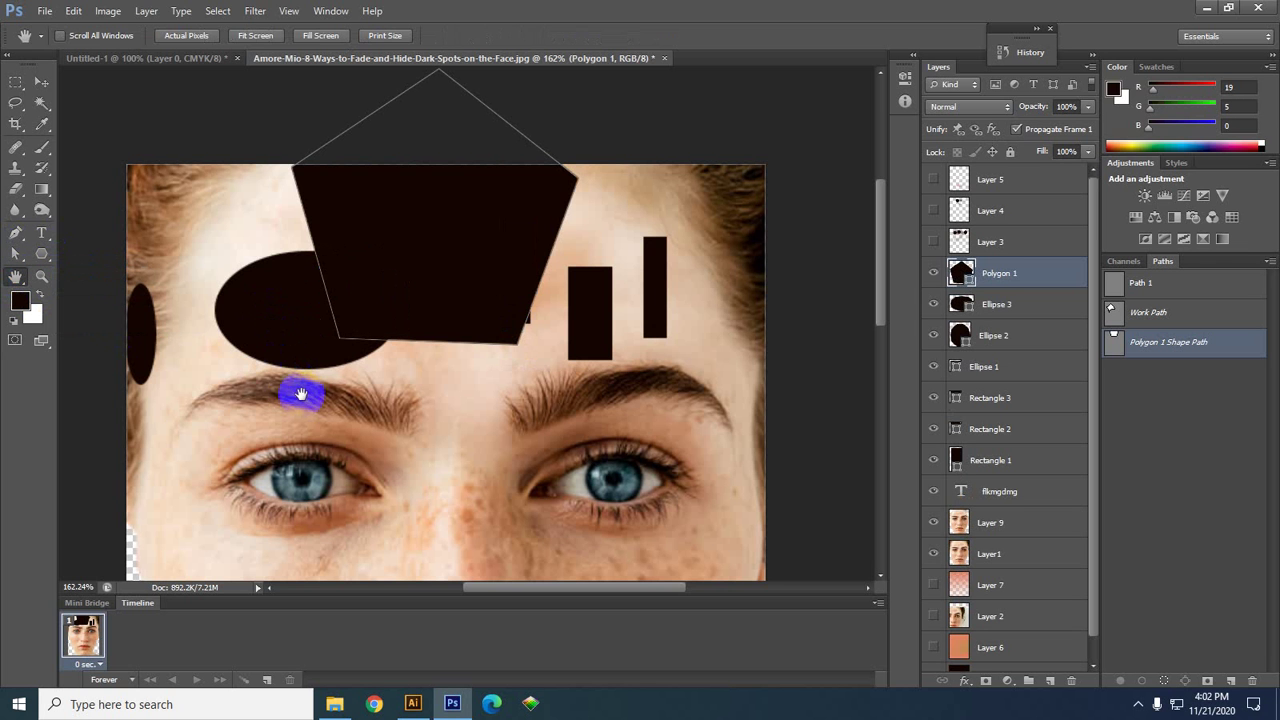
left_click(334, 291)
left_click(42, 81)
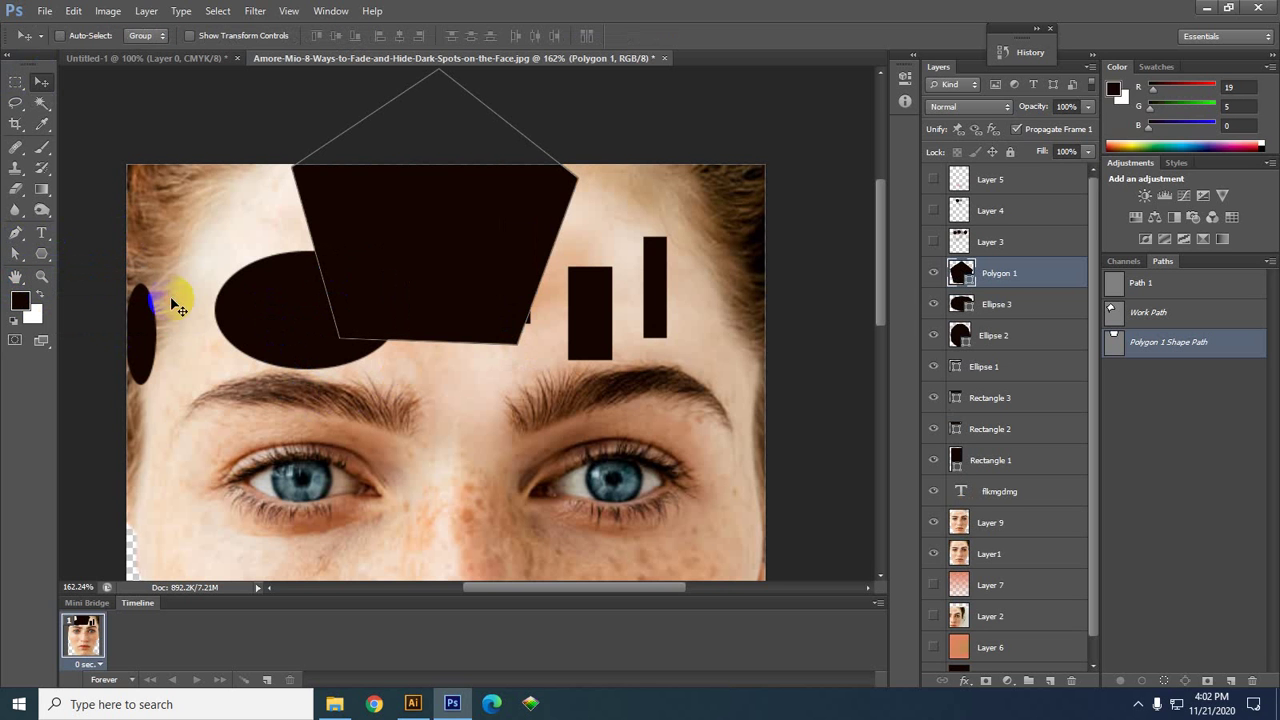
left_click_drag(461, 464, 213, 258)
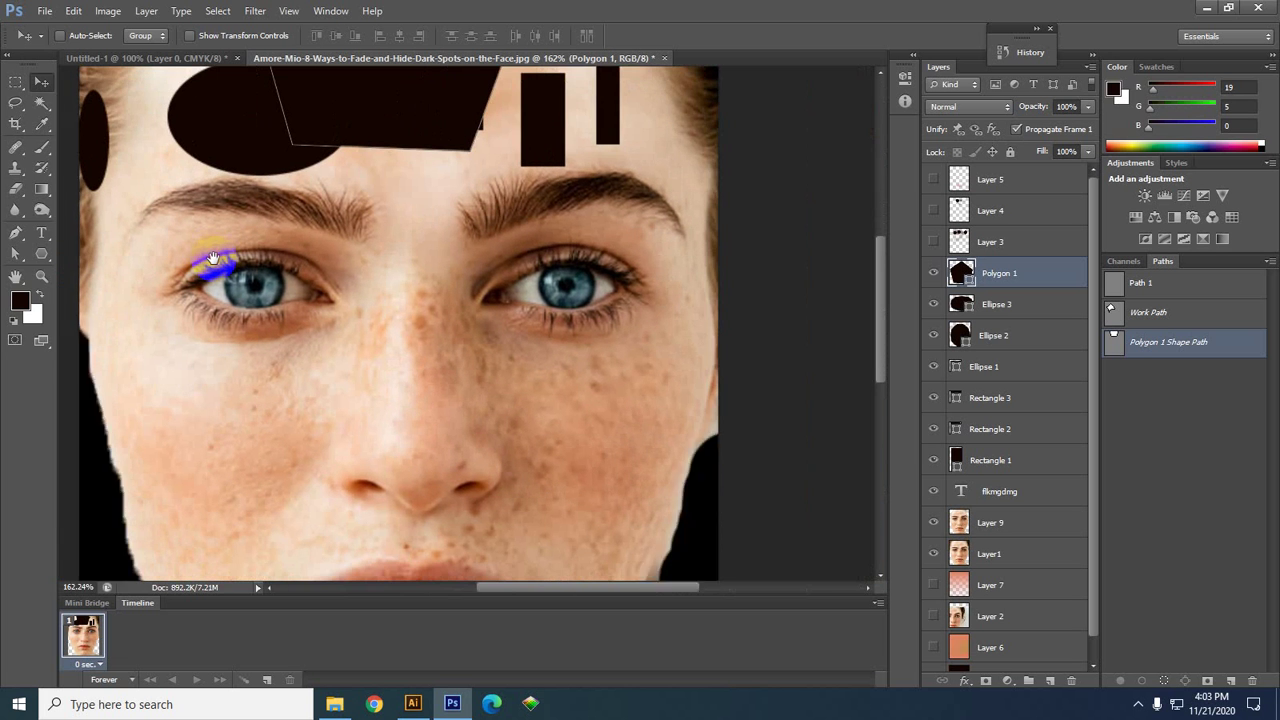
- Zoom in on the nose to 500% with the Zoom tool and zoom back out until the whole portrait fits in view
left_click(40, 276)
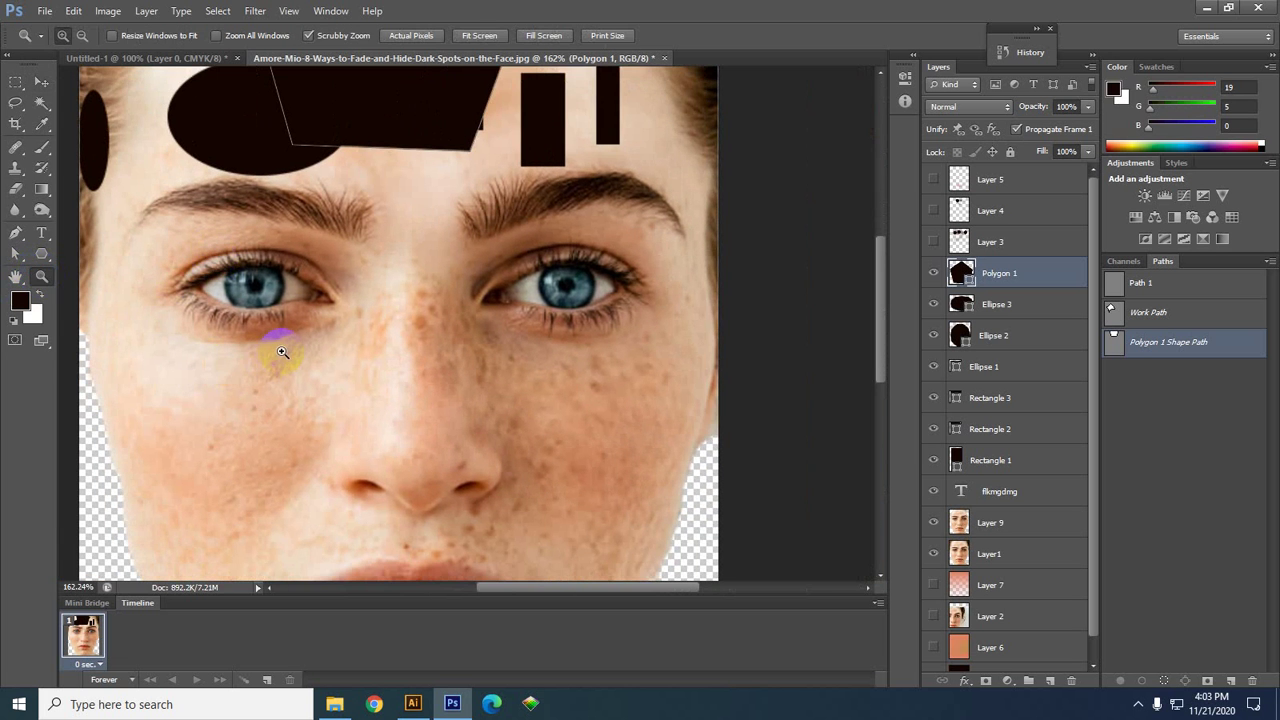
key("alt")
key("alt")
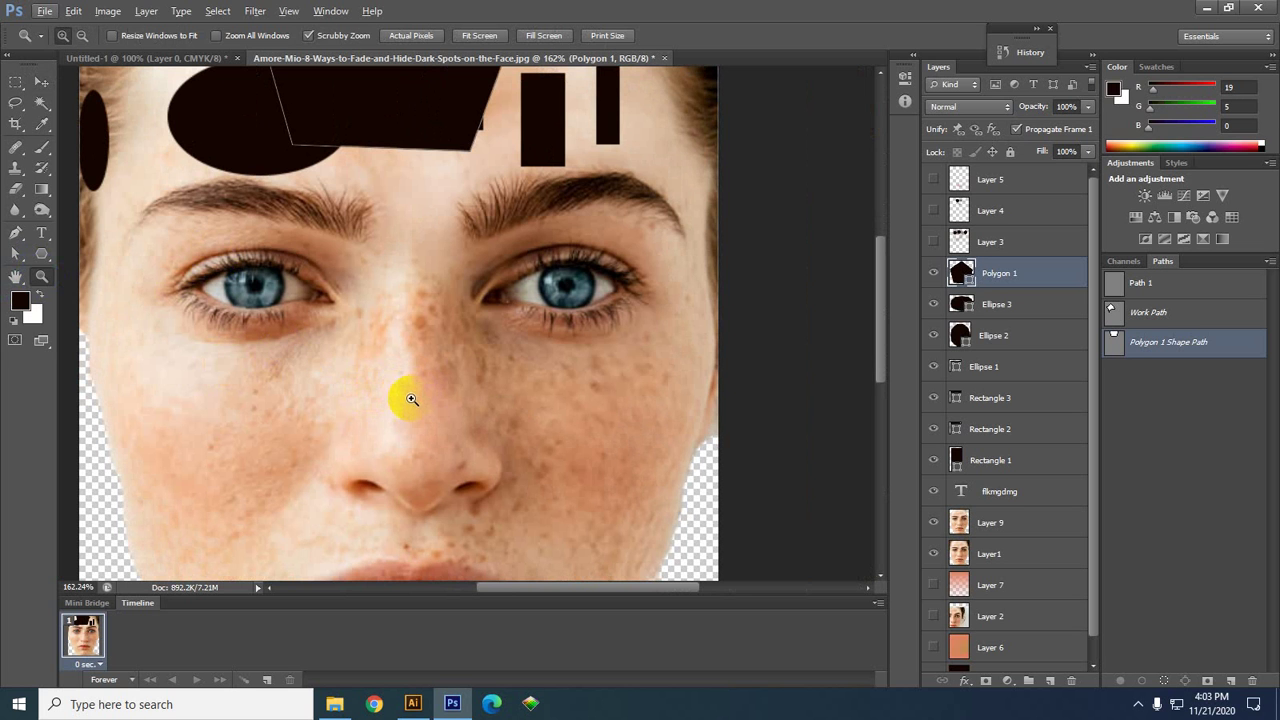
left_click_drag(411, 398, 411, 398)
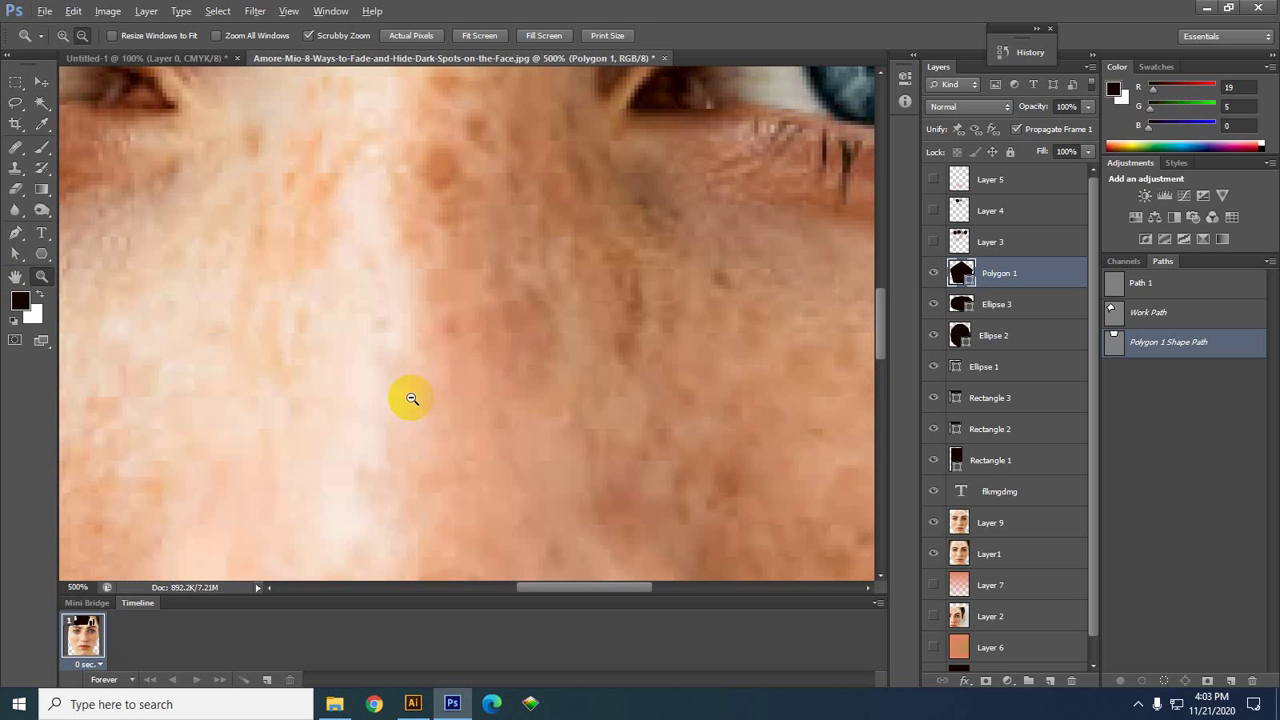
key("alt")
left_click_drag(411, 398, 411, 398)
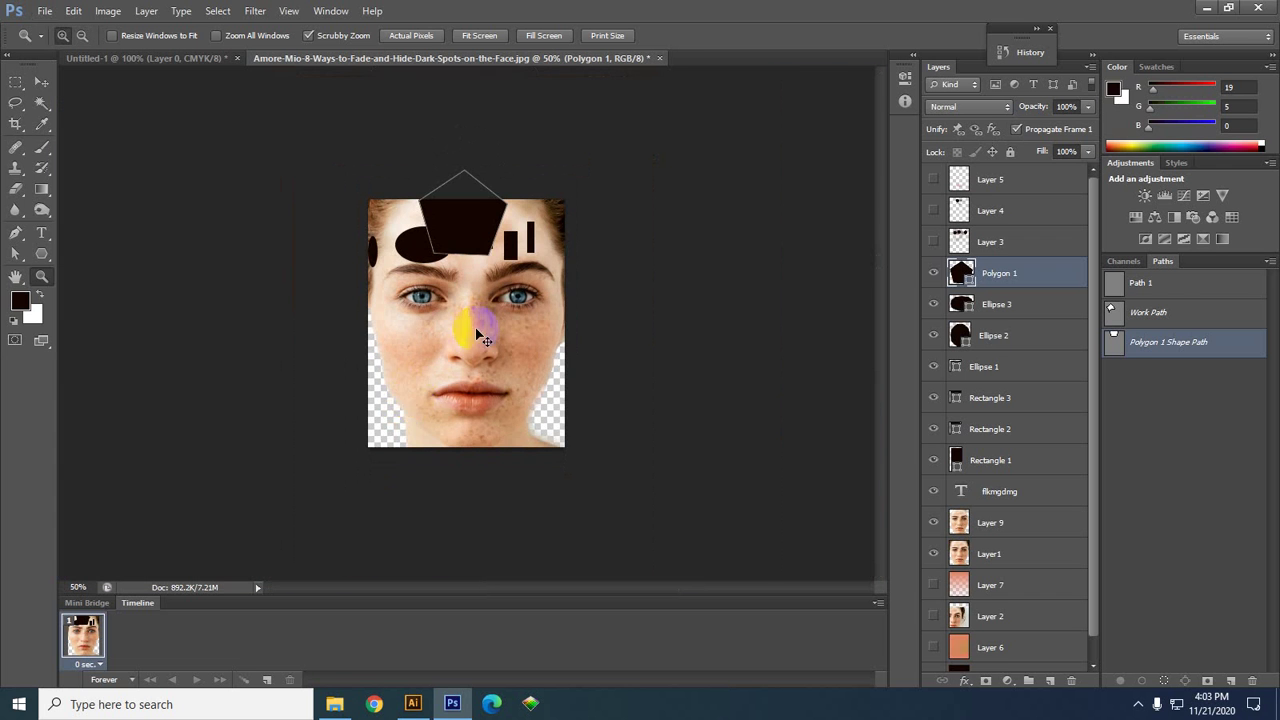
left_click_drag(471, 326, 457, 357)
left_click_drag(291, 100, 306, 120)
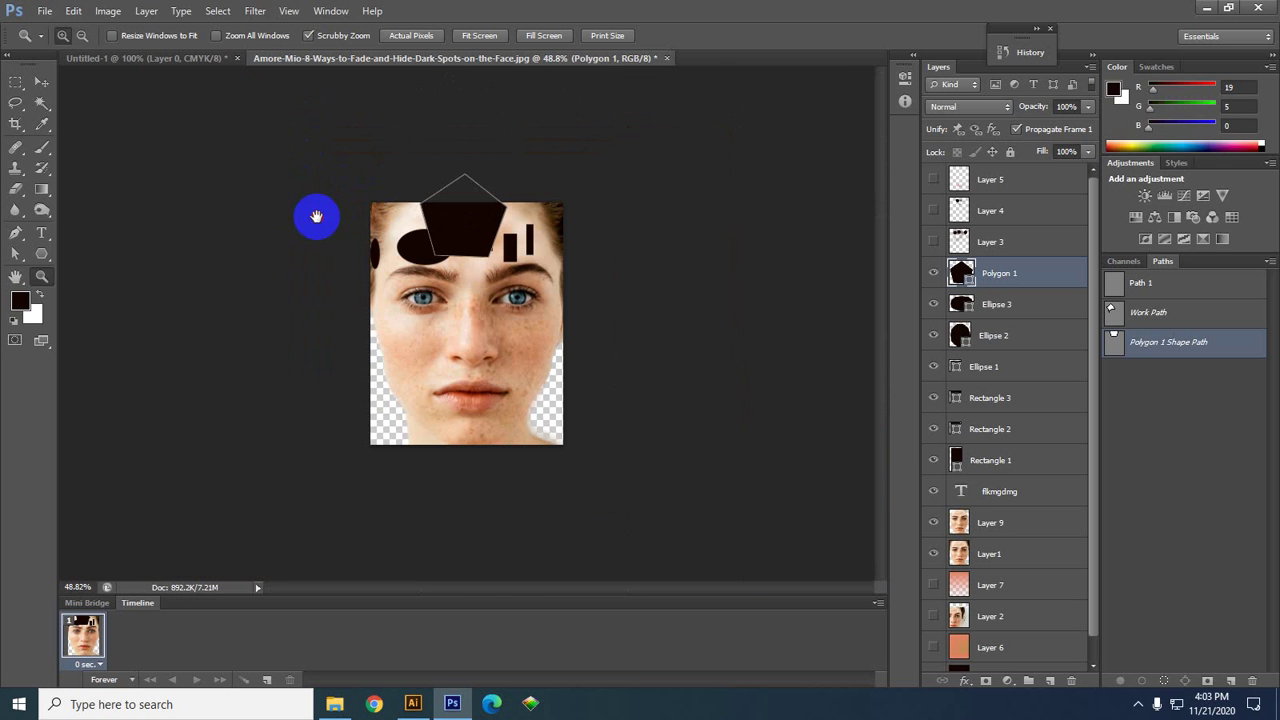
- Close the Timeline and Mini Bridge to enlarge the canvas area
left_click(879, 602)
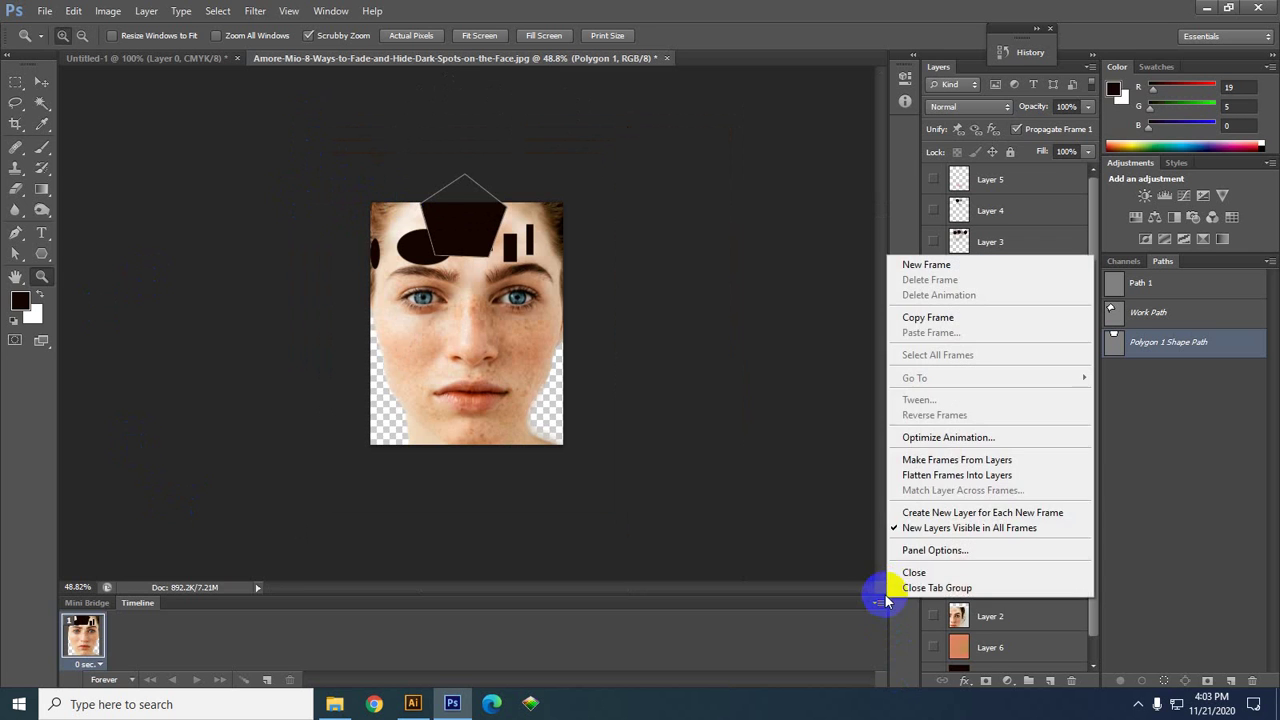
left_click(912, 572)
left_click(879, 488)
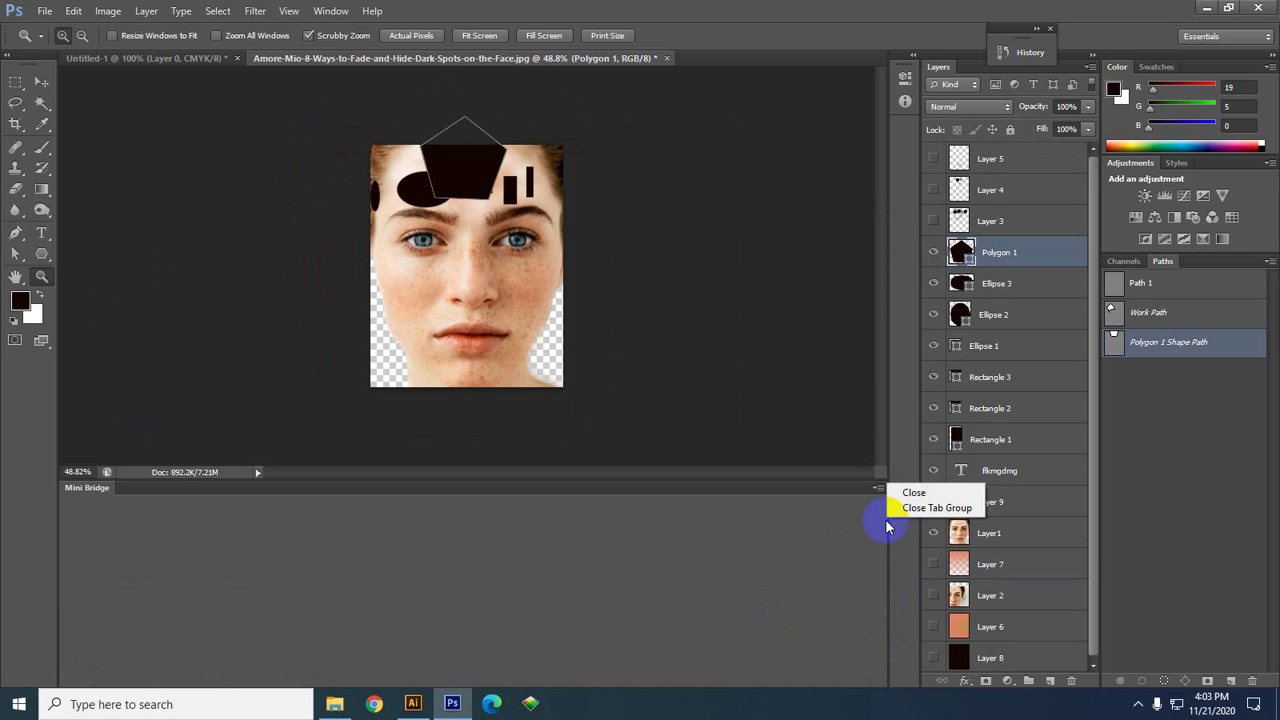
left_click(915, 507)
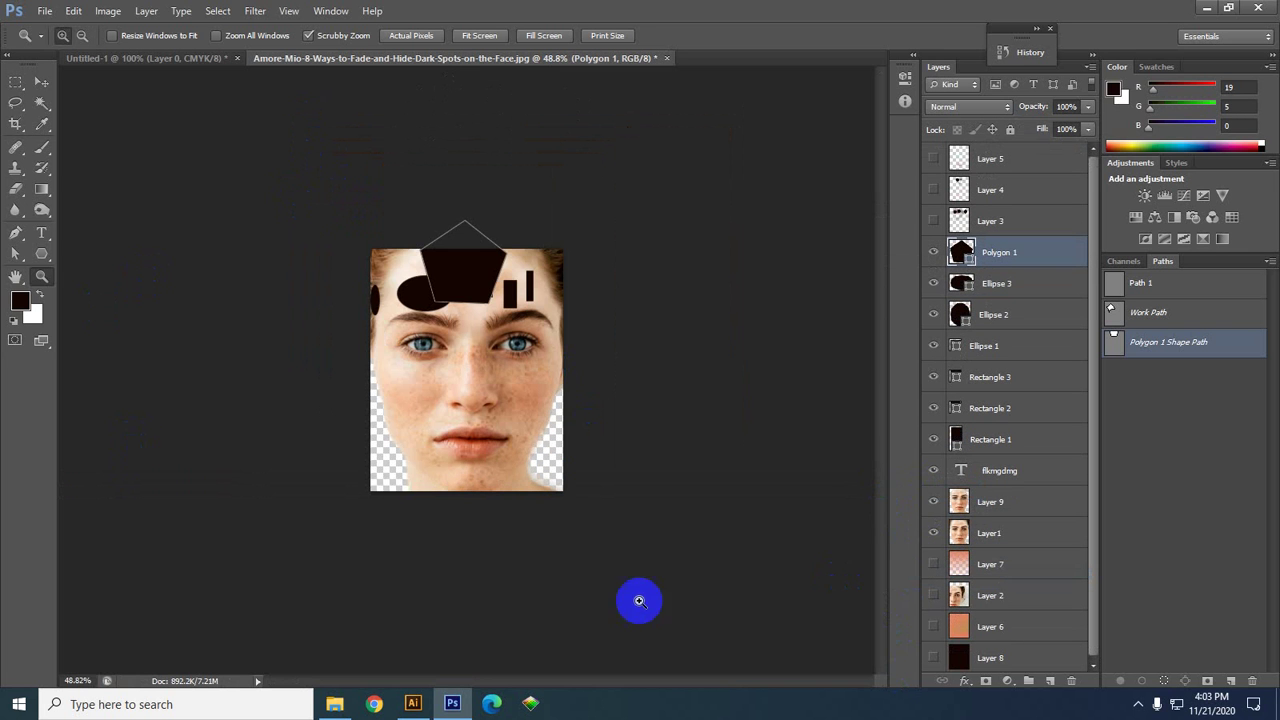
- Switch to the Move tool and display the portrait's color channels instead of its paths
left_click(15, 277)
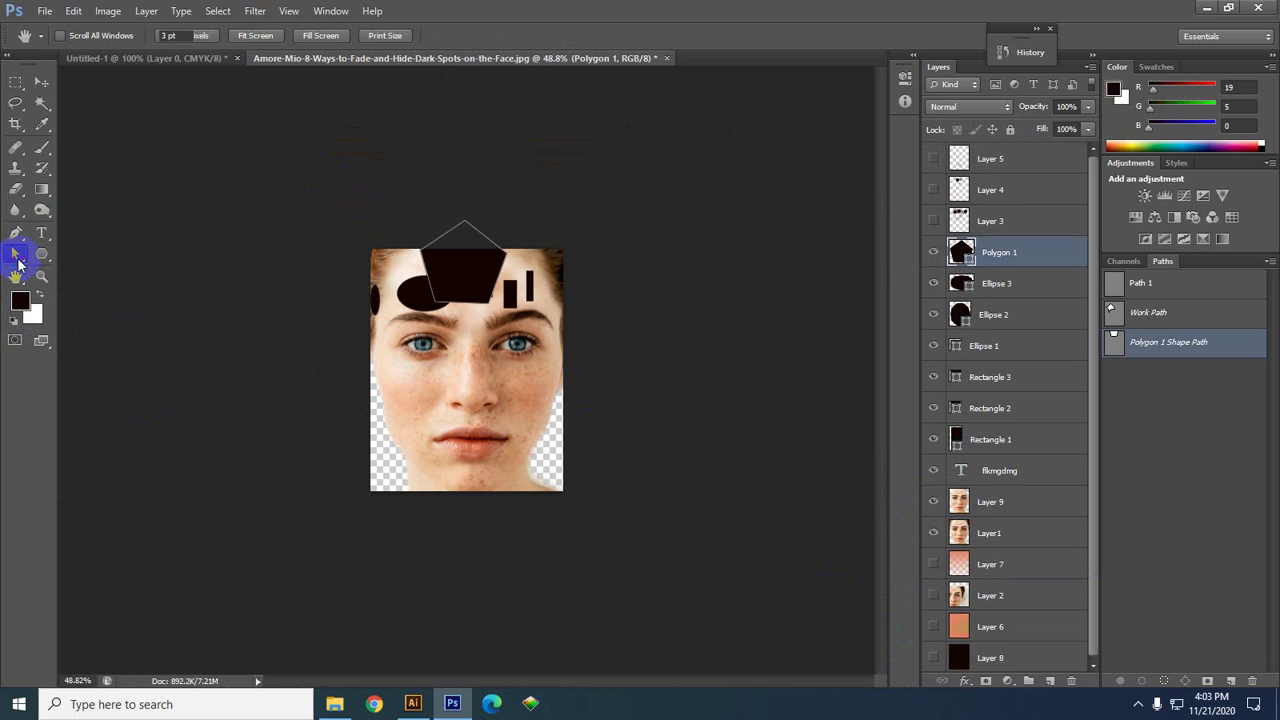
left_click(18, 263)
right_click(15, 234)
left_click(41, 81)
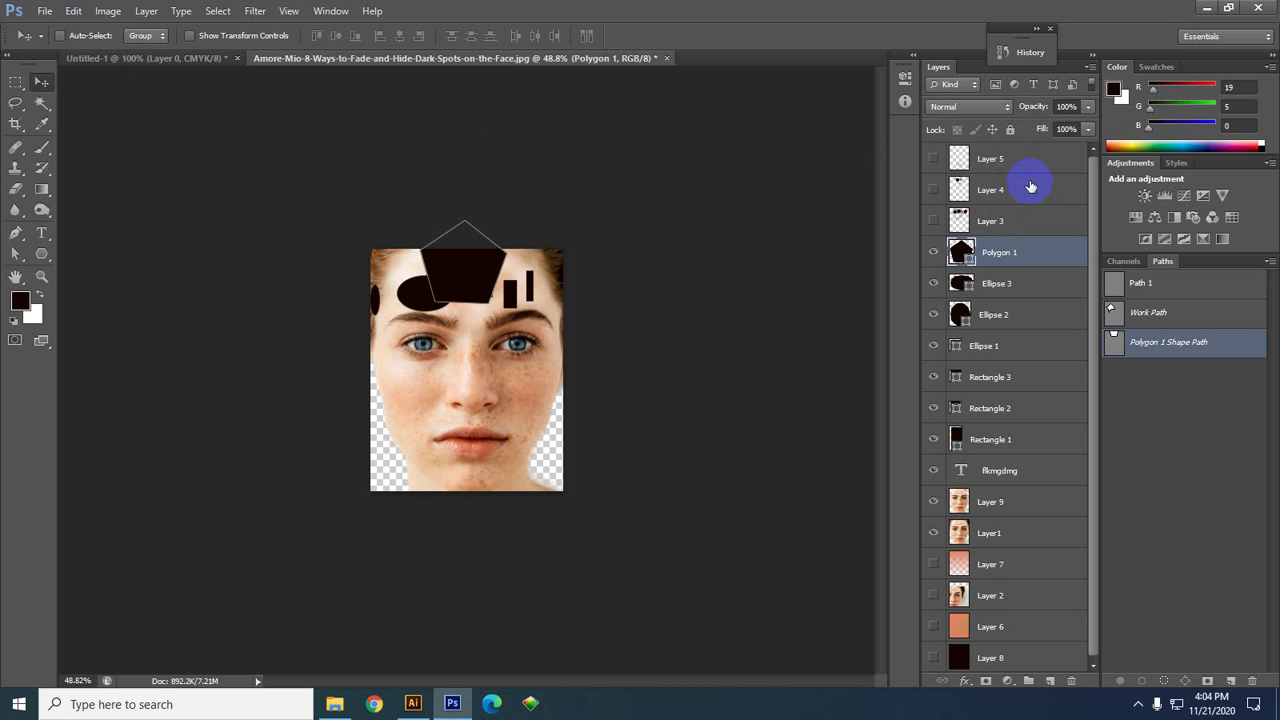
scroll(991, 443, "down", 1)
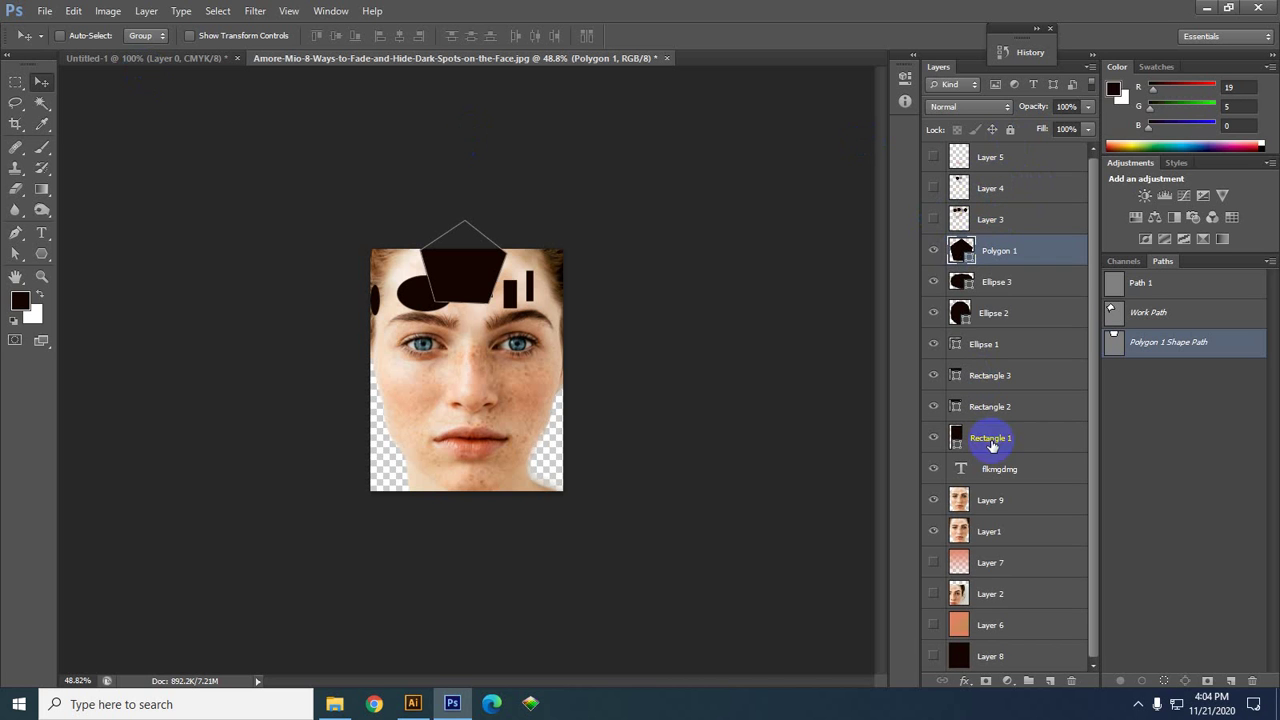
left_click(1126, 261)
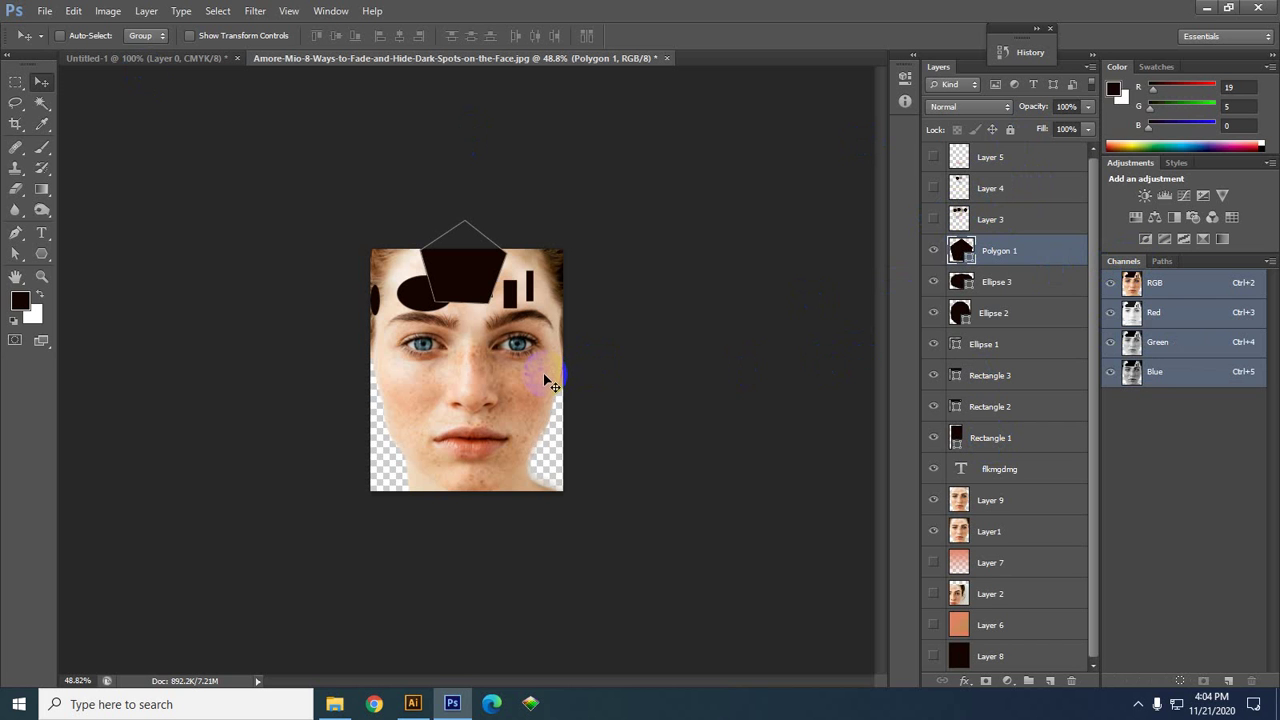
- Switch to File Explorer and examine the properties of the Adobe CS6 New folder on the TWINMOS (G:) drive
left_click(335, 703)
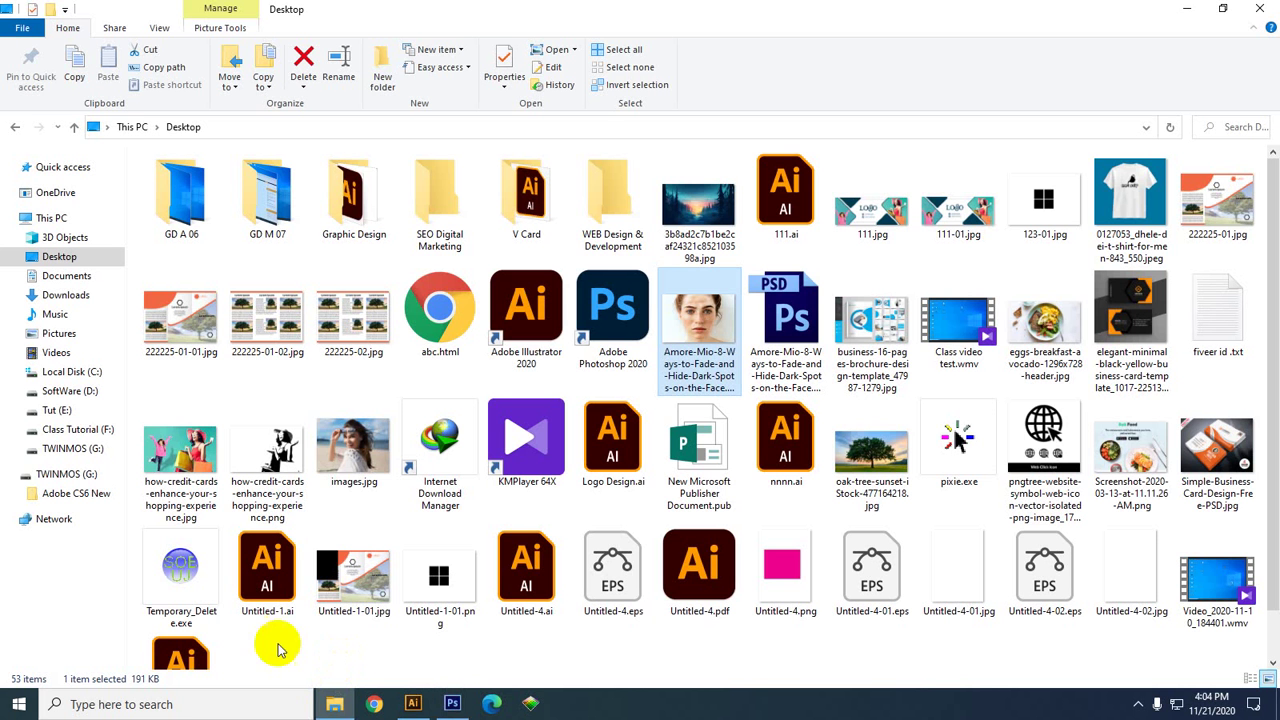
left_click(75, 474)
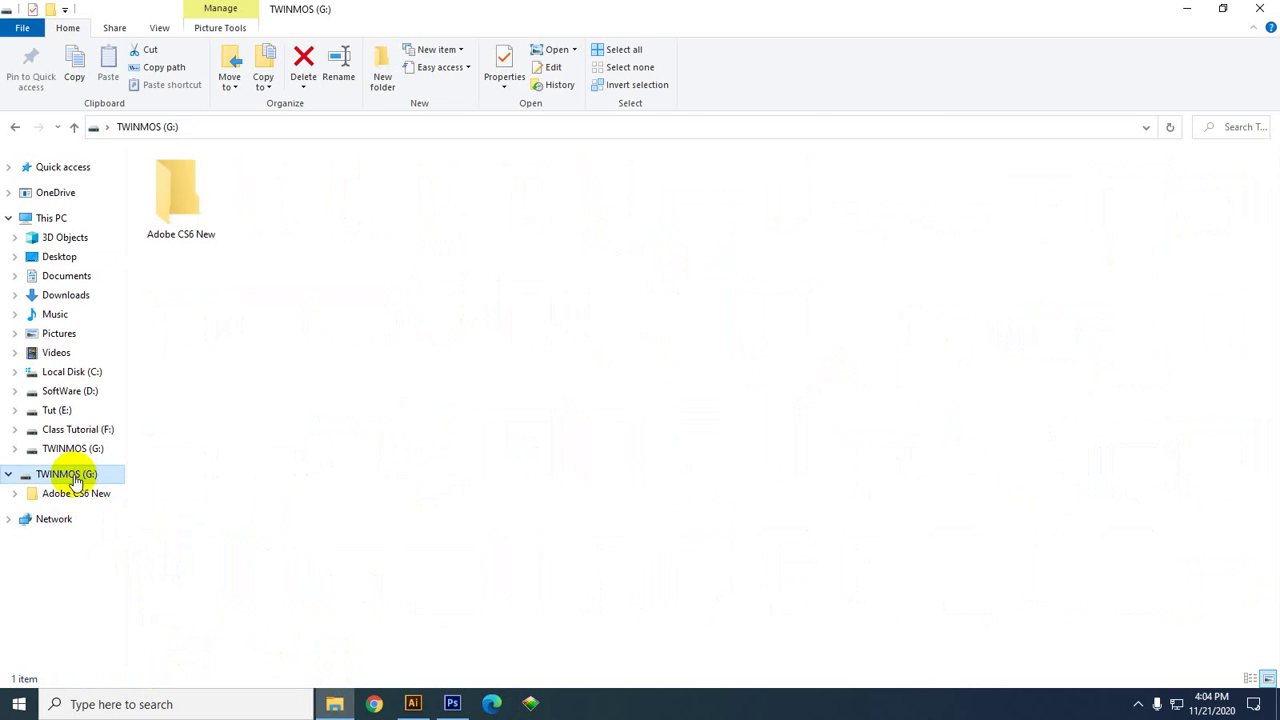
double_click(205, 200)
left_click(74, 127)
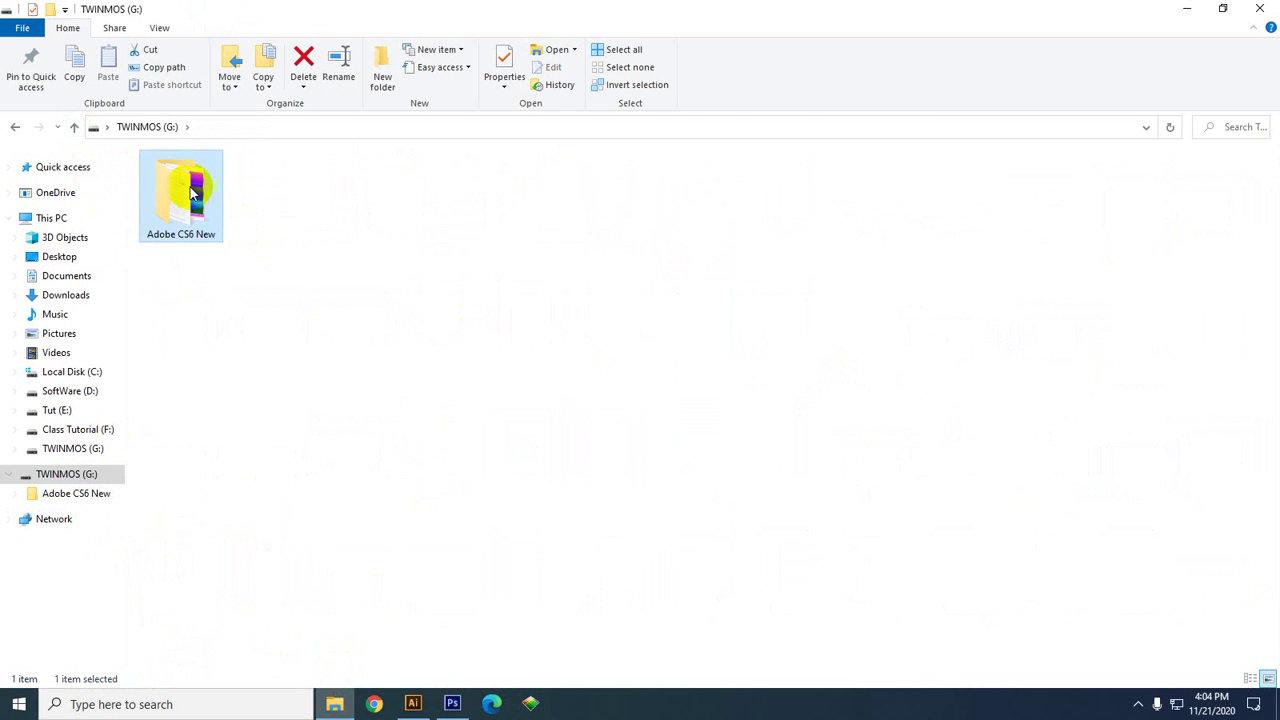
right_click(188, 186)
left_click(251, 560)
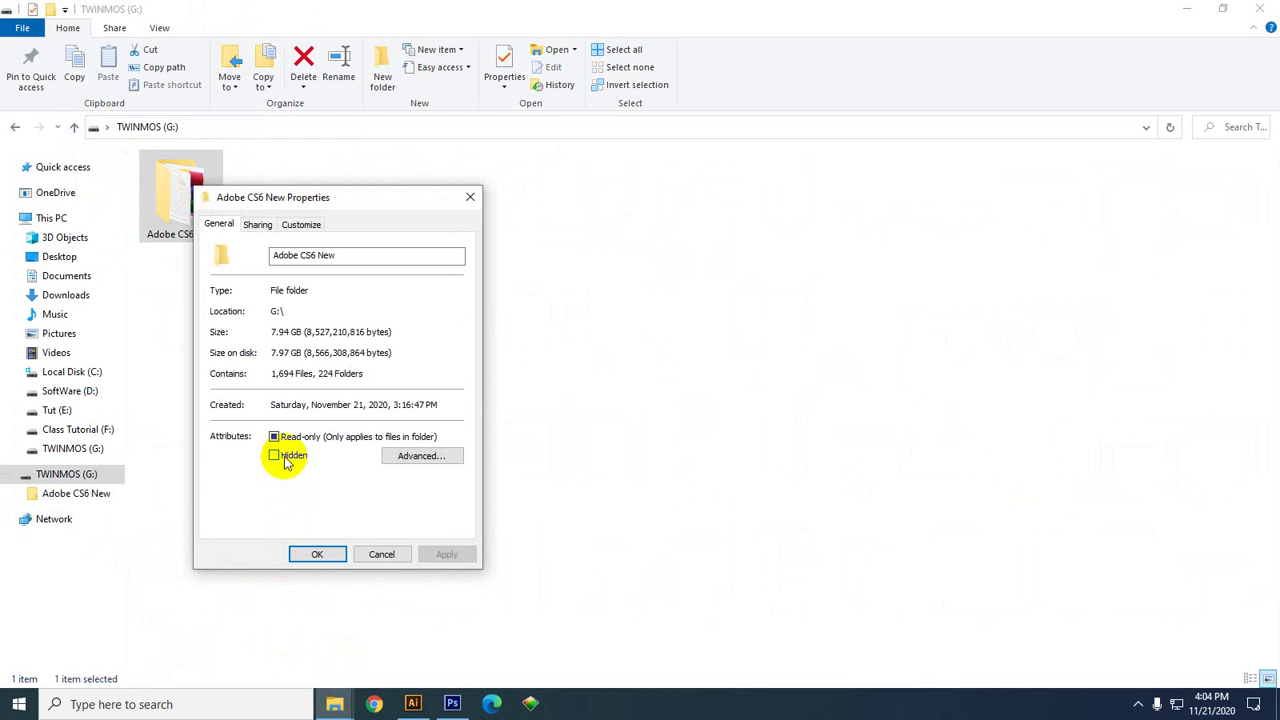
left_click(381, 555)
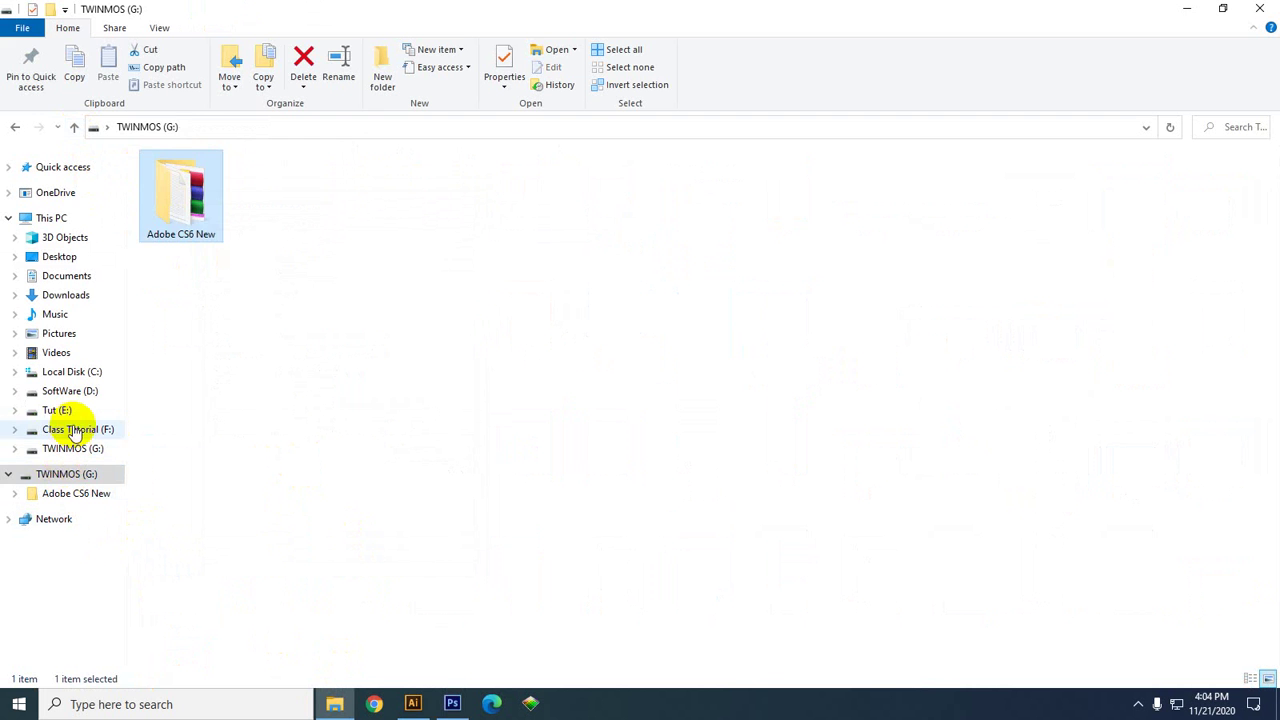
- Examine the size and file count in the properties of the Adobe CS6 New folder on the SoftWare (D:) drive
left_click(82, 429)
left_click(70, 391)
right_click(309, 198)
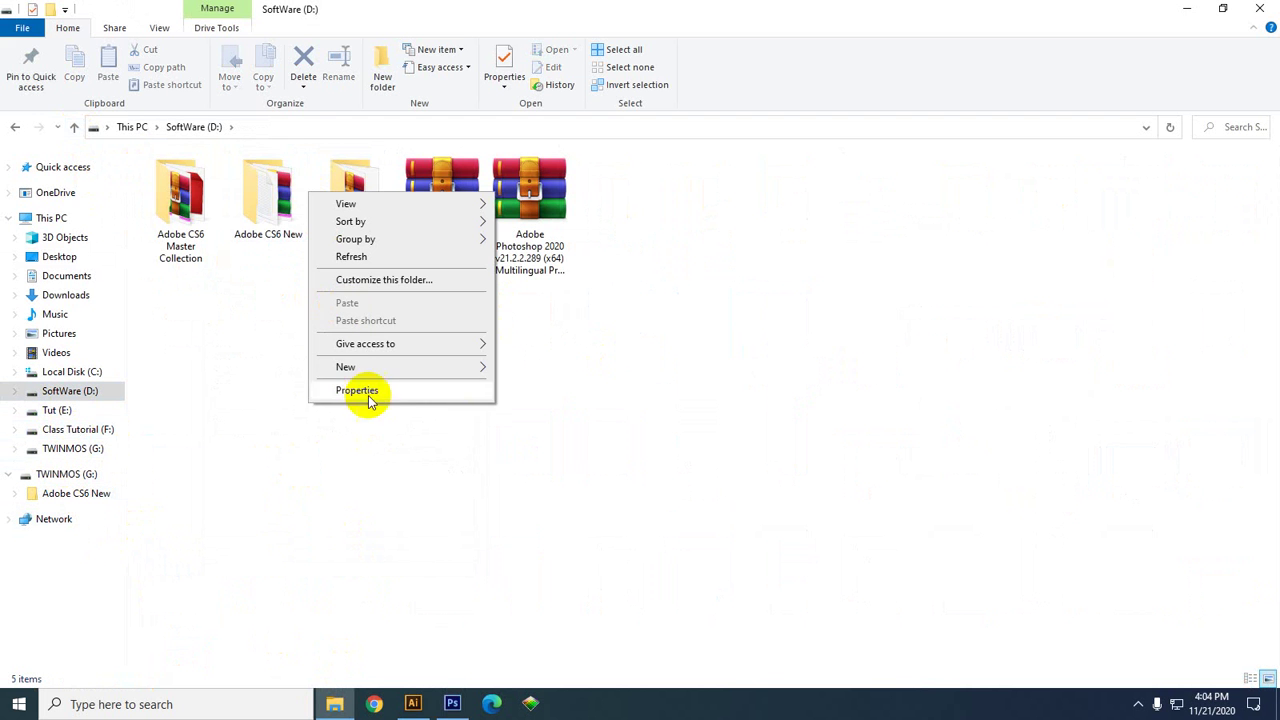
left_click(287, 208)
right_click(287, 208)
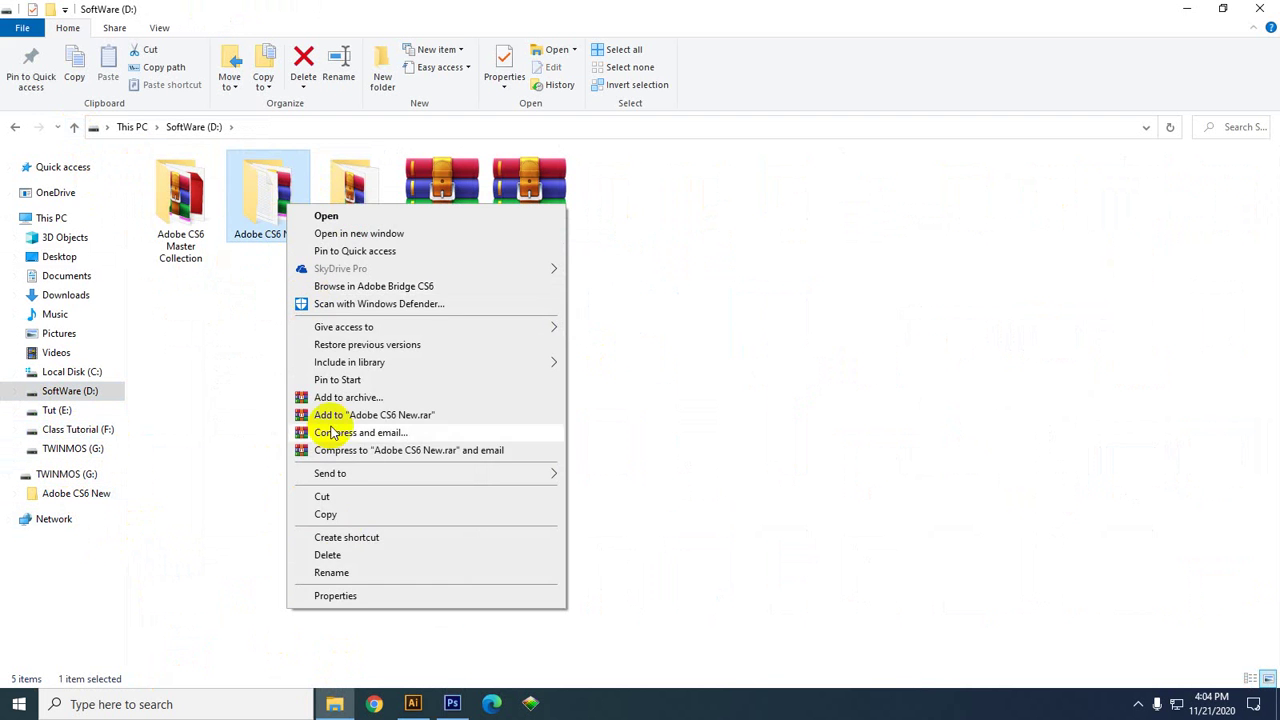
left_click(335, 592)
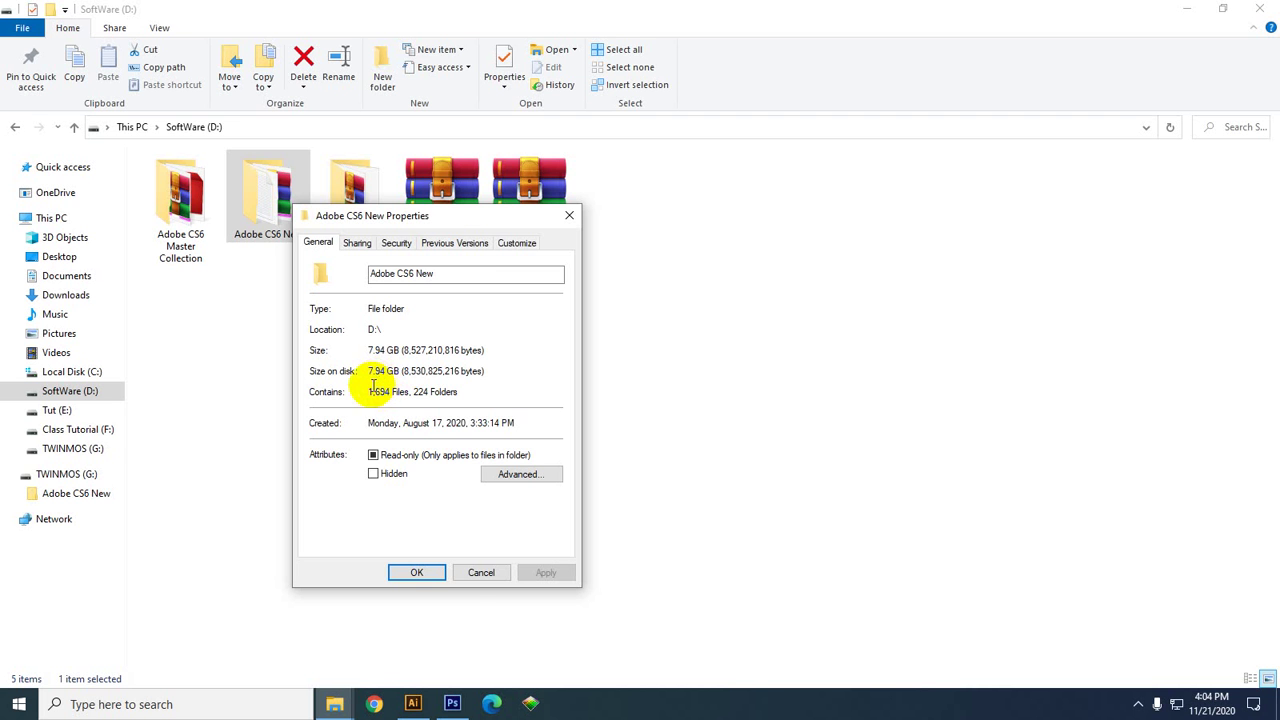
left_click(474, 574)
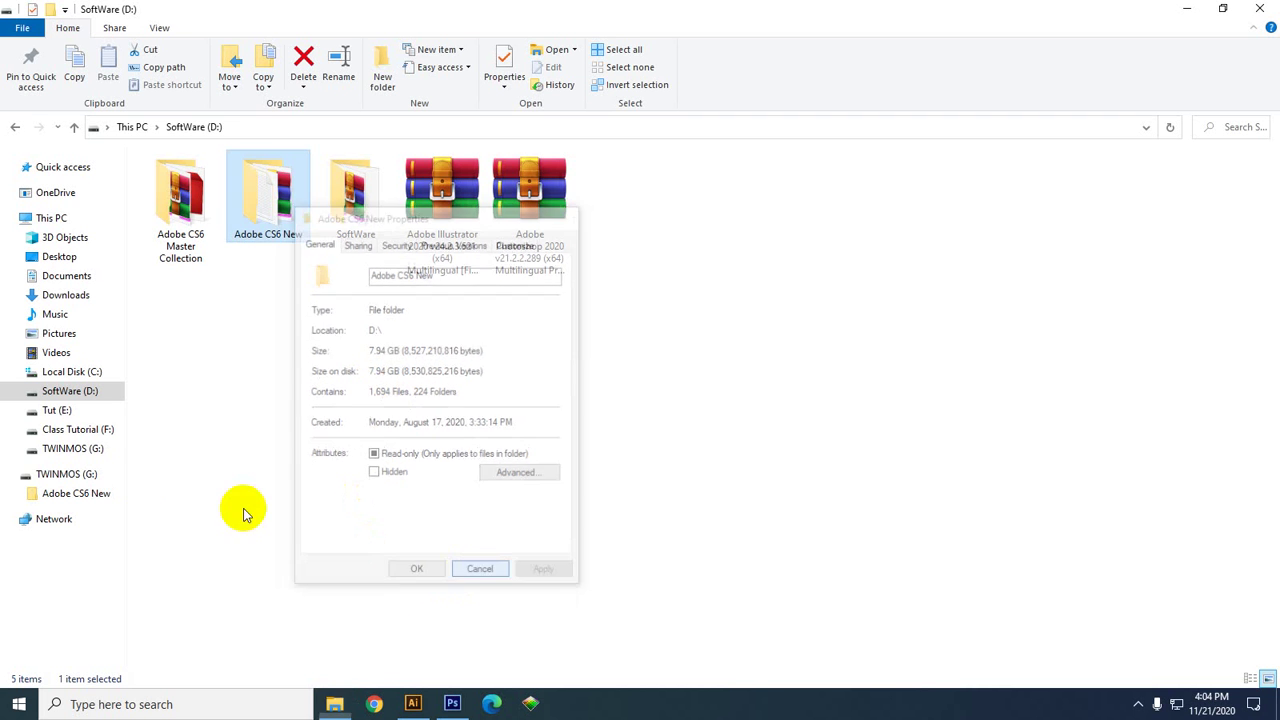
- Compare the properties of the Adobe CS6 New folder on the TWINMOS (G:) drive and open the Tut (E:) drive
left_click(74, 492)
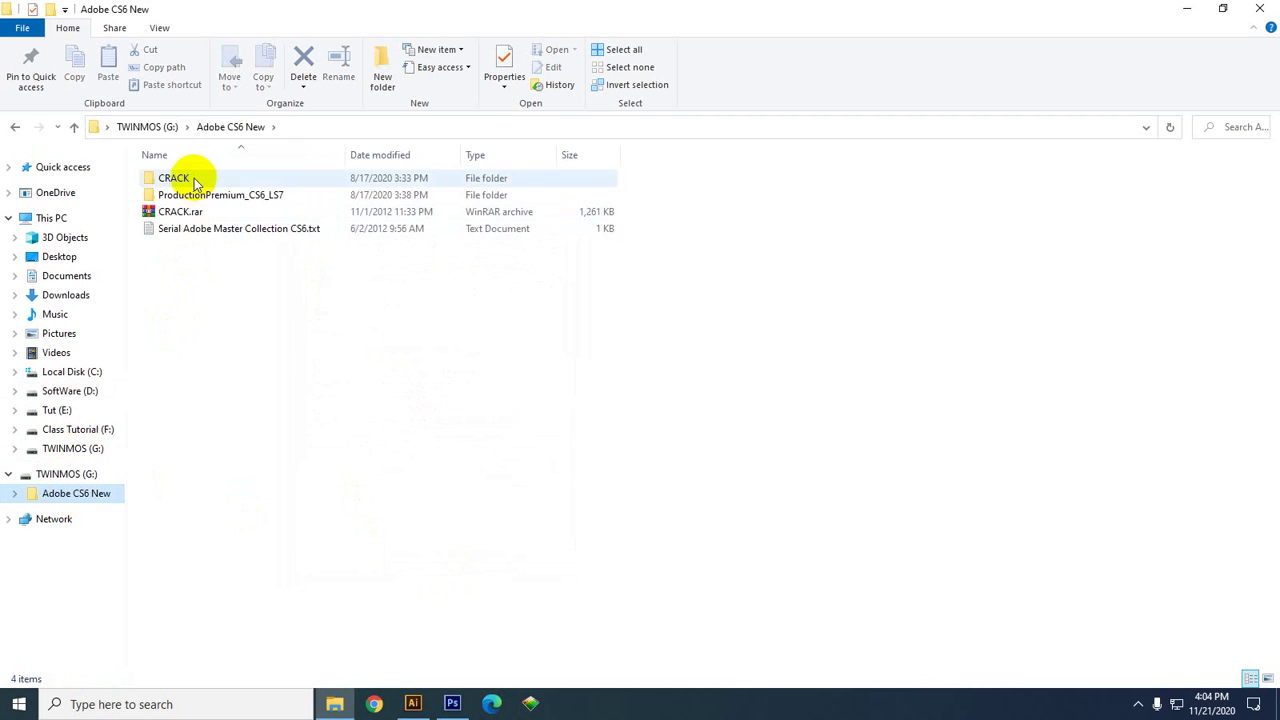
left_click(80, 474)
left_click(182, 192)
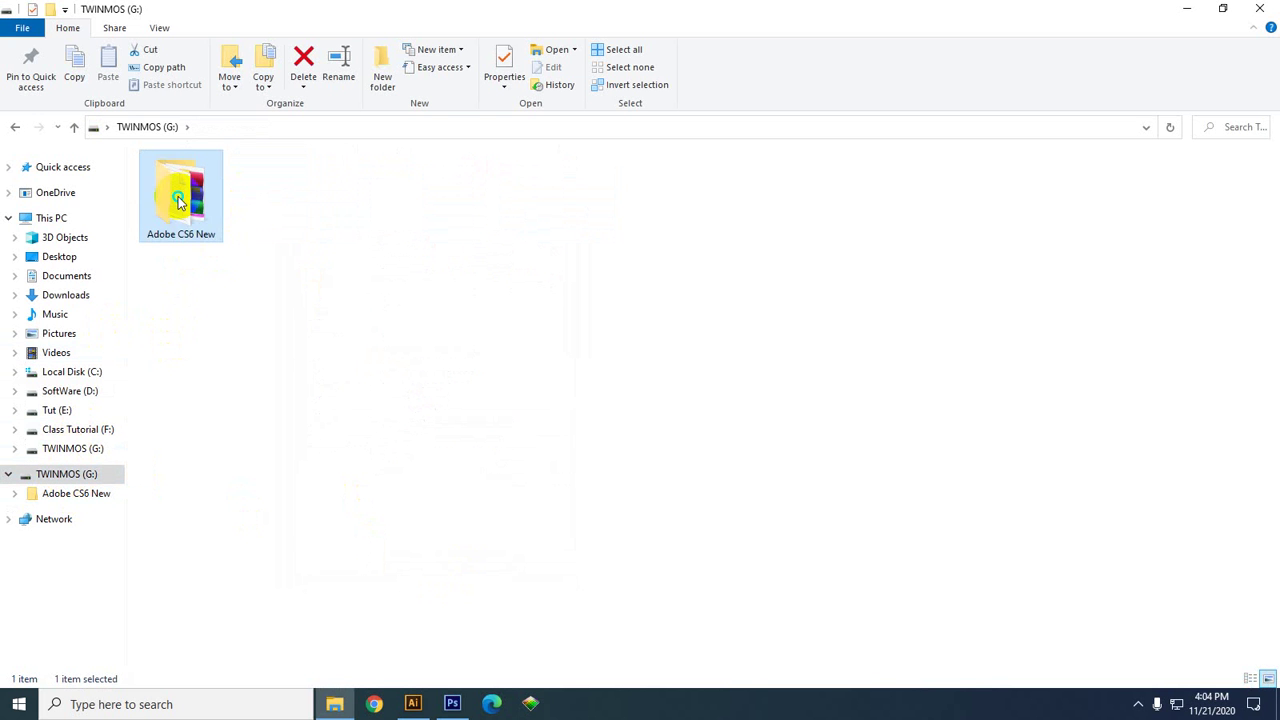
right_click(179, 198)
left_click(217, 568)
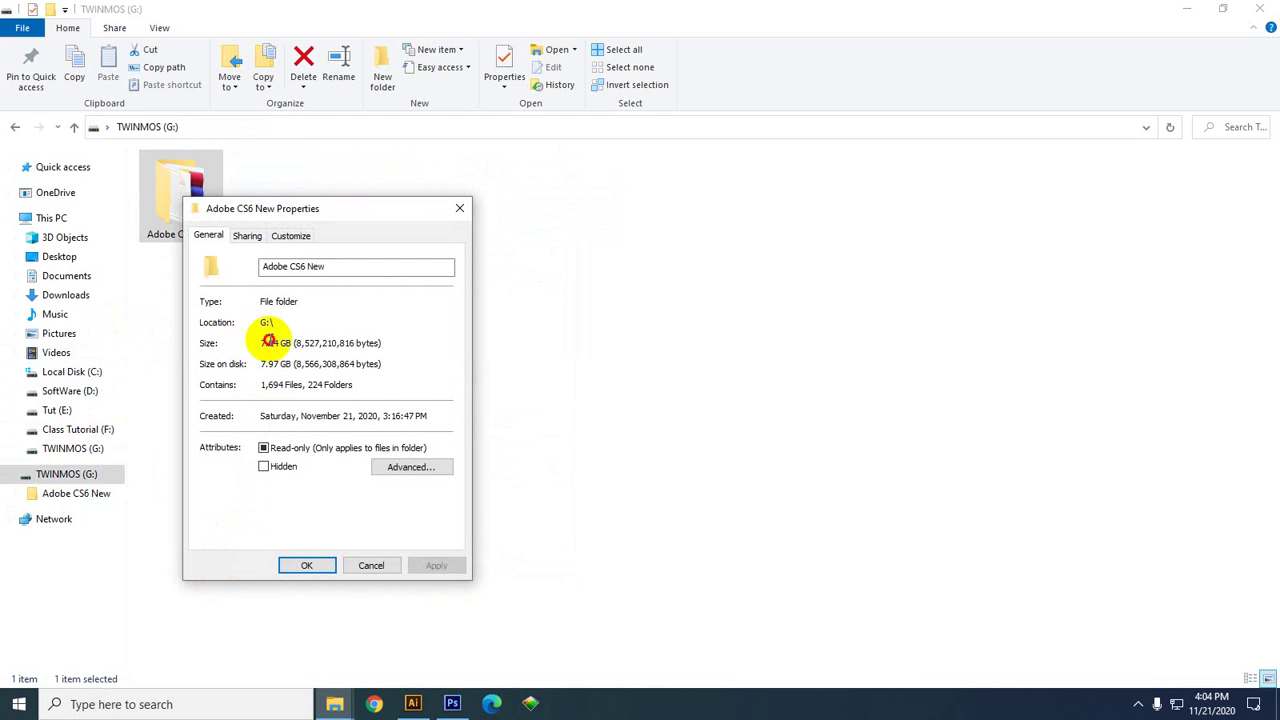
left_click(369, 564)
right_click(233, 360)
left_click(57, 408)
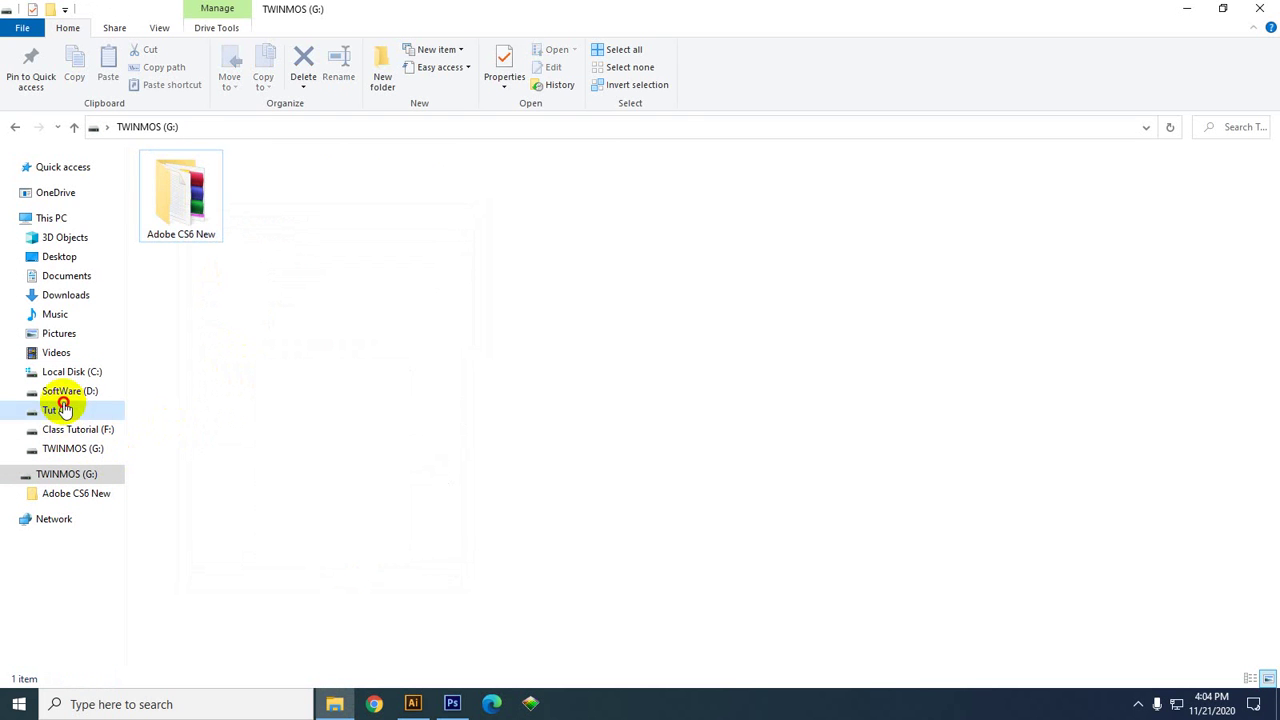